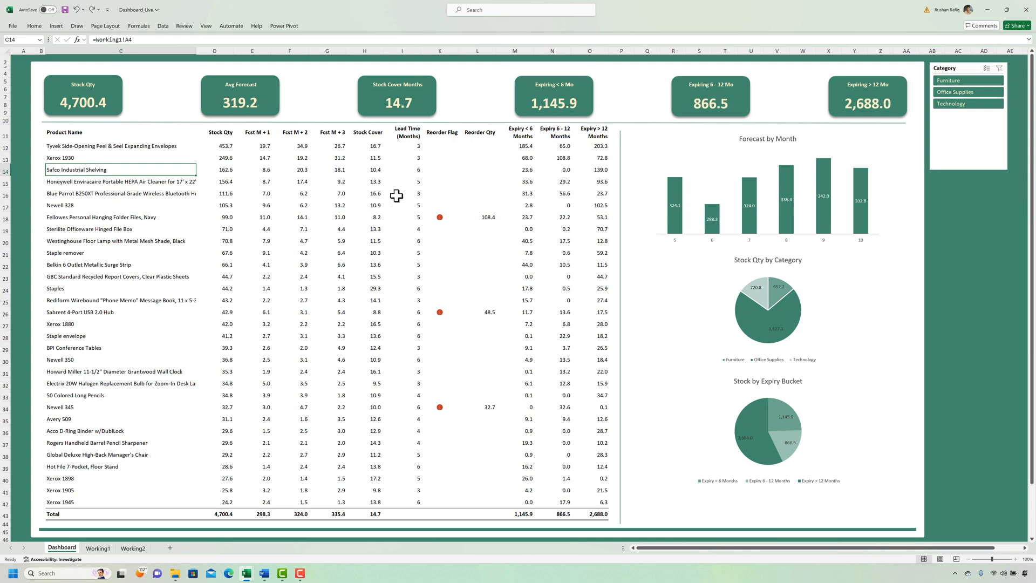
click(468, 204)
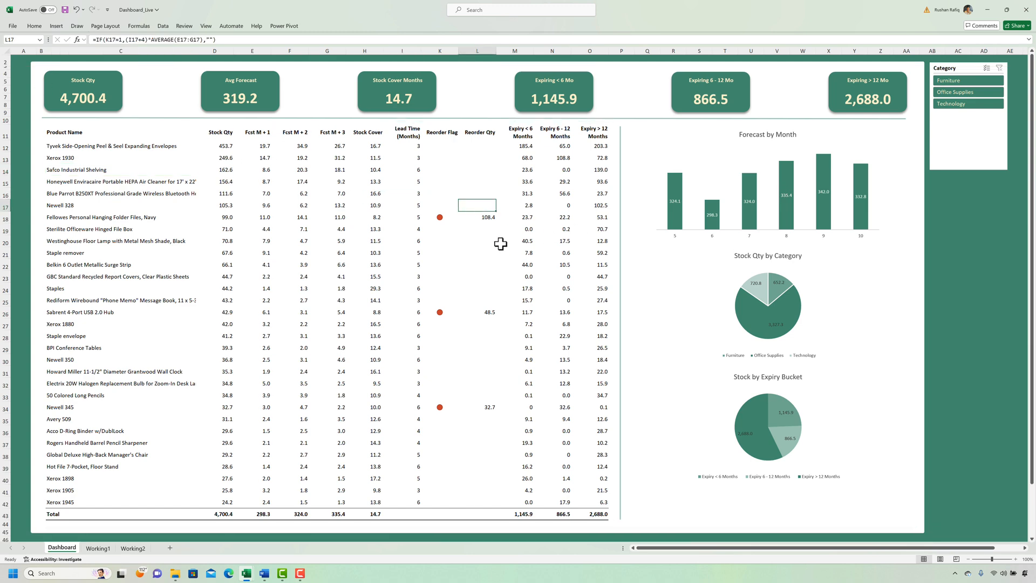
click(694, 101)
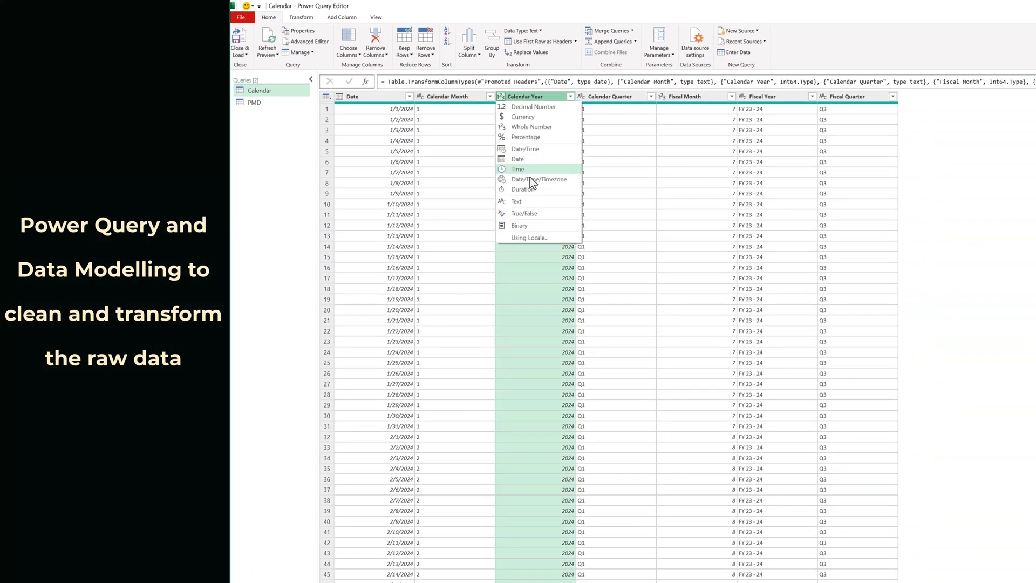
click(724, 185)
click(860, 369)
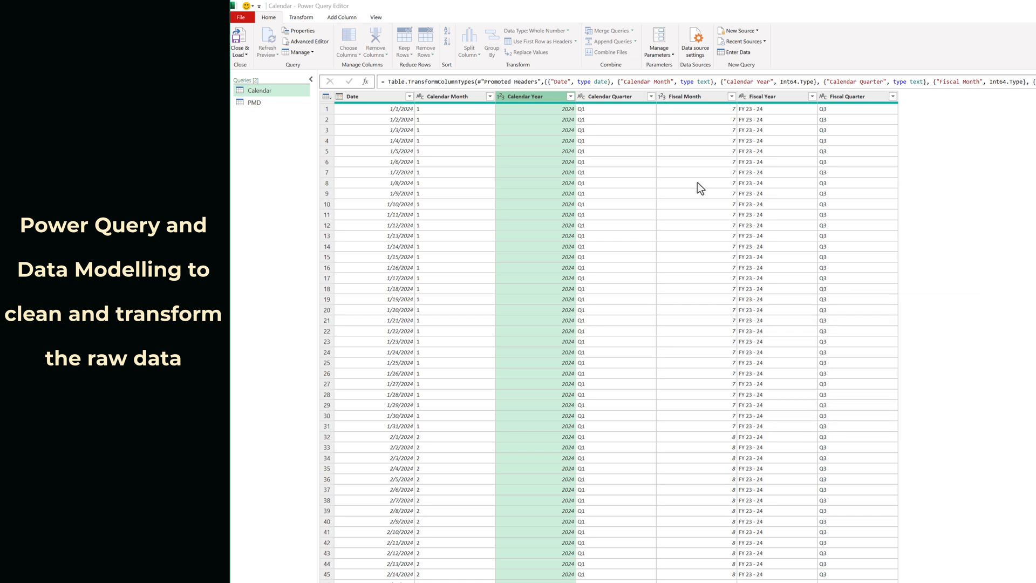
click(661, 97)
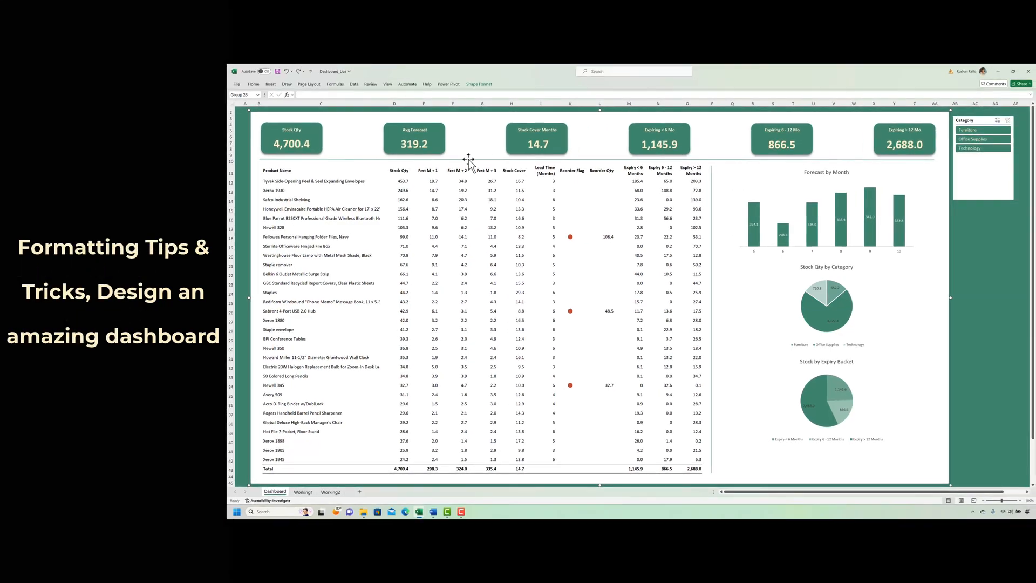
click(291, 199)
drag(233, 115, 232, 114)
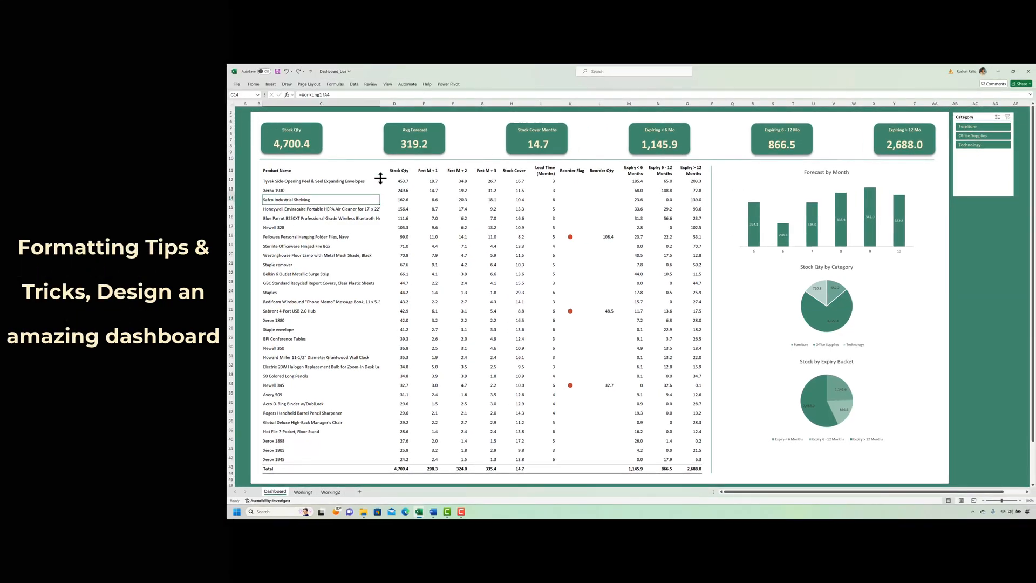
click(594, 223)
key(ctrl+s)
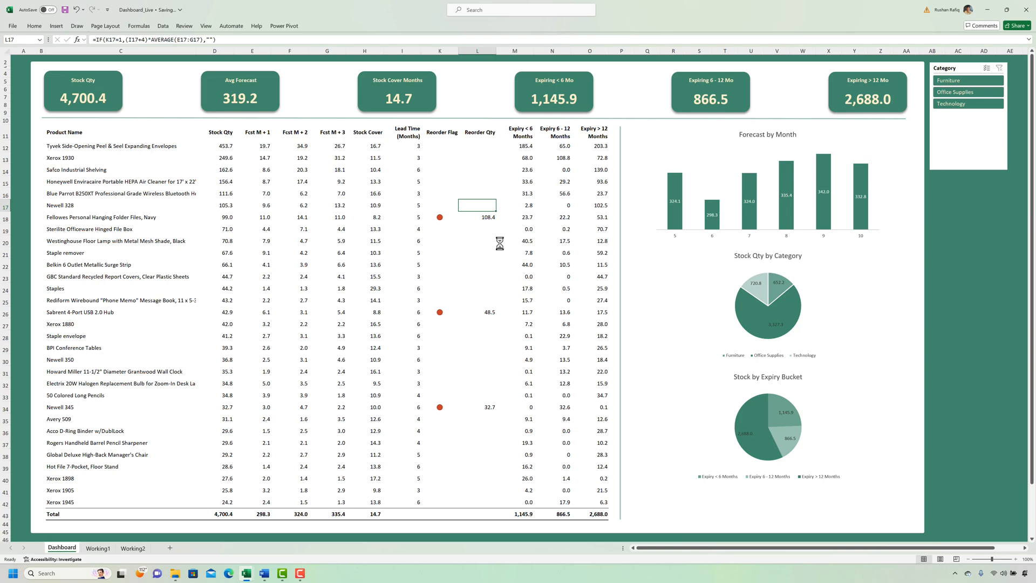
click(439, 181)
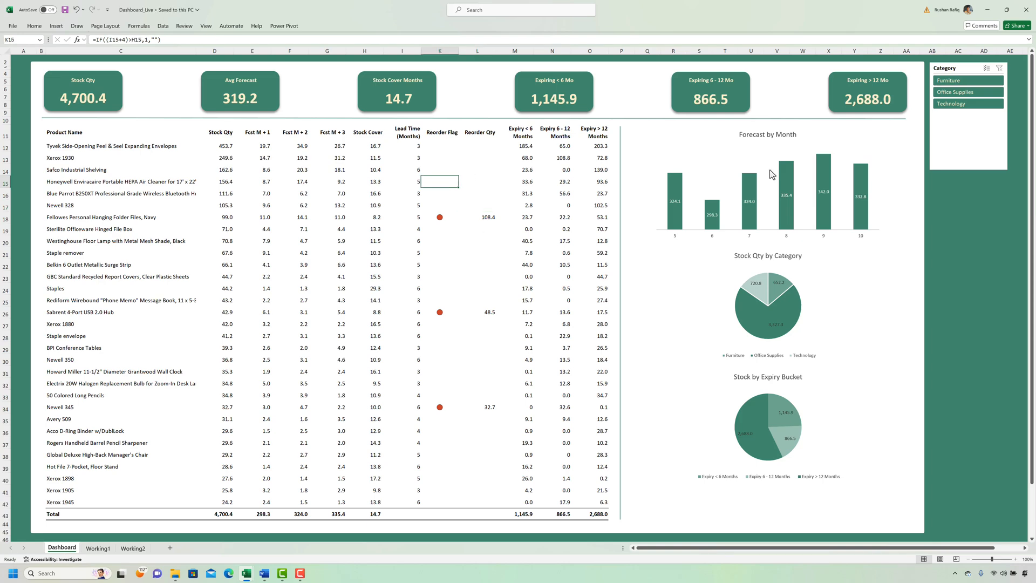
click(969, 81)
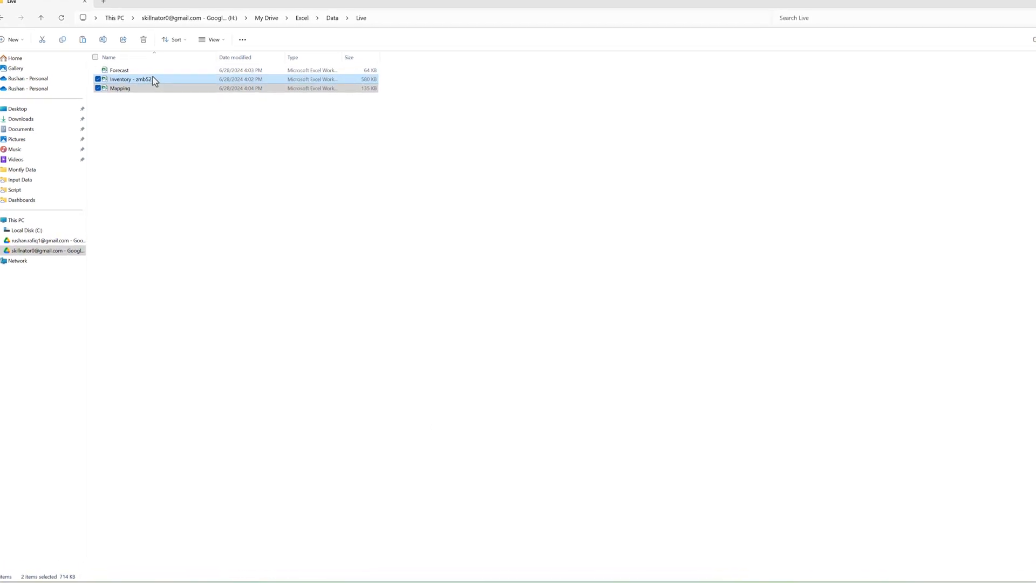
Review the source data in the Forecast workbook and in the Calendar and PMD sheets of the Mapping workbook
click(150, 100)
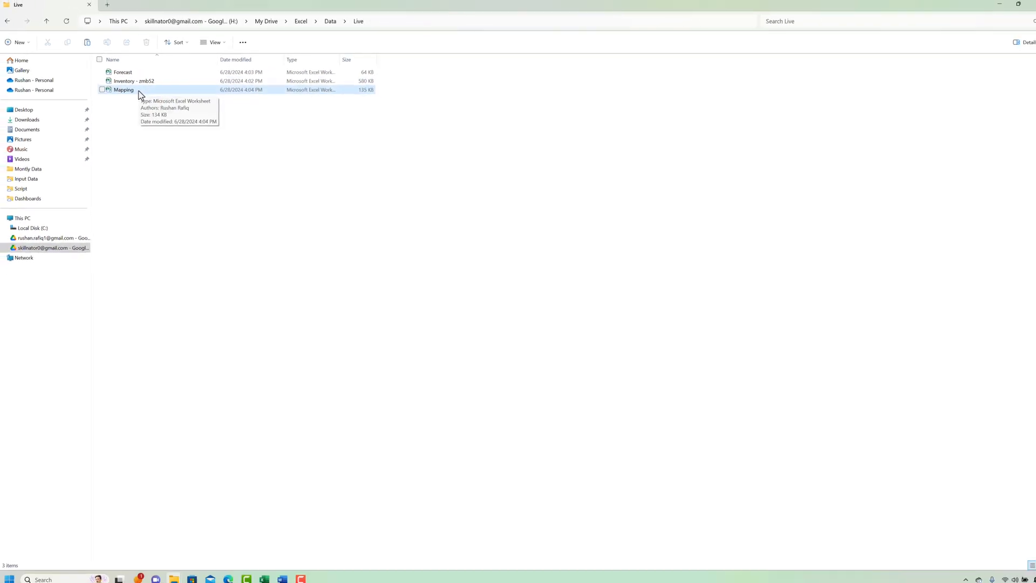
key(alt+Tab)
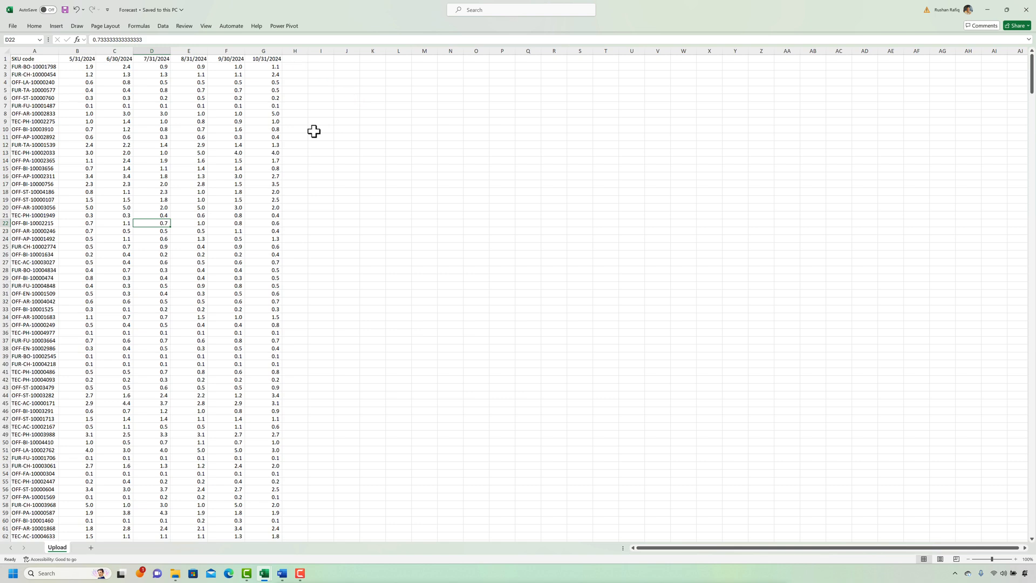
key(alt+Tab)
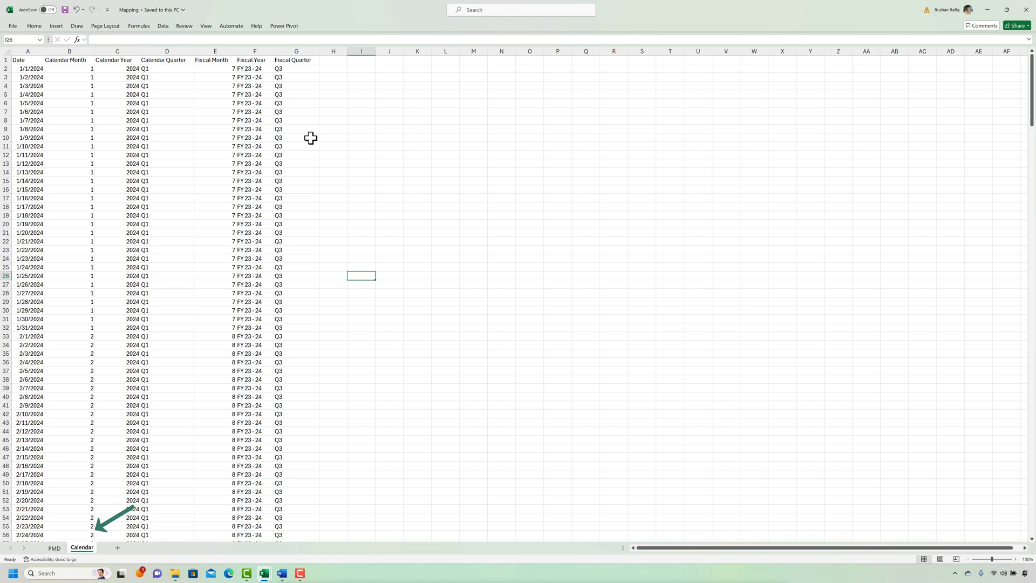
click(55, 548)
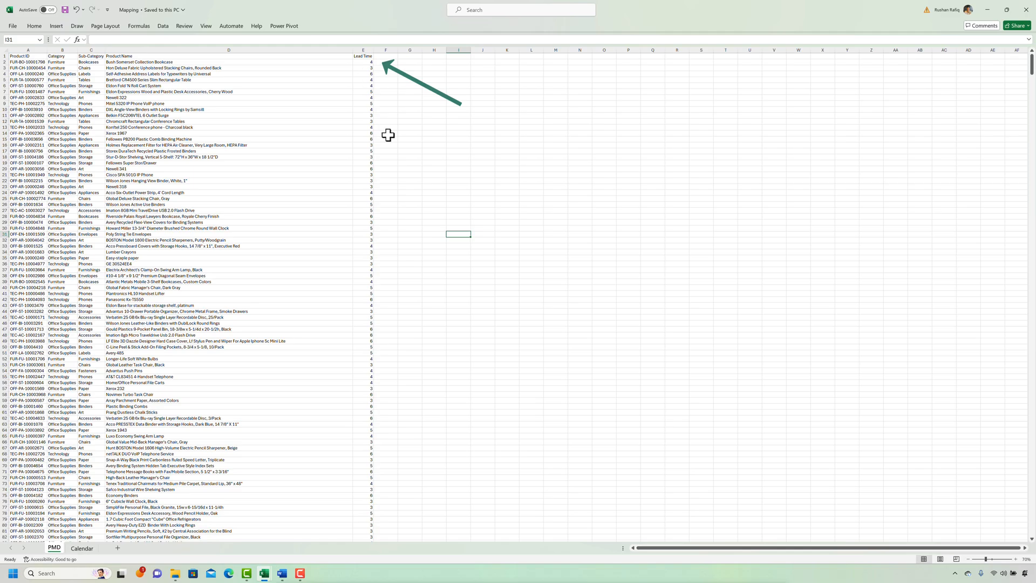
key(alt+Tab)
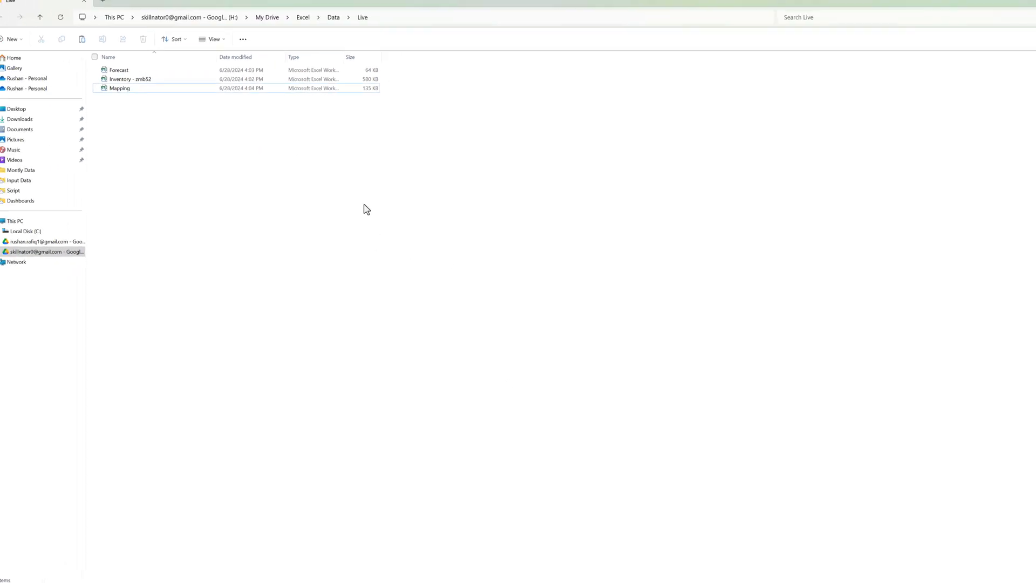
Create a new Excel workbook named Dashboard_Live in the Live folder inside Excel > Dashboard
click(334, 17)
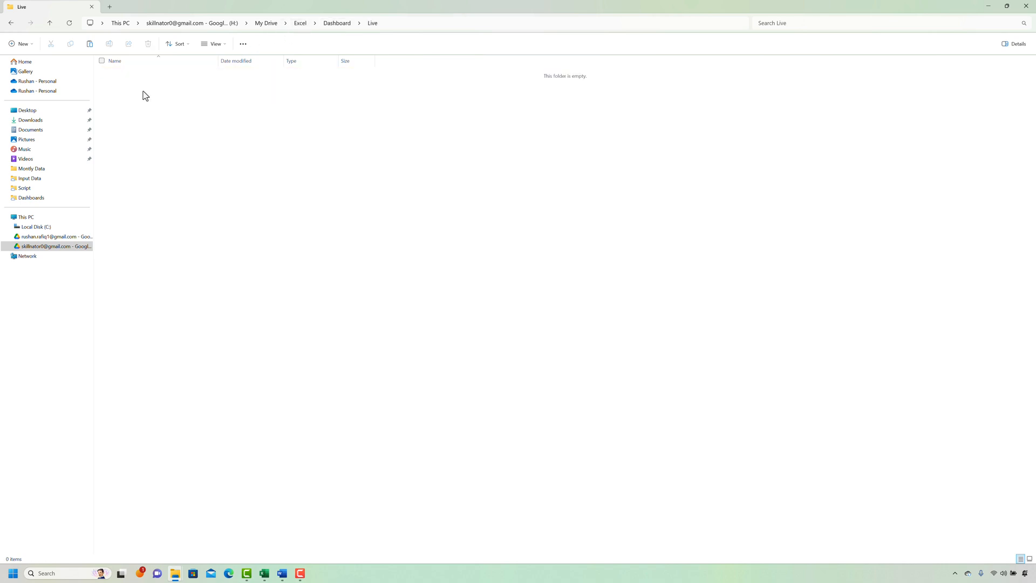
right_click(144, 95)
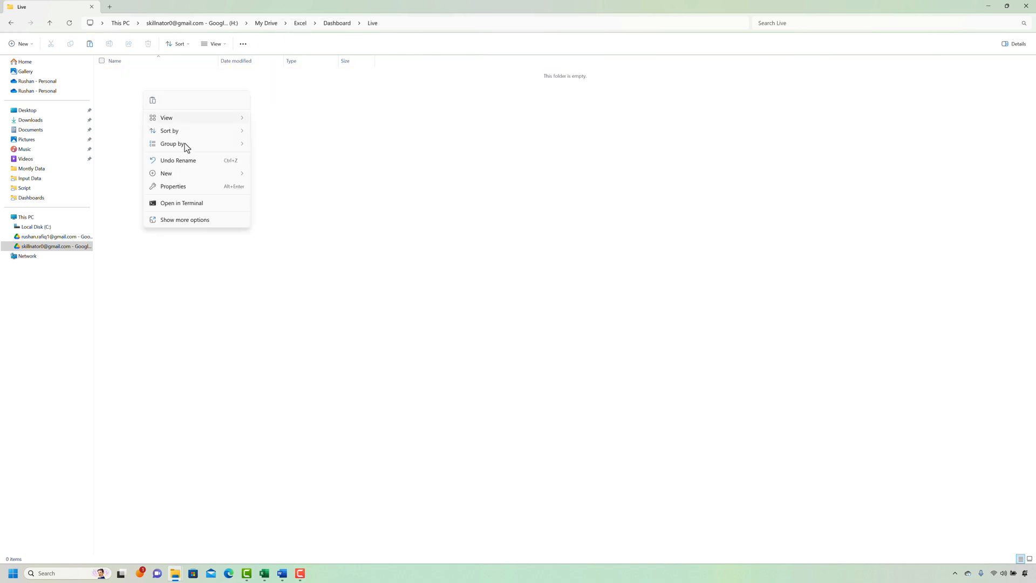
mouse_move(201, 176)
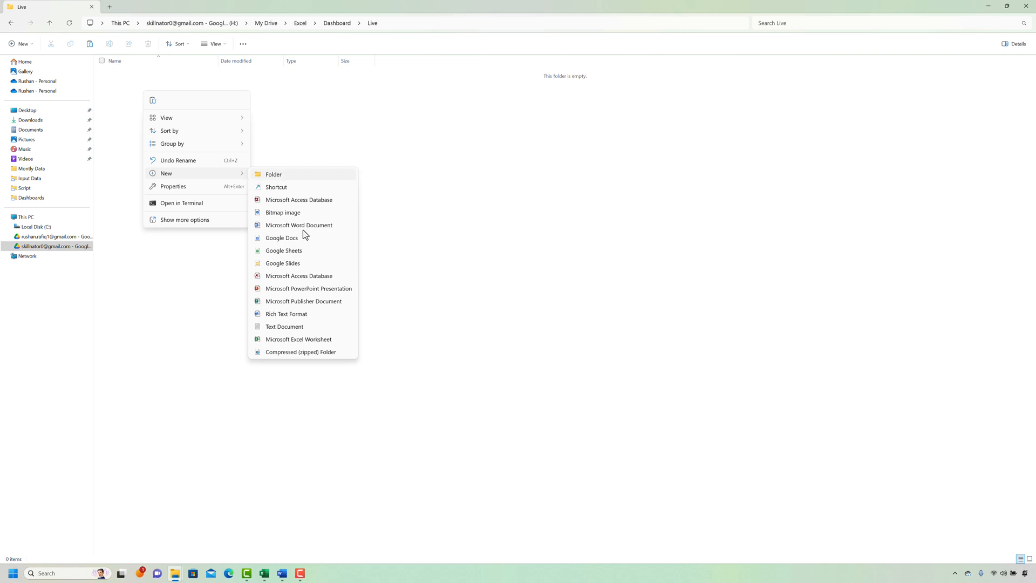
click(320, 340)
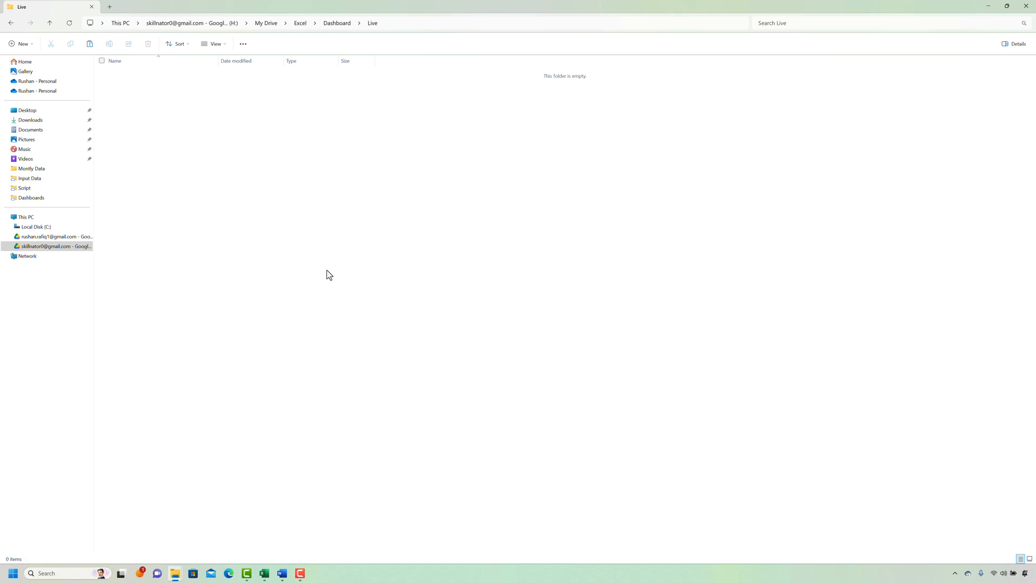
text(Dashboard)
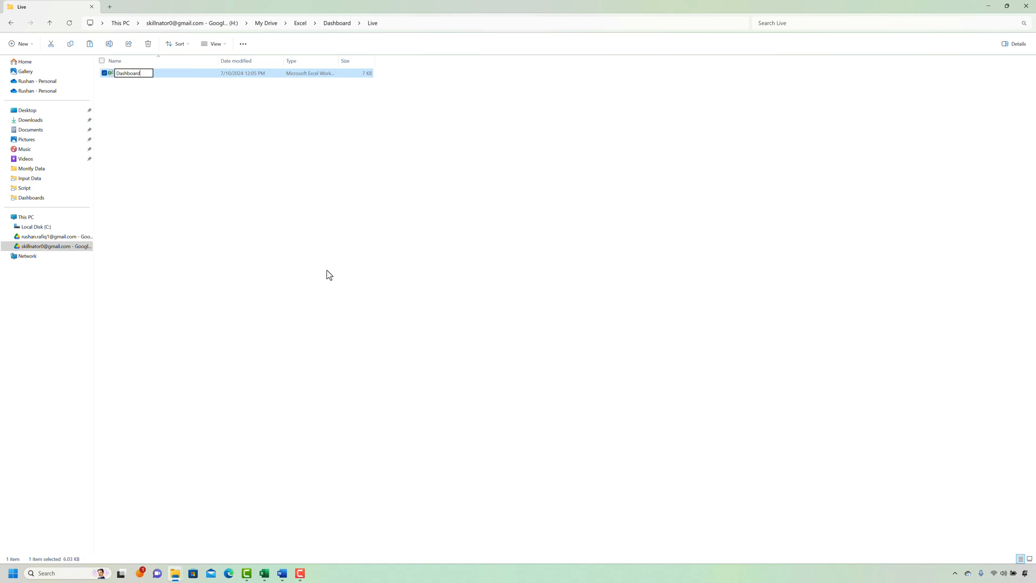
text(_Live)
key(Return)
click(329, 276)
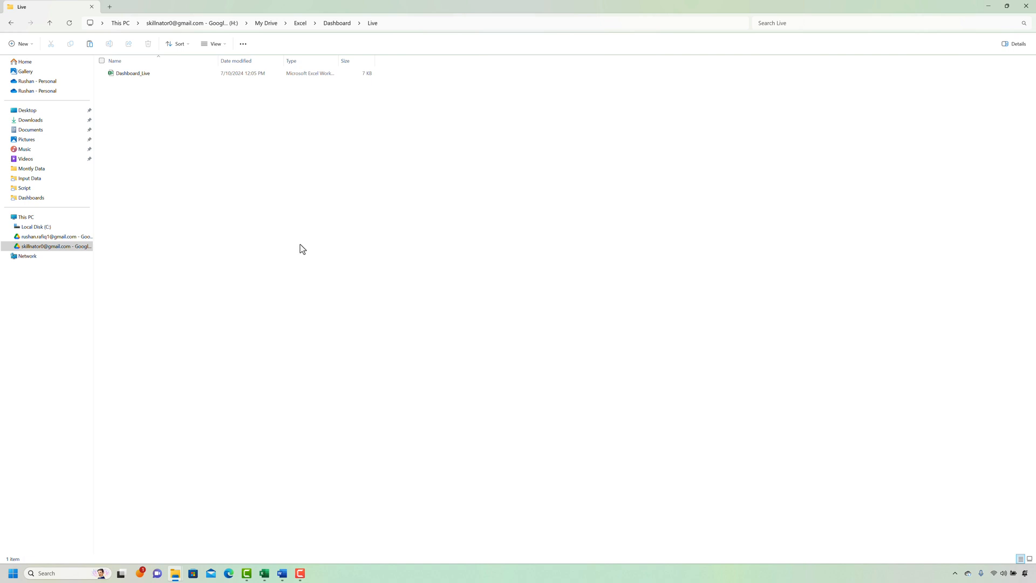
Open the Dashboard_Live workbook in Excel and rename its first sheet Dashboard
click(144, 74)
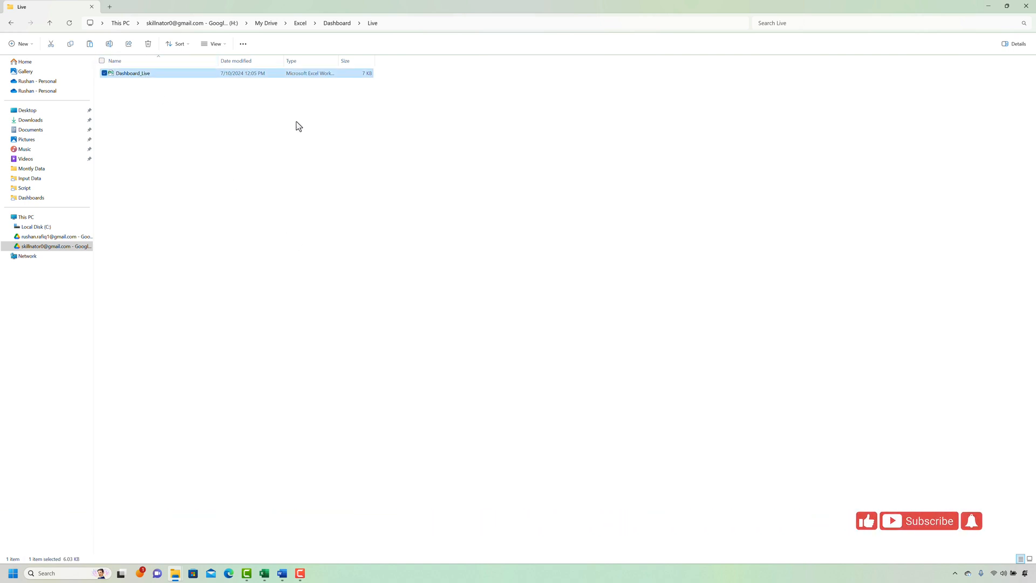
key(Return)
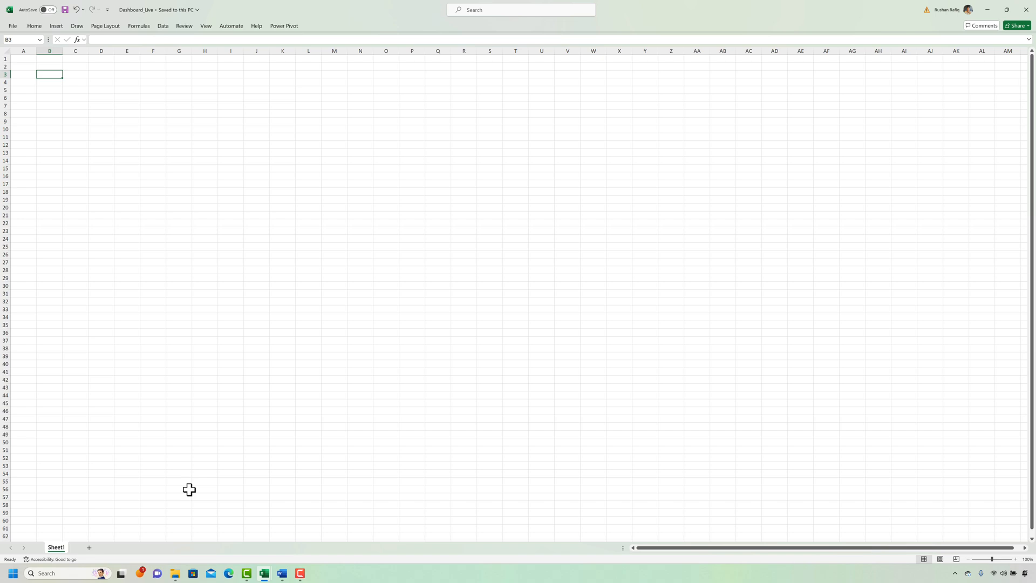
double_click(56, 548)
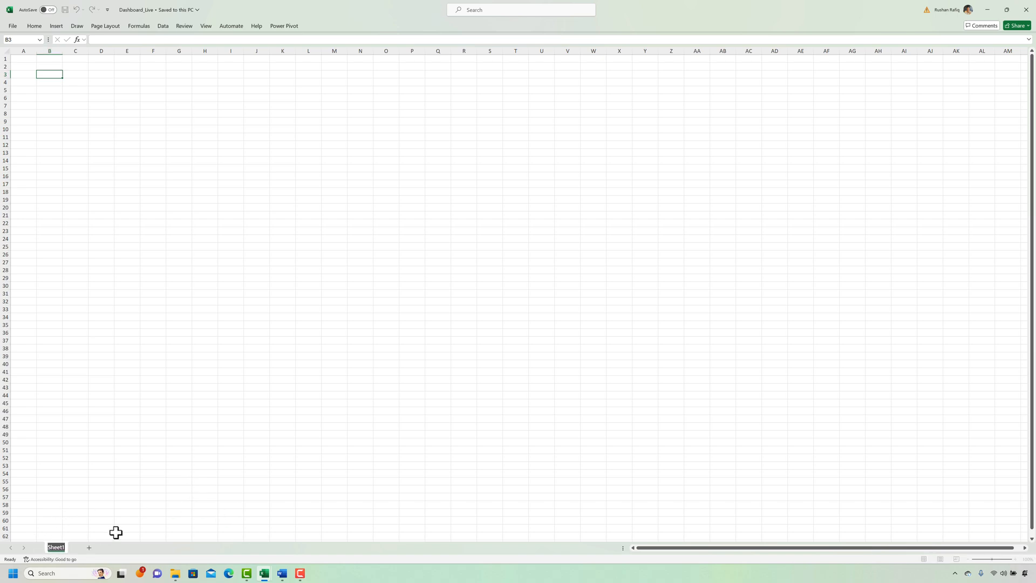
text(Dashboard)
key(Return)
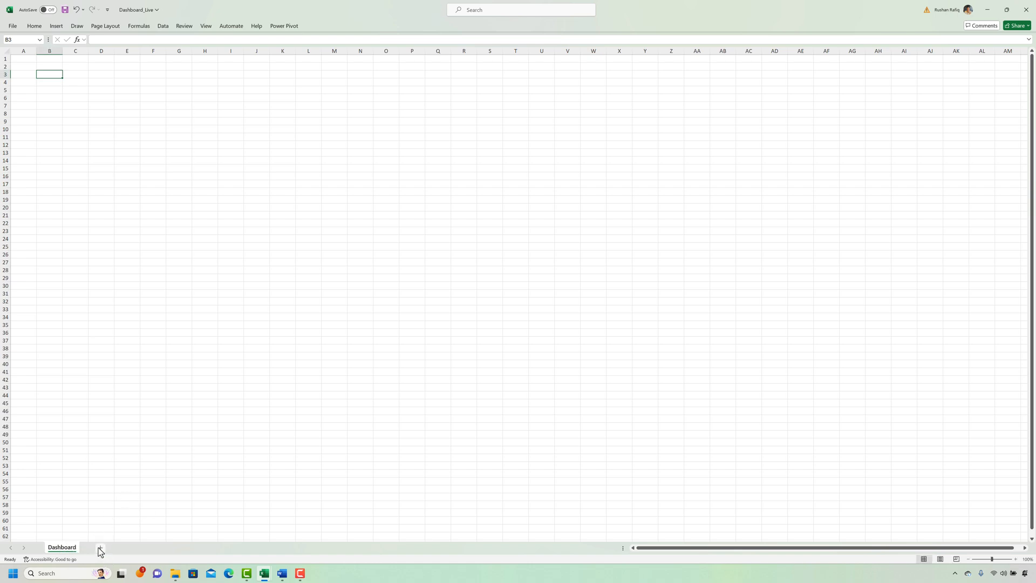
Add two more worksheets after the Dashboard sheet and name them Working1 and Working2
click(99, 548)
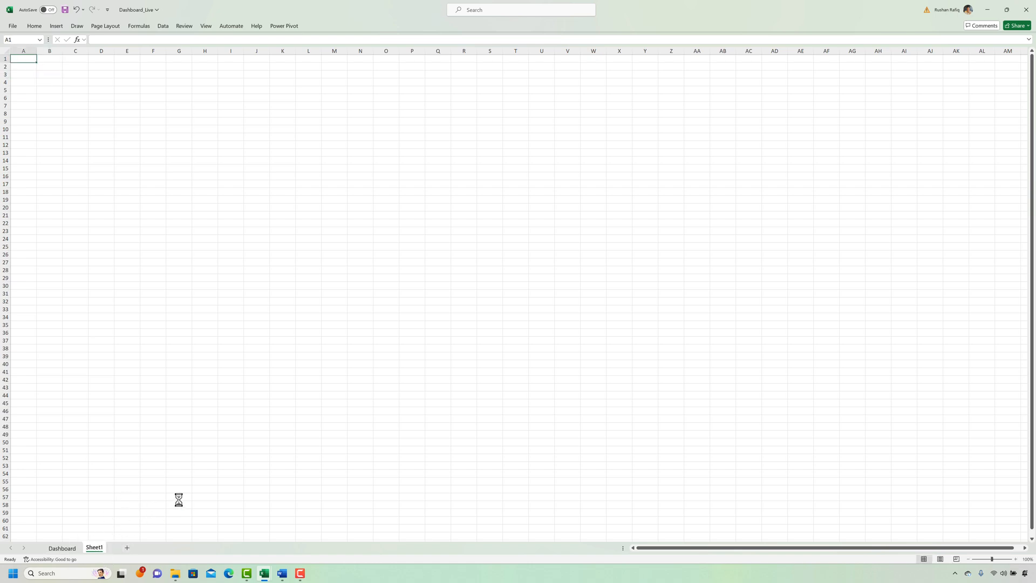
double_click(95, 547)
text(Working1)
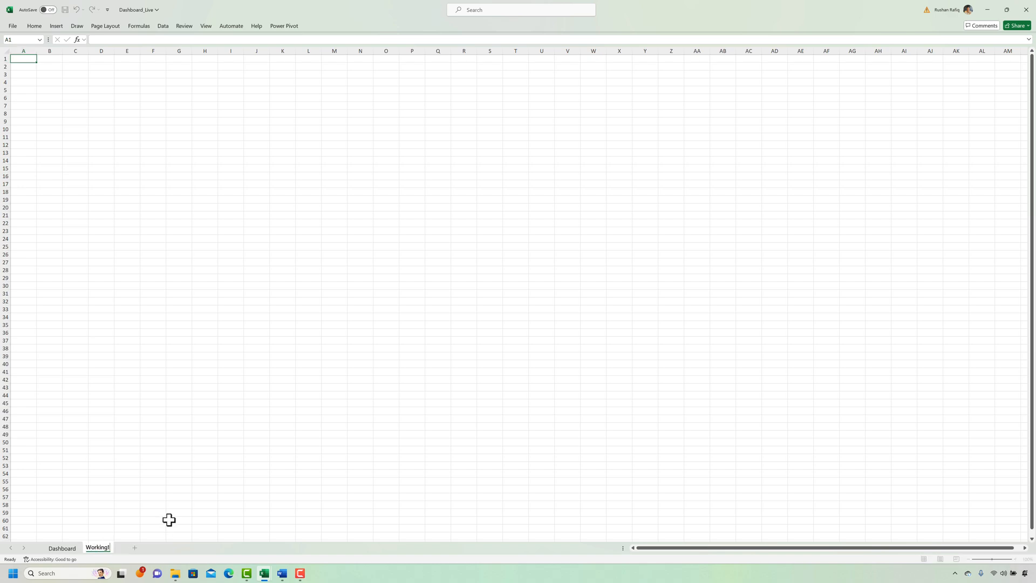
key(Return)
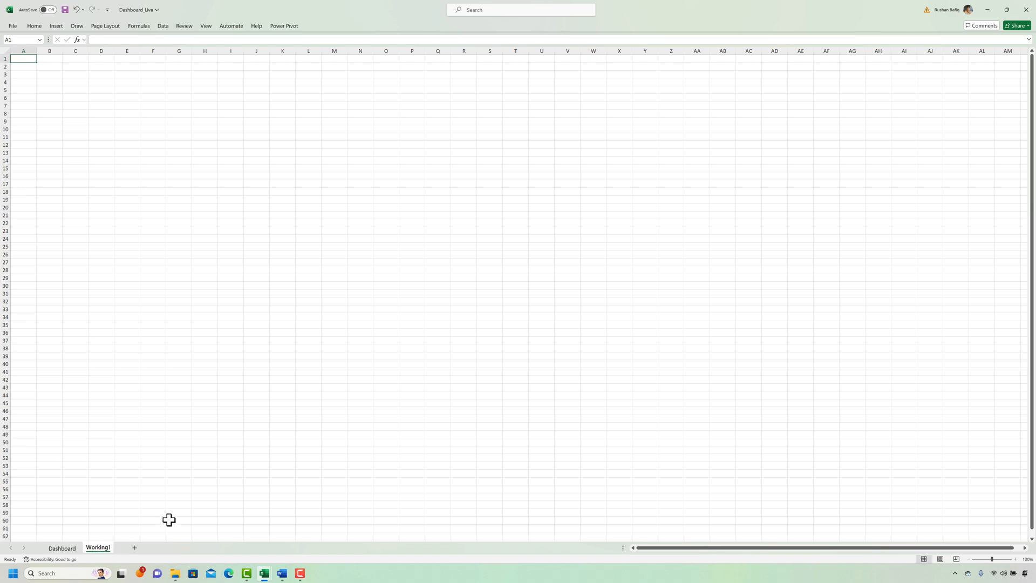
double_click(124, 548)
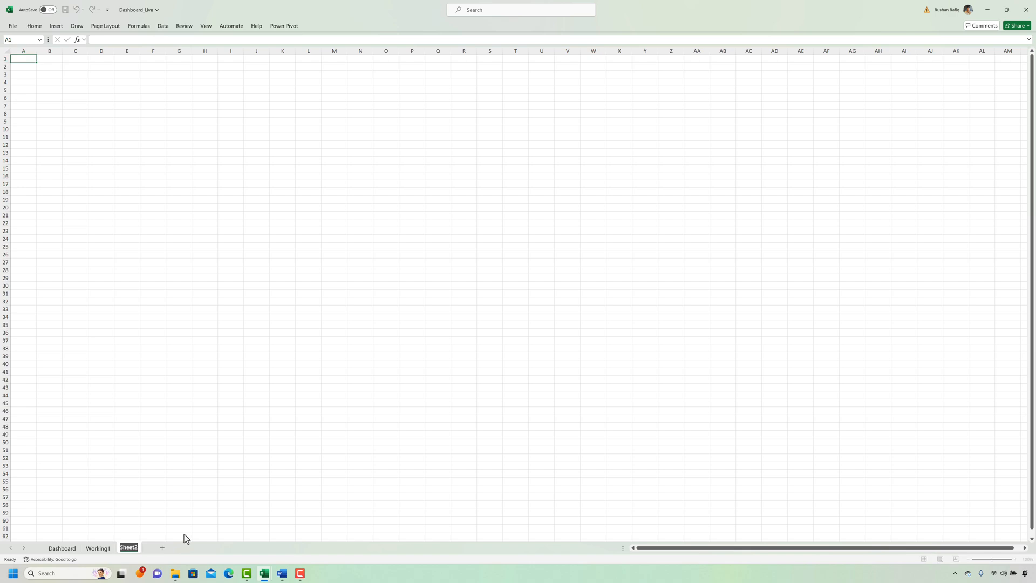
text(Working2)
key(Return)
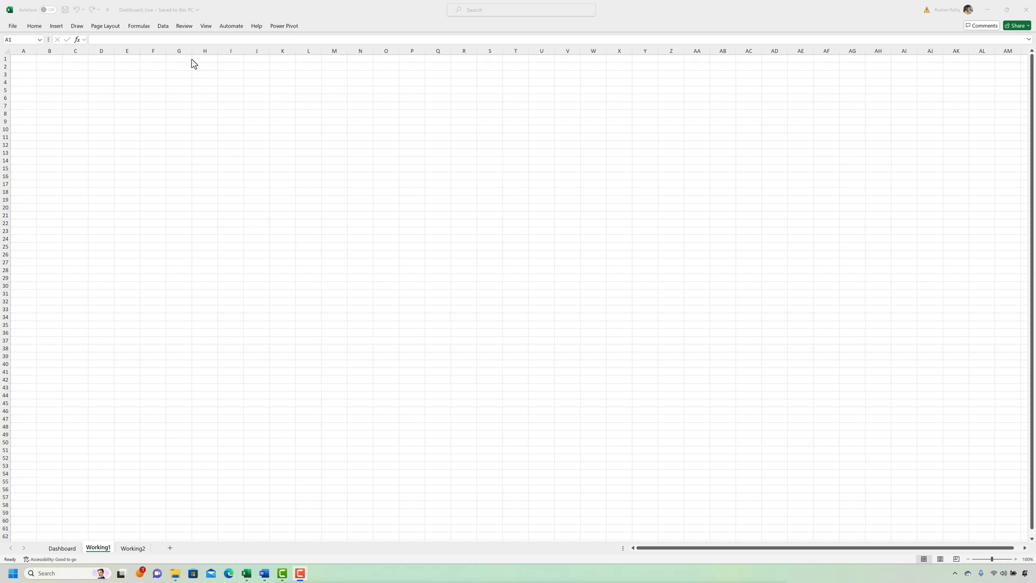
Start a Power Query import from an Excel workbook and choose the Mapping.xlsx file
click(163, 25)
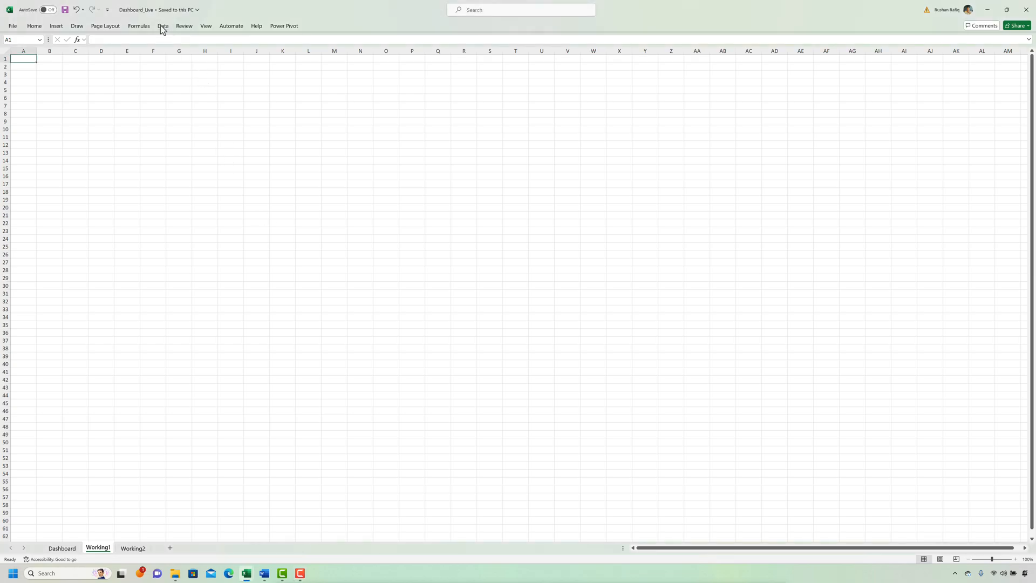
click(163, 26)
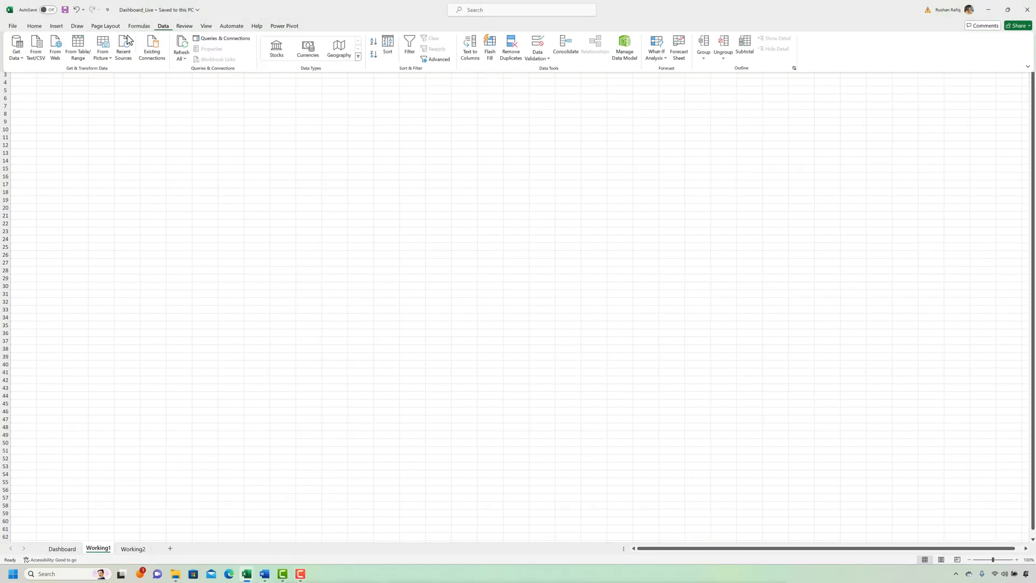
click(21, 57)
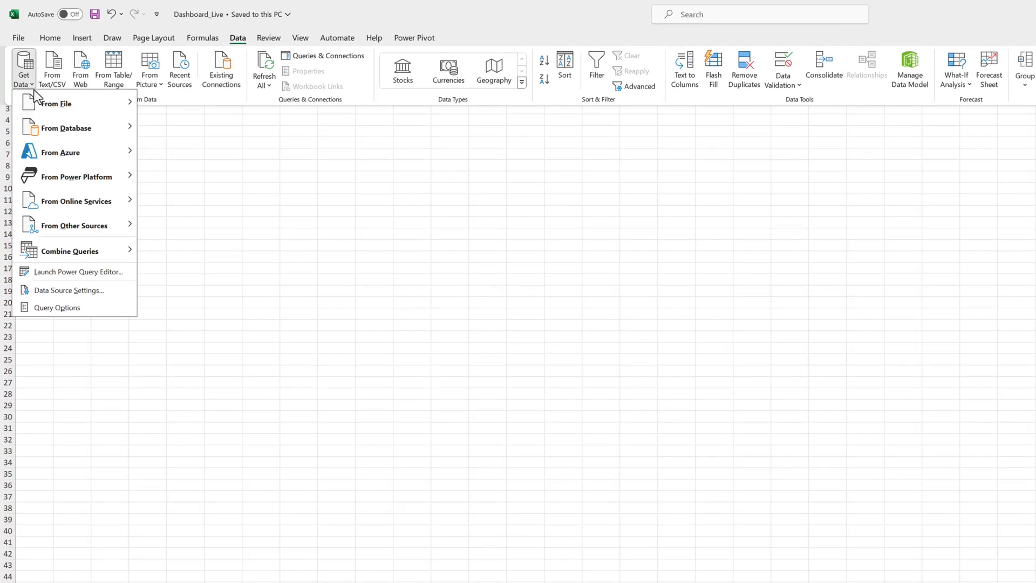
mouse_move(75, 108)
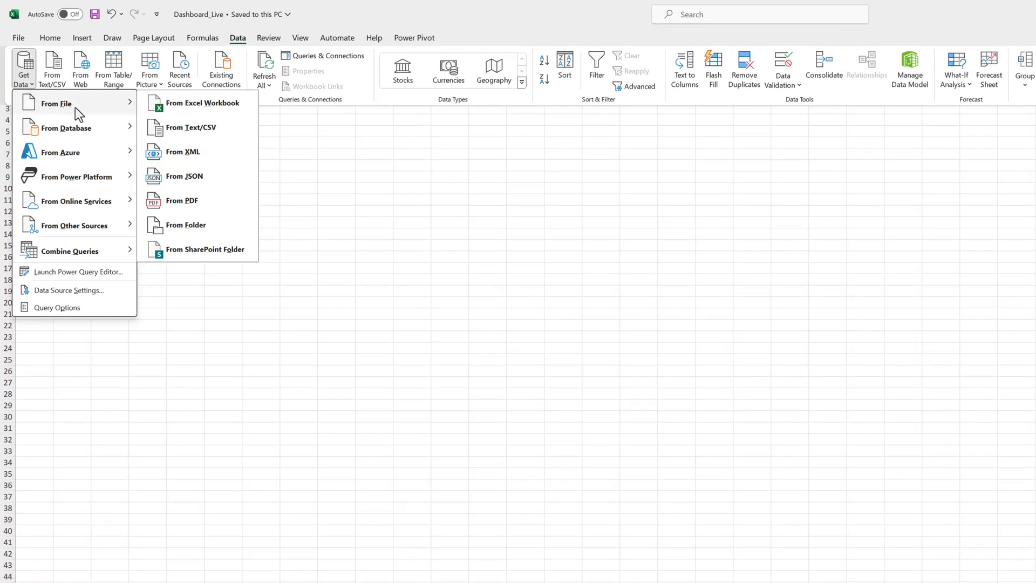
click(202, 112)
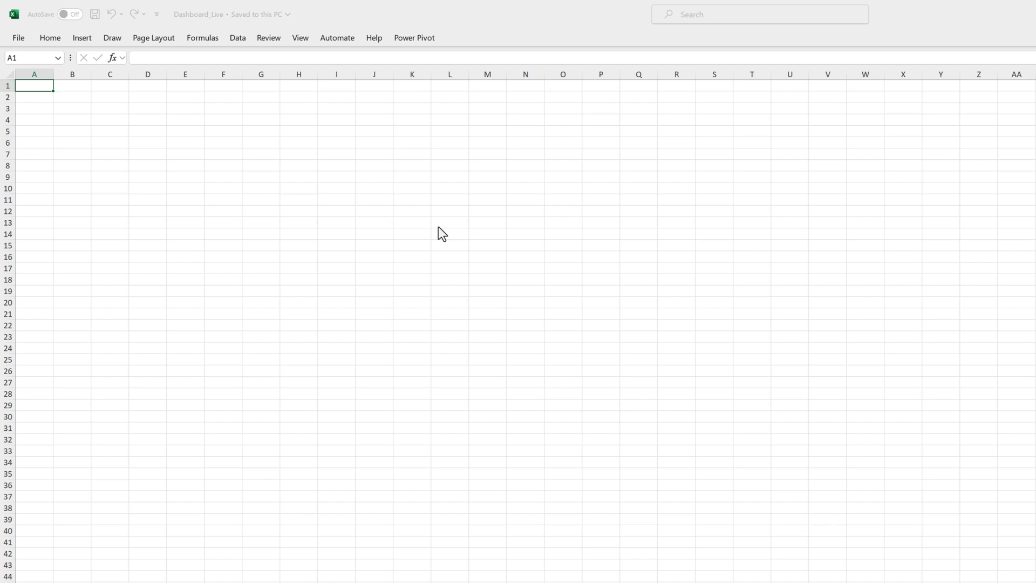
click(597, 408)
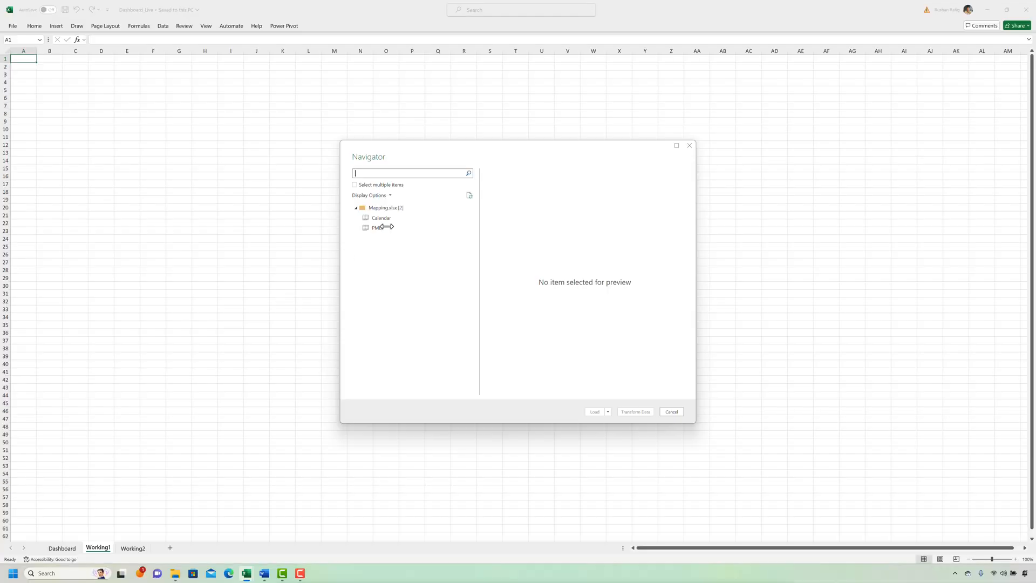
Select both the Calendar and PMD sheets of Mapping.xlsx and open them for transformation in the Power Query Editor
click(355, 185)
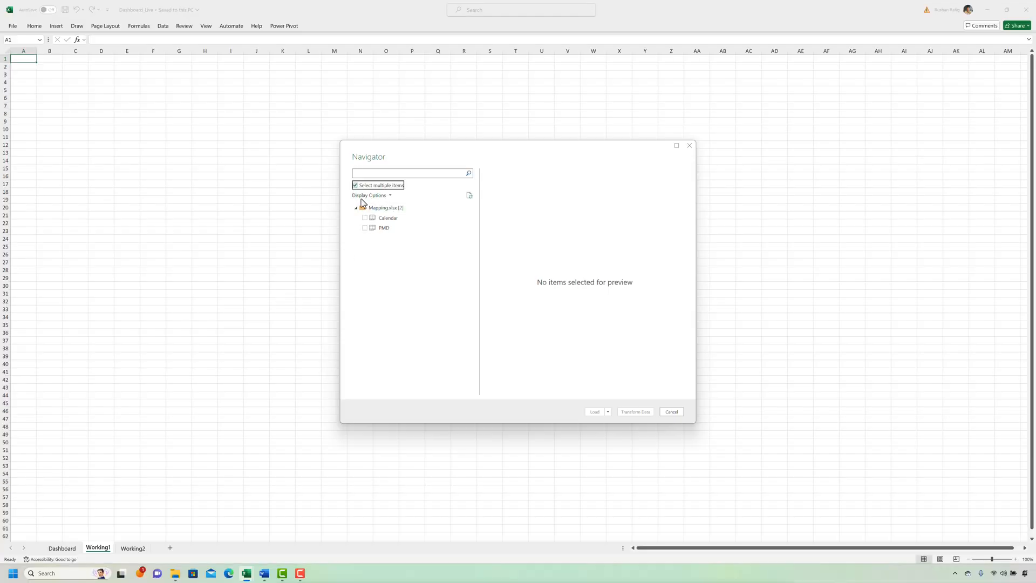
click(364, 218)
click(365, 229)
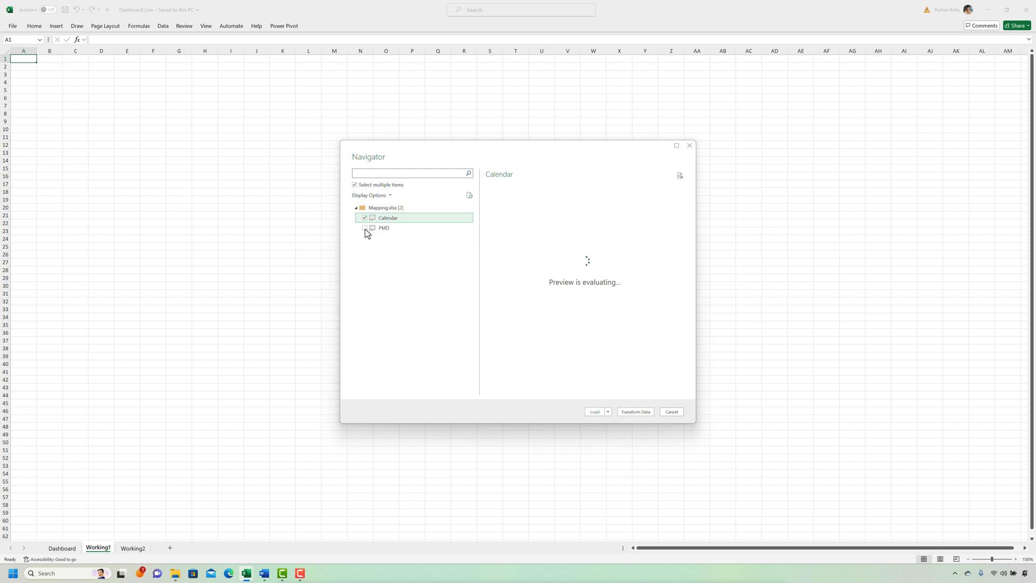
click(636, 412)
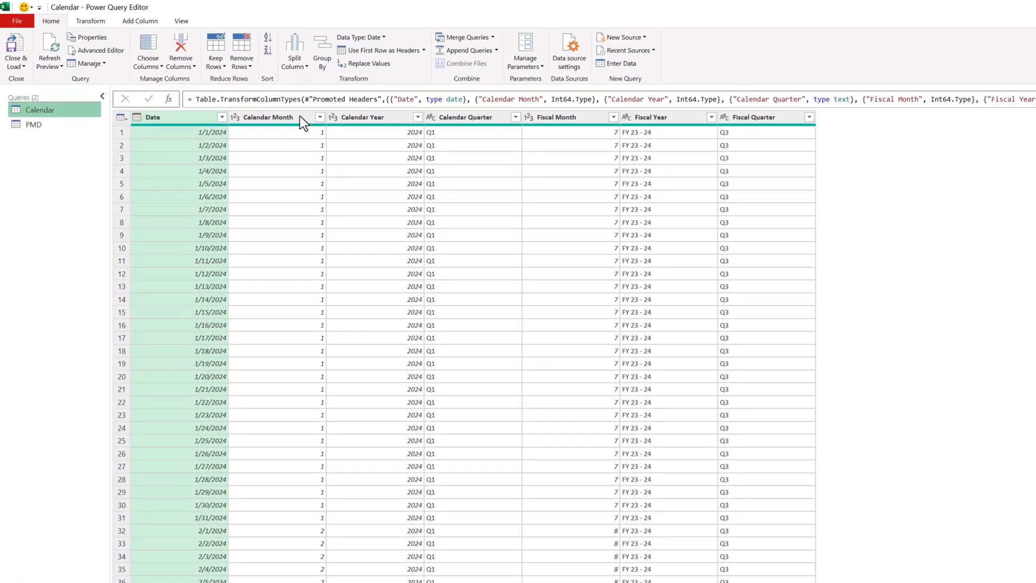
Change the Calendar Month, Calendar Year and Fiscal Month columns of the Calendar query to Text, replacing the current type conversions
click(234, 118)
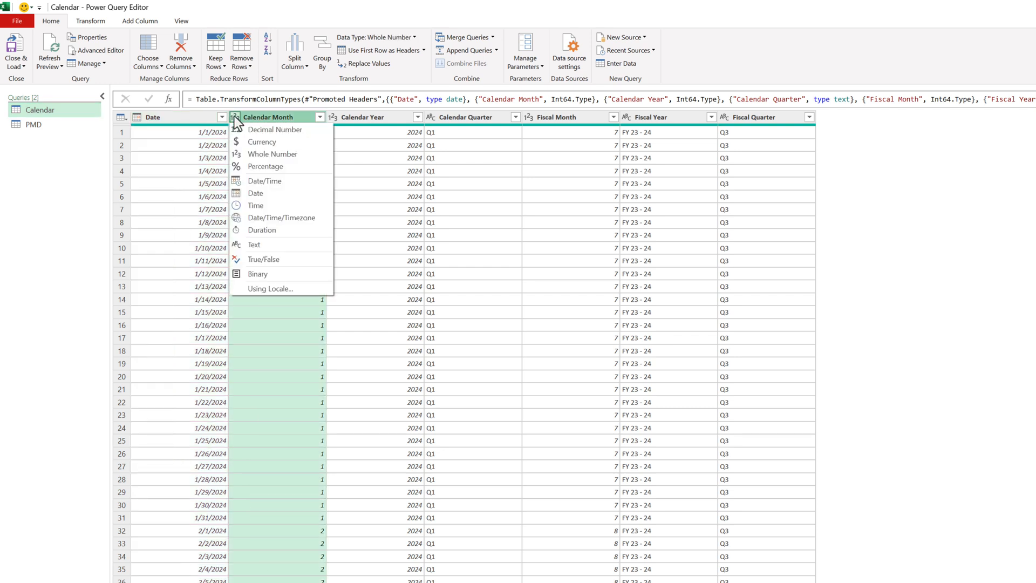
click(279, 245)
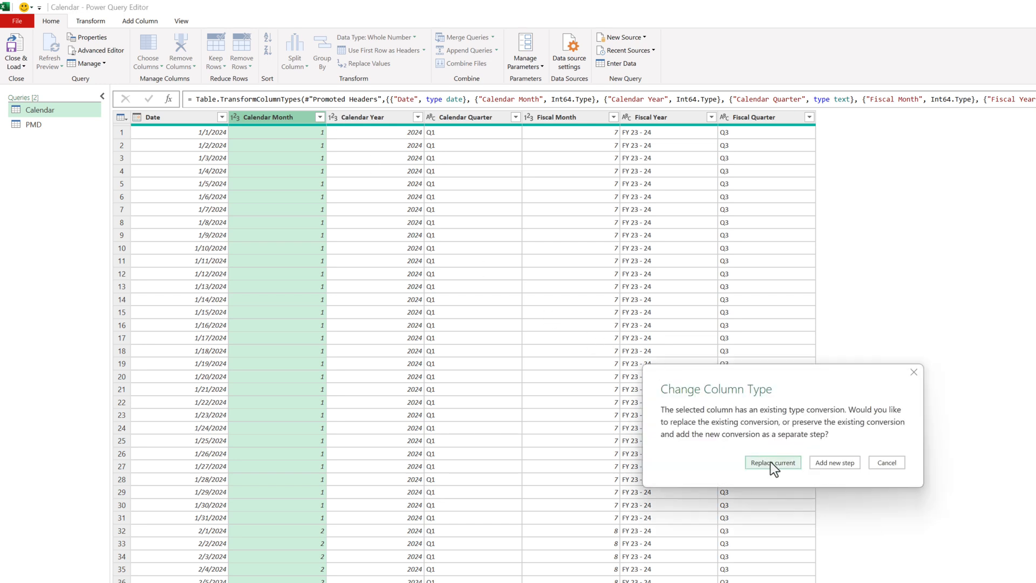
click(771, 462)
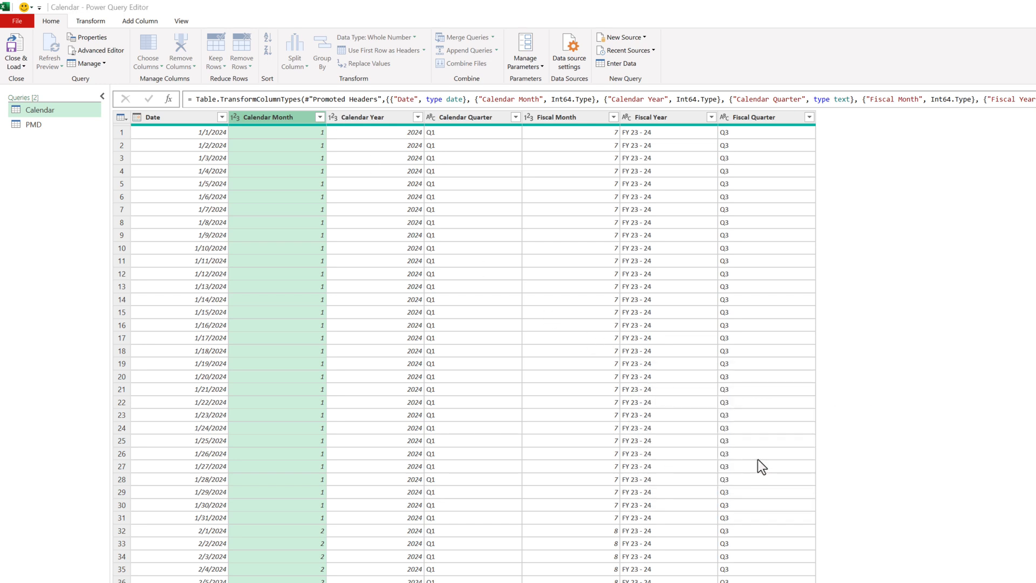
click(332, 117)
click(376, 245)
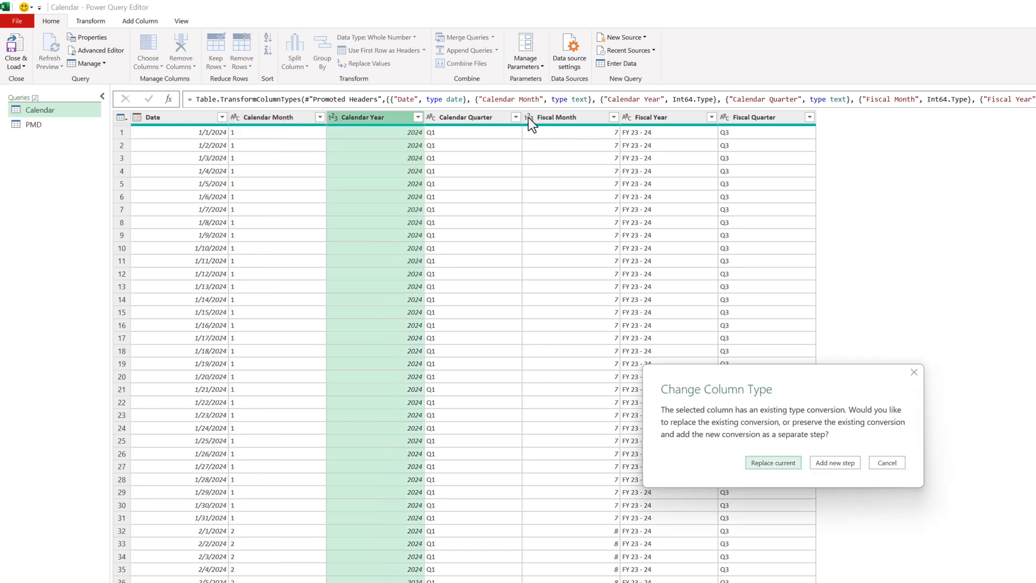
click(771, 462)
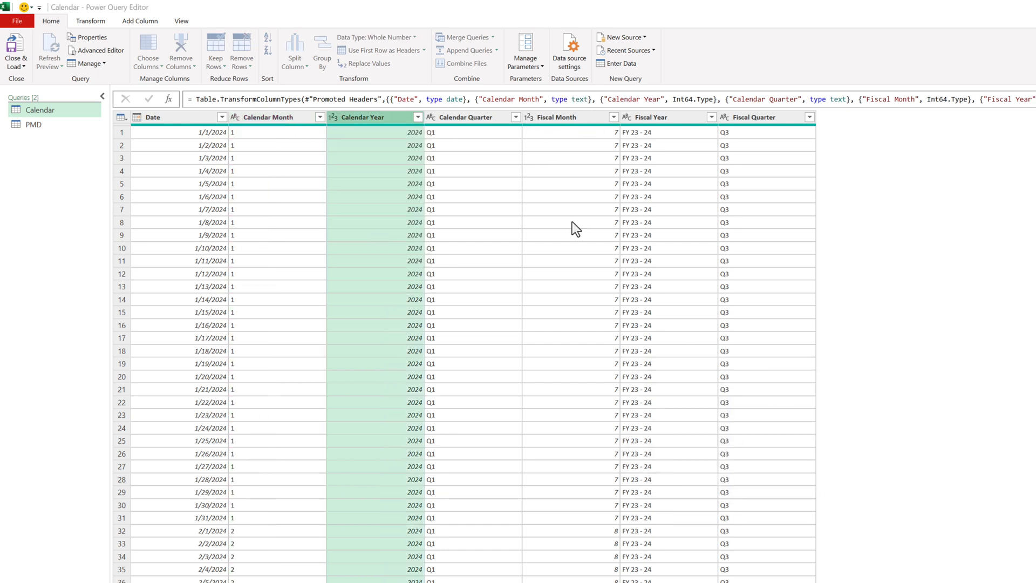
click(529, 116)
click(771, 462)
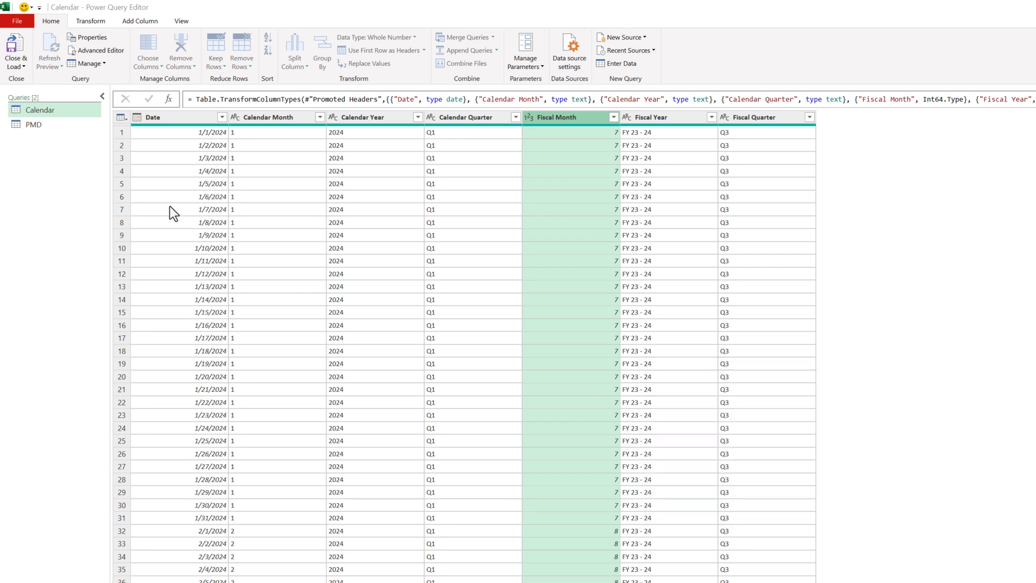
Duplicate the PMD query and rename the copy Stock Report
click(42, 124)
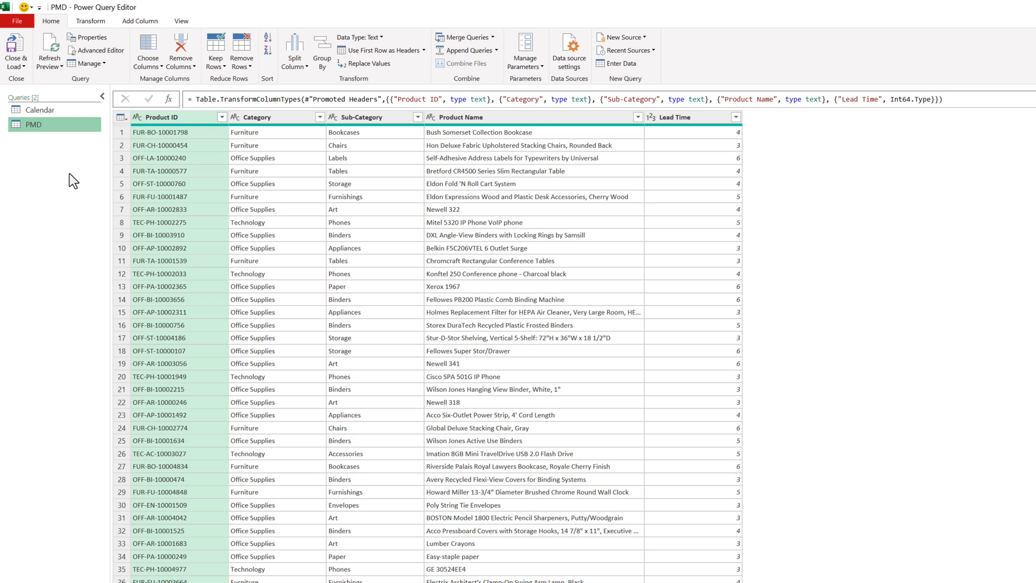
right_click(39, 123)
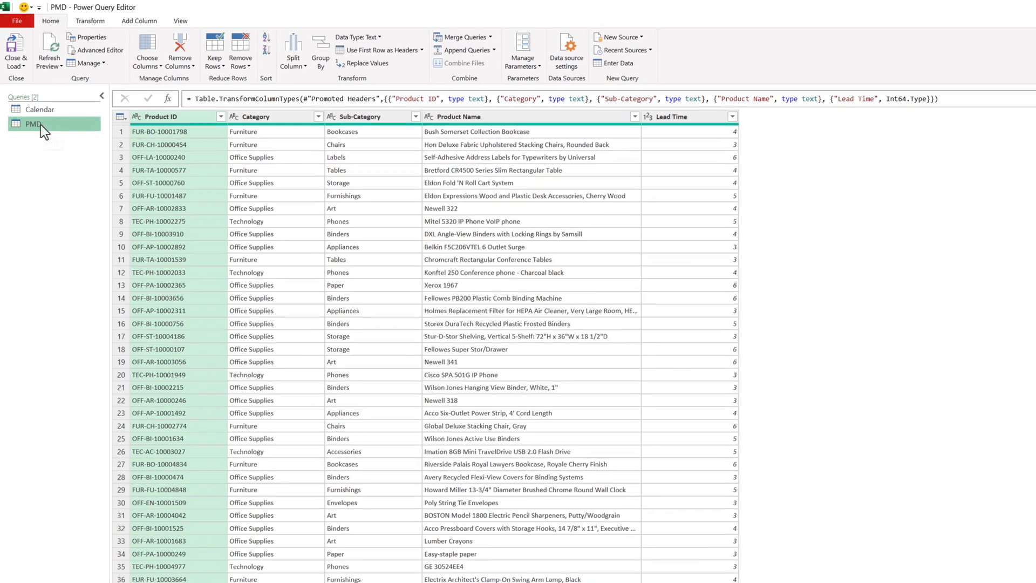
click(65, 170)
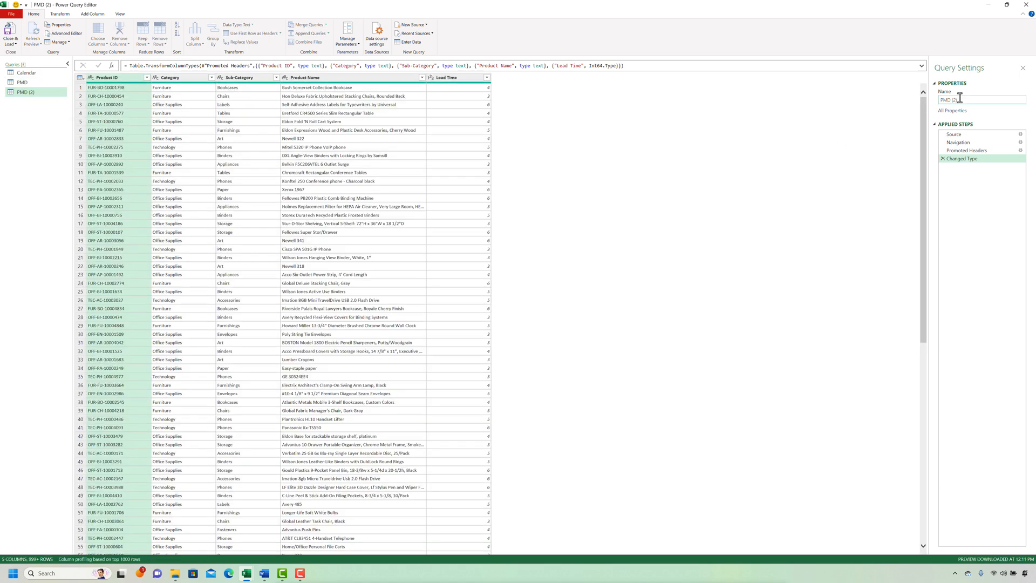
drag(959, 101, 937, 102)
text(Stock Report)
key(Return)
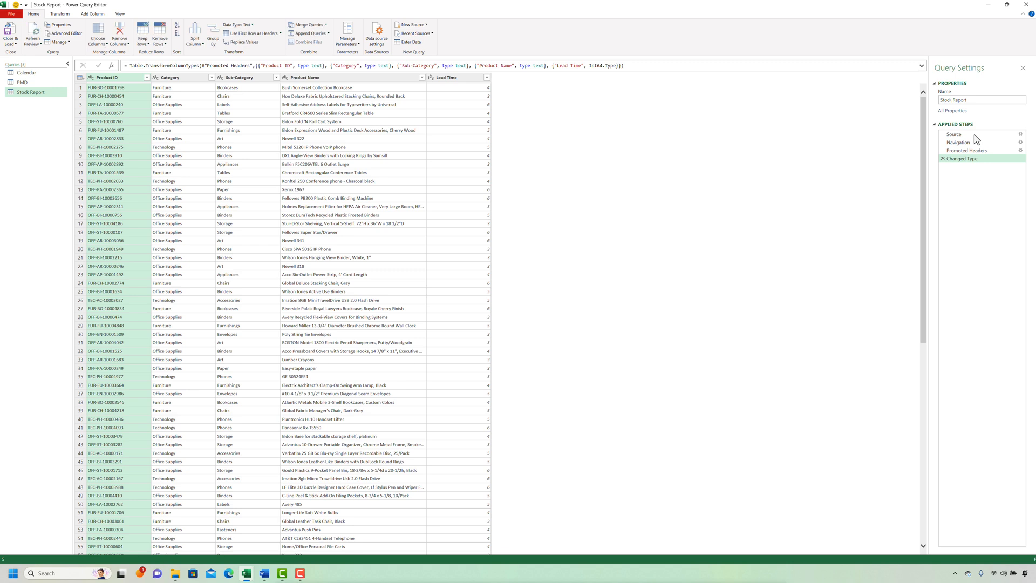
Change the Stock Report query's source to the Inventory - zmb52 workbook in the Live folder and open its Sheet1 table
click(954, 134)
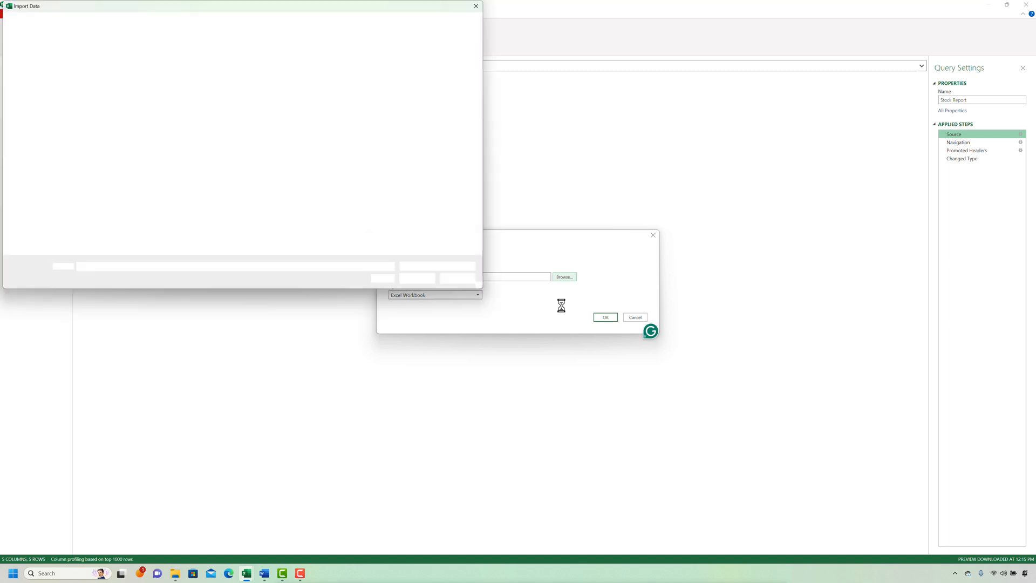
click(103, 72)
click(417, 279)
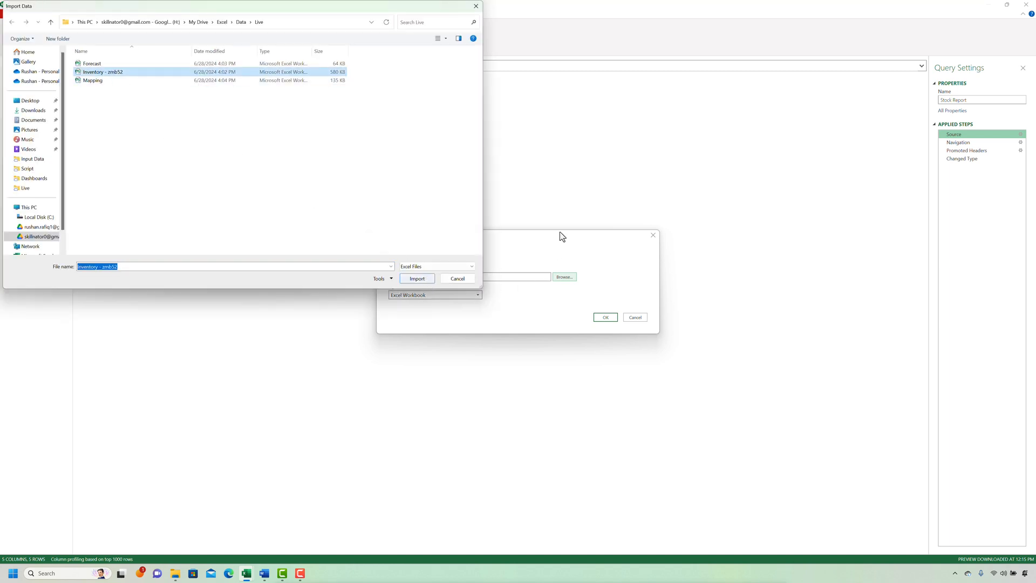
click(606, 317)
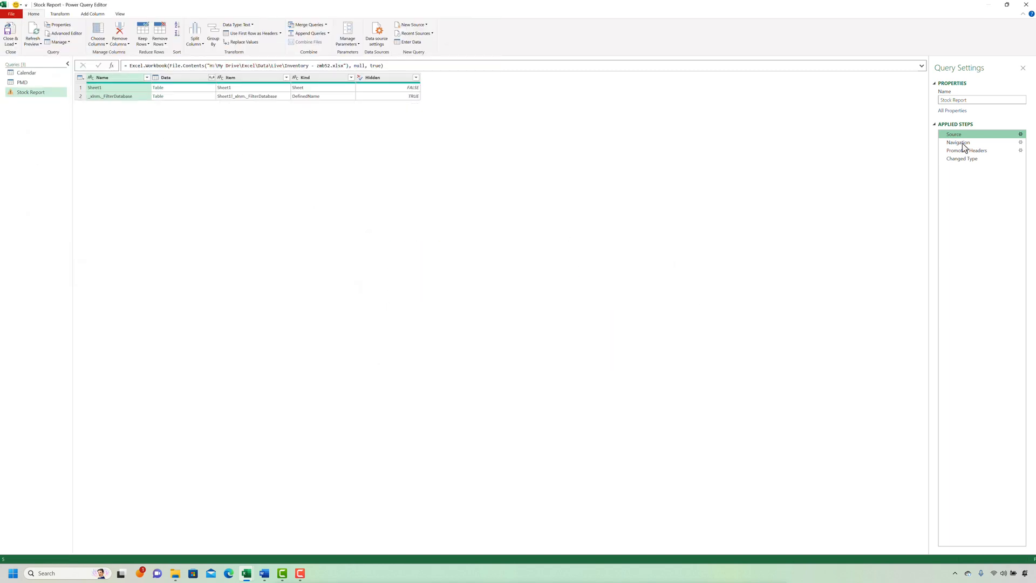
click(167, 88)
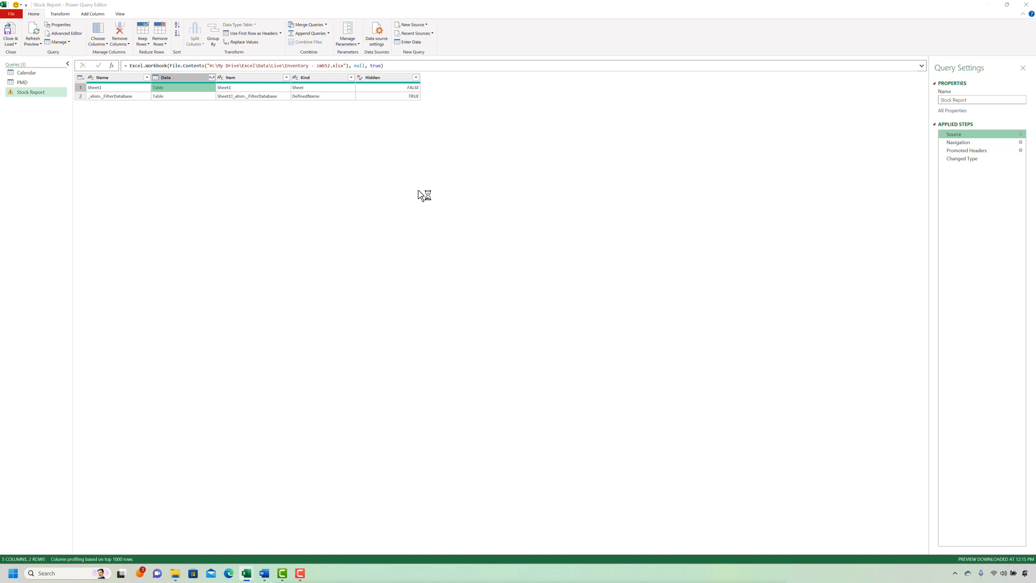
click(556, 303)
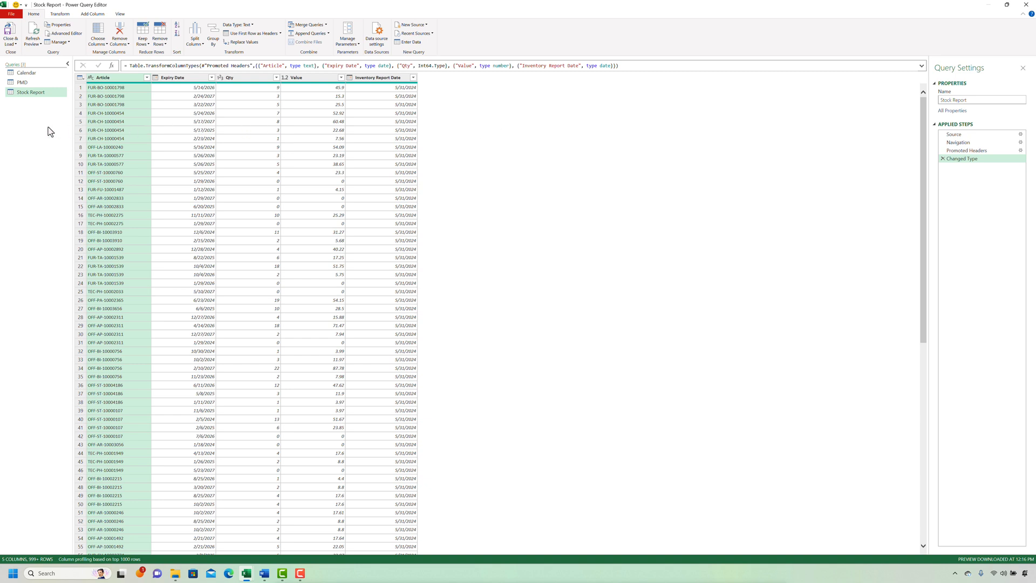
Duplicate the Stock Report query and rename the copy Forecast
right_click(29, 92)
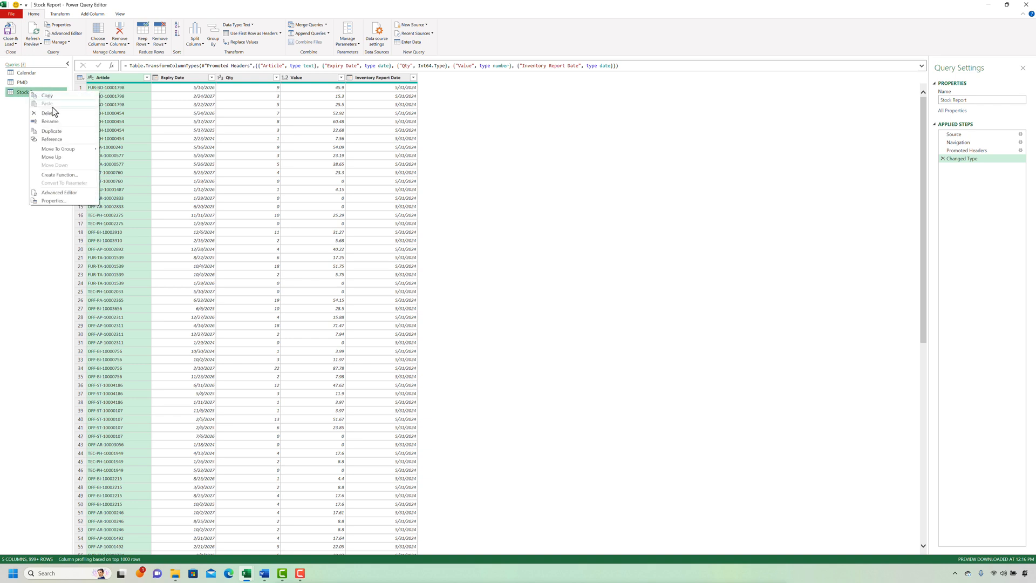
click(63, 137)
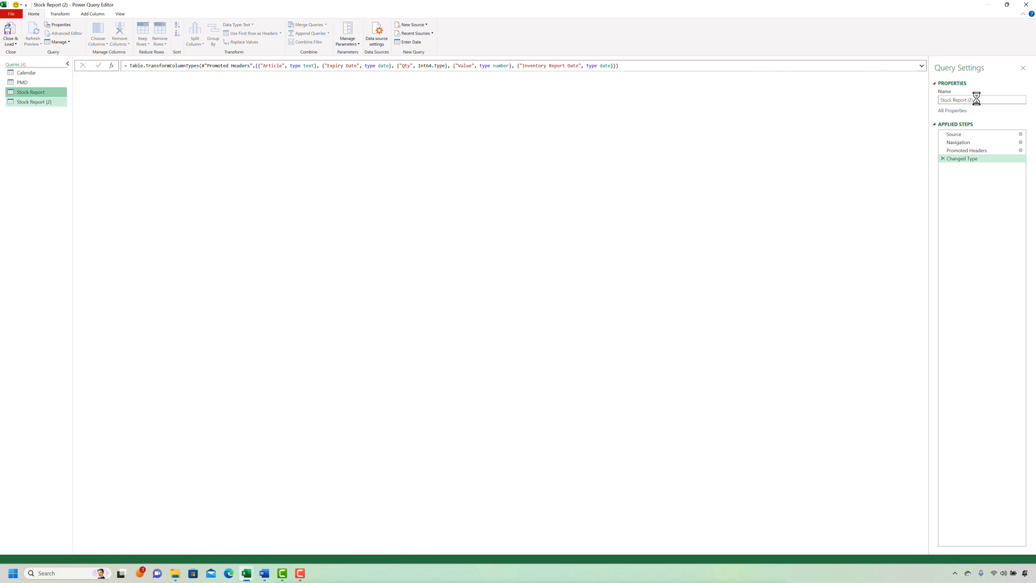
drag(977, 100, 929, 105)
text(Forecast)
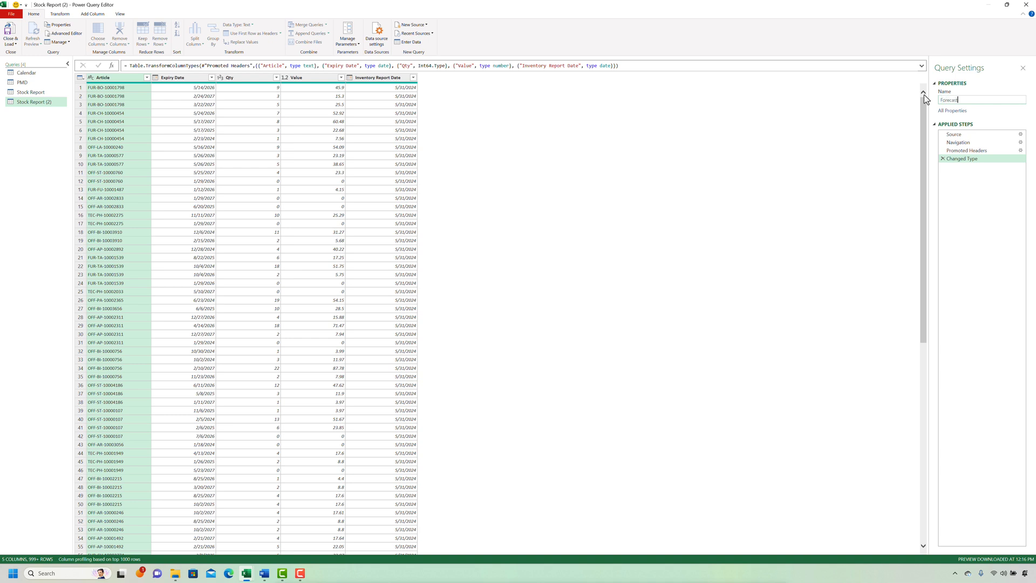
key(Return)
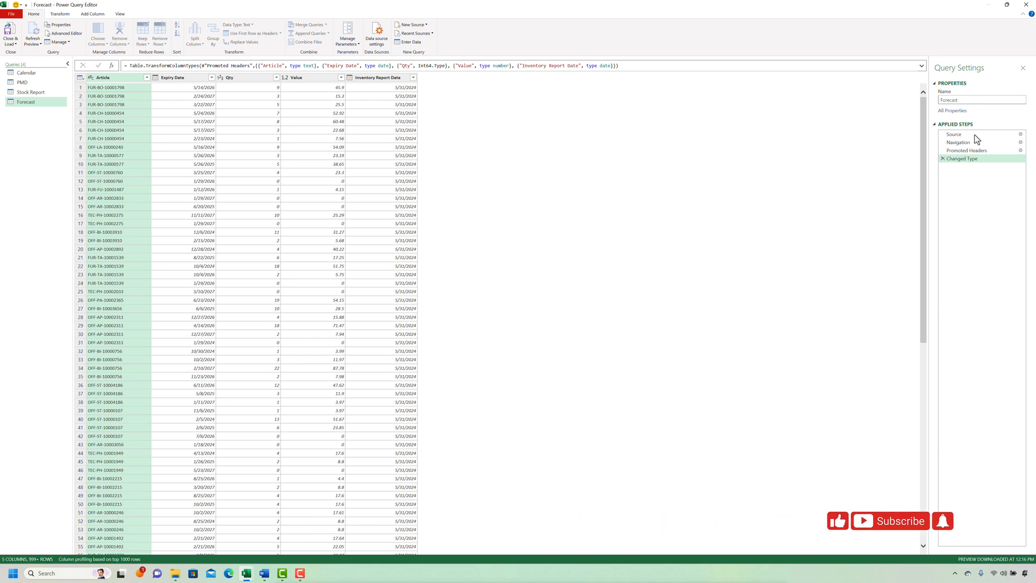
Edit the Forecast query's source path to point to Forecast.xlsx and open its Upload sheet table
click(955, 136)
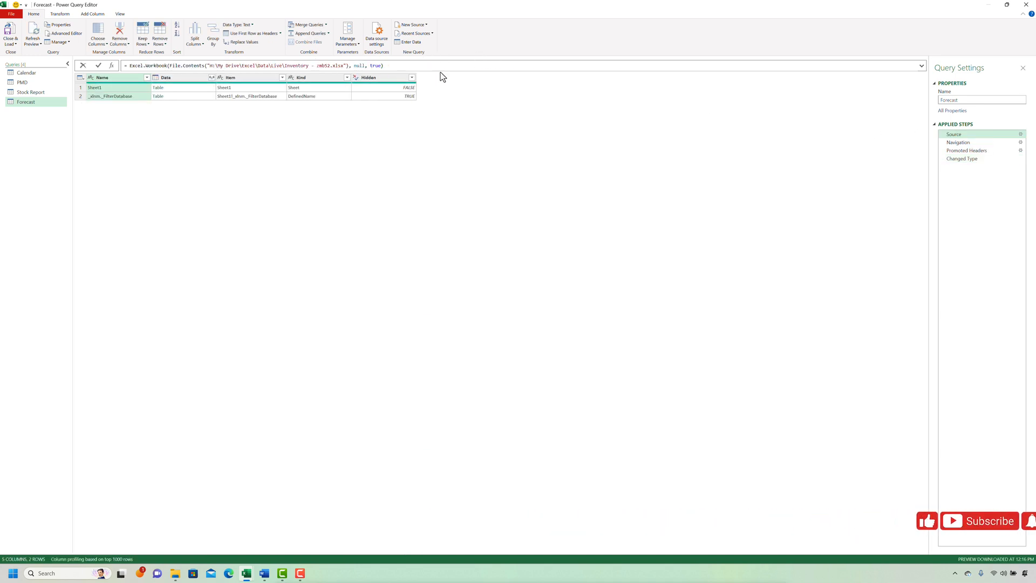
click(324, 66)
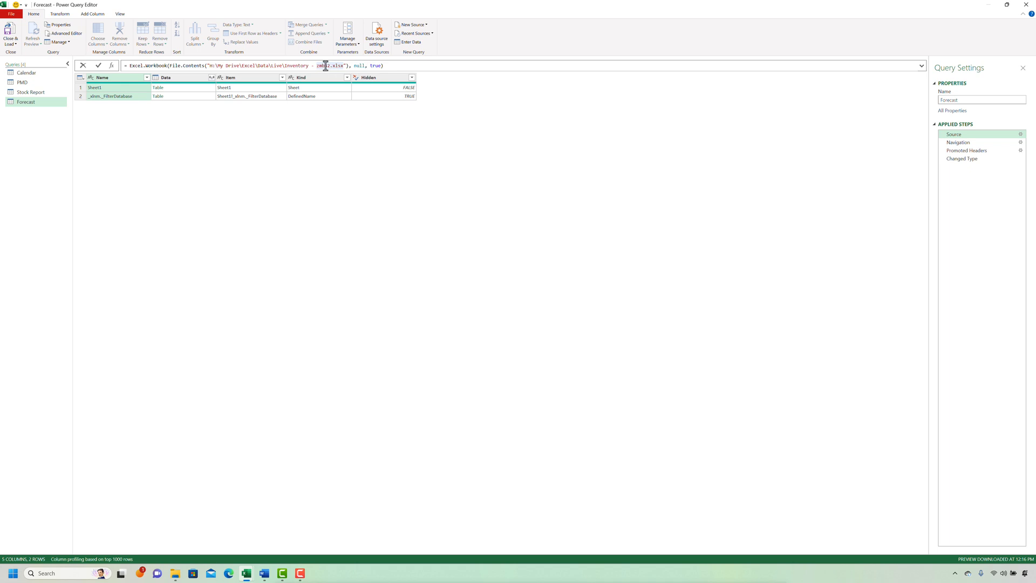
key(ctrl+shift+Left)
key(ctrl+shift+Left)
key(ctrl+shift+Left)
key(ctrl+shift+Left)
text(Forecast)
key(Return)
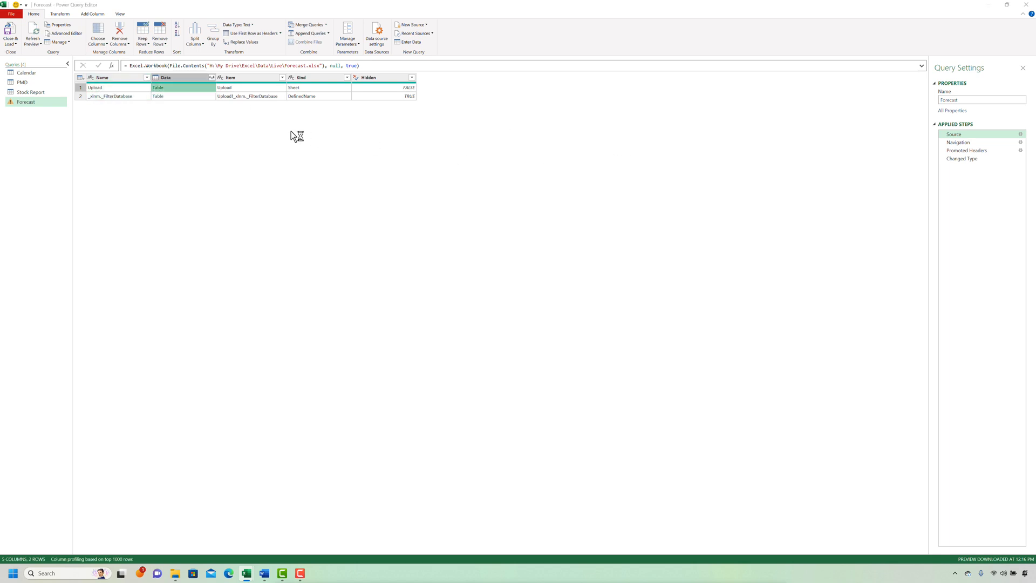
click(556, 302)
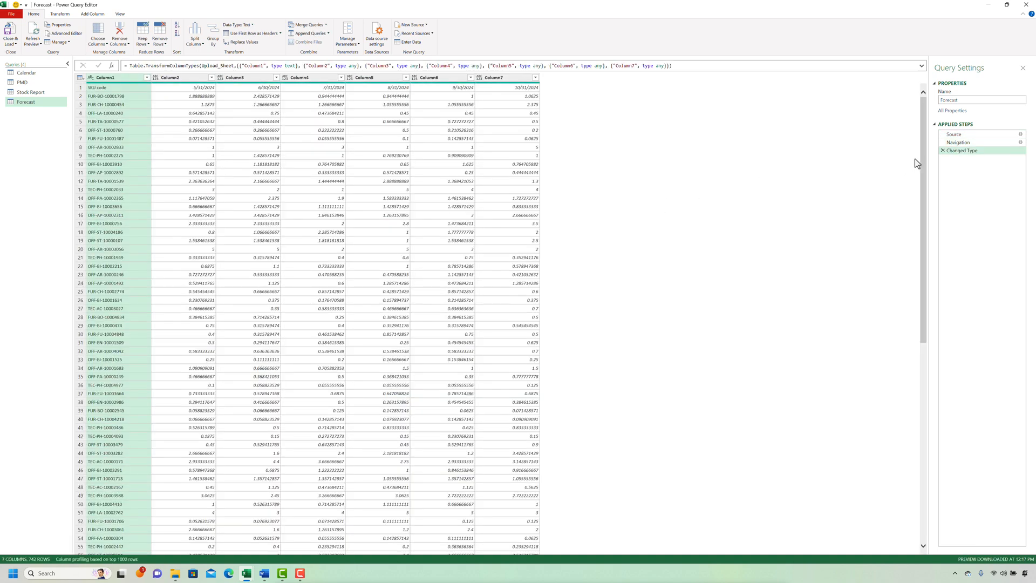
Delete the Changed Type step from the Forecast query and use the first row as headers
click(942, 151)
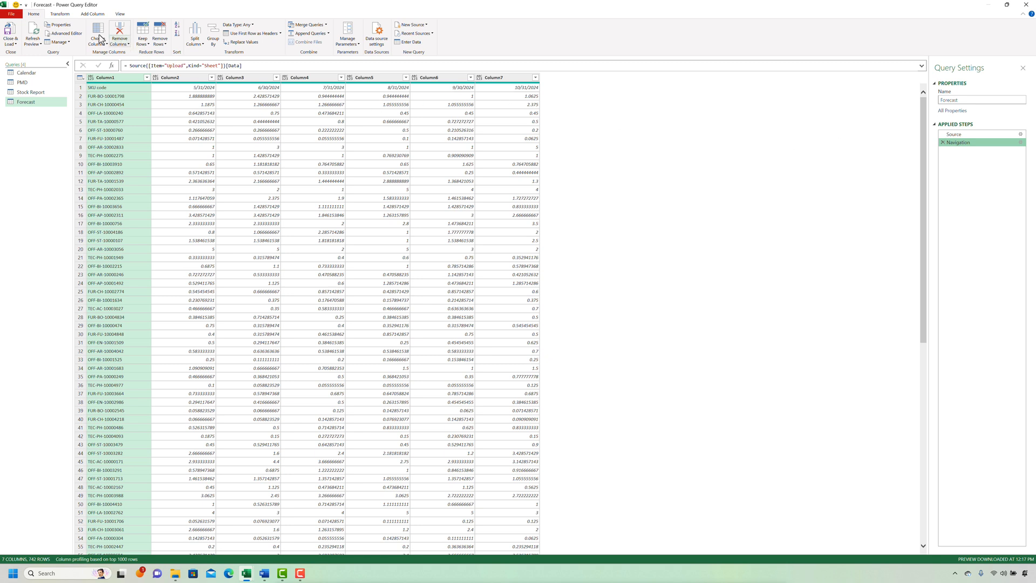
click(280, 33)
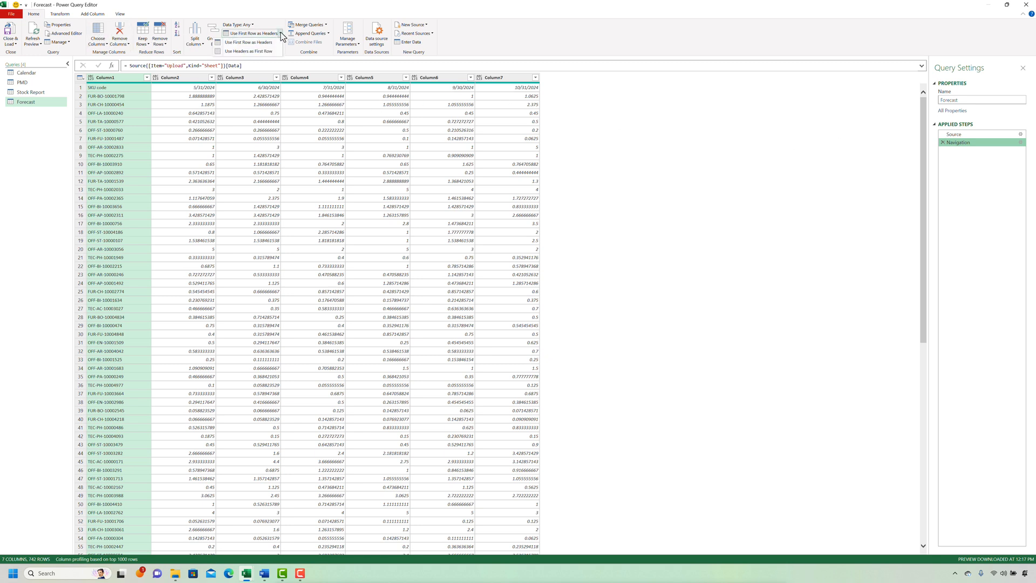
click(267, 42)
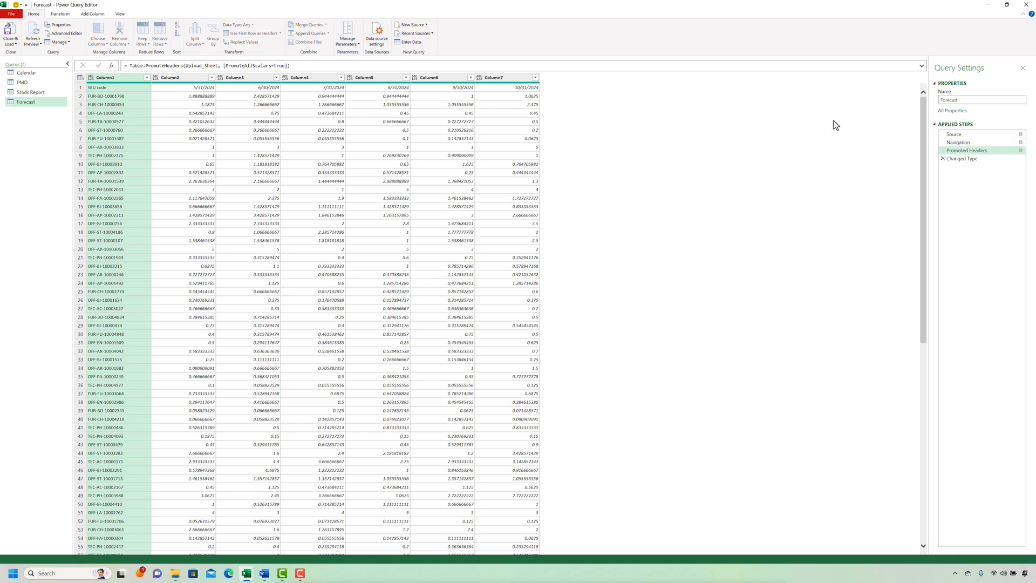
Delete the Forecast query's Changed Type step and unpivot all columns other than SKU code
click(954, 158)
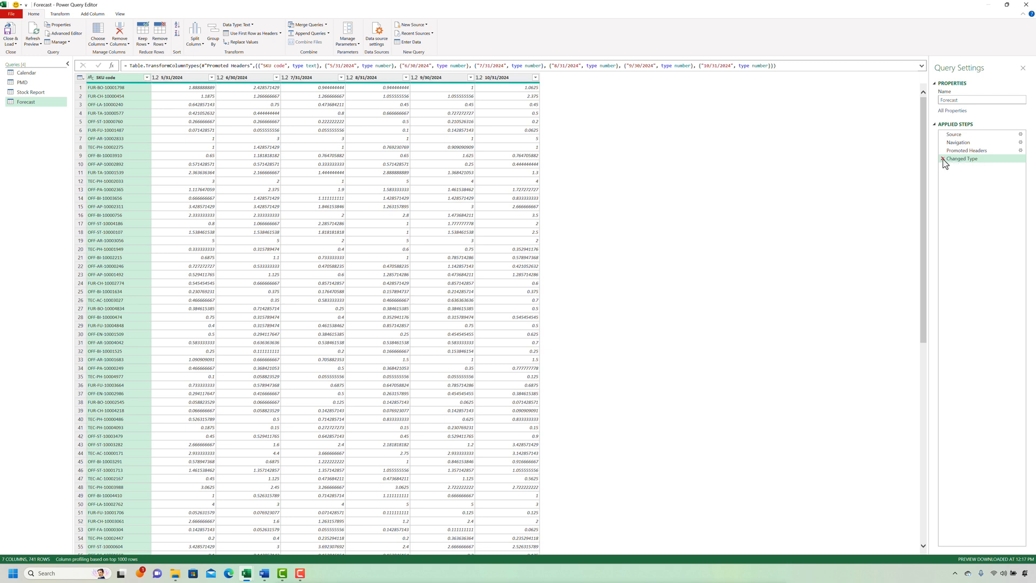
click(943, 158)
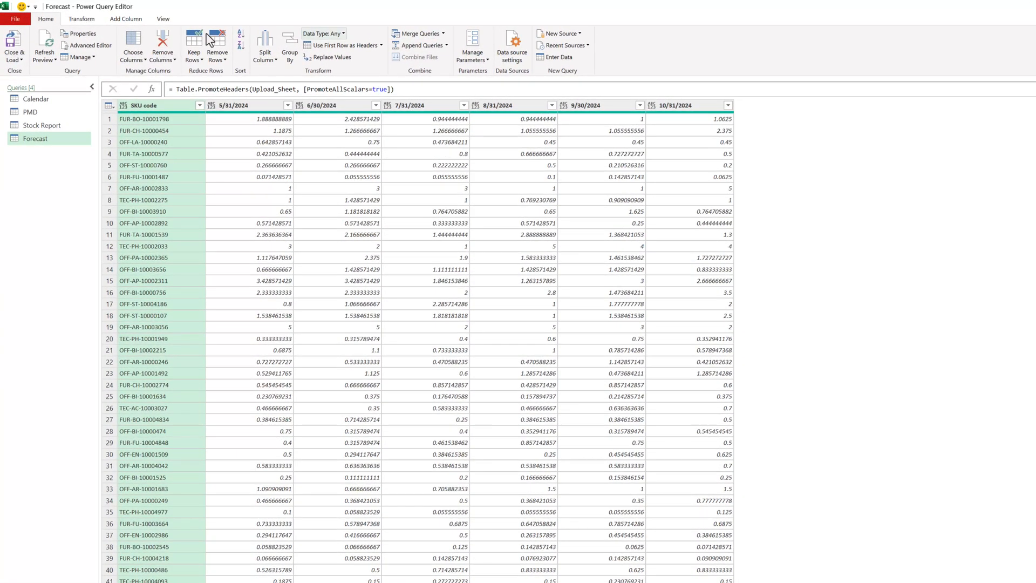
click(81, 19)
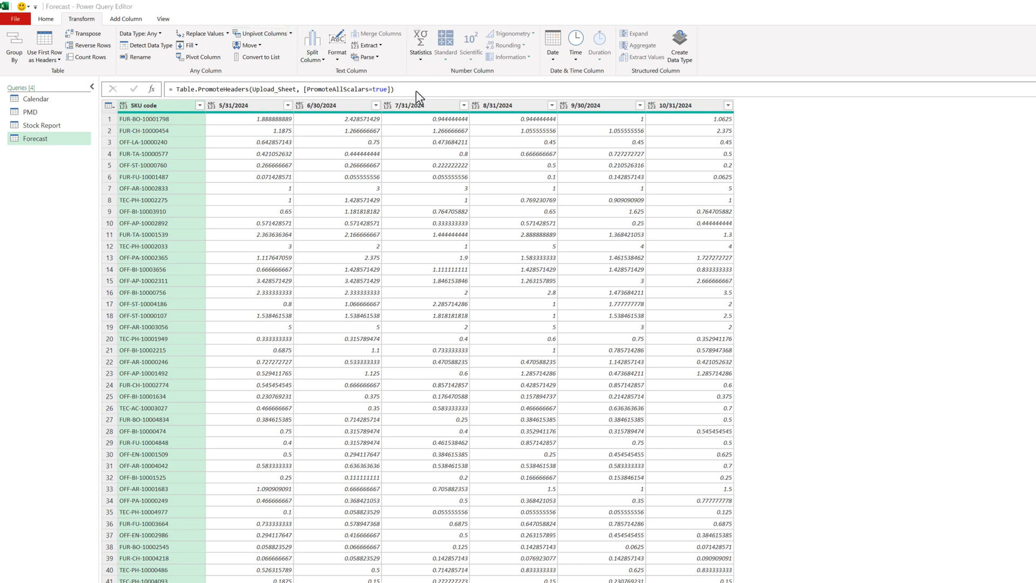
click(291, 33)
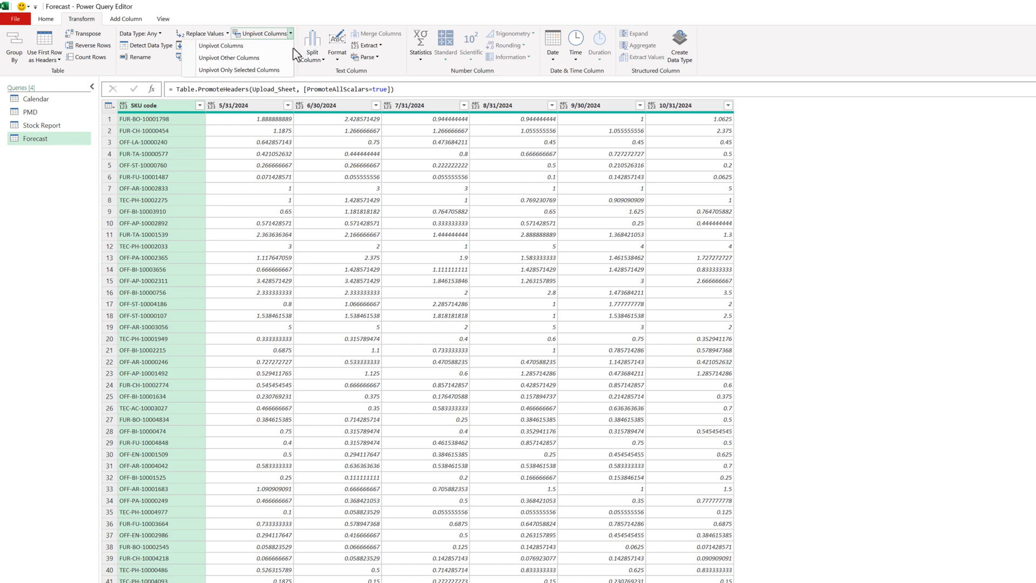
click(270, 58)
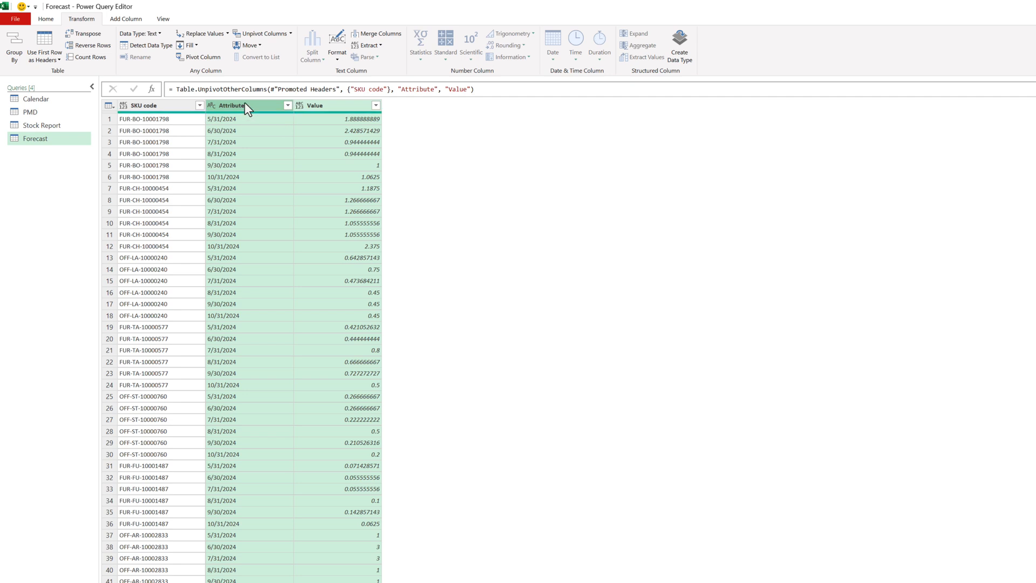
Rename the Forecast query's Attribute column to Date and set its data type to Date
double_click(244, 103)
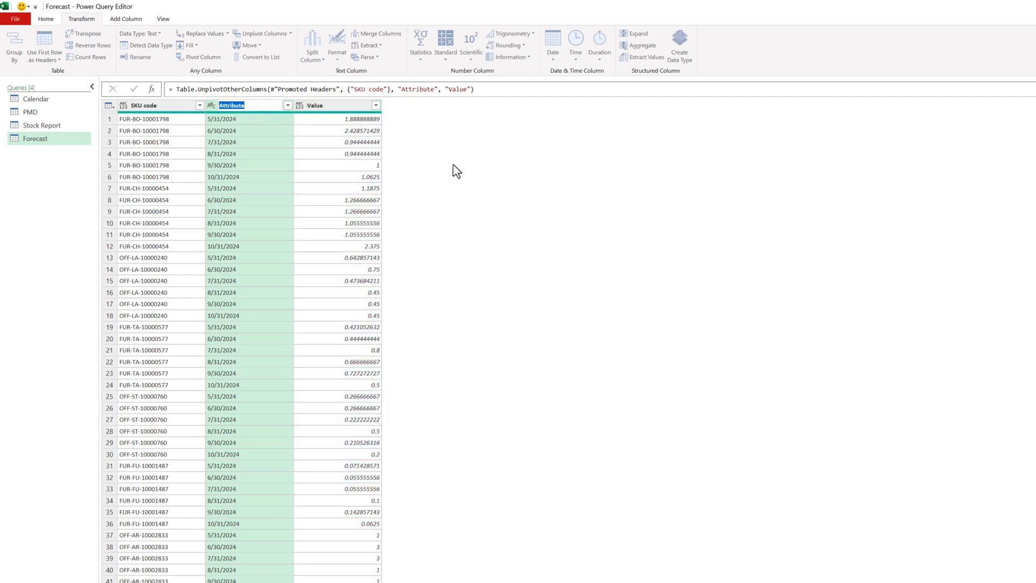
text(Date)
key(Return)
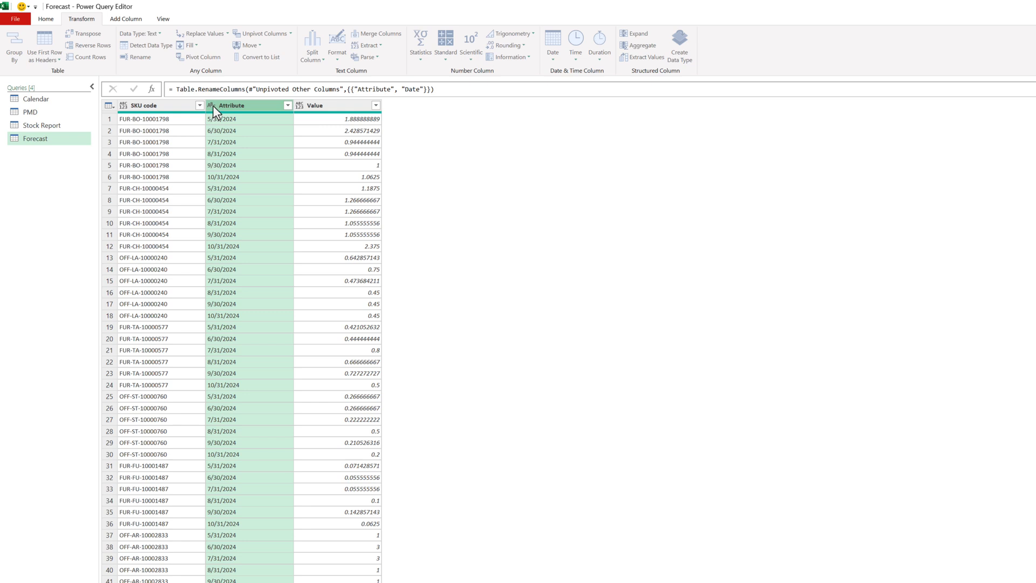
click(212, 106)
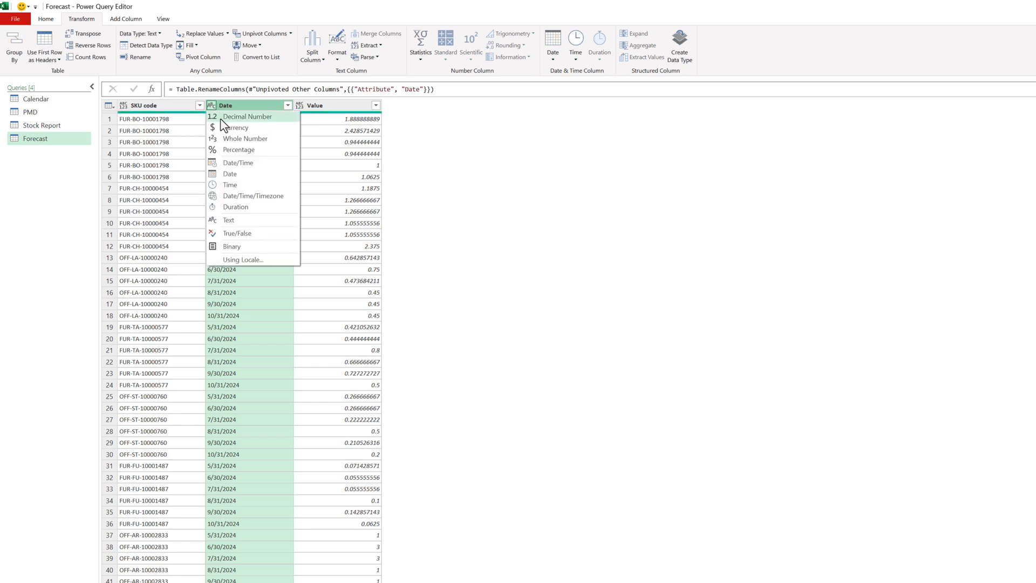
click(235, 177)
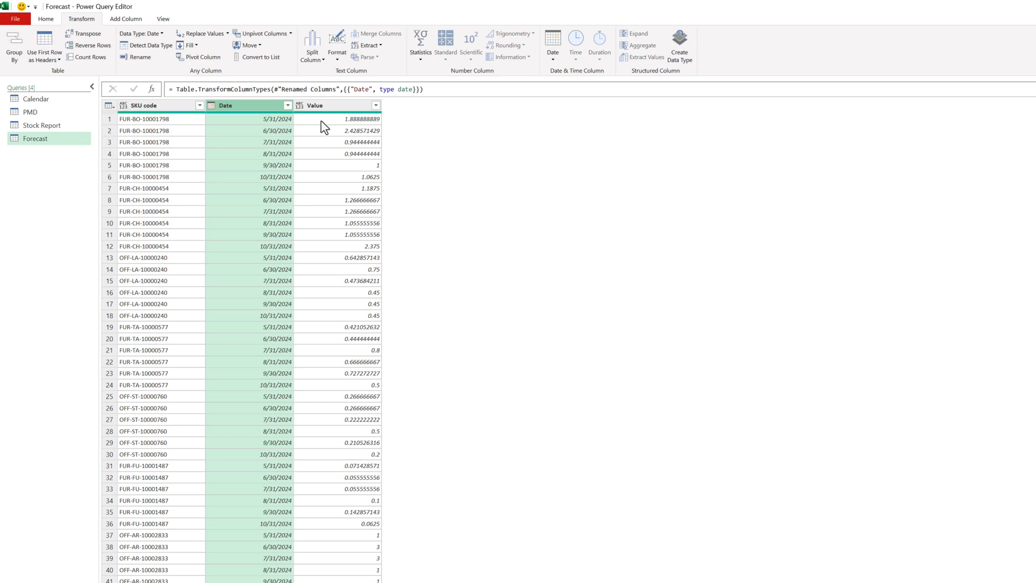
Set the Forecast query's Value column to Decimal Number and its SKU code column to Text
click(300, 107)
click(419, 152)
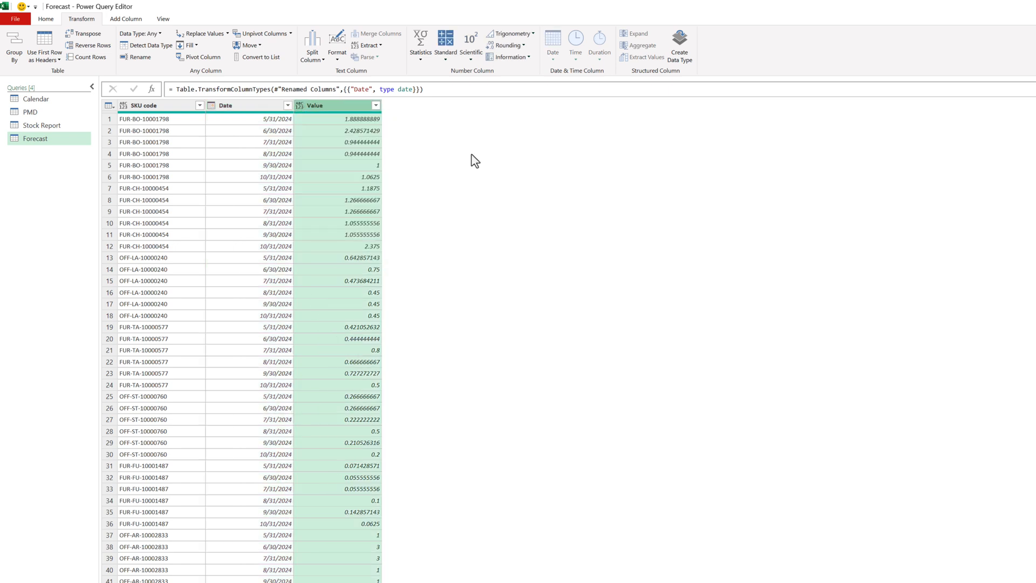
click(124, 105)
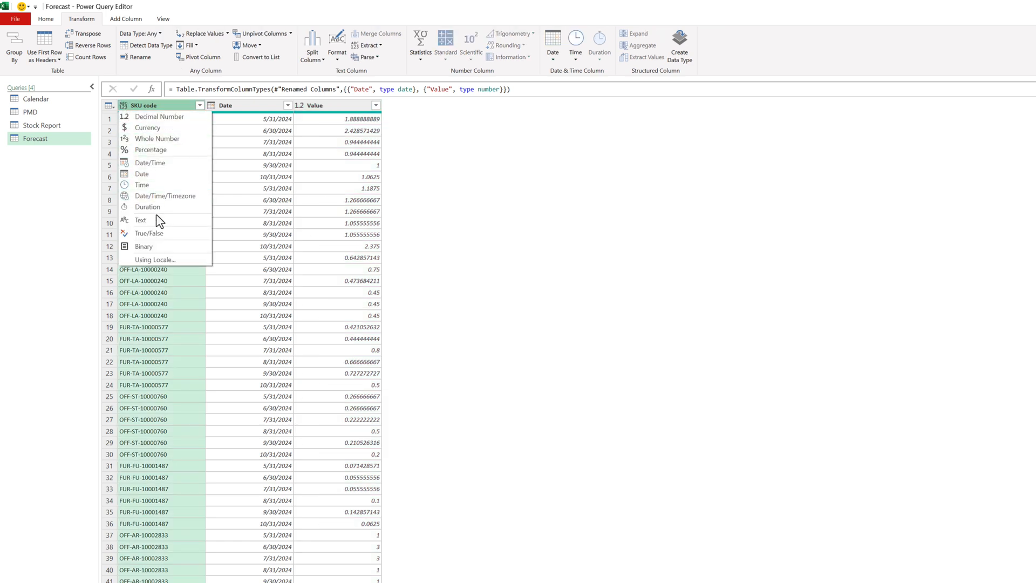
click(140, 220)
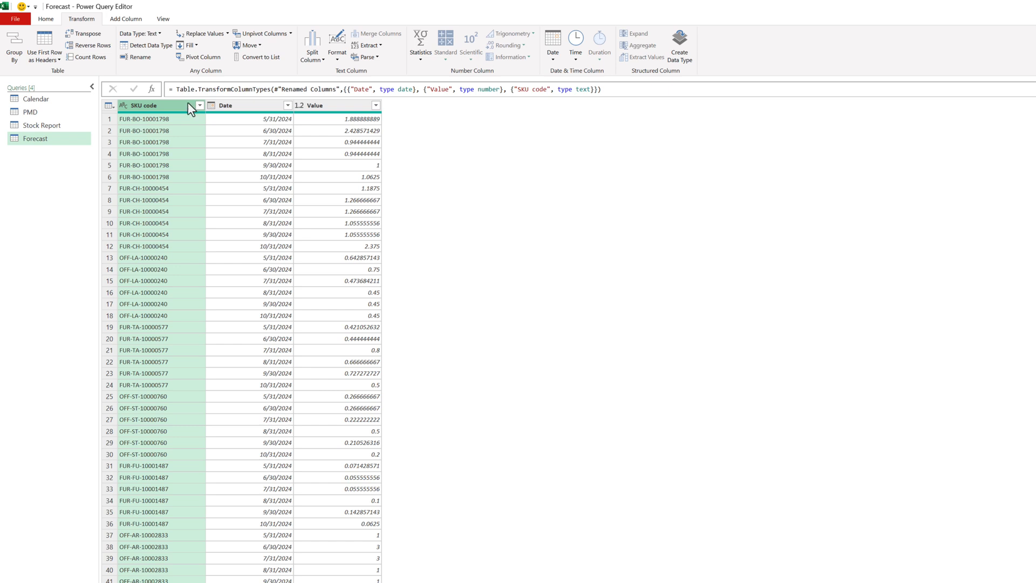
Close and load the queries as connections only, adding their data to the Data Model
click(47, 19)
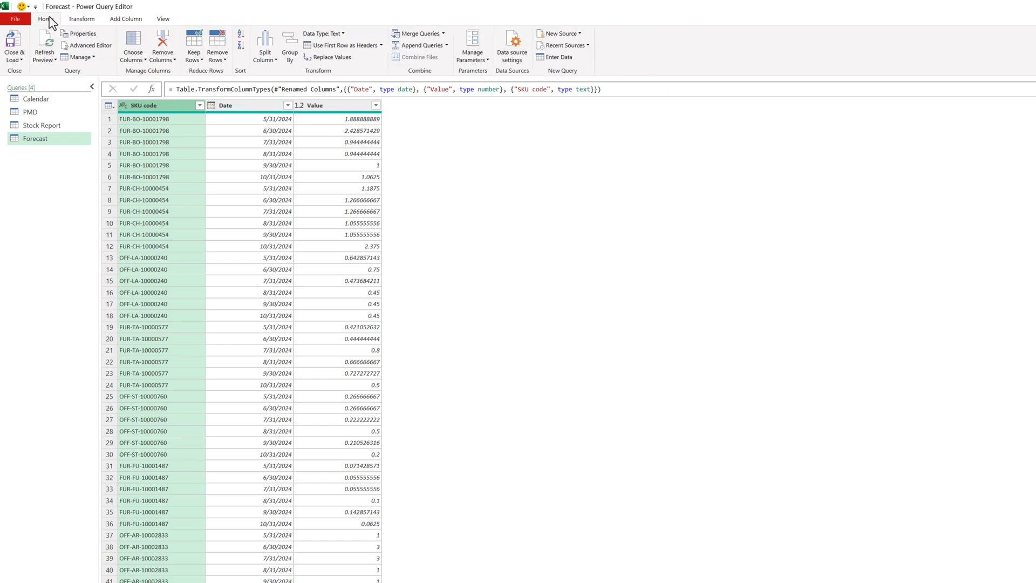
click(19, 59)
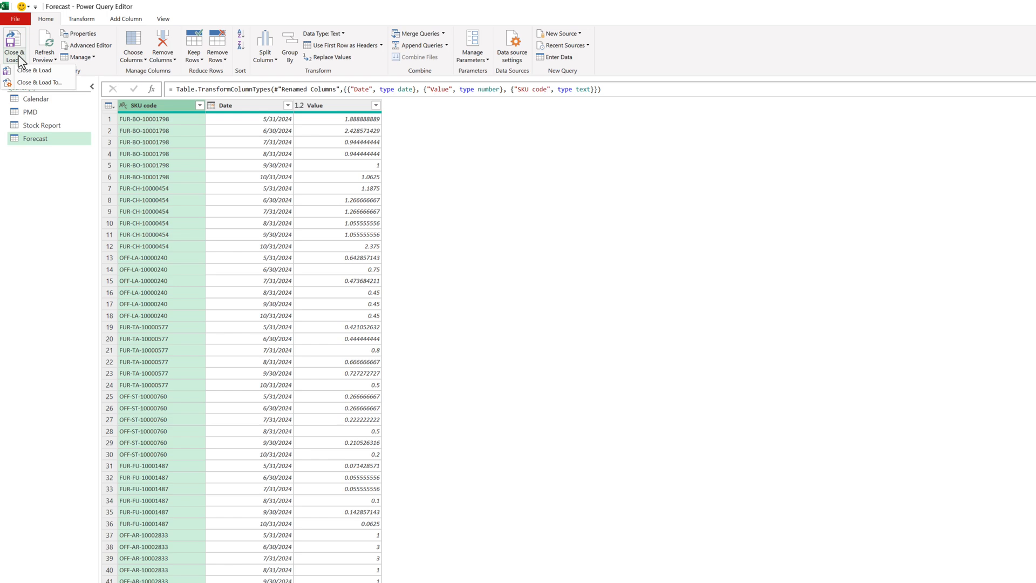
click(33, 82)
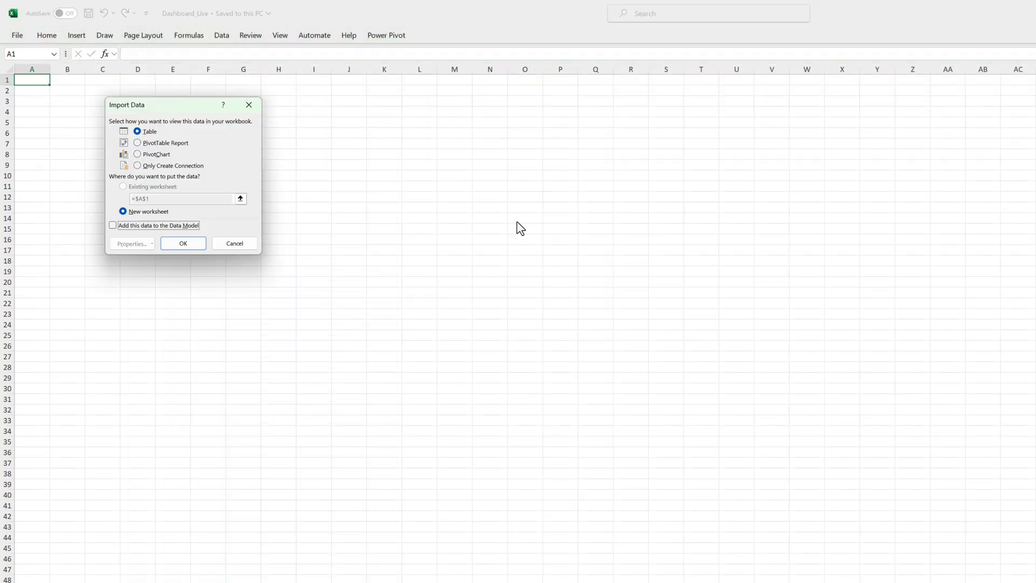
click(137, 166)
click(132, 226)
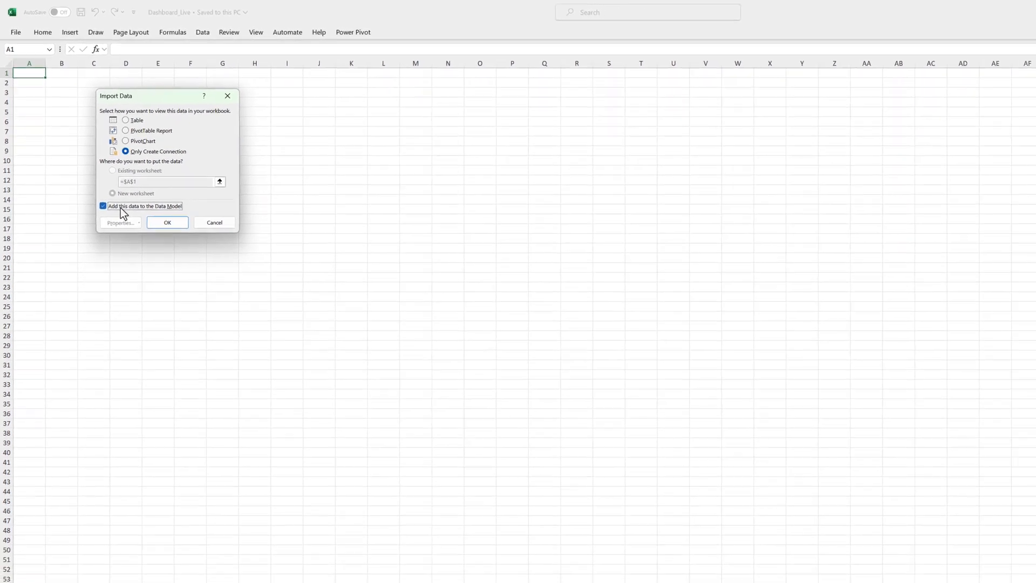
click(149, 182)
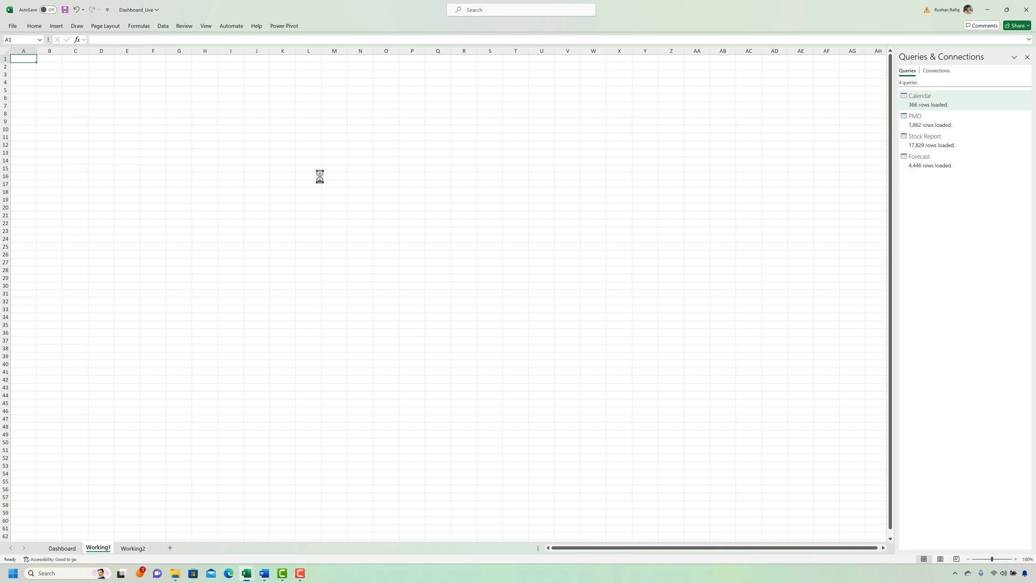
Open the workbook's data model in Power Pivot and switch it to Diagram View
click(215, 144)
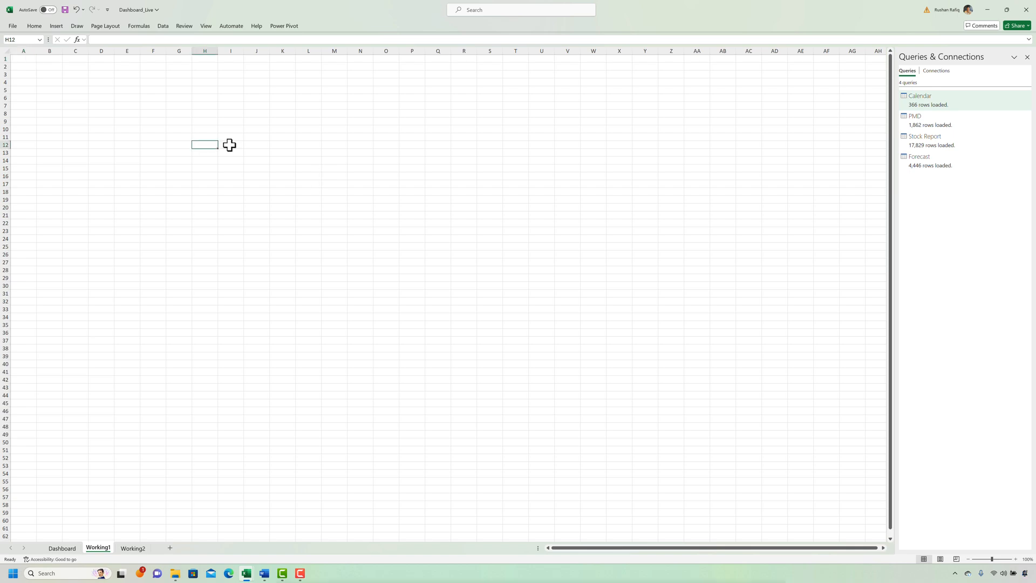
click(163, 26)
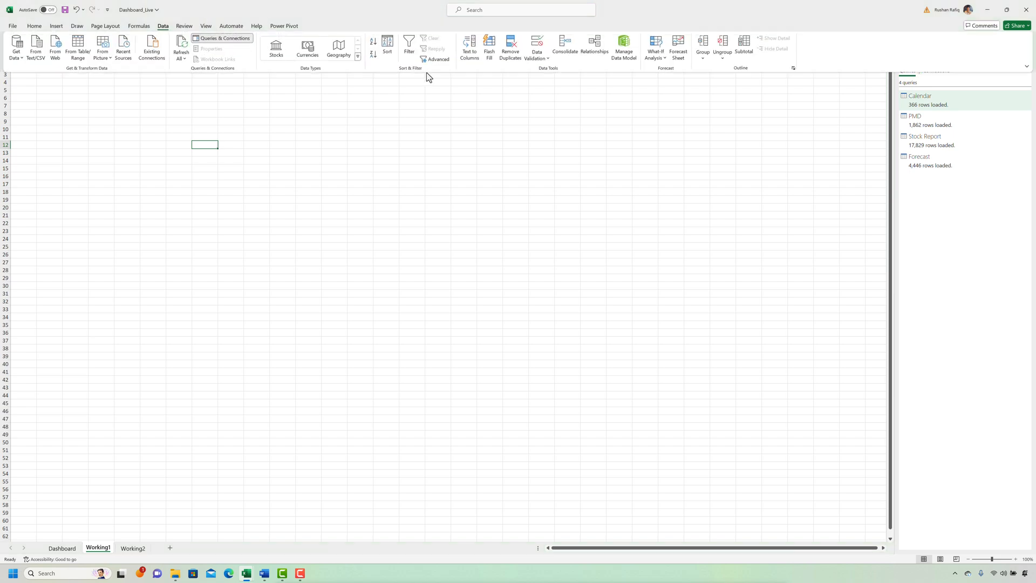
click(624, 55)
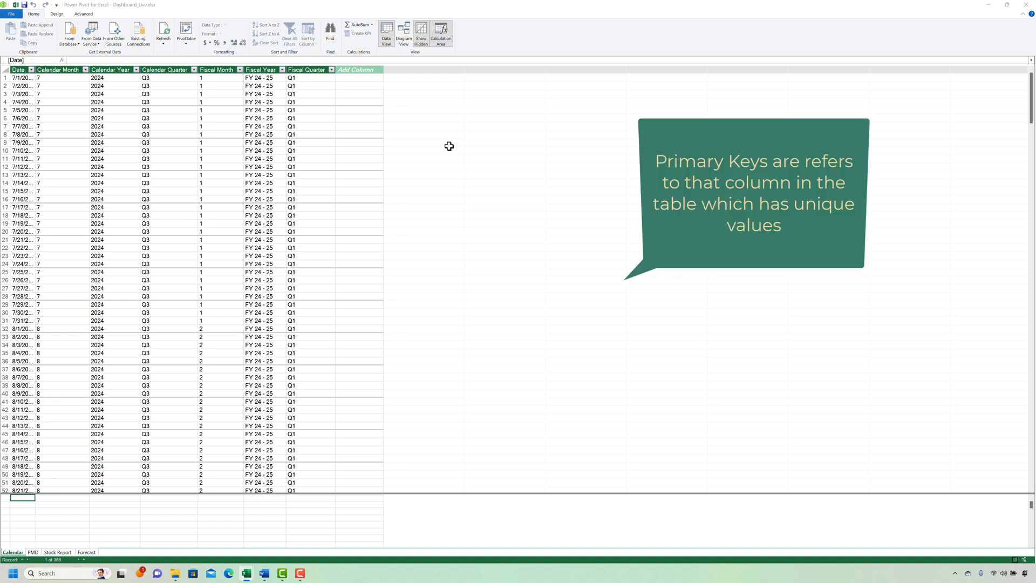
click(400, 37)
click(406, 40)
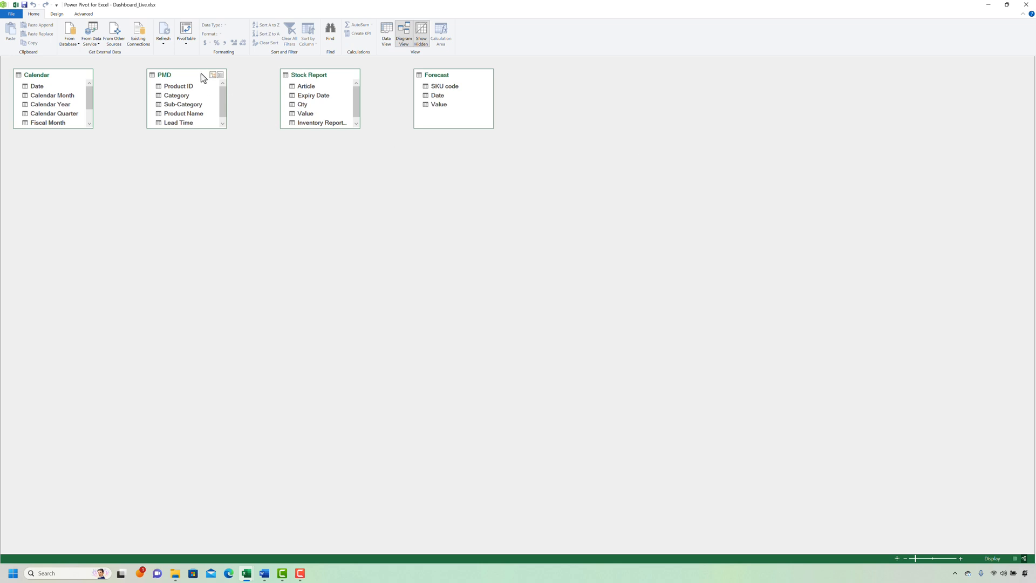
Place the Stock Report and Forecast tables side by side in a lower row and enlarge Stock Report to fit all its fields
mouse_move(254, 235)
mouse_down()
mouse_move(231, 265)
mouse_move(238, 196)
mouse_move(235, 232)
mouse_up()
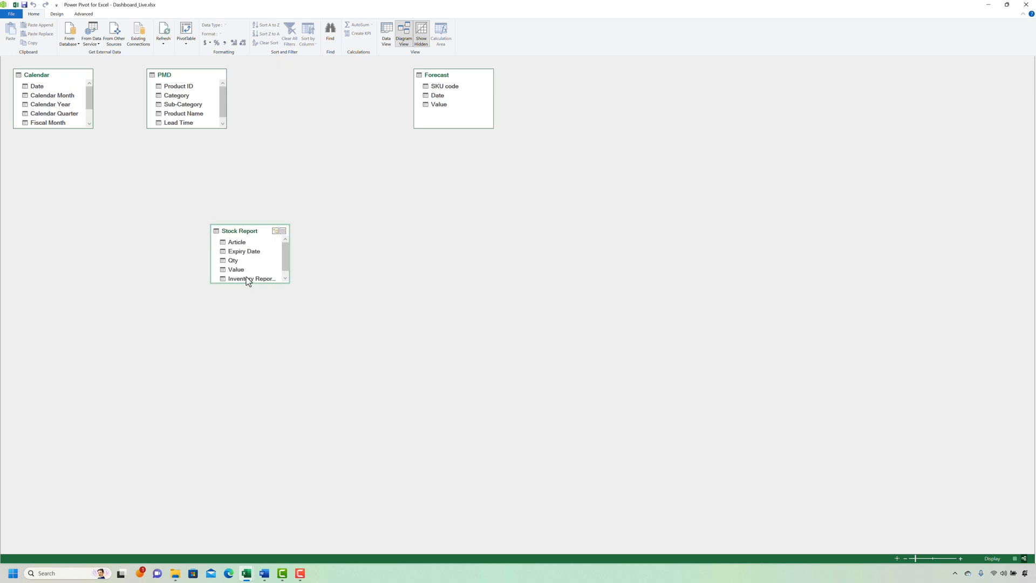
drag(248, 282, 249, 331)
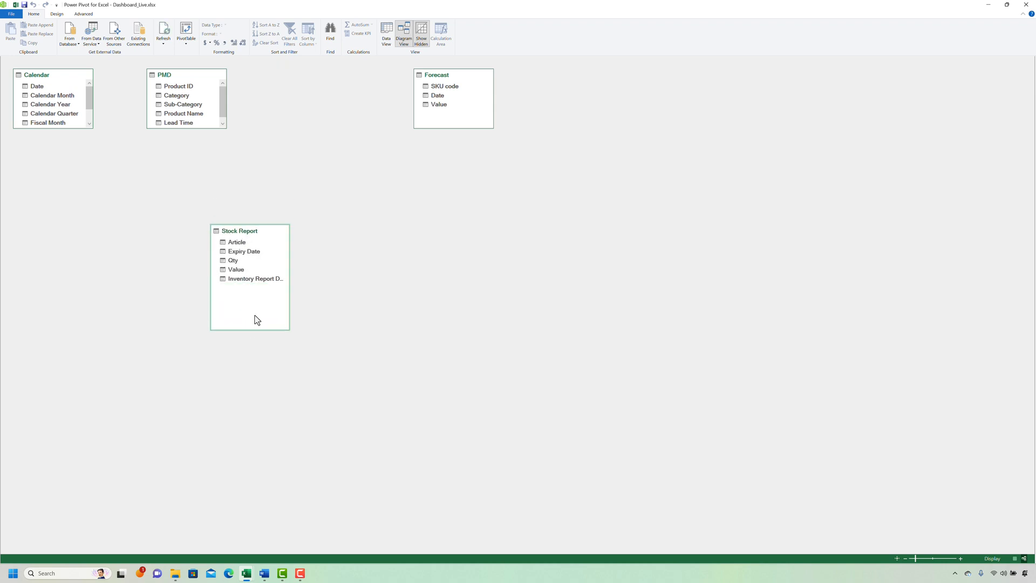
drag(441, 80, 326, 233)
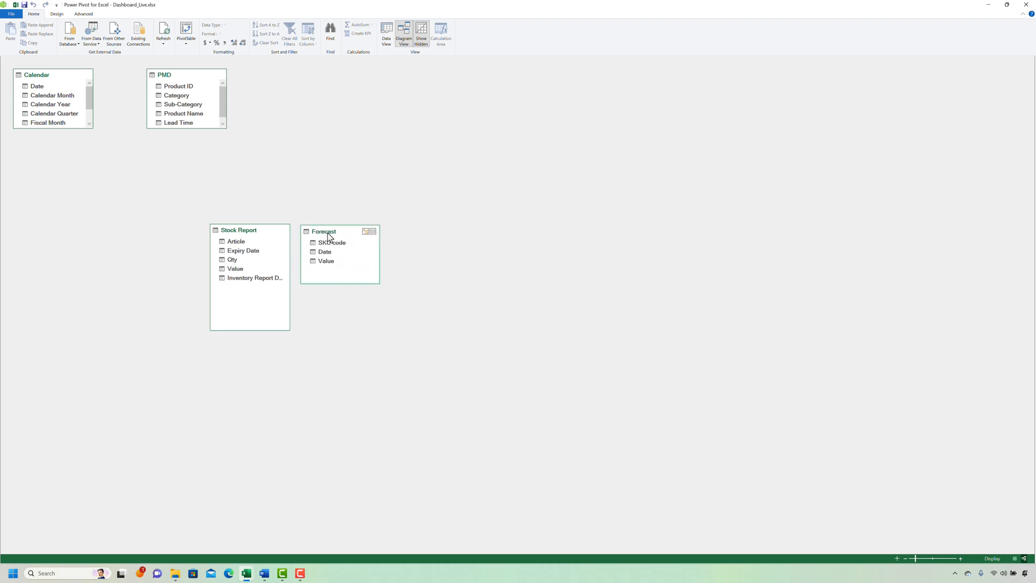
Place the Calendar and PMD tables above Stock Report and Forecast, and lengthen both to fit all their fields
drag(176, 78, 318, 88)
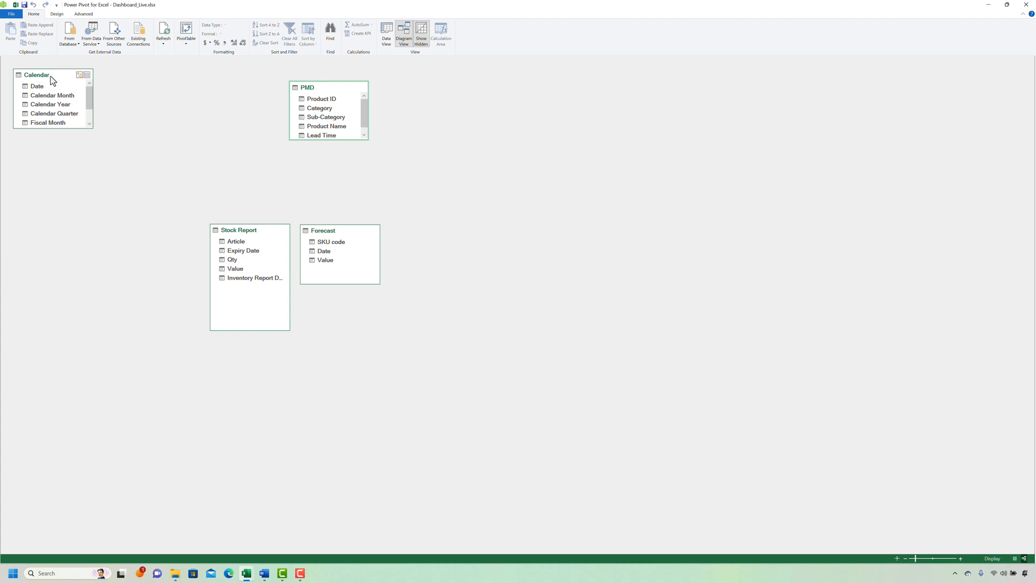
drag(50, 76, 236, 87)
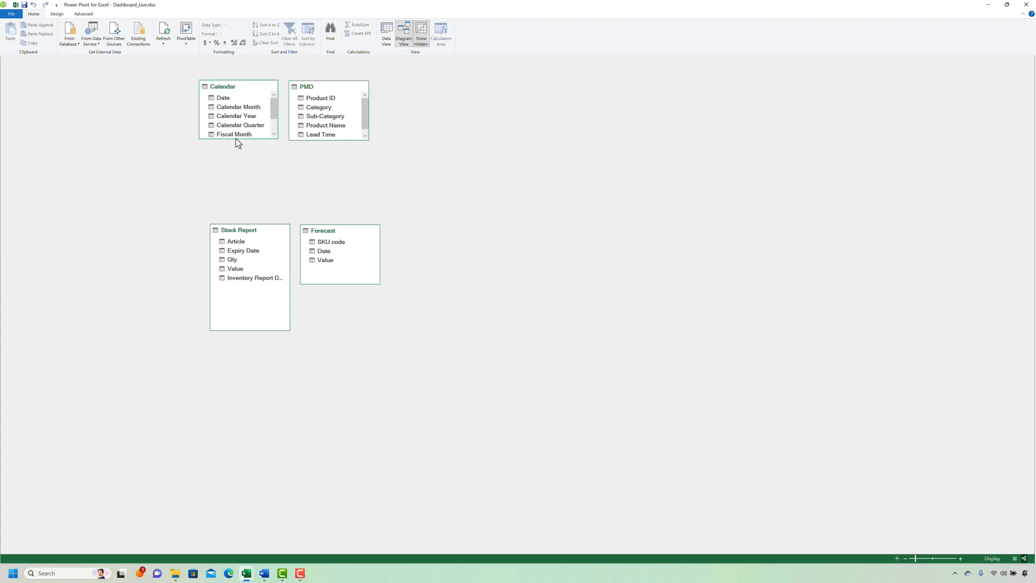
drag(235, 139, 237, 171)
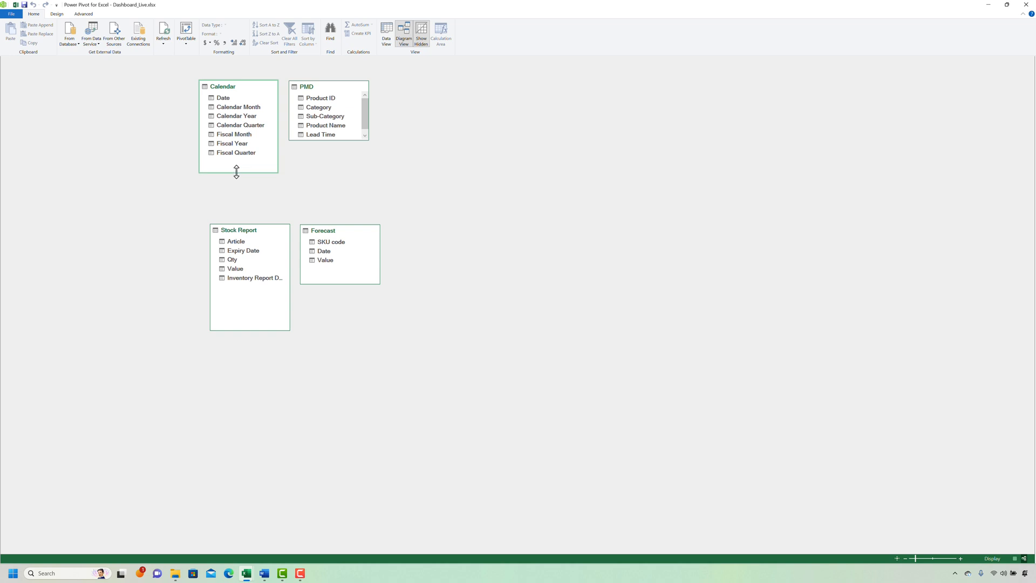
drag(324, 140, 324, 164)
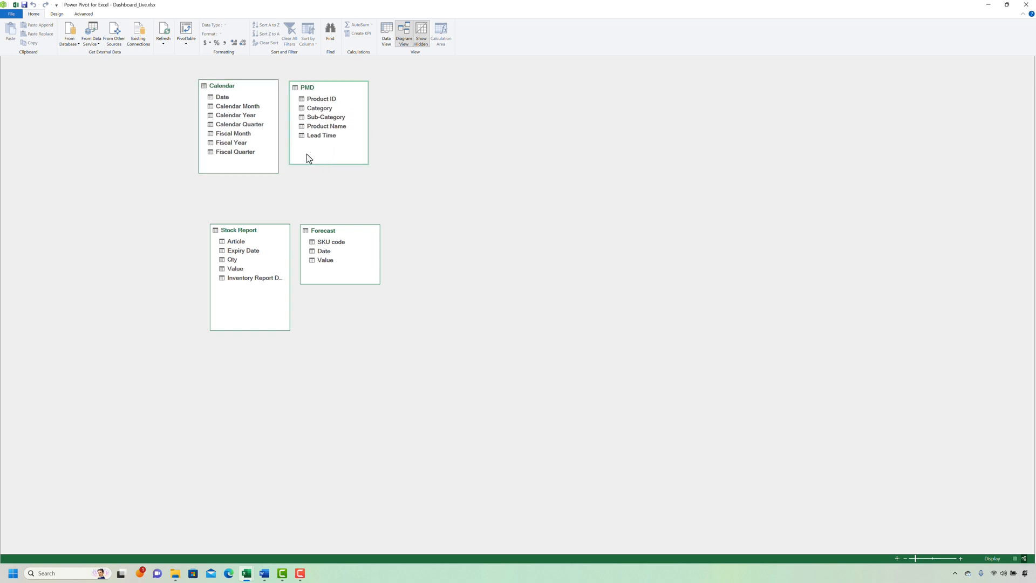
Relate the Calendar table's Date field to Stock Report's inventory report date field and to Forecast's Date field
click(223, 98)
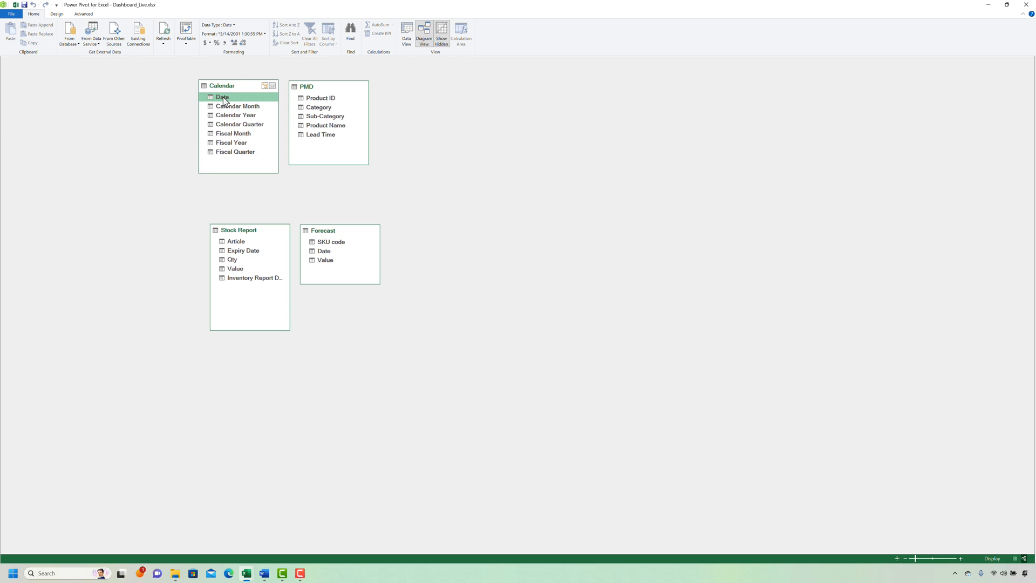
drag(222, 96, 235, 128)
drag(243, 181, 248, 280)
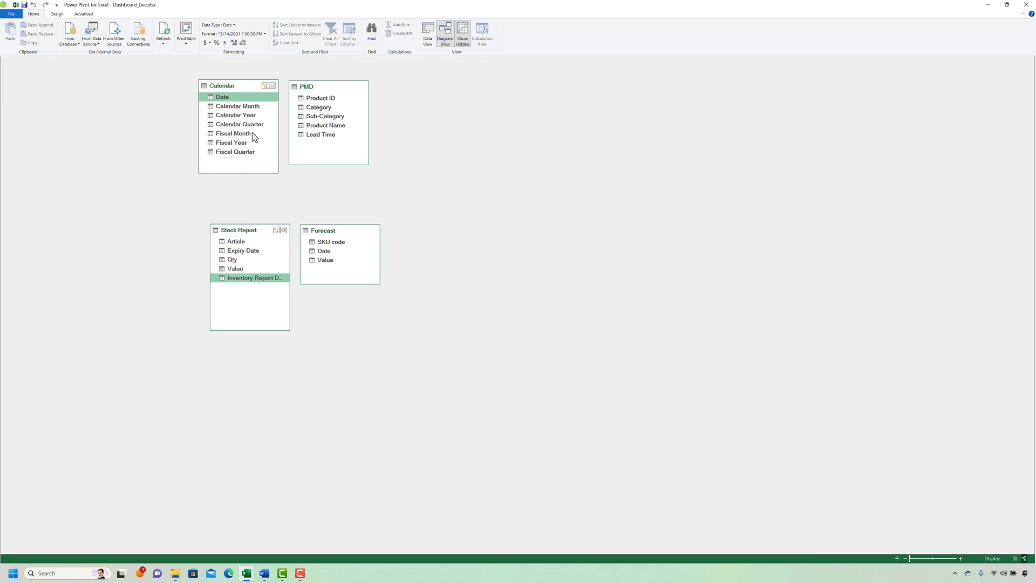
click(225, 99)
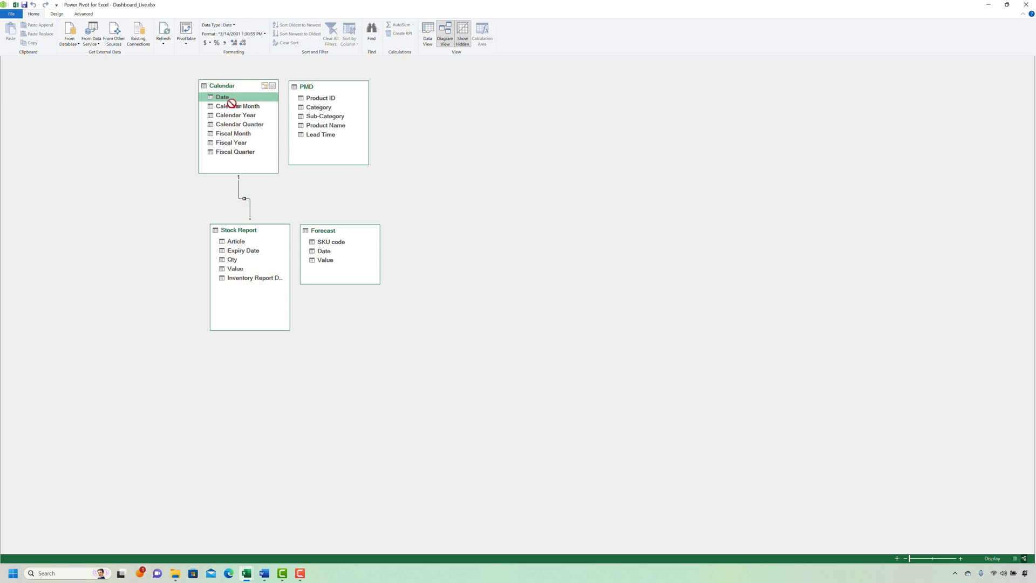
drag(231, 103, 331, 255)
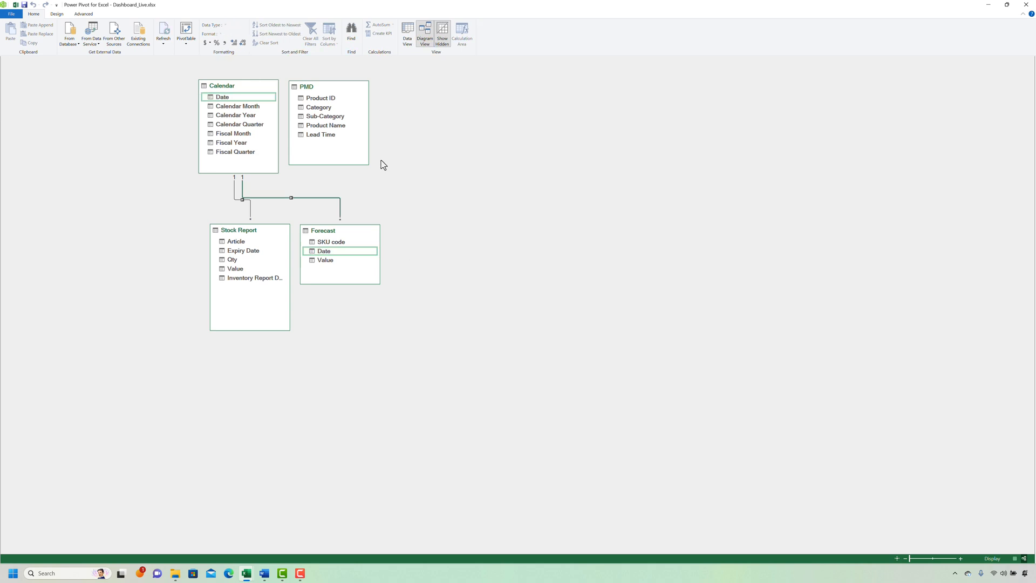
Relate the PMD table's Product ID field to Stock Report's Article field and to Forecast's SKU code field
click(323, 100)
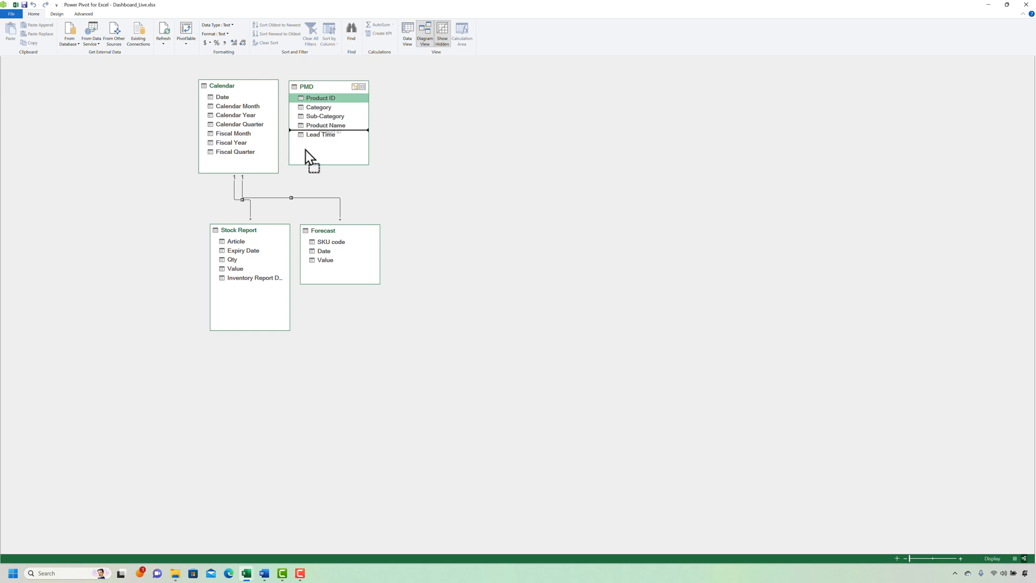
drag(305, 150, 241, 243)
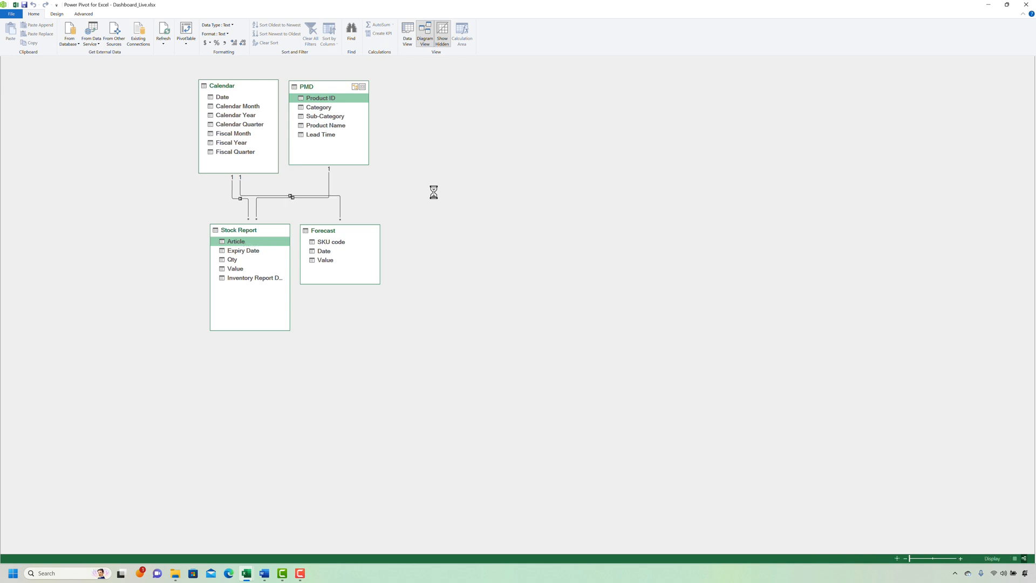
click(323, 101)
drag(320, 102, 337, 245)
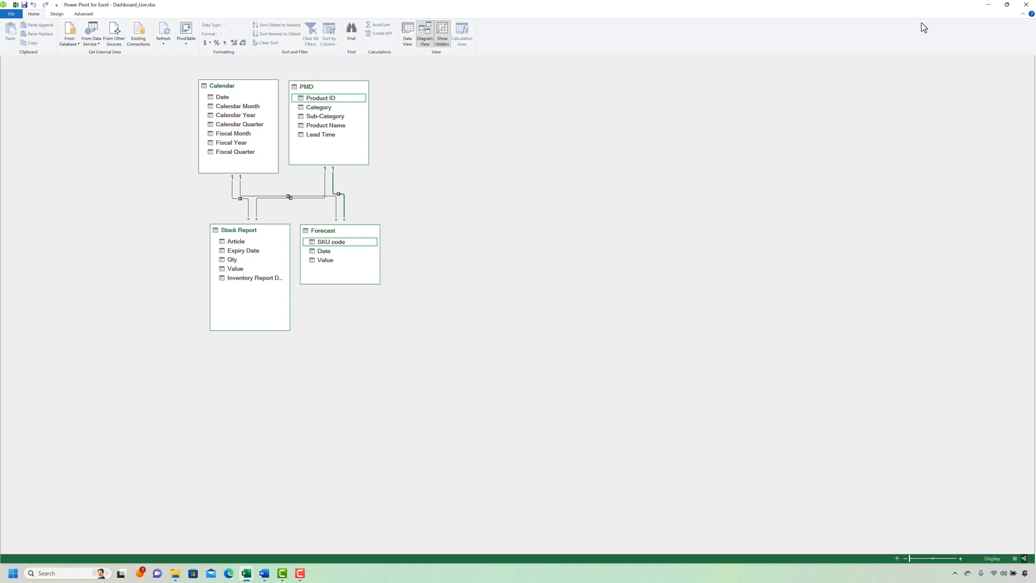
Close the data model window and load the PMD query as a PivotTable report at cell A1 of the Working1 sheet
click(1027, 7)
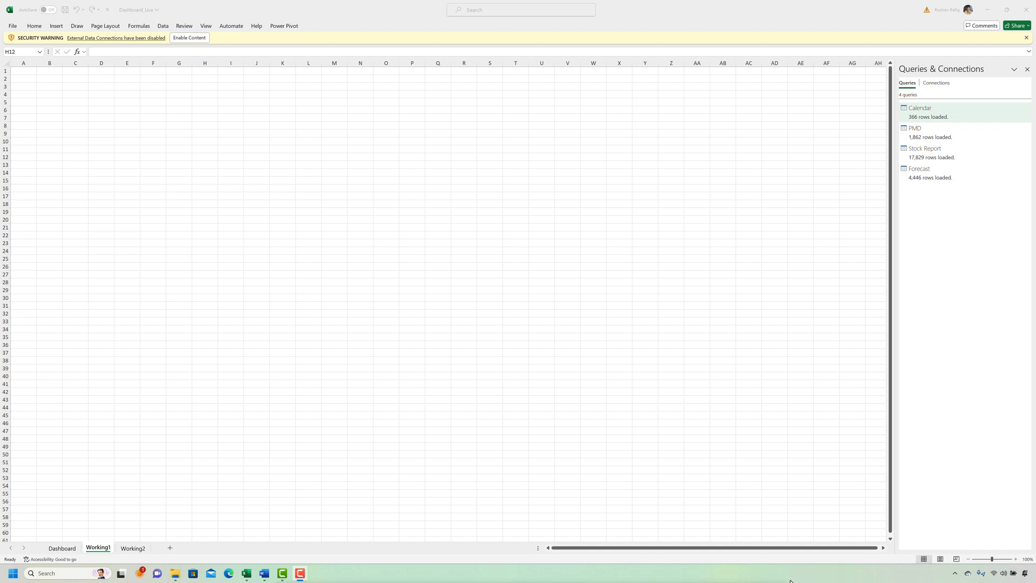
click(894, 151)
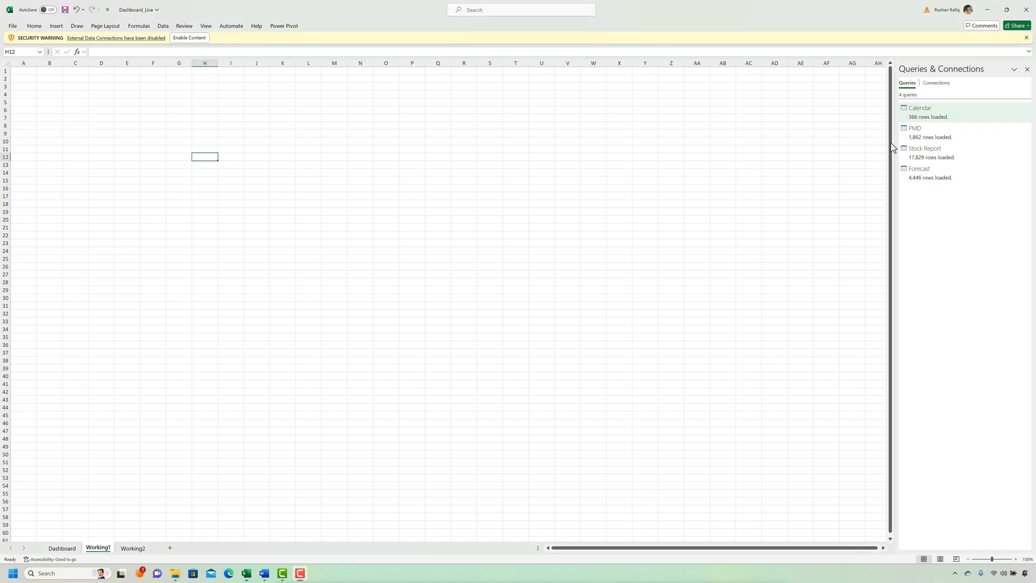
right_click(919, 132)
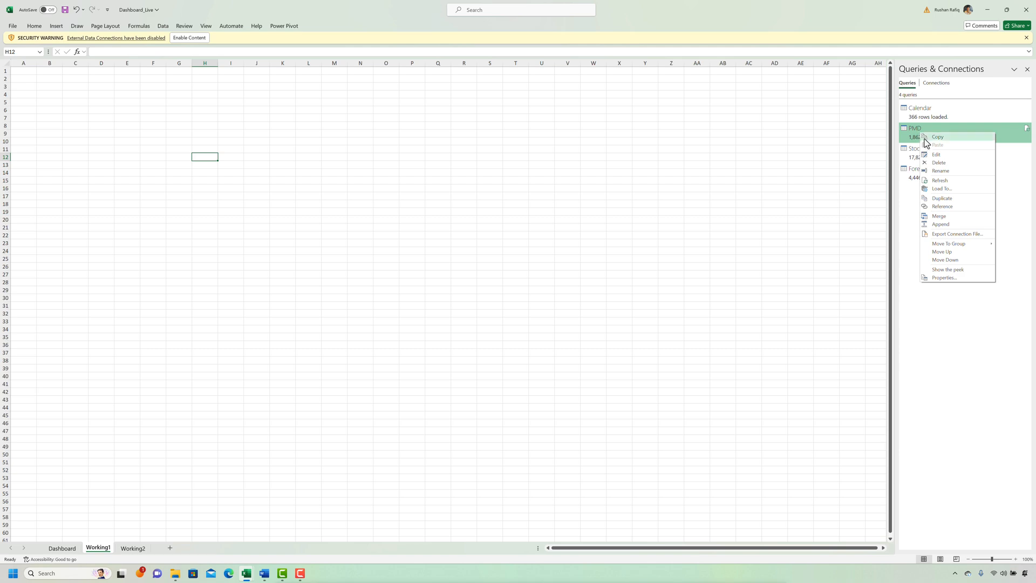
click(954, 190)
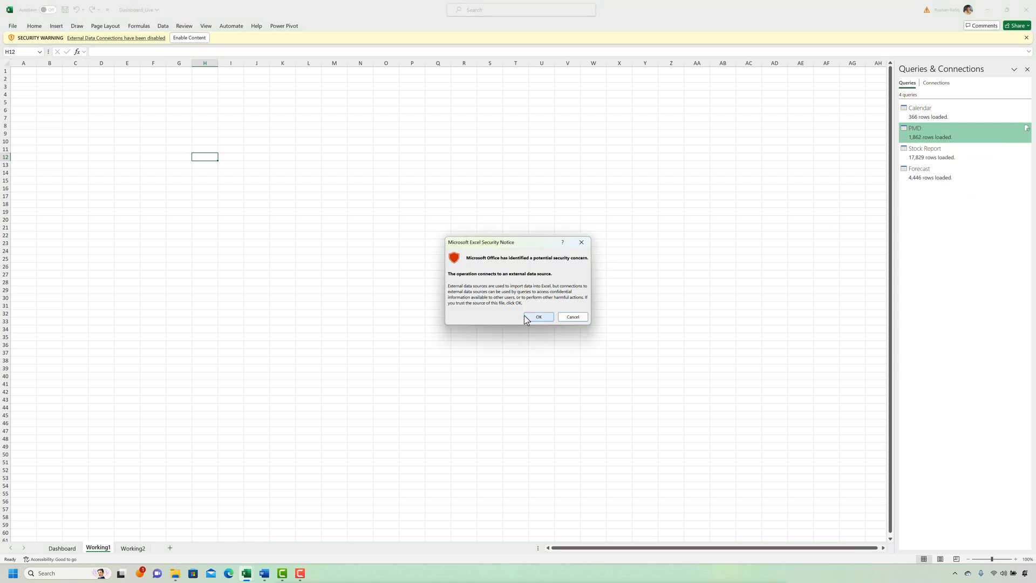
click(525, 317)
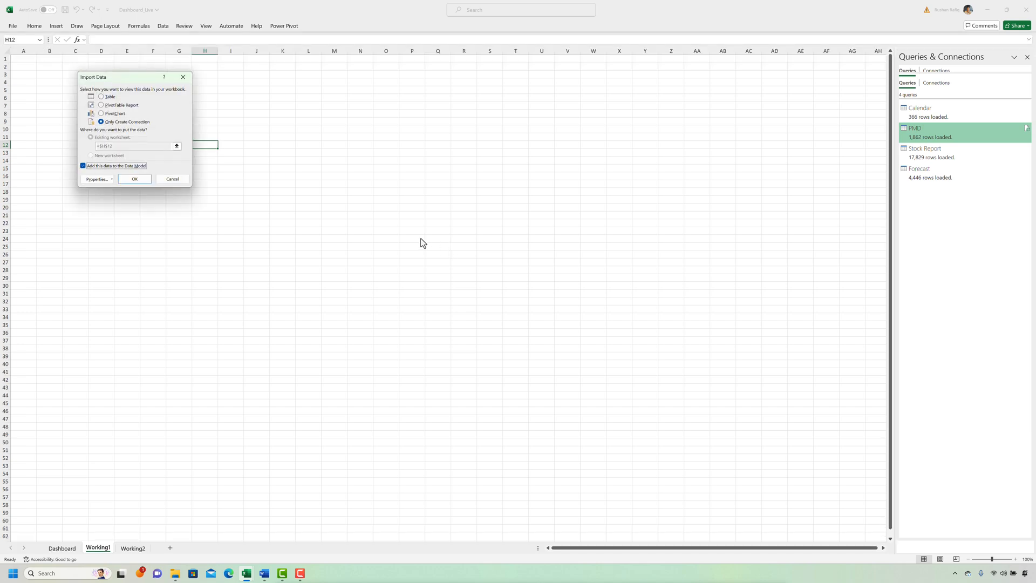
click(124, 105)
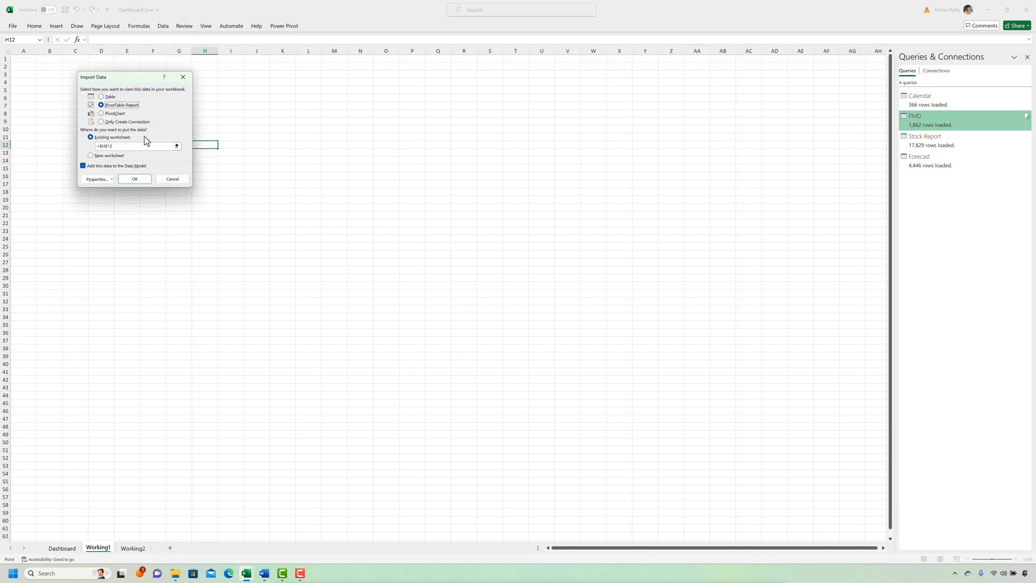
click(27, 58)
click(133, 179)
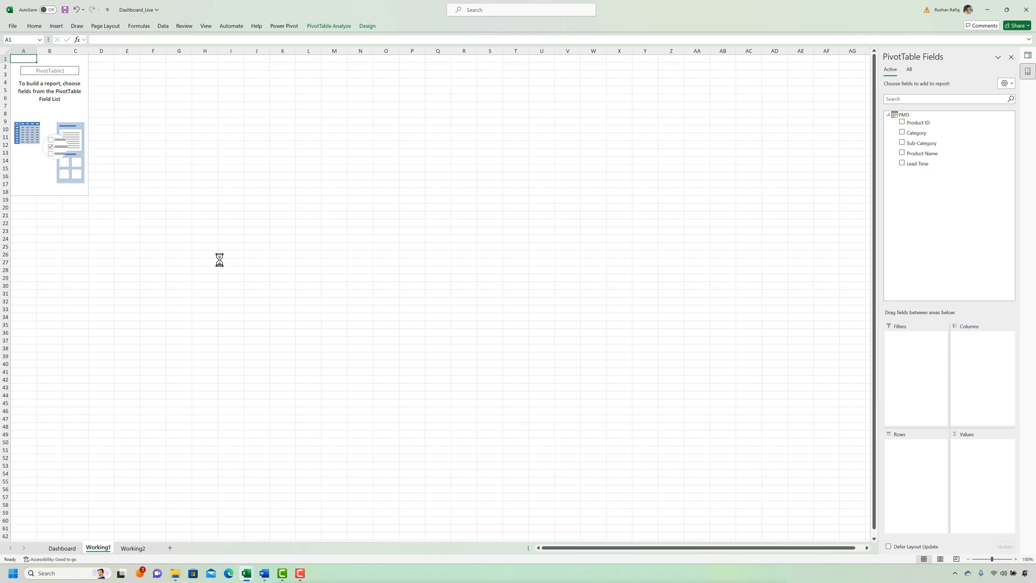
Put PMD's Product Name in the PivotTable rows and Stock Report's Qty in the values
click(60, 106)
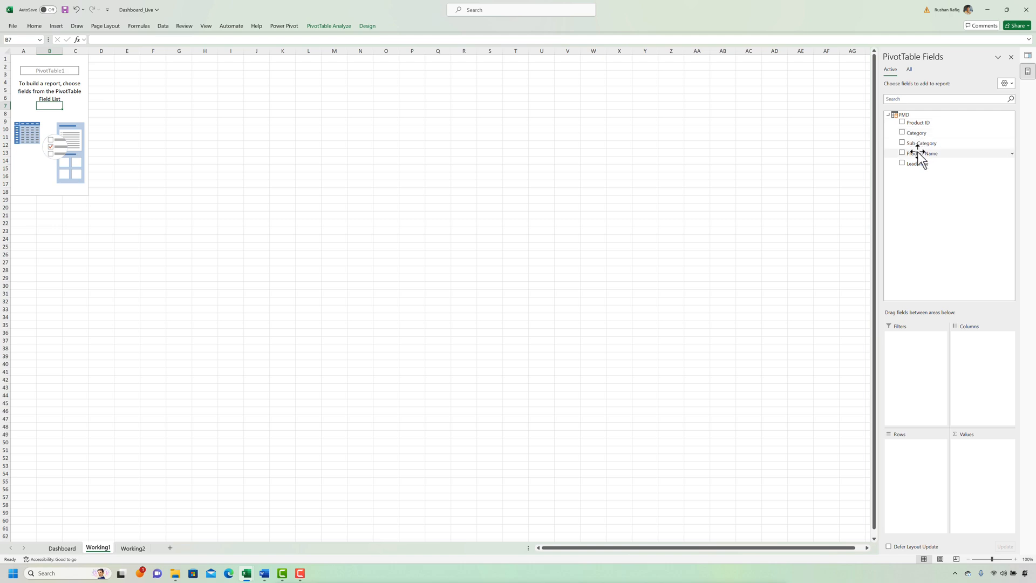
drag(921, 153, 928, 476)
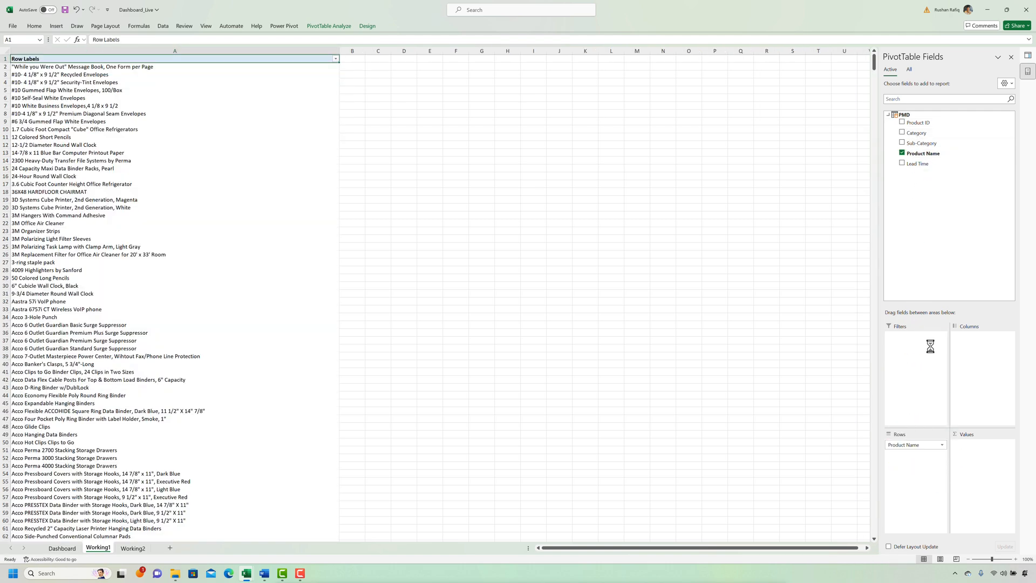
click(278, 200)
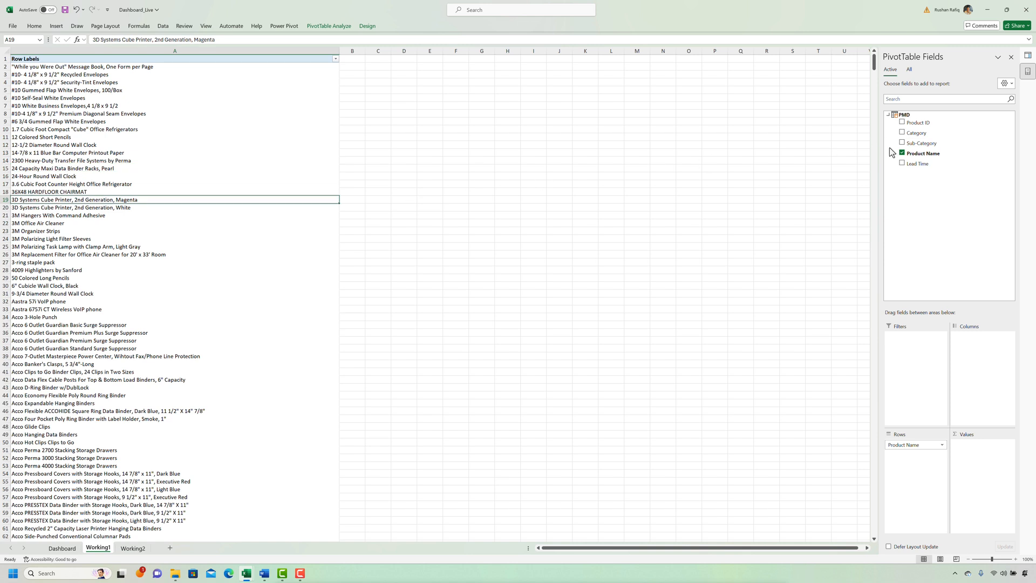
click(910, 70)
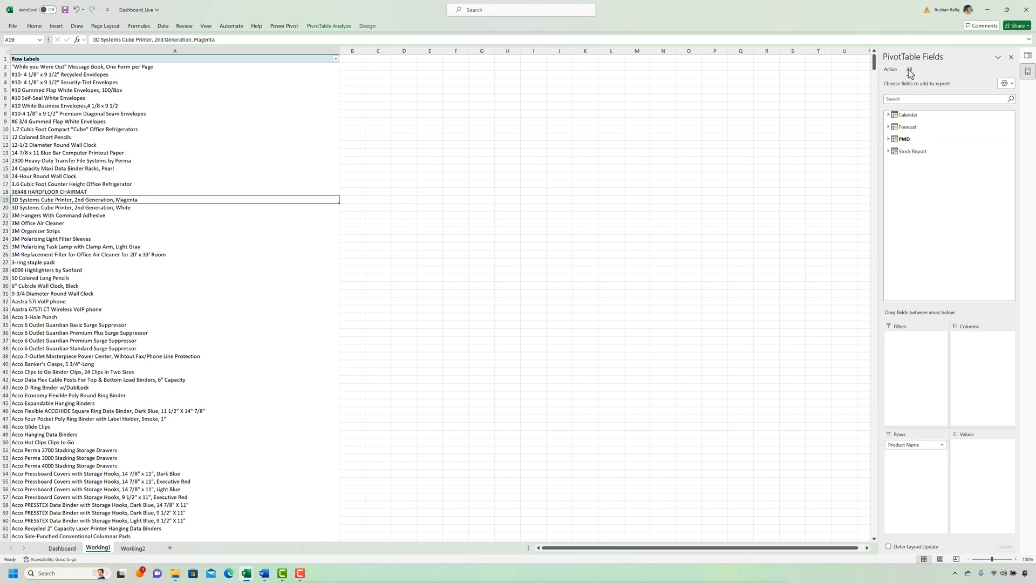
click(889, 152)
drag(921, 180, 983, 471)
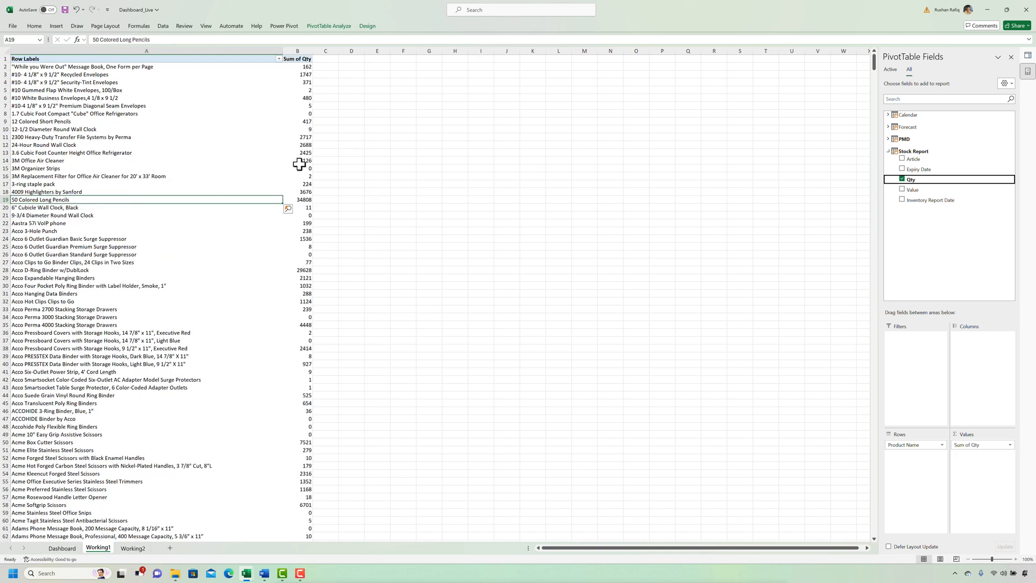
Examine the quantity per product in the PivotTable from the first rows down to the grand total
click(300, 161)
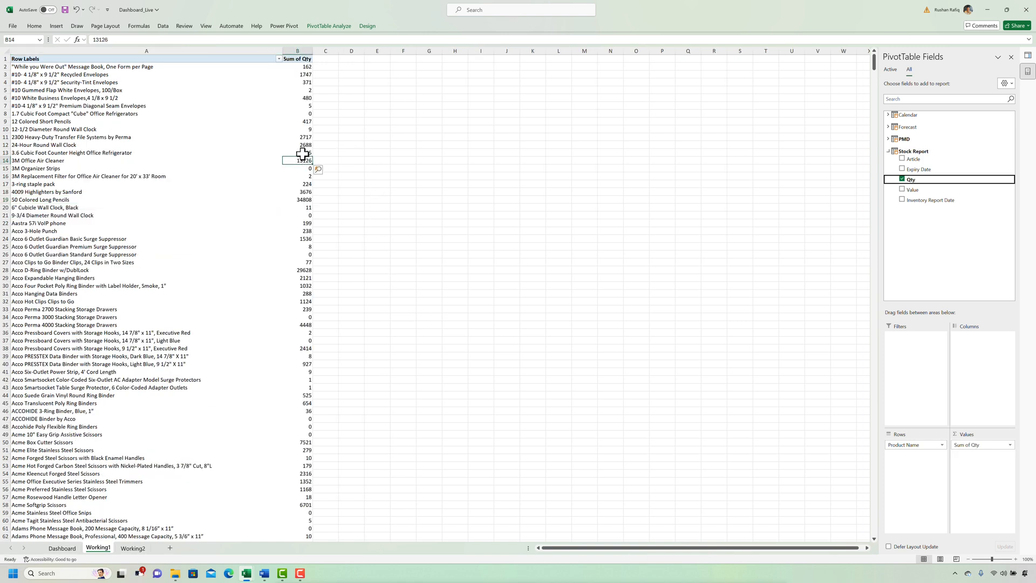
key(Down)
key(Down)
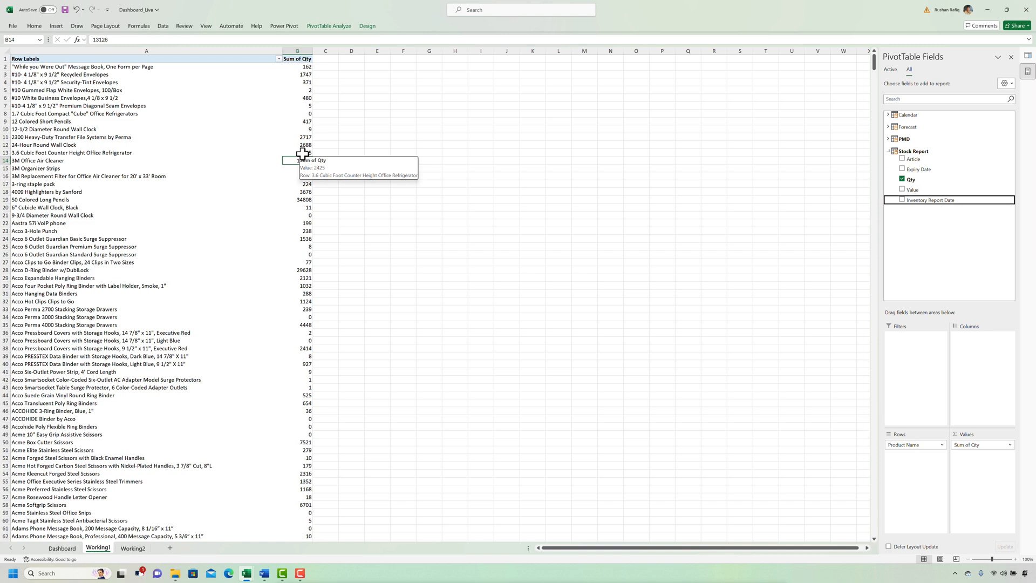
click(259, 211)
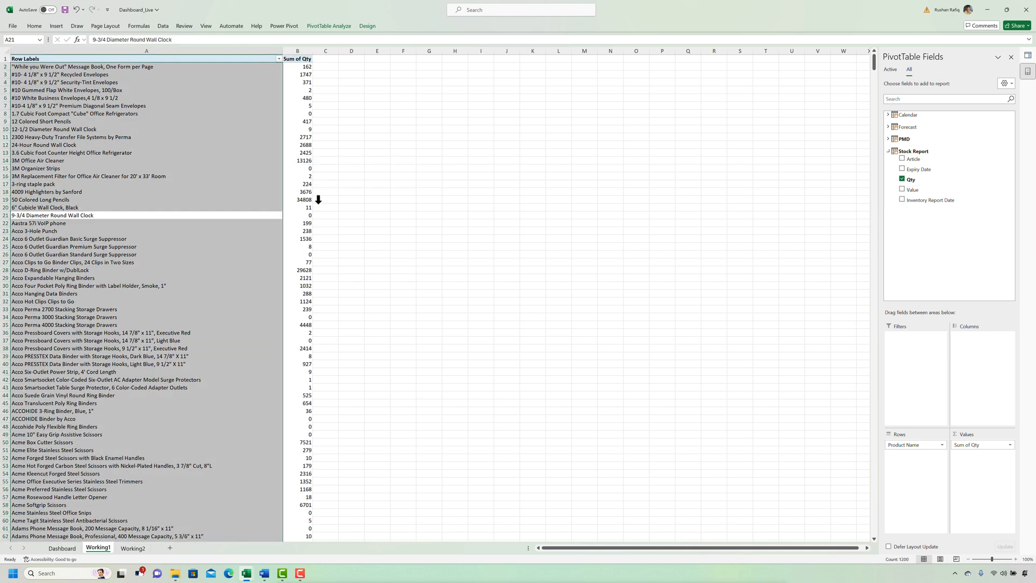
click(319, 200)
key(ctrl+Down)
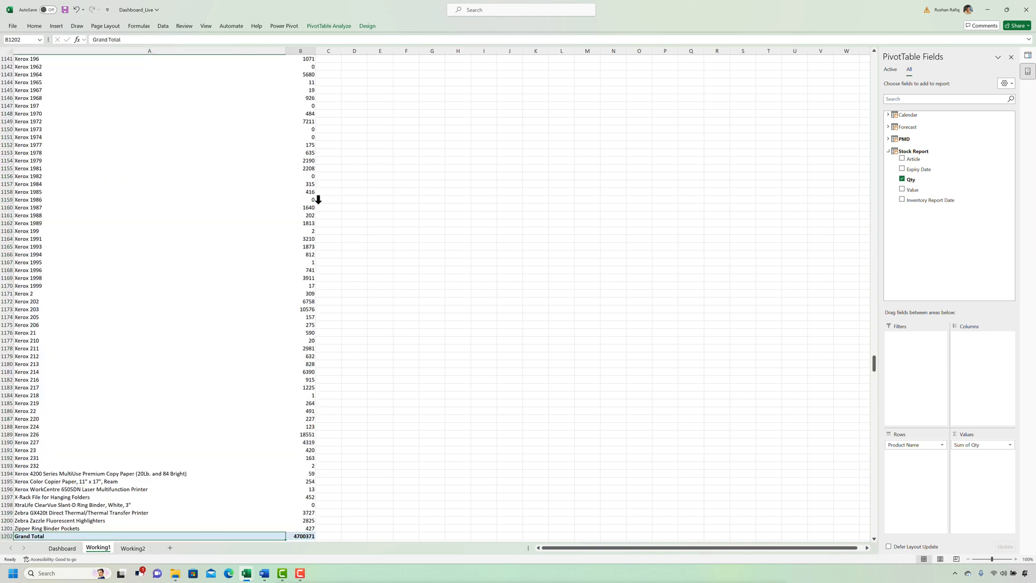
key(Up)
key(Up)
key(Up)
key(Right)
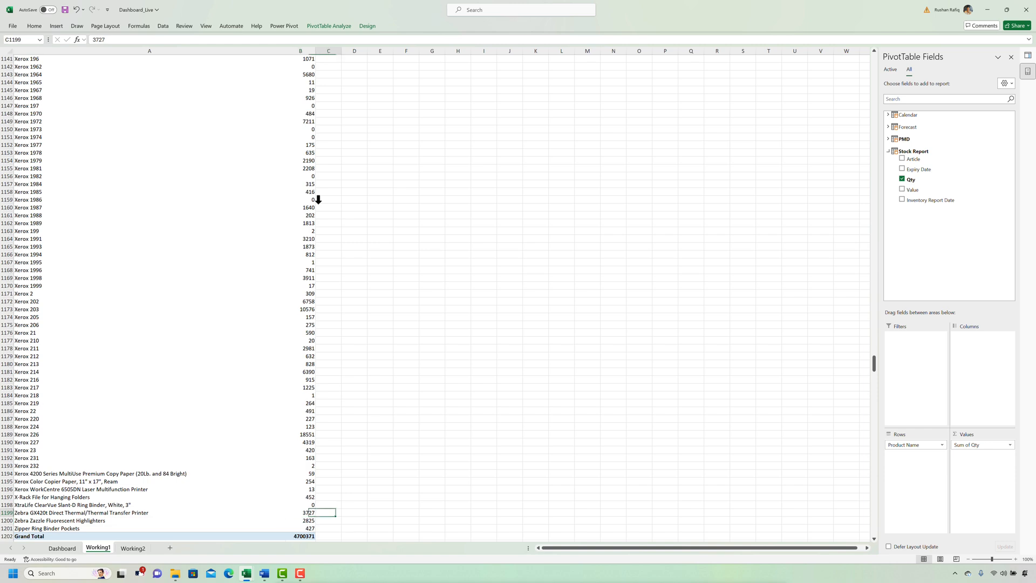
key(ctrl+Up)
key(Down)
key(Left)
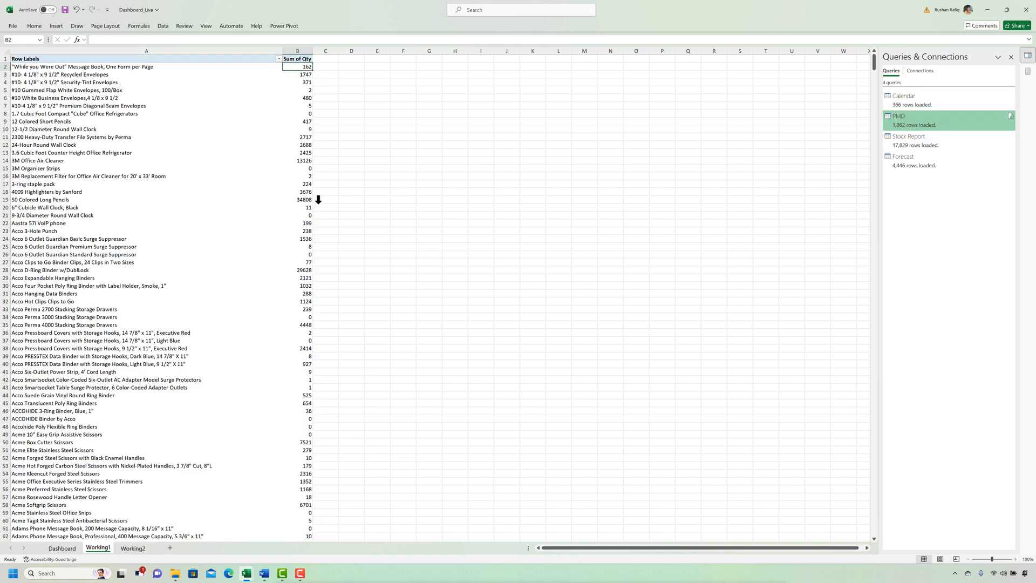
Sort the PivotTable's Sum of Qty column from largest to smallest
click(296, 75)
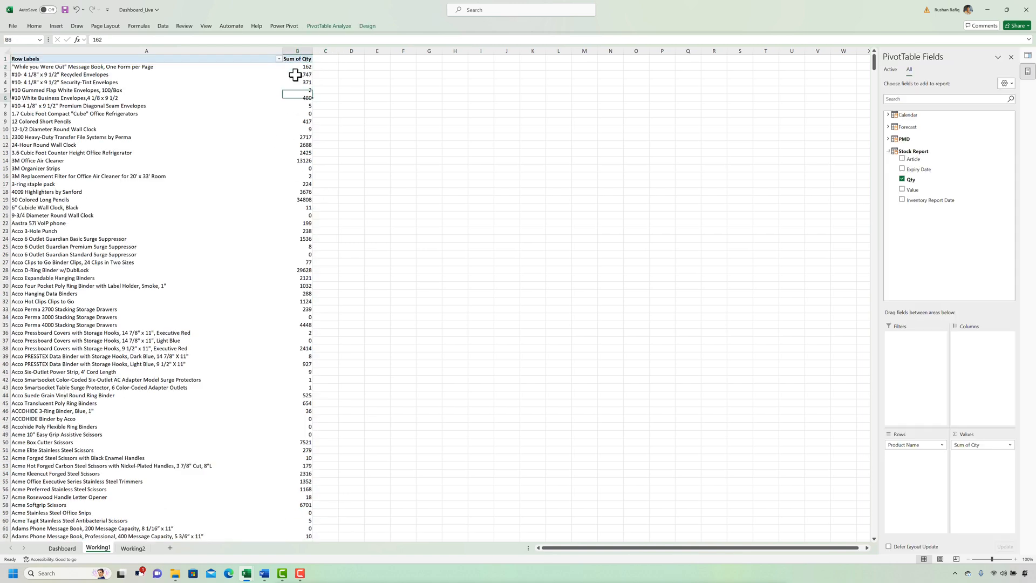
right_click(300, 76)
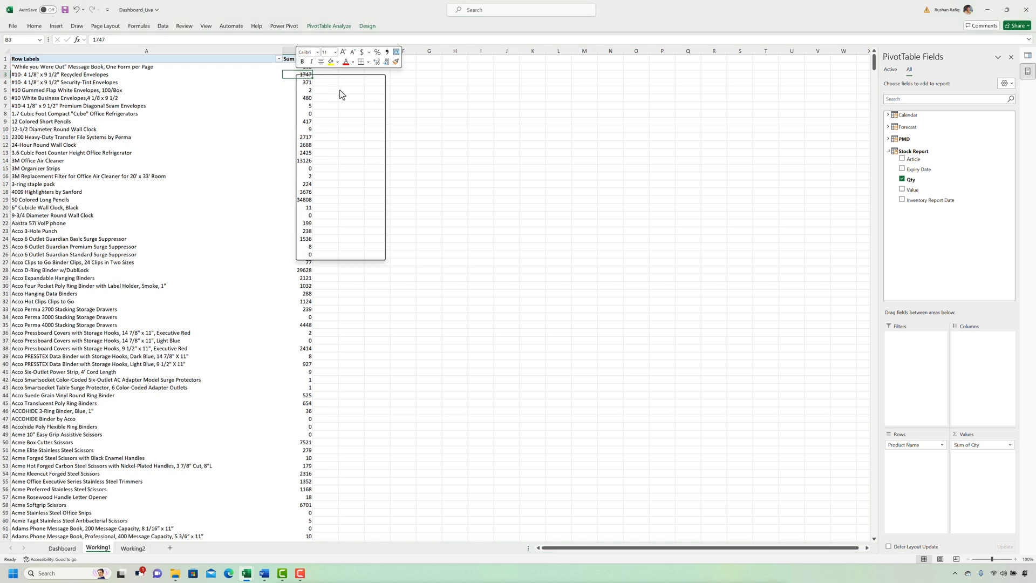
mouse_move(362, 142)
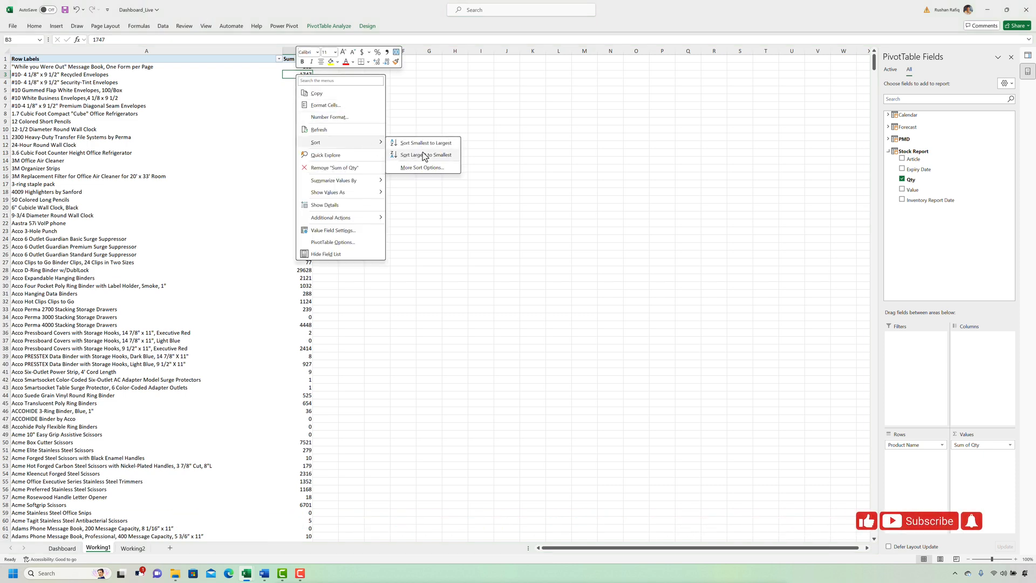
click(421, 155)
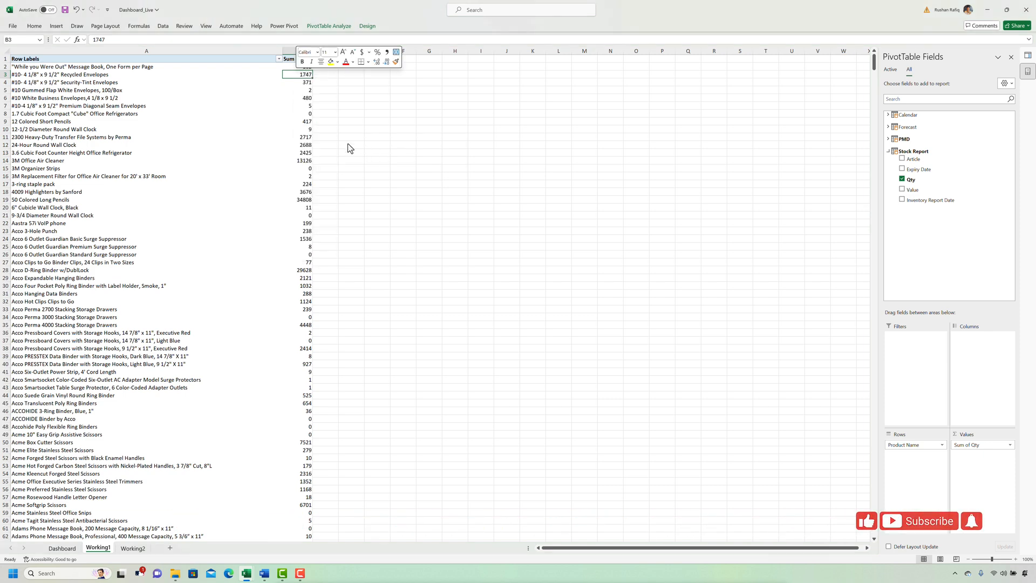
click(299, 112)
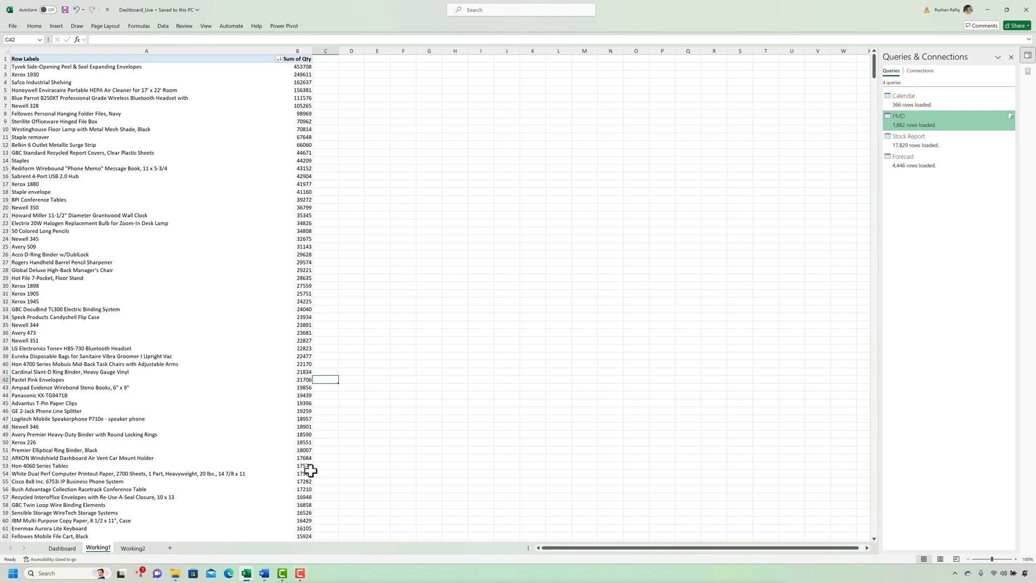
On the Dashboard sheet, put an outside border around the range C11:O37
click(62, 548)
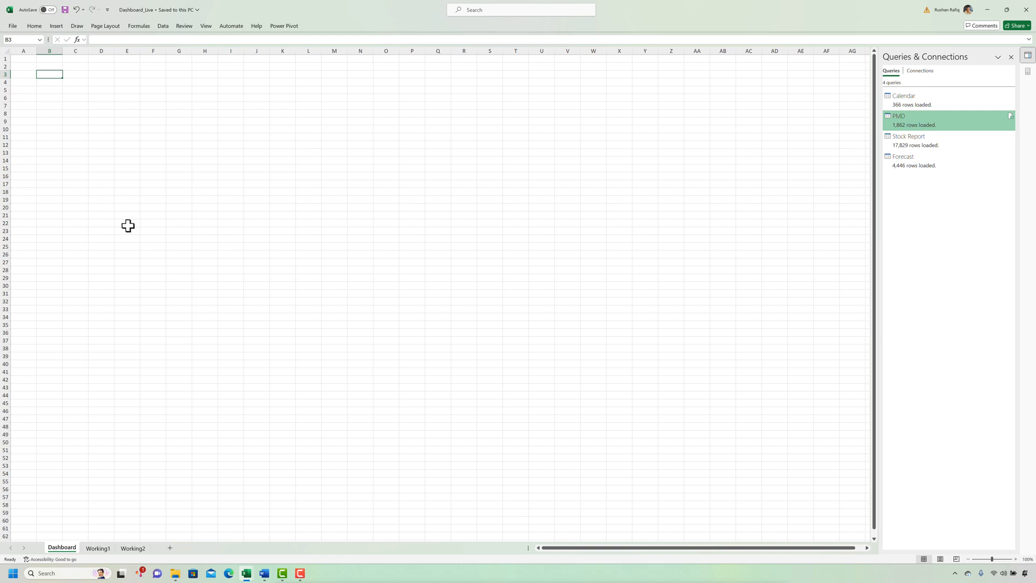
click(74, 123)
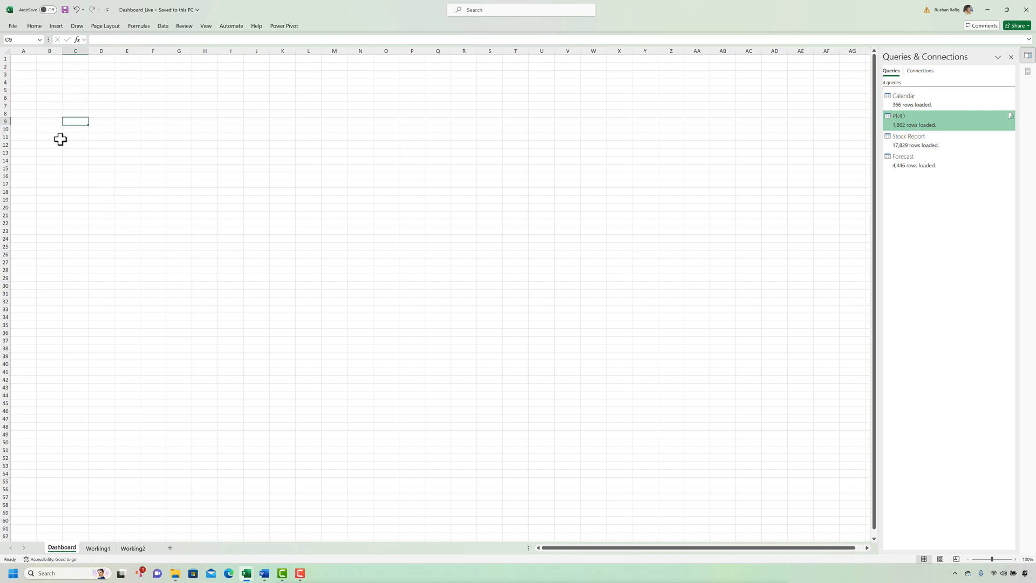
click(75, 138)
key(shift+Right)
key(shift+Right)
key(shift+Right)
key(shift+Right)
key(shift+Right)
key(shift+Right)
key(shift+Right)
key(shift+Right)
key(shift+Right)
key(shift+Right)
key(shift+Right)
key(shift+Right)
key(shift+Right)
key(shift+Right)
key(shift+Right)
key(shift+Right)
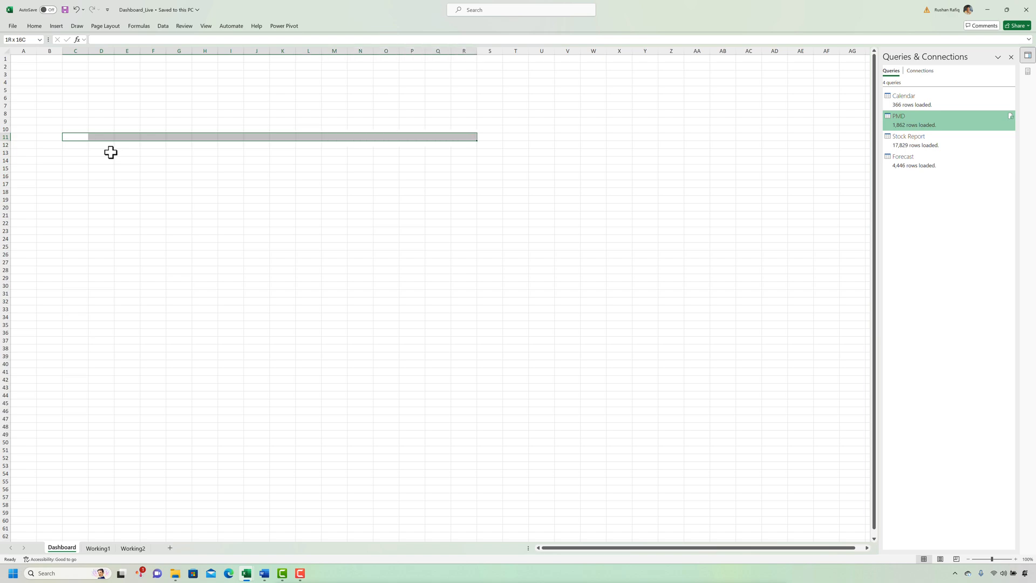
key(shift+Left)
key(shift+Left)
key(shift+Left)
key(shift+Left)
key(shift+Down)
key(shift+Down)
key(shift+Down)
key(shift+Down)
key(shift+Down)
key(shift+Down)
key(shift+Down)
key(shift+Down)
key(shift+Down)
key(shift+Down)
key(shift+Down)
key(shift+Down)
key(shift+Down)
key(shift+Down)
key(shift+Down)
key(shift+Down)
key(shift+Down)
key(shift+Down)
key(shift+Down)
key(shift+Down)
key(shift+Down)
key(shift+Down)
key(shift+Down)
key(shift+Down)
key(shift+Down)
key(shift+Down)
key(shift+Down)
key(shift+Down)
key(shift+Down)
key(shift+Down)
key(shift+Down)
key(shift+Down)
key(shift+Down)
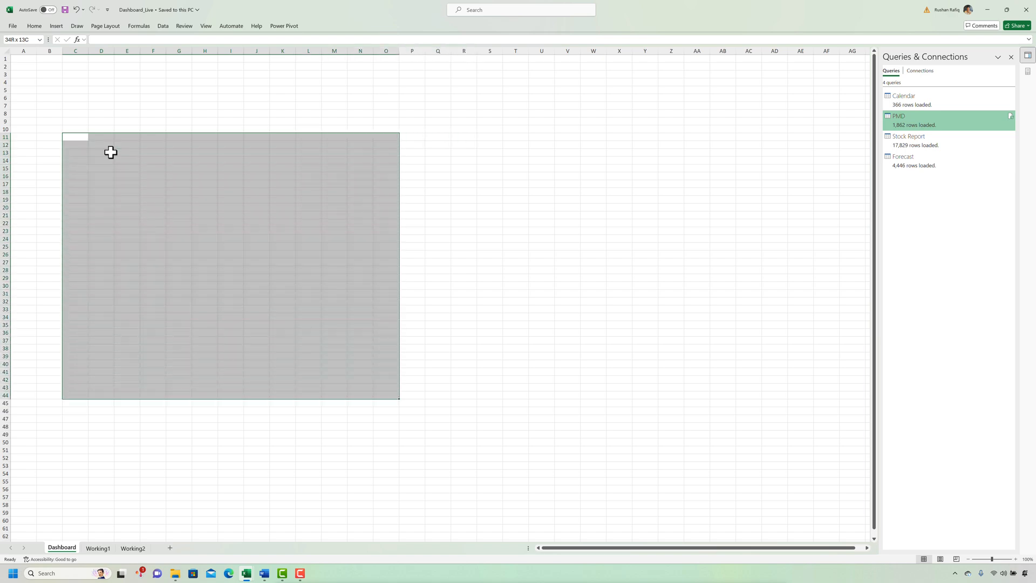
key(shift+Up)
key(shift+Up)
key(shift+Up)
key(shift+Up)
key(shift+Up)
key(shift+Up)
key(shift+Up)
key(shift+Up)
key(shift+Down)
key(ctrl+shift+7)
click(81, 114)
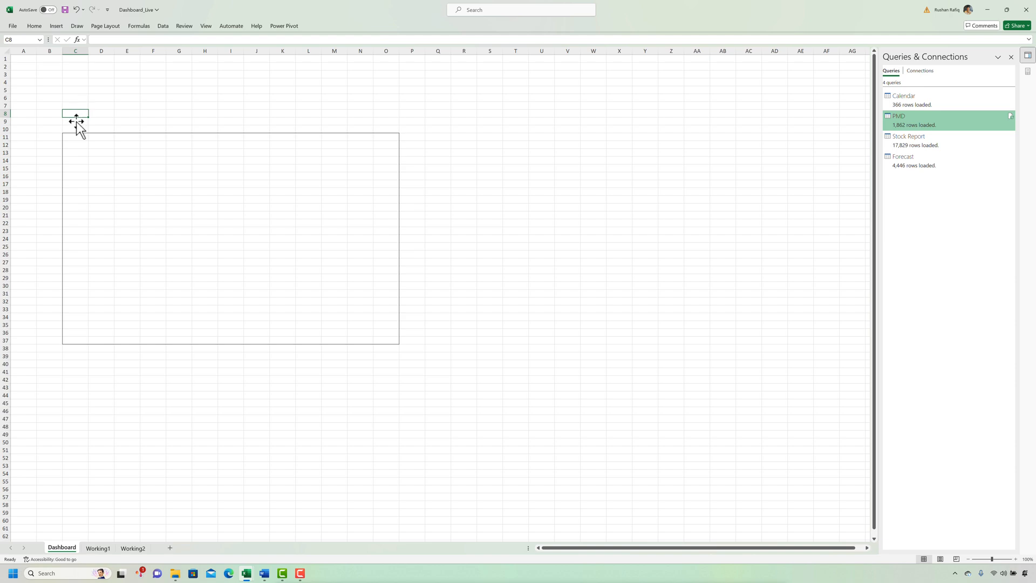
Put an outside border around C4:E8 and copy that box to G4:I8
drag(76, 82, 139, 114)
key(ctrl+c)
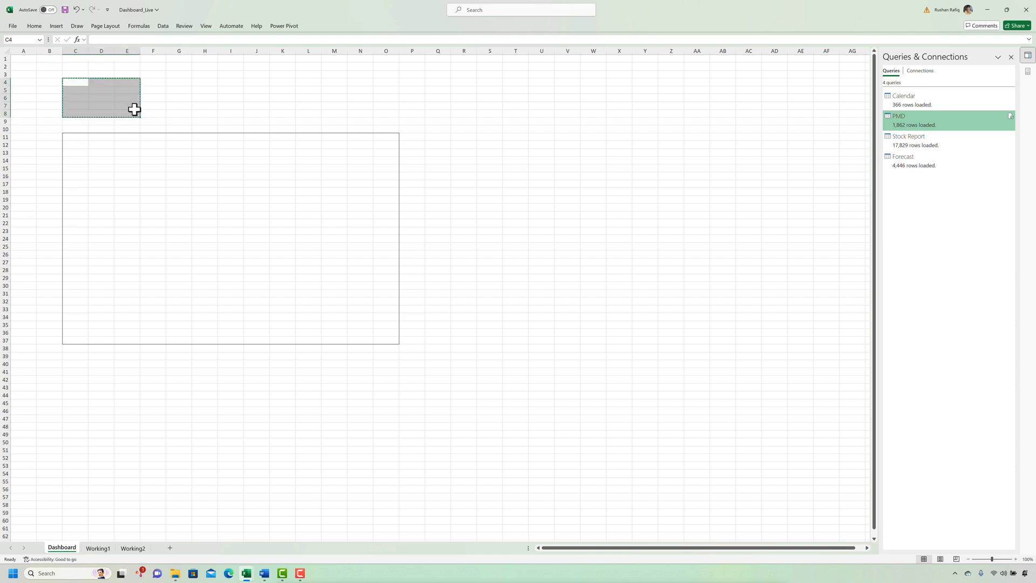
key(Right)
key(Right)
key(Right)
key(Right)
key(Right)
key(Left)
key(ctrl+v)
key(Escape)
key(Right)
key(Left)
Copy the bordered box at G4:I8 along the same row to K4, O4, S4, W4 and AA4
key(shift+Right)
key(shift+Right)
key(shift+Down)
key(shift+Down)
key(shift+Down)
key(shift+Down)
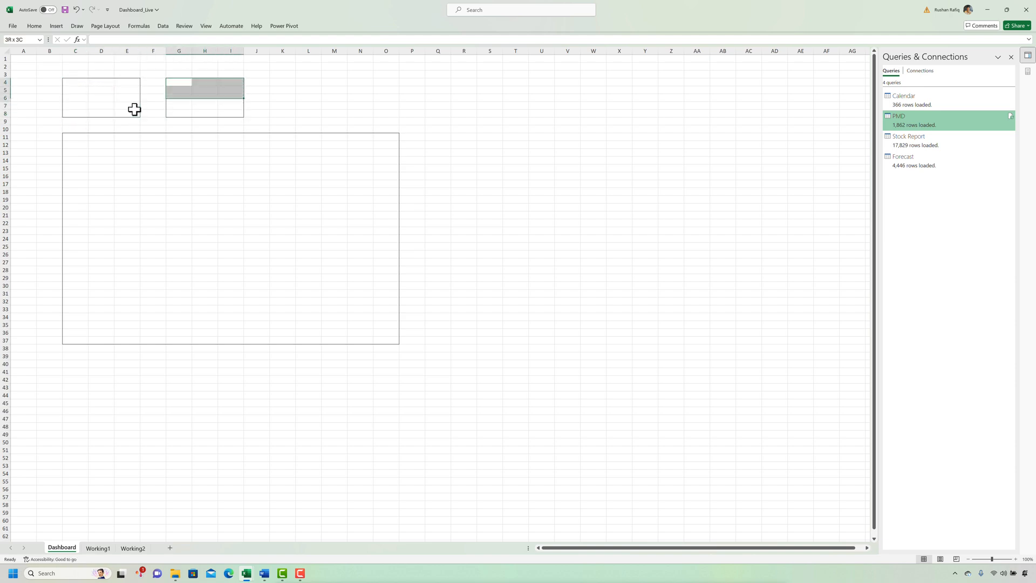
key(ctrl+c)
key(Right)
key(Right)
key(Right)
key(Right)
key(ctrl+v)
key(Right)
key(Right)
key(Right)
key(Right)
key(ctrl+v)
key(Right)
key(Right)
key(Right)
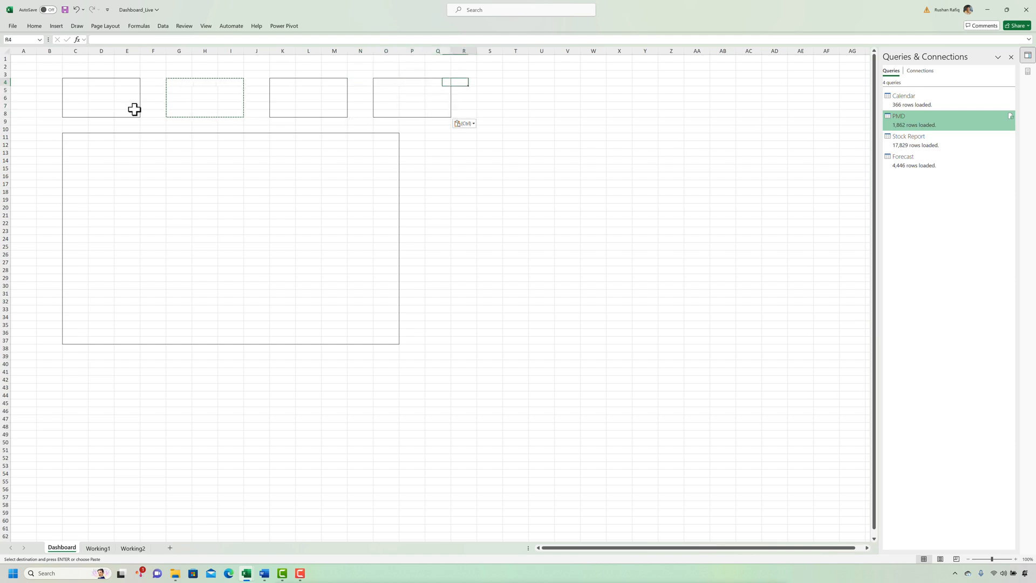
key(Right)
key(ctrl+v)
key(Right)
key(Right)
key(Right)
key(Right)
key(ctrl+v)
key(Right)
key(Right)
key(Right)
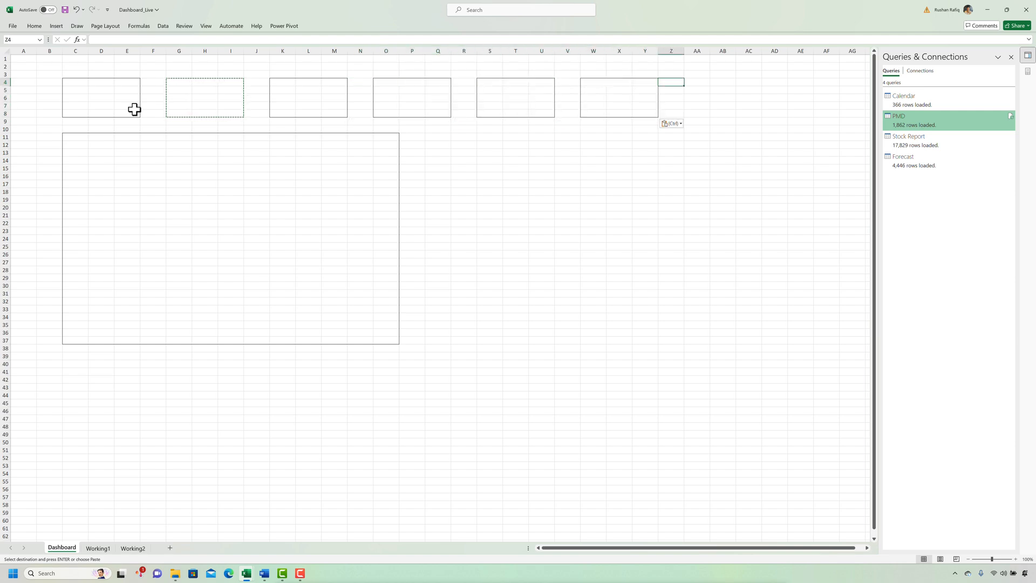
key(Right)
key(ctrl+v)
Put separate outside borders around the ranges S11:AC19, S21:AC29 and S31:AC38
key(Down)
key(Down)
key(Down)
key(Down)
key(Down)
drag(488, 137, 746, 198)
key(ctrl+shift+7)
drag(499, 215, 745, 280)
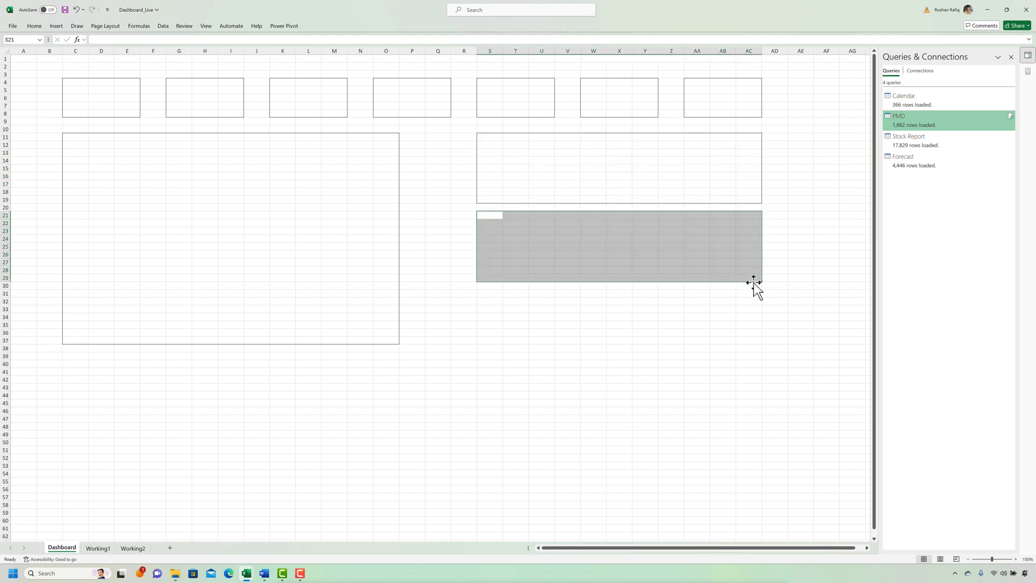
key(ctrl+shift+7)
drag(498, 294, 754, 348)
key(ctrl+shift+7)
Label the layout boxes: "Table" in G20, "Bar Chart" in W15, and "Pie Chart" in both W24 and W34
click(180, 207)
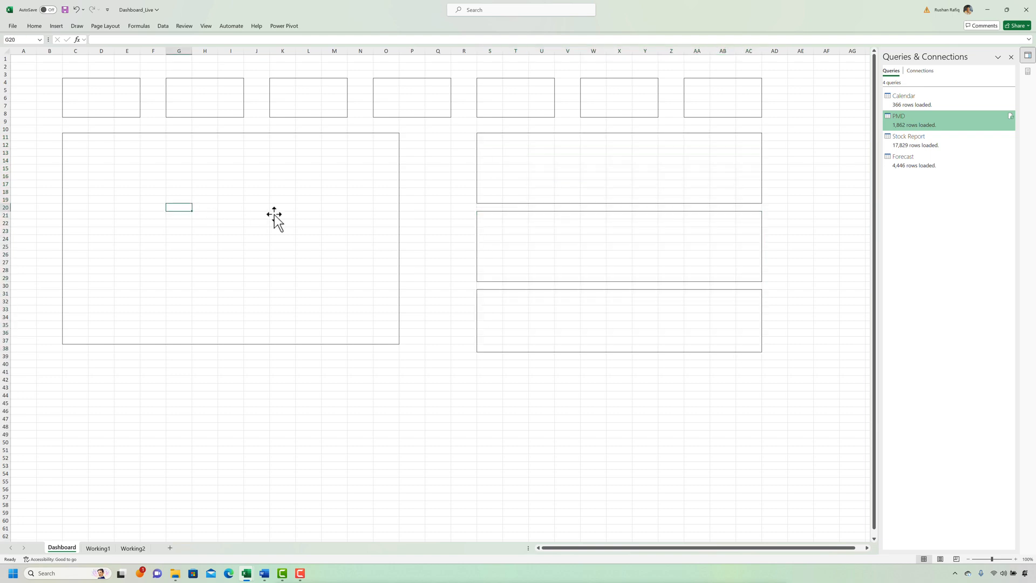
text(Table)
click(595, 168)
text(Bar C)
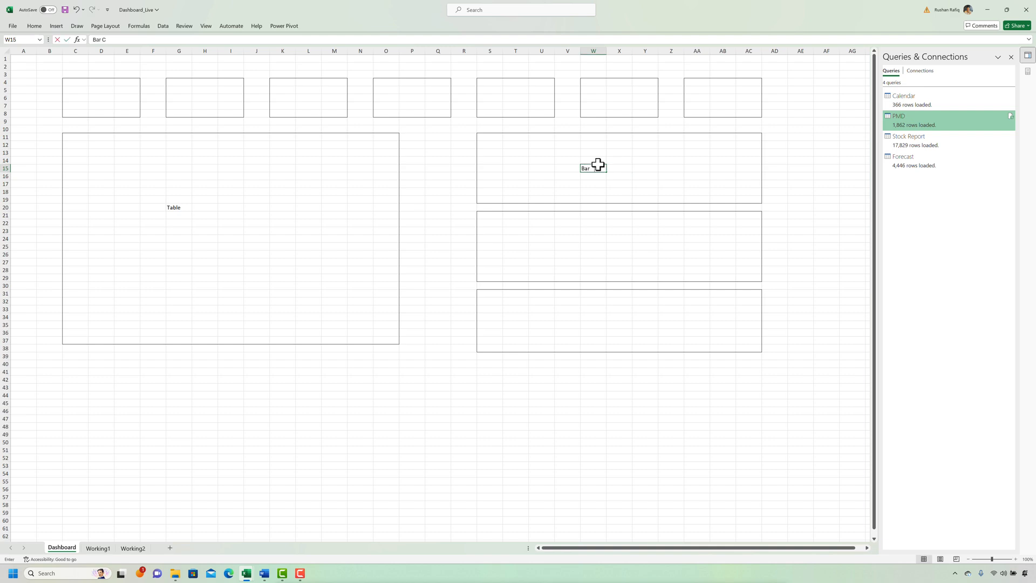
text(hart)
click(598, 239)
text(Pie Chart)
click(600, 317)
text(Pie Chart)
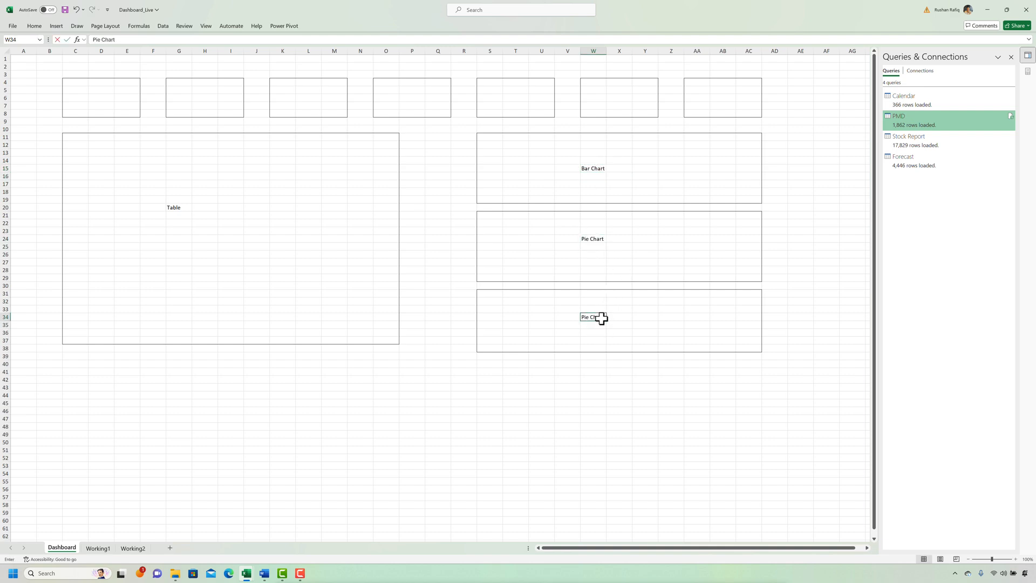
key(Return)
Enter "Card" in D6 as the first small box's label and copy it to H6
click(112, 99)
text(Card)
key(ctrl+Return)
key(ctrl+c)
click(201, 96)
key(ctrl+v)
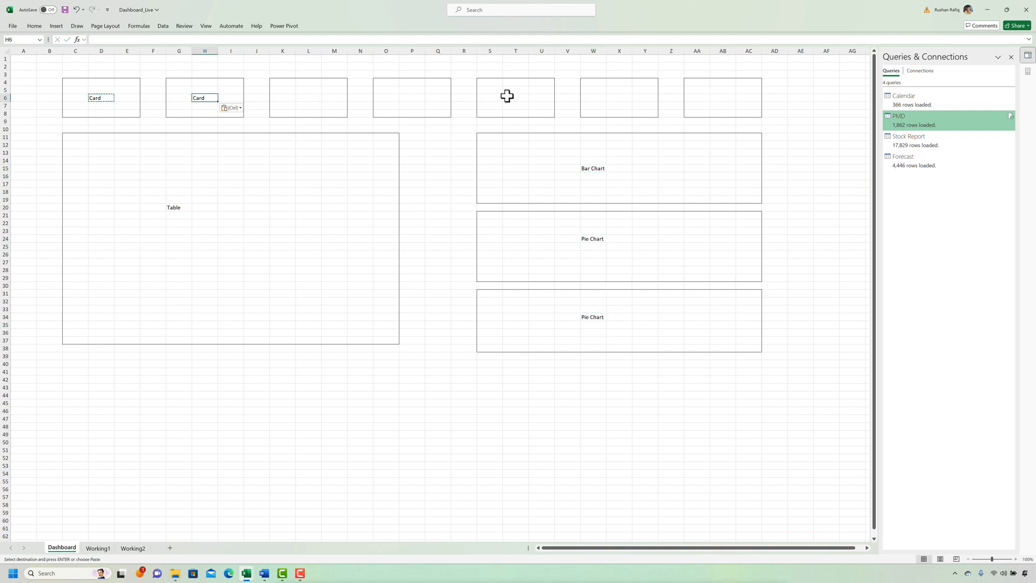
Copy the "Card" label into the remaining small boxes at L6, P6, T6, X6 and AB6
click(308, 97)
key(ctrl+v)
click(411, 98)
key(ctrl+v)
click(515, 97)
key(ctrl+v)
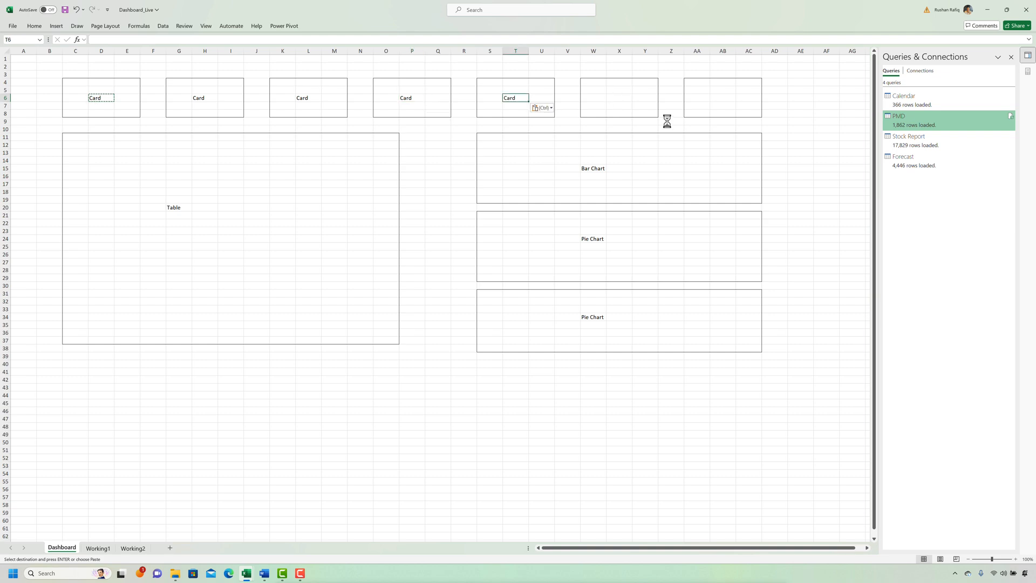
click(619, 97)
key(ctrl+v)
click(723, 97)
click(412, 97)
key(ctrl+v)
click(515, 97)
key(ctrl+v)
click(619, 98)
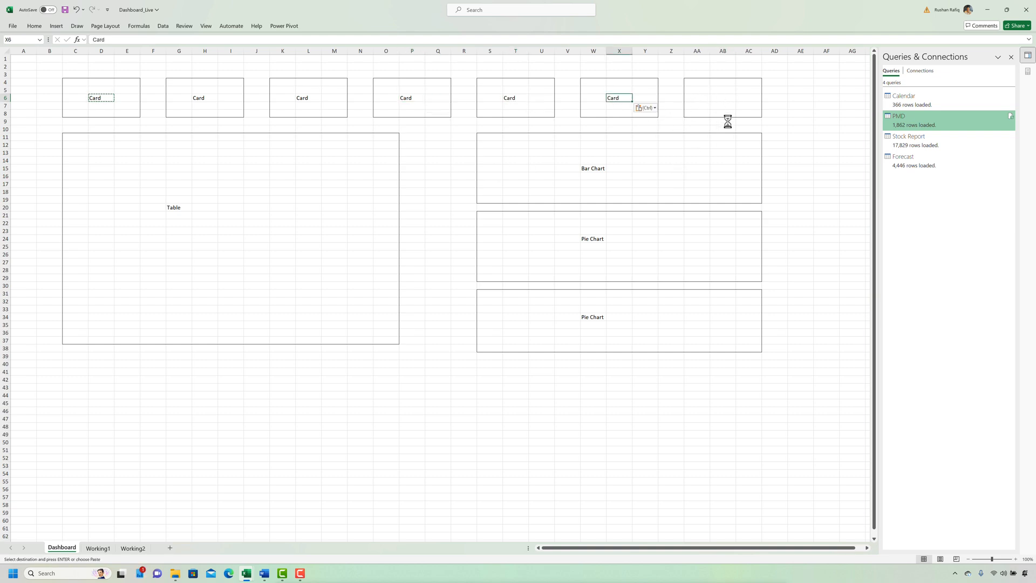
click(723, 100)
key(ctrl+v)
click(682, 176)
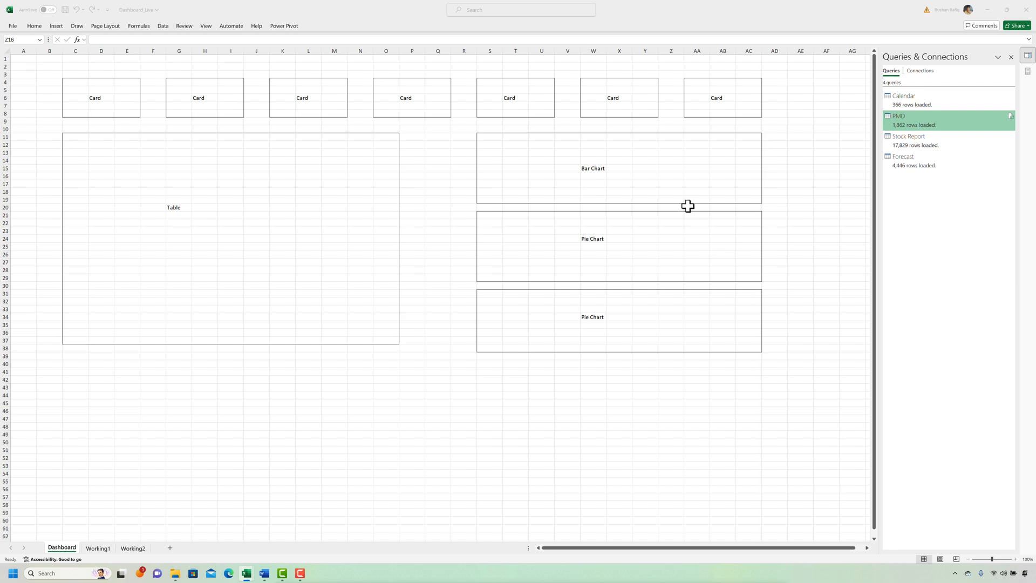
Copy the prepared table headings, from Product Name to Expiry 6 - 12 Months, into row 11 starting at C11
key(ctrl+c)
click(76, 137)
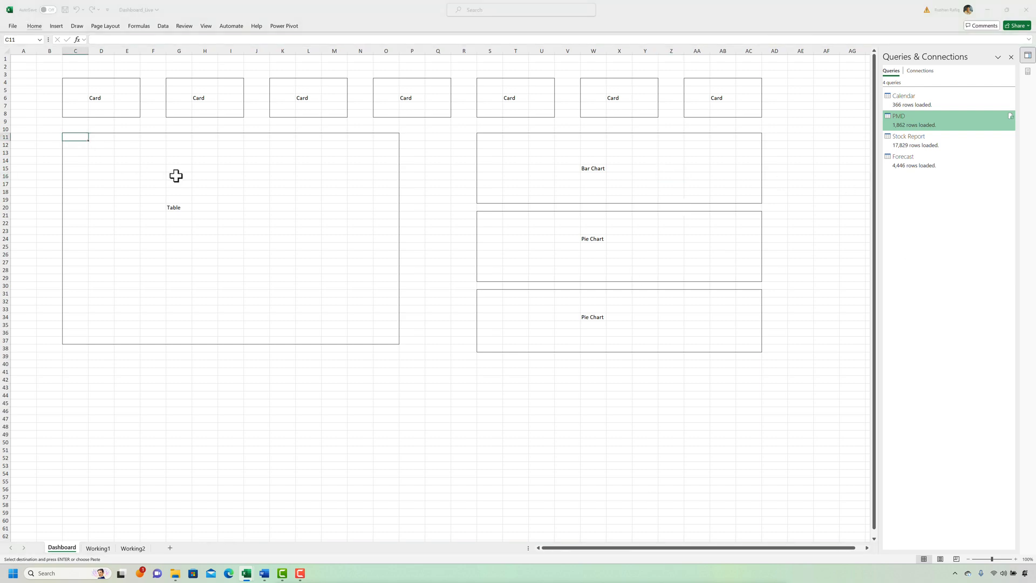
key(ctrl+v)
key(Down)
key(Up)
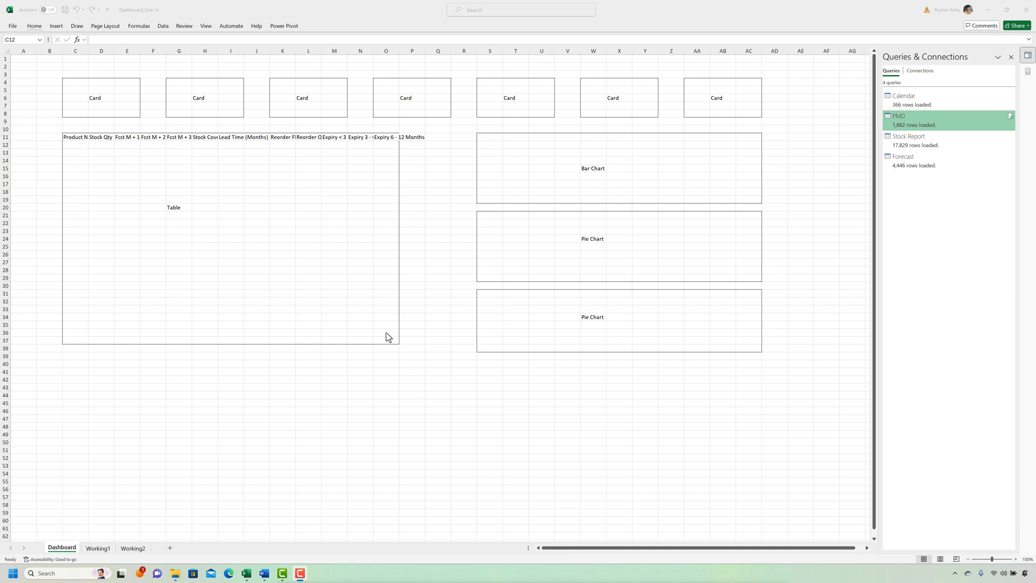
Select the table heading cells D11:O11, from Stock Qty to Expiry 6 - 12 Months
click(97, 133)
click(102, 138)
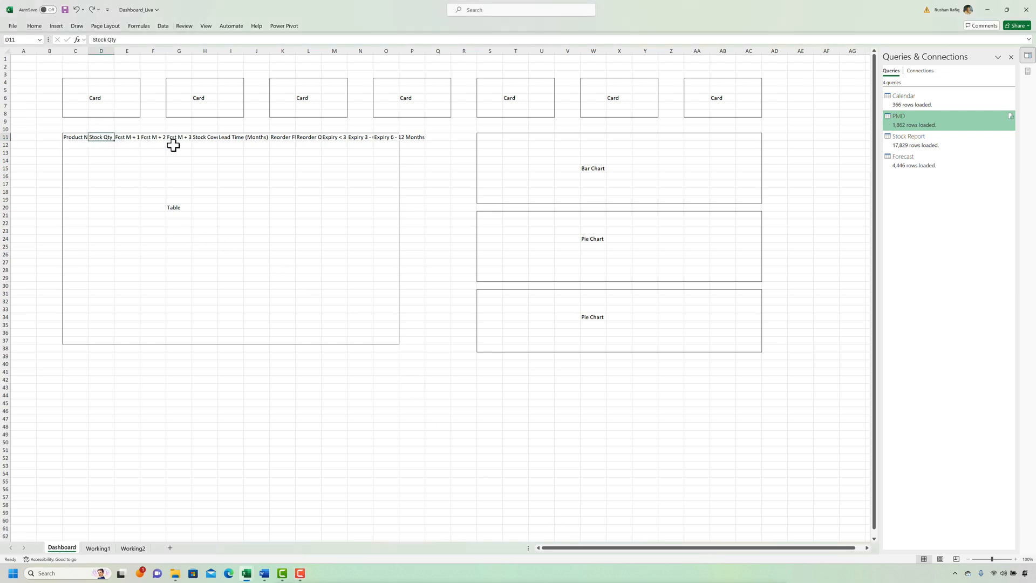
key(shift+Right)
key(shift+Right)
key(shift+Right)
key(shift+Right)
key(shift+Right)
key(shift+Right)
key(shift+Right)
key(shift+Right)
key(shift+Right)
key(shift+Right)
key(shift+Right)
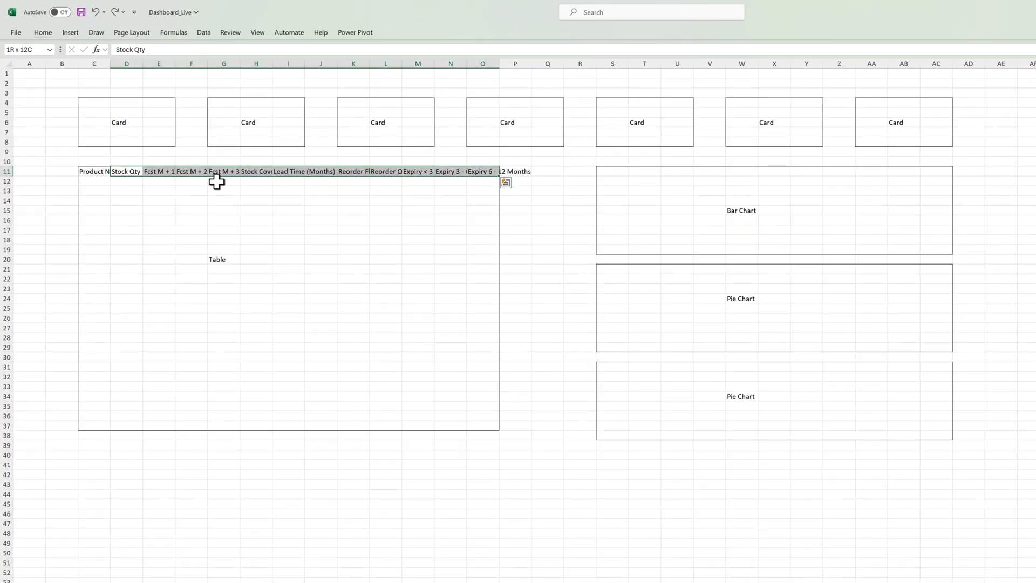
key(alt)
key(h)
key(o)
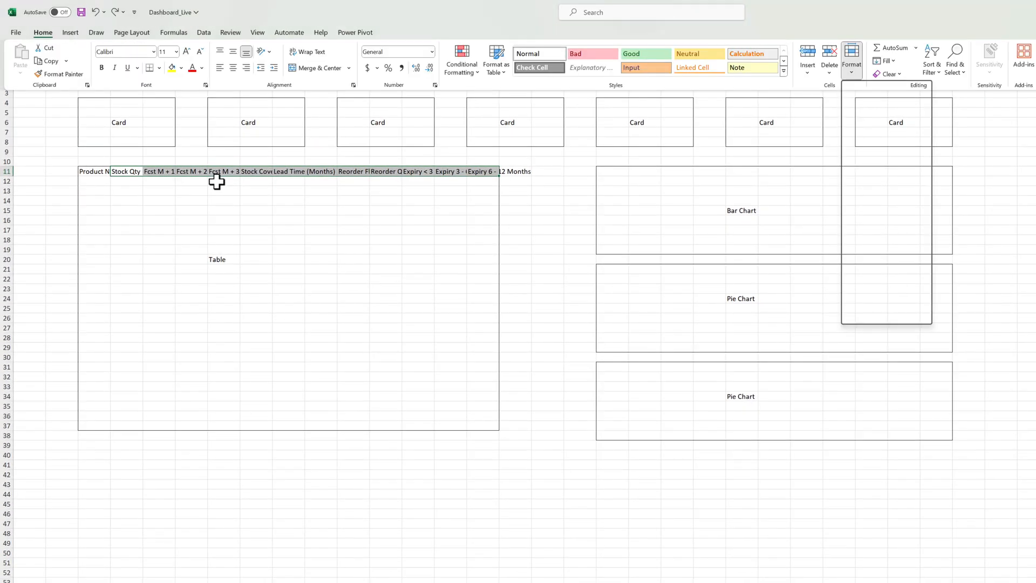
key(Escape)
key(Escape)
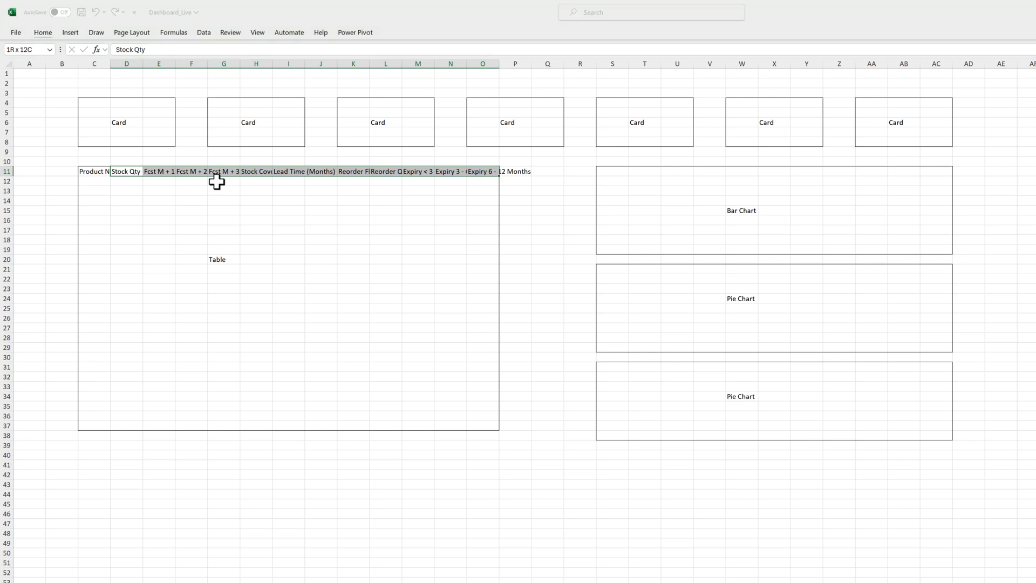
Set the width of the selected columns D to O to 12
key(alt)
key(h)
key(o)
key(w)
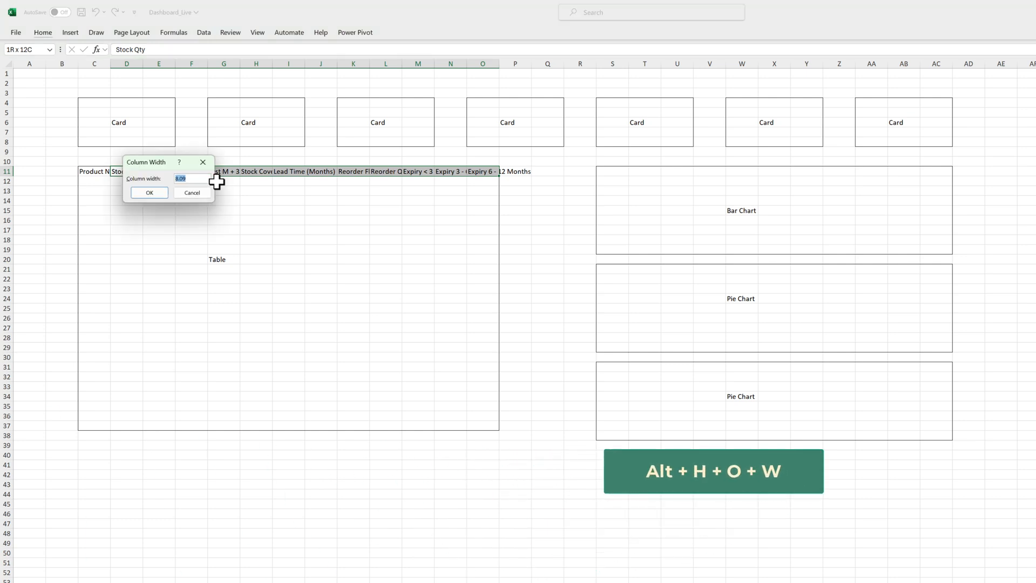
text(12)
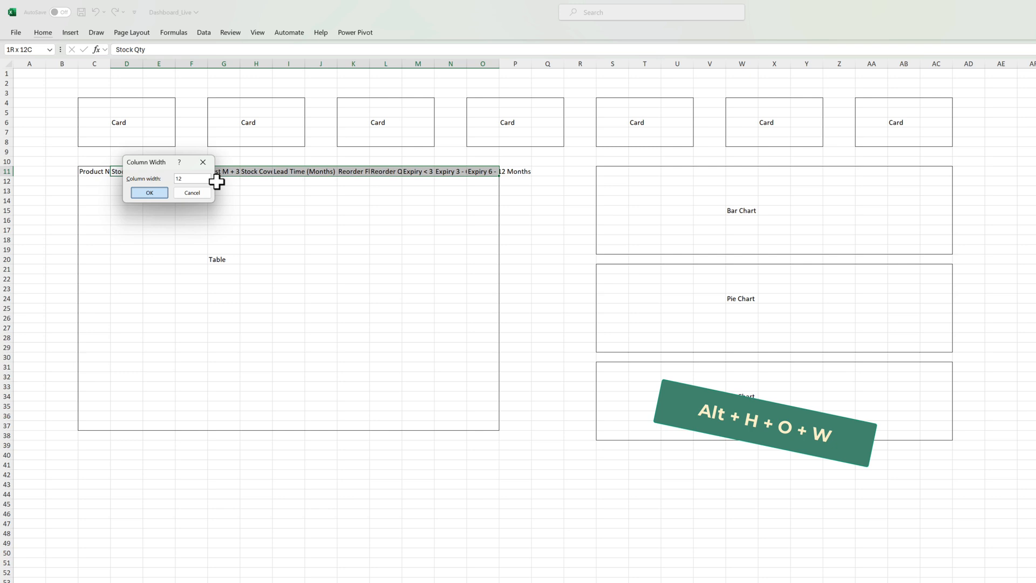
key(Return)
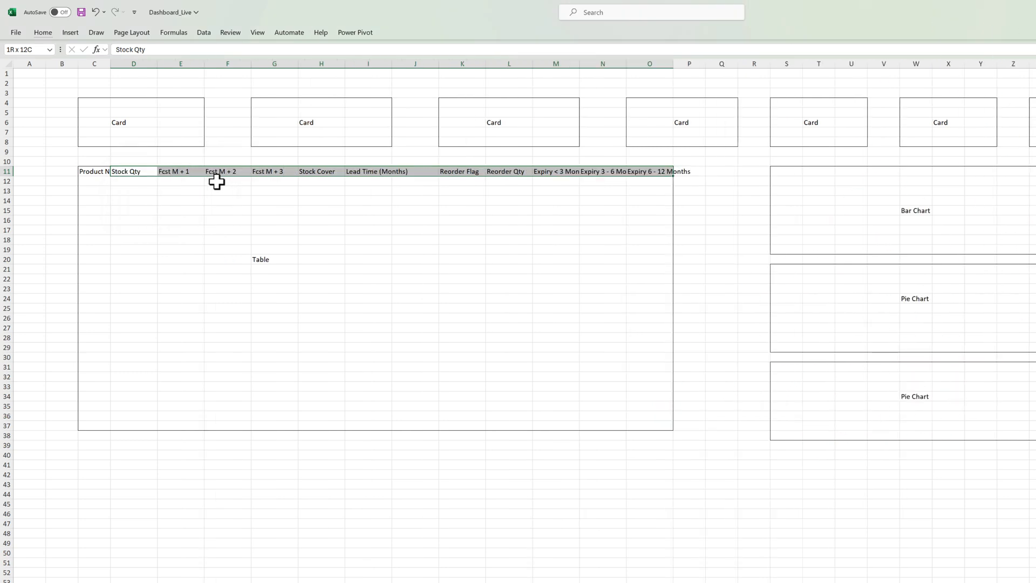
Hide the empty column J and widen the Product Name column C
click(415, 189)
key(ctrl+0)
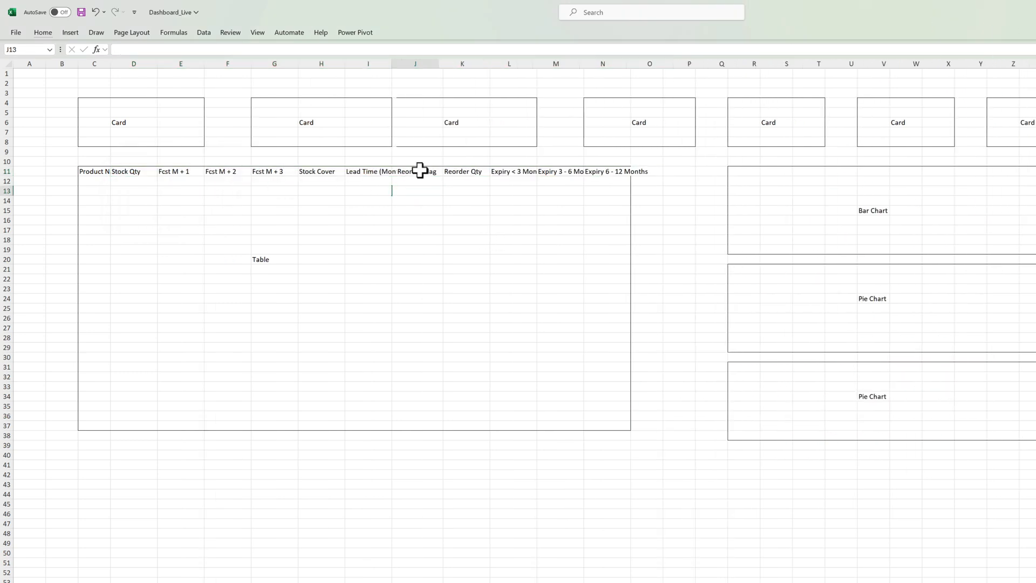
click(95, 171)
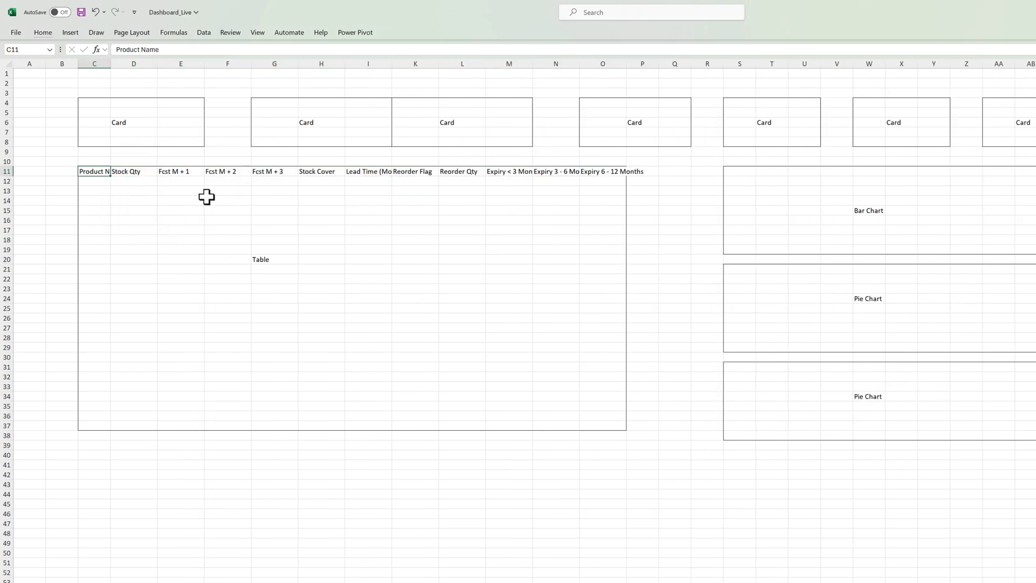
key(alt)
key(h)
key(o)
key(w)
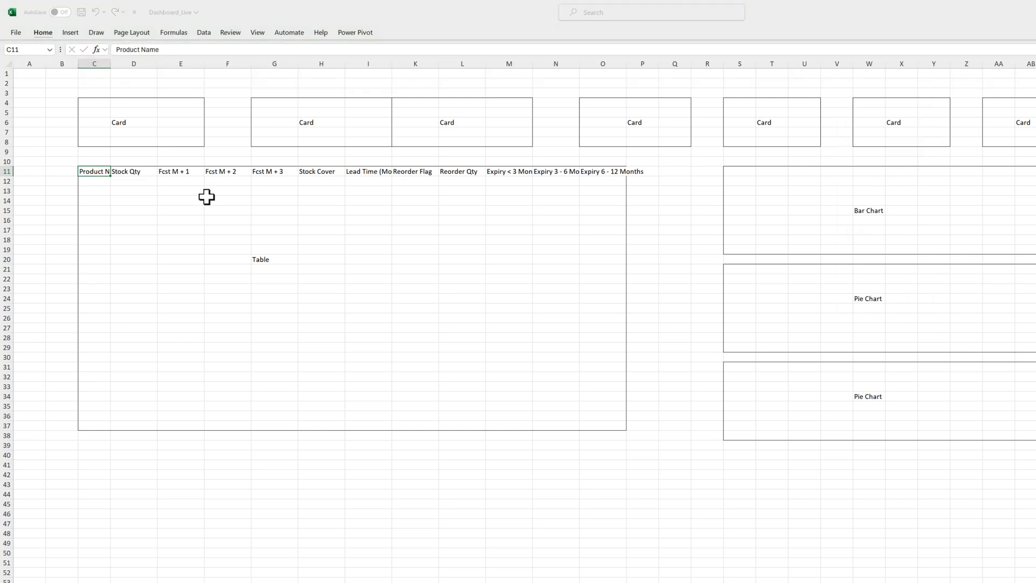
key(Return)
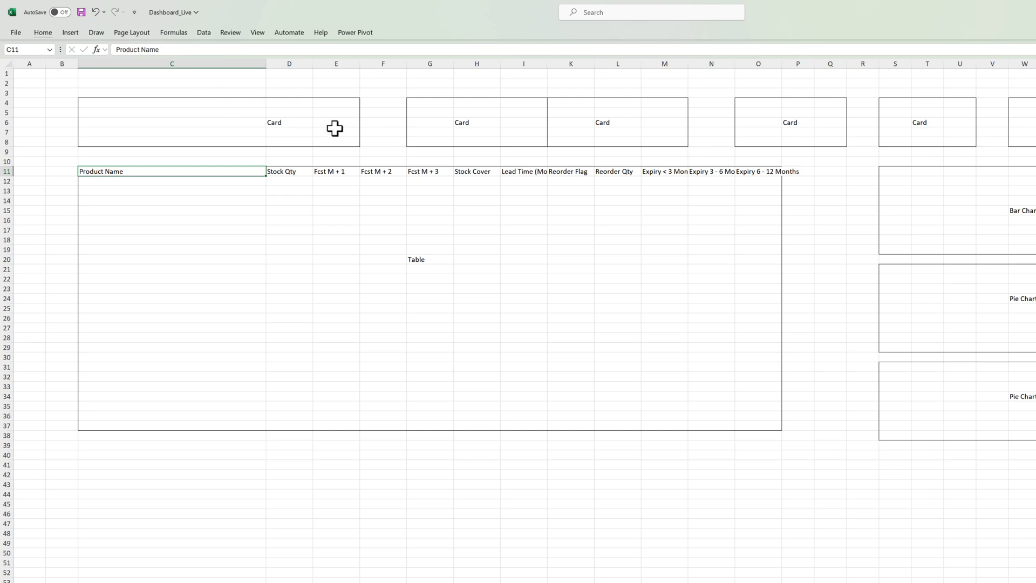
drag(208, 107, 371, 139)
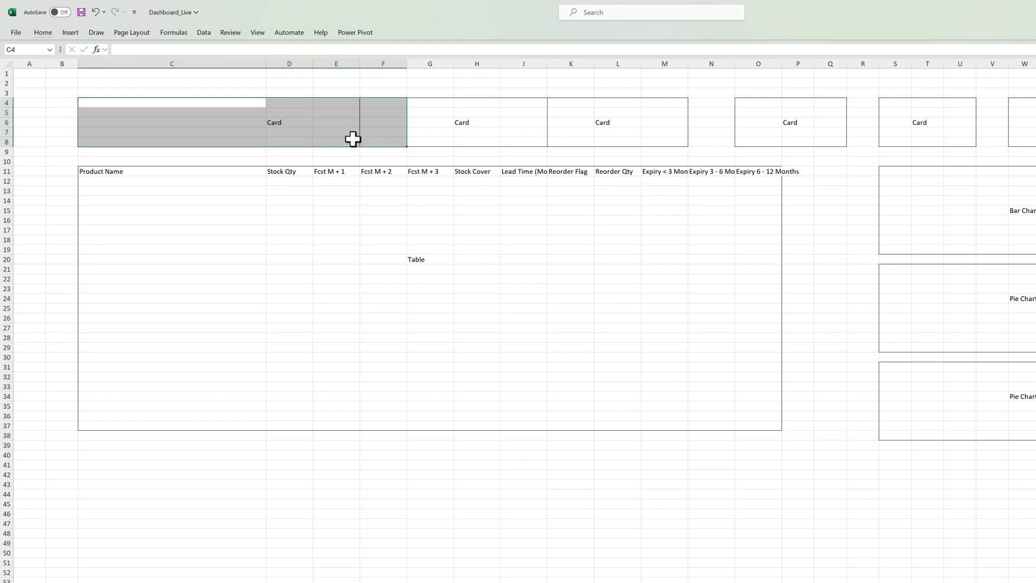
click(351, 138)
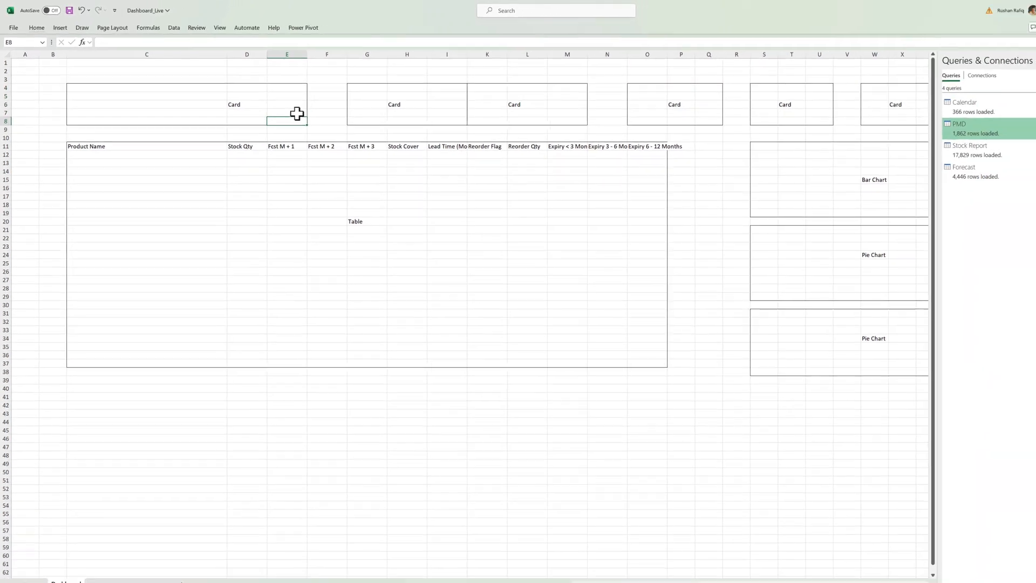
Enter the formula =Working1!A2 in C12 to link the first product name from the Working1 sheet
click(208, 145)
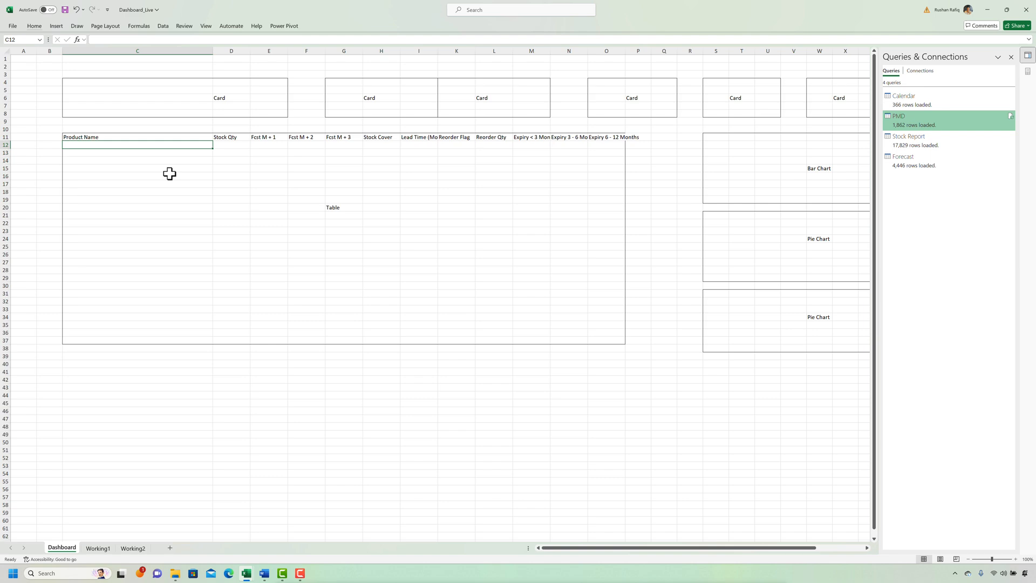
click(97, 548)
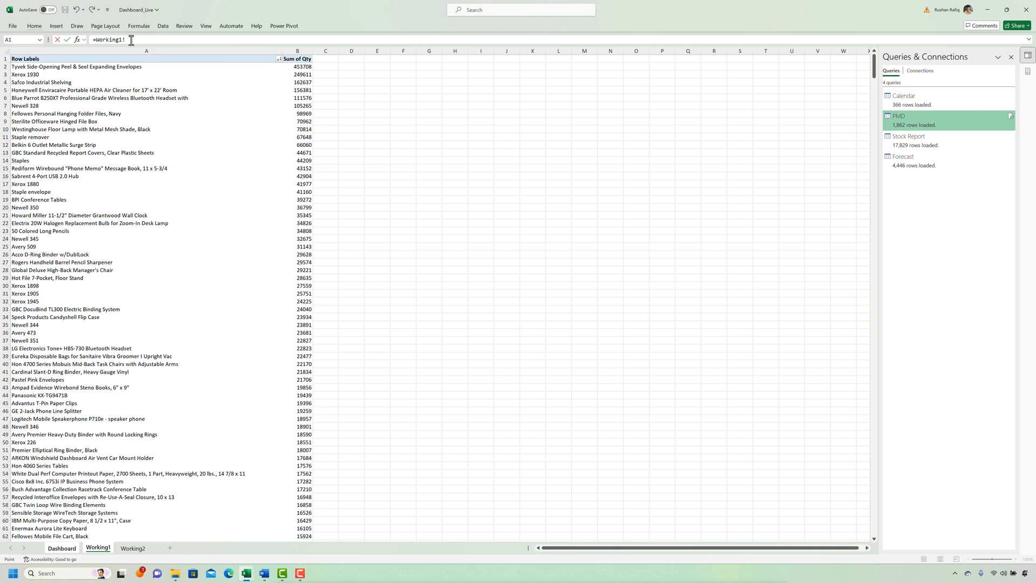
click(153, 48)
text(A2)
key(Return)
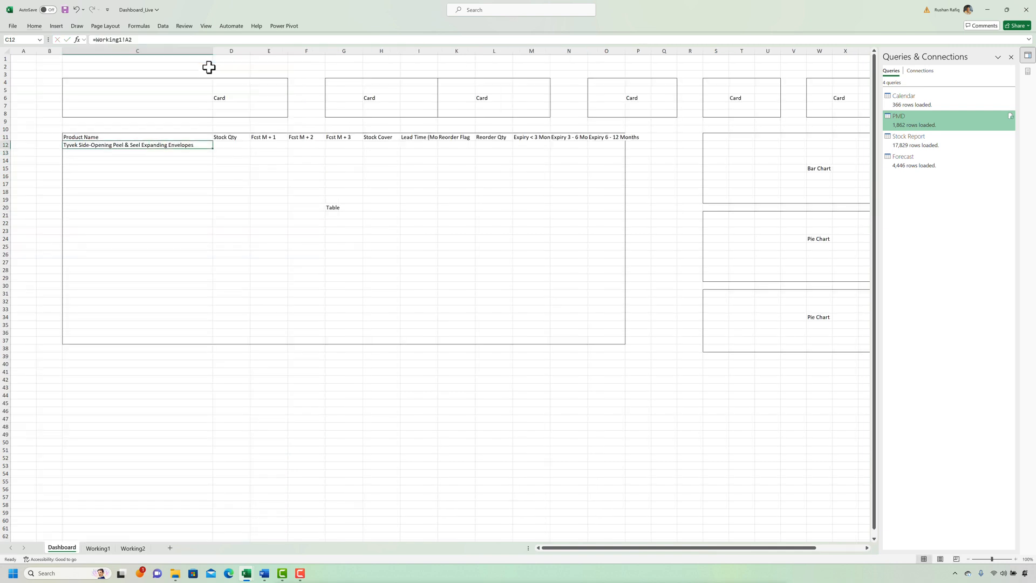
Copy the product name formula from C12 down through C42
key(ctrl+c)
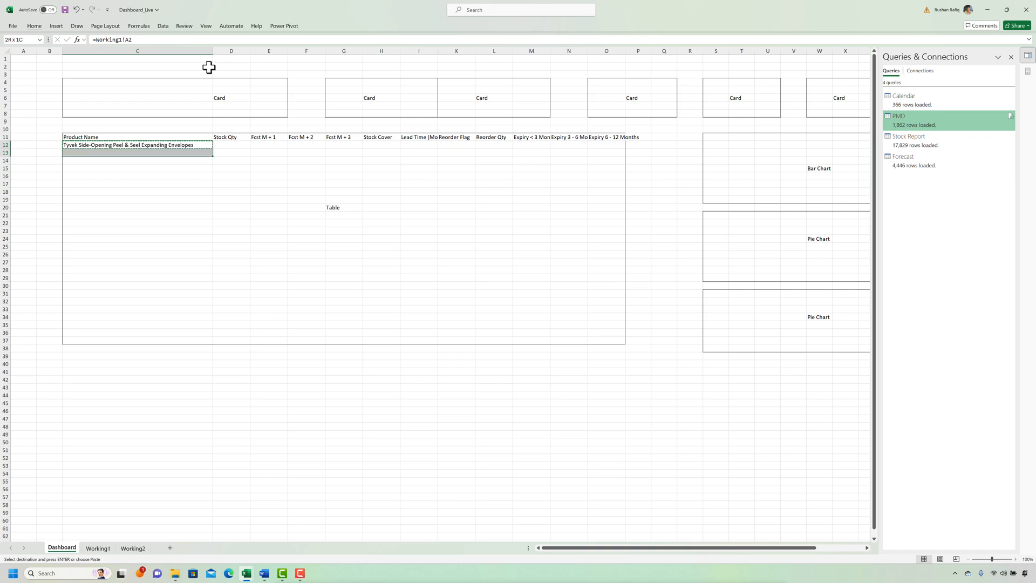
key(shift+Down)
key(shift+Down)
key(shift+Down)
key(shift+Down)
key(shift+Down)
key(shift+Down)
key(shift+Down)
key(shift+Down)
key(shift+Down)
key(shift+Down)
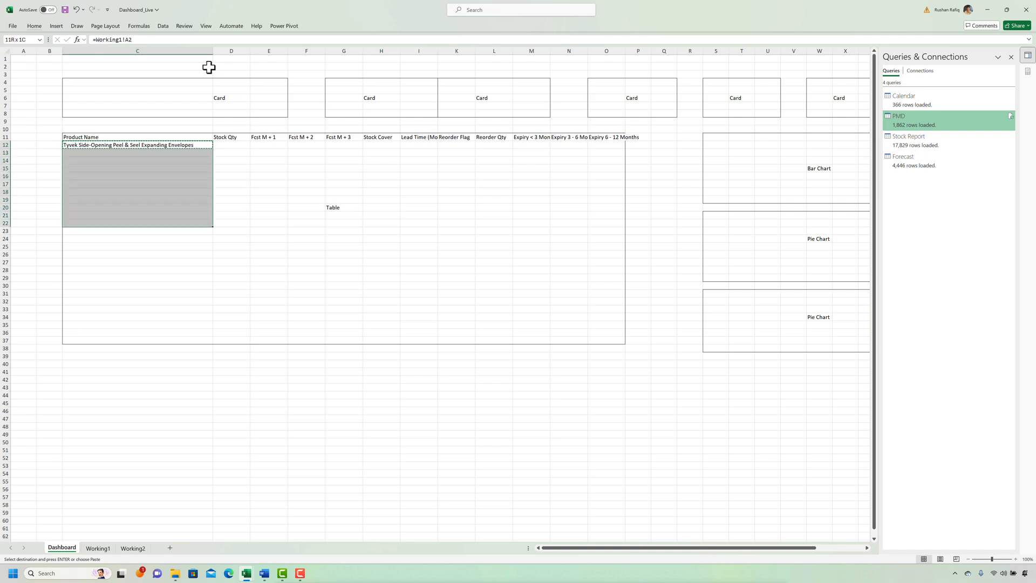
key(shift+Down)
key(shift+Down)
key(shift+Down)
key(shift+Down)
key(shift+Down)
key(shift+Down)
key(shift+Down)
key(shift+Down)
key(shift+Down)
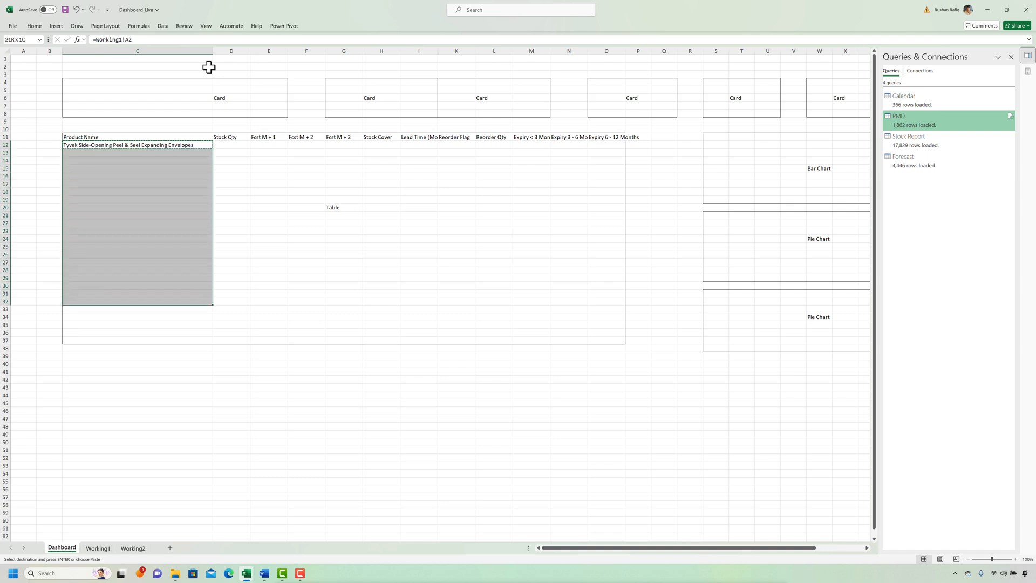
key(ctrl+d)
key(shift+Down)
key(shift+Down)
key(shift+Down)
key(shift+Down)
key(shift+Down)
key(shift+Down)
key(shift+Down)
key(shift+Down)
key(shift+Down)
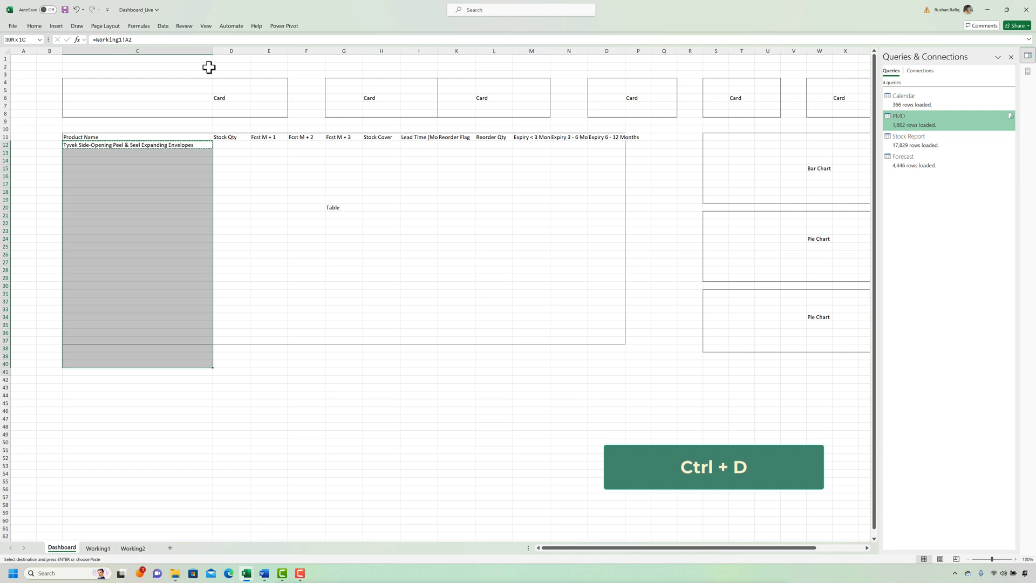
key(shift+Down)
key(shift+Down)
key(shift+Up)
key(shift+Up)
key(shift+Up)
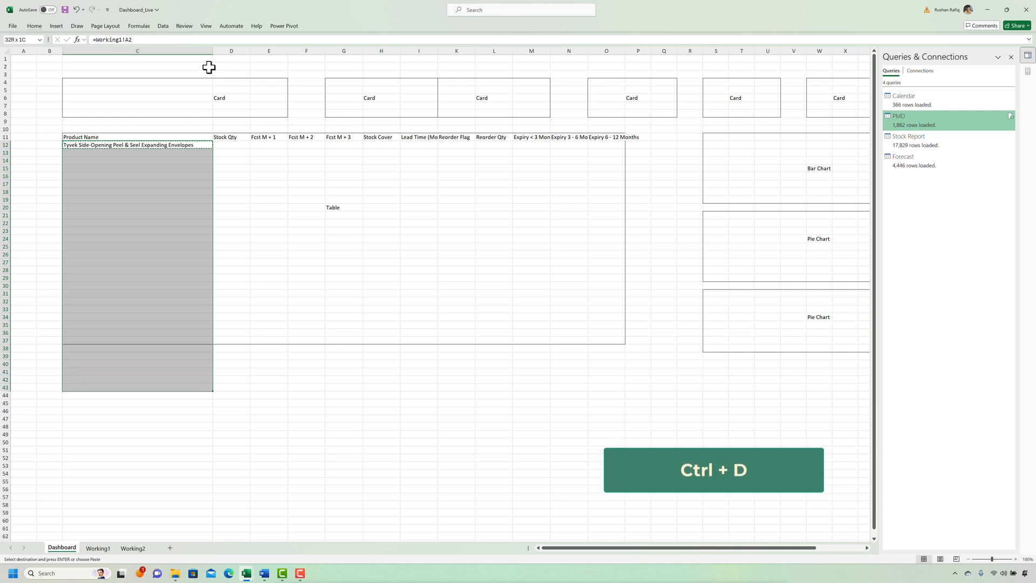
key(alt)
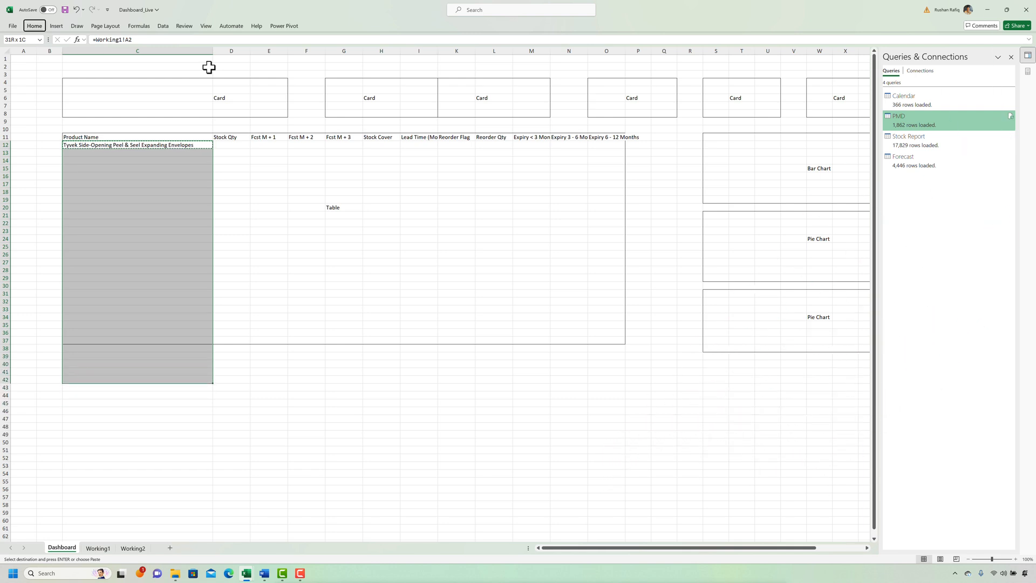
key(ctrl+v)
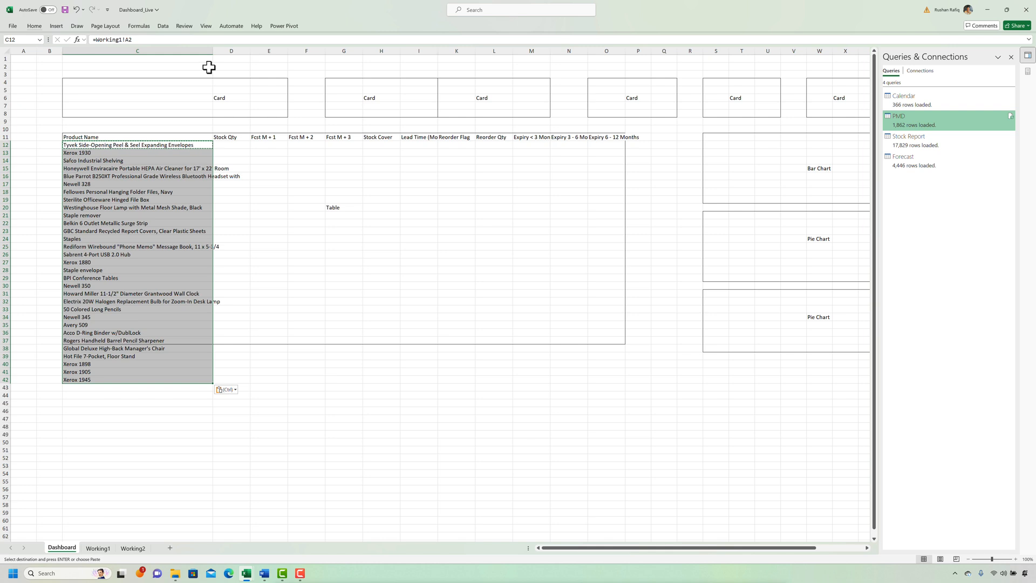
Set the height of table rows 11 to 42 to 22
key(Up)
key(ctrl+shift+Down)
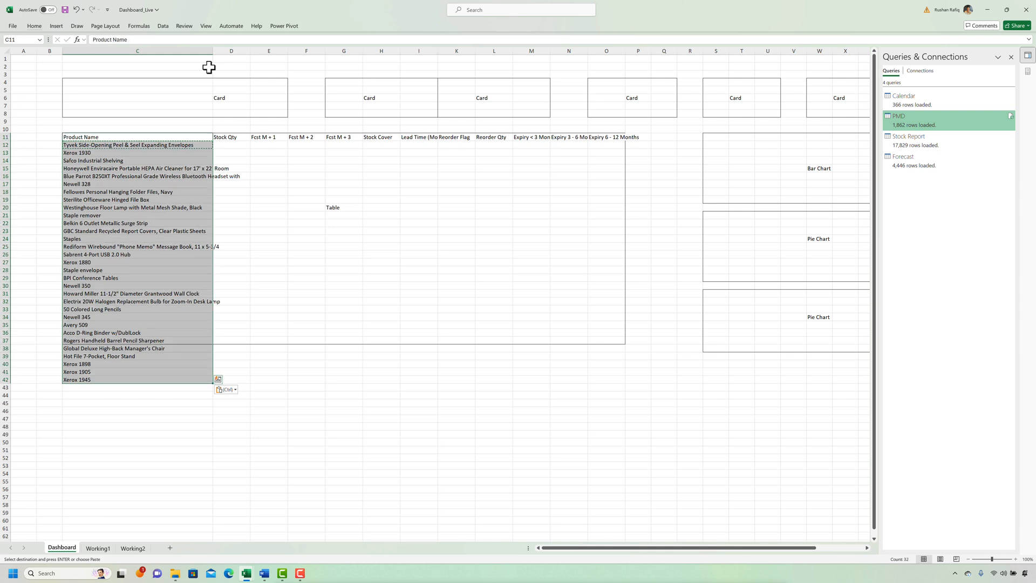
key(alt+h)
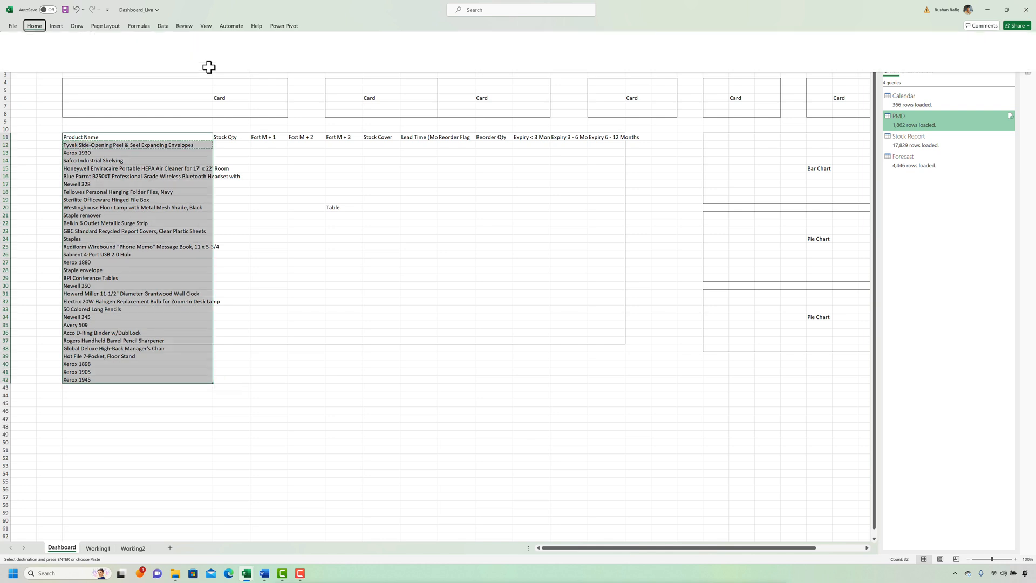
key(o)
key(i)
key(alt+h)
key(o)
key(h)
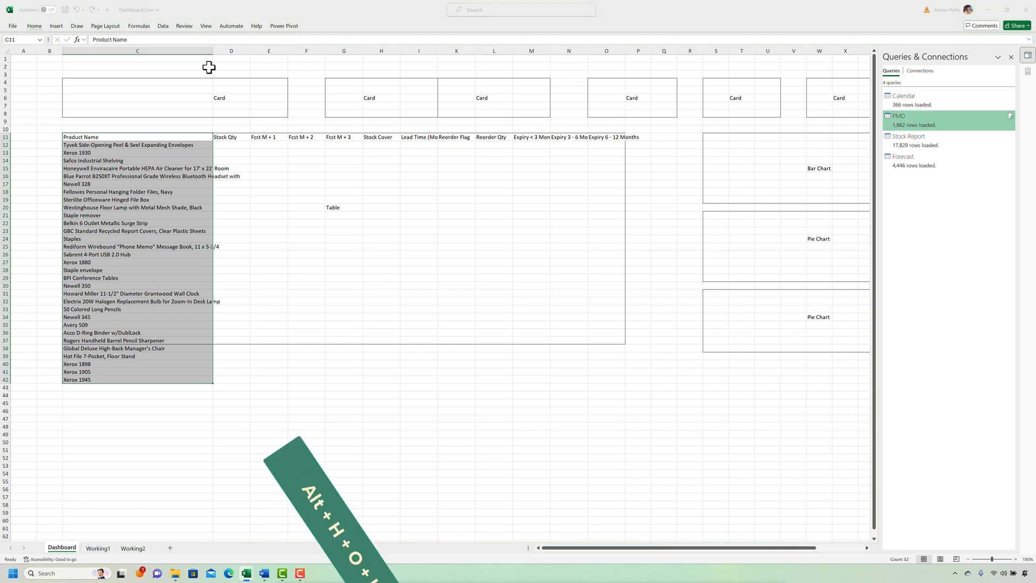
text(22)
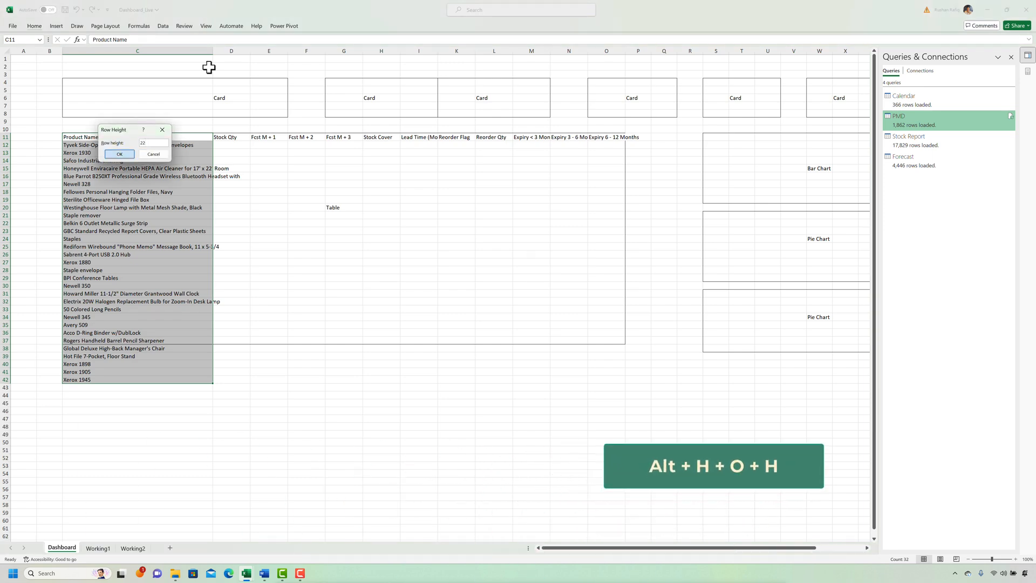
key(Return)
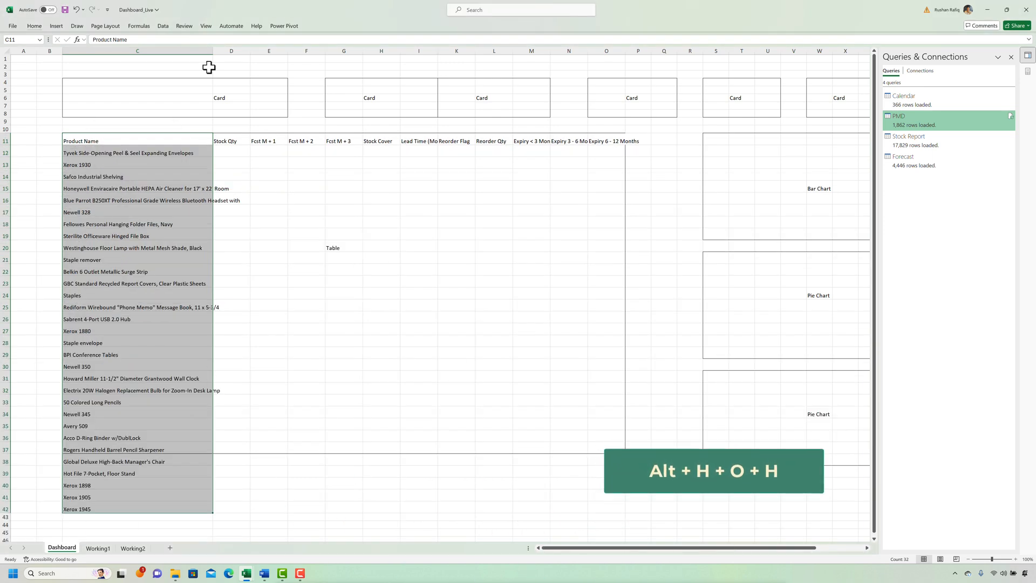
Add the label Total in C43, directly below the last product name
click(119, 519)
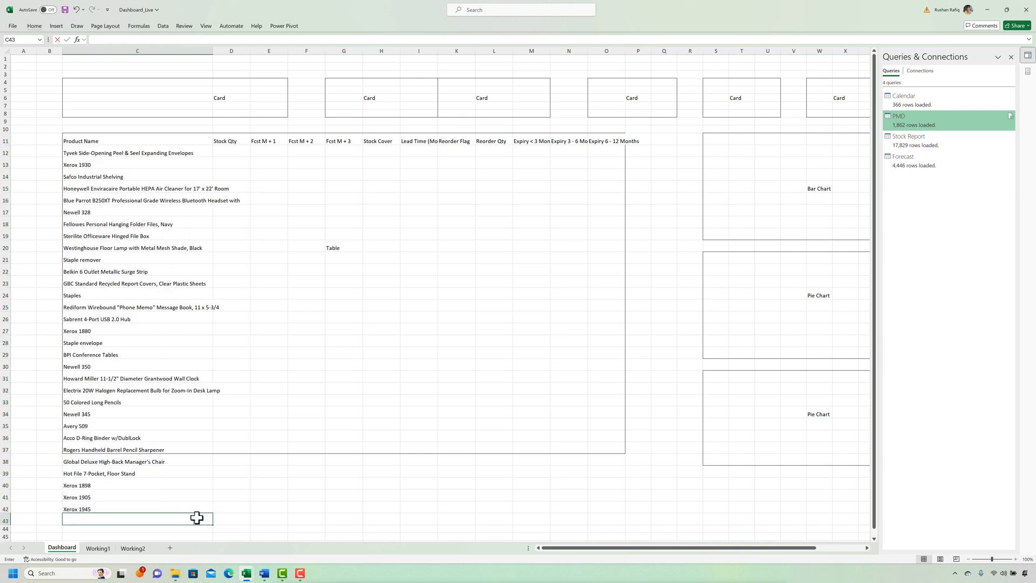
text(Total)
click(151, 506)
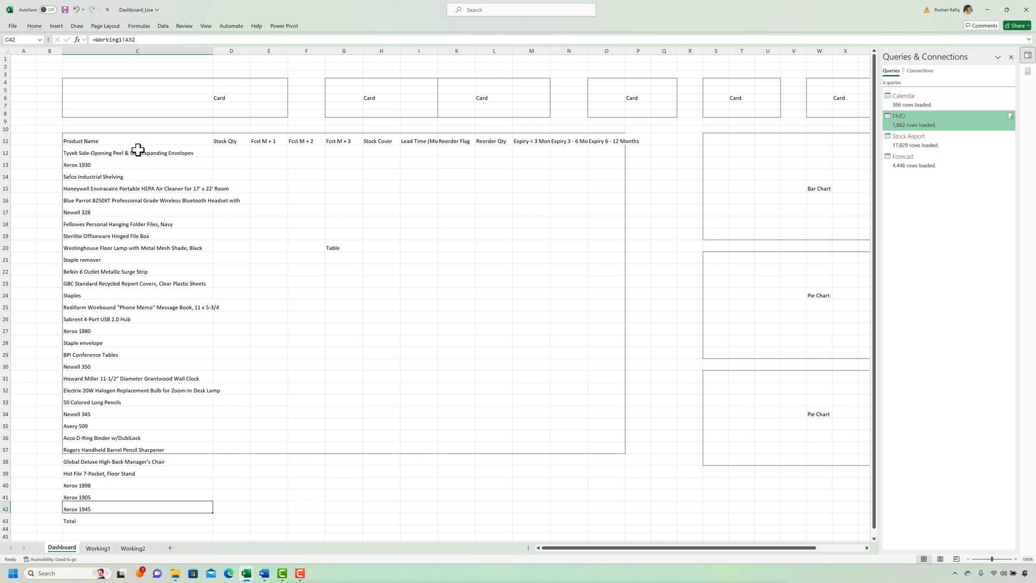
Vertically middle-align the whole product table range C11:O43 and save the workbook
key(ctrl+Up)
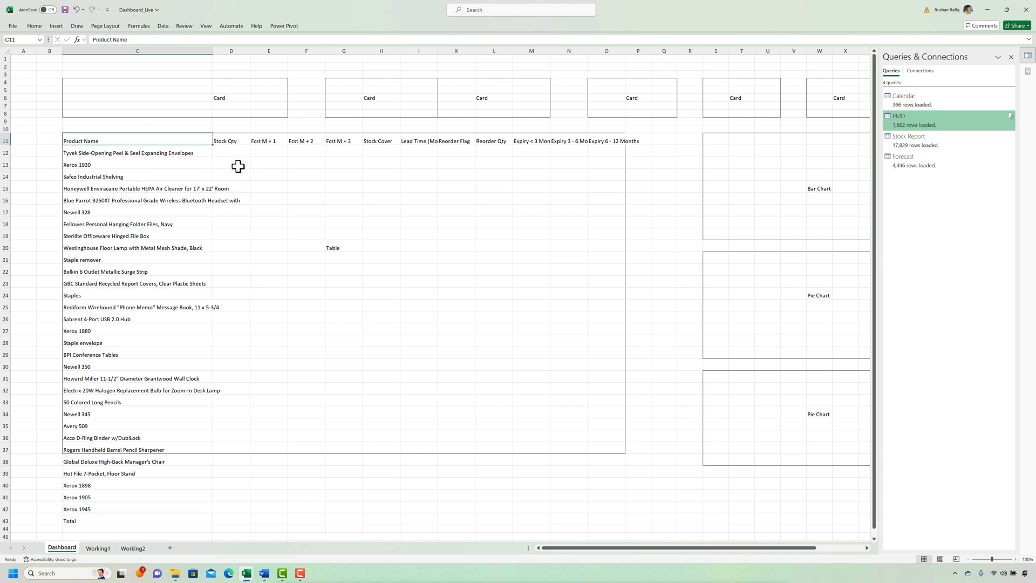
key(ctrl+a)
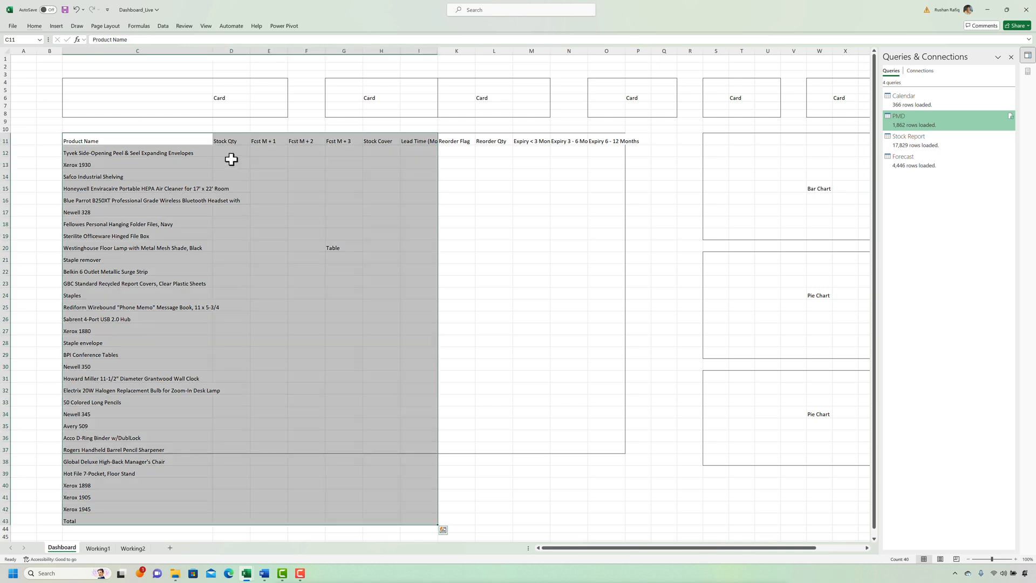
key(shift+Right)
key(shift+Right)
key(shift+Right)
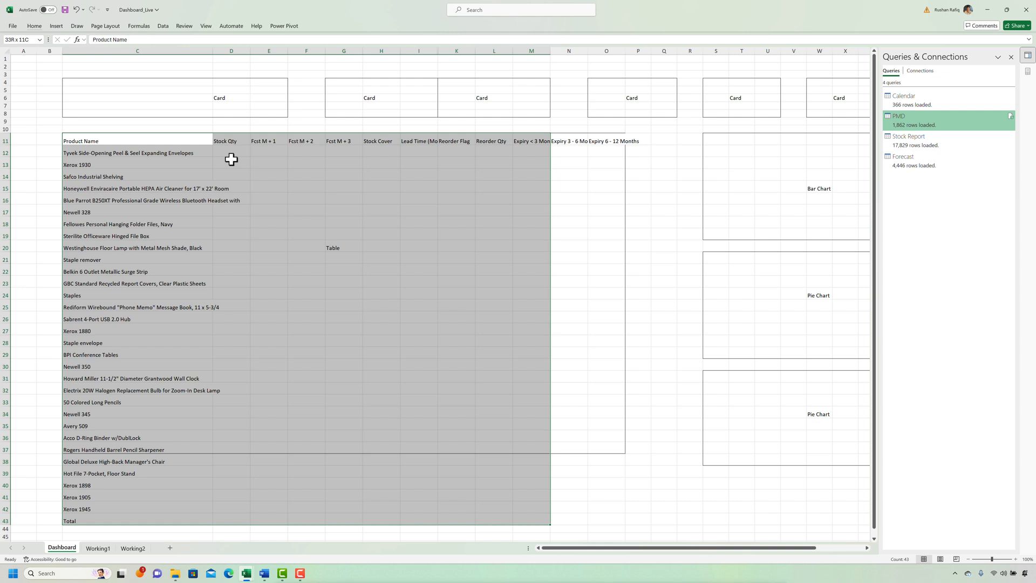
key(shift+Right)
key(shift+Right)
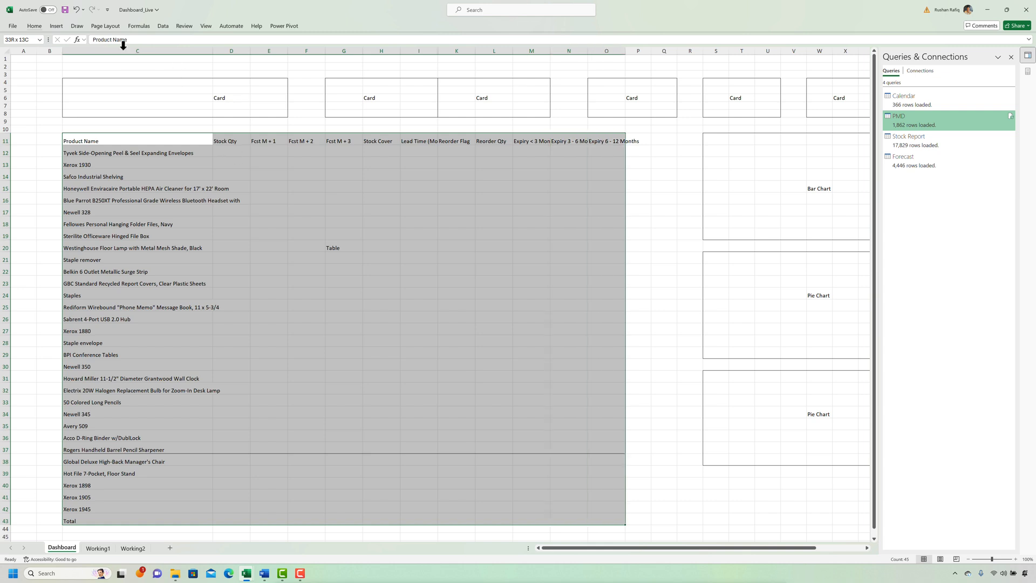
click(42, 26)
click(186, 43)
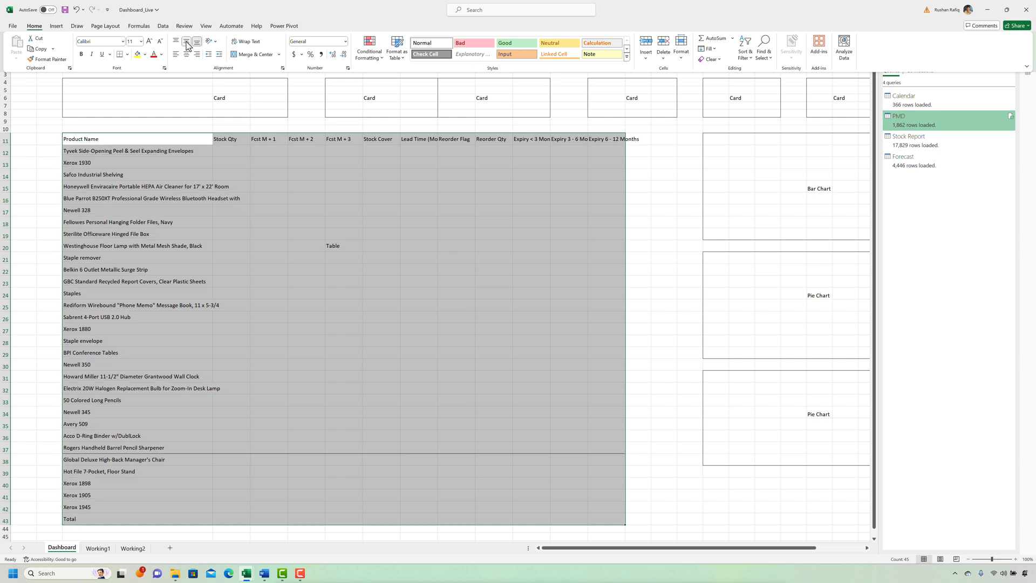
click(210, 211)
key(ctrl+s)
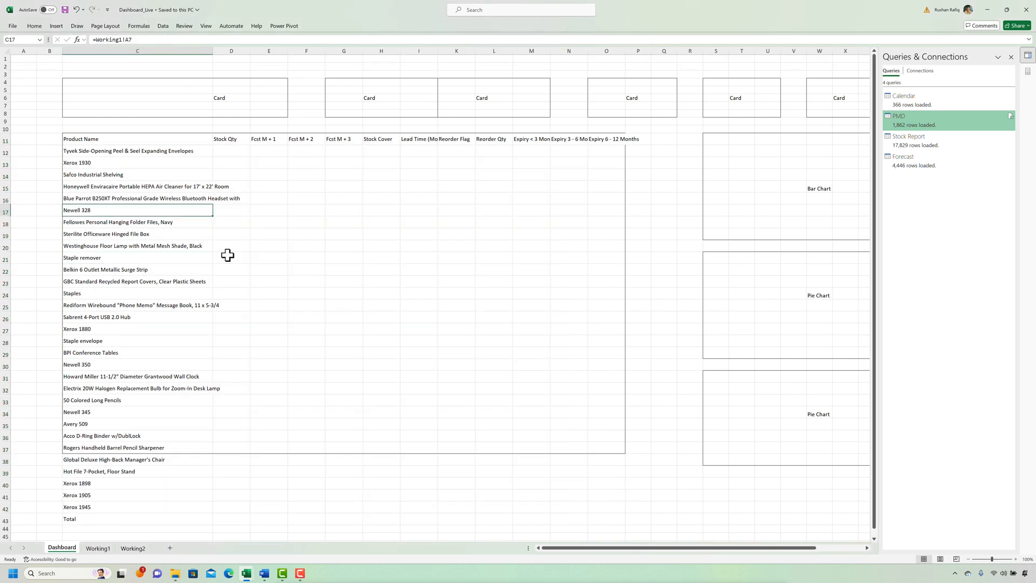
Wrap the text of the table headers D11:O11 and autofit the header row's height
click(231, 138)
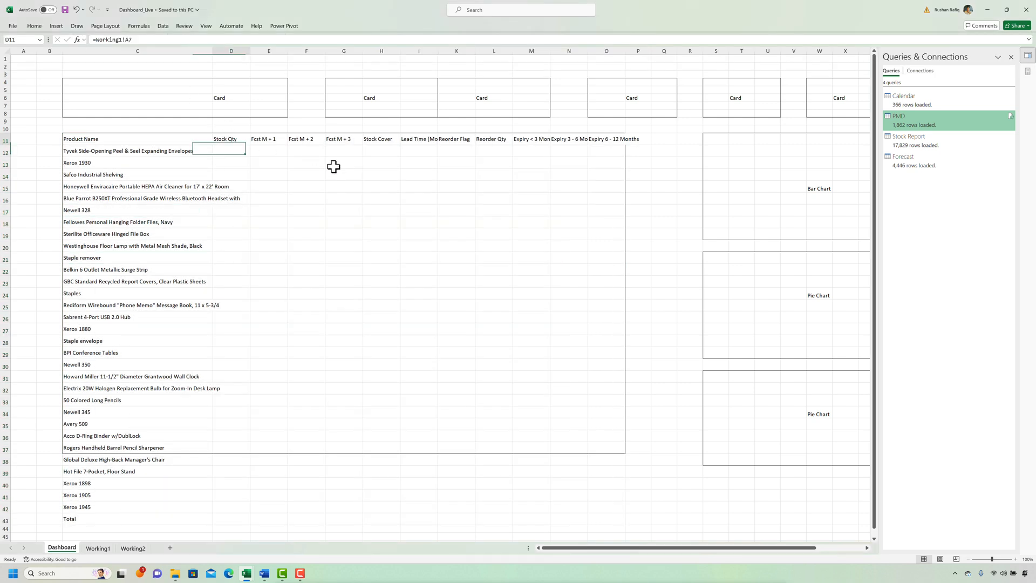
key(ctrl+shift+Right)
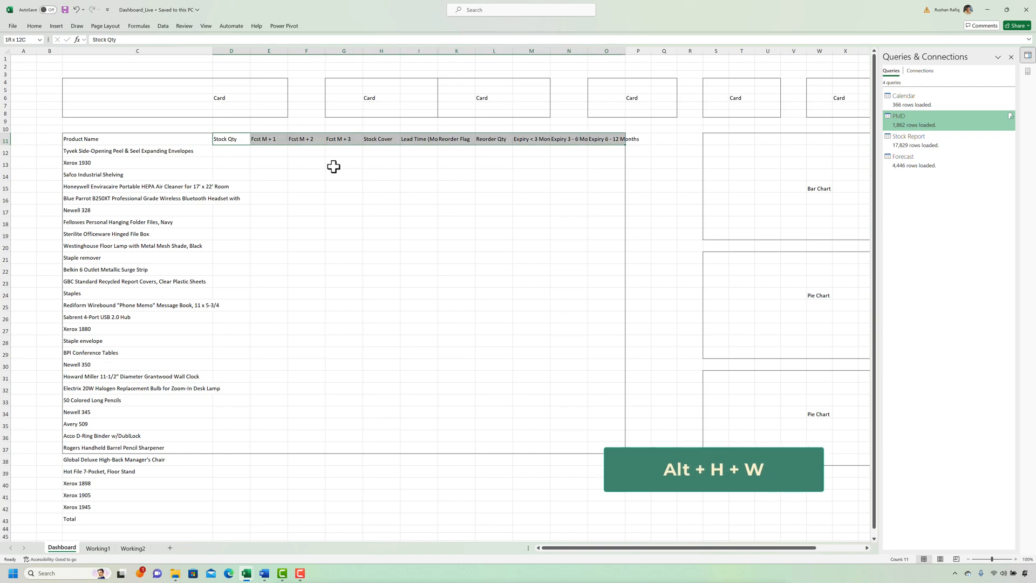
key(alt+h)
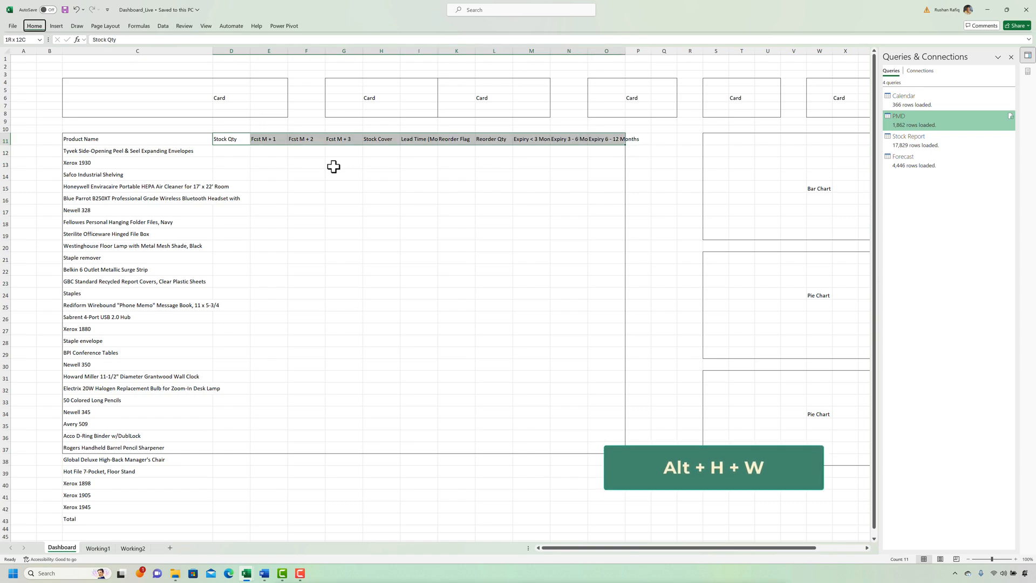
key(w)
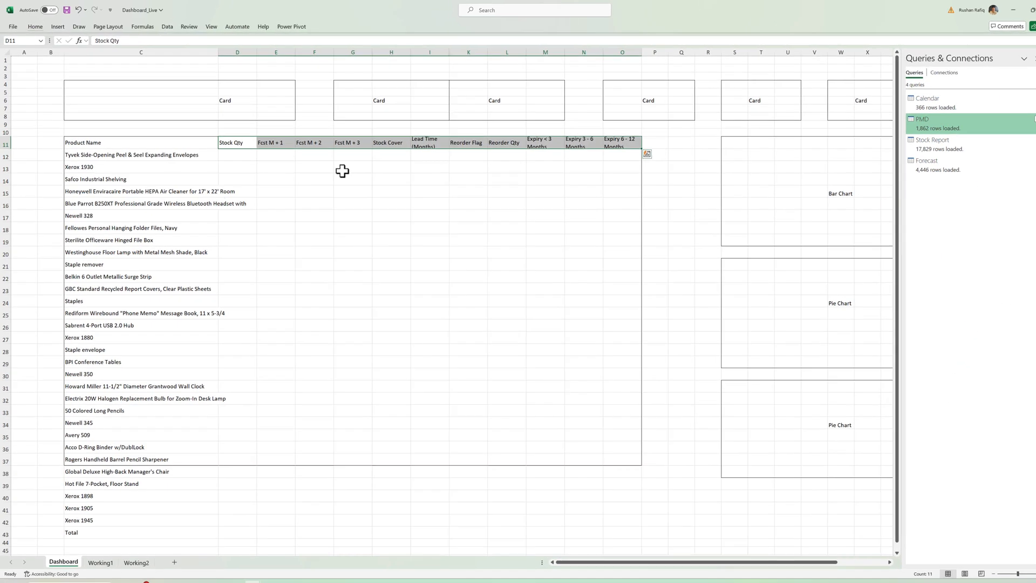
key(alt+h)
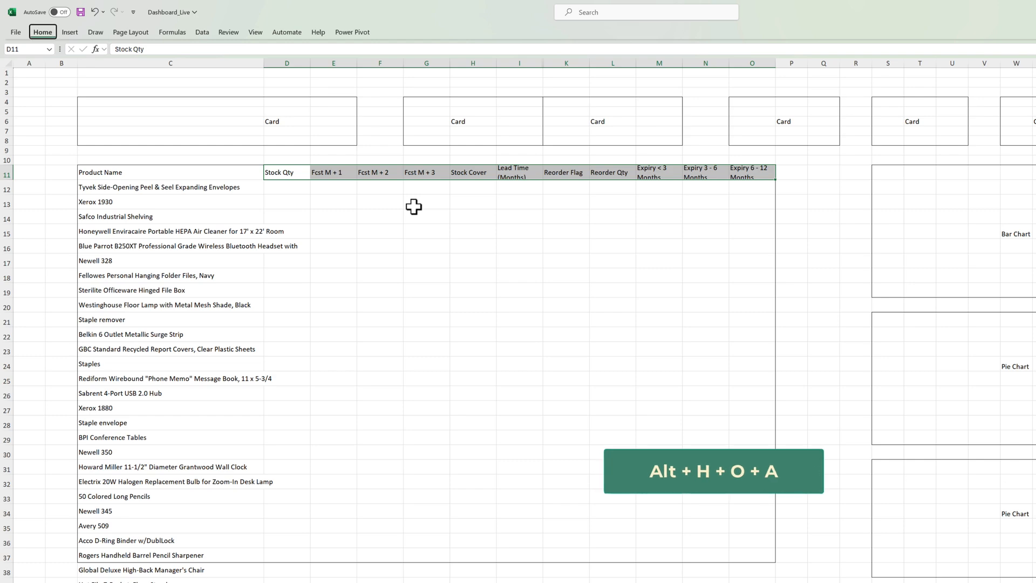
key(o)
key(a)
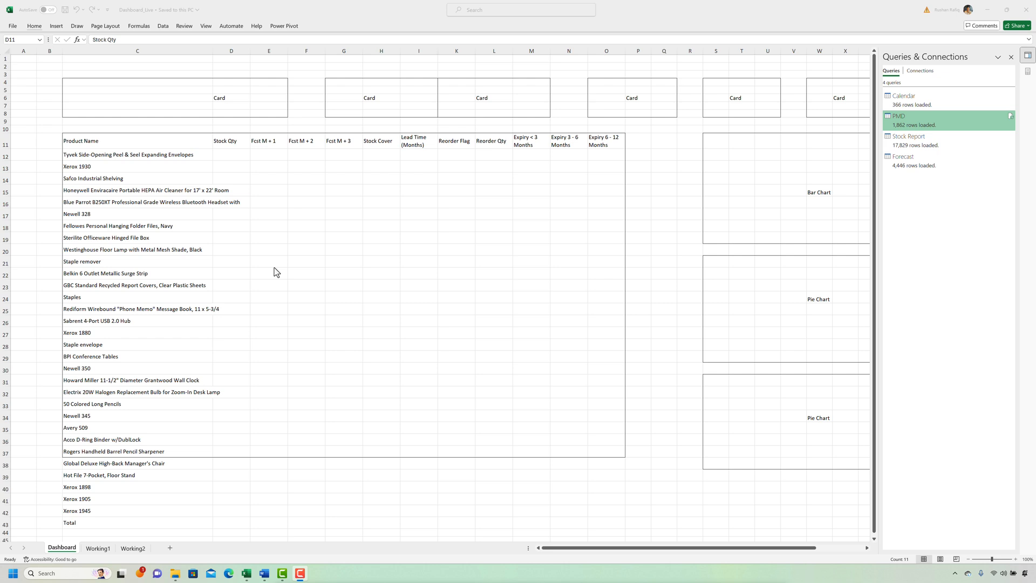
Enter the formula =Working1!B2 in D12 to link the first product's stock quantity
click(226, 155)
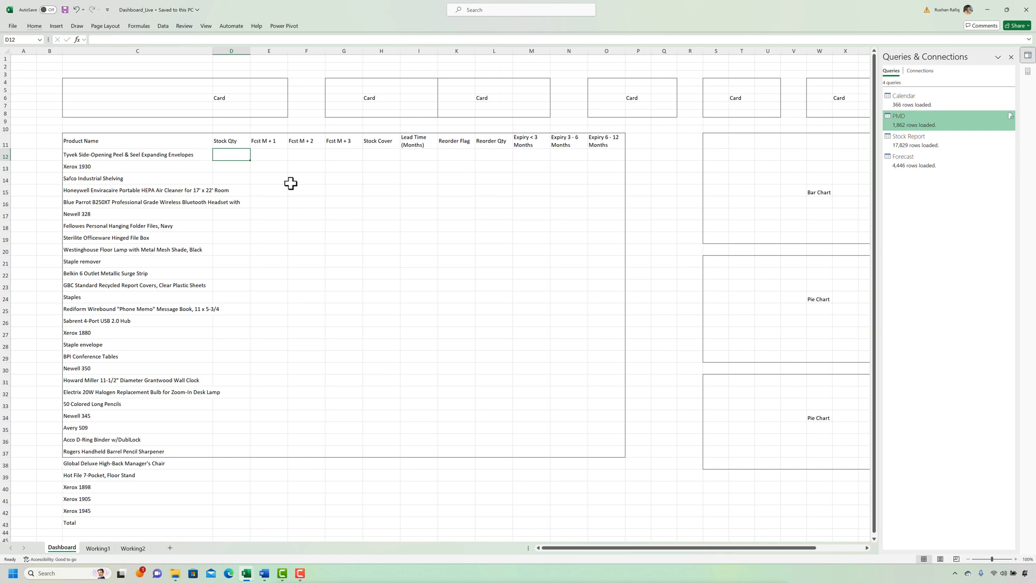
text(=)
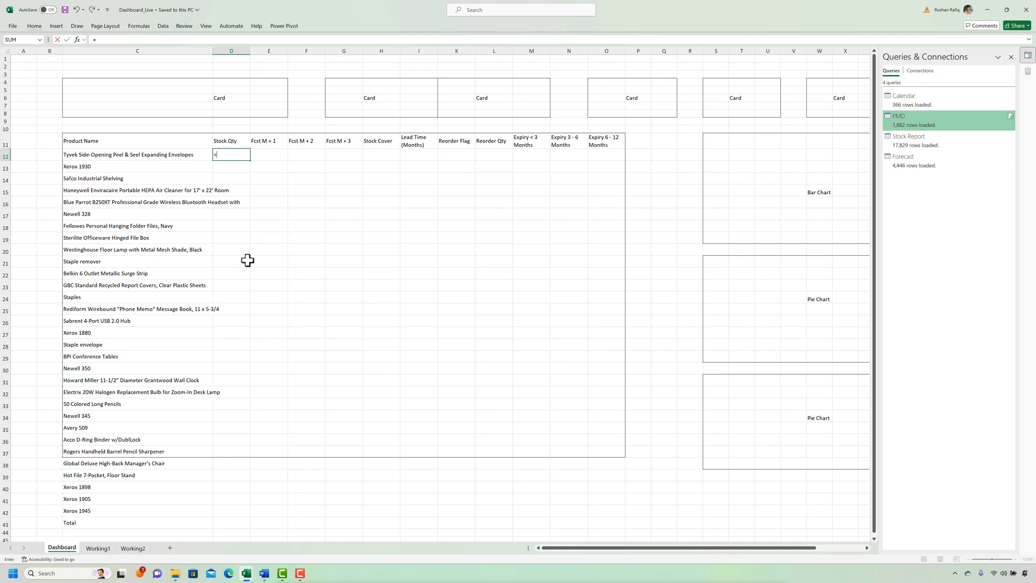
click(99, 547)
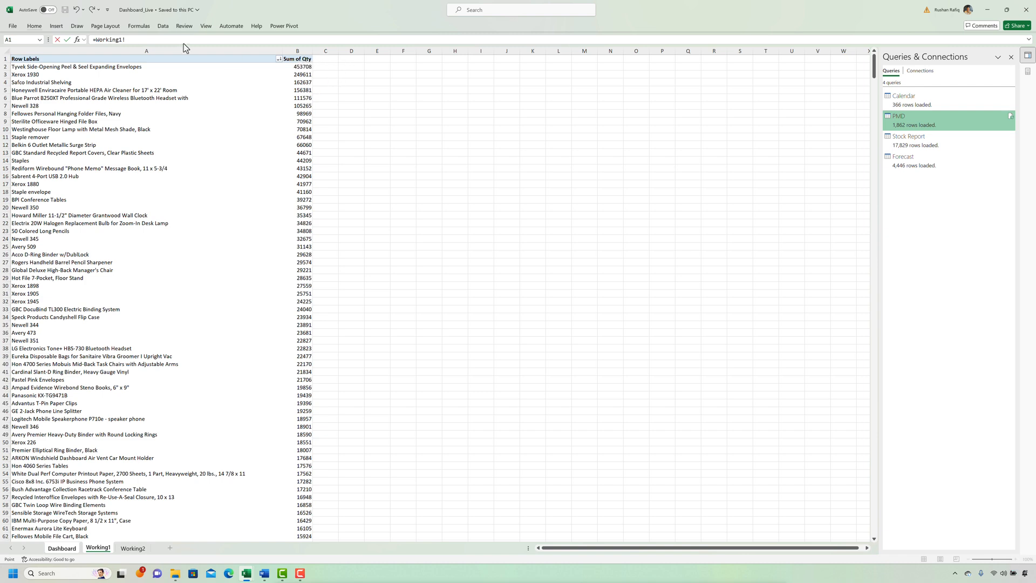
click(255, 39)
text(B2)
key(Return)
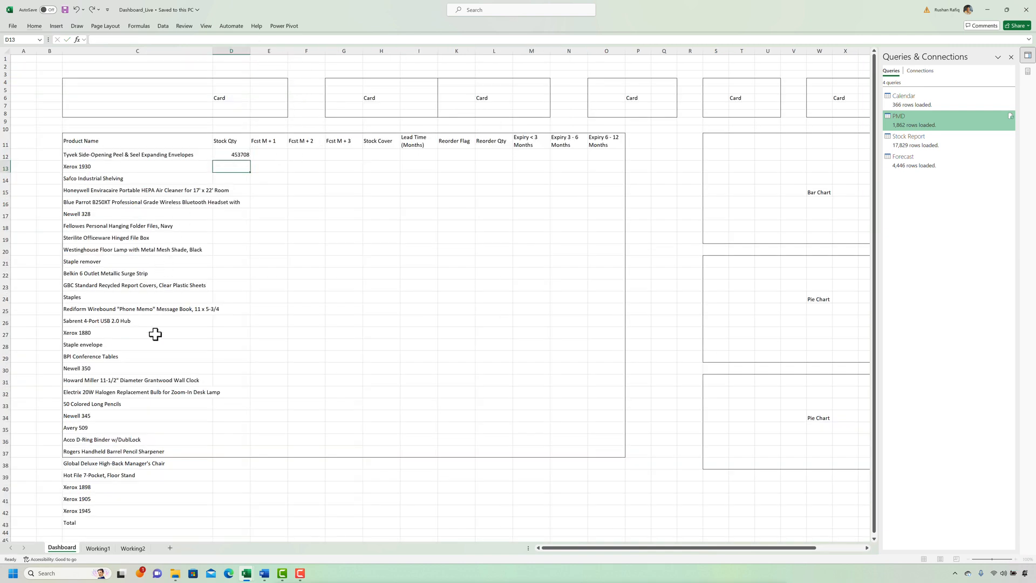
Fill the Stock Qty formula from D12 down through D42
click(179, 360)
key(ctrl+Down)
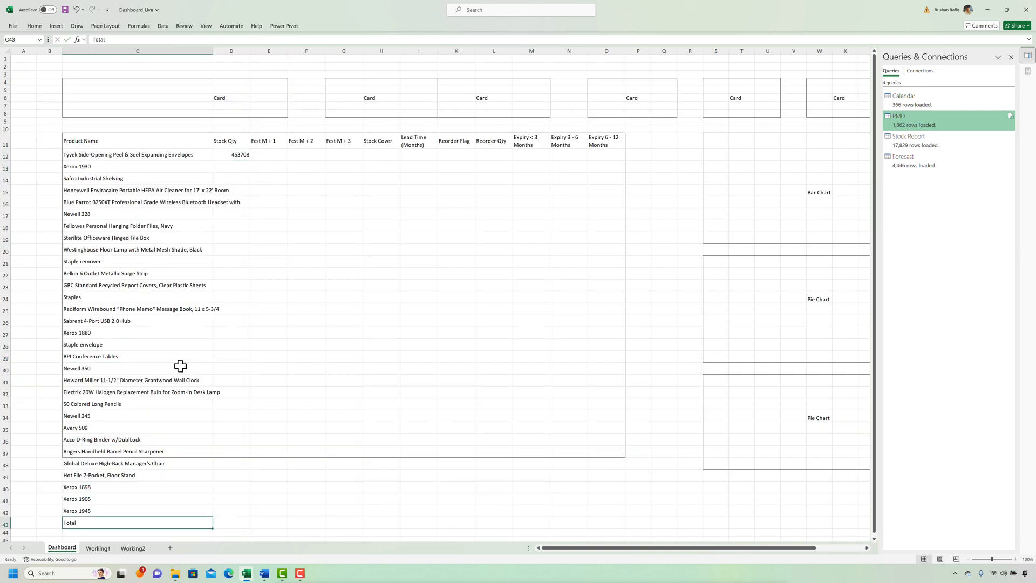
key(Up)
key(Right)
key(ctrl+shift+Up)
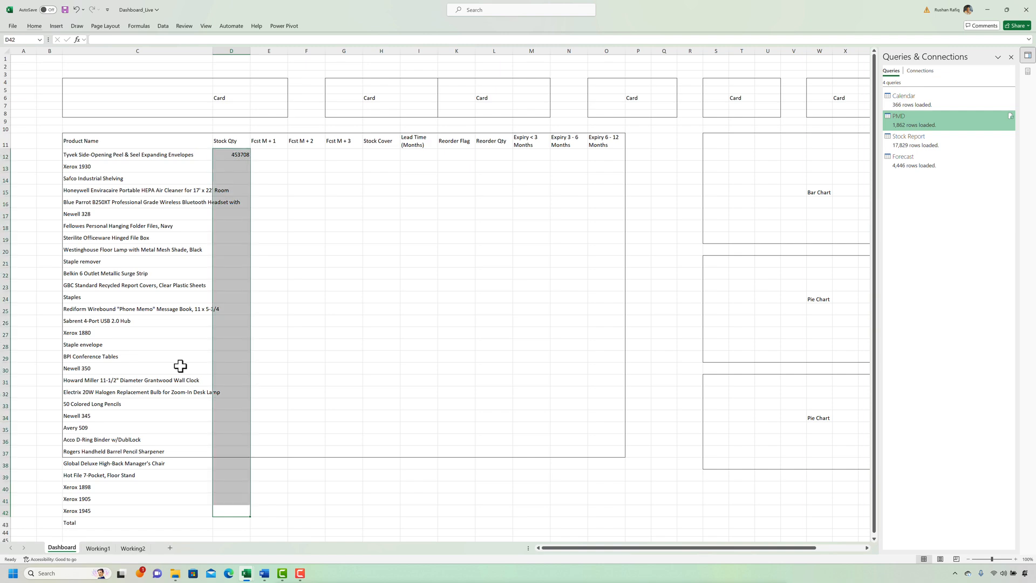
key(ctrl+d)
Link the Total cell D43 to the Sum of Qty grand total in the Working1 PivotTable with GETPIVOTDATA, and save the workbook
key(Down)
text(=)
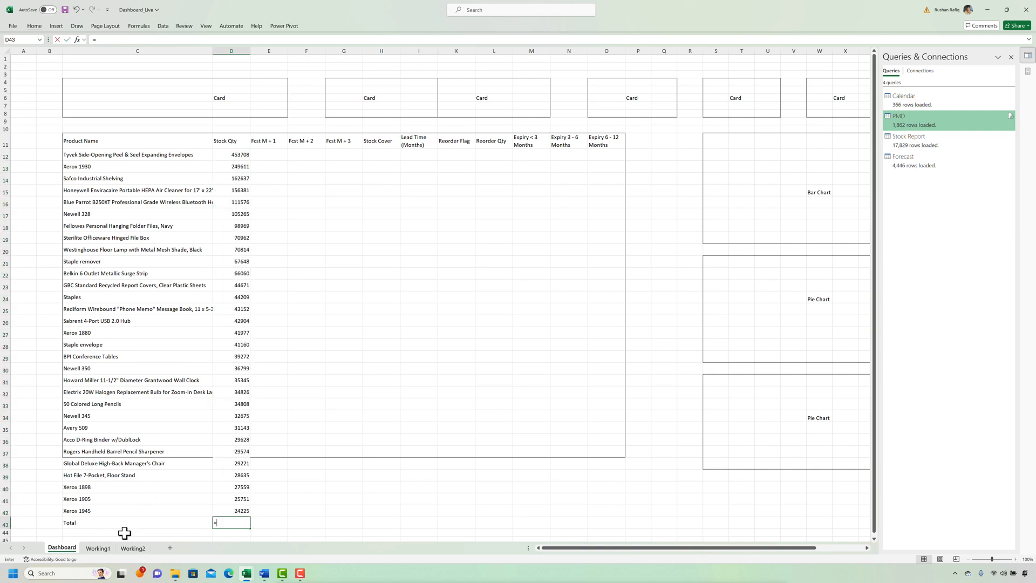
key(ctrl+Page_Down)
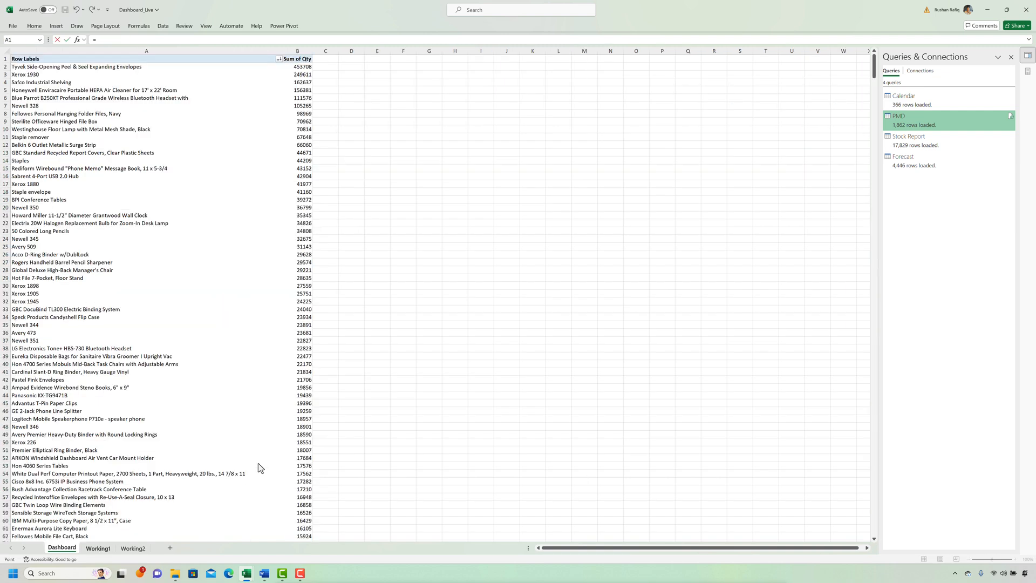
key(ctrl+Left)
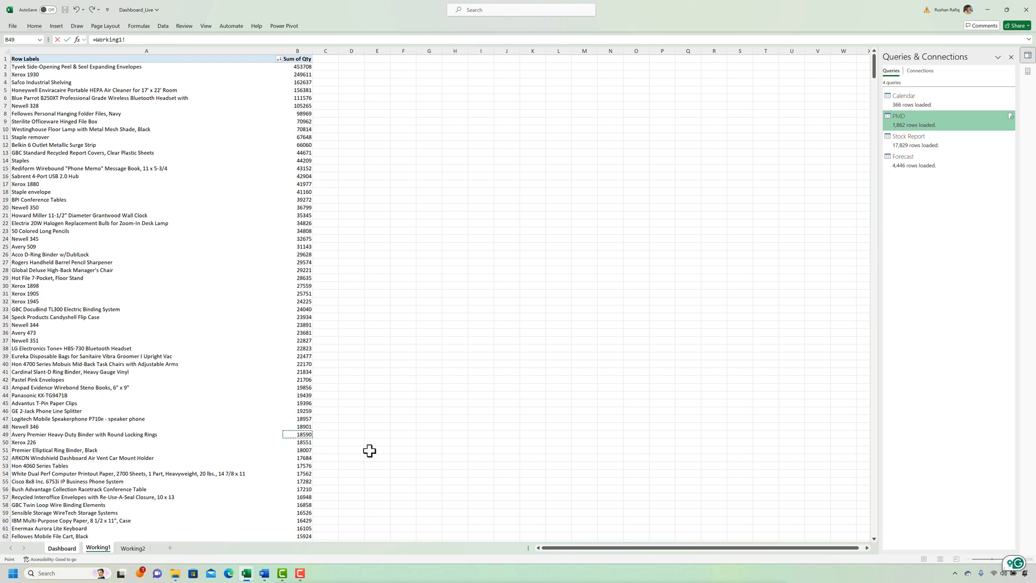
key(ctrl+Down)
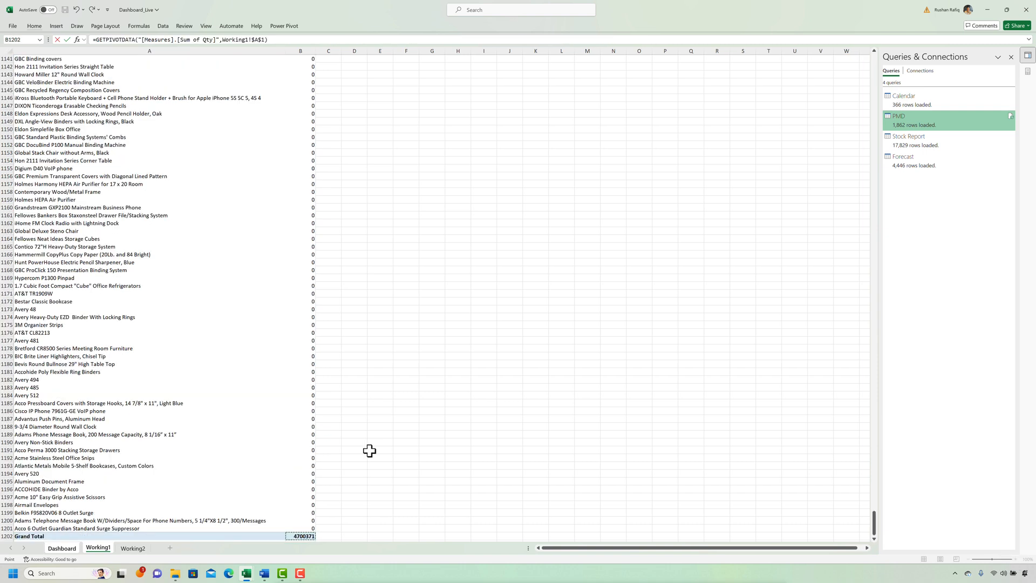
key(Return)
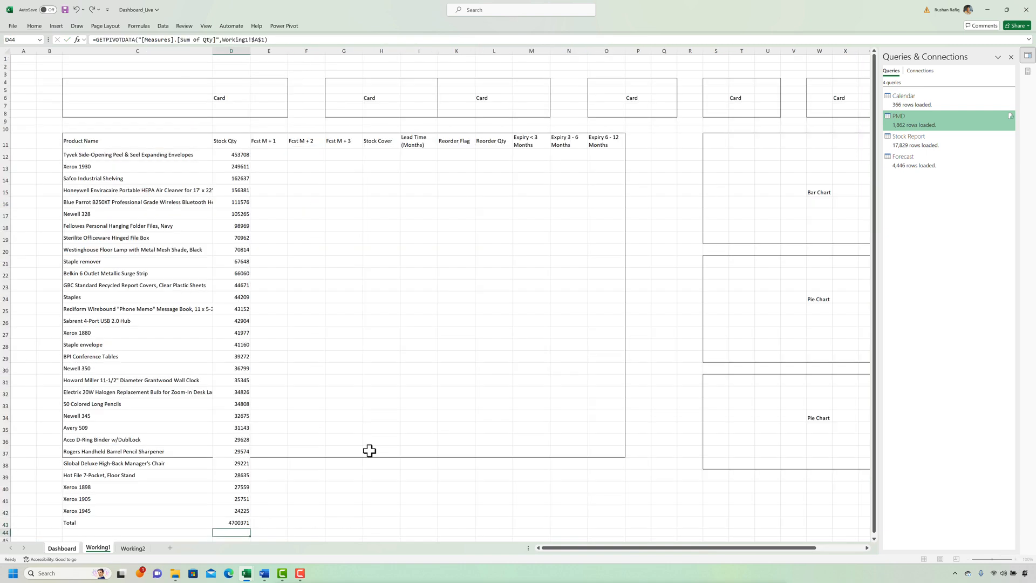
click(227, 429)
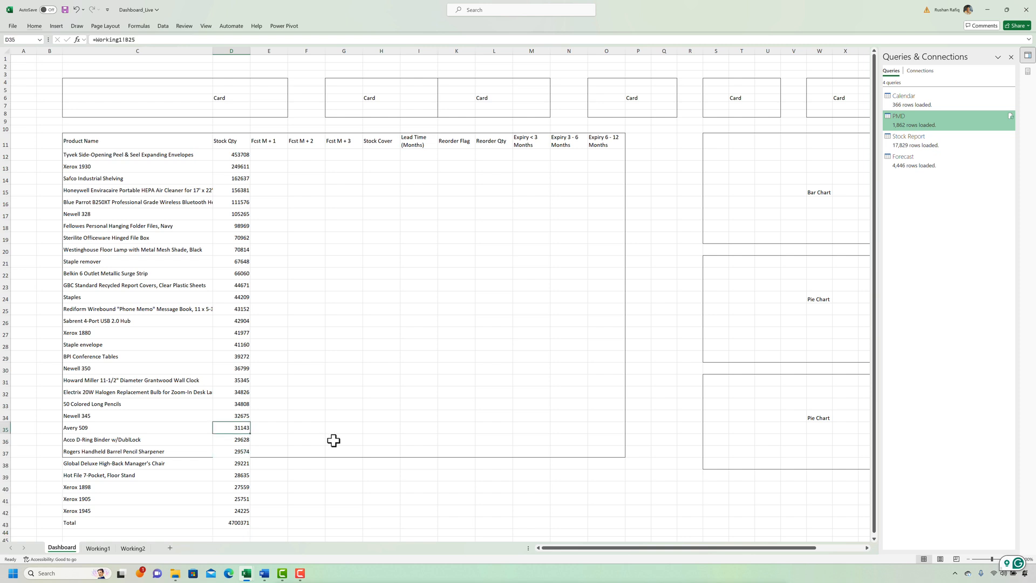
key(ctrl+s)
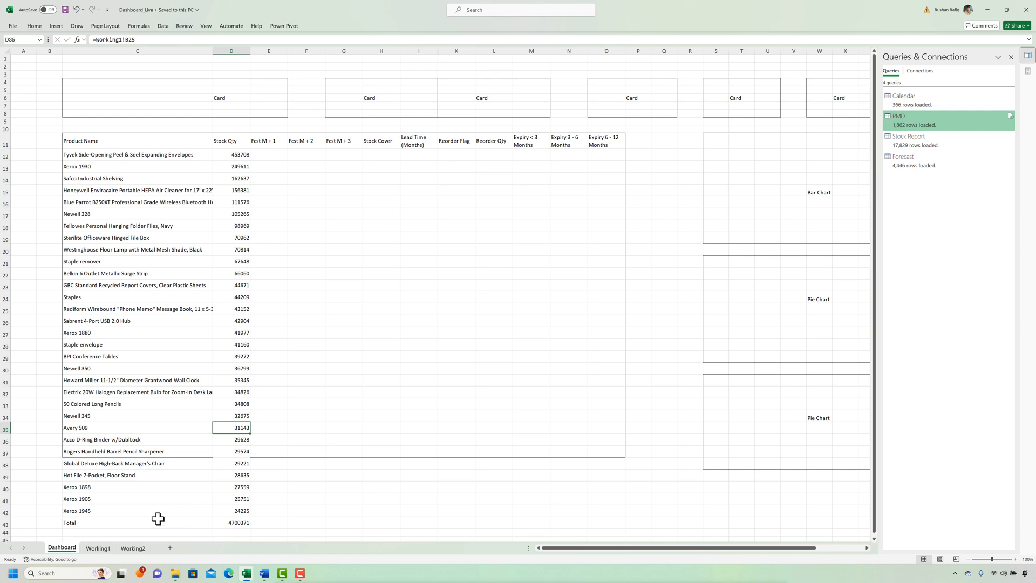
Create a new Power Pivot measure from the Working1 PivotTable
click(98, 548)
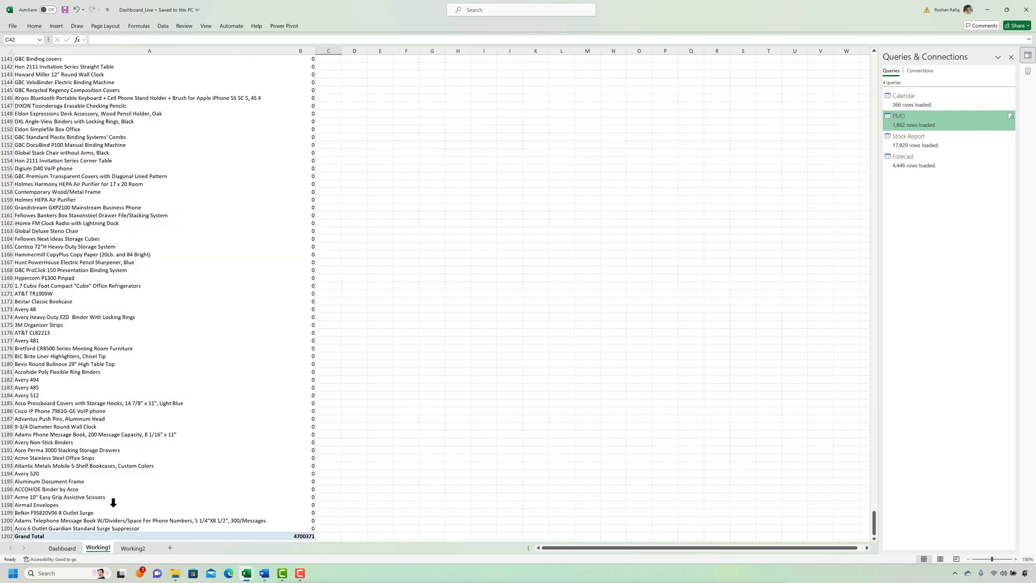
click(312, 153)
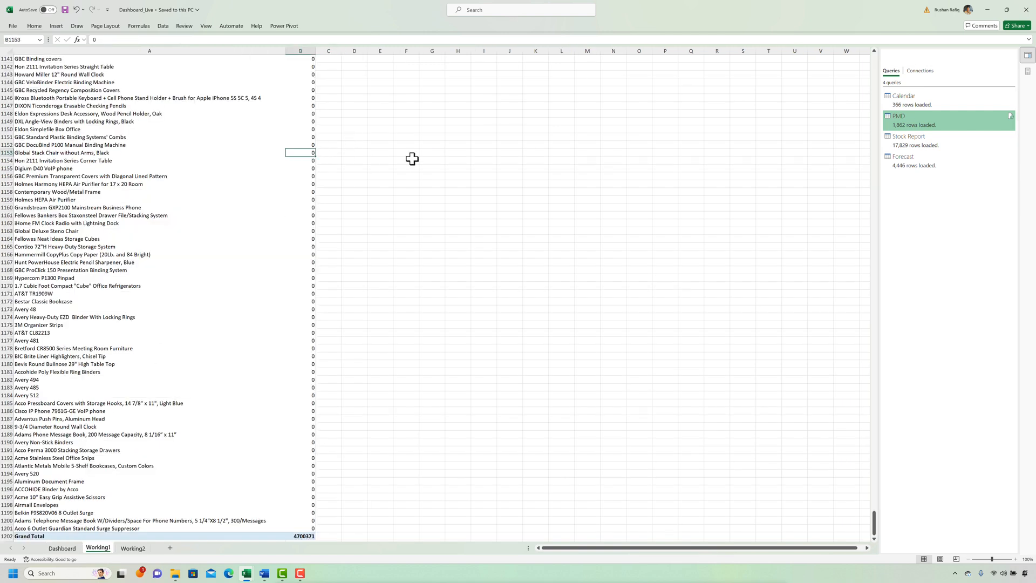
key(ctrl+Up)
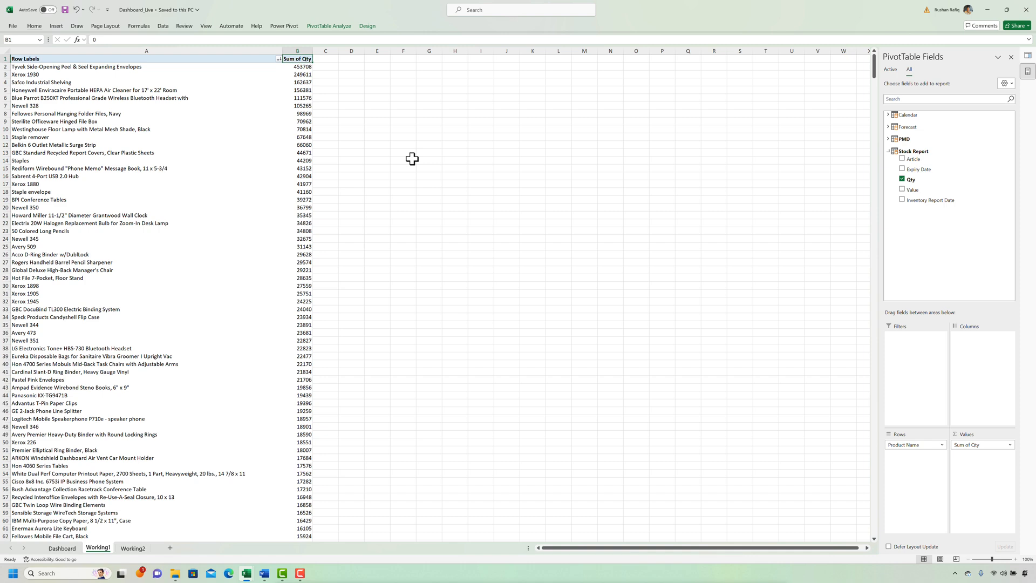
key(Right)
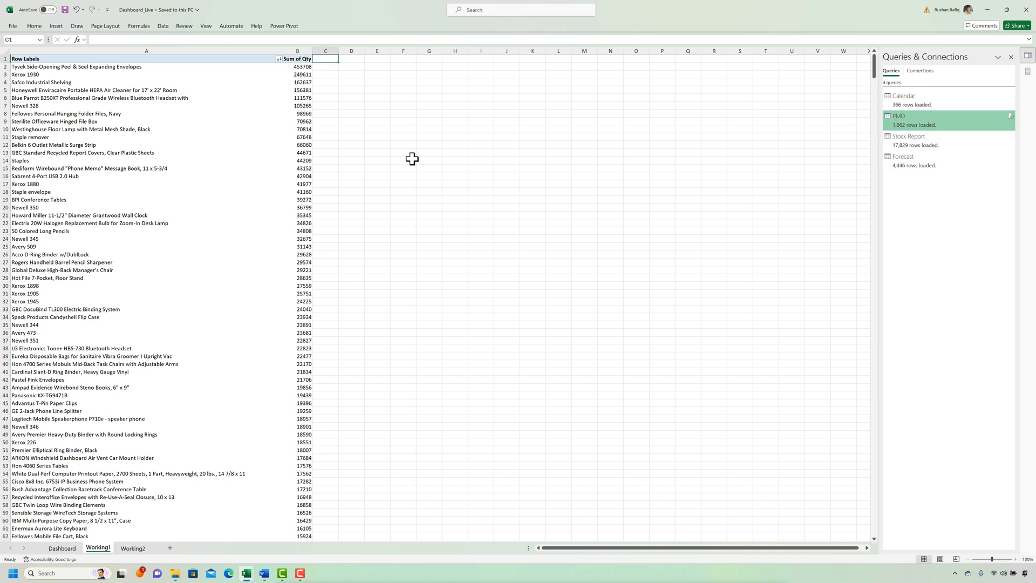
click(413, 159)
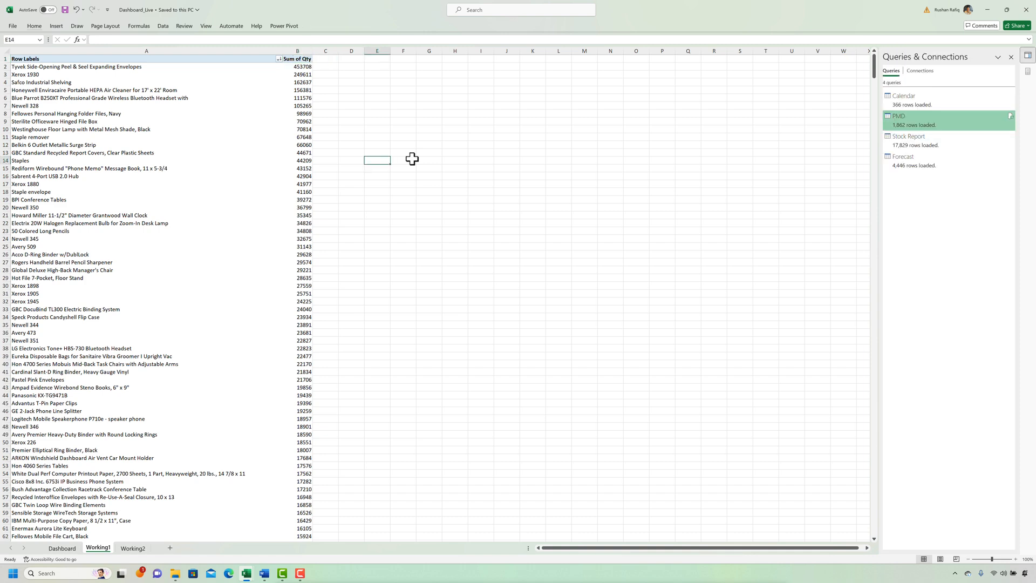
click(295, 130)
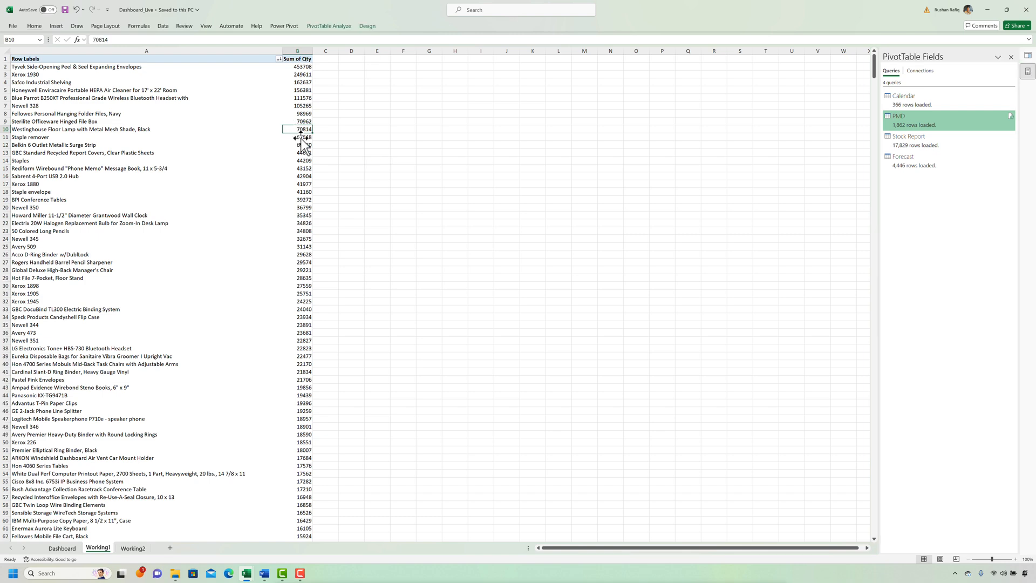
click(330, 27)
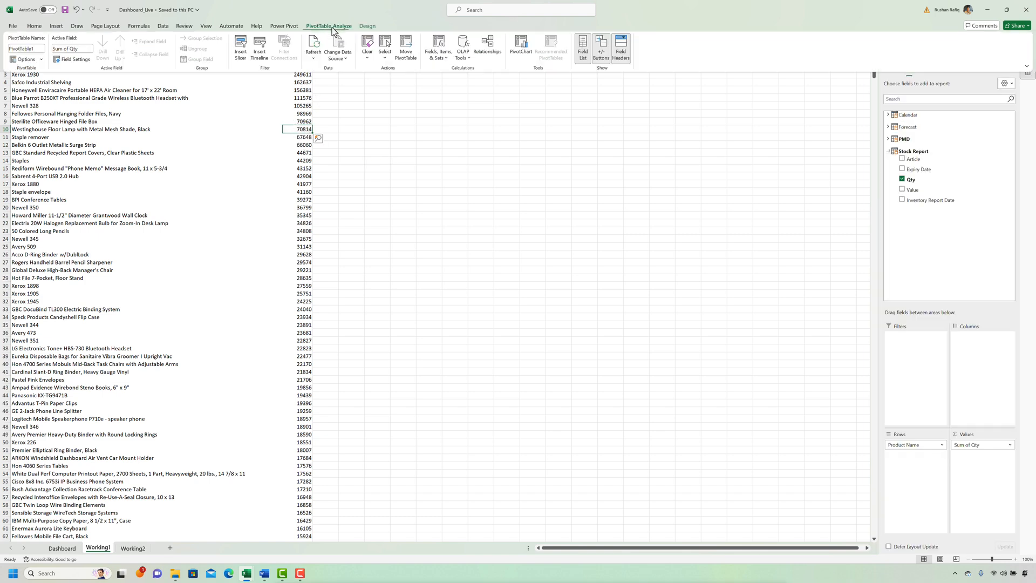
click(283, 27)
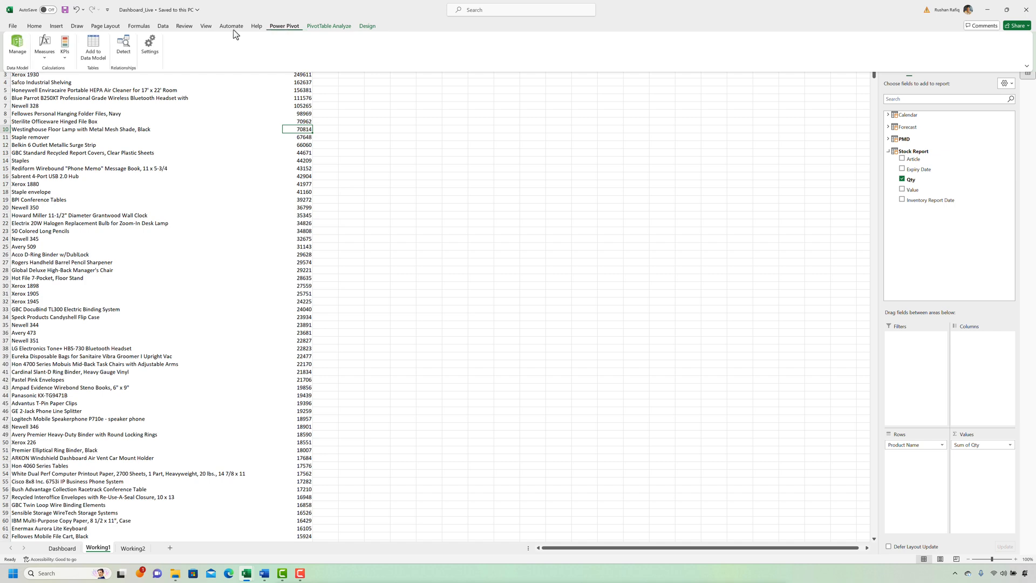
click(46, 60)
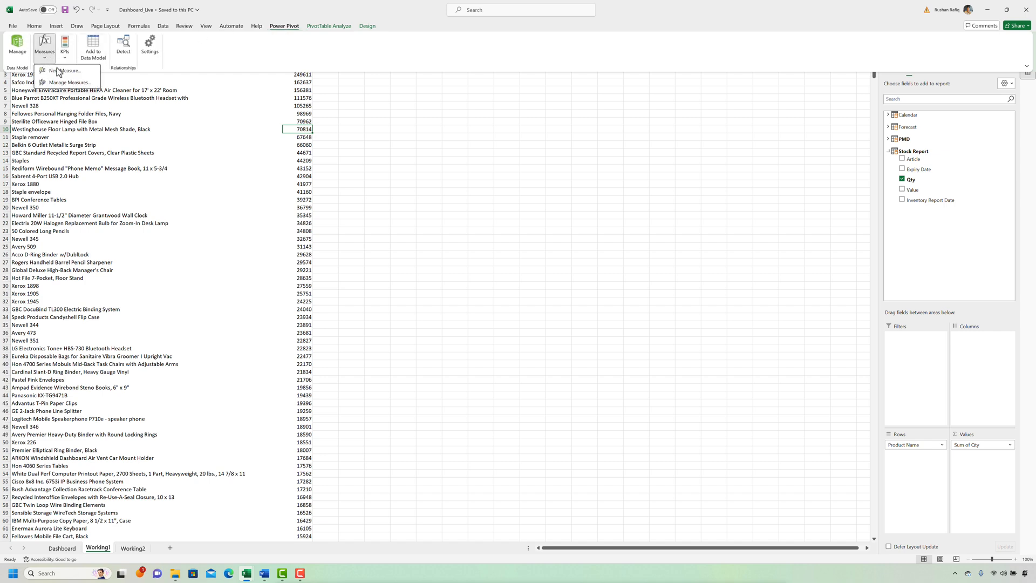
click(286, 128)
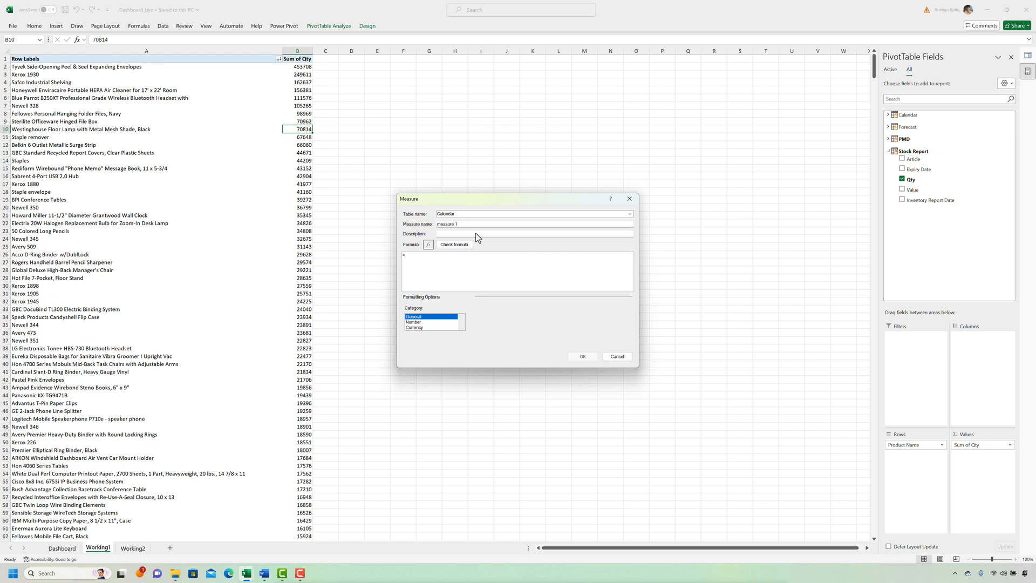
Name the measure Fcst M+1, enlarge the measure dialog, and assign the measure to the PMD table
text(Fcst M+1)
drag(462, 224, 200, 78)
click(438, 265)
drag(325, 87, 526, 200)
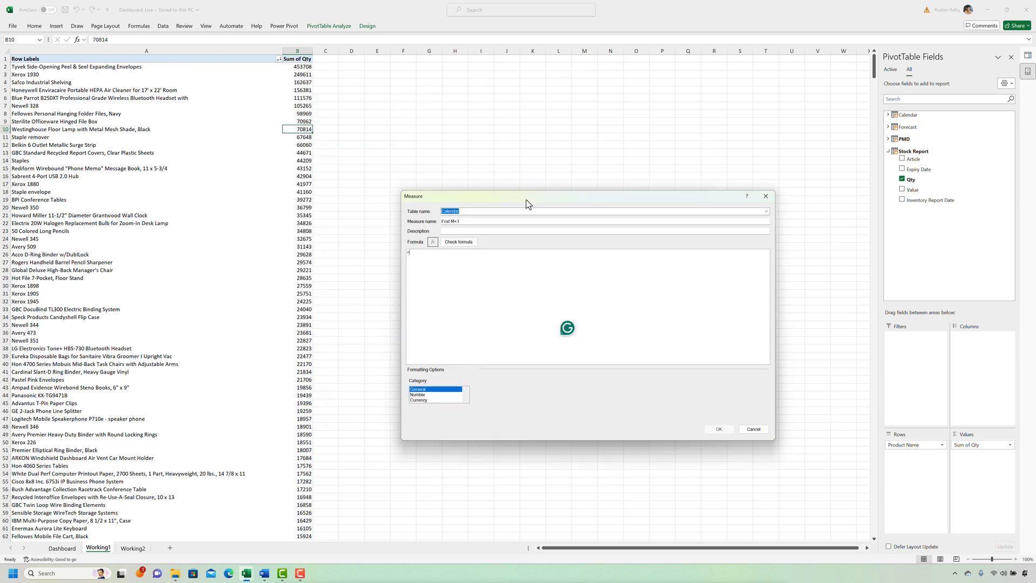
drag(401, 191, 301, 125)
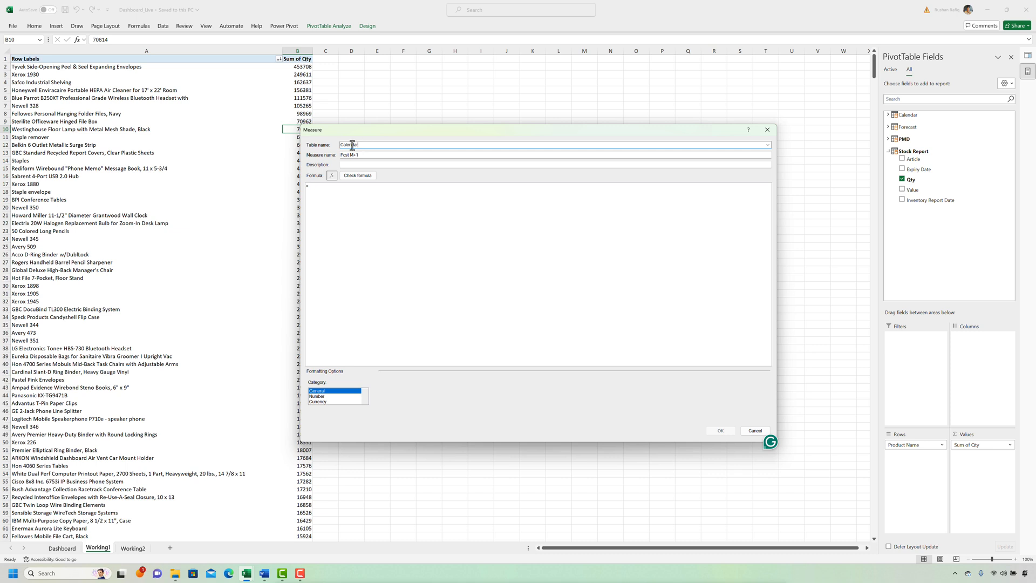
click(767, 144)
click(386, 162)
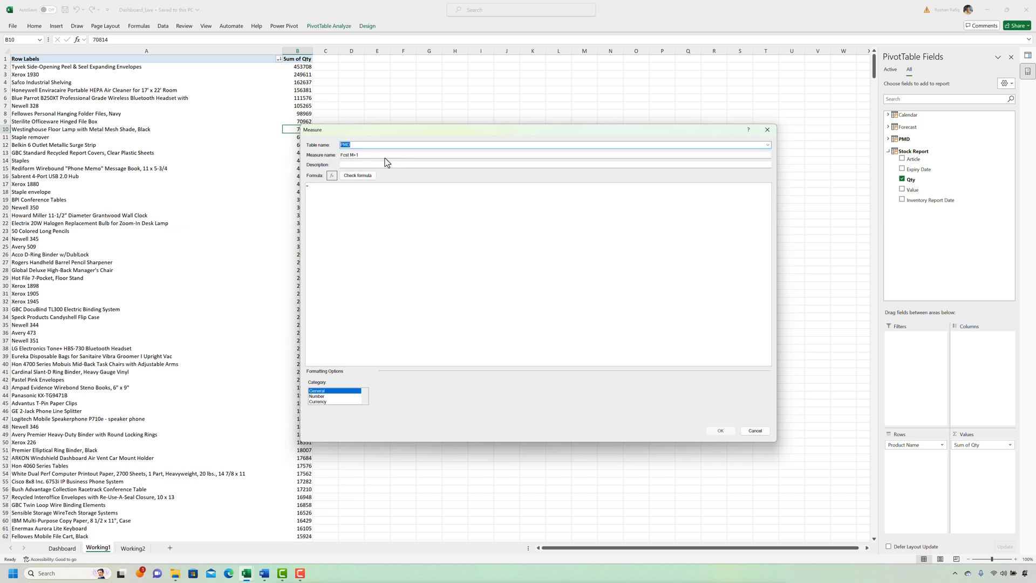
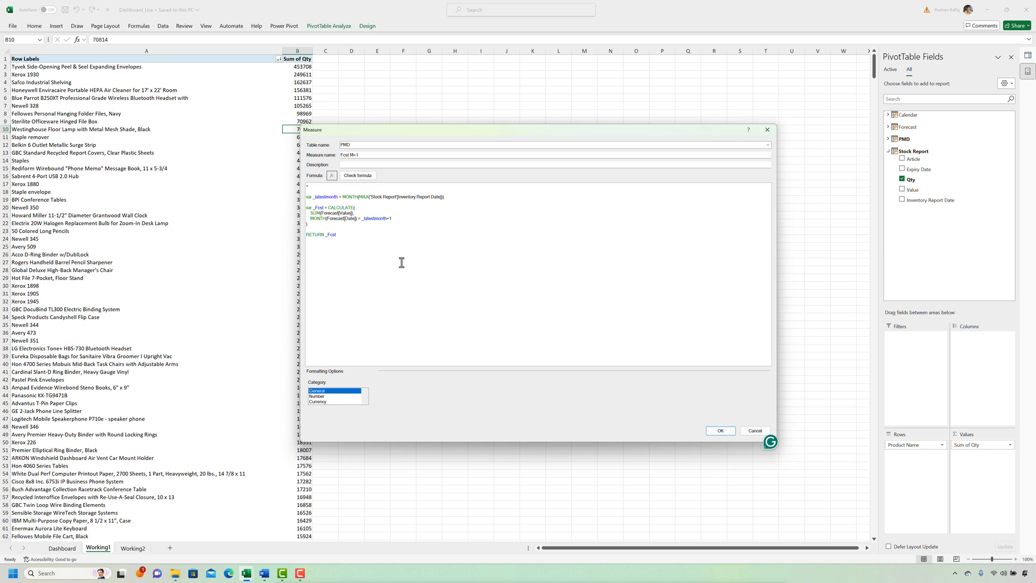
Check the Fcst M+1 formula and save the measure as a decimal number with one decimal place and a thousands separator
click(360, 175)
click(333, 396)
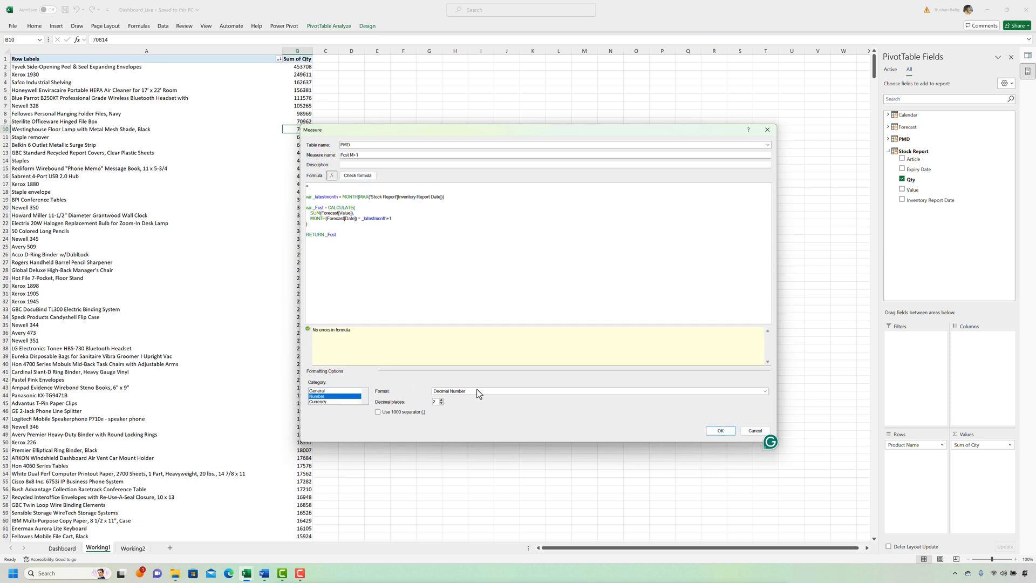
click(477, 390)
click(454, 398)
click(726, 431)
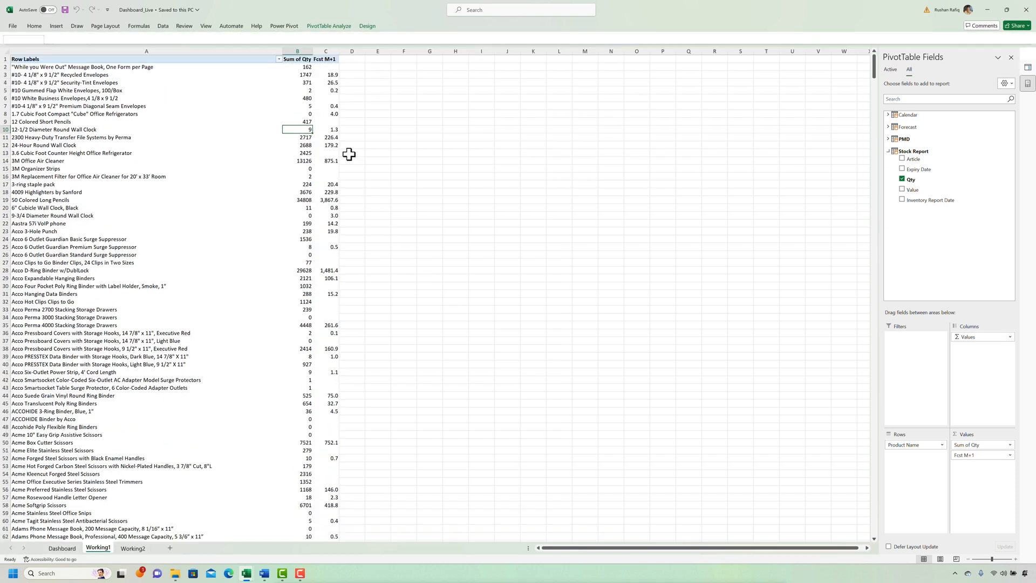
Create another PMD measure by pasting the forecast formula and changing its month filter to _latestmonth+2
click(326, 106)
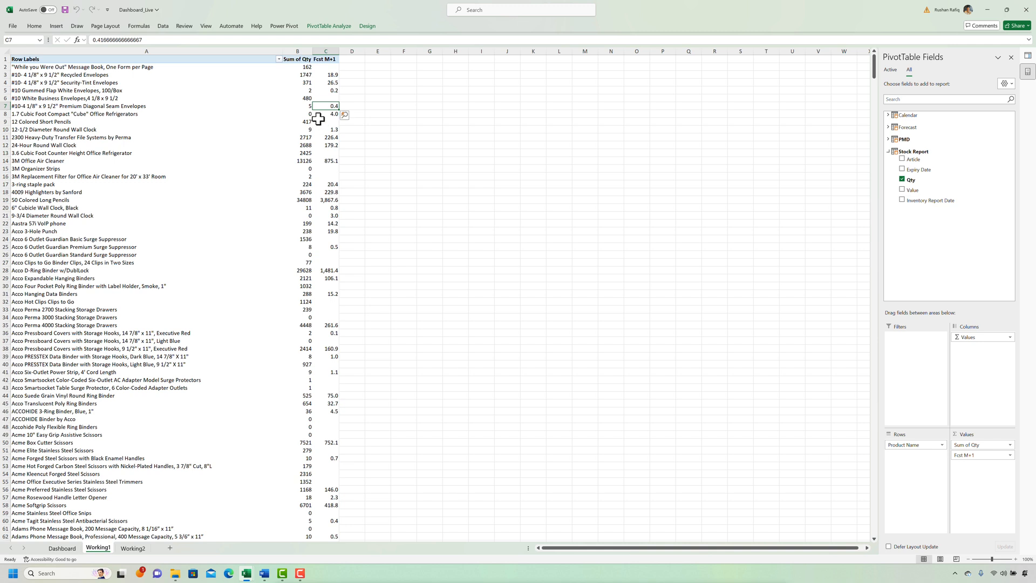
click(312, 115)
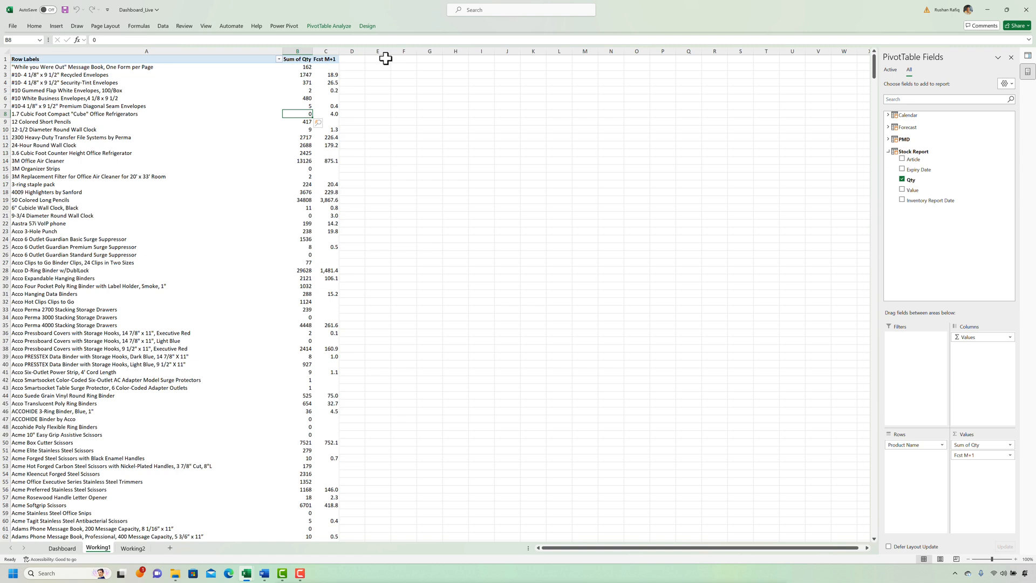
click(303, 74)
click(284, 26)
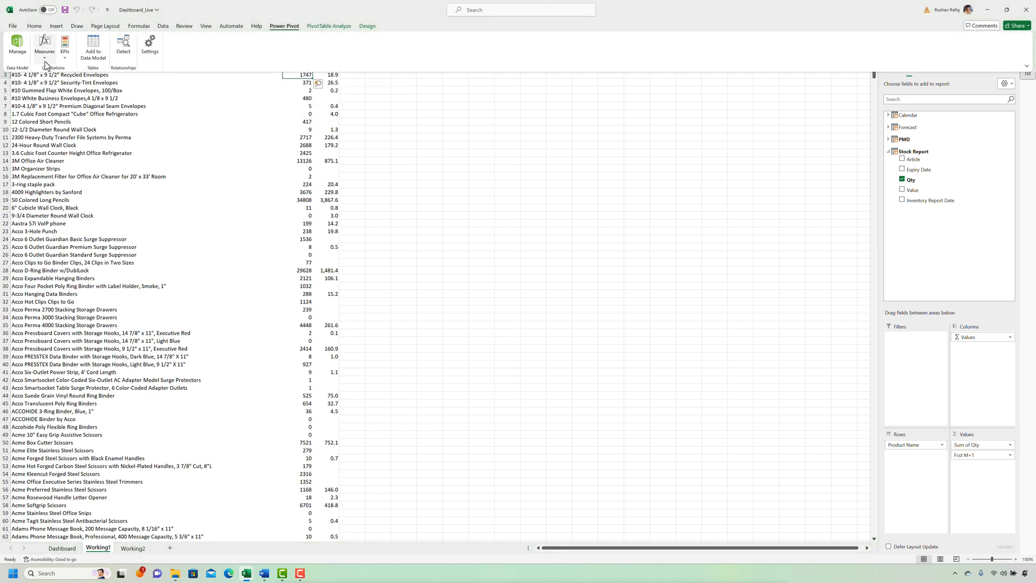
click(44, 48)
click(64, 71)
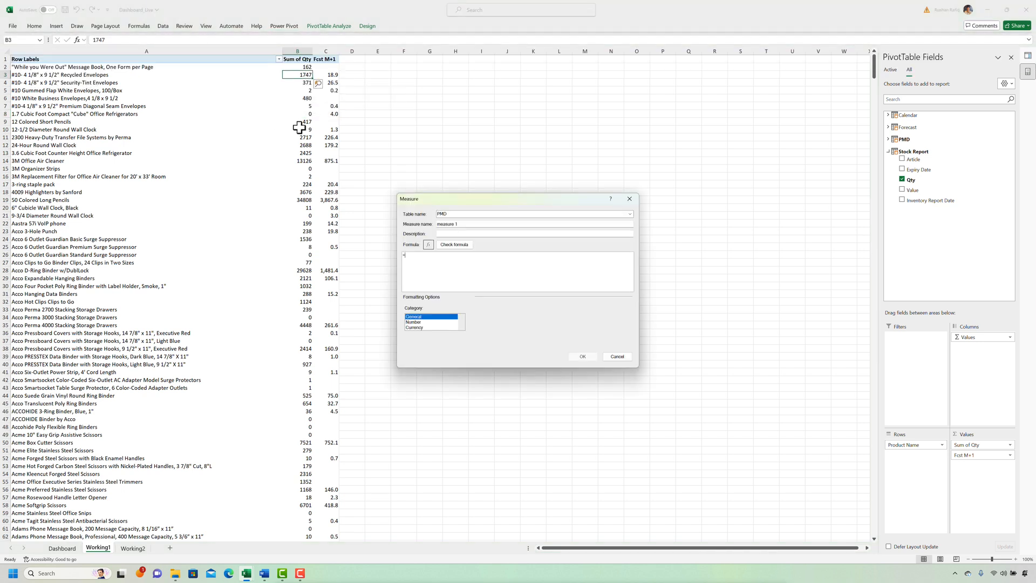
key(ctrl+v)
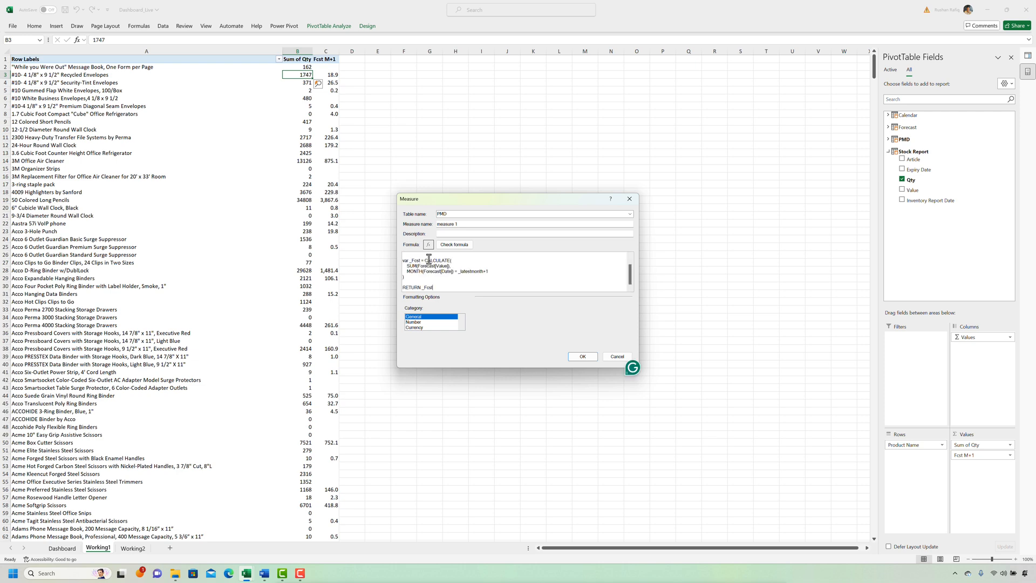
drag(398, 193, 260, 117)
click(371, 205)
key(BackSpace)
text(2)
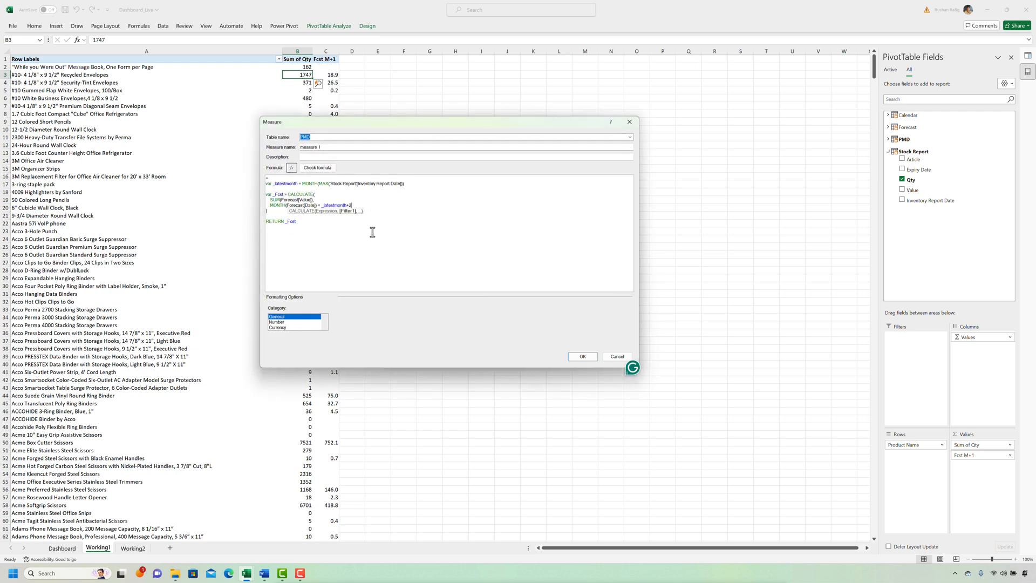
Check the formula, name the measure Fcst M+2, and save it as a decimal number with one decimal place and a thousands separator
click(381, 267)
click(317, 167)
drag(322, 147, 290, 146)
text(Fcst M+)
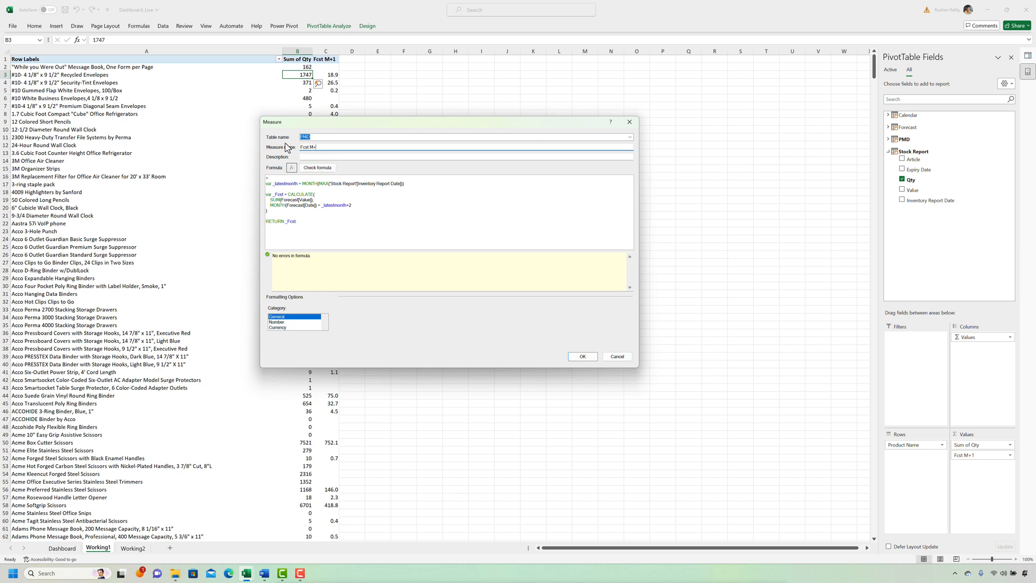
text(2)
click(292, 322)
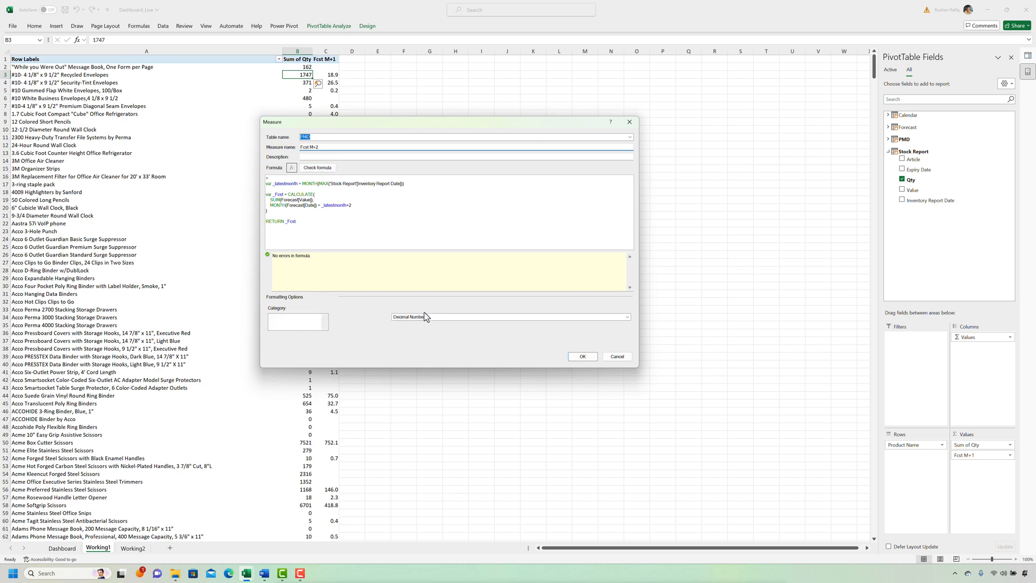
click(425, 316)
click(407, 351)
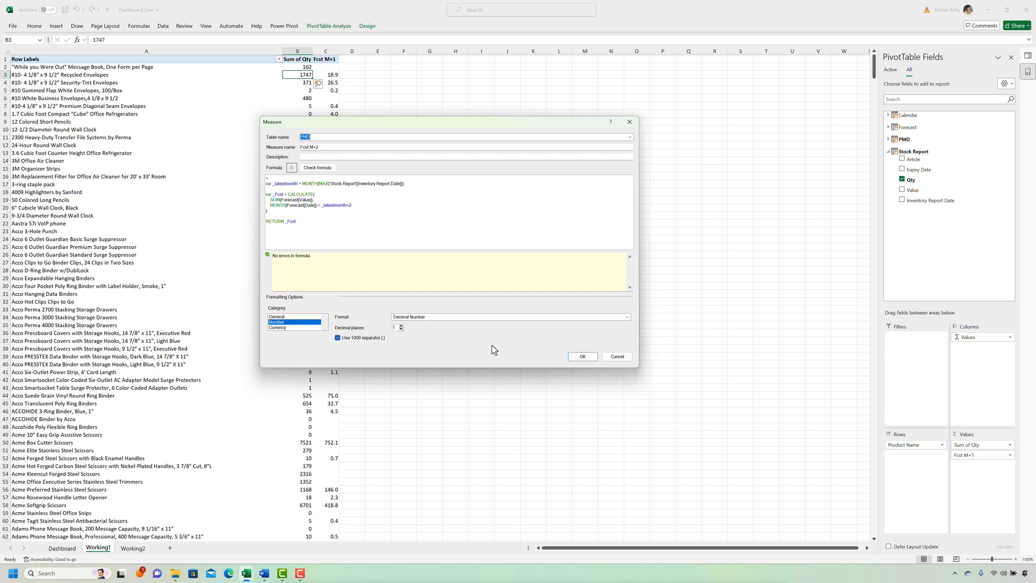
key(Return)
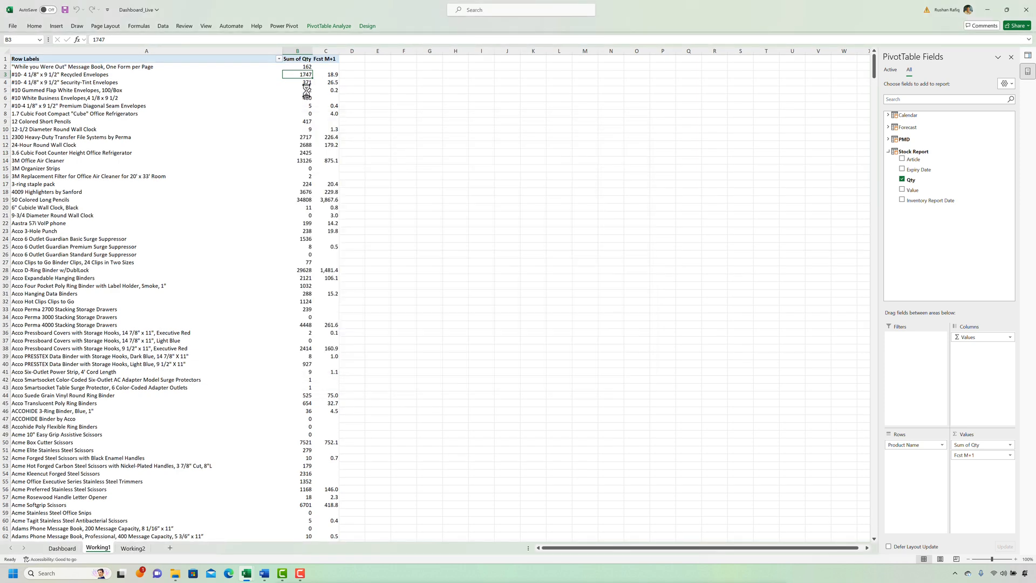
Create a third PMD measure named Fcst M+3 and paste the forecast formula into it
click(285, 26)
click(44, 50)
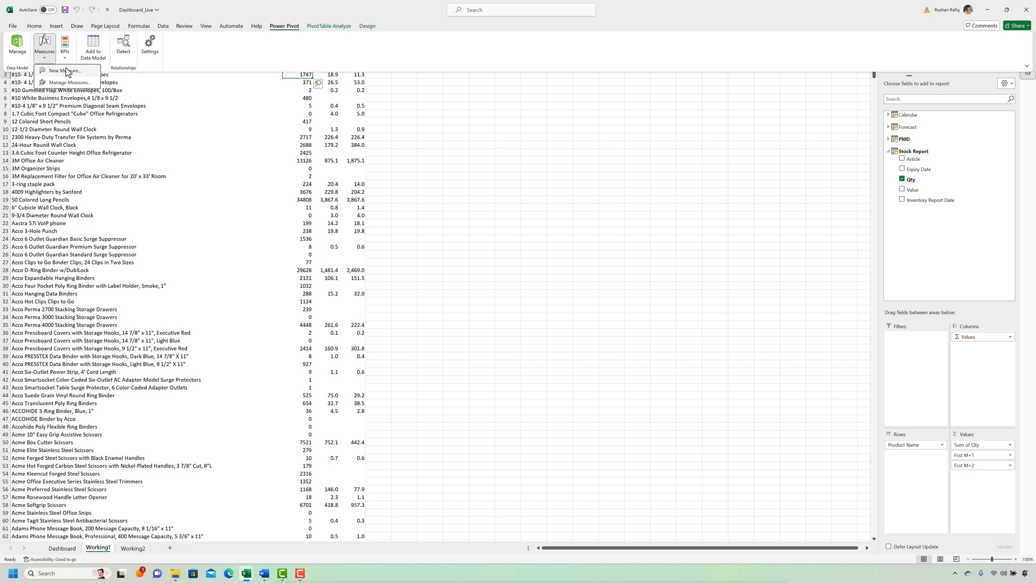
click(66, 71)
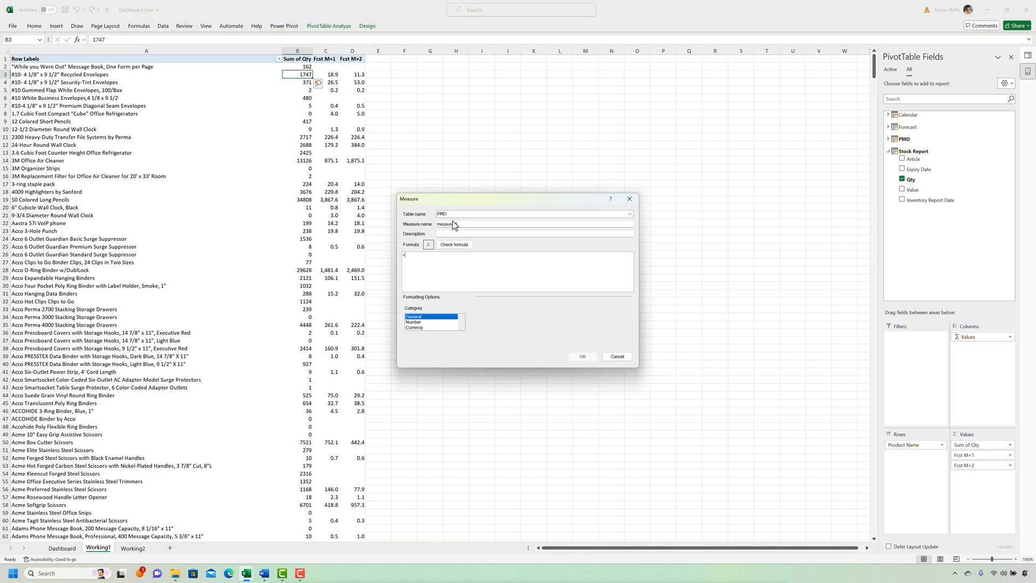
text(Fcst M+3)
click(453, 262)
key(ctrl+v)
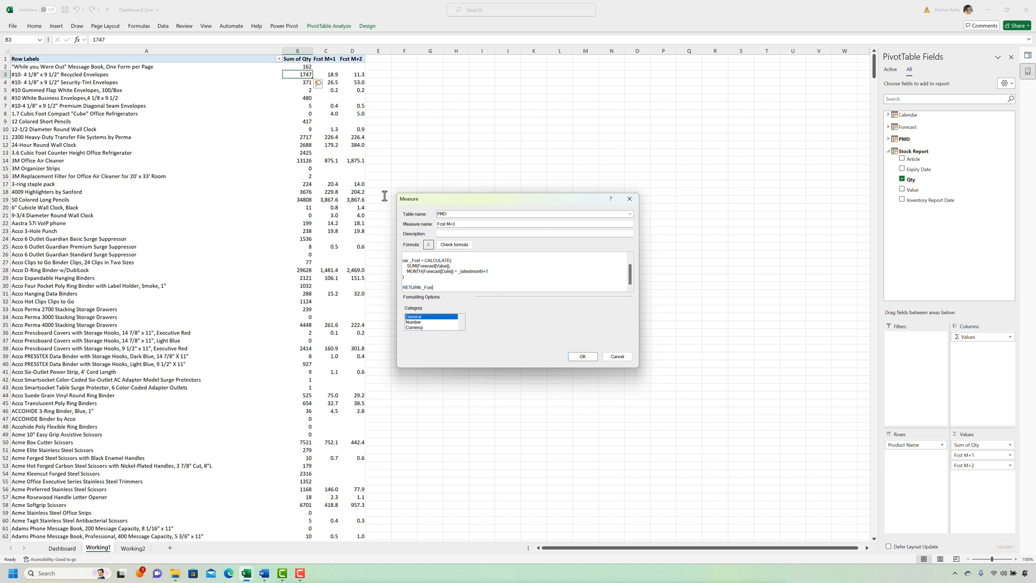
Change the month filter to _latestmonth+3 and save Fcst M+3 as a decimal number with one decimal place and a thousands separator
drag(397, 194, 270, 102)
click(363, 191)
key(BackSpace)
text(3)
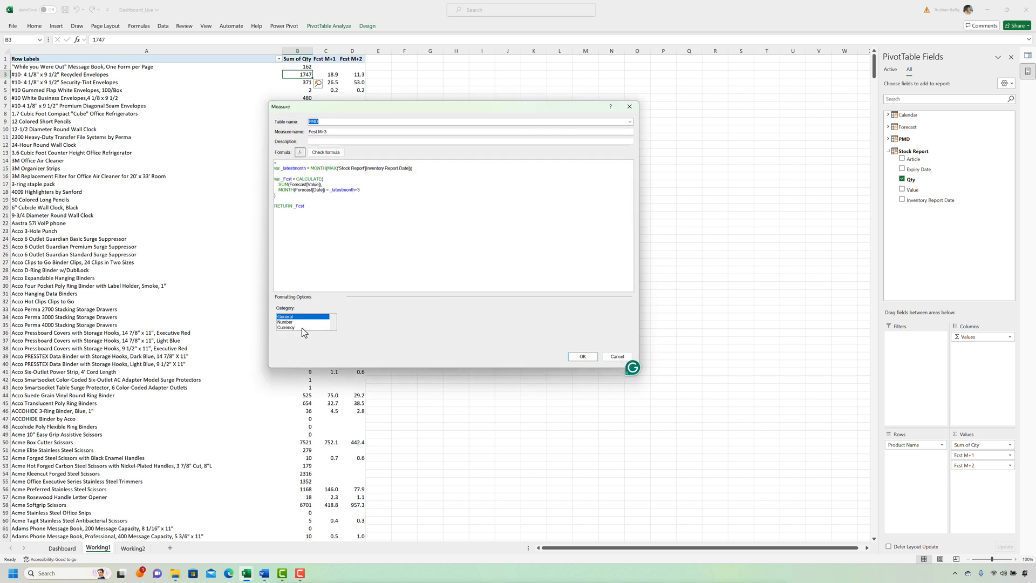
click(294, 322)
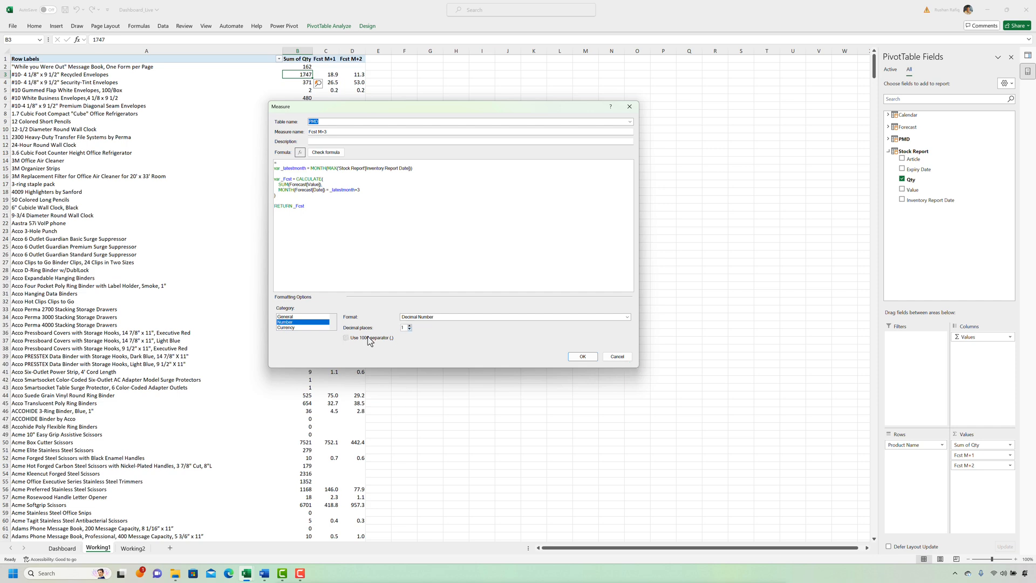
click(582, 356)
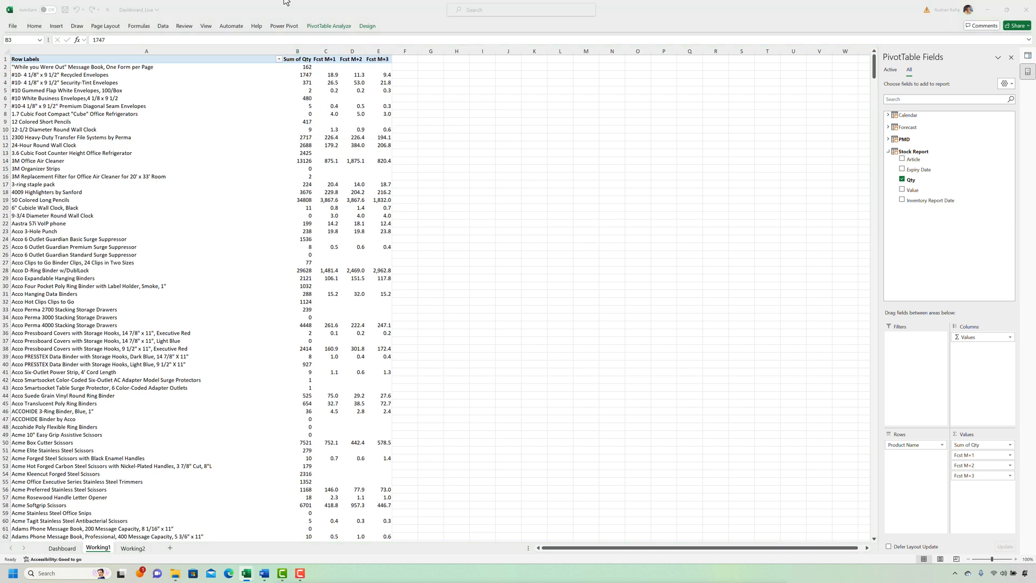
Sort the Working1 PivotTable by Sum of Qty from largest to smallest
click(302, 97)
right_click(300, 82)
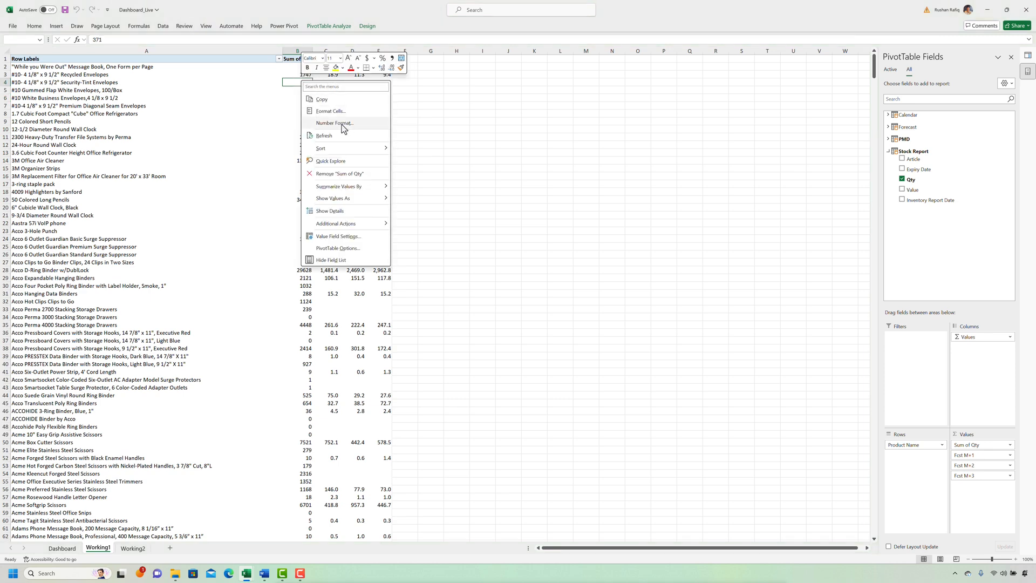
mouse_move(348, 148)
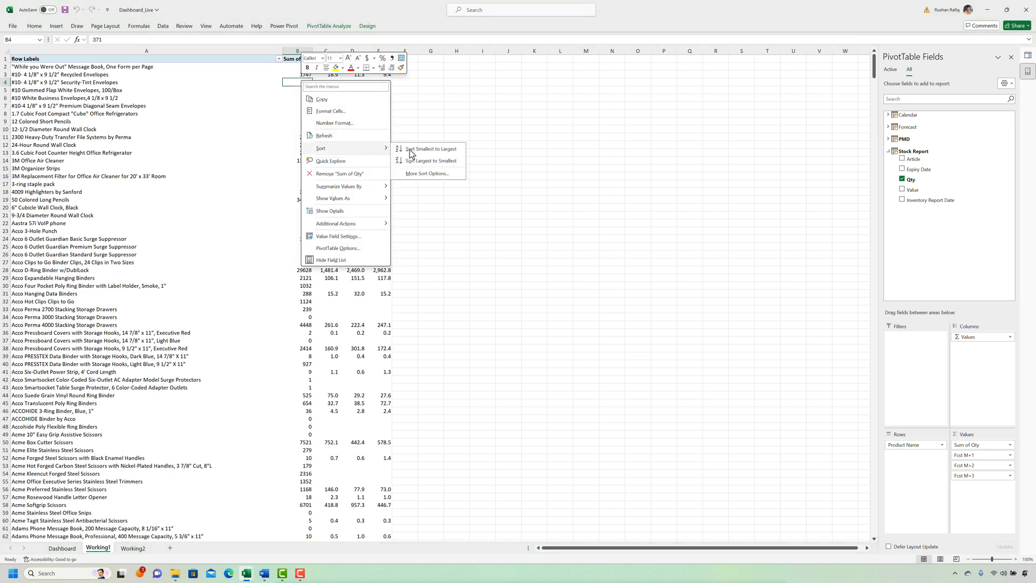
click(430, 161)
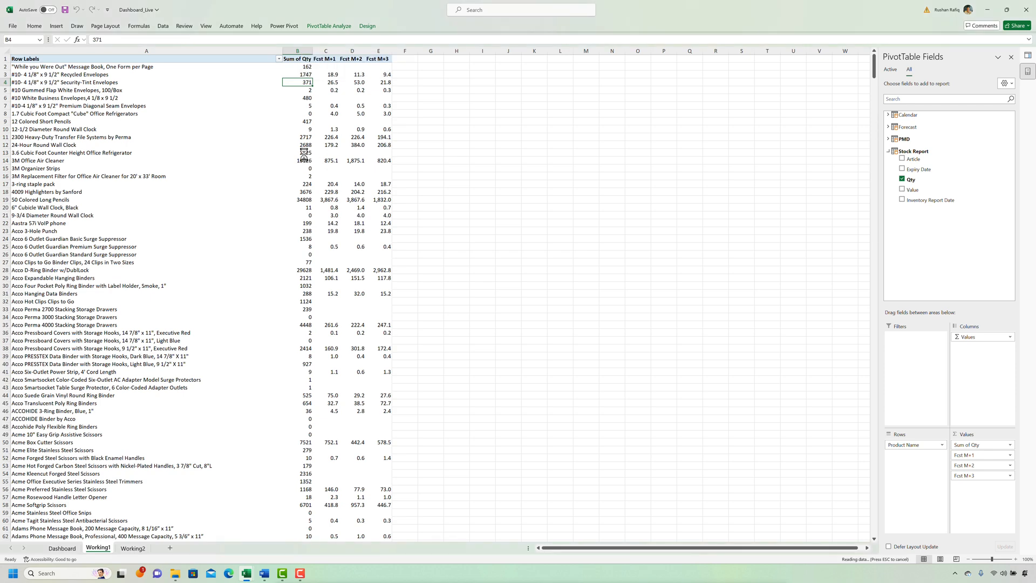
Copy the Dashboard's Stock Qty formulas for all listed products, excluding Total, into the Fcst M + 1, M + 2 and M + 3 columns
click(324, 106)
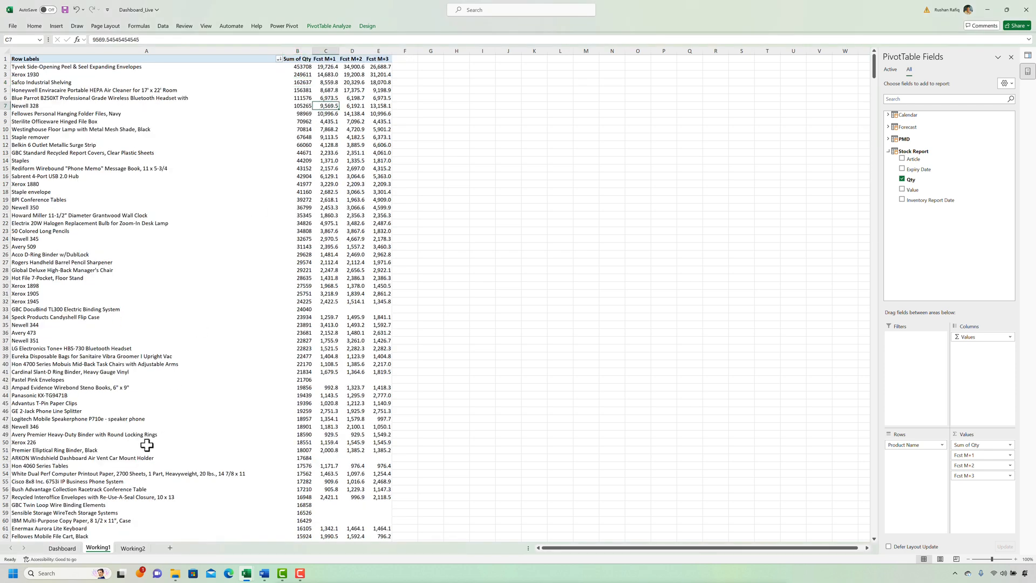
click(62, 547)
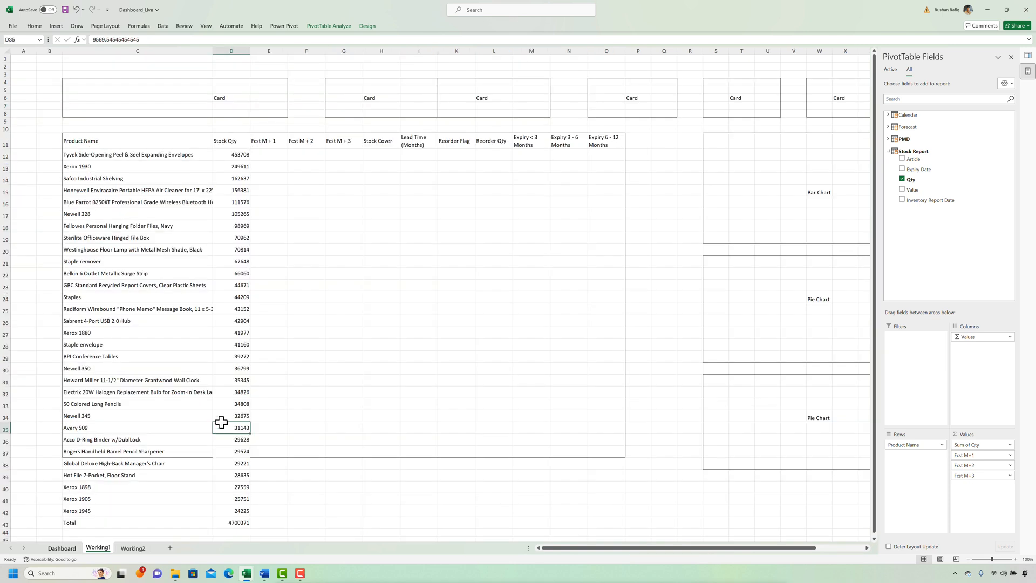
drag(240, 158, 245, 507)
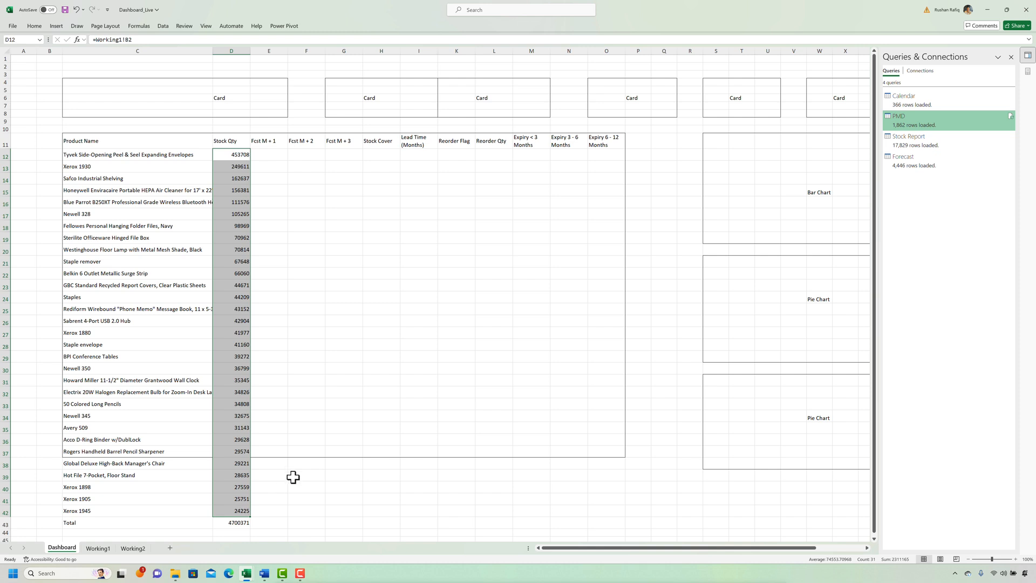
key(ctrl+c)
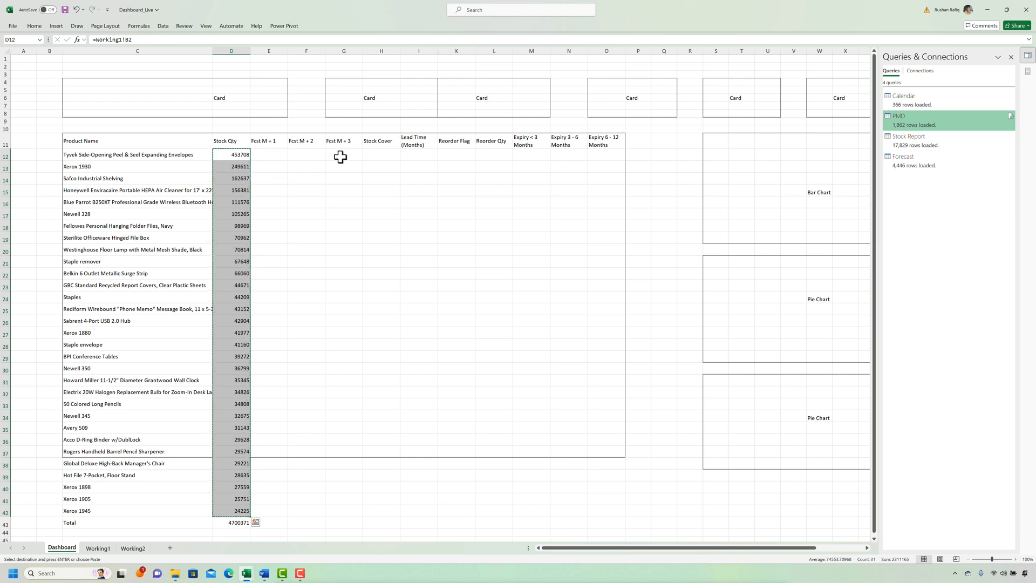
drag(269, 155, 345, 156)
key(Return)
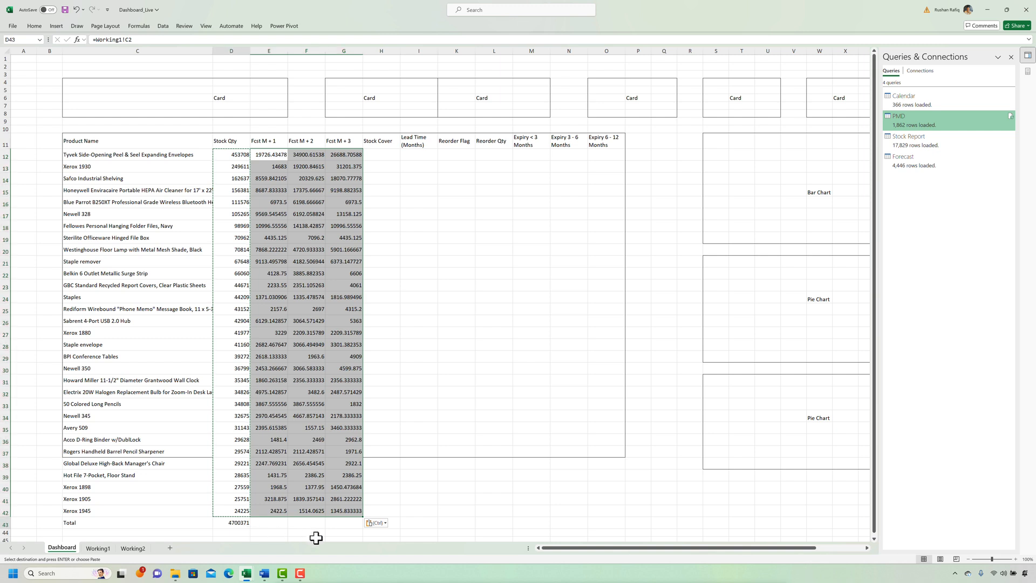
Fill the Stock Qty total formula across the three forecast columns and change the Fcst M + 1 total to reference the Fcst M+1 measure
click(240, 522)
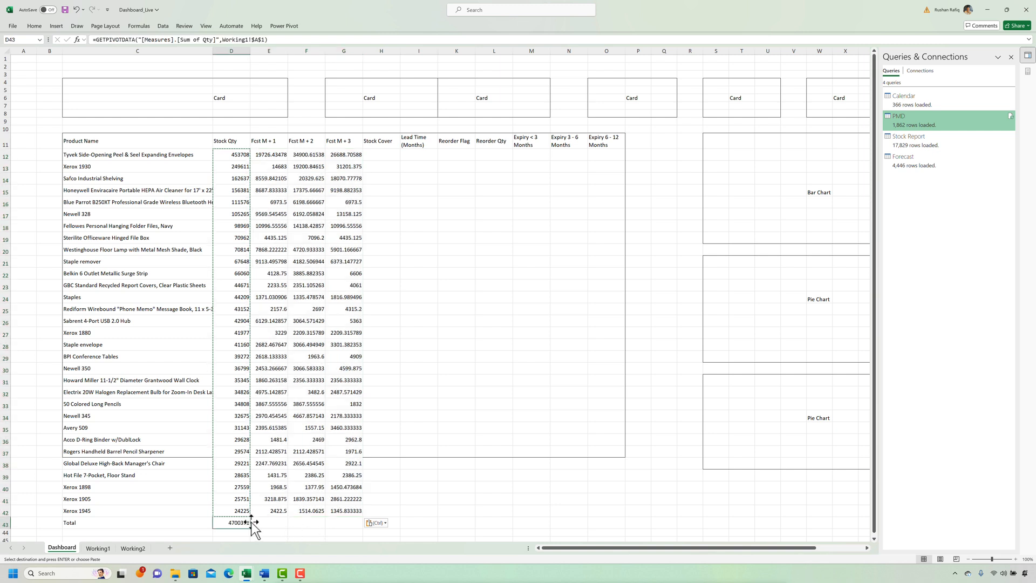
drag(252, 524, 361, 522)
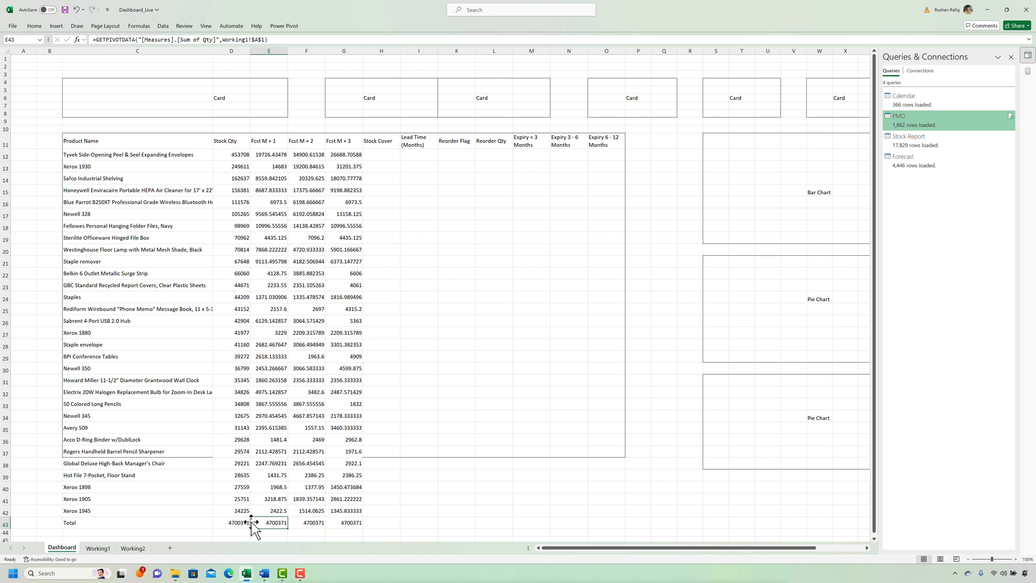
click(212, 42)
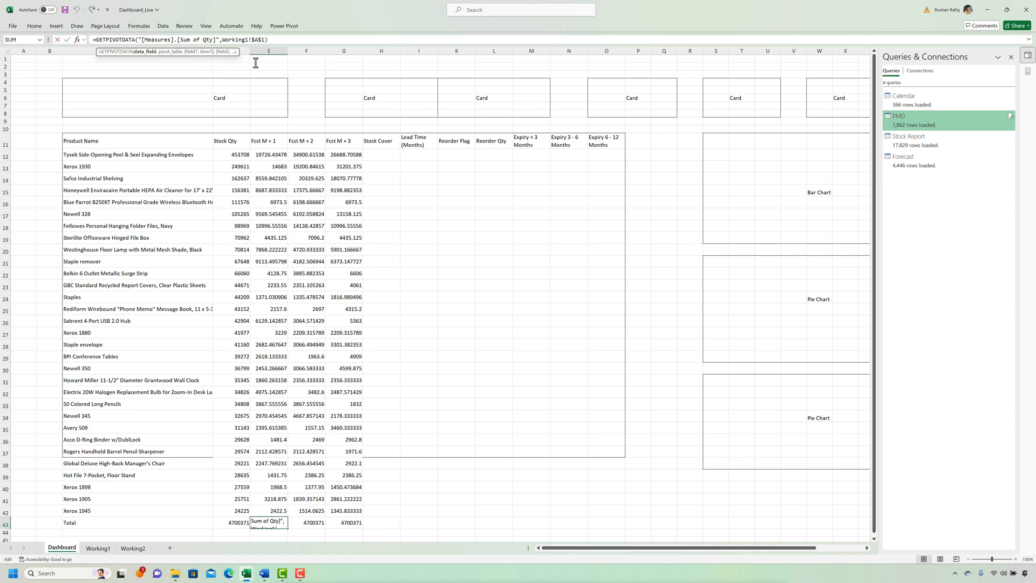
key(ctrl+shift+Left)
key(ctrl+shift+Left)
text(Fcst)
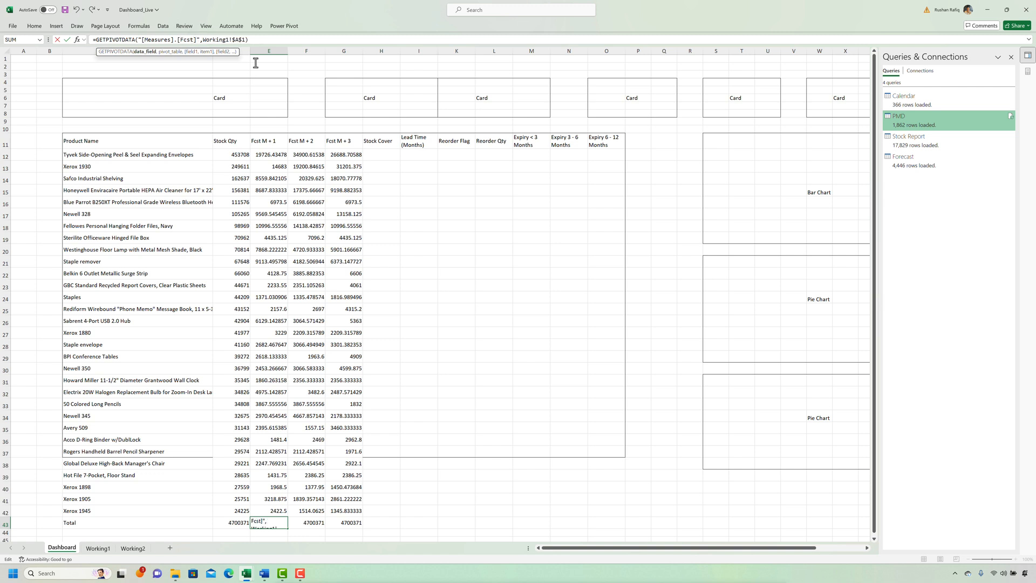
text( M + 1)
key(Return)
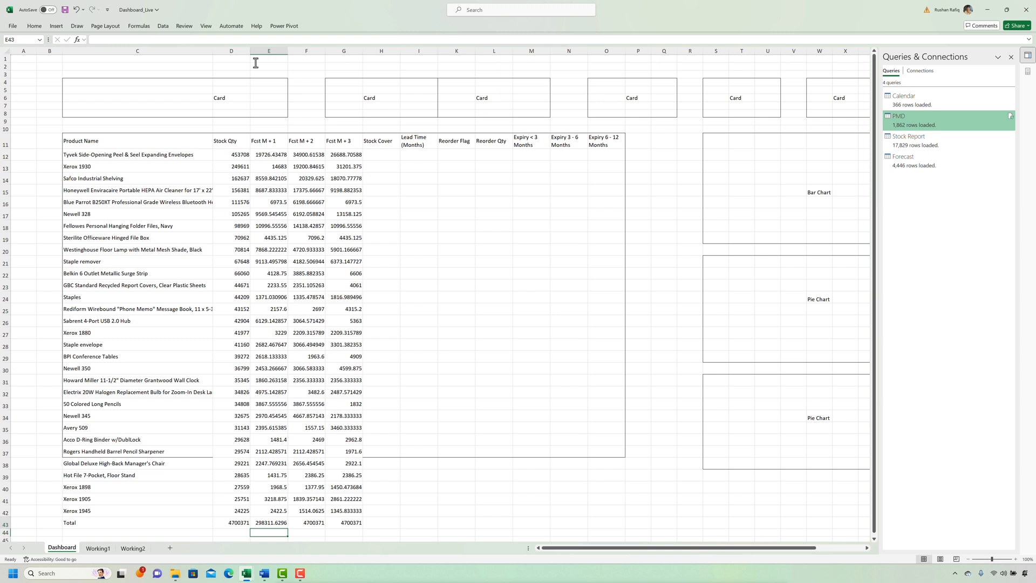
Replace Sum of Qty with the Fcst M+2 measure in the Fcst M + 2 total formula
key(Up)
key(Right)
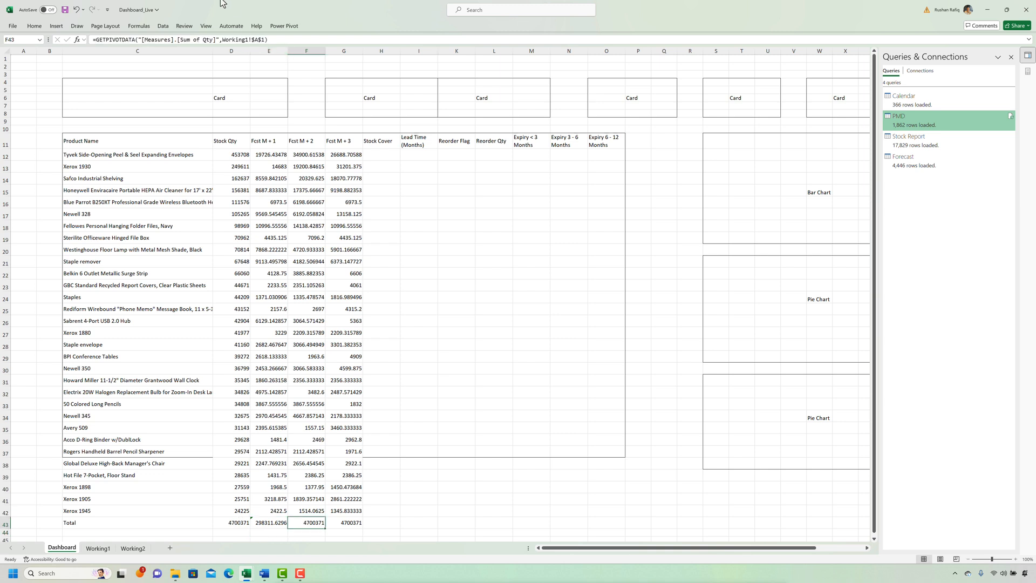
click(203, 40)
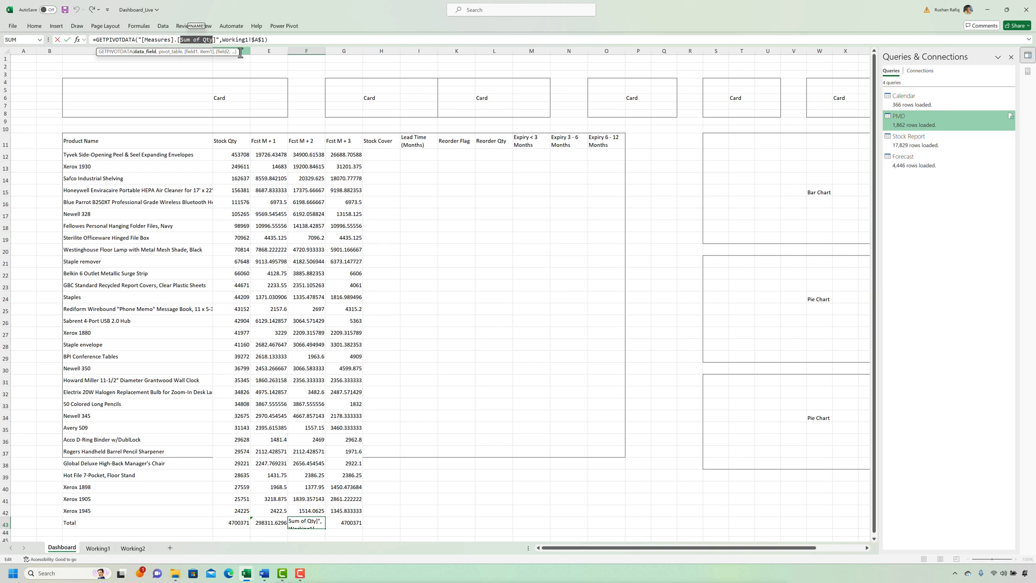
text(Fcst M )
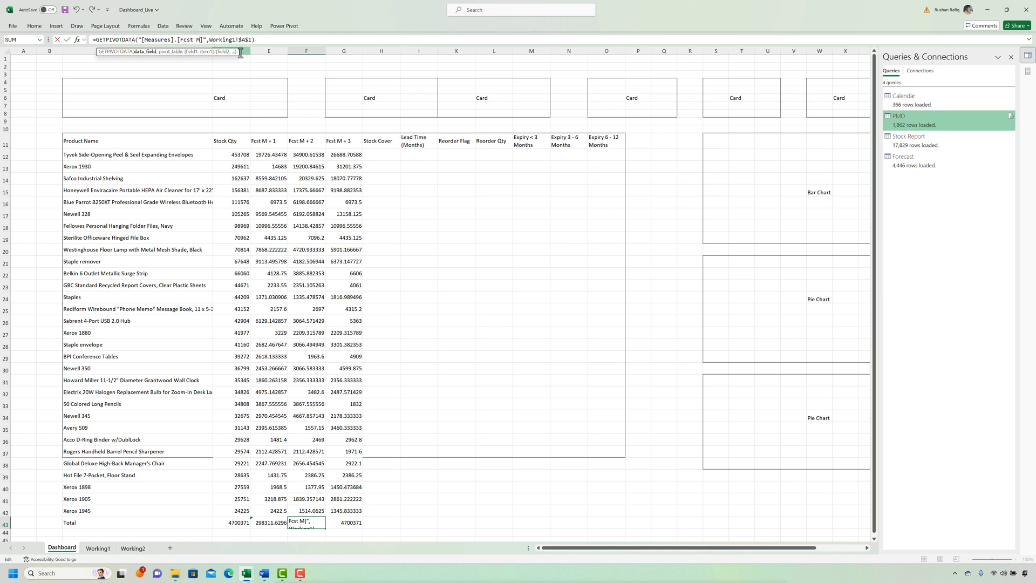
text(+ 2)
key(Return)
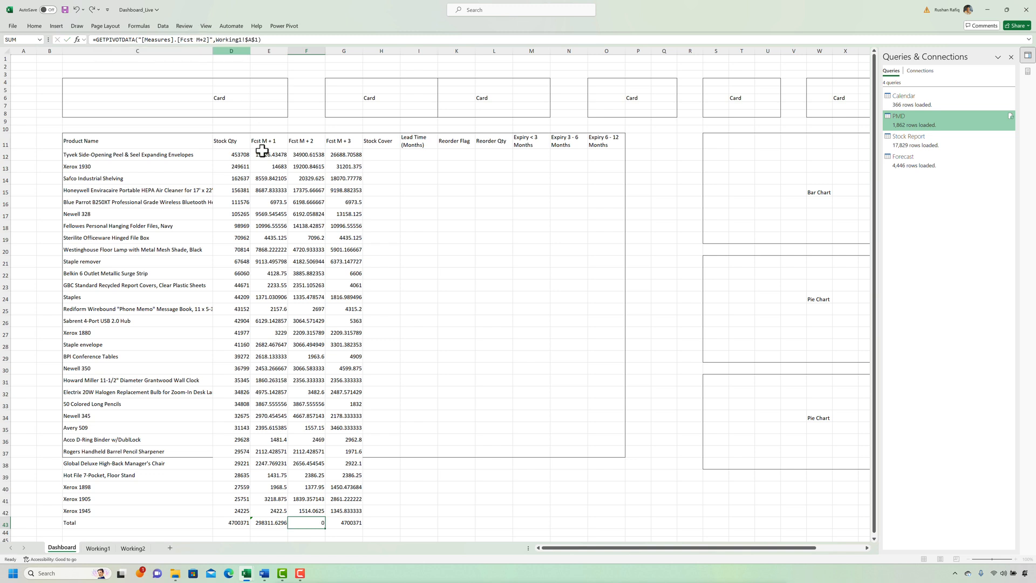
Replace Sum of Qty with the Fcst M+3 measure in the Fcst M + 3 total formula and save the workbook
click(352, 521)
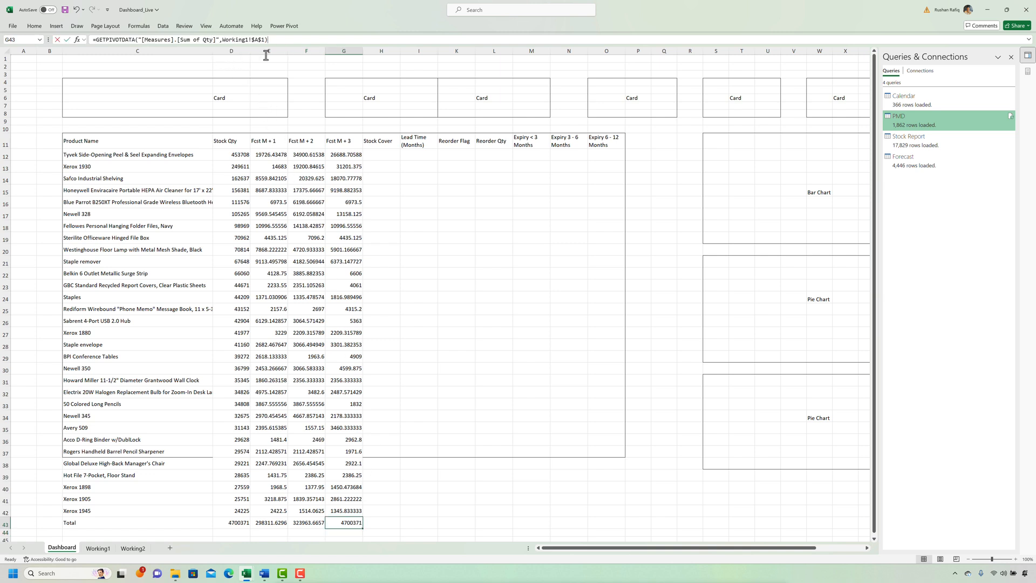
key(F2)
key(ctrl+shift+Left)
key(ctrl+shift+Left)
key(ctrl+shift+Left)
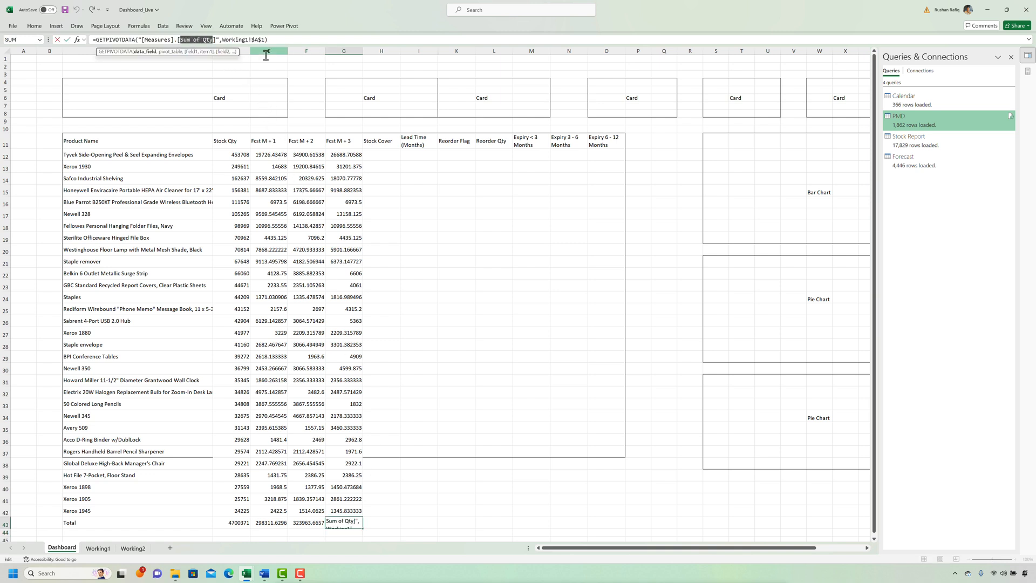
text(Fcst M)
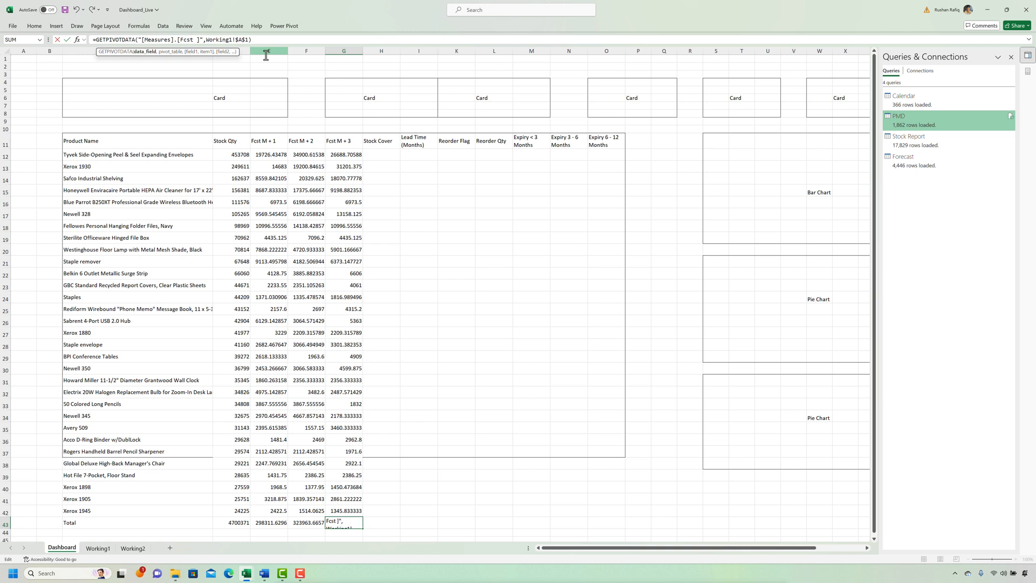
text( + 3)
key(Return)
click(322, 252)
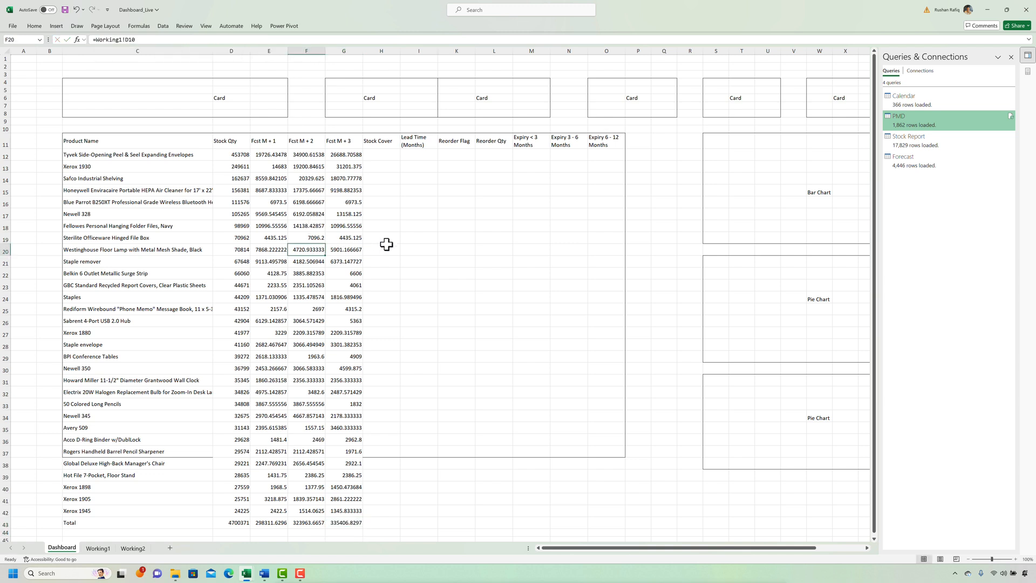
key(ctrl+s)
Calculate the first product's Stock Cover in H12 with the formula =D12/AVERAGE(E12:G12)
click(379, 155)
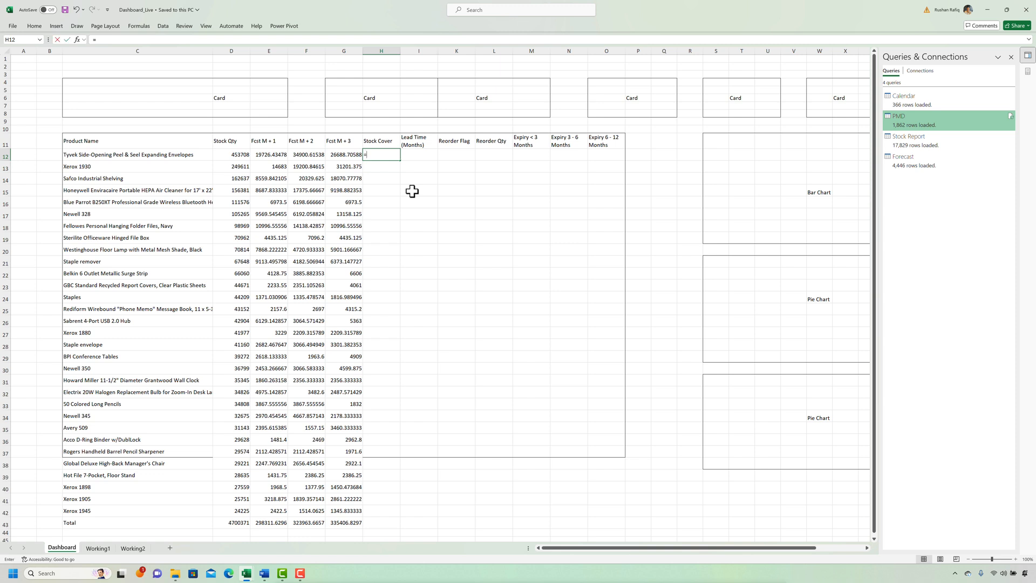
text(=)
click(241, 155)
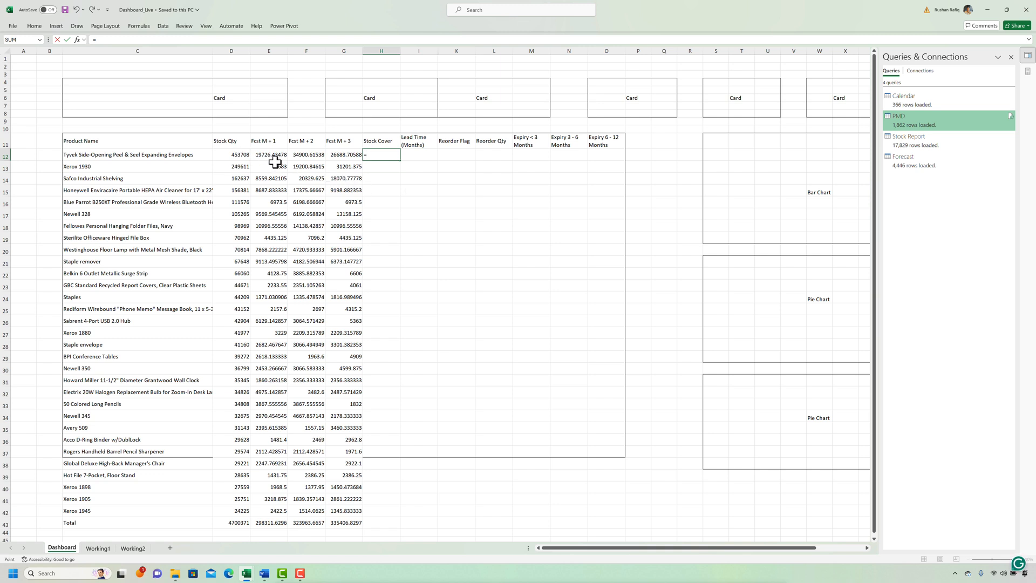
text(/)
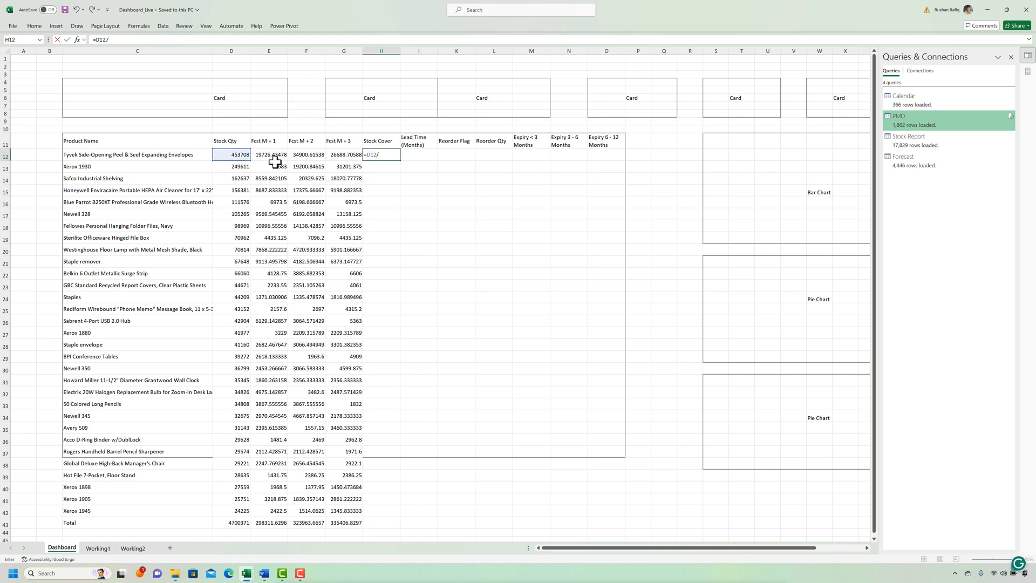
text(ave)
key(Down)
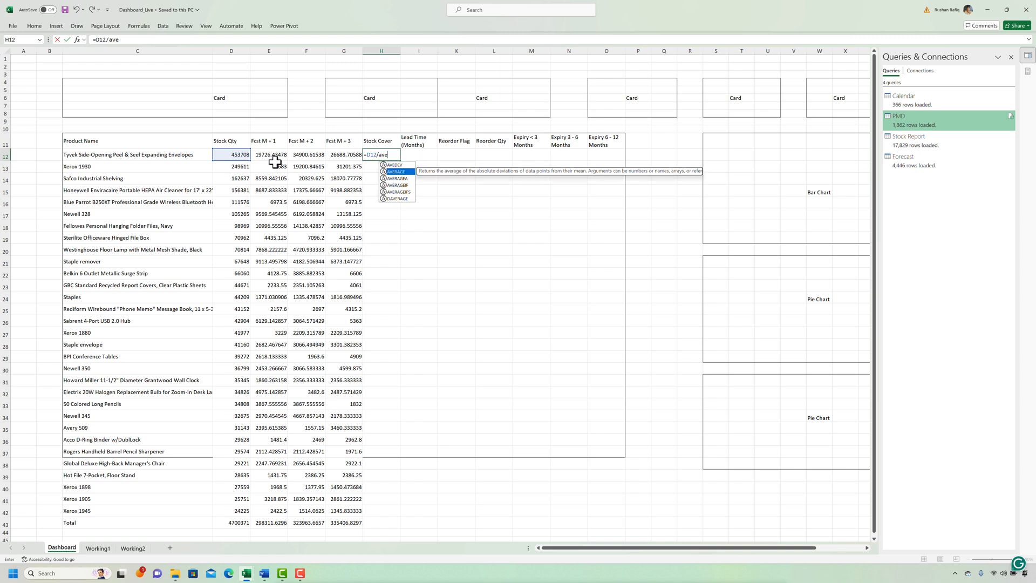
key(Tab)
key(Left)
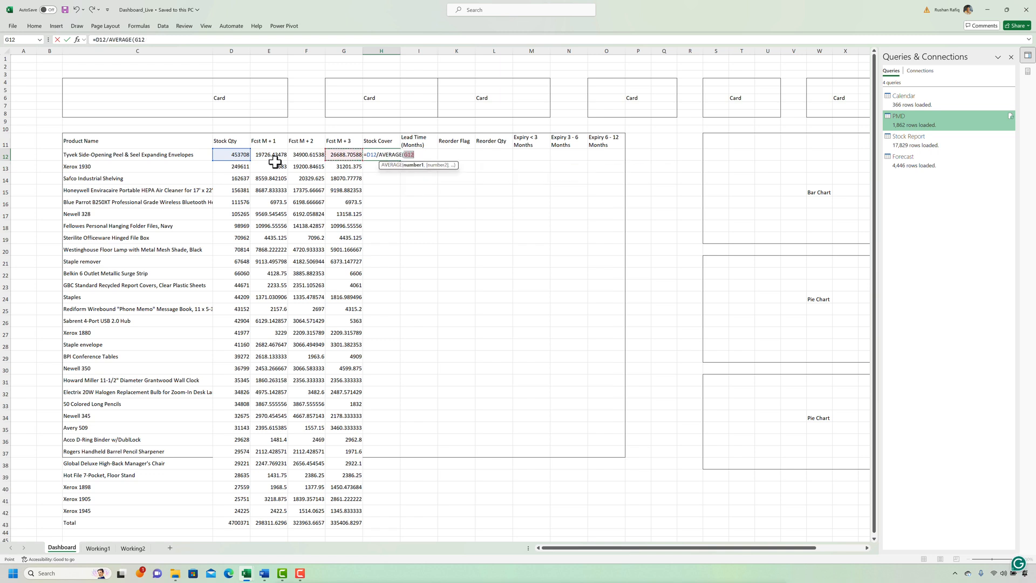
key(shift+Left)
key(shift+Left)
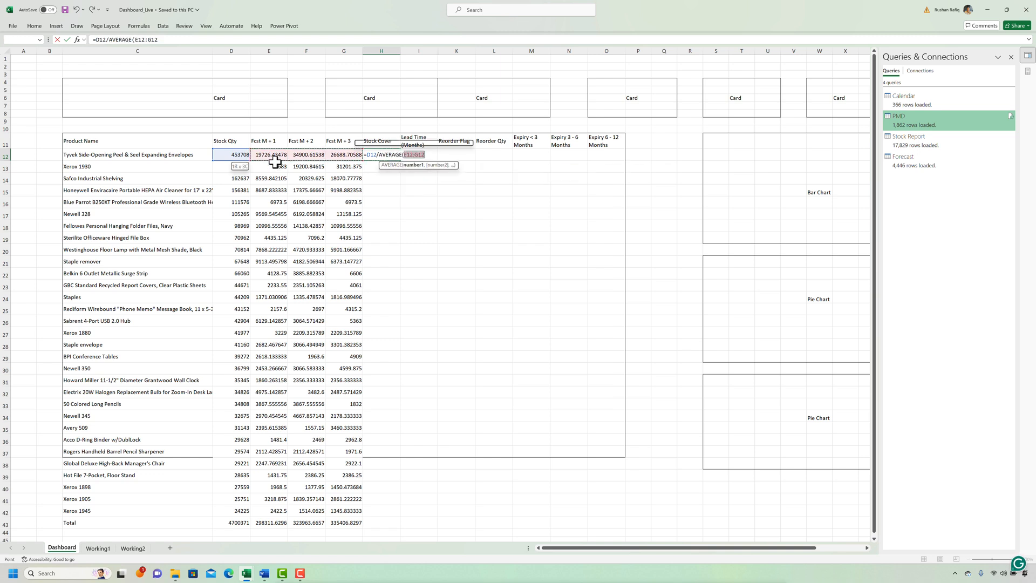
text())
key(ctrl+Return)
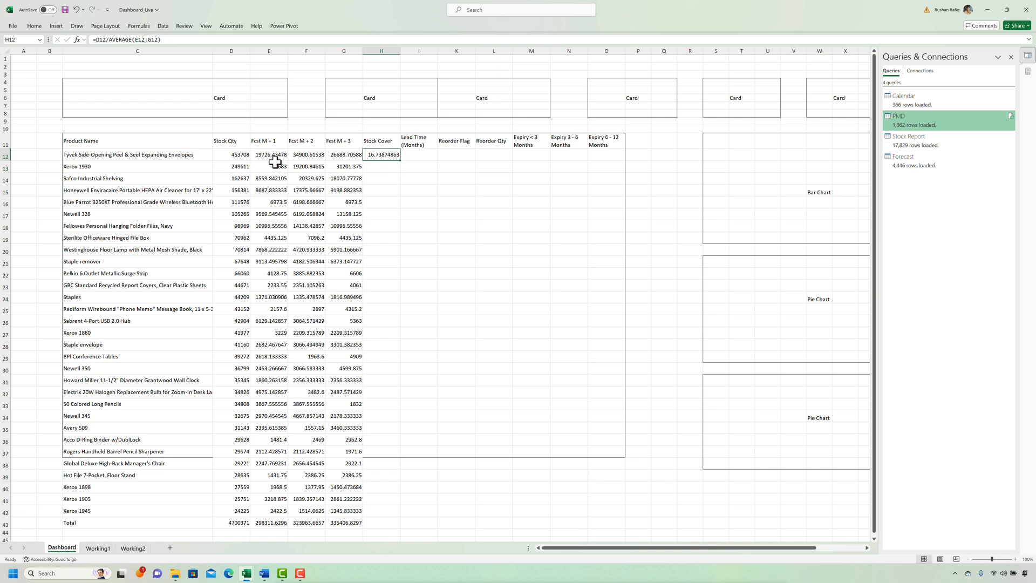
key(Left)
key(Left)
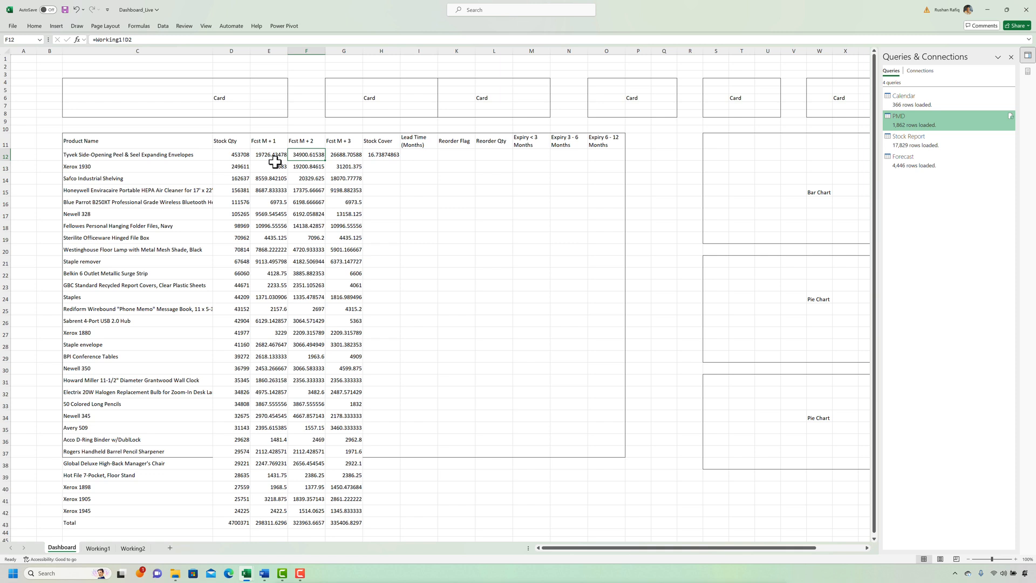
key(Down)
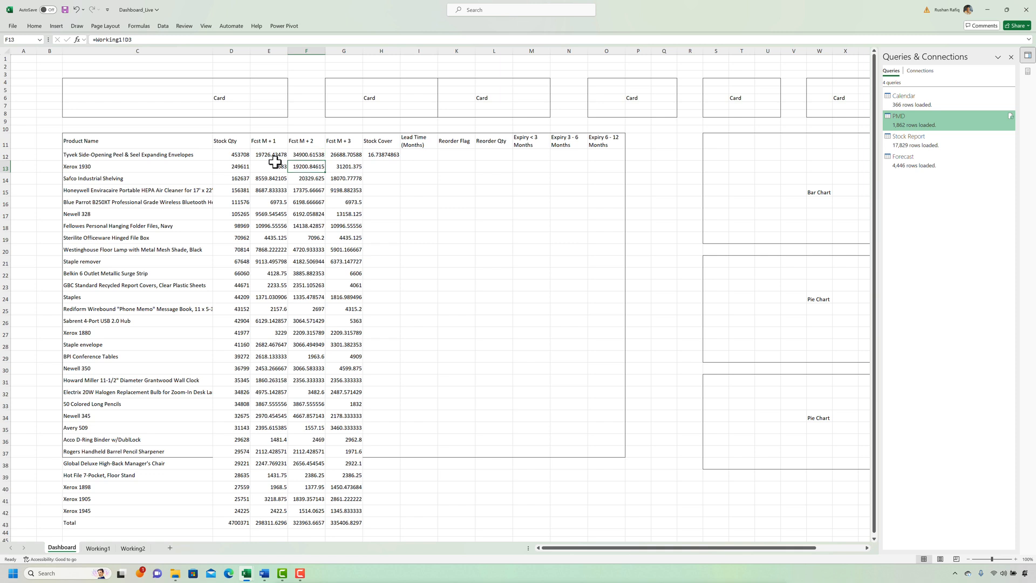
key(Up)
key(Right)
key(Right)
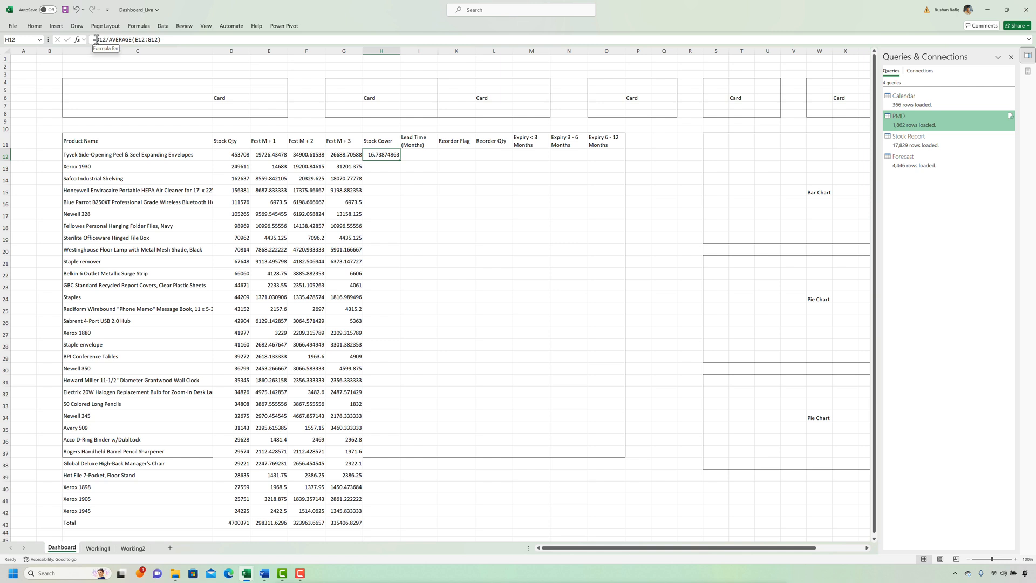
Wrap the H12 Stock Cover formula in an IF check: =IF(AVERAGE(E12:G12)<=0,"",D12/AVERAGE(E12:G12))
click(159, 40)
key(Home)
key(Right)
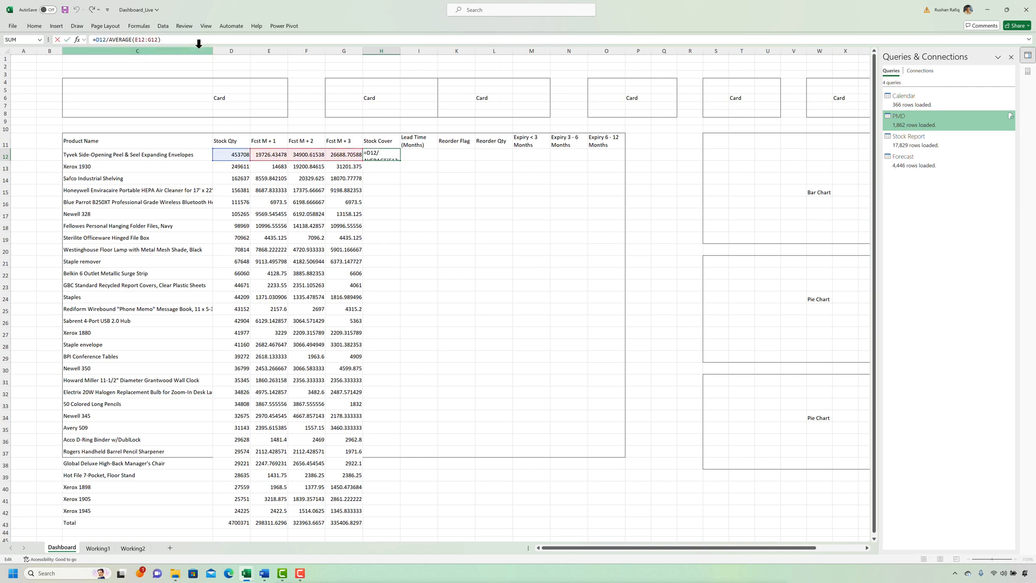
text(IF()
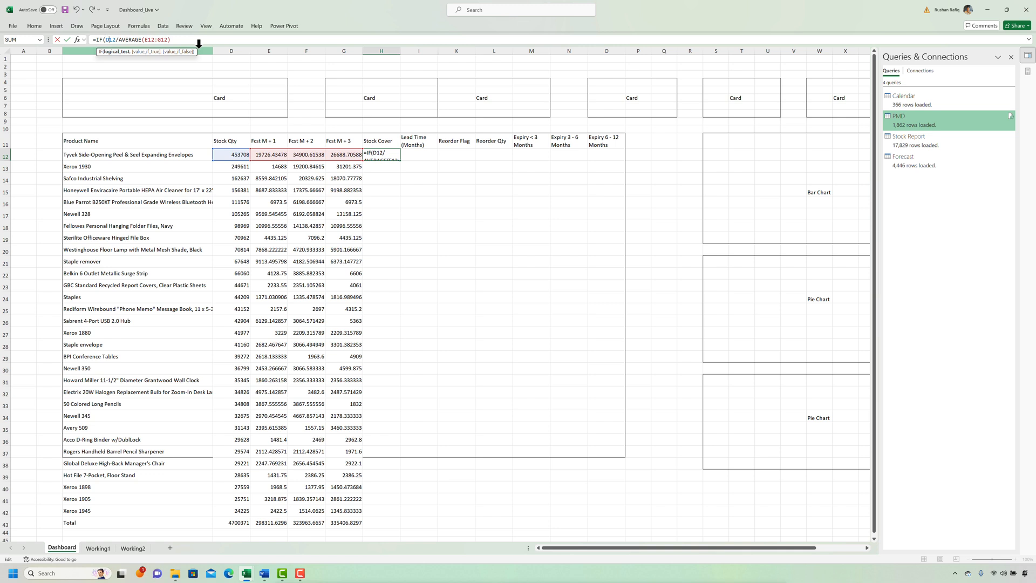
text(avera)
key(Tab)
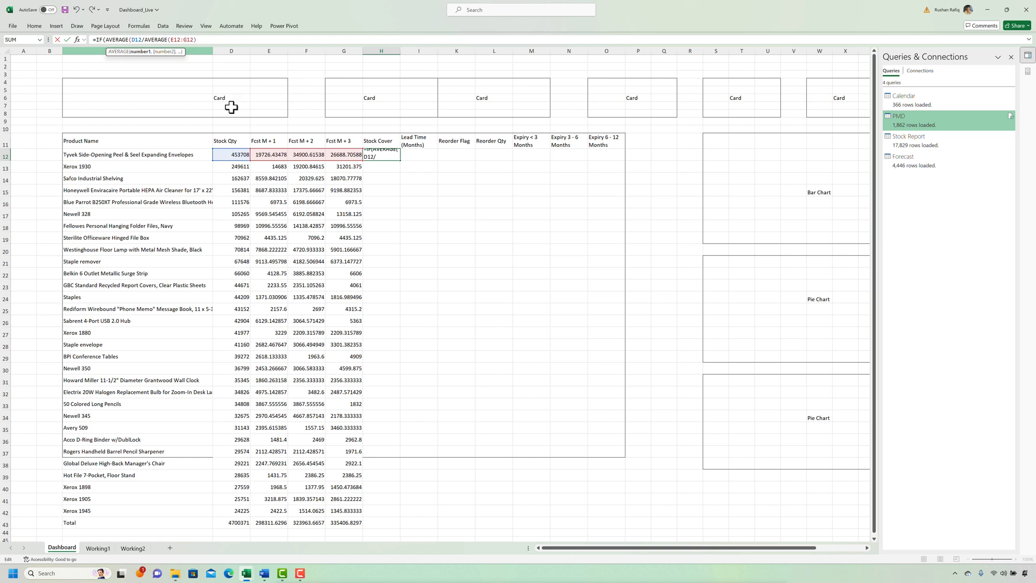
drag(268, 154, 343, 155)
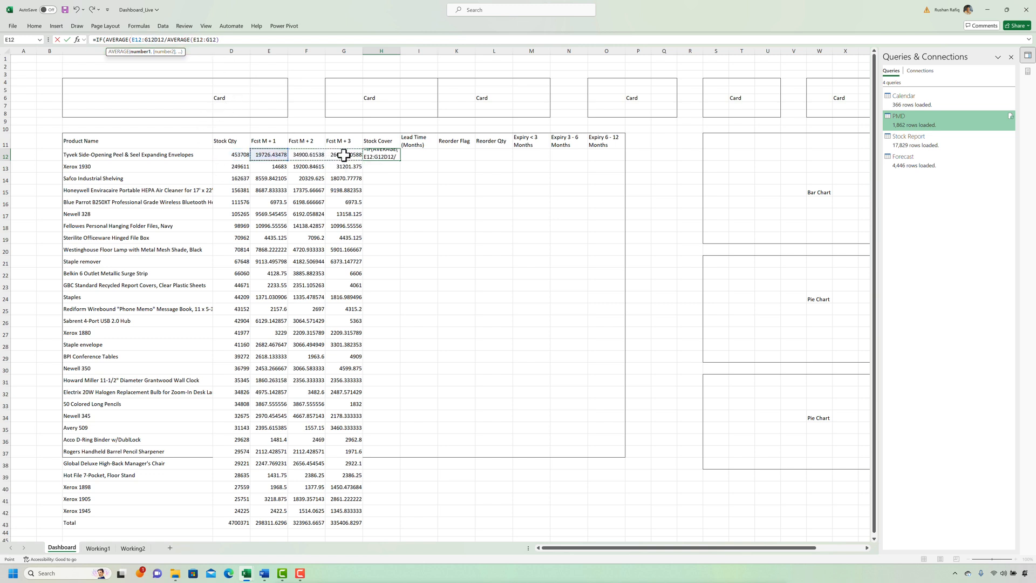
text())
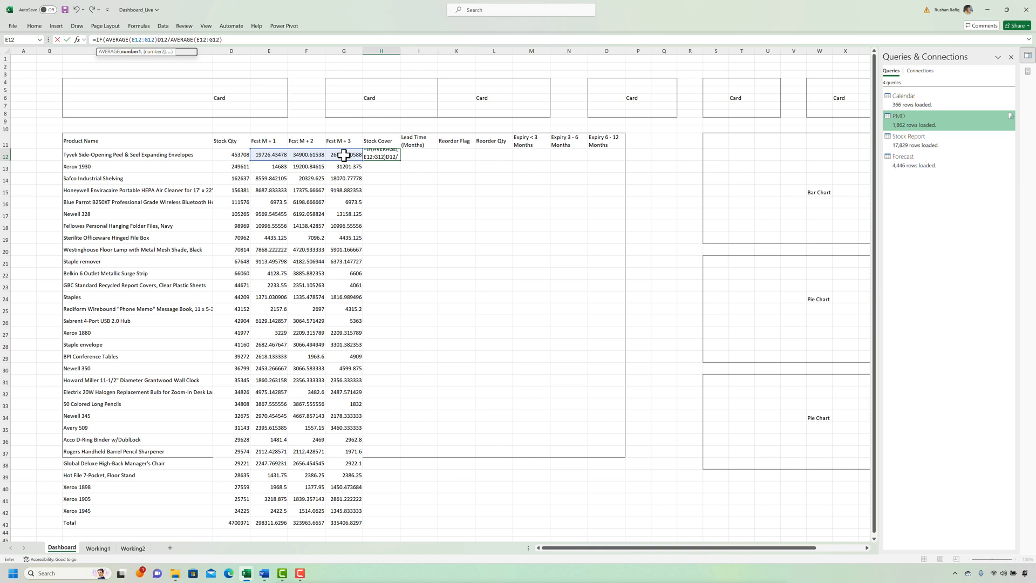
text(<=0)
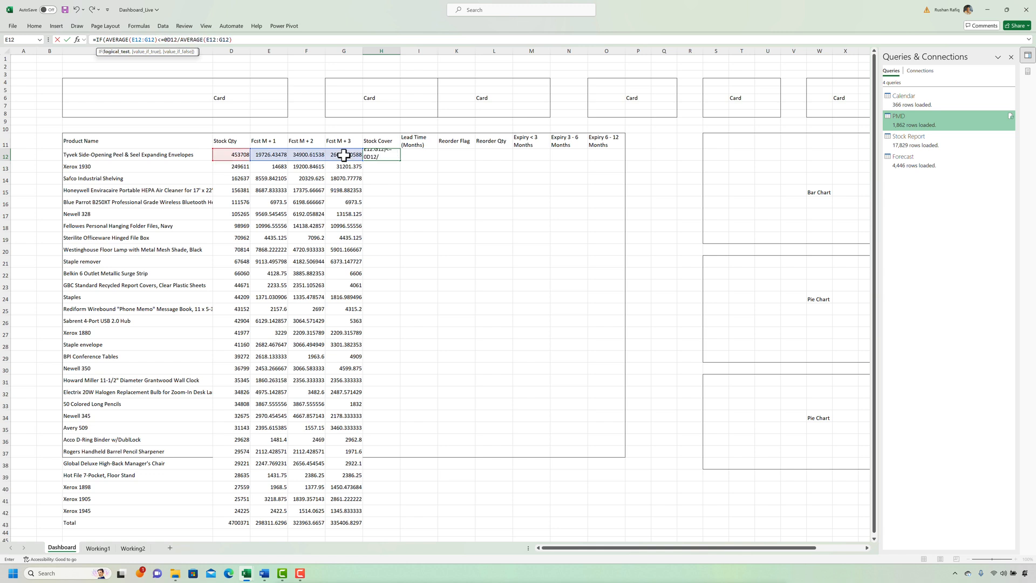
text(,"")
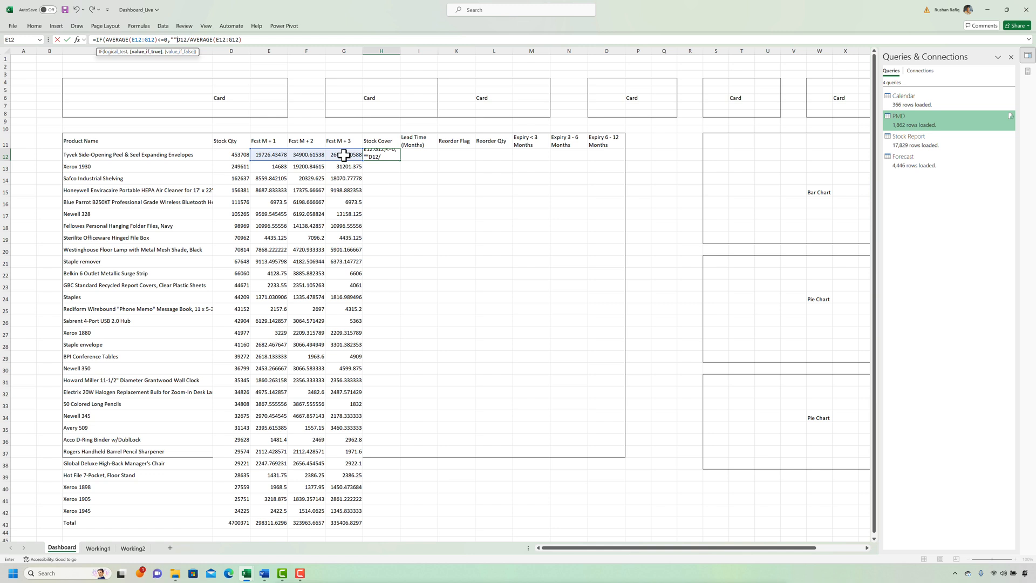
text(,)
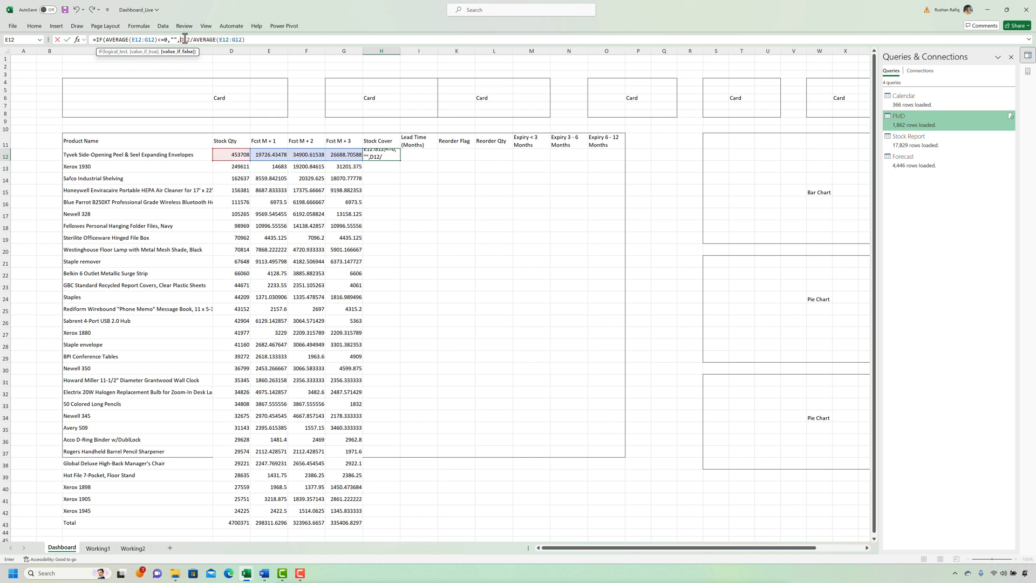
click(269, 40)
text())
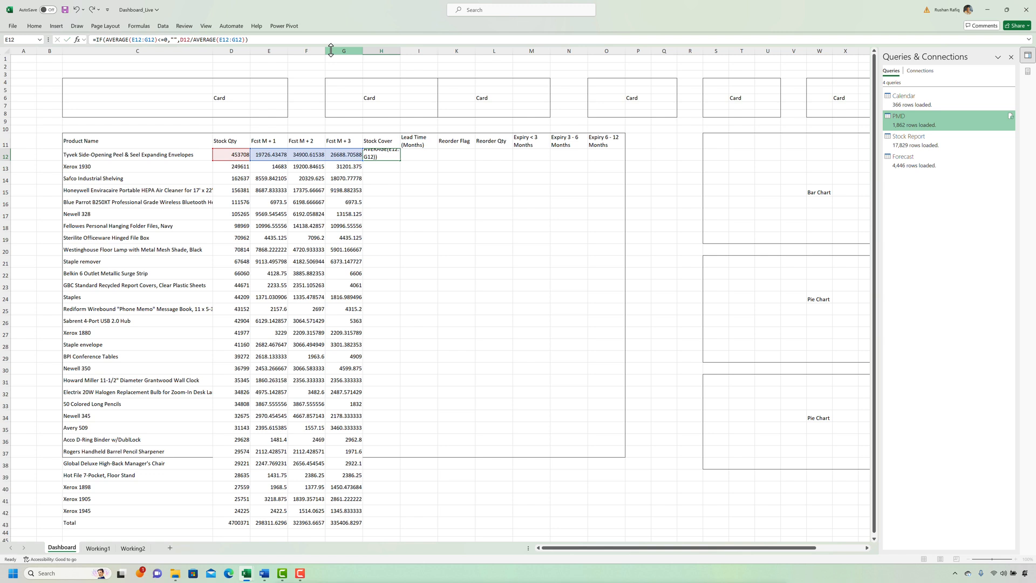
key(ctrl+Return)
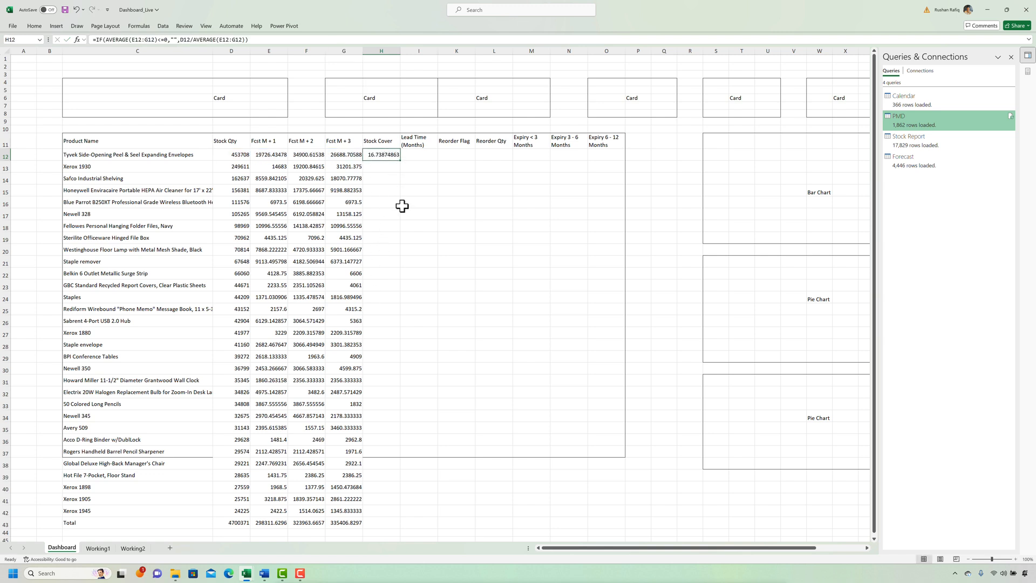
Copy the H12 Stock Cover formula down the column through the Total row, filling H12:H43
key(ctrl+c)
click(356, 252)
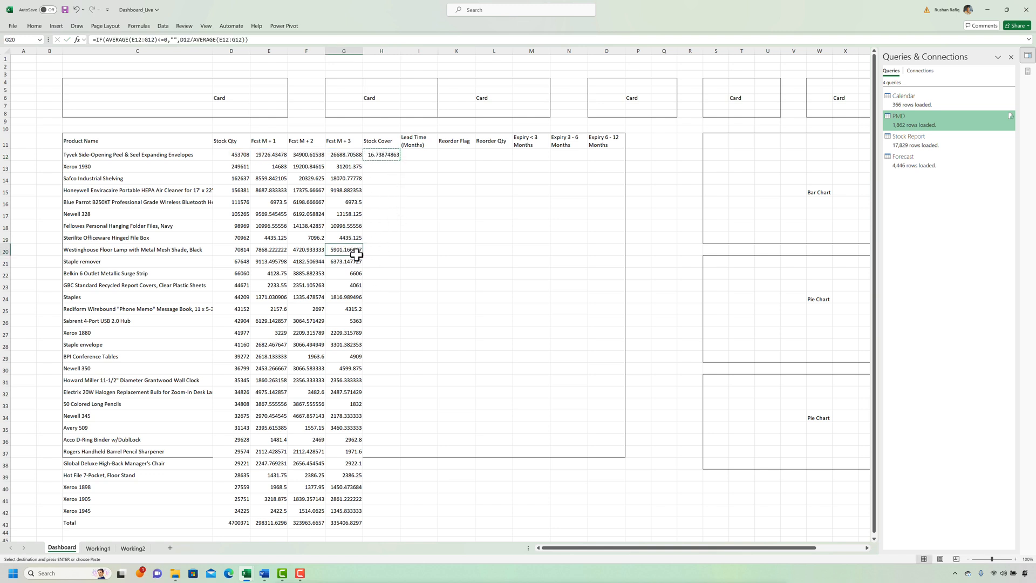
key(ctrl+Down)
key(Right)
key(ctrl+shift+Up)
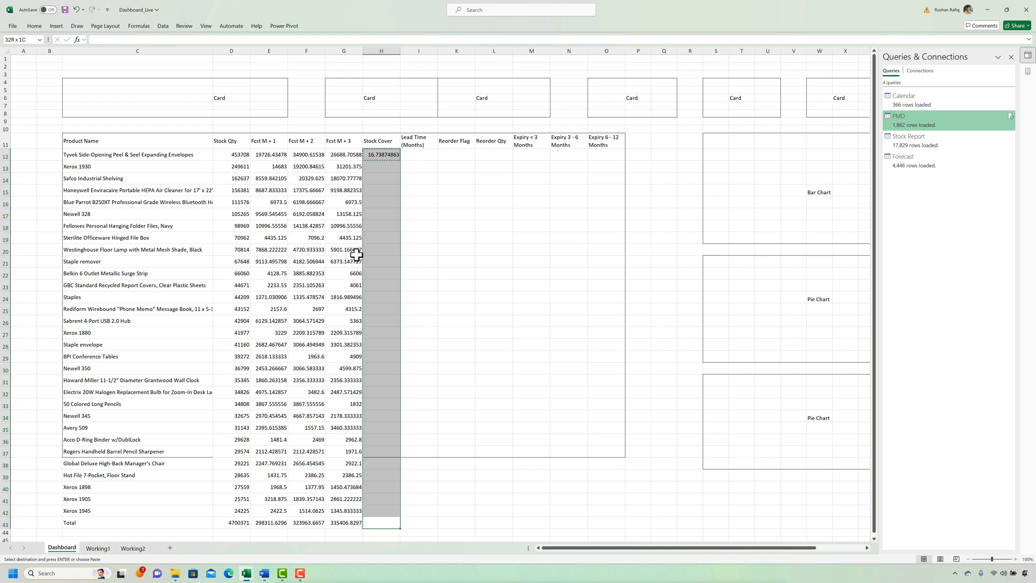
key(ctrl+v)
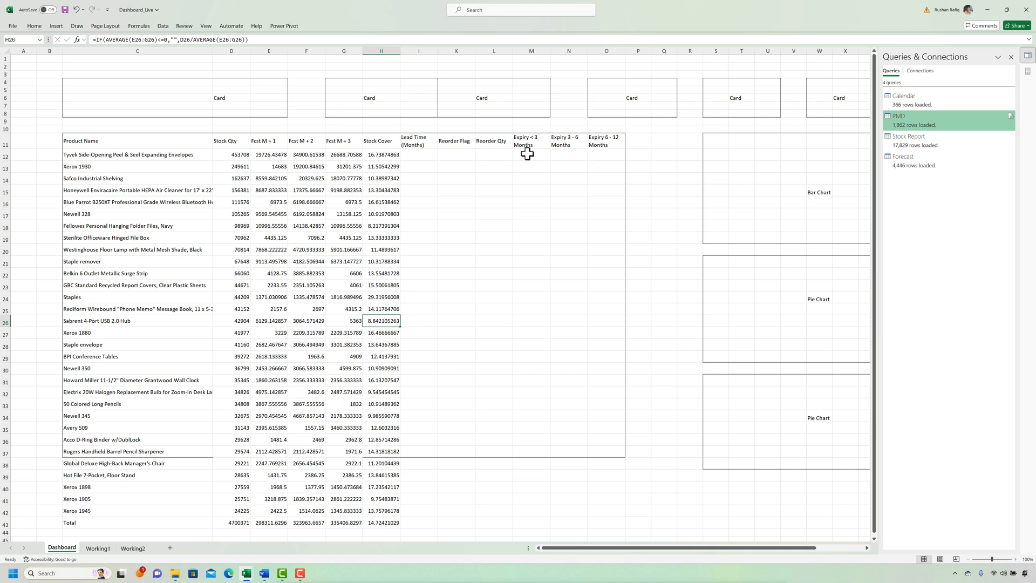
Select the first Lead Time (Months) cell, I12, and go to the PivotTable on the Working1 sheet, selecting its Fcst M+1 cells C4:C5
click(418, 155)
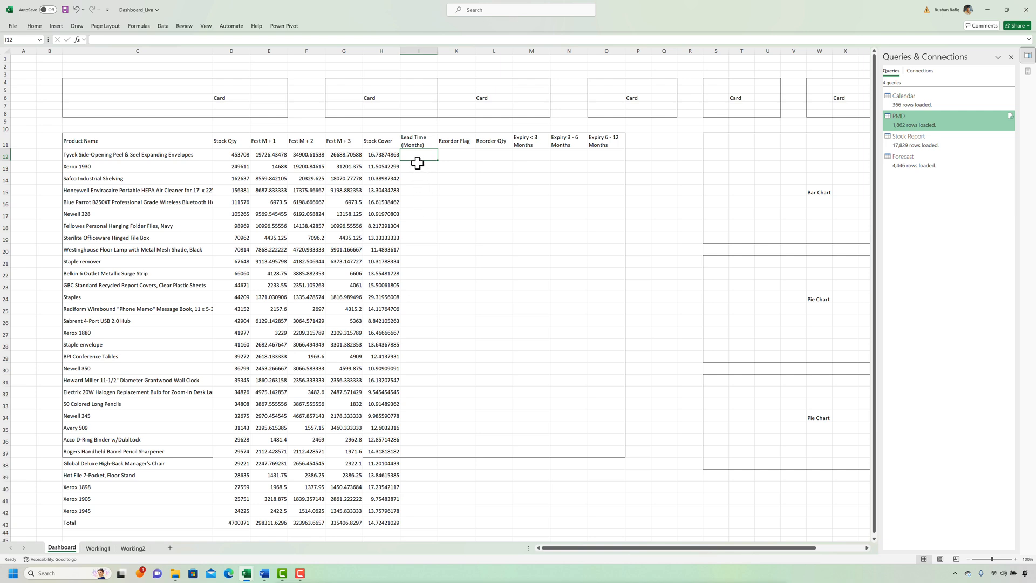
click(100, 549)
drag(325, 82, 326, 90)
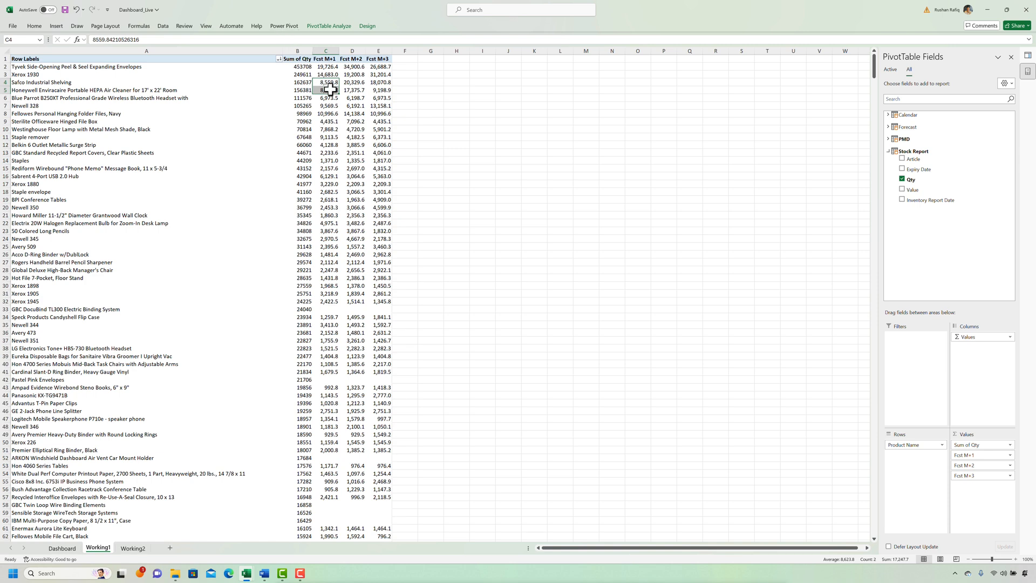
Start a new measure in the PMD table and name it Lead Time
click(888, 140)
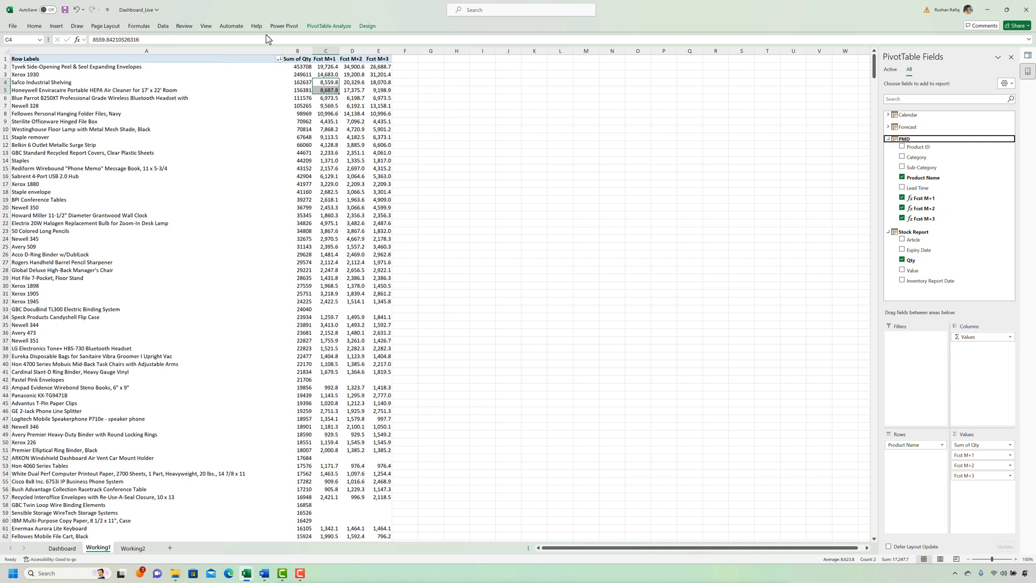
click(283, 26)
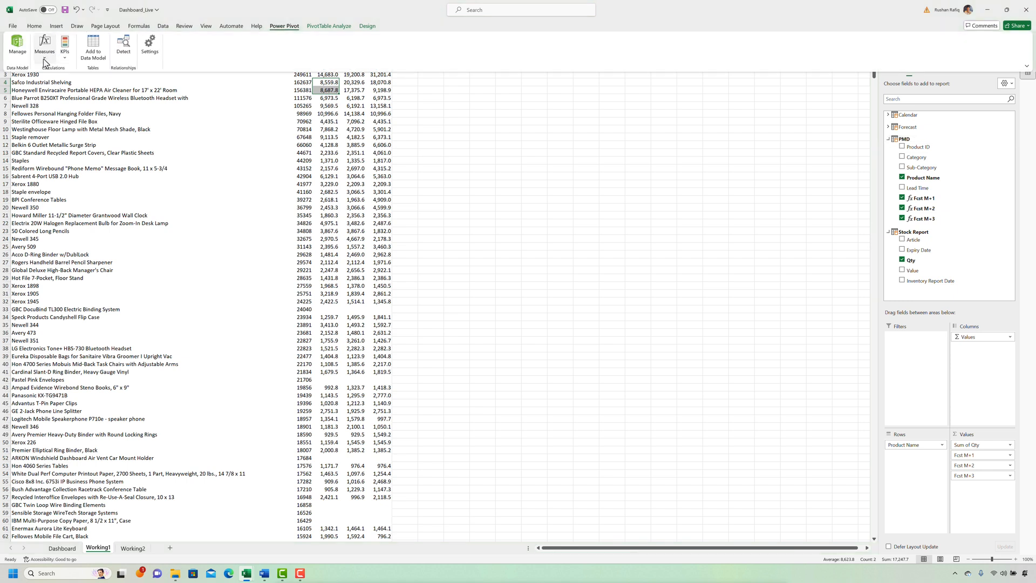
click(48, 56)
click(139, 96)
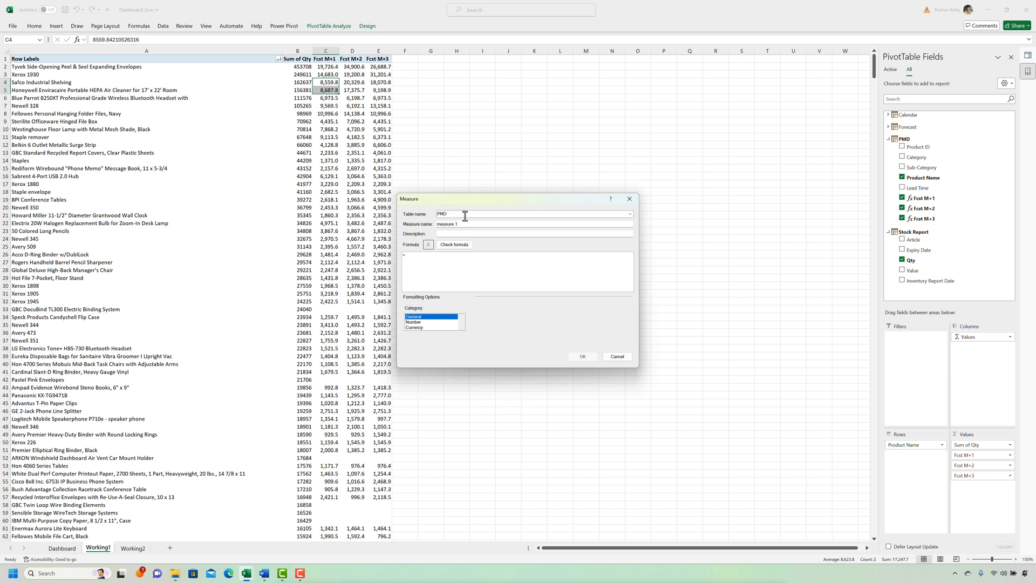
triple_click(442, 226)
text(Lead Time)
Enter the measure formula =MAX(PMD[Lead Time]) and check it for errors
click(485, 271)
text(MAX(pmd)
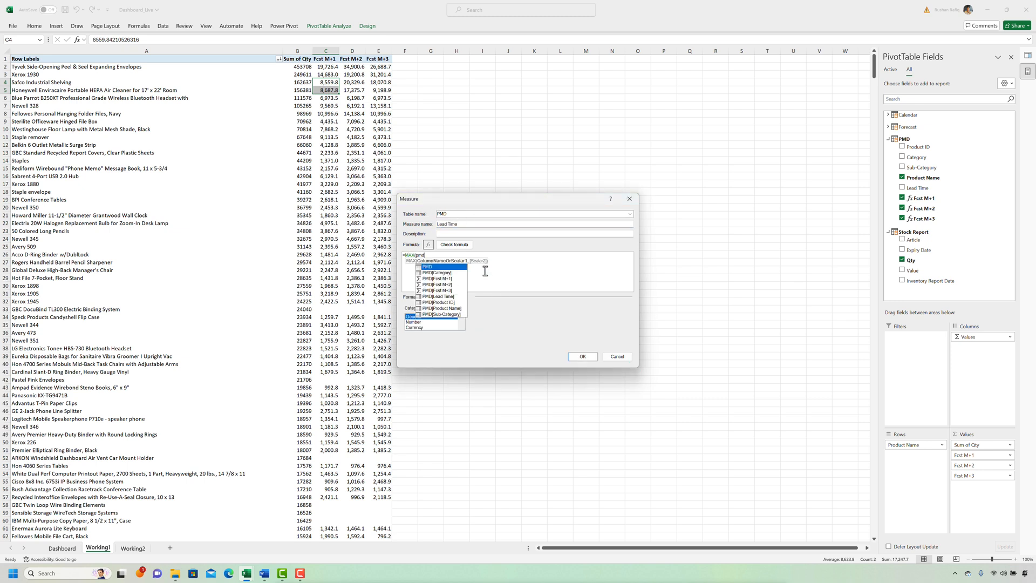
key(Down)
key(Down)
key(Down)
key(Down)
key(Down)
key(Tab)
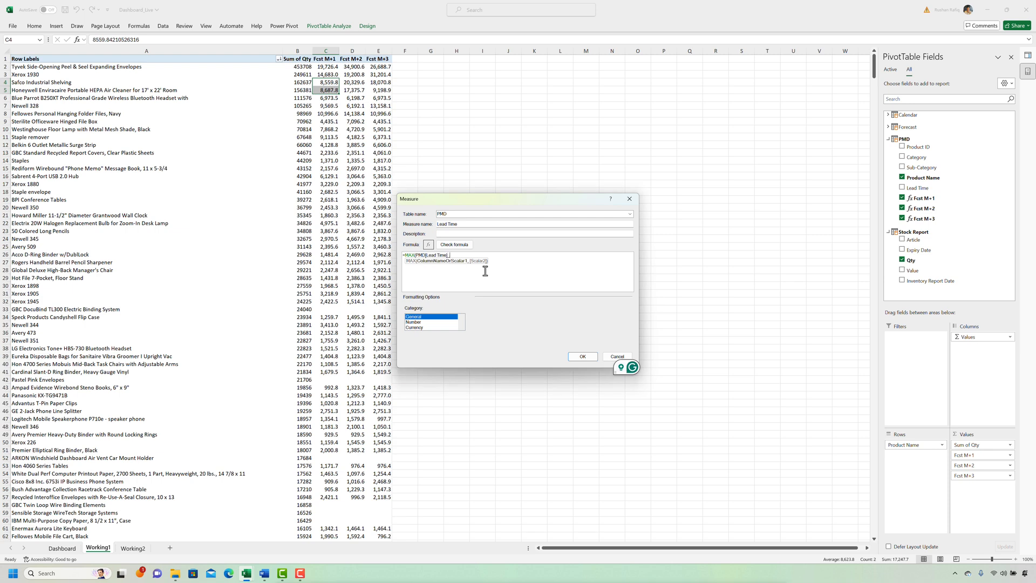
text())
click(454, 244)
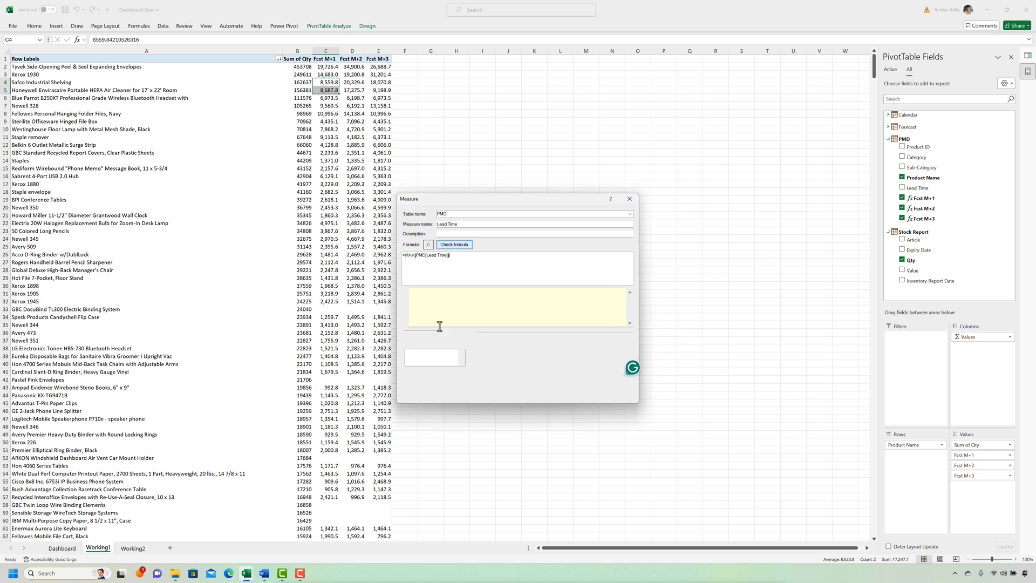
Format the measure as a decimal number with 1 decimal place and save it under the name Lead Time Months
click(436, 358)
click(538, 366)
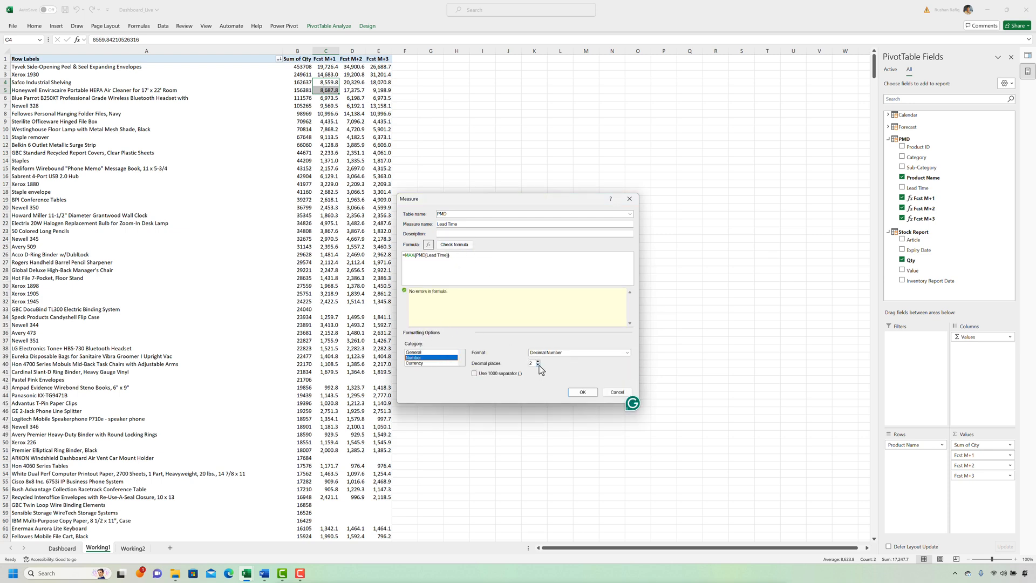
click(583, 392)
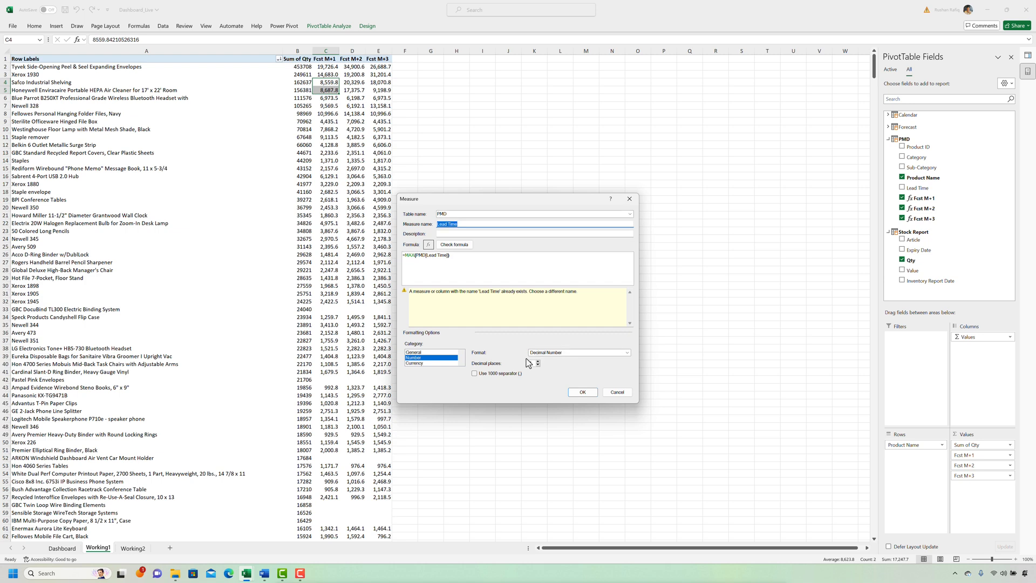
click(476, 225)
text(Months)
click(582, 392)
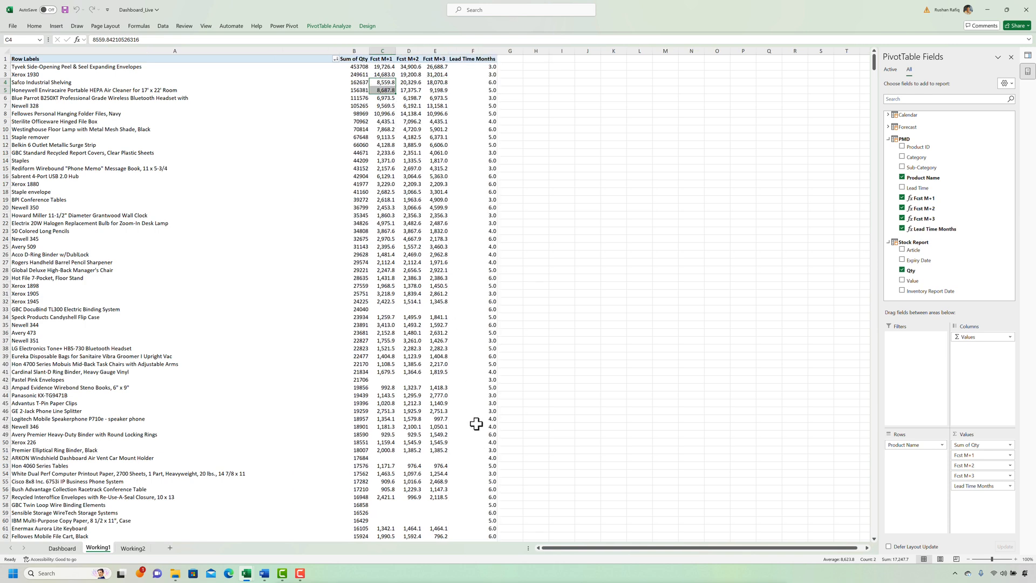
Narrow the pivot table's Row Labels column
click(466, 210)
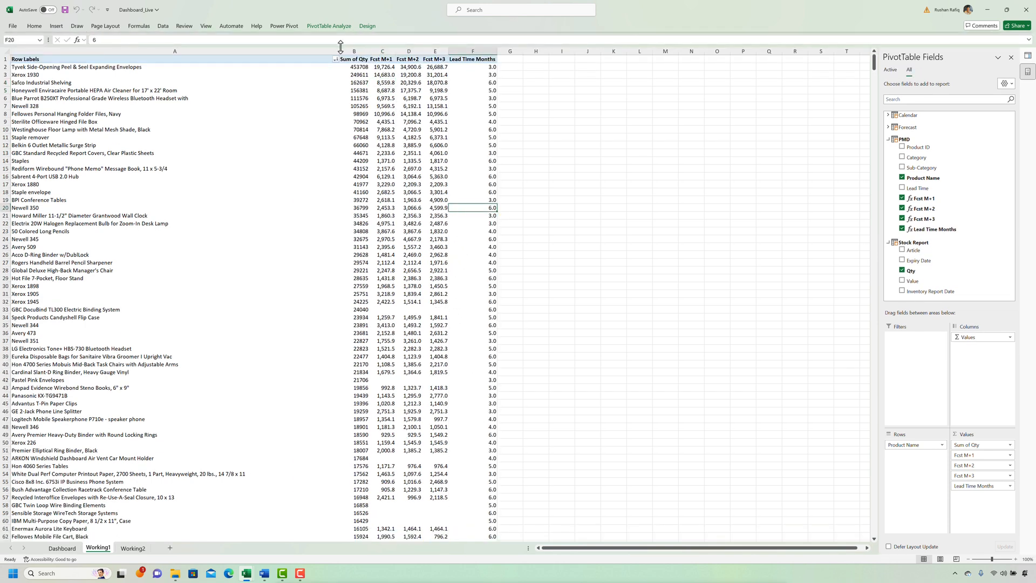
drag(340, 51, 216, 64)
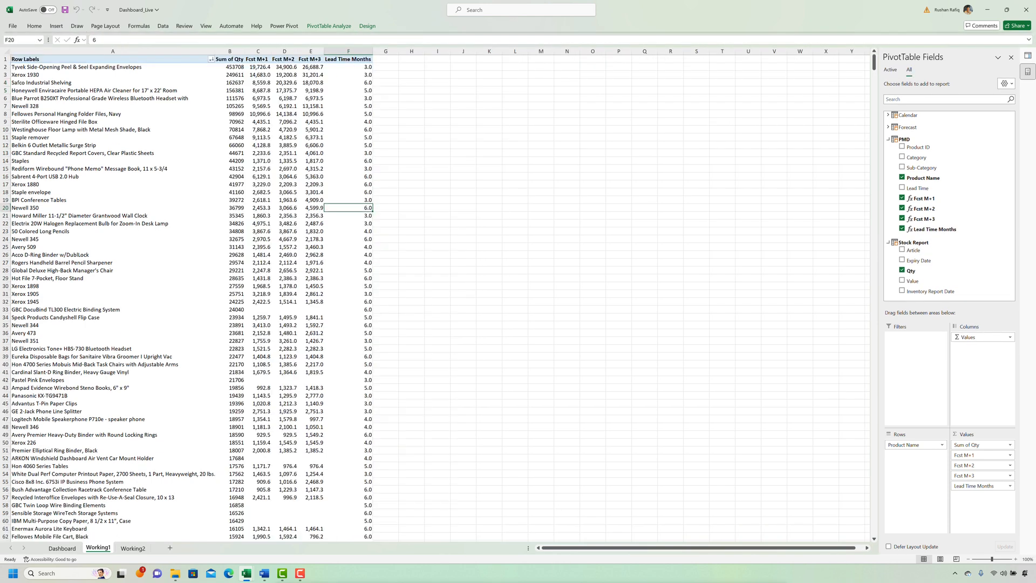
click(351, 318)
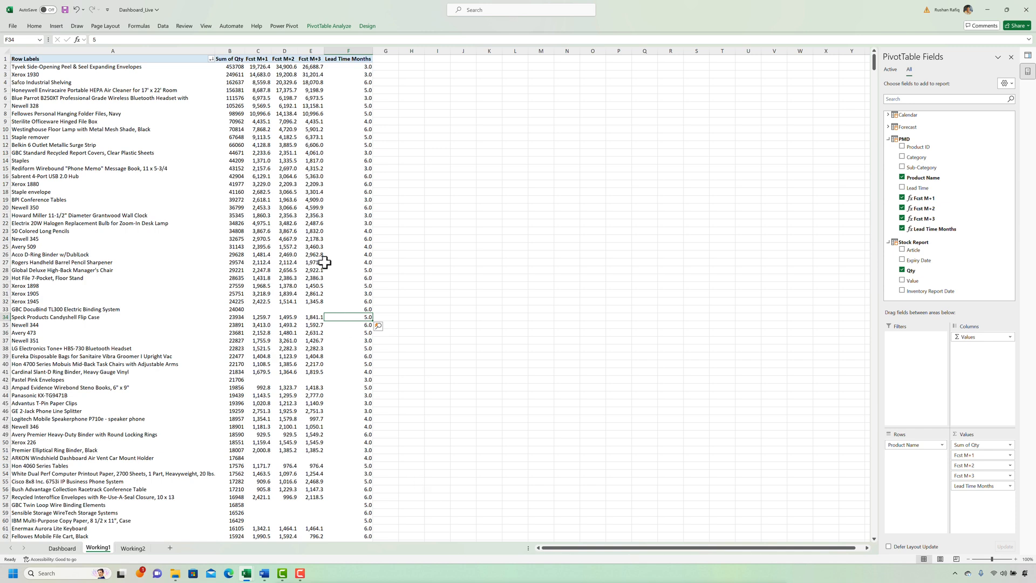
Create a PMD measure Expiry < 6 Months summing Stock Report Qty where Expiry Date is before the maximum Inventory Report Date plus 180
click(285, 114)
click(284, 26)
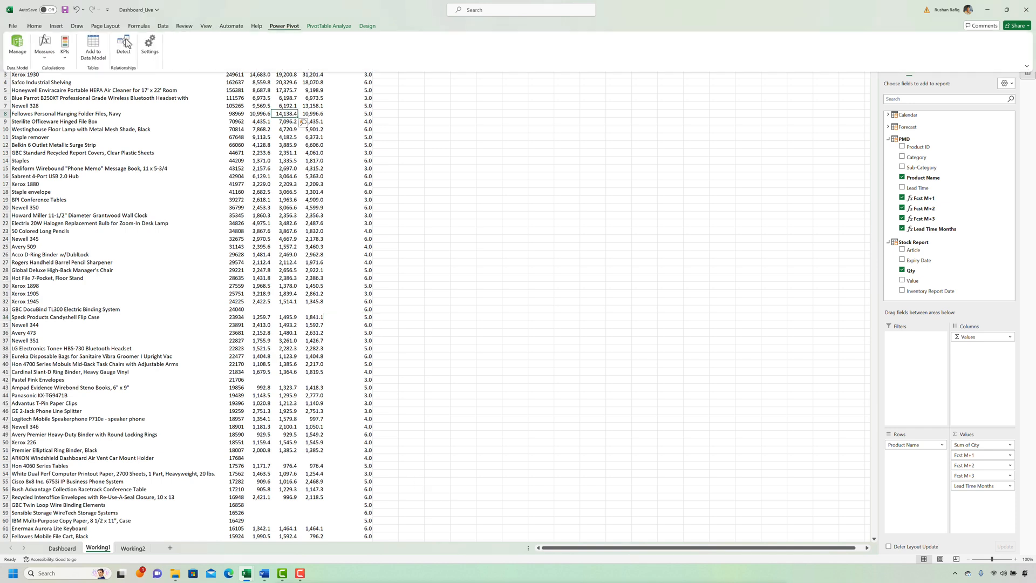
click(42, 61)
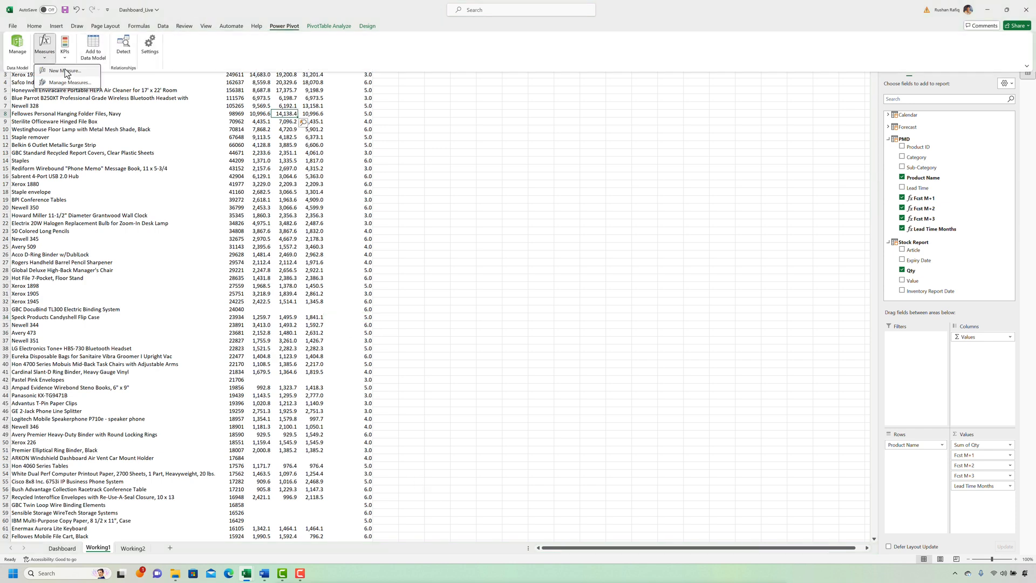
click(73, 75)
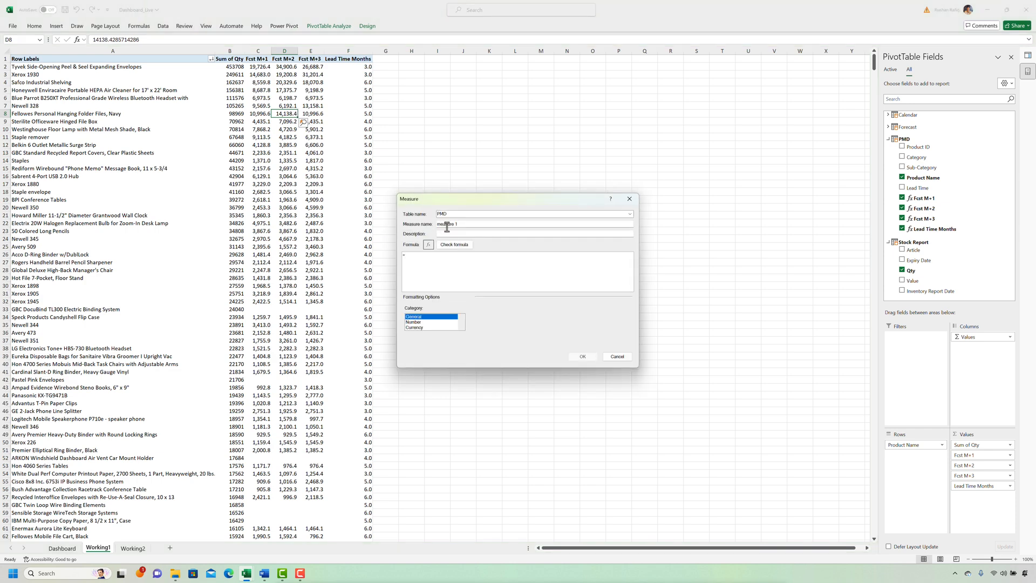
drag(461, 224, 439, 225)
text(Expiry)
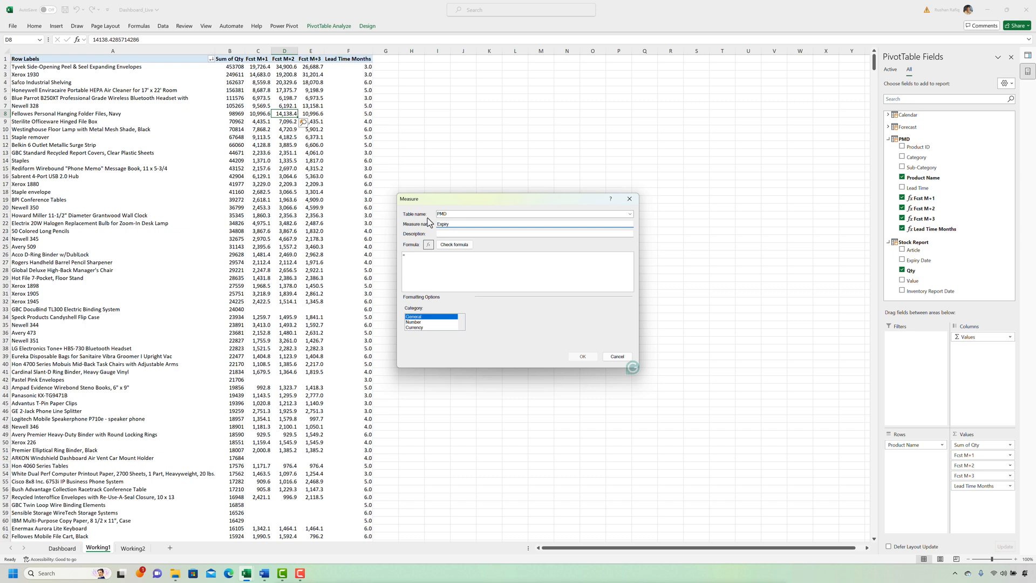
text( < 6 Months)
click(463, 265)
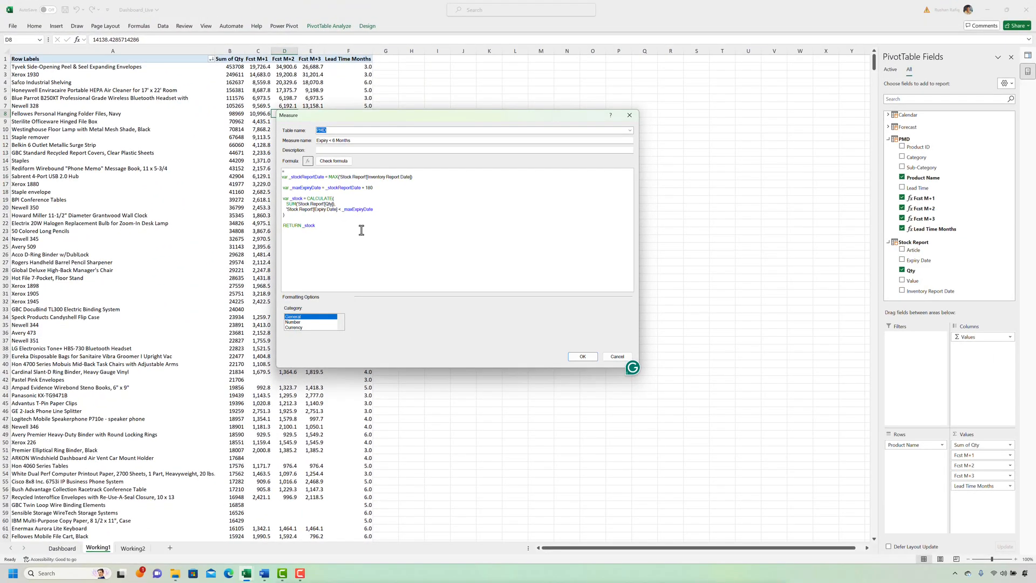
Format the Expiry < 6 Months measure as a number with 1 decimal place and 1000 separator, and save it
click(309, 321)
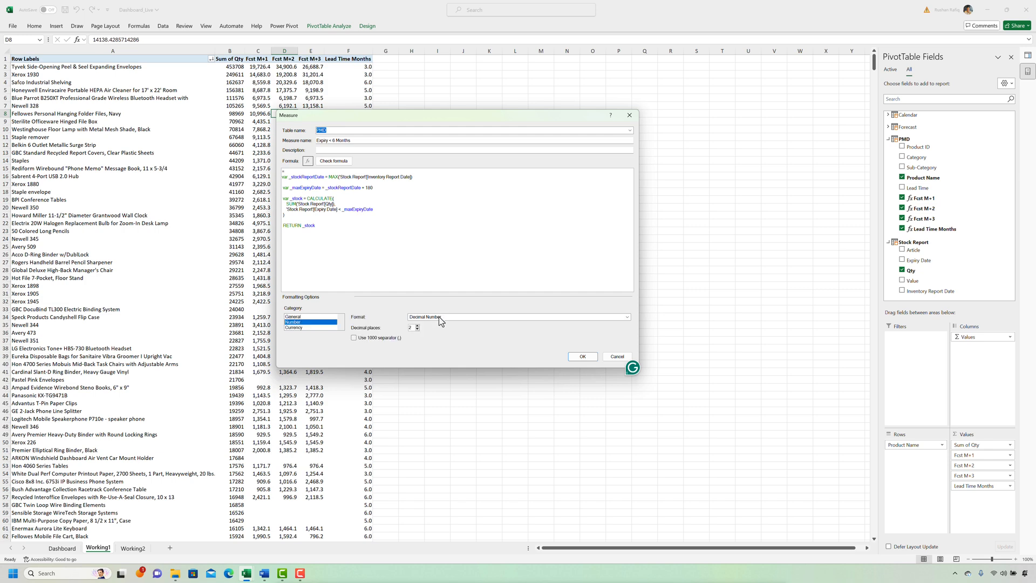
click(416, 329)
click(354, 338)
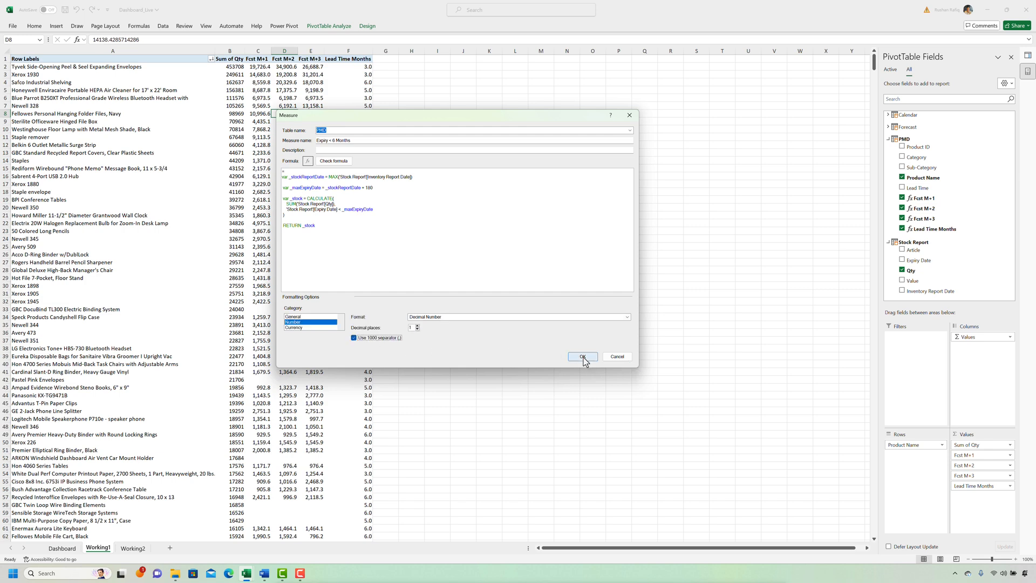
click(581, 357)
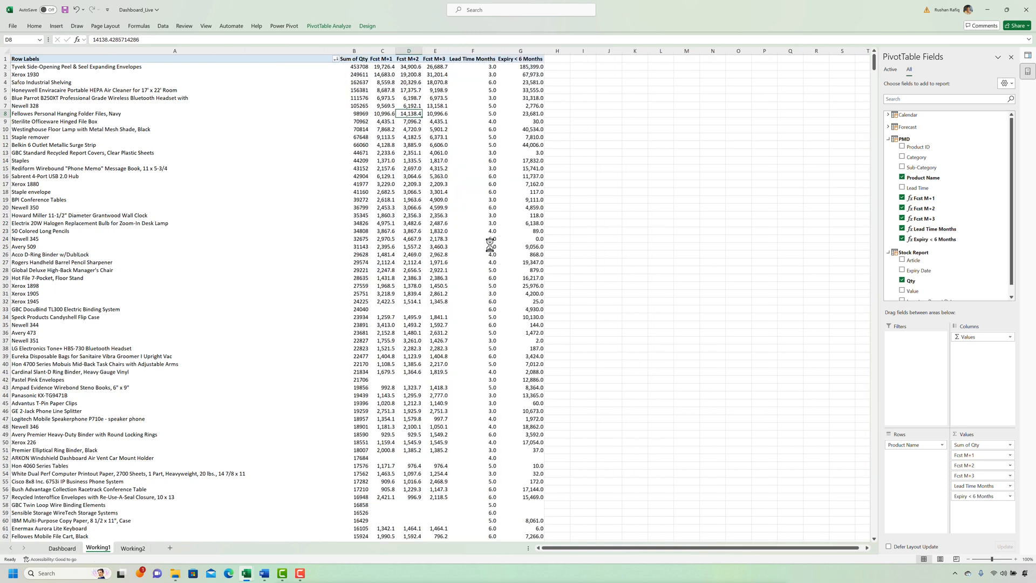
click(520, 177)
click(528, 222)
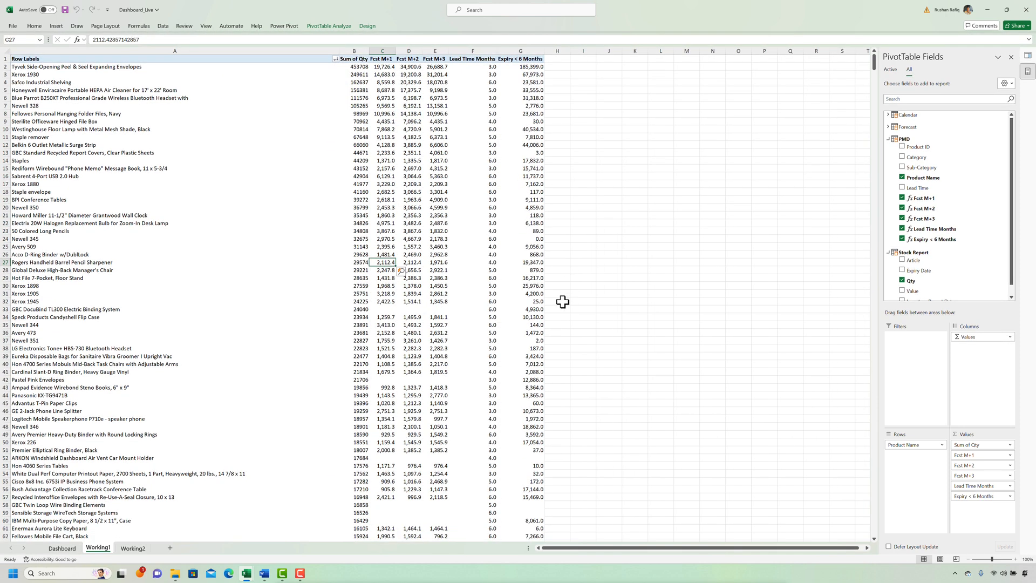
Start a new measure in the PMD table and name it Expiry 6 - 12 Months
click(285, 26)
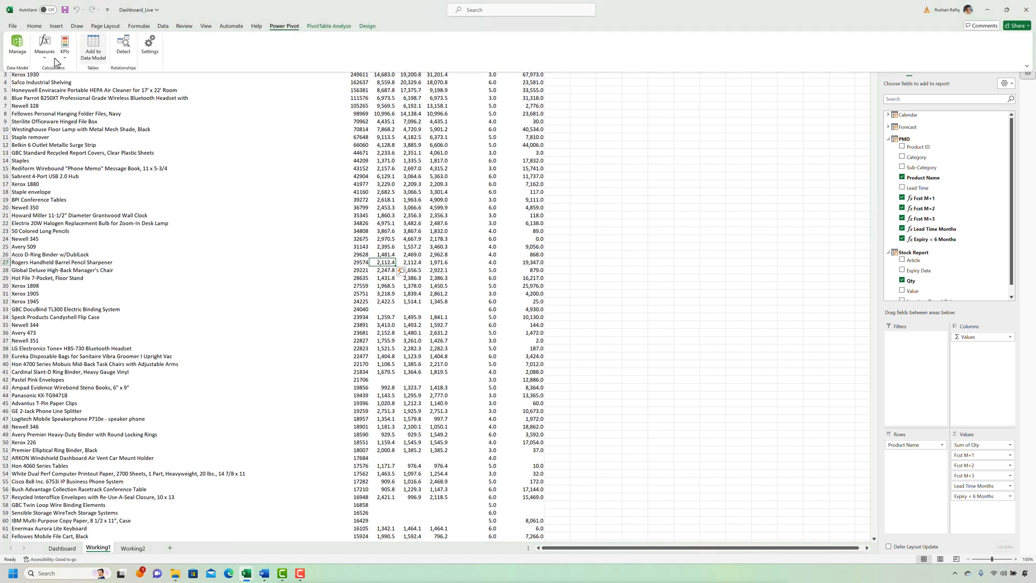
click(54, 62)
click(63, 68)
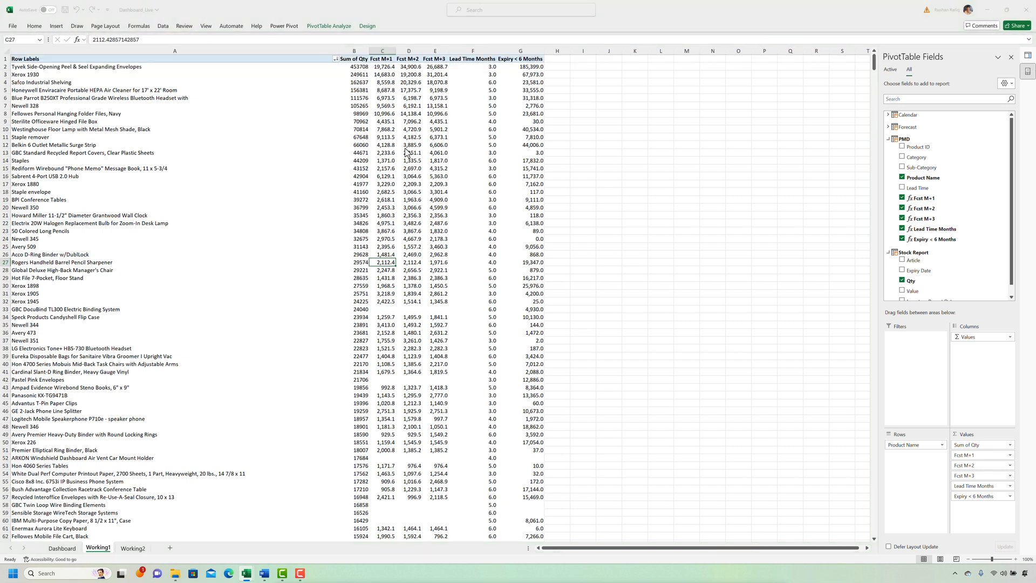
text(Expiry 6 - 12 Monh)
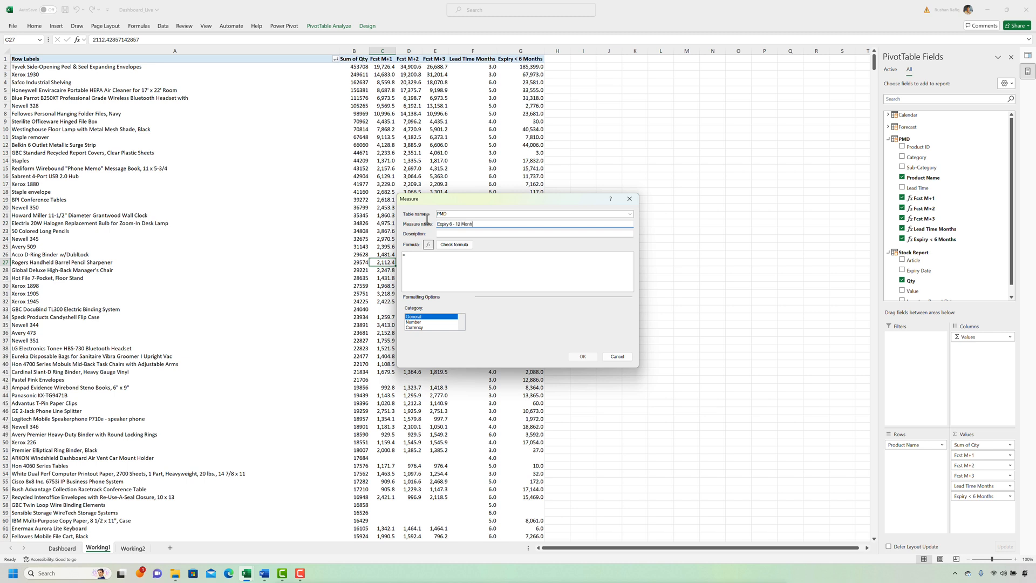
text(s)
key(shift+Tab)
Enlarge the dialog and enter a formula summing Stock Report Qty with SLED/BBD from 180 to under 360 days after the maximum Inventory Report Date
drag(397, 194, 265, 77)
key(Return)
key(Return)
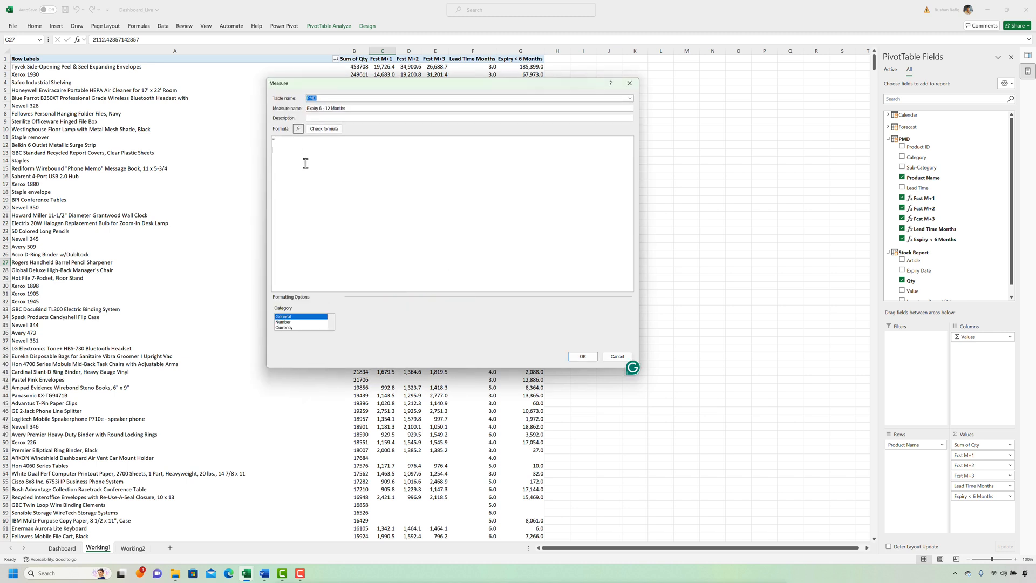
text(var _stockReportDate = MAX('Stock Report'[Inventory Report Date])   var _startExpiryDate = _stockReportDate + 180   var _endExpiryDate = _stockReportDate + 360   var _stock = CALCULATE(     SUM('Stock Report'[Qty]),     'Stock Report'[SLED/BBD] >= _startExpiryDate && 'Stock Report'[SLED/BBD] < _endExpiryDate  )   RETURN _stock)
Replace both SLED/BBD column references in the formula with Expiry Date and check the formula for errors
double_click(322, 193)
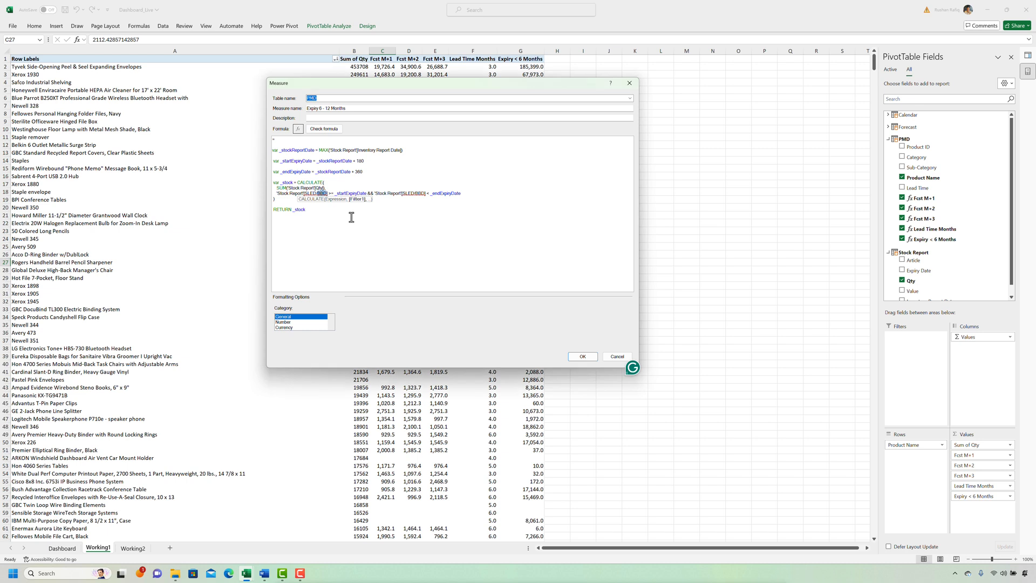
text(Expiry Date)
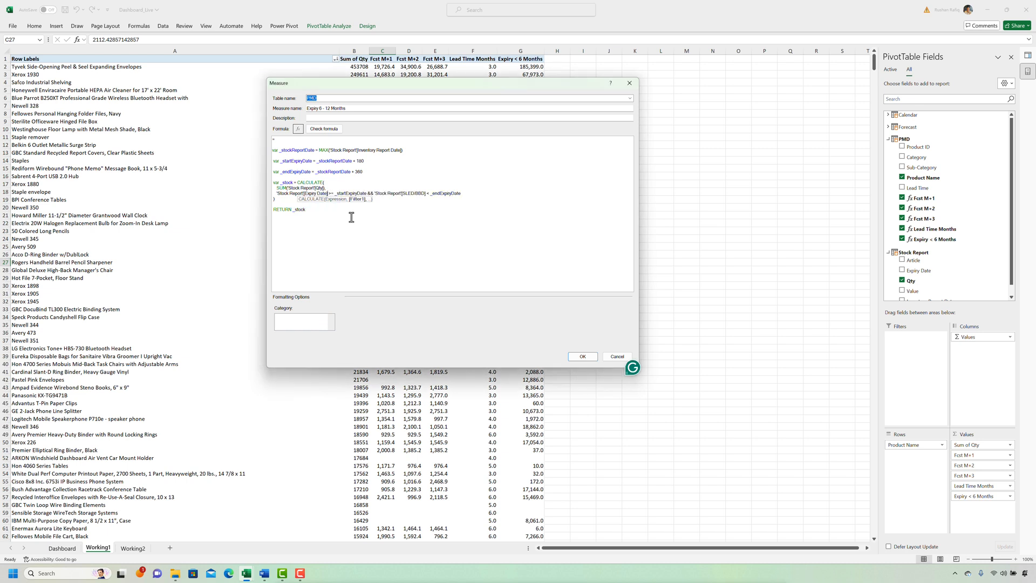
click(324, 130)
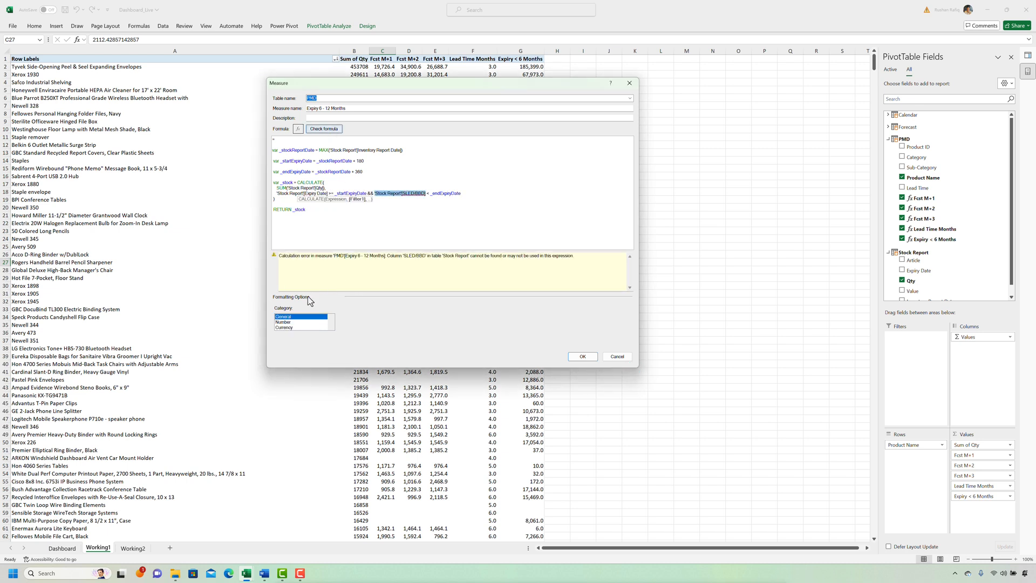
click(403, 194)
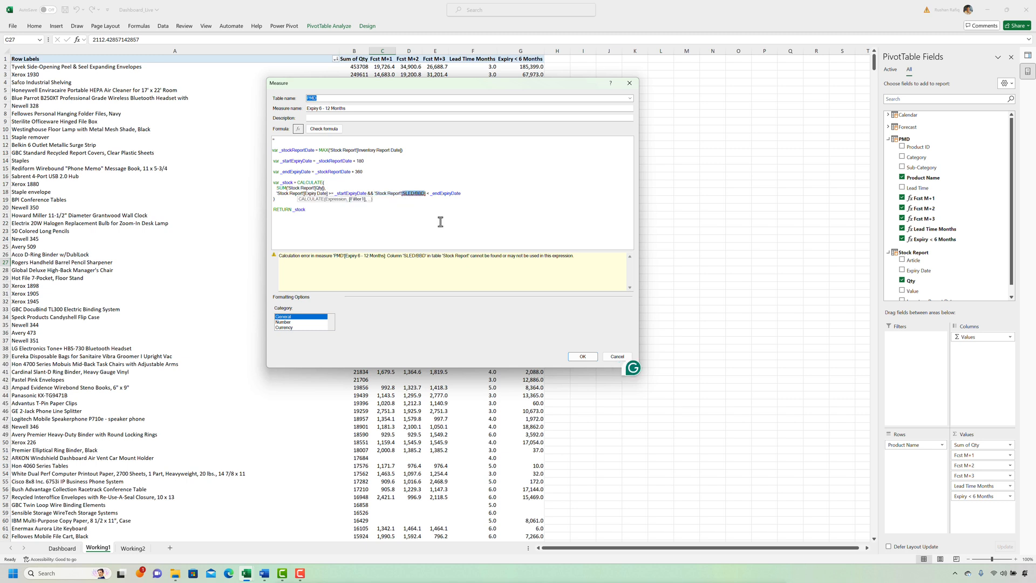
text(Expiry Date)
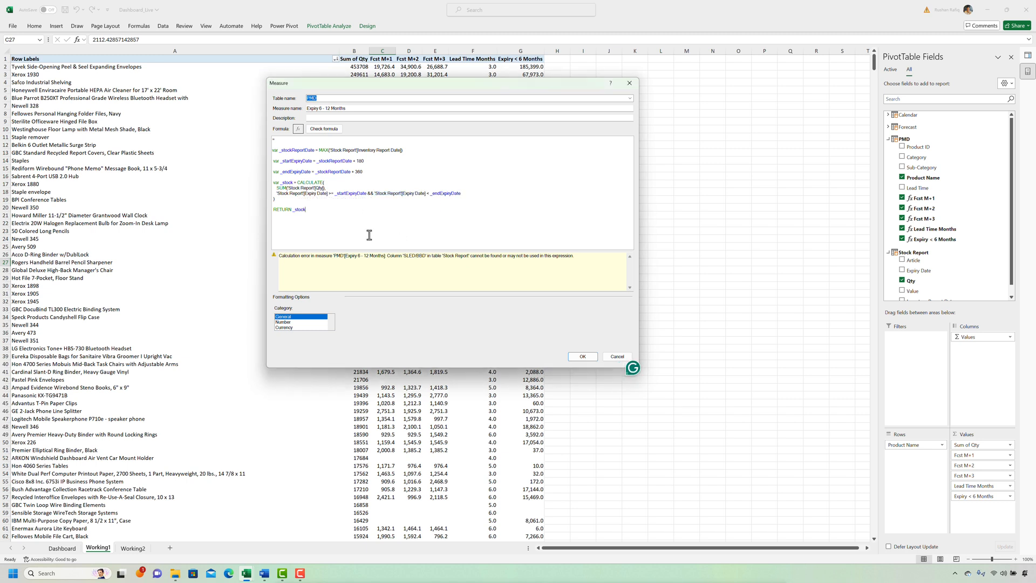
click(324, 129)
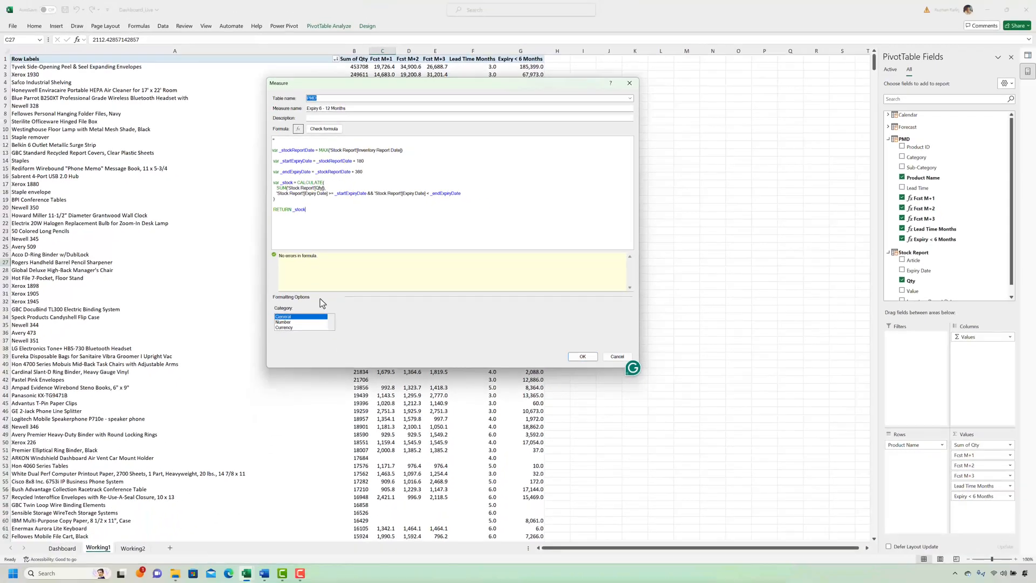
Format the Expiry 6 - 12 Months measure as a number with 1 decimal place and 1000 separator, and save it
click(296, 321)
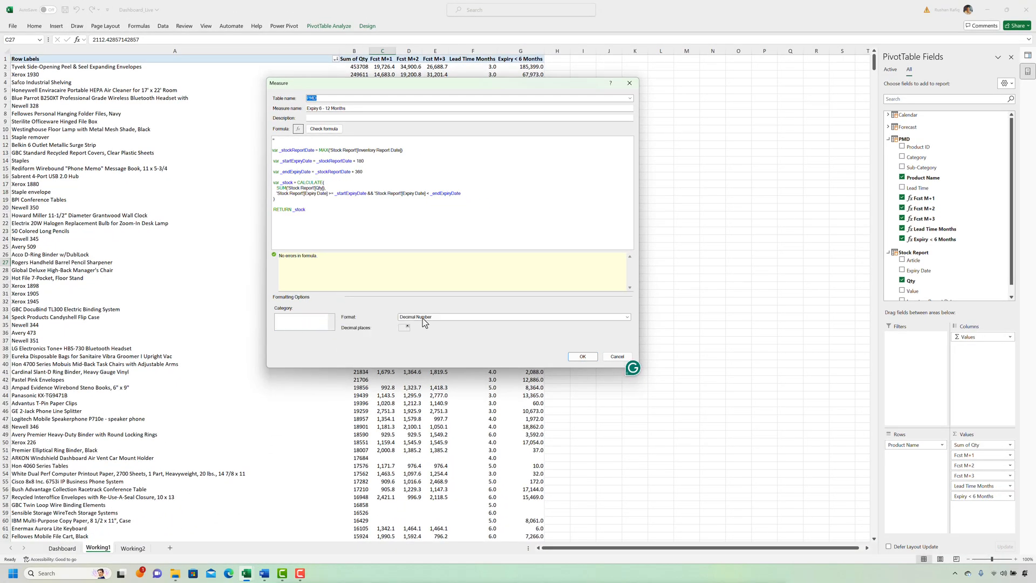
click(373, 339)
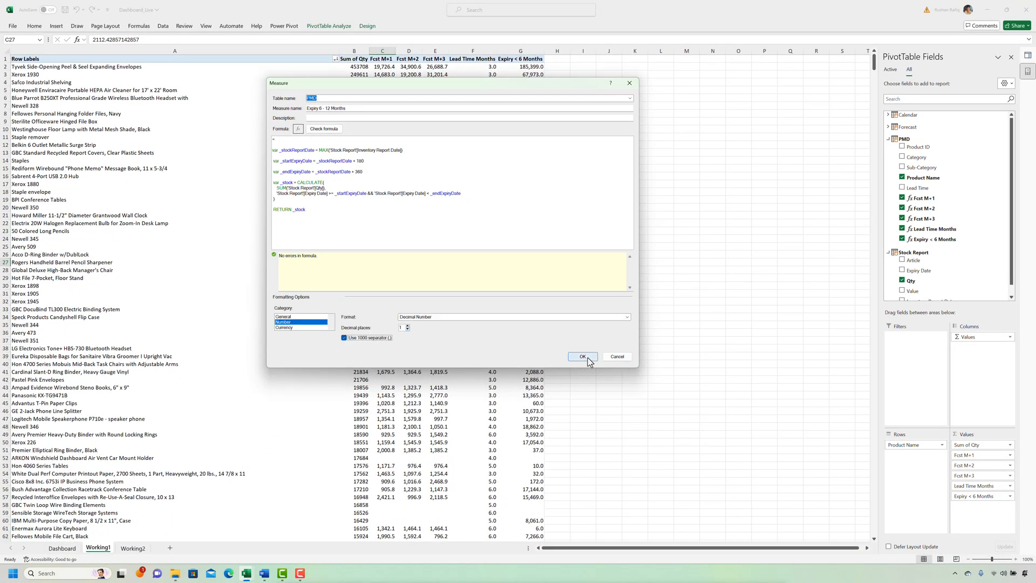
click(582, 357)
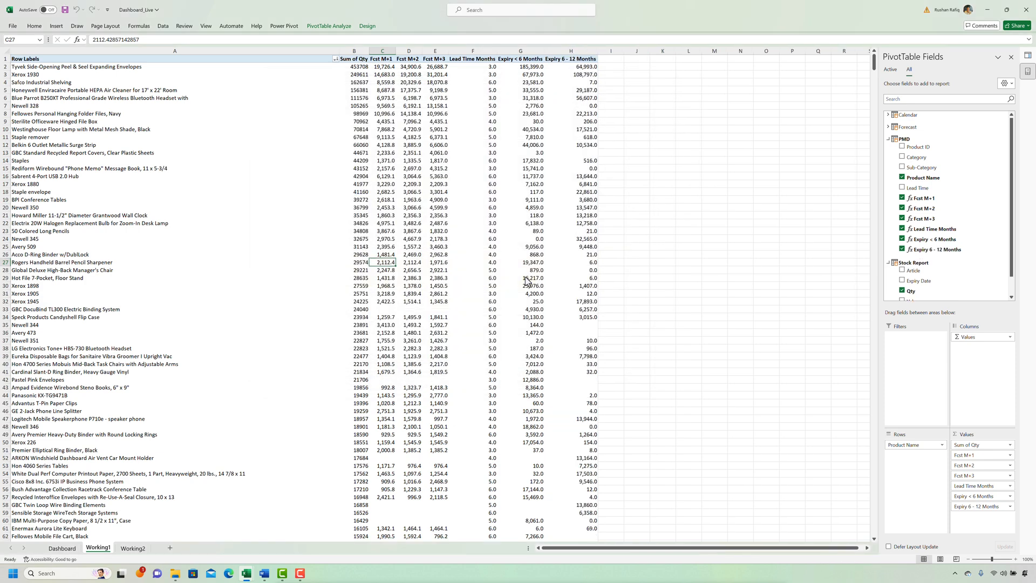
Start a new measure in the PMD table, enlarge its dialog and name it Expiry > 12 Months
click(383, 301)
click(274, 26)
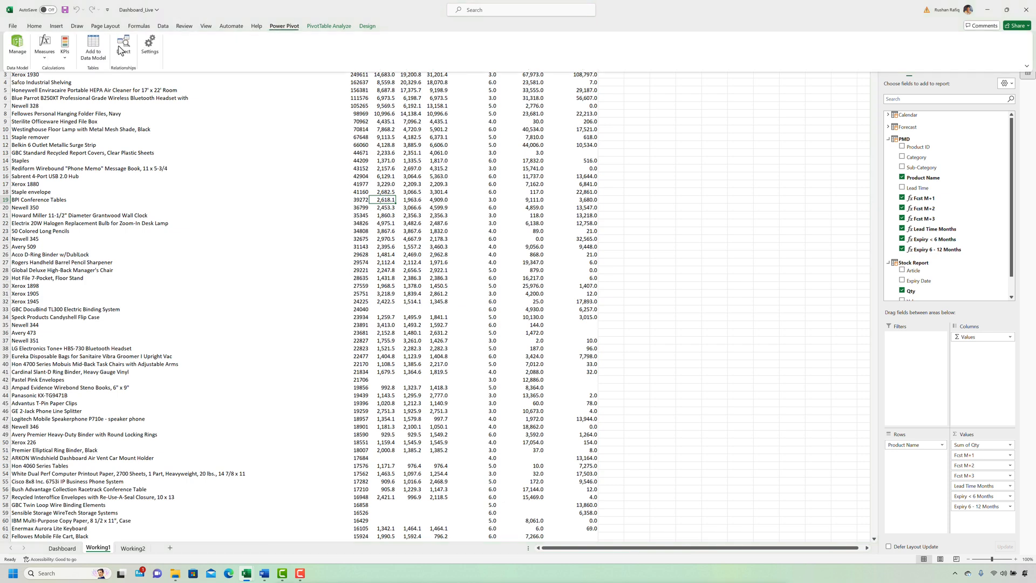
click(45, 54)
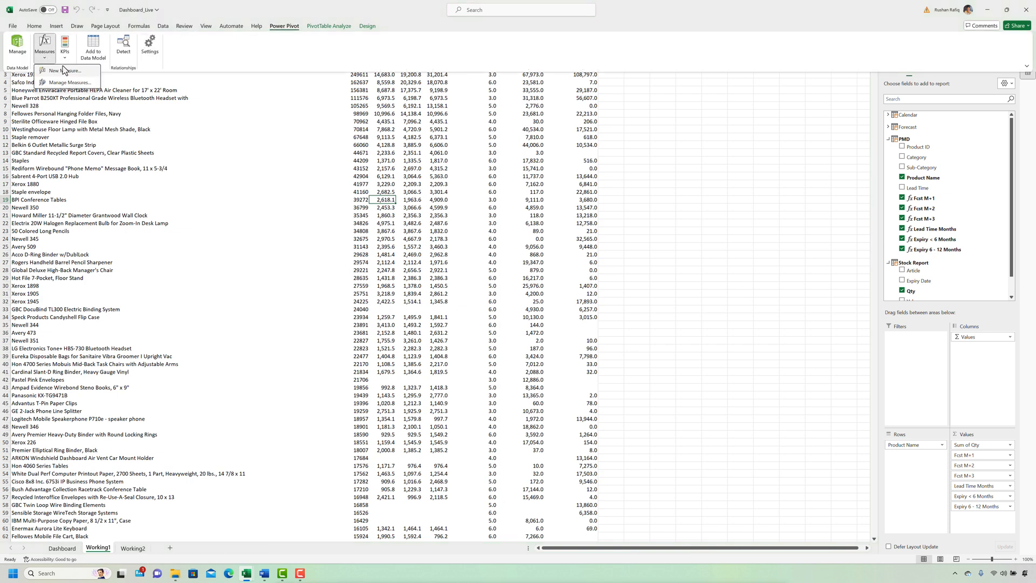
click(70, 72)
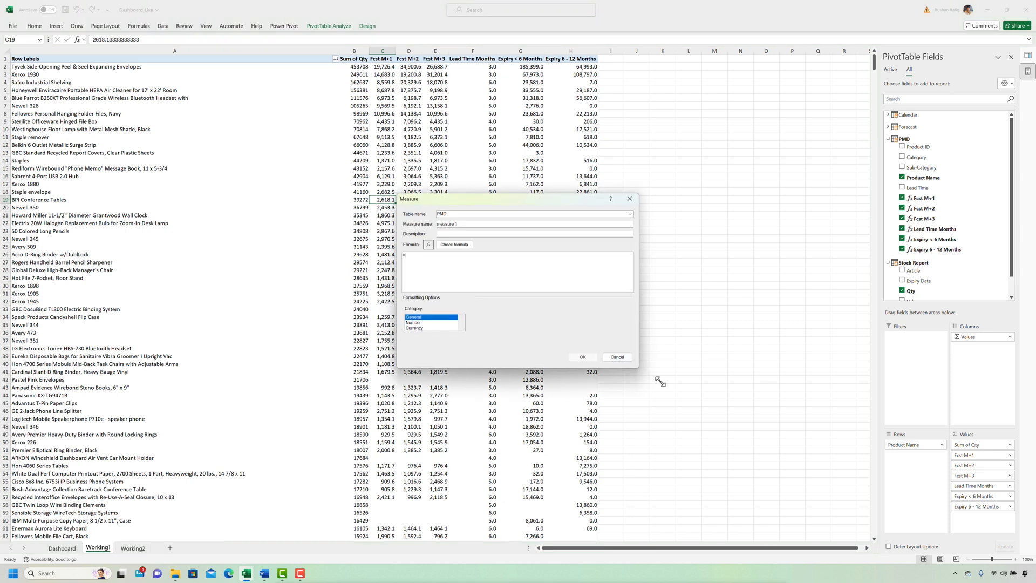
drag(640, 368, 803, 458)
triple_click(467, 224)
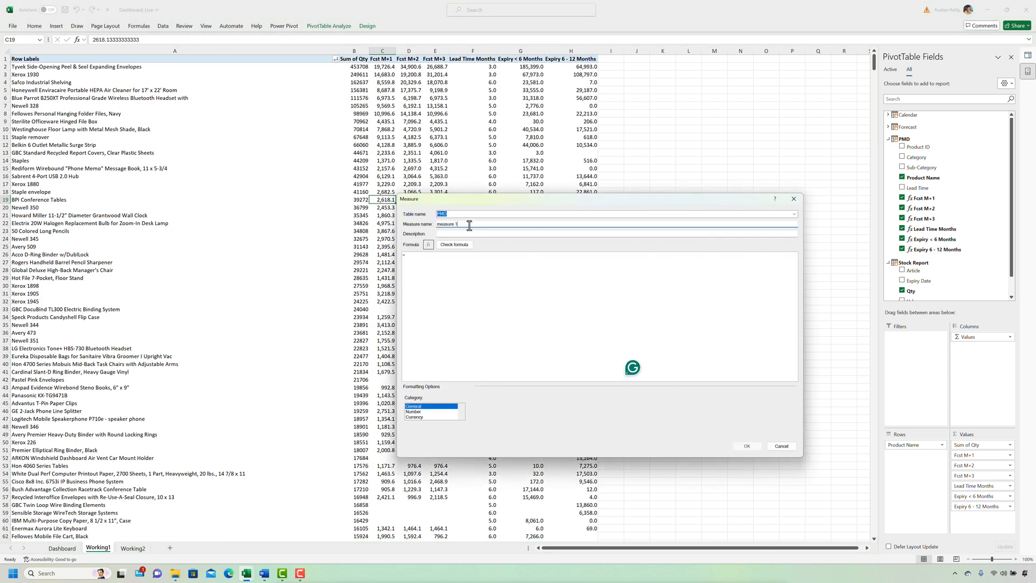
text(Expiry > 12 Months)
Enter a formula summing Stock Report Qty with Expiry Date at least 360 days after the maximum Inventory Report Date, and check it for errors
click(448, 272)
text(var _stockReportDate = MAX('Stock Report'[Inventory Report Date])  var _startExpiryDate = _stockReportDate + 360  var _stock = CALCULATE(   SUM('Stock Report'[Qty]),   'Stock Report'[SLED/BBD] >= _startExpiryDate )  RETURN _stock)
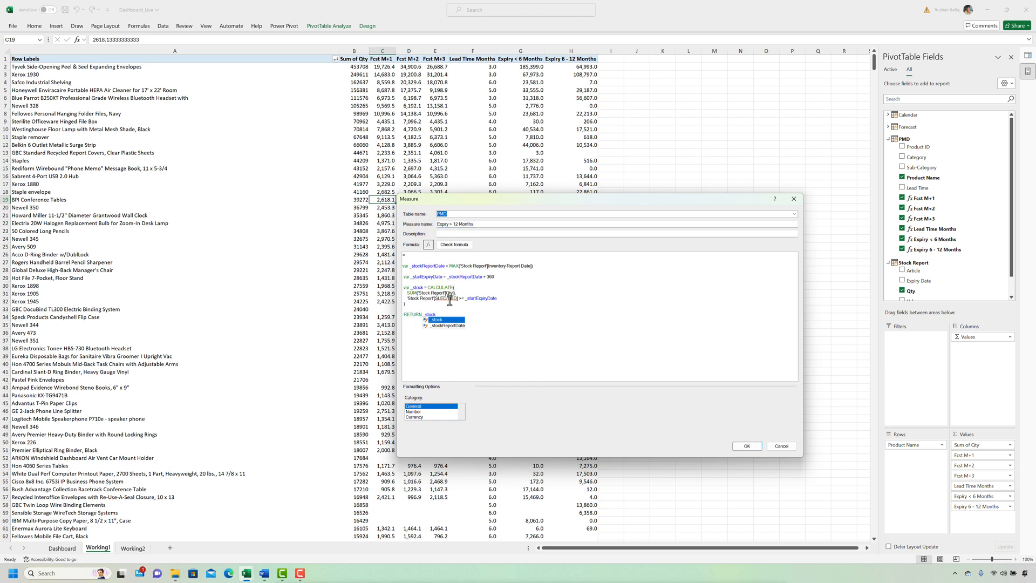
double_click(449, 301)
text(S)
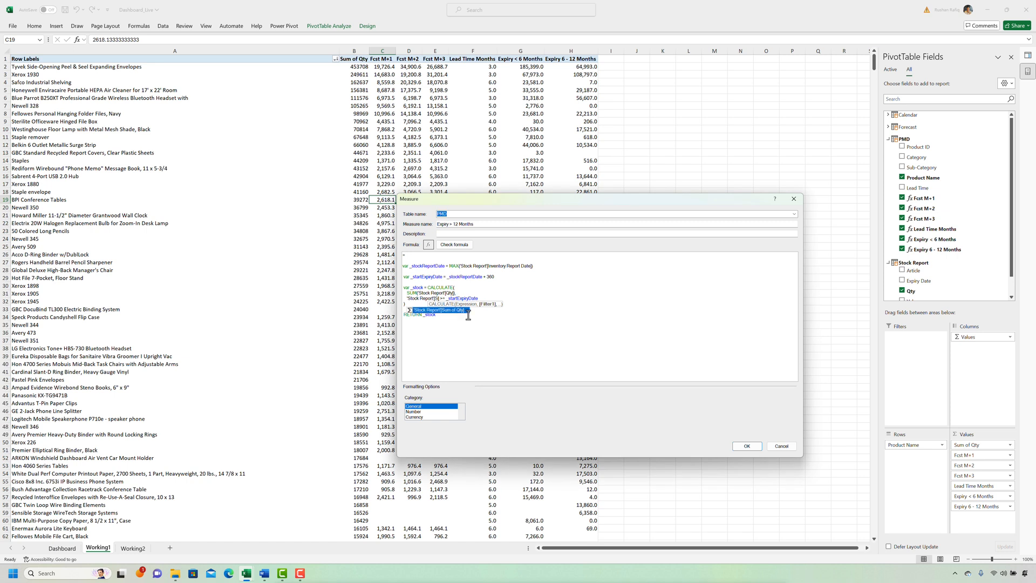
key(BackSpace)
text(Expiry Date)
key(Tab)
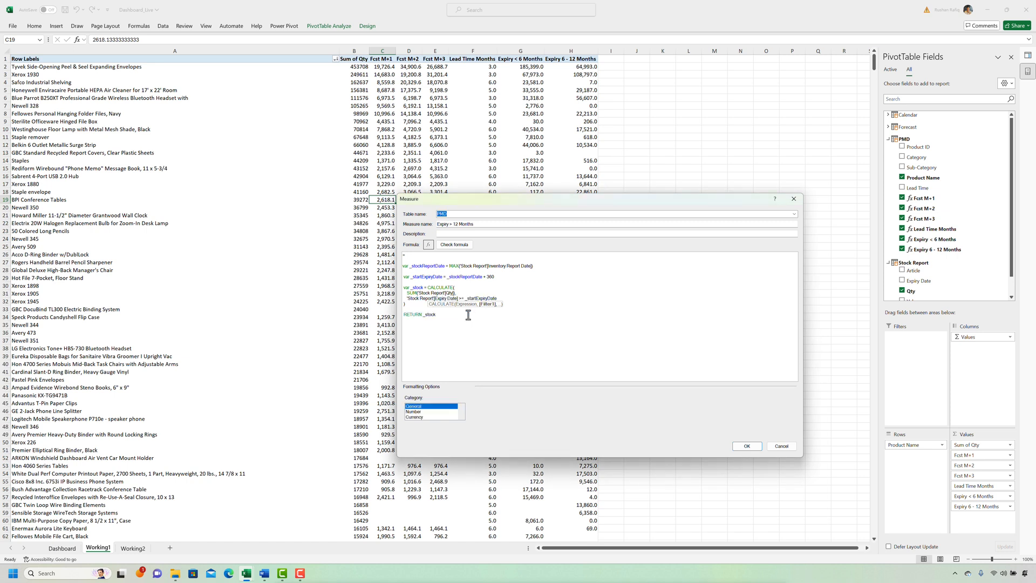
click(454, 245)
Format the Expiry > 12 Months measure as a number with 1 decimal place and 1000 separator, and save it
click(424, 411)
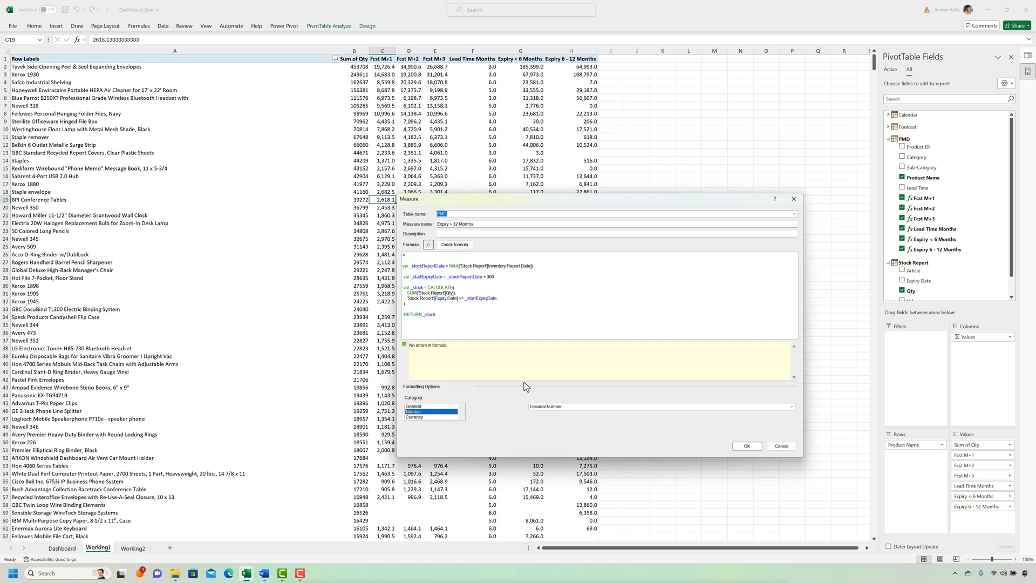
click(537, 419)
click(474, 426)
click(747, 446)
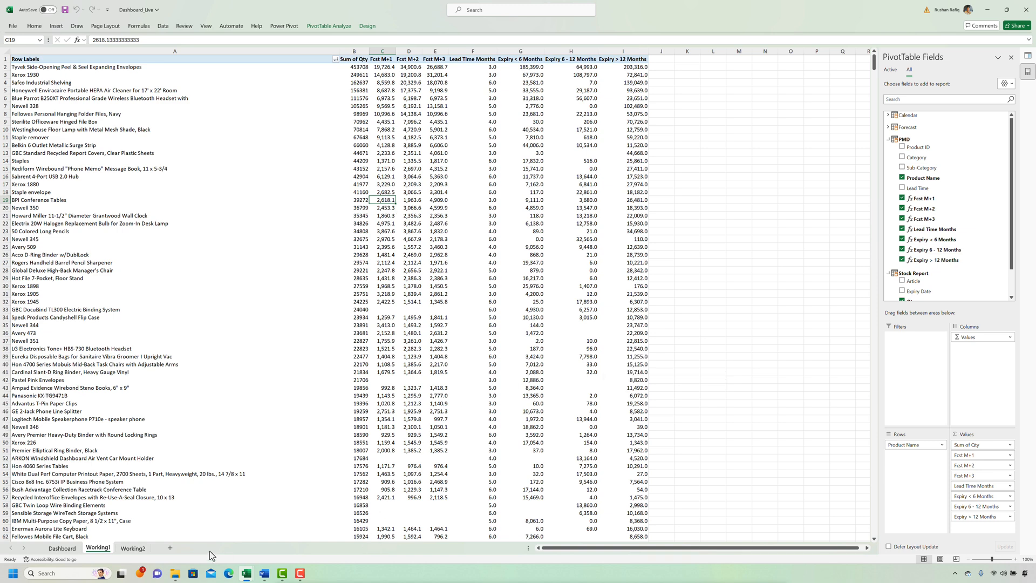
On the Dashboard sheet, copy the first product's Fcst M + 3 formula =Working1!E2 into its Lead Time (Months) cell
click(60, 548)
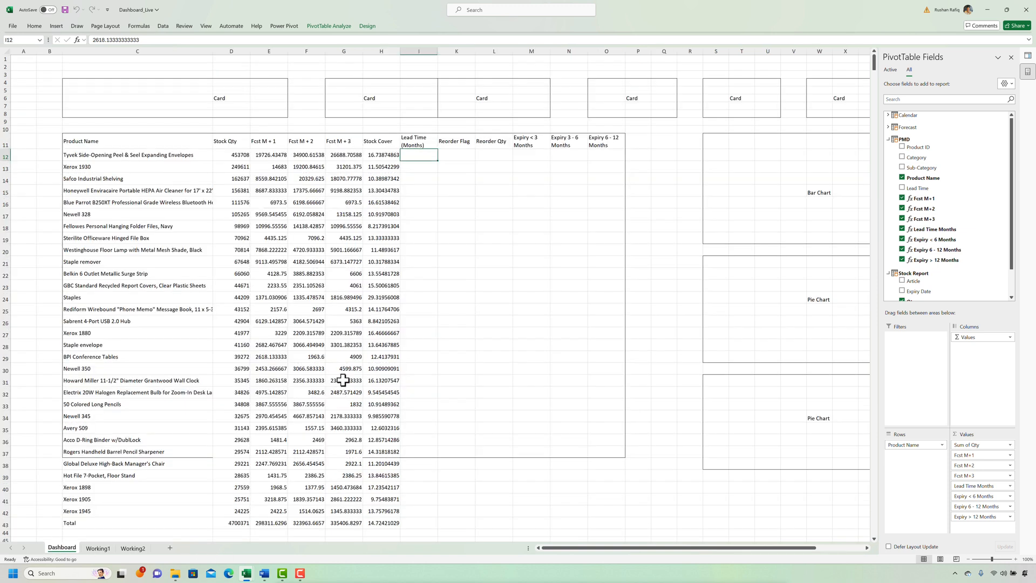
click(462, 156)
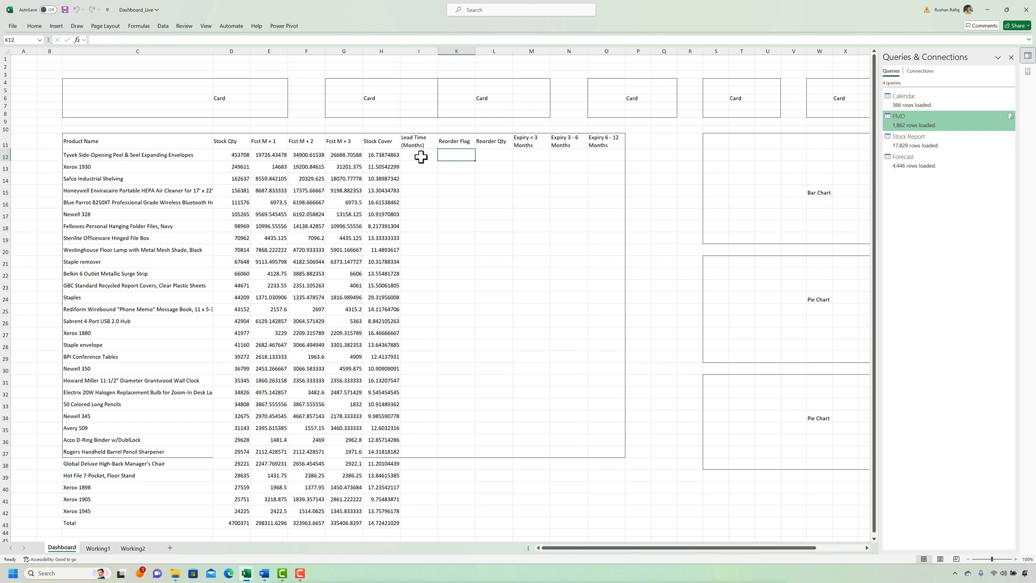
click(417, 154)
click(353, 156)
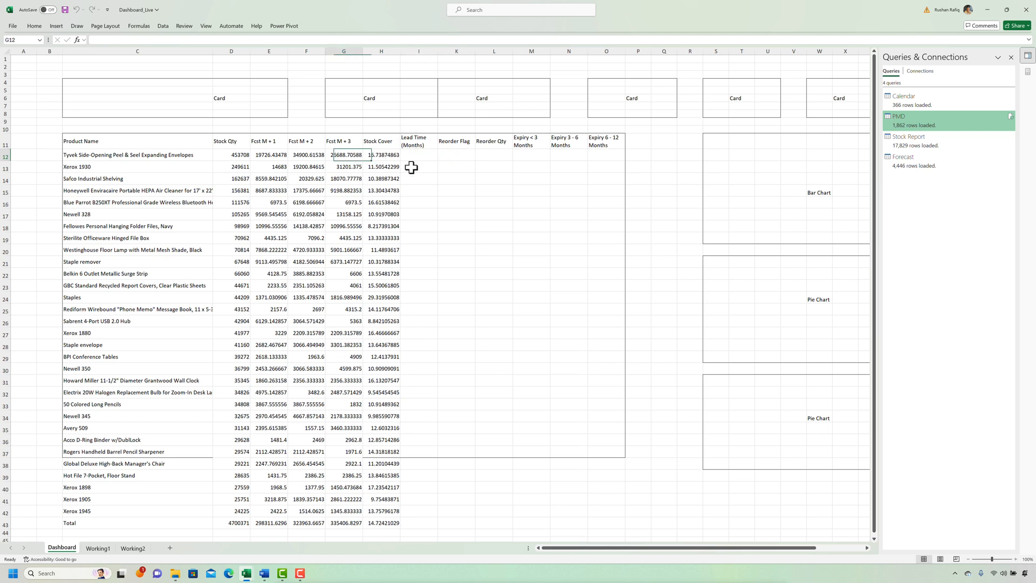
key(F2)
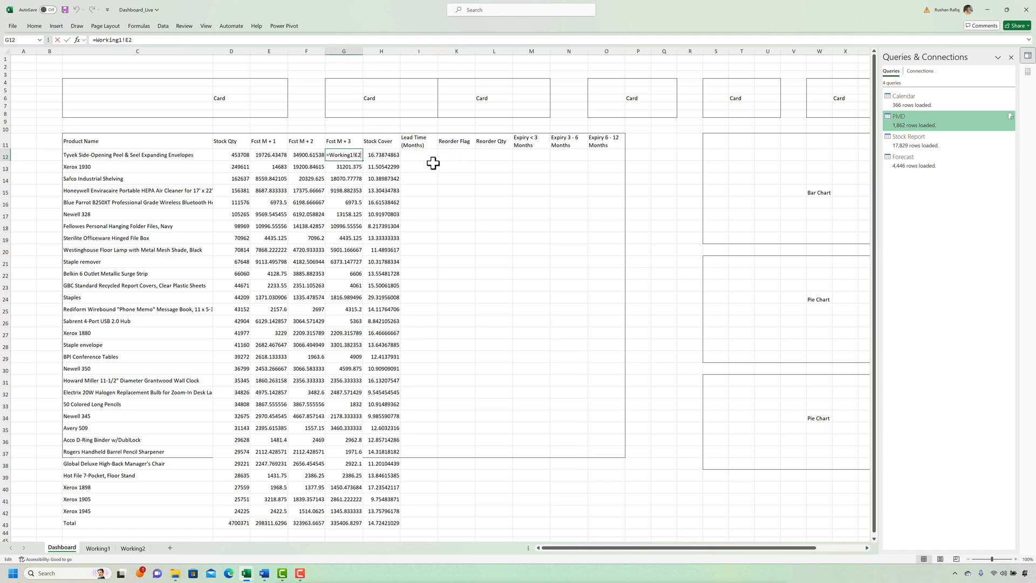
key(shift+Home)
key(ctrl+c)
key(Tab)
key(Tab)
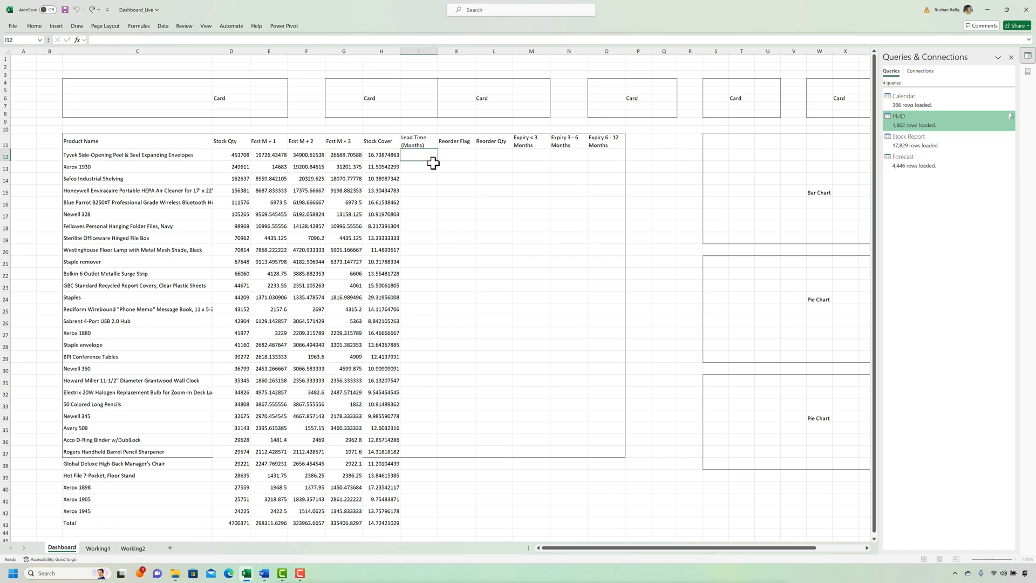
key(ctrl+v)
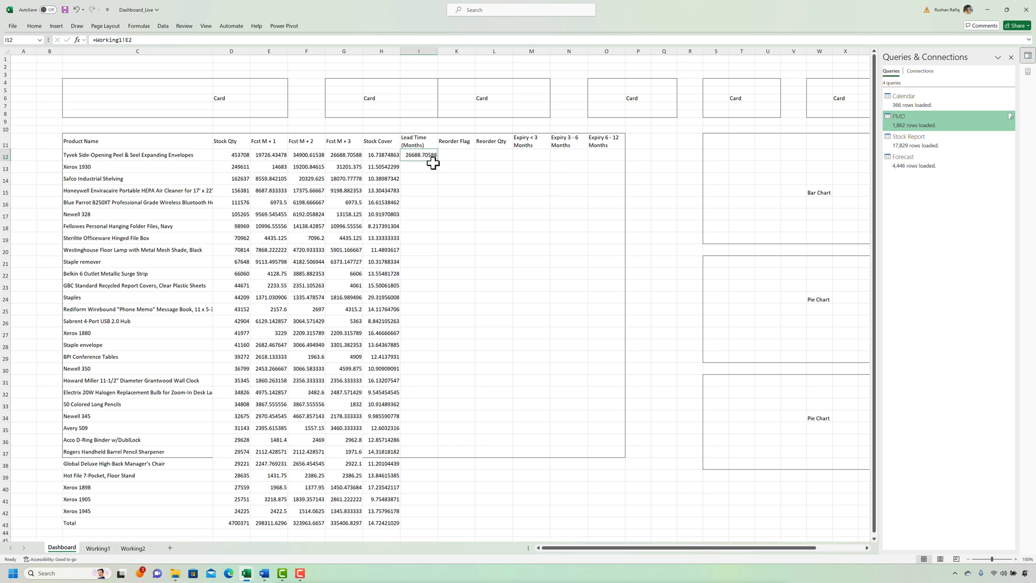
Check the source columns on Working1 and paste =Working1!E2 into the first product's three expiry cells on the Dashboard
key(ctrl+bracketleft)
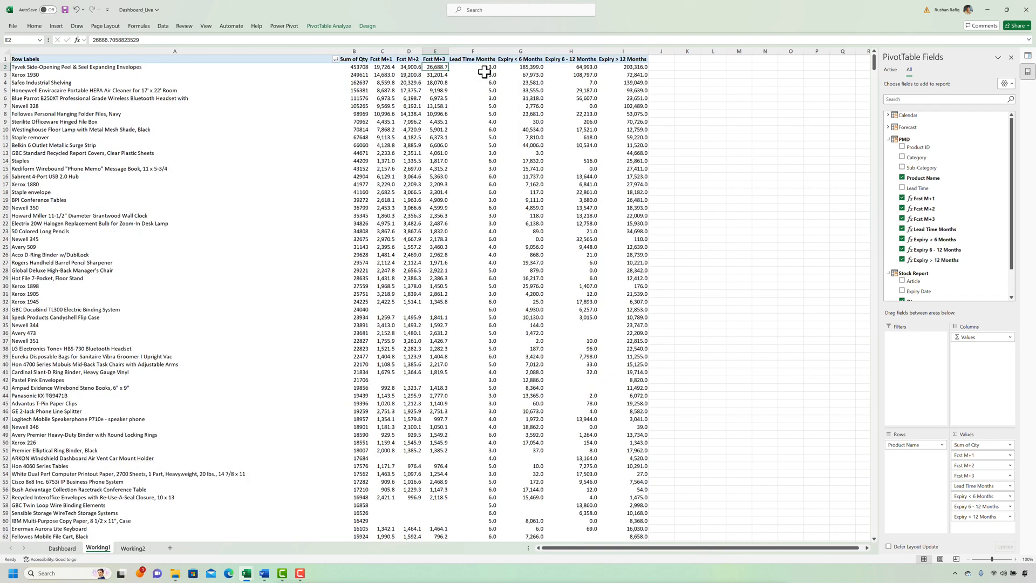
click(484, 72)
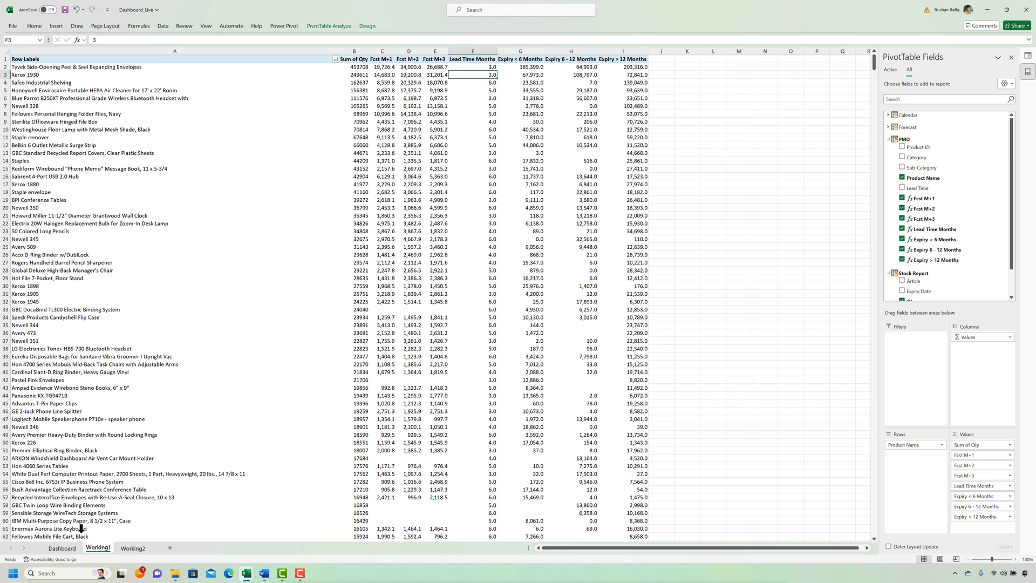
click(68, 549)
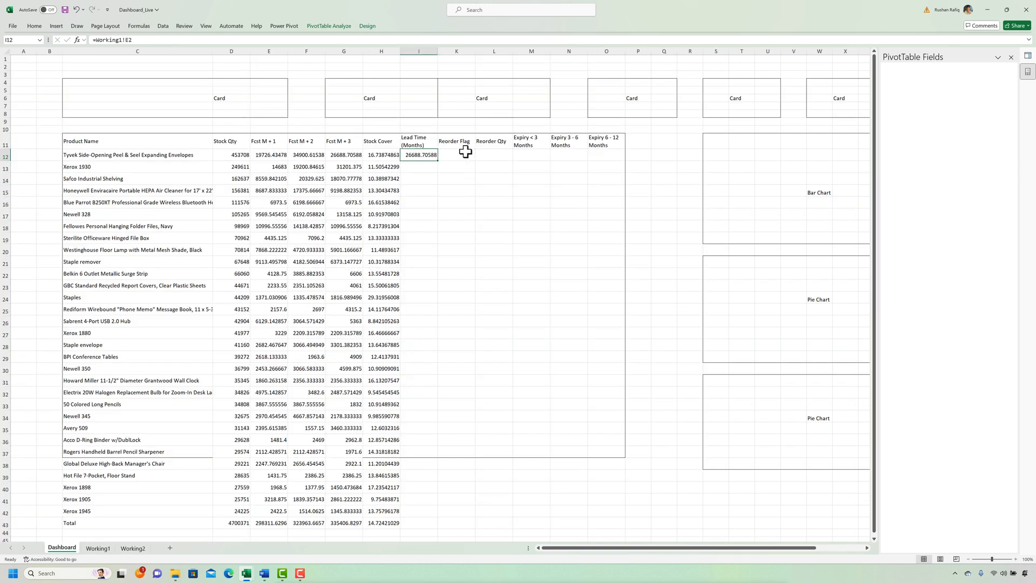
click(521, 155)
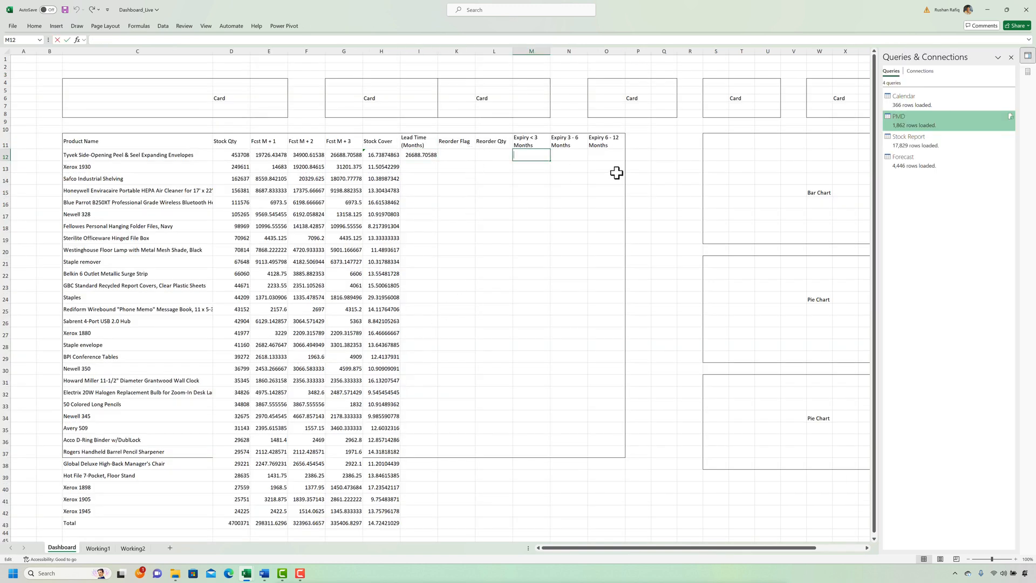
text(26688.70588)
key(Tab)
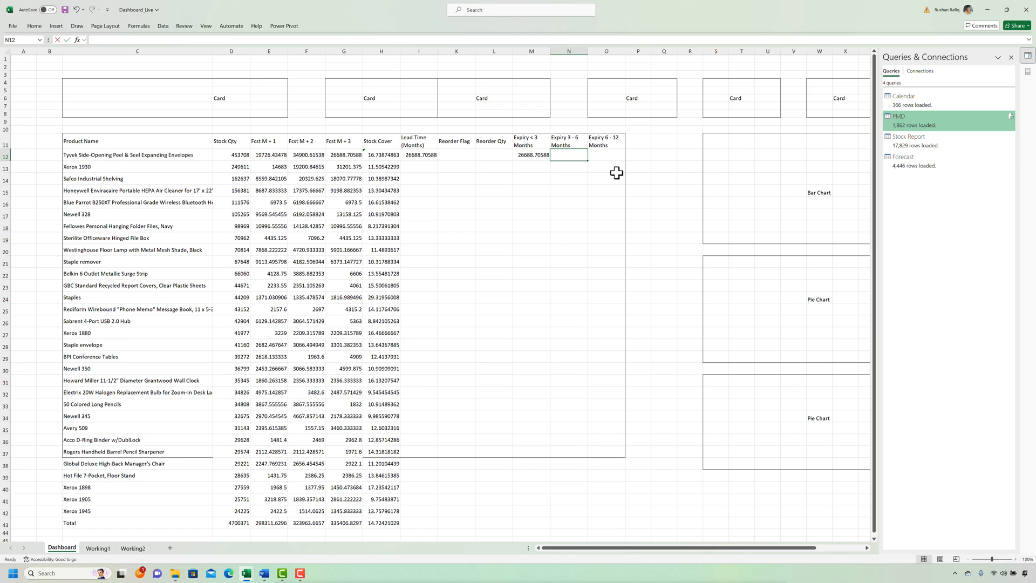
key(ctrl+d)
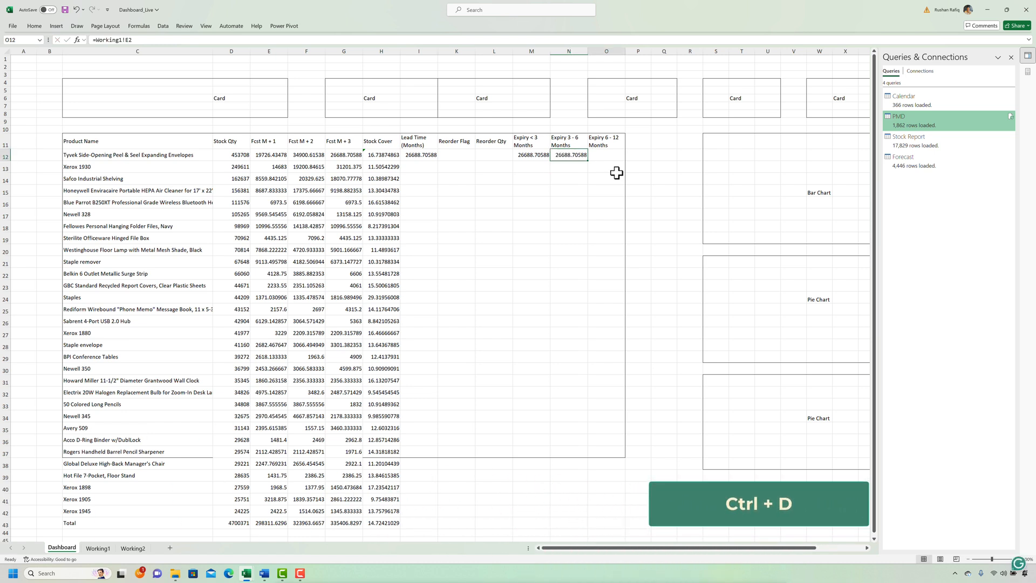
key(ctrl+v)
Change the first product's Lead Time (Months) formula to =Working1!F2
key(Left)
key(Left)
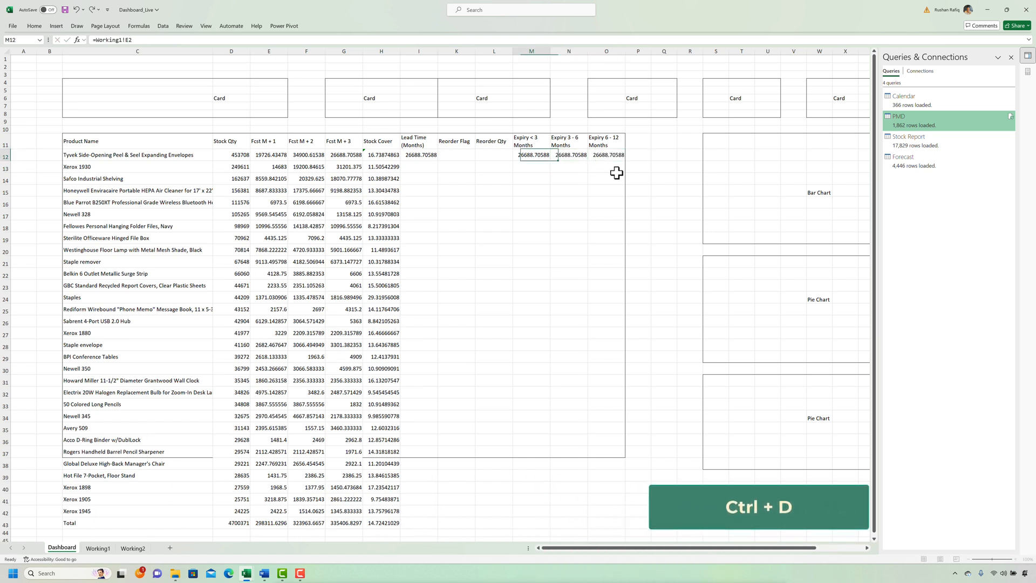
key(Left)
key(Left)
key(Left)
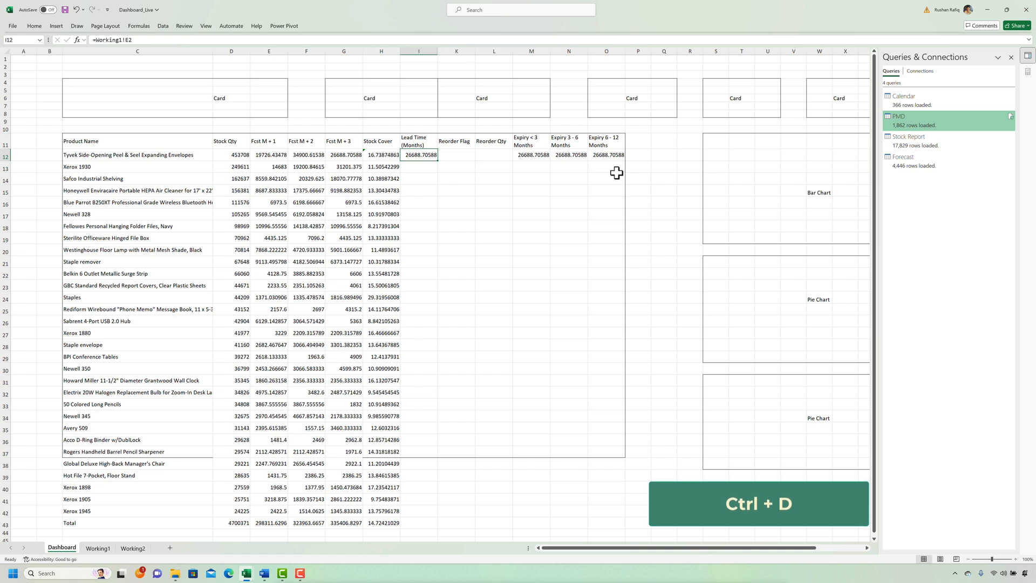
key(F2)
key(Left)
key(BackSpace)
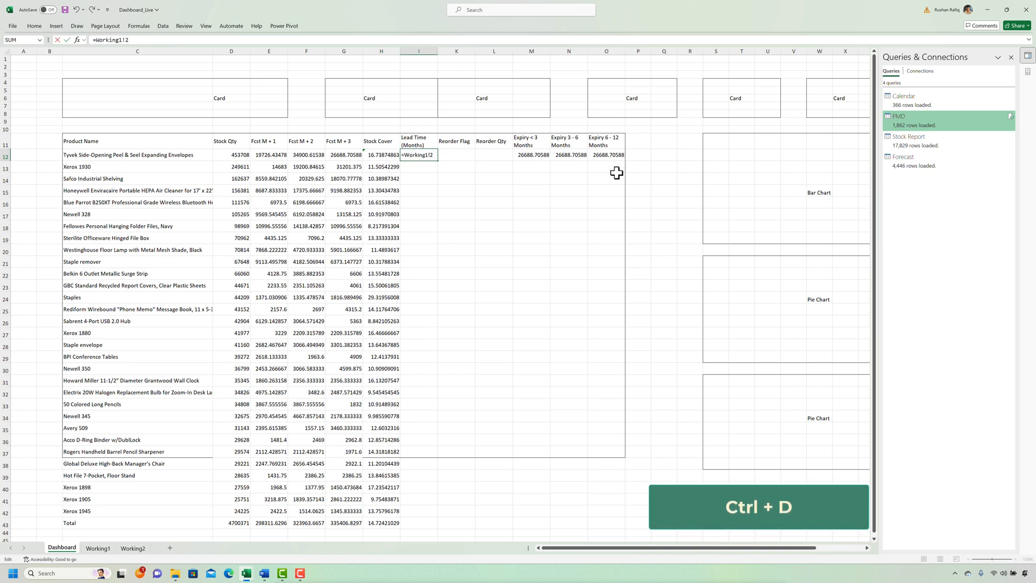
text(F)
key(Tab)
Change the first product's Expiry < 3 Months formula to =Working1!G2
key(Right)
key(Right)
key(Right)
key(Right)
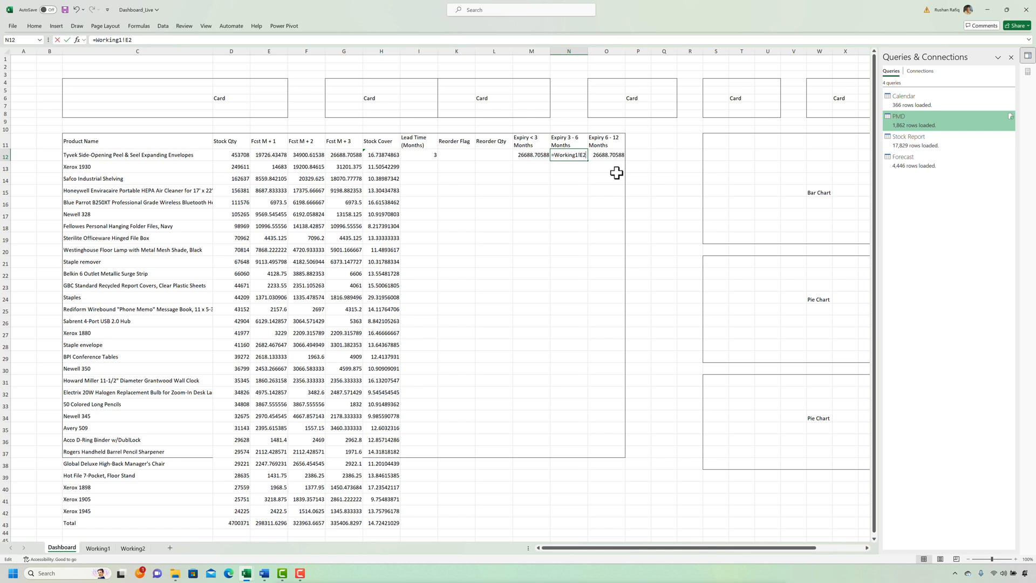
key(Left)
key(F2)
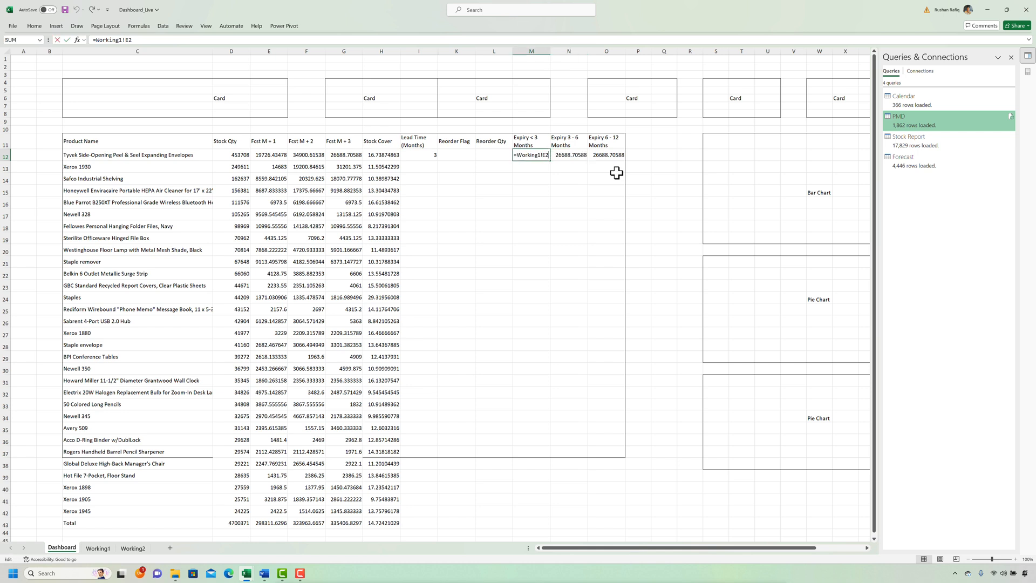
text(G)
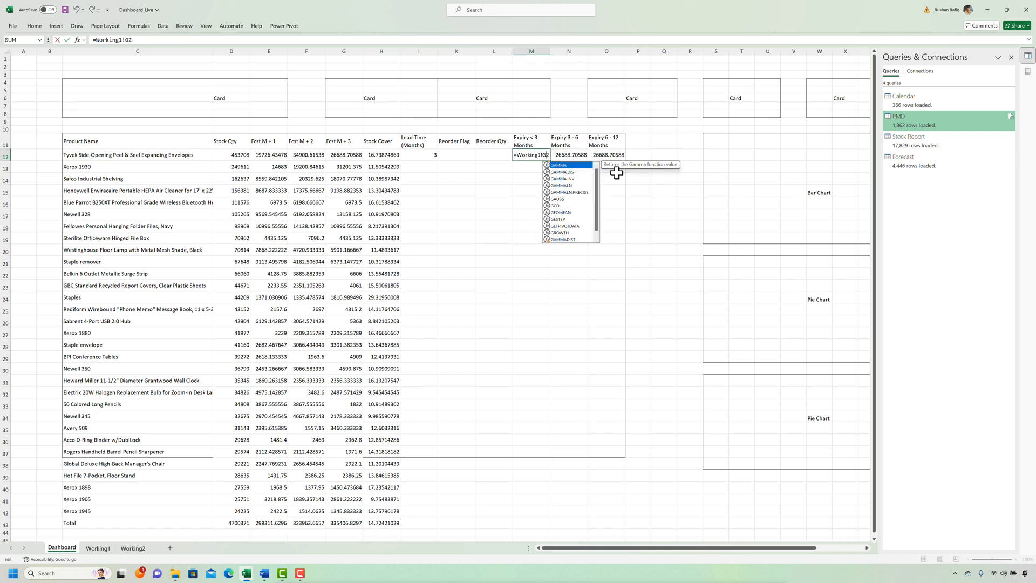
key(Escape)
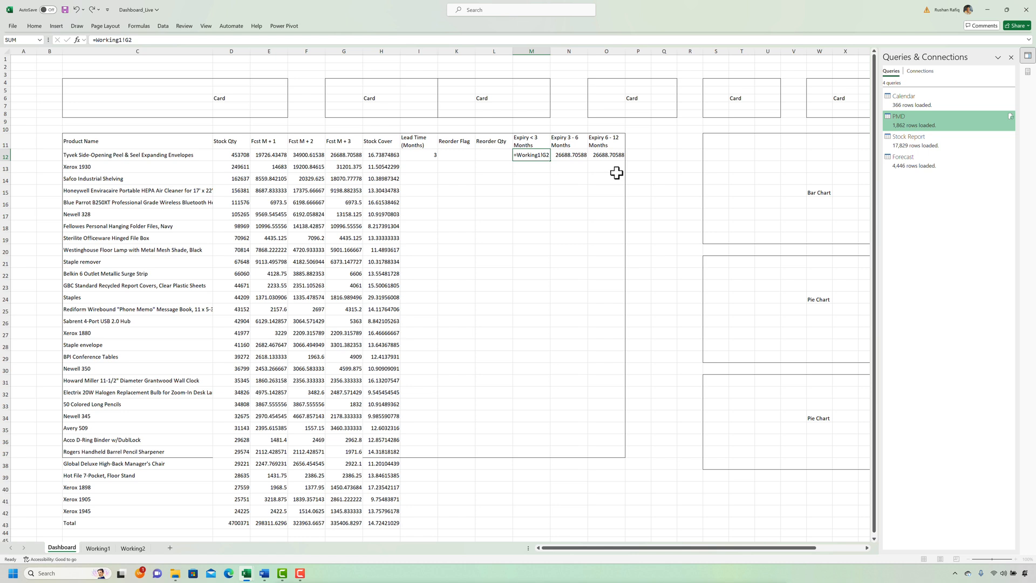
key(Tab)
Change the first product's Expiry 3 - 6 Months formula to =Working1!H2
key(F2)
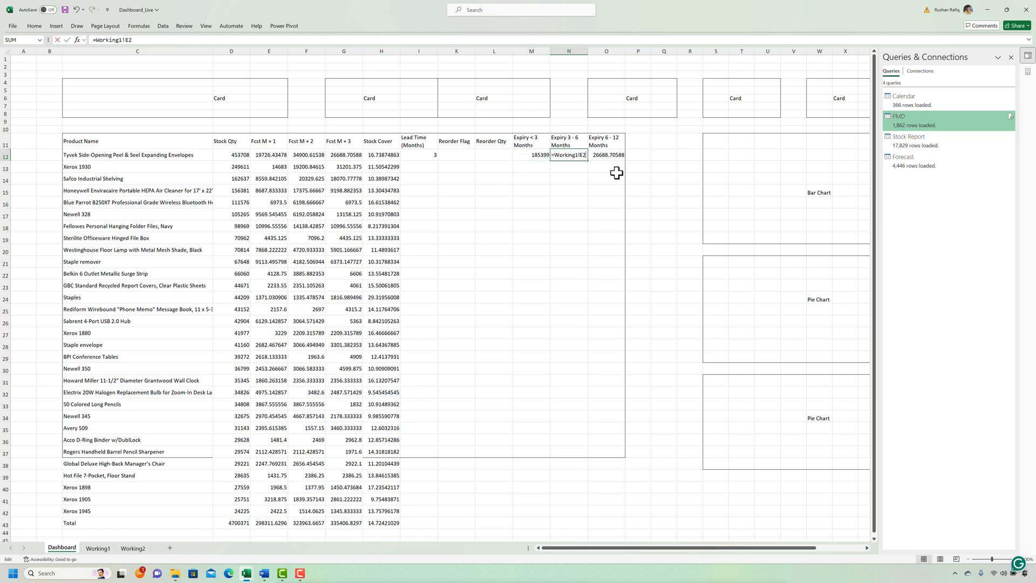
key(Left)
key(Left)
text(H)
key(Tab)
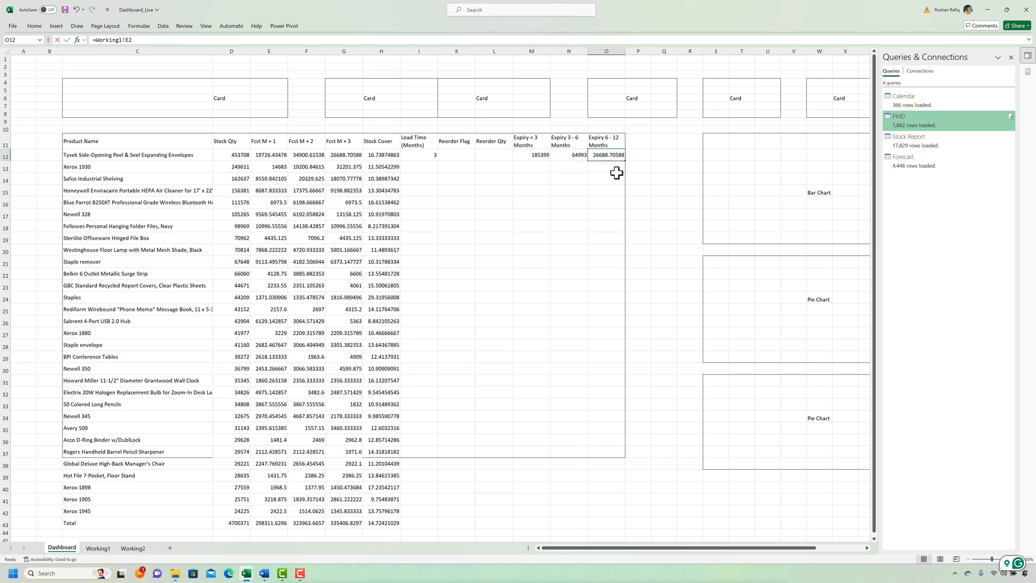
Change the first product's Expiry 6 - 12 Months formula to =Working1!I2
key(F2)
key(Left)
key(Left)
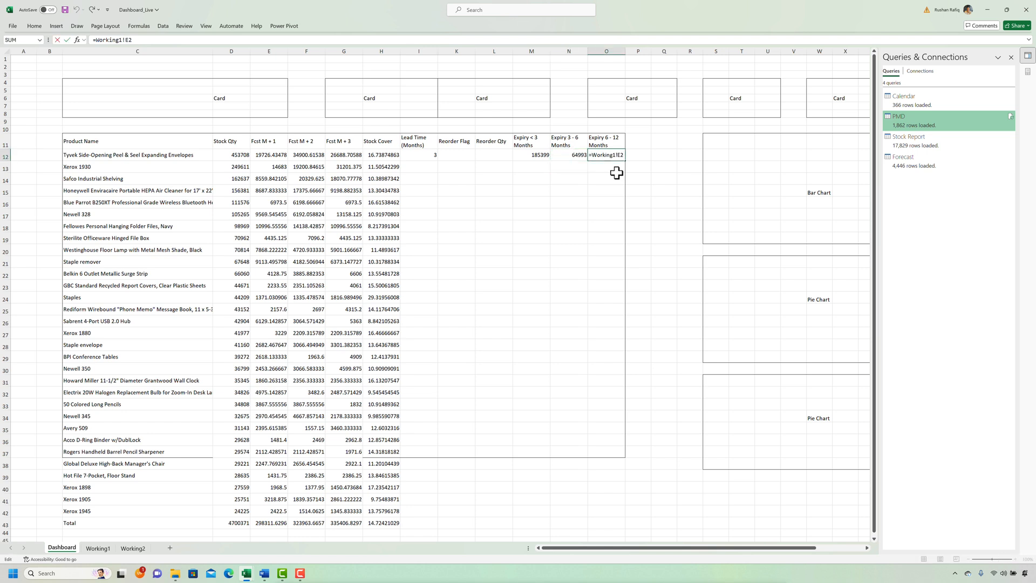
text(I)
key(Return)
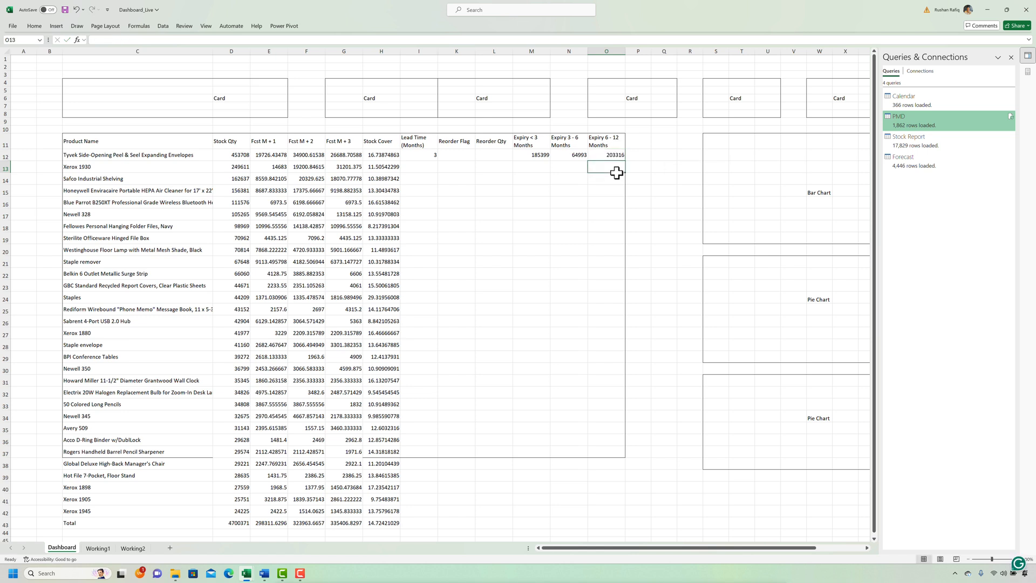
Fill the Lead Time (Months) formula from the first product down to the Xerox 1945 row
click(416, 511)
key(ctrl+shift+Up)
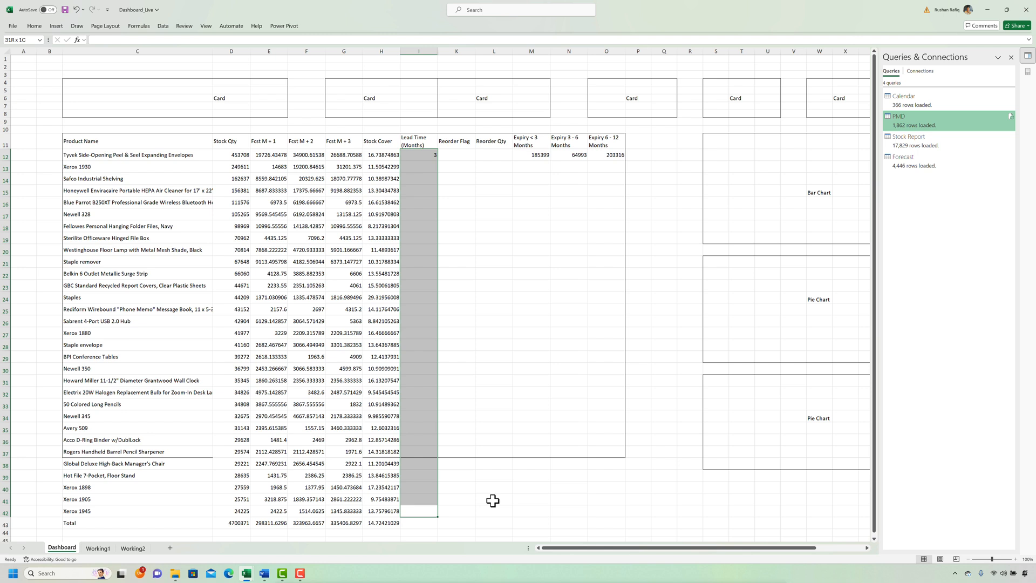
key(ctrl+d)
Fill the Expiry < 3, 3 - 6 and 6 - 12 Months formulas from the first product down to the Xerox 1945 row
key(Right)
key(Right)
key(Right)
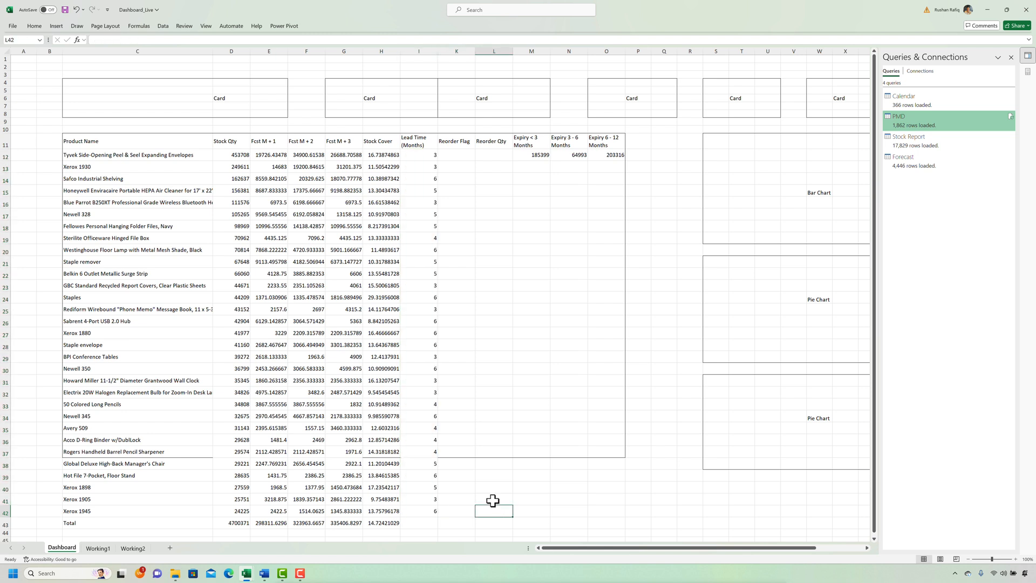
key(Right)
key(ctrl+shift+Up)
key(shift+Right)
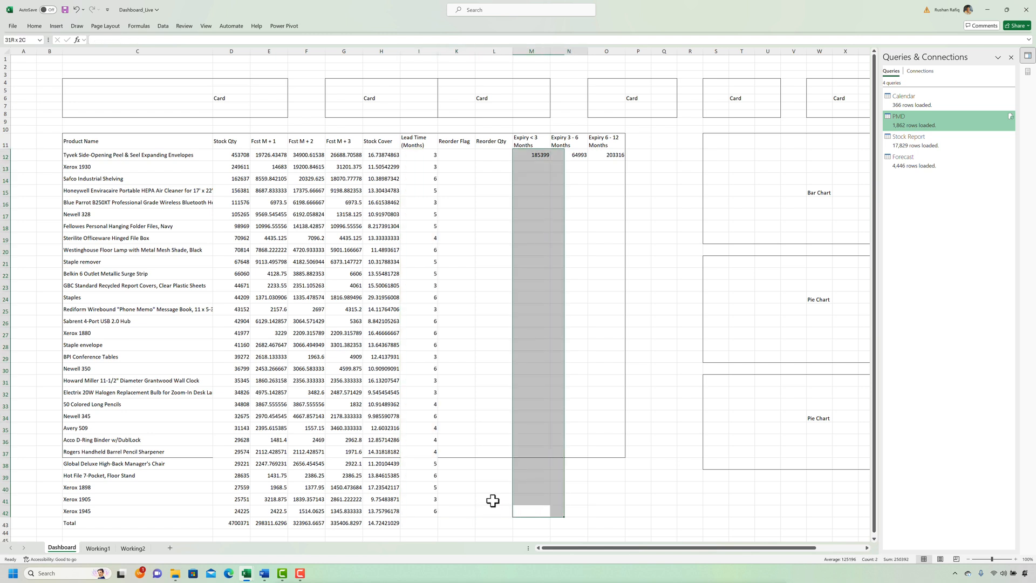
key(shift+Right)
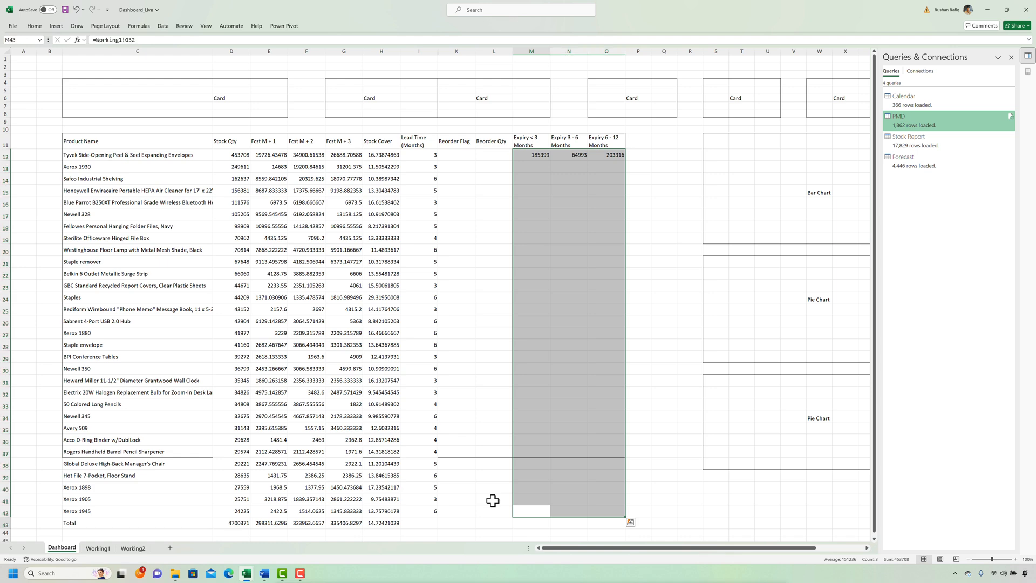
key(ctrl+d)
Link the Total row's Expiry < 3 Months cell to the Expiry < 6 Months grand total of the Working1 pivot table
key(Down)
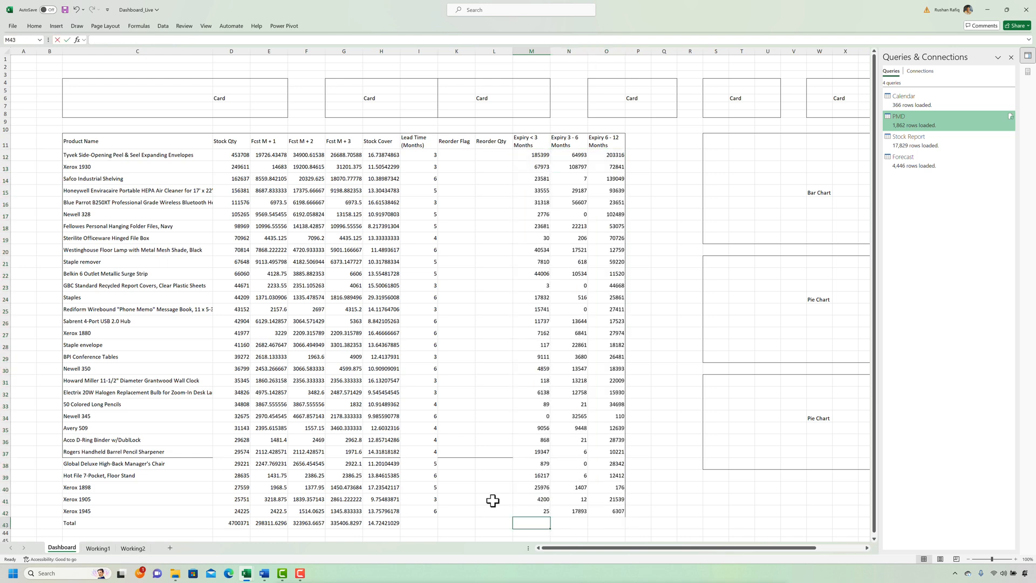
text(=)
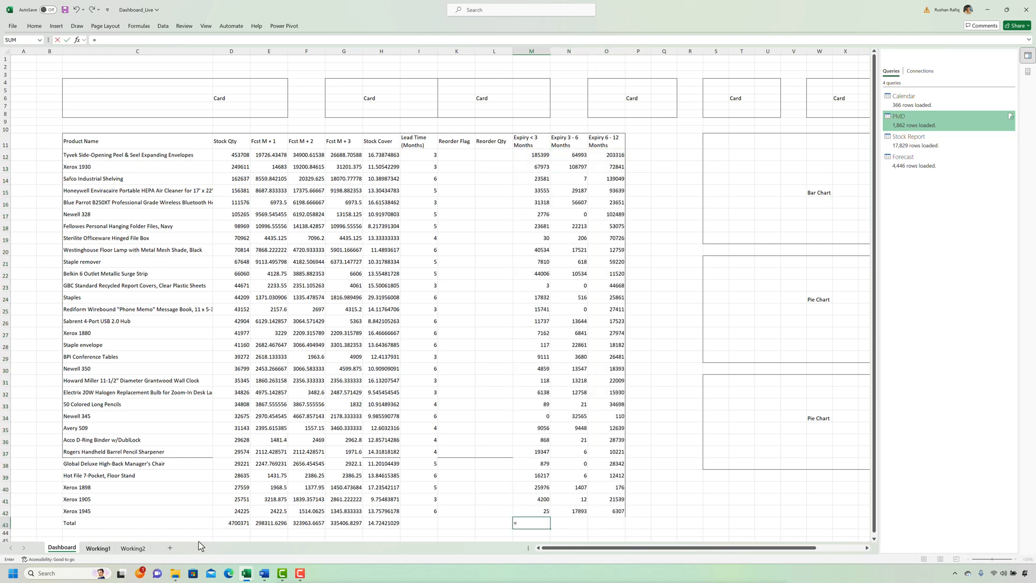
click(97, 548)
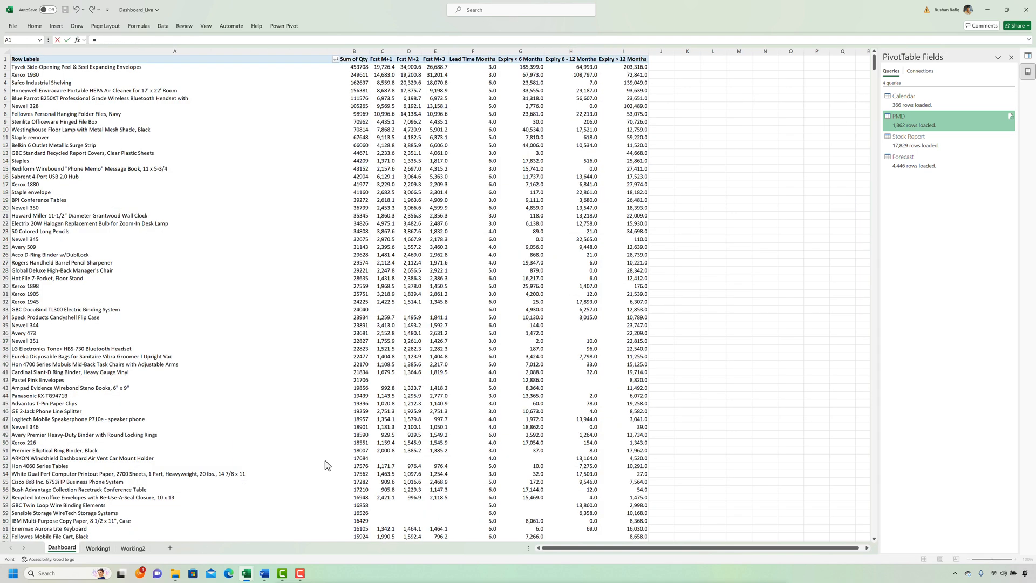
click(257, 442)
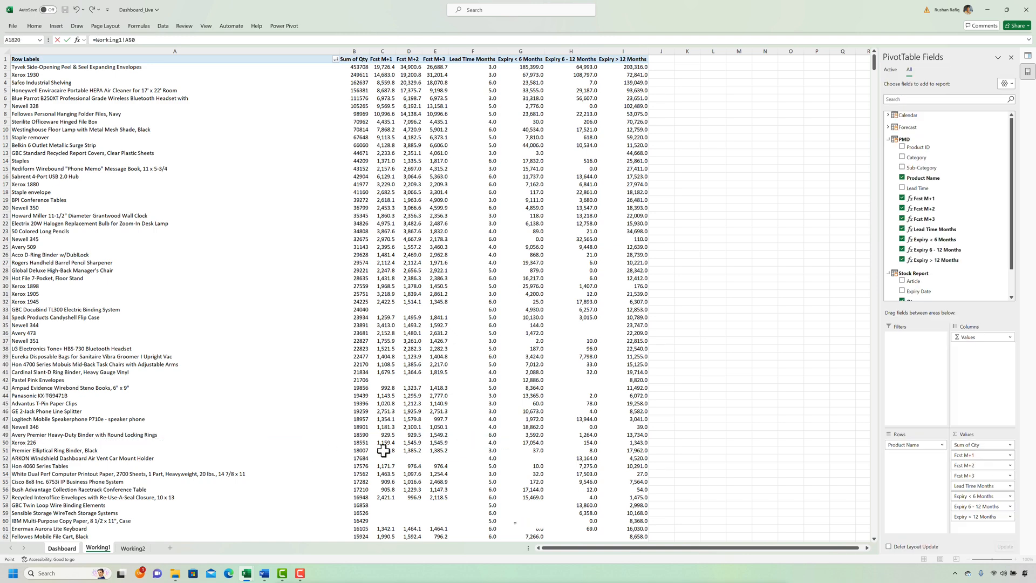
key(ctrl+Down)
click(537, 535)
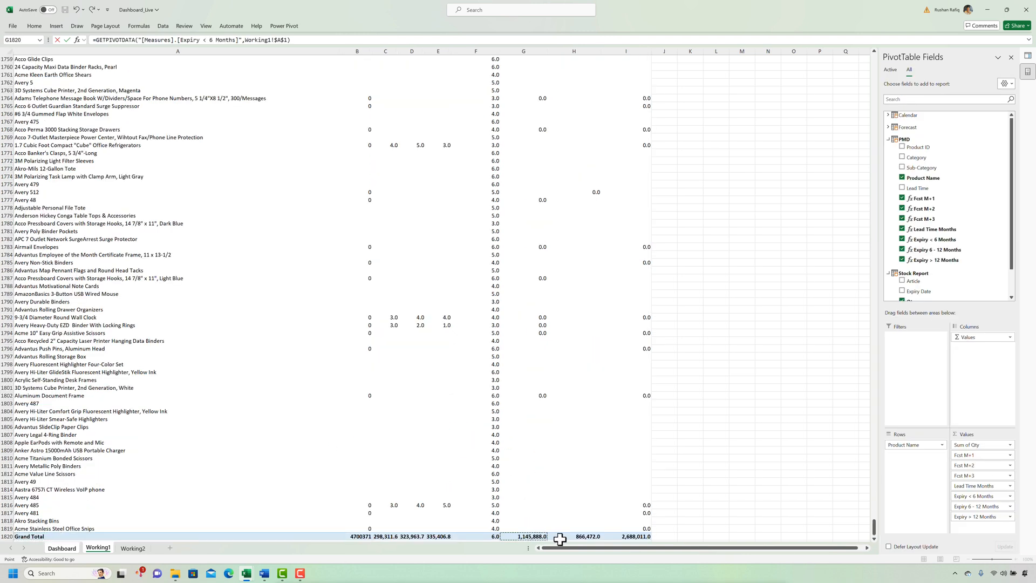
key(Return)
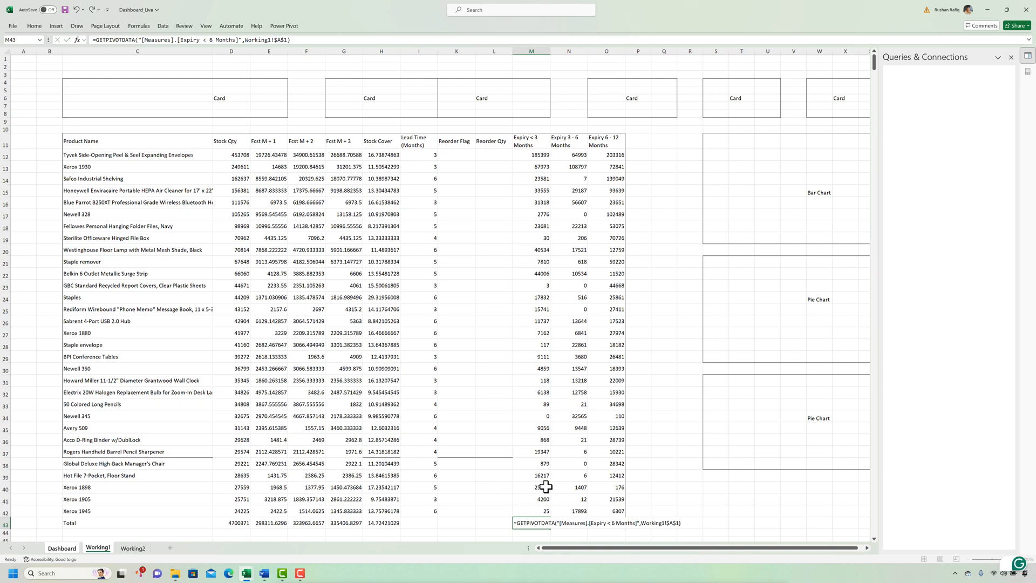
Link the Total row's Expiry 3 - 6 Months cell to the Expiry 6 - 12 Months grand total on Working1
click(576, 521)
text(=)
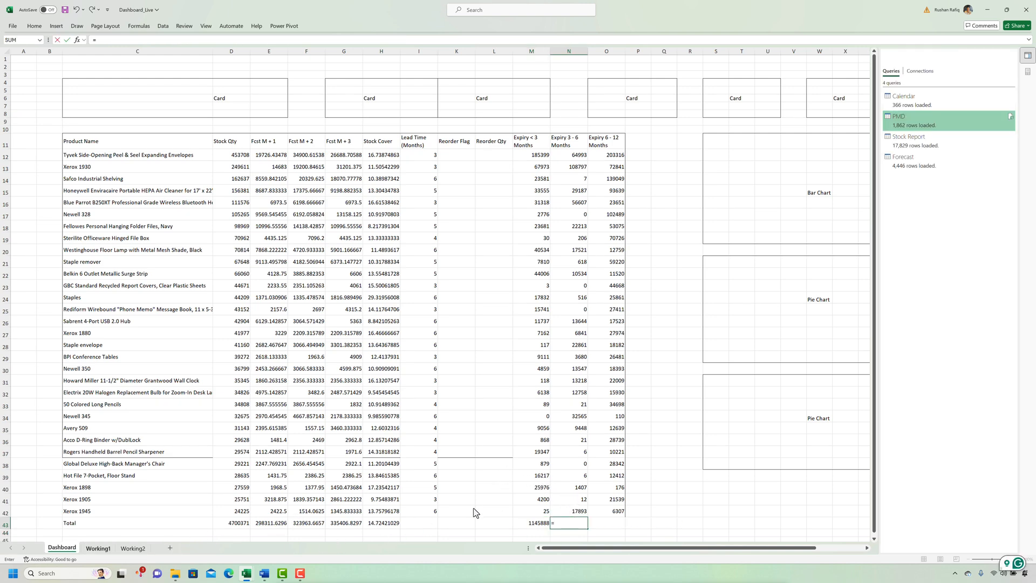
key(ctrl+Page_Down)
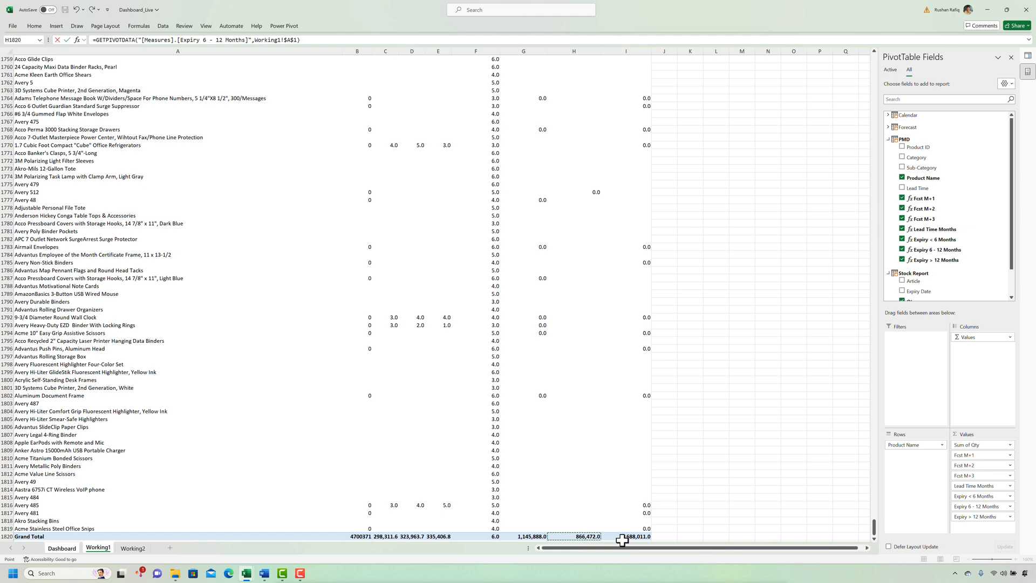
key(Return)
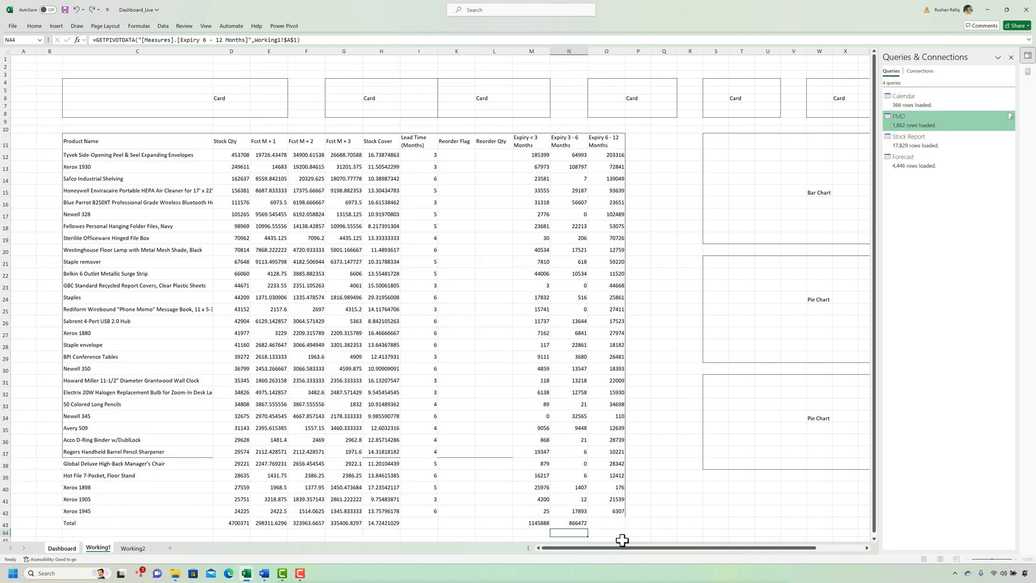
Link the Total row's Expiry 6 - 12 Months cell to the Expiry > 12 Months grand total on Working1
key(Up)
key(Right)
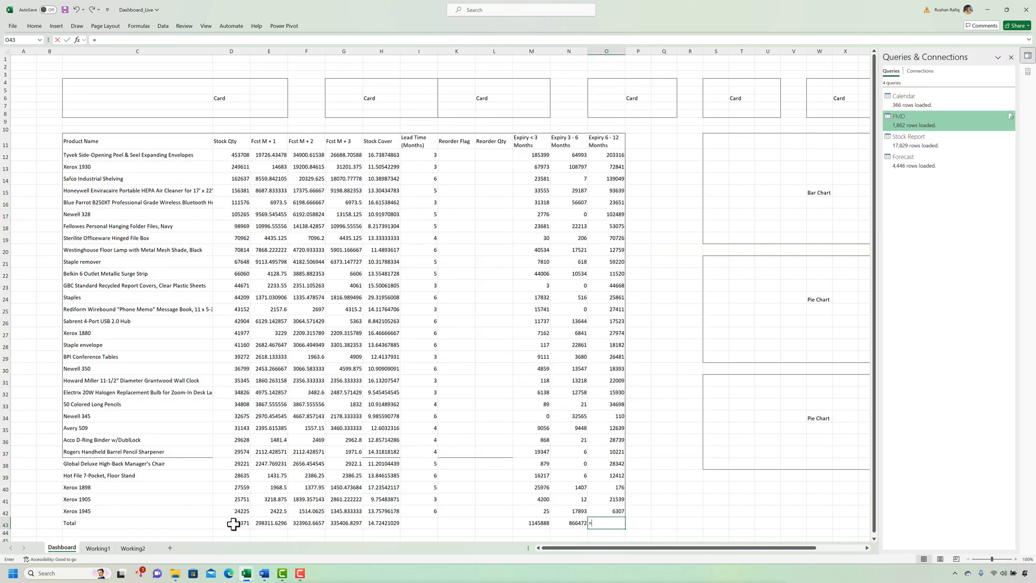
text(=)
click(108, 550)
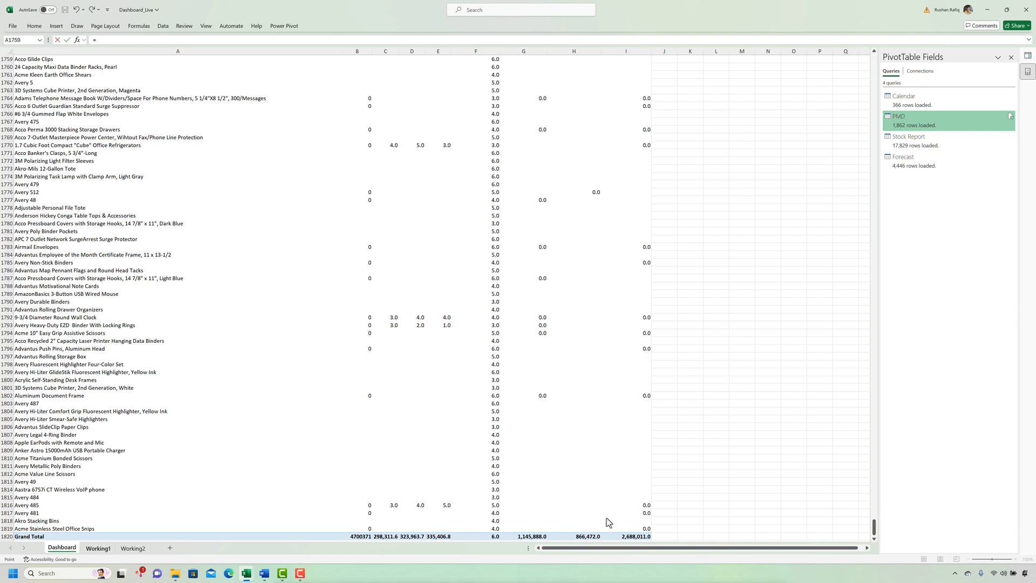
click(631, 536)
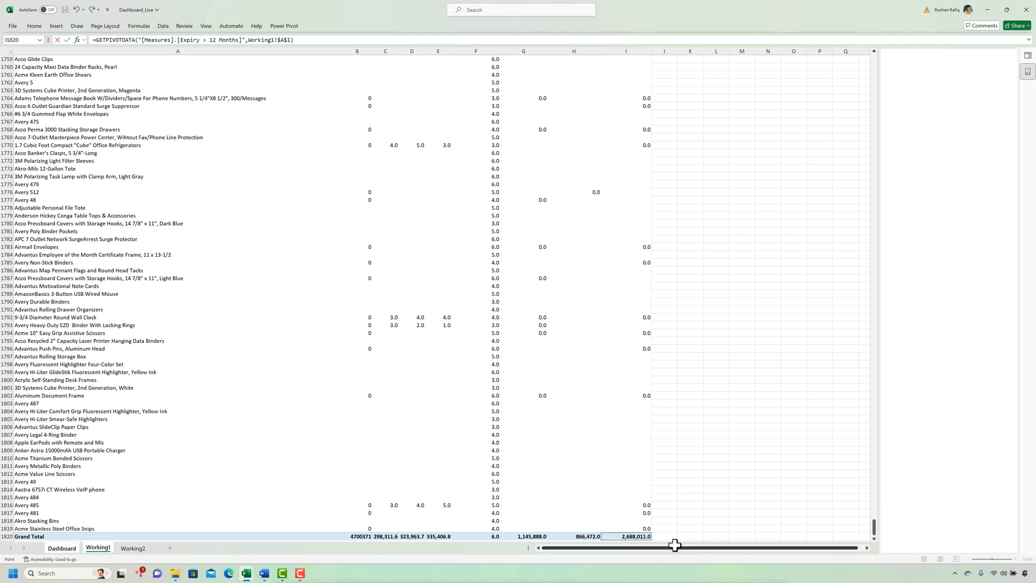
key(Return)
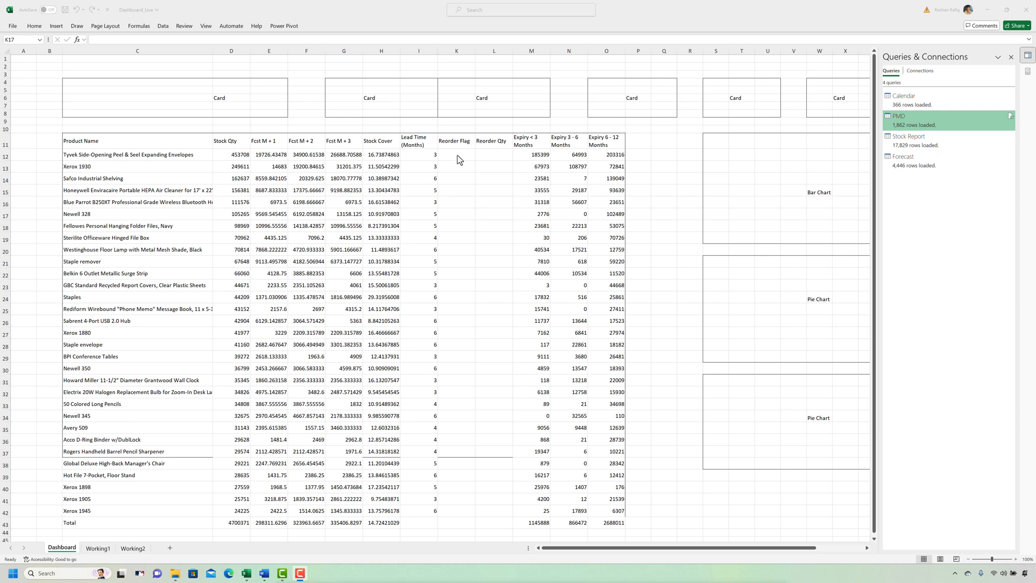
Try to enter =IF(I12+4)<H12,1,"") as the first product's Reorder Flag formula
click(456, 154)
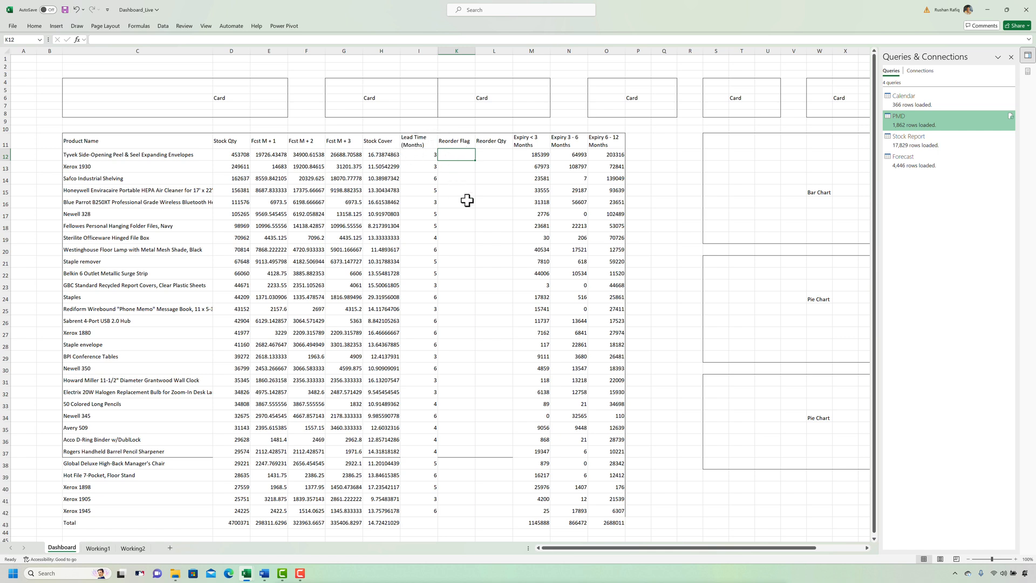
text(=)
key(Escape)
text(=IF()
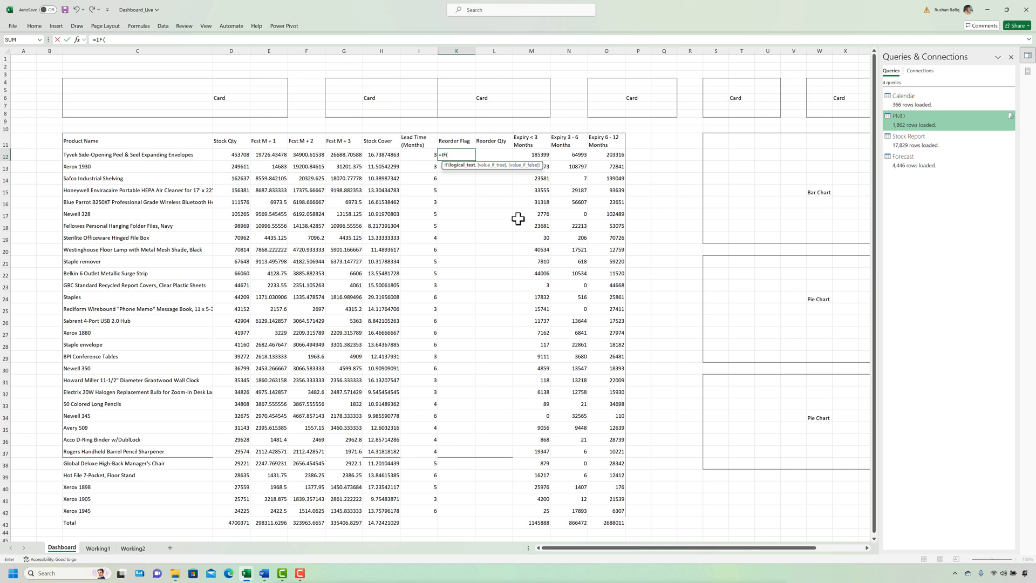
key(Left)
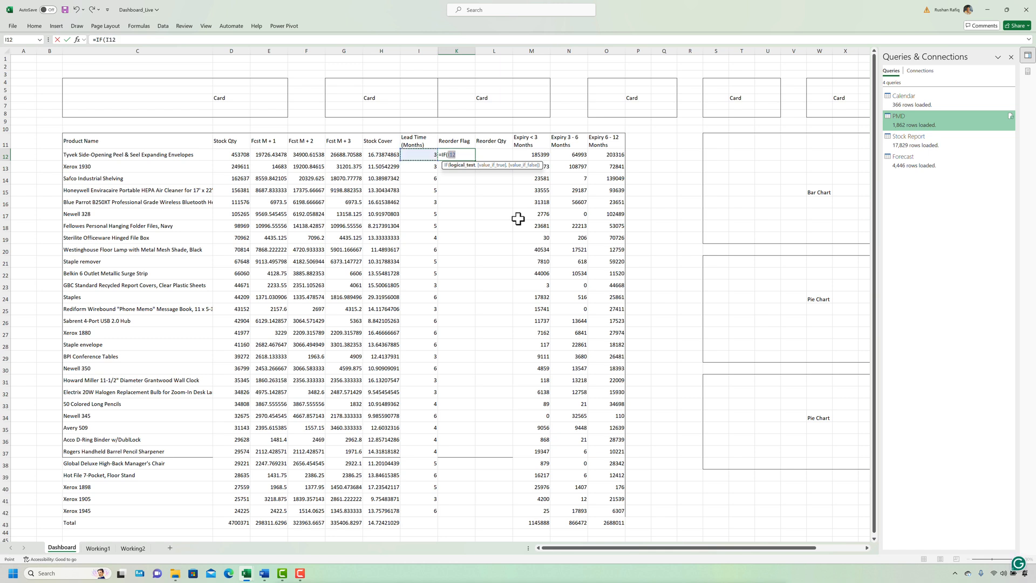
text(+4)<)
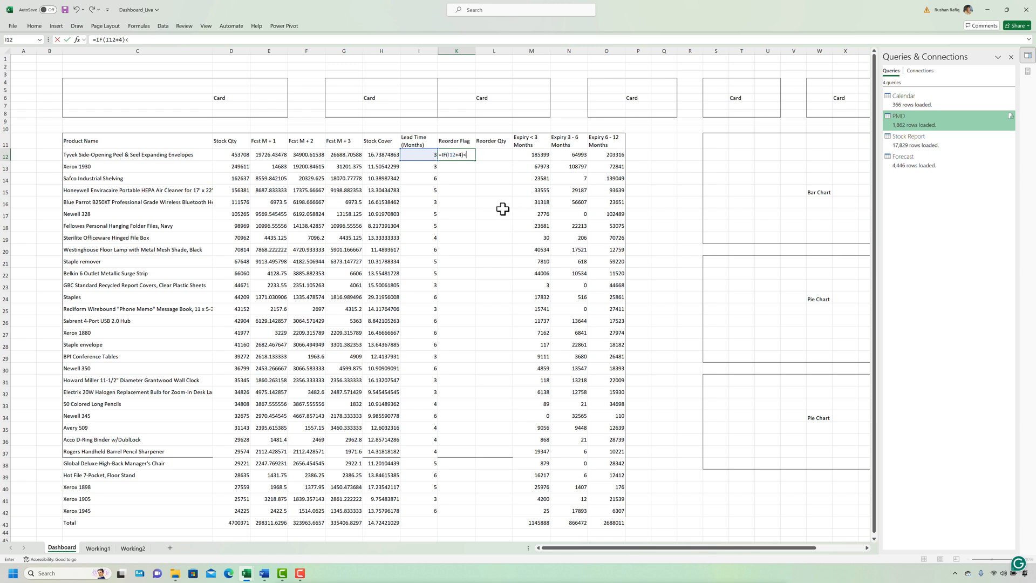
key(Left)
key(Left)
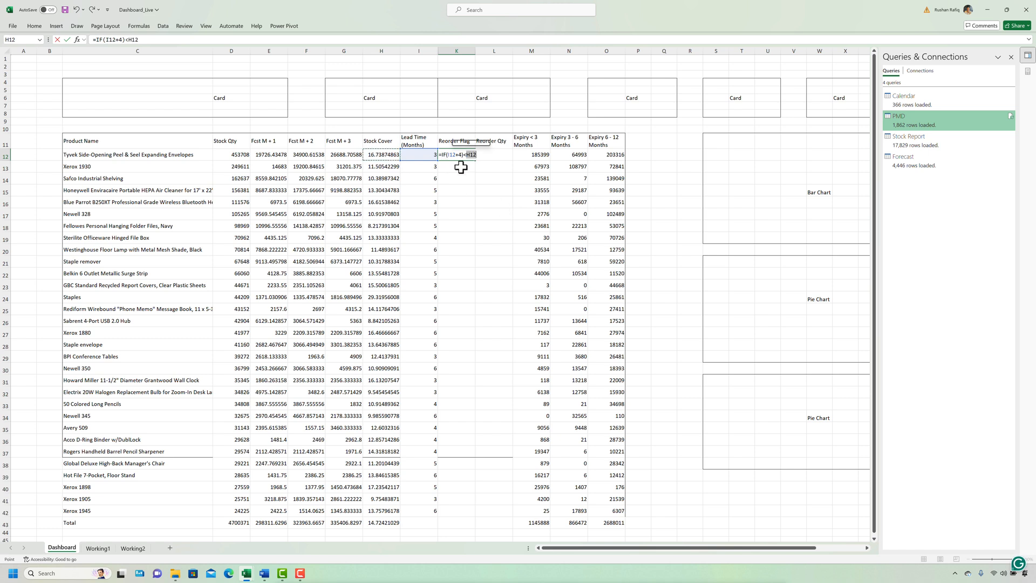
text(,1)
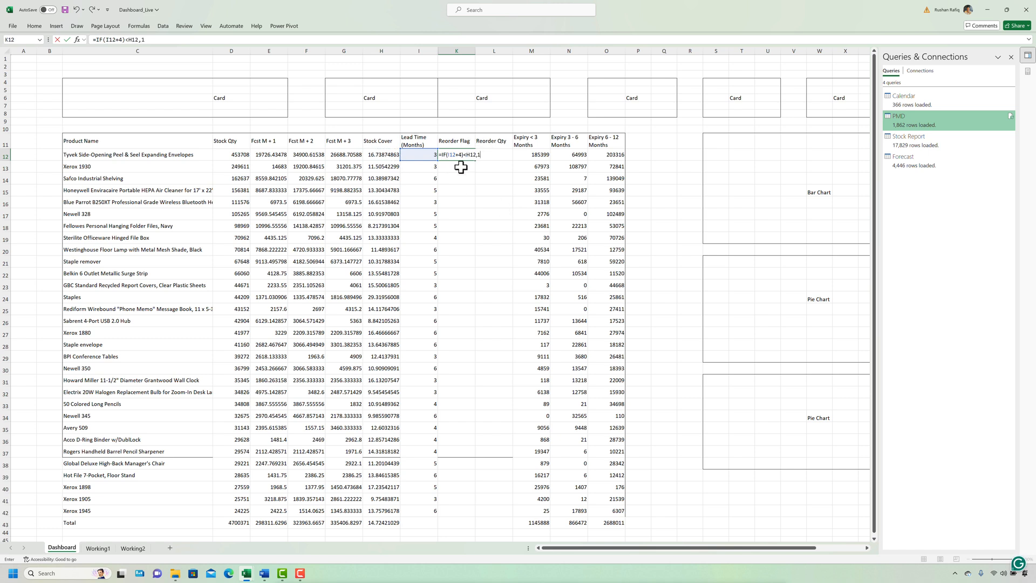
text(,""))
key(Return)
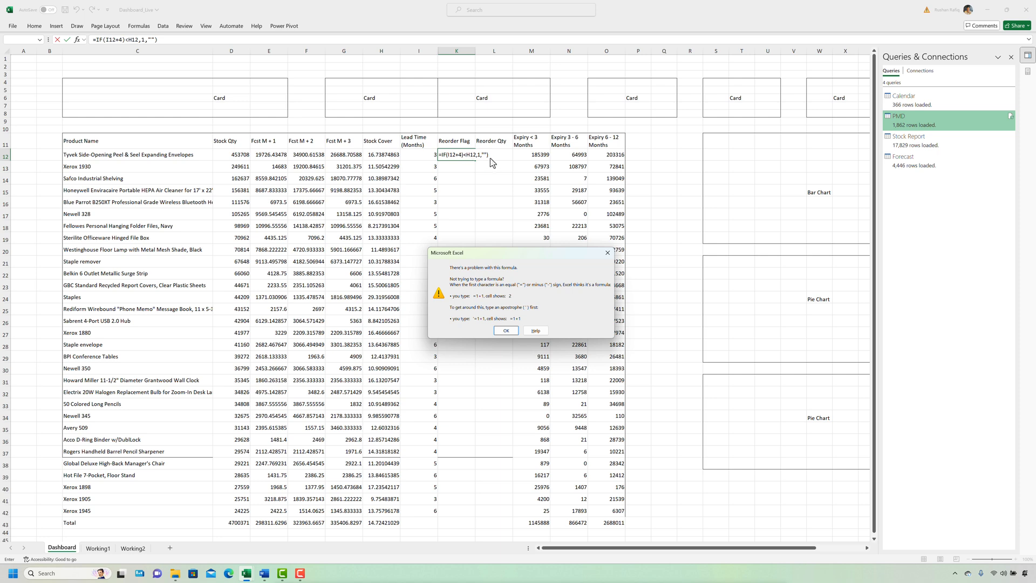
click(508, 330)
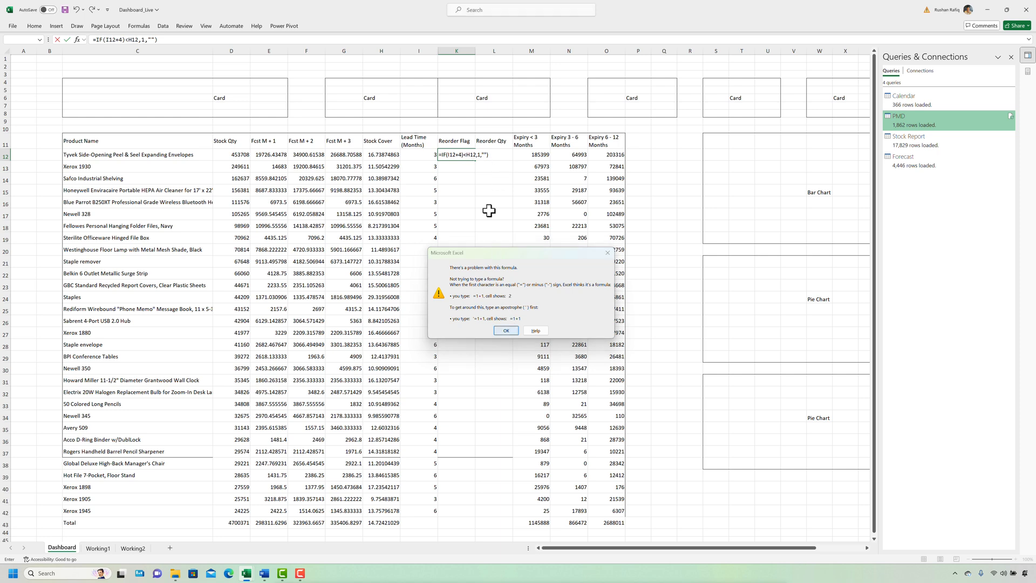
Add the missing opening parenthesis so the first product's Reorder Flag formula is =IF((I12+4)<H12,1,"")
click(491, 155)
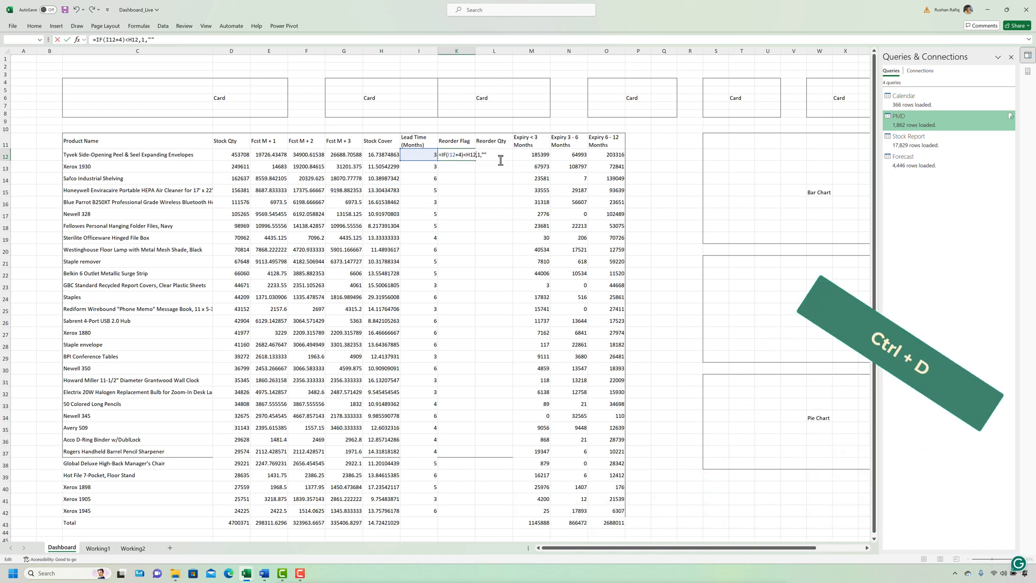
key(Left)
key(Left)
key(Left)
key(Left)
key(Left)
key(Left)
key(Left)
key(Left)
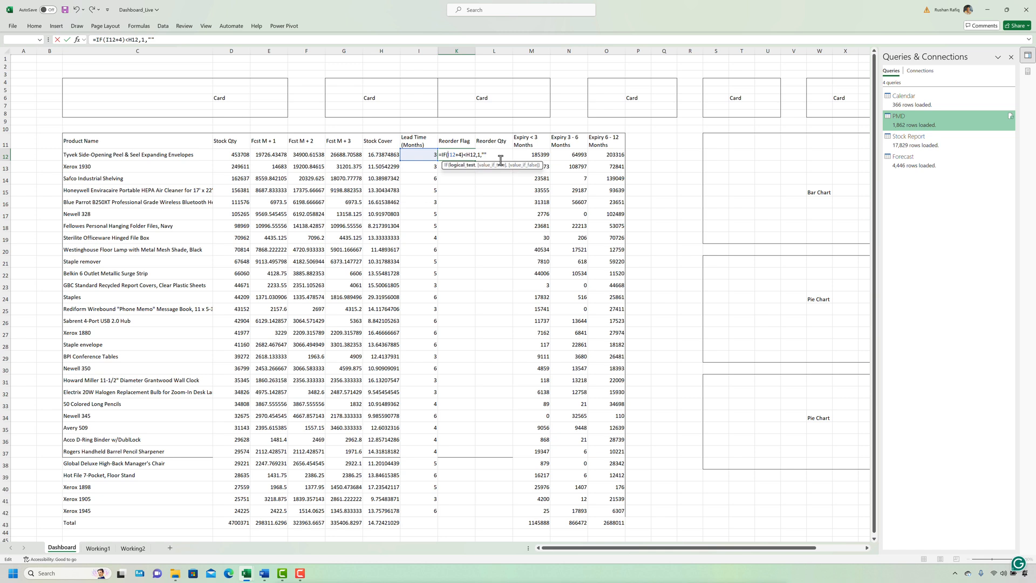
text(()
click(514, 155)
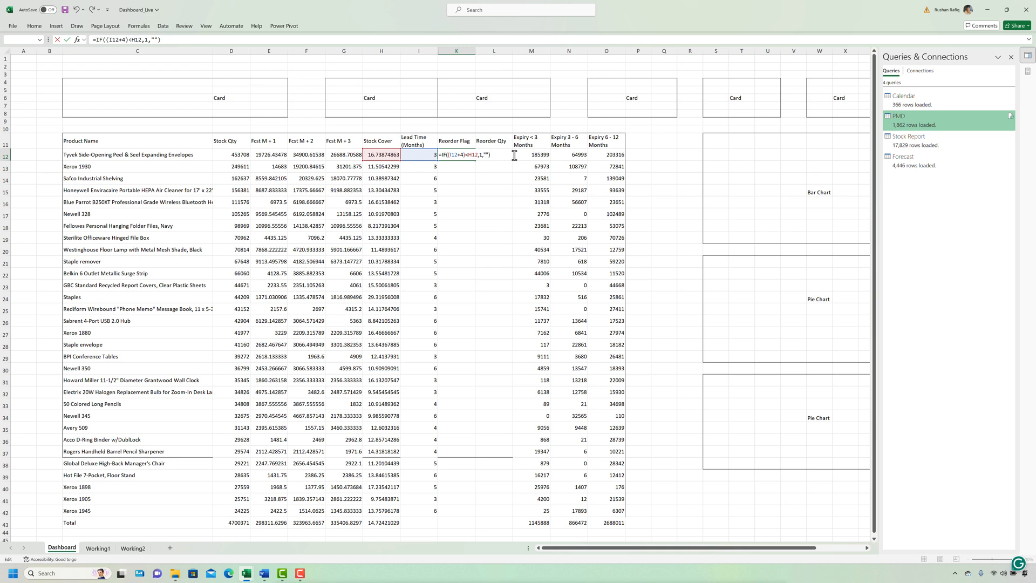
key(ctrl+Return)
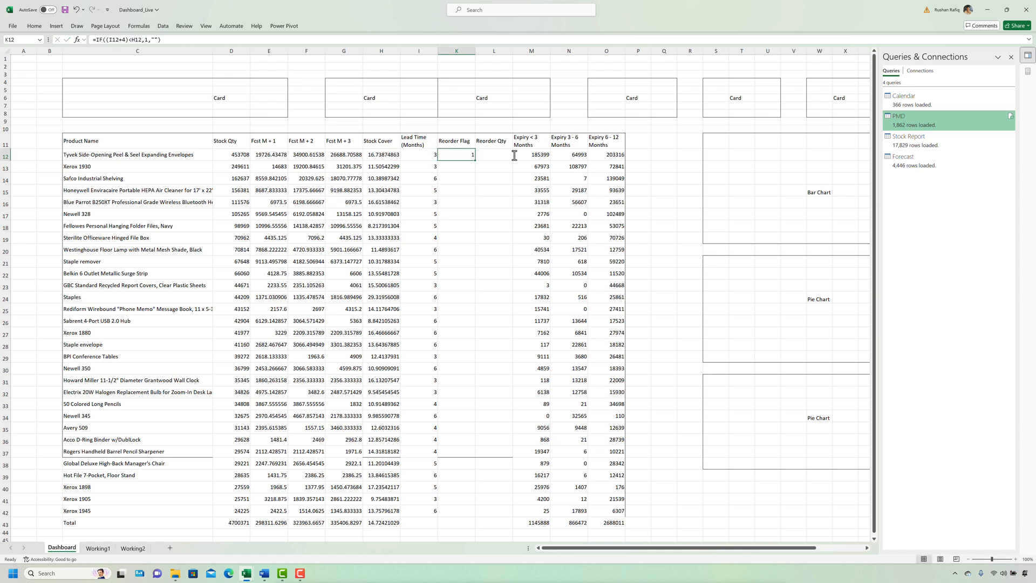
Reverse the comparison in the first product's Reorder Flag formula to make it =IF((I12+4)>H12,1,"")
double_click(466, 156)
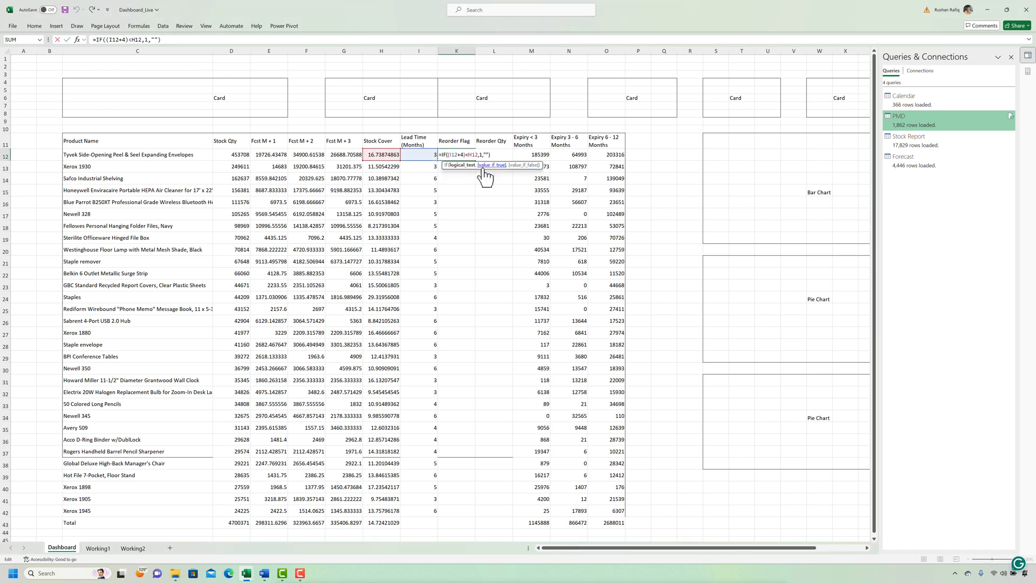
key(BackSpace)
text(>)
click(492, 156)
key(Return)
key(Down)
key(Left)
key(Left)
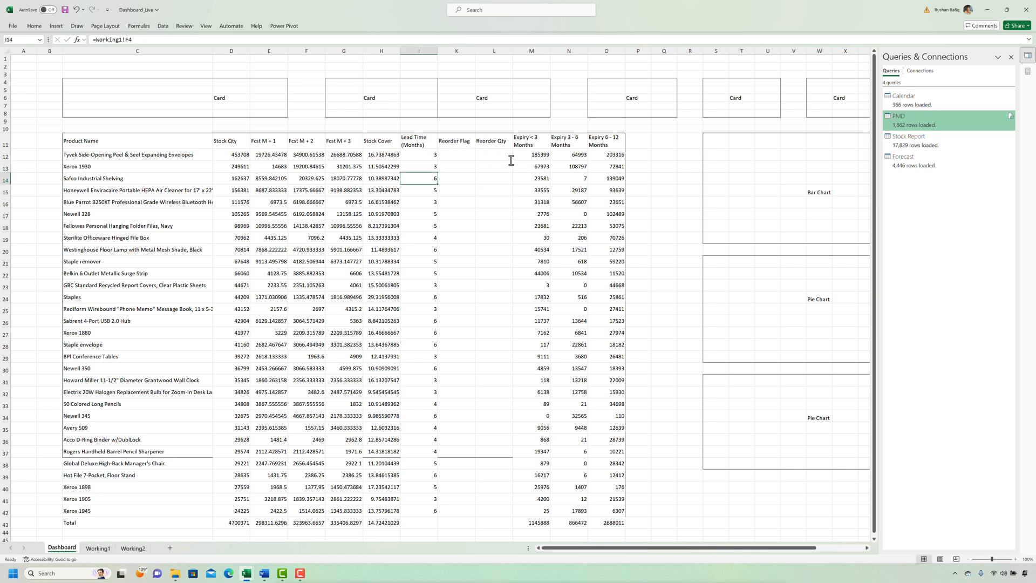
key(ctrl+Down)
key(Right)
key(Right)
key(ctrl+shift+Up)
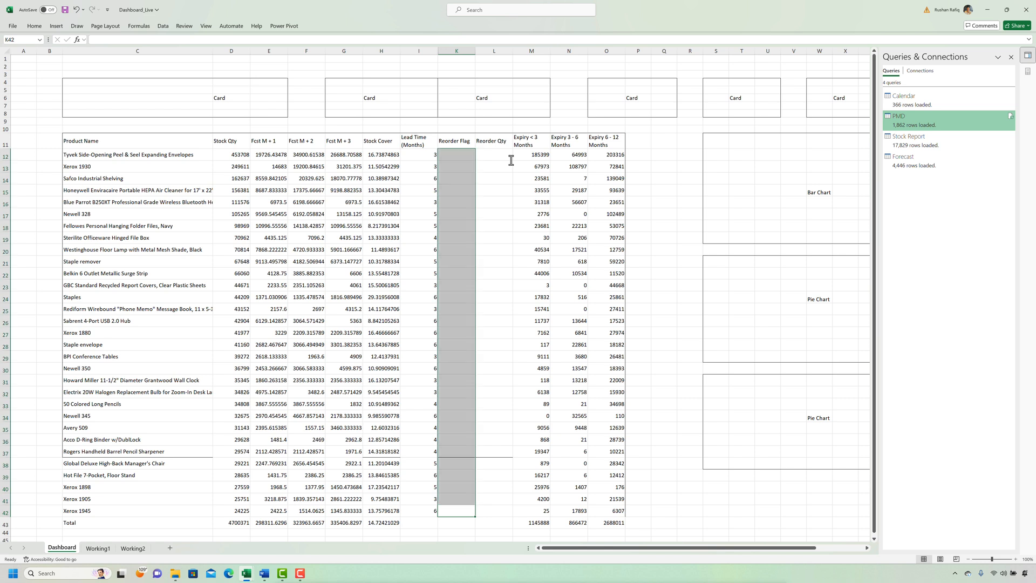
Copy the first product's Reorder Flag formula into the column down to the Xerox 1945 row
key(Up)
key(ctrl+Up)
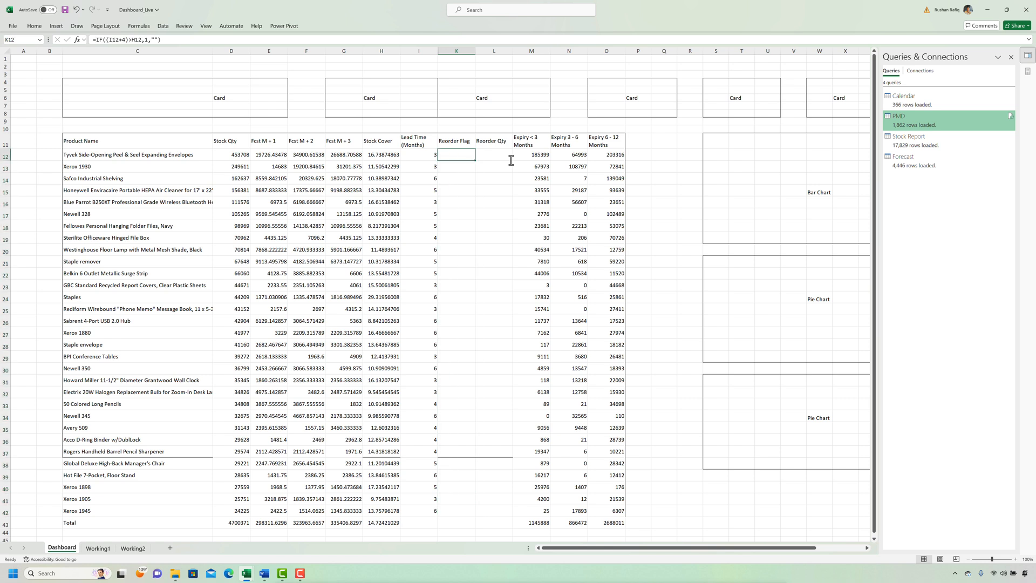
key(Down)
key(Left)
key(ctrl+Down)
key(Right)
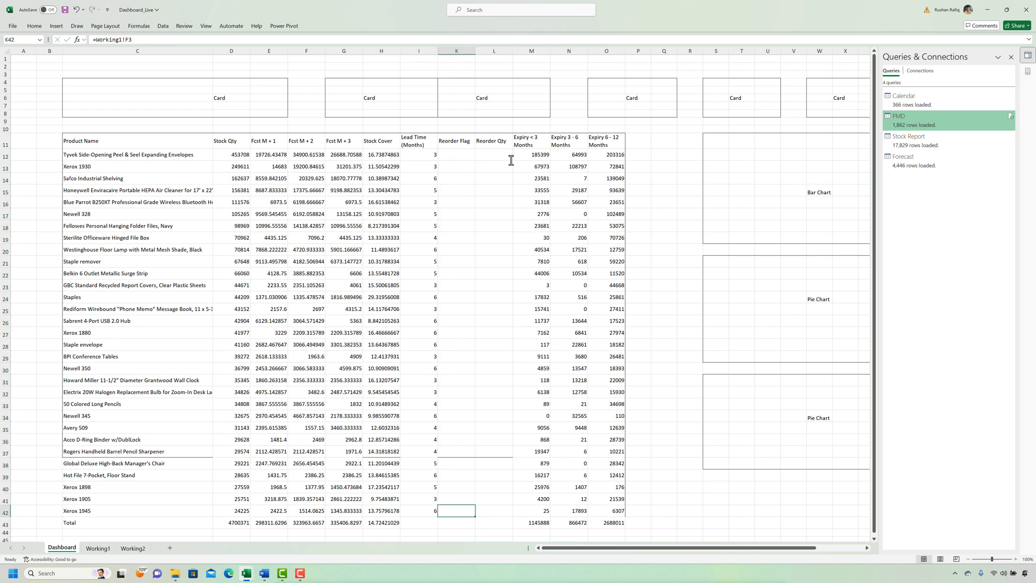
key(ctrl+shift+Up)
key(ctrl+v)
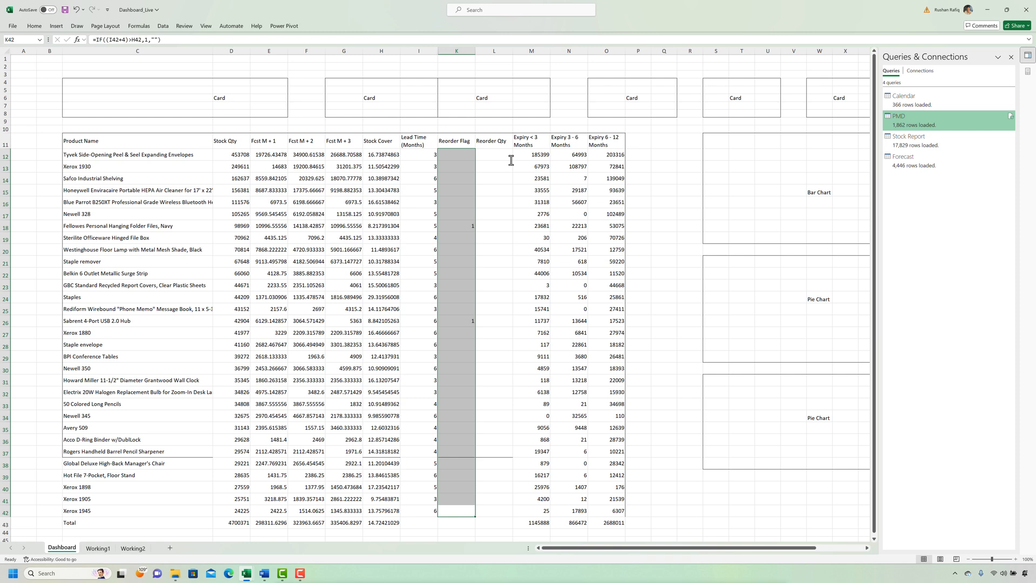
key(Right)
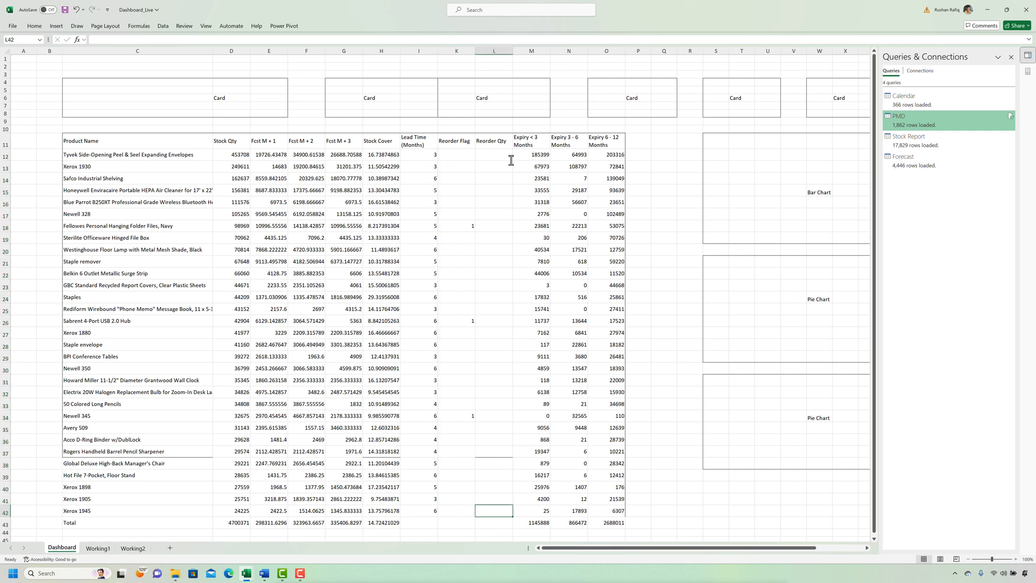
Try to enter =IF(K12=1,(),"") as the first product's Reorder Qty formula
key(ctrl+Up)
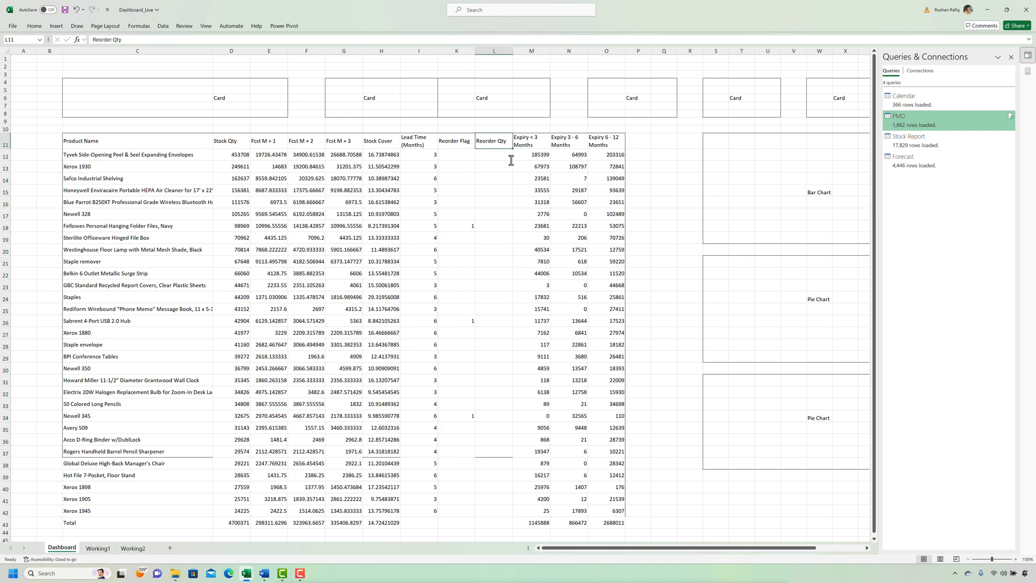
key(Down)
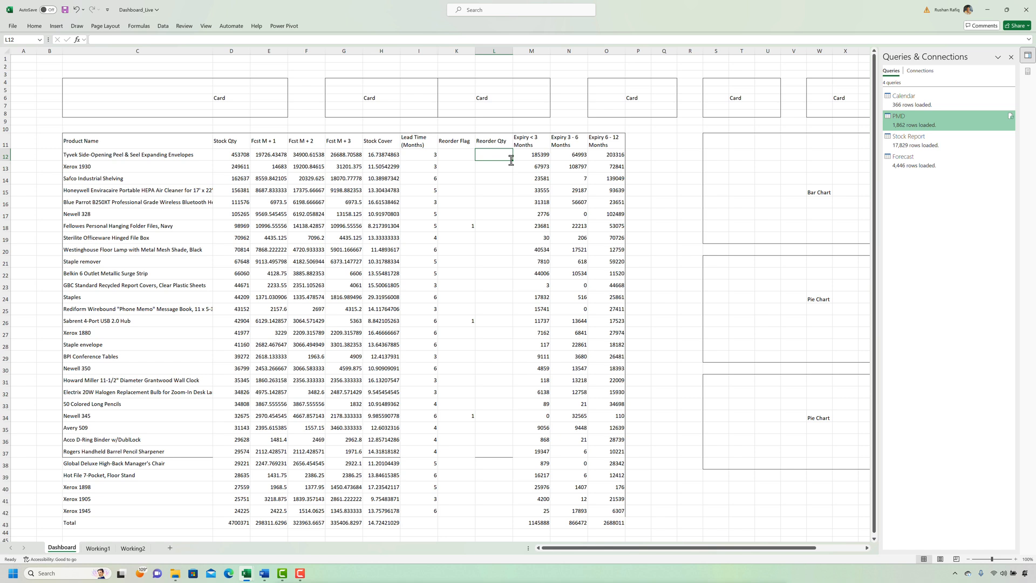
text(=if()
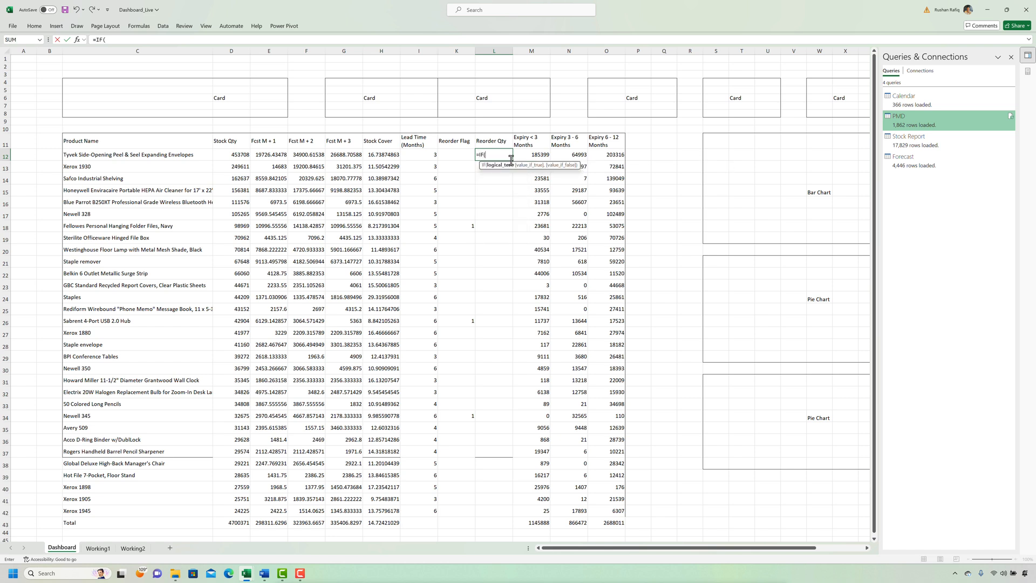
text())
key(Left)
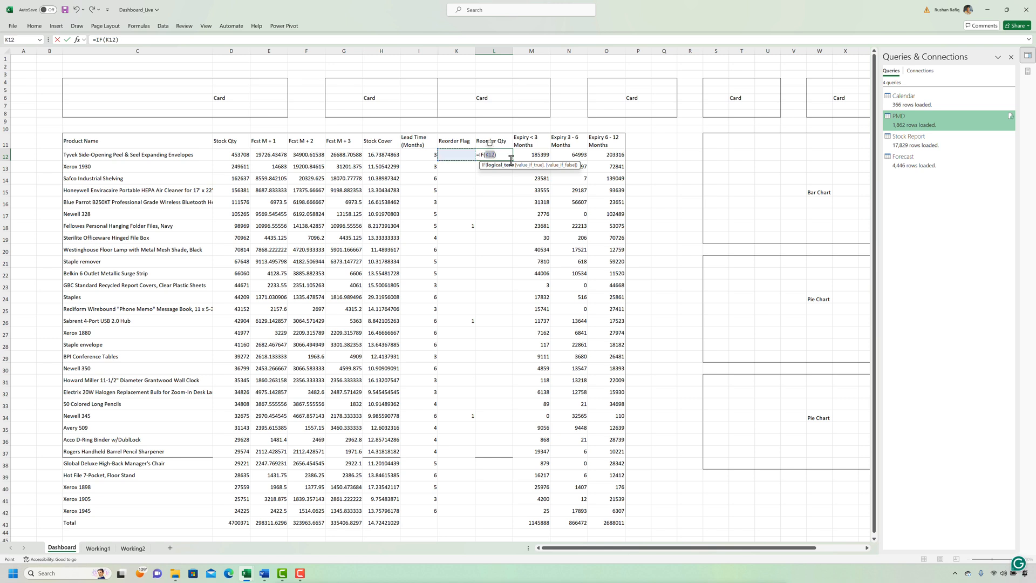
text(=1,)
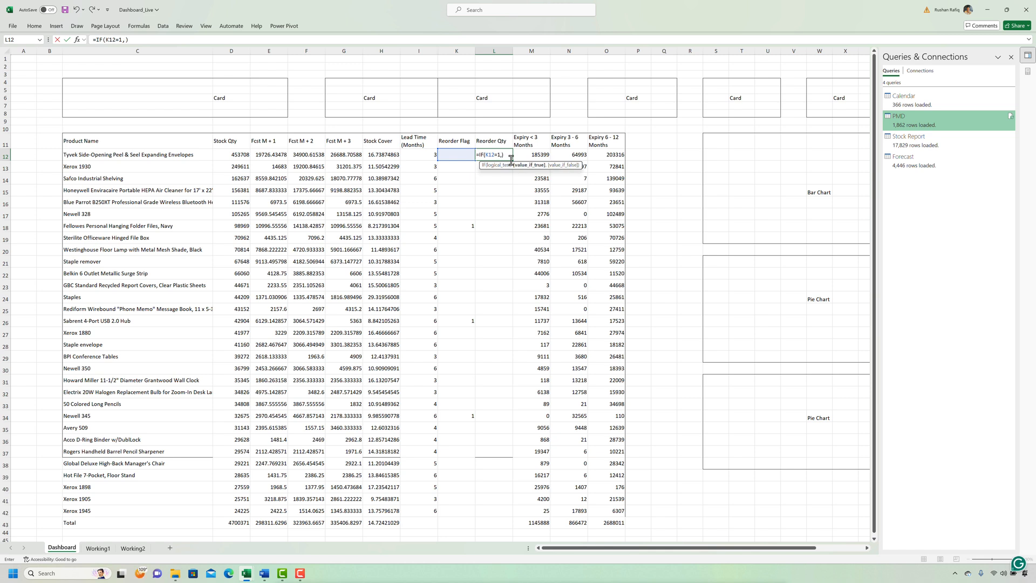
text(,"")
key(Left)
key(Left)
key(Left)
key(F2)
text(())
key(Return)
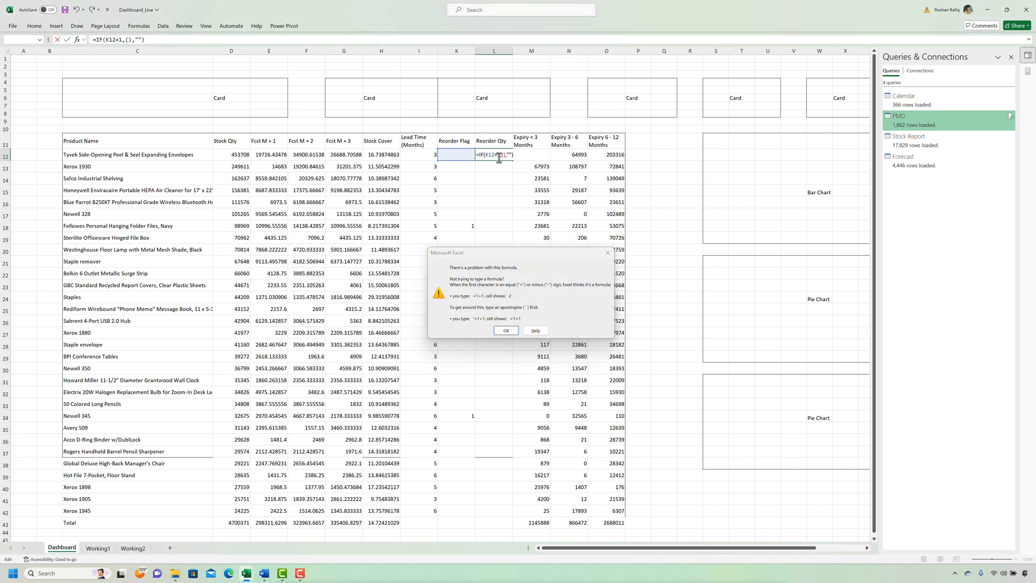
key(Return)
Complete the first product's Reorder Qty formula as =IF(K12=1,(I12+4)*AVERAGE(E12:G12),"")
click(416, 154)
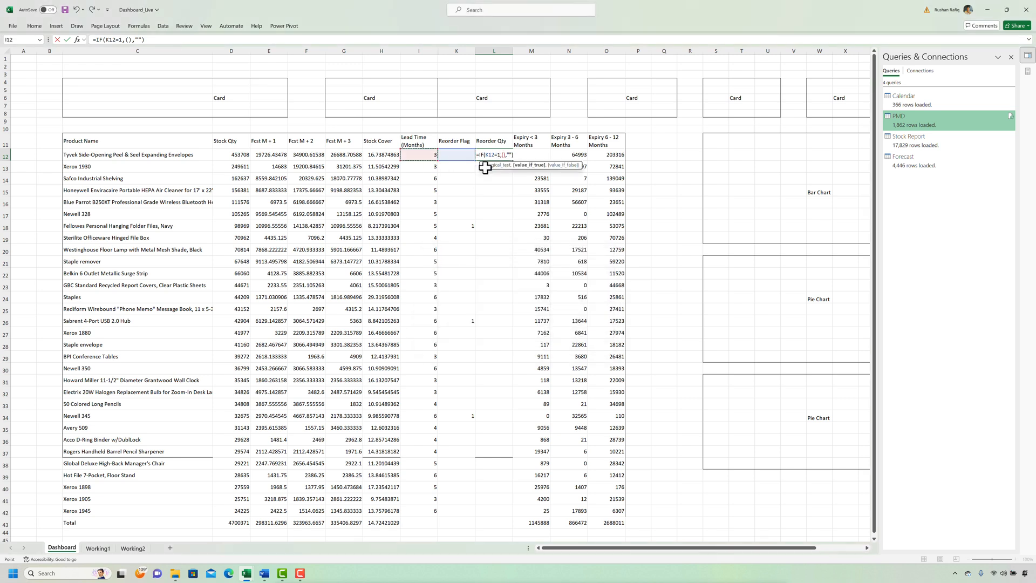
text(+4)
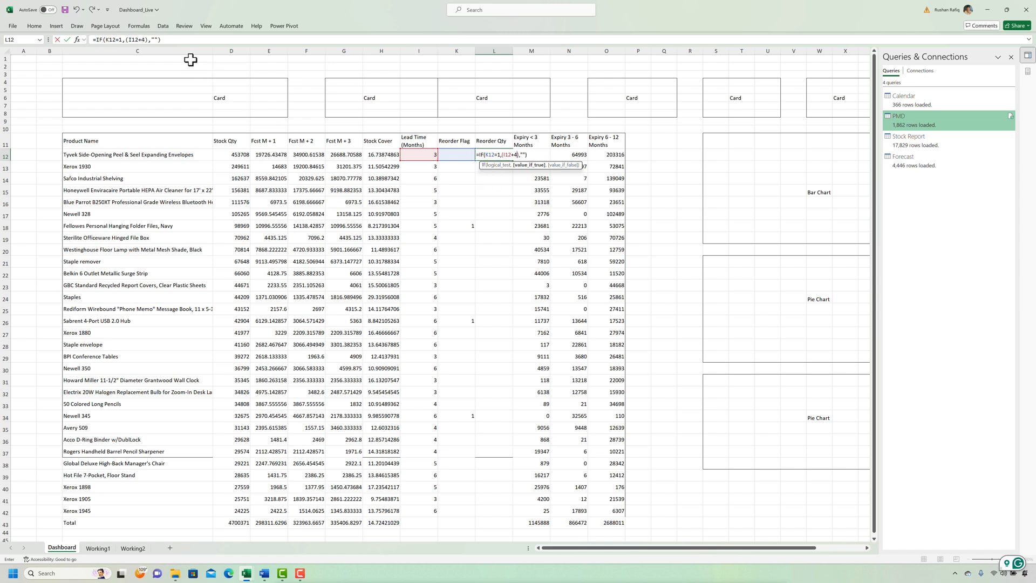
click(147, 42)
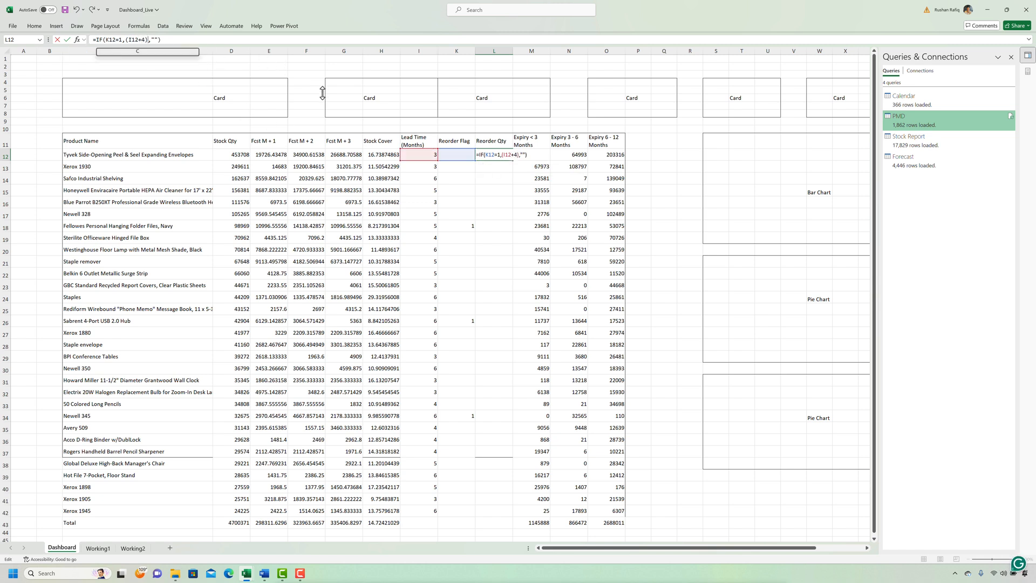
text(*)
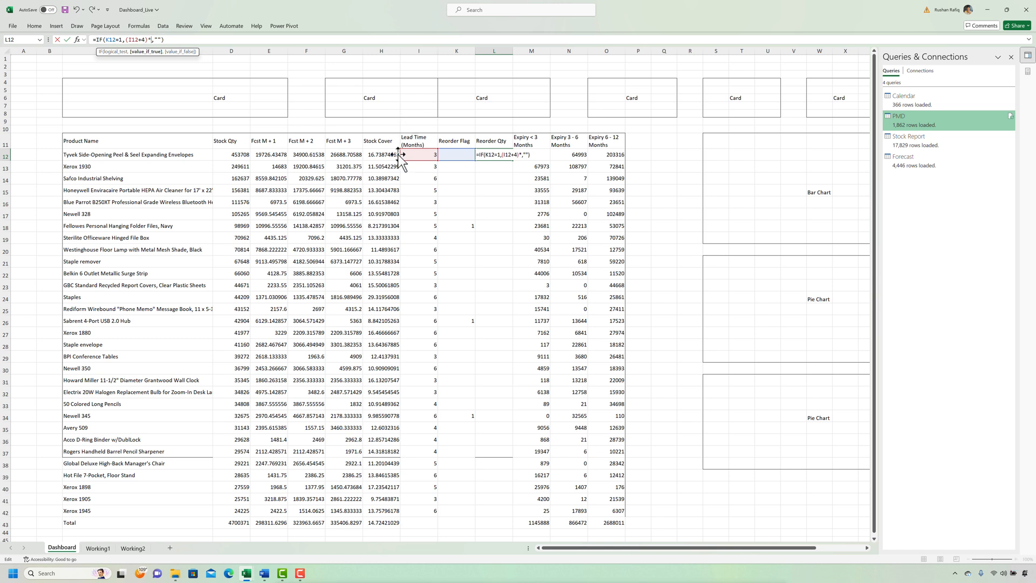
text(averag)
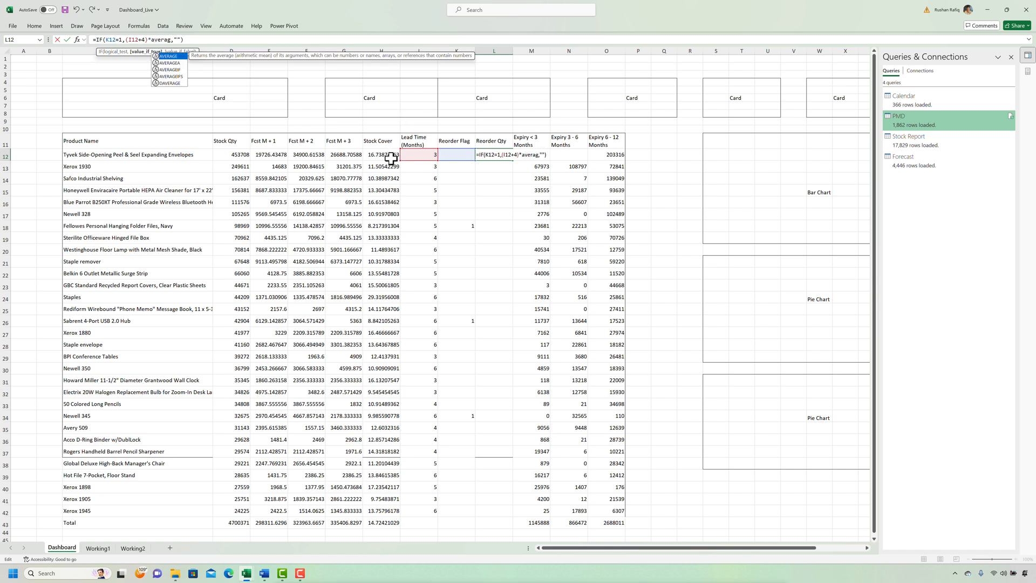
key(Tab)
drag(270, 155, 334, 152)
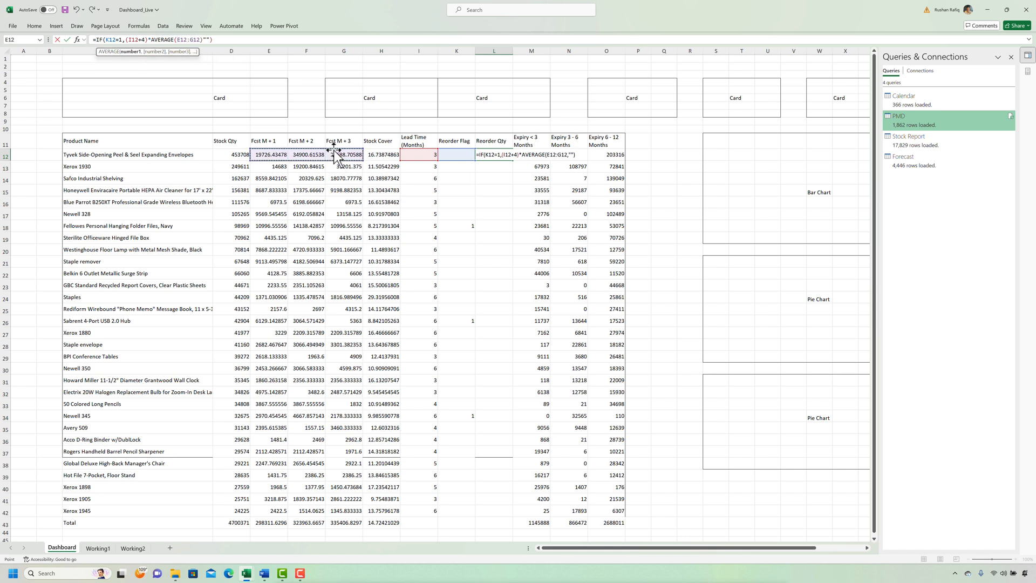
key(Return)
Copy the first product's Reorder Qty formula into the column down to the Xerox 1945 row and save the workbook
key(Left)
key(Left)
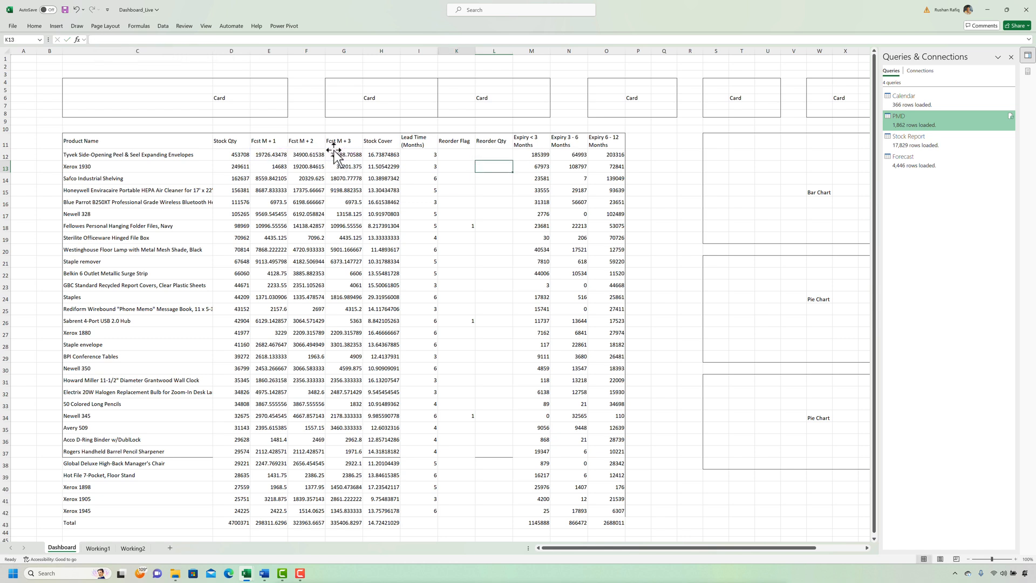
key(ctrl+Down)
key(Right)
key(Right)
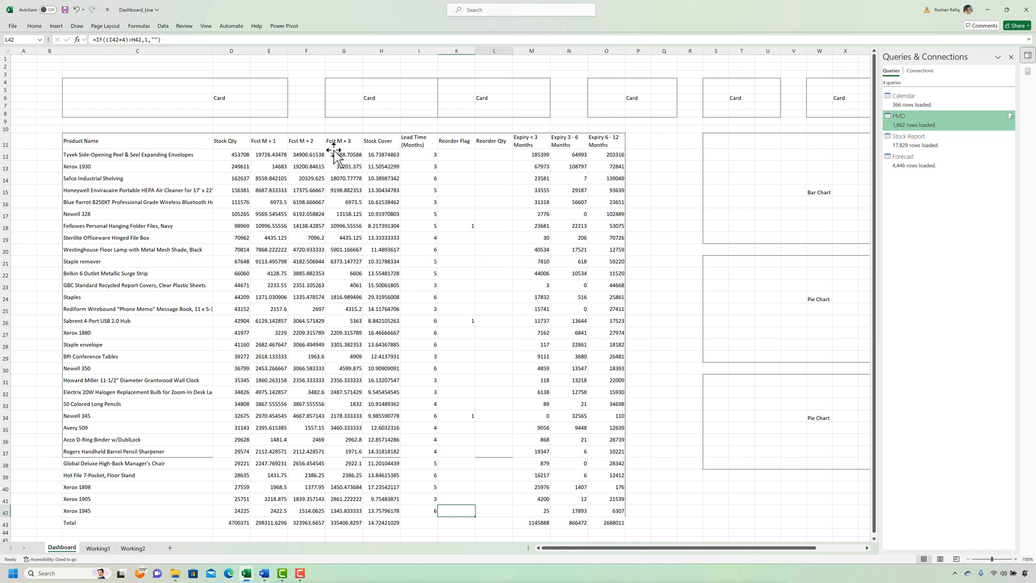
key(ctrl+shift+Up)
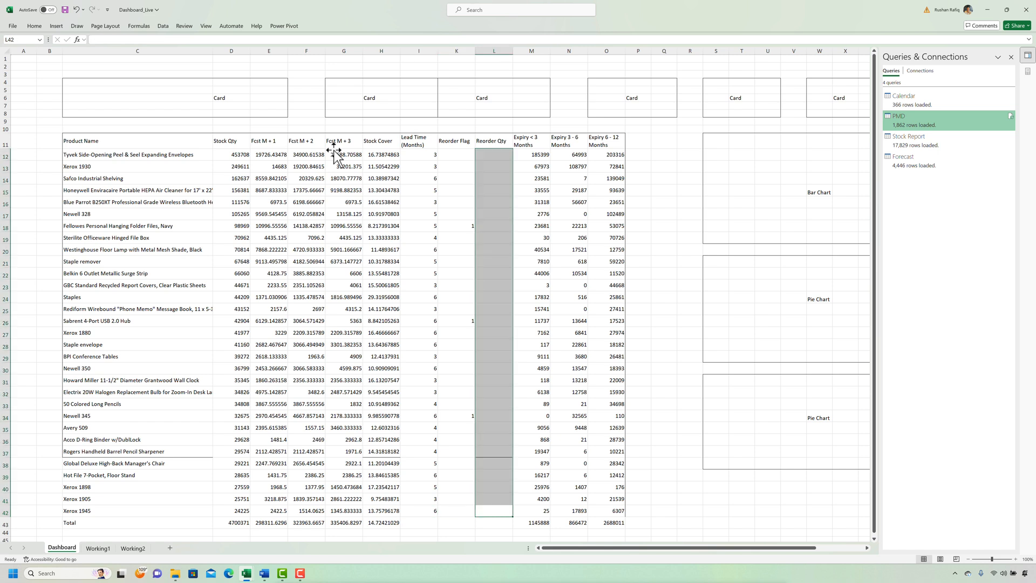
key(ctrl+d)
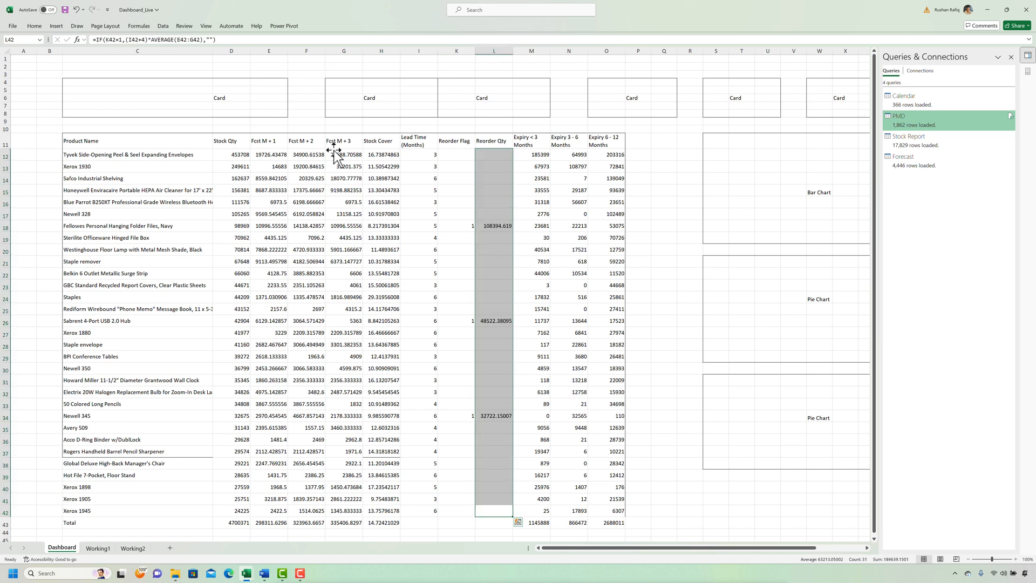
key(ctrl+s)
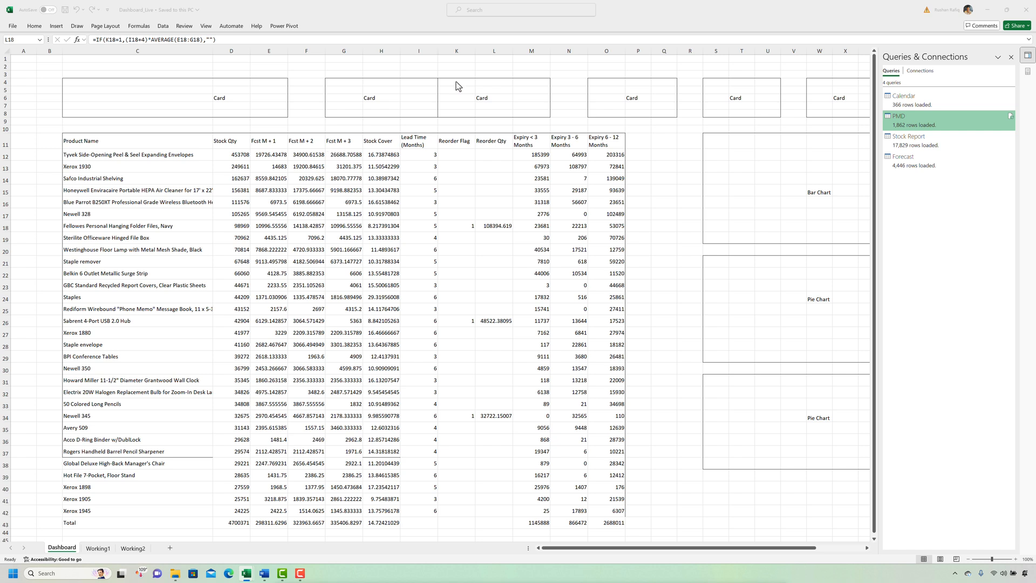
Close the Queries & Connections pane and select cells S11:X17 in the Bar Chart placeholder
click(727, 166)
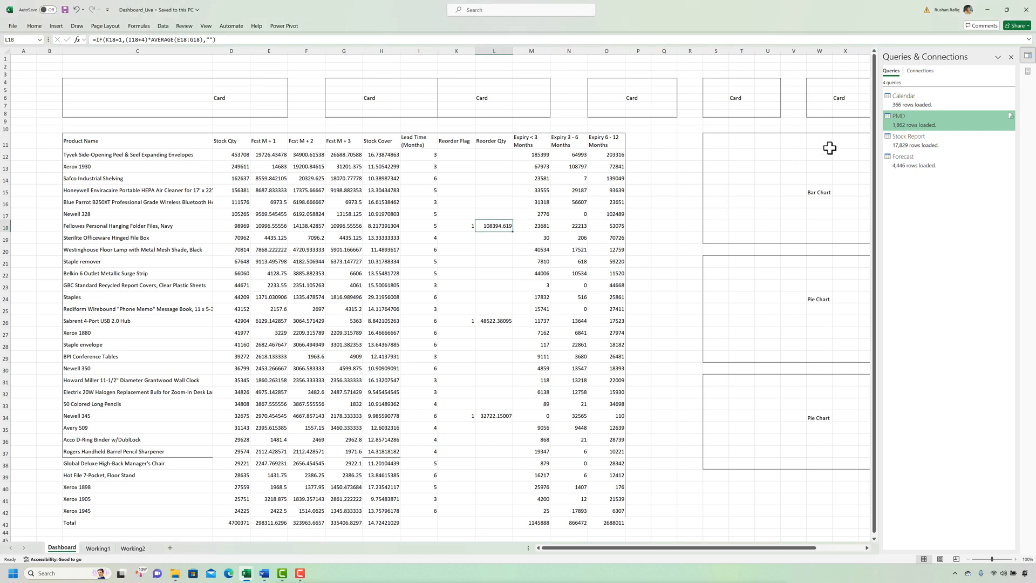
click(1010, 56)
click(772, 301)
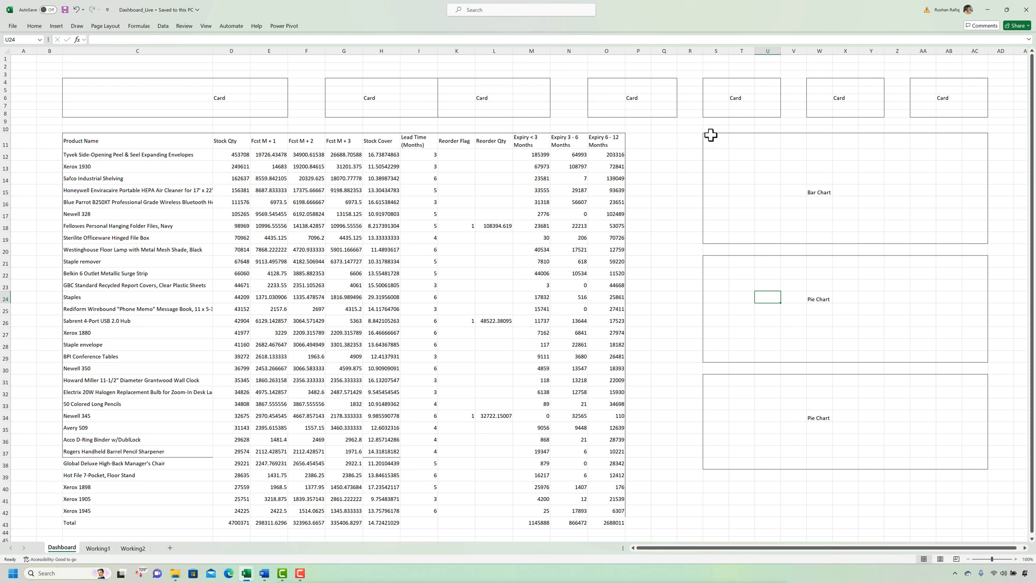
drag(717, 141, 825, 217)
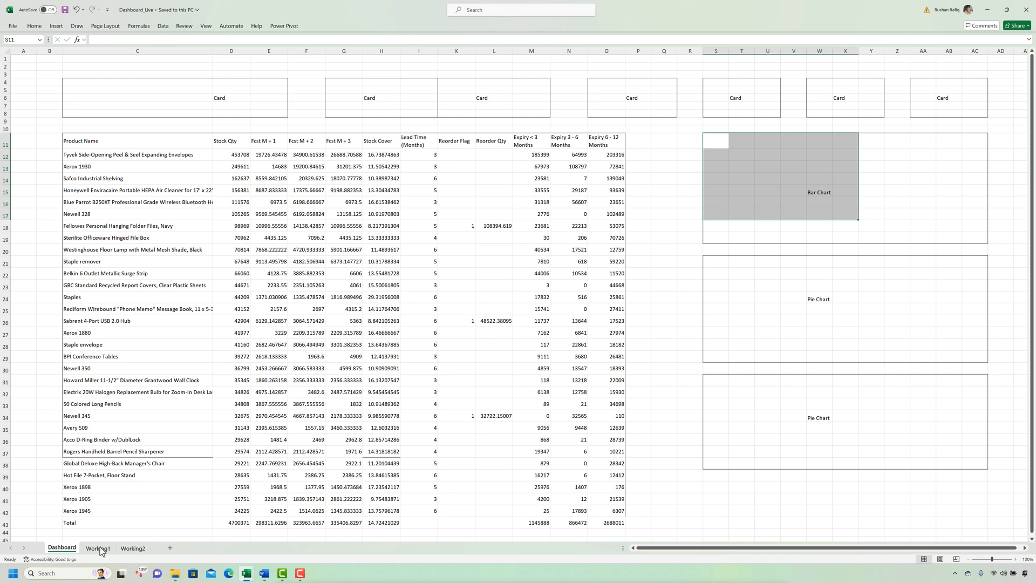
Copy the entire pivot table on the Working1 sheet, from its header row through the Grand Total row
click(134, 550)
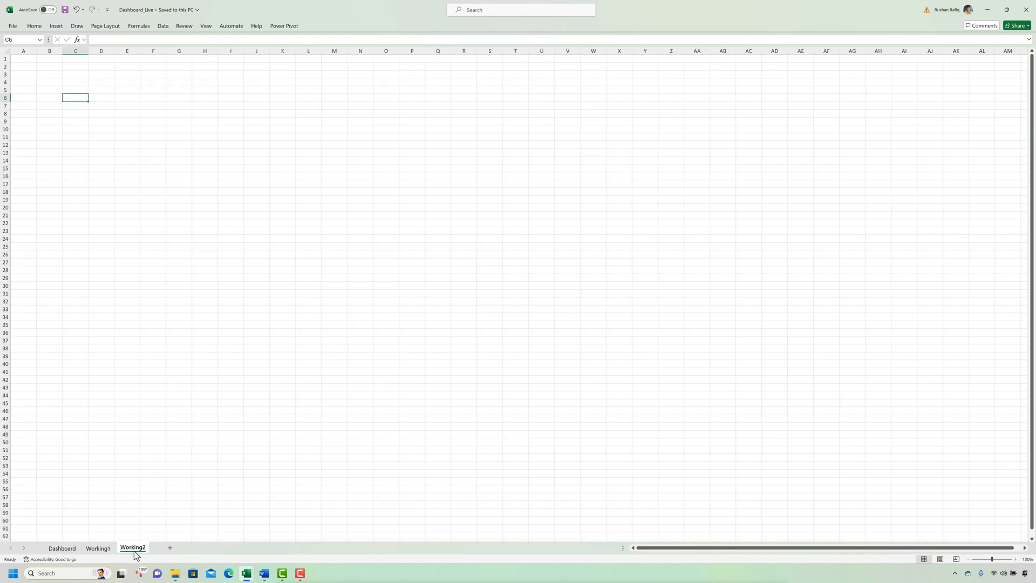
click(98, 548)
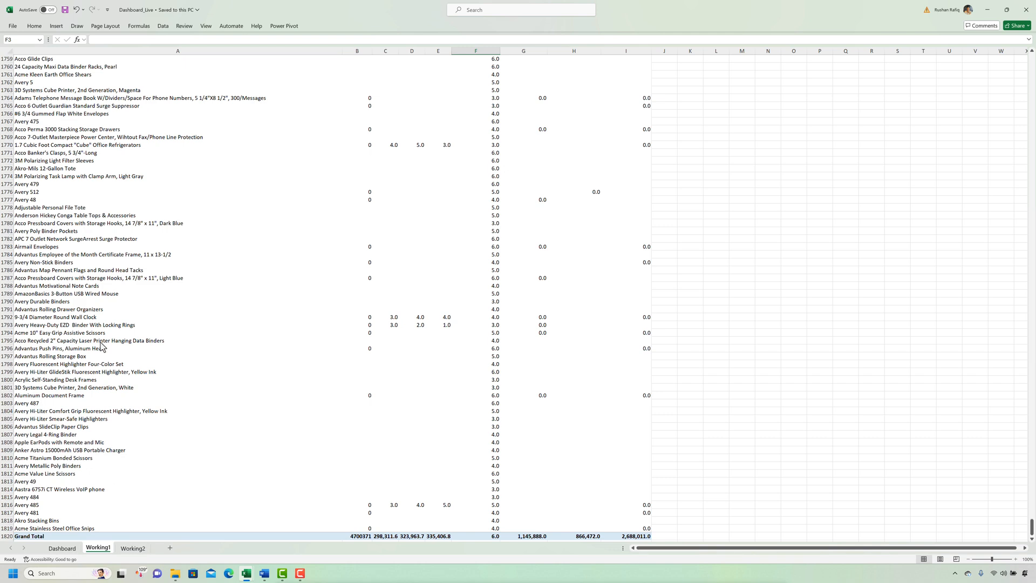
click(85, 247)
click(86, 205)
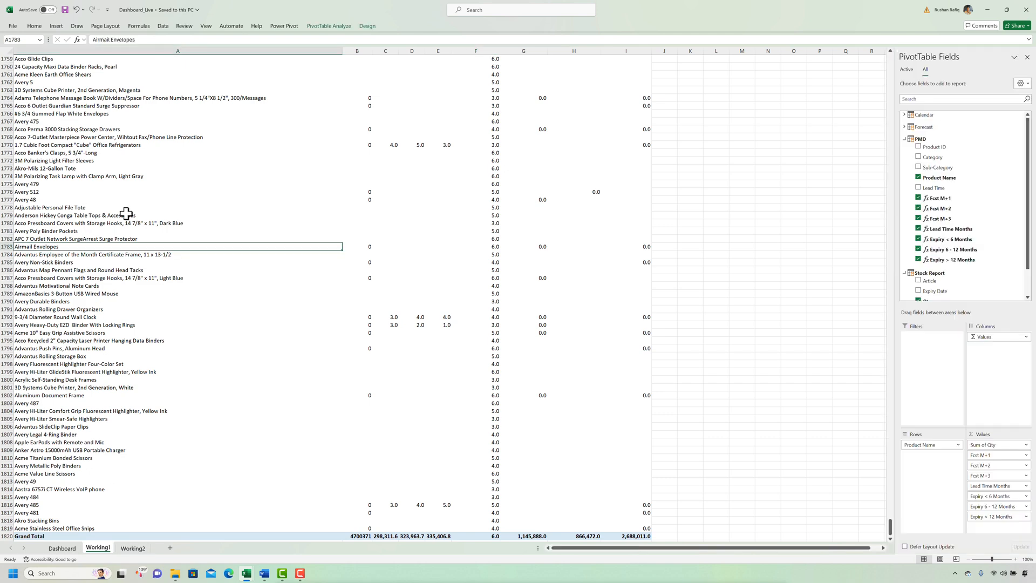
key(ctrl+Down)
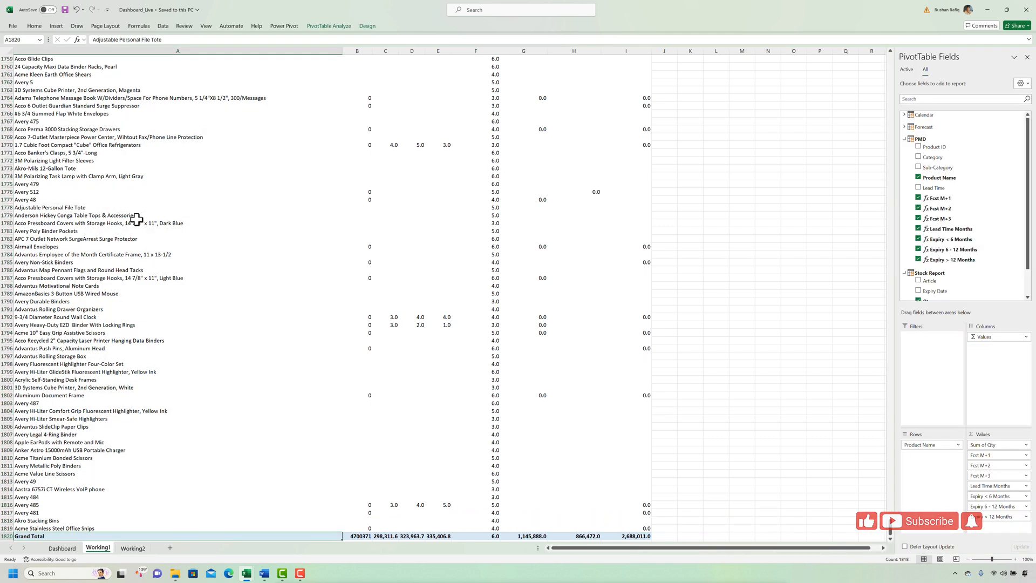
key(Down)
key(Up)
key(ctrl+shift+Right)
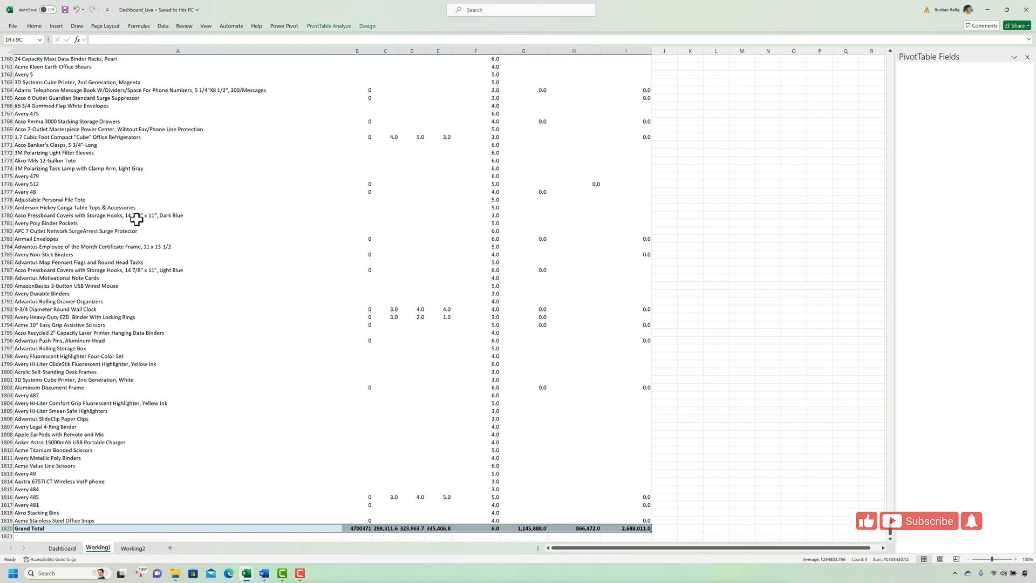
key(ctrl+shift+Up)
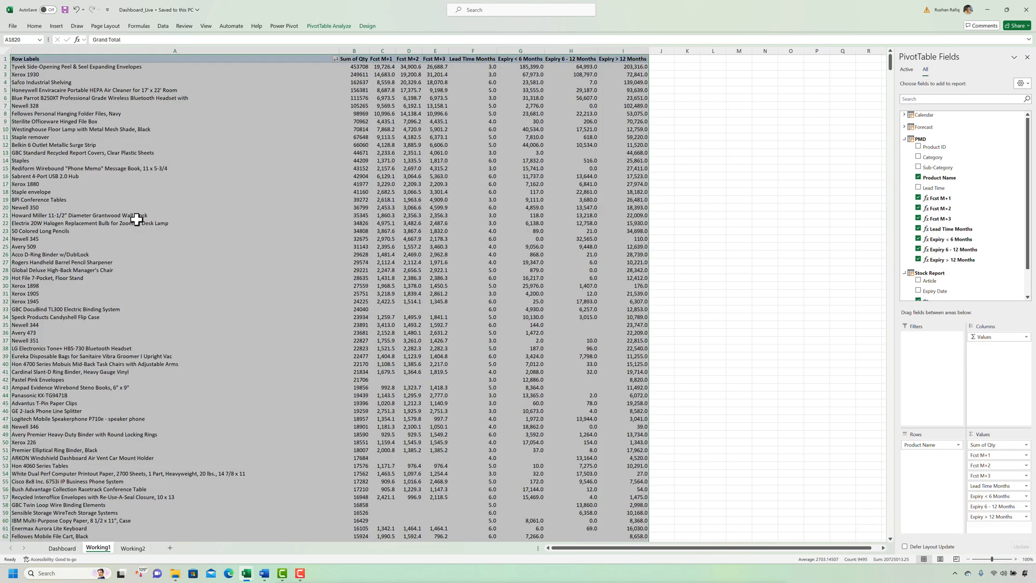
key(ctrl+c)
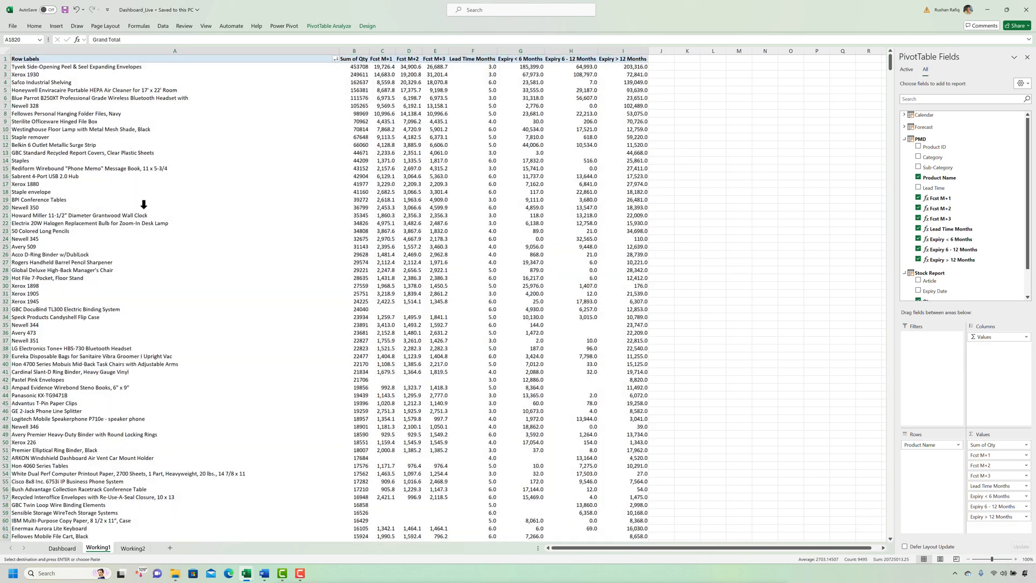
Paste the copied pivot table into the Working2 sheet starting at cell A1
key(ctrl+Page_Down)
click(101, 137)
key(ctrl+Home)
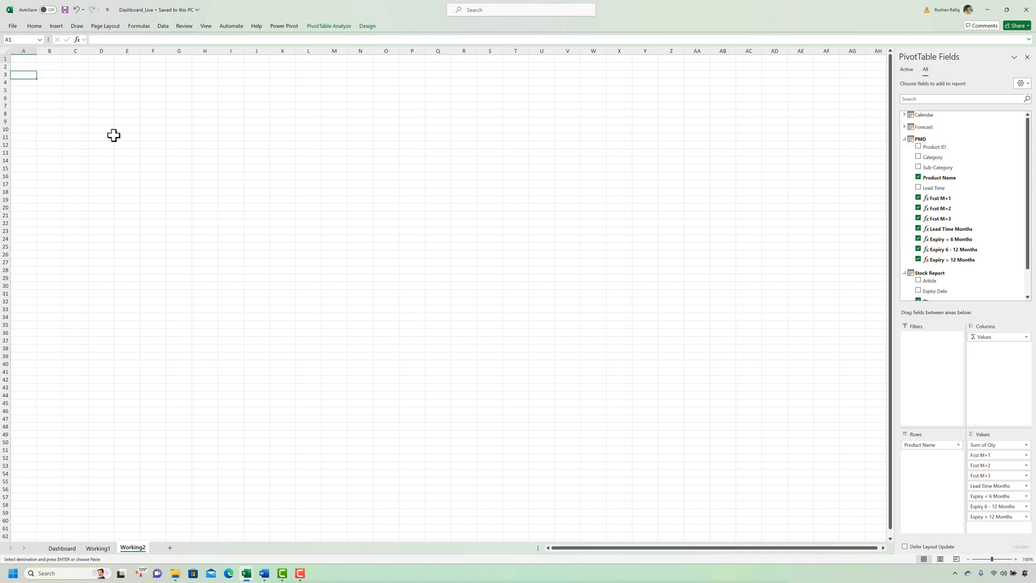
key(Return)
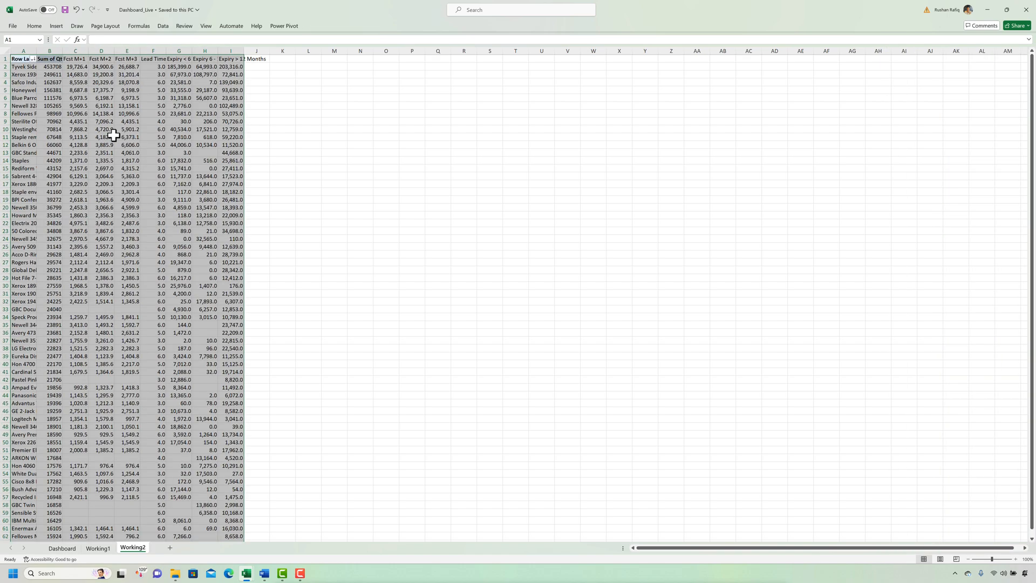
key(ctrl+v)
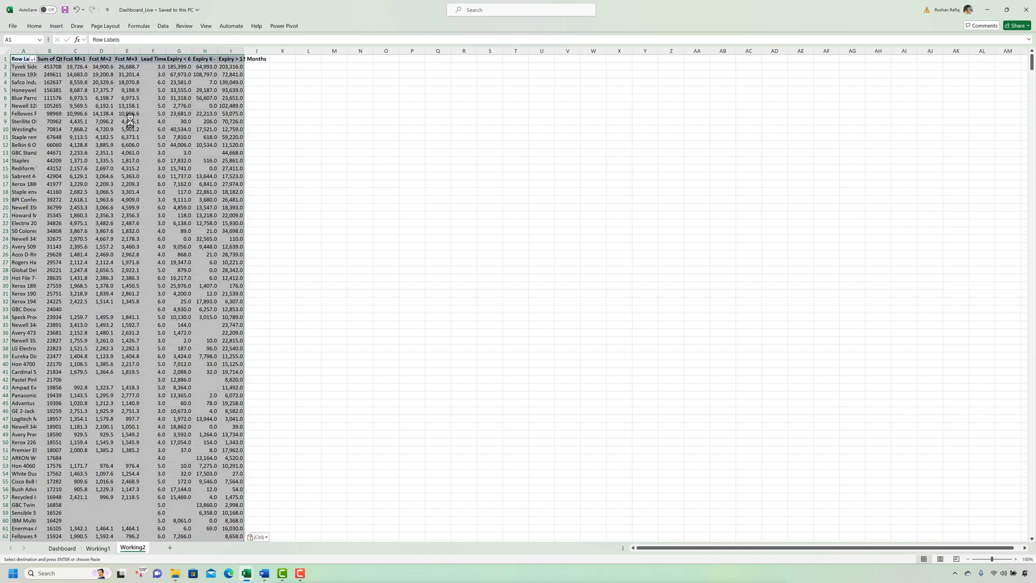
Remove Product Name from the rows of the pivot table on the Working2 sheet
click(116, 97)
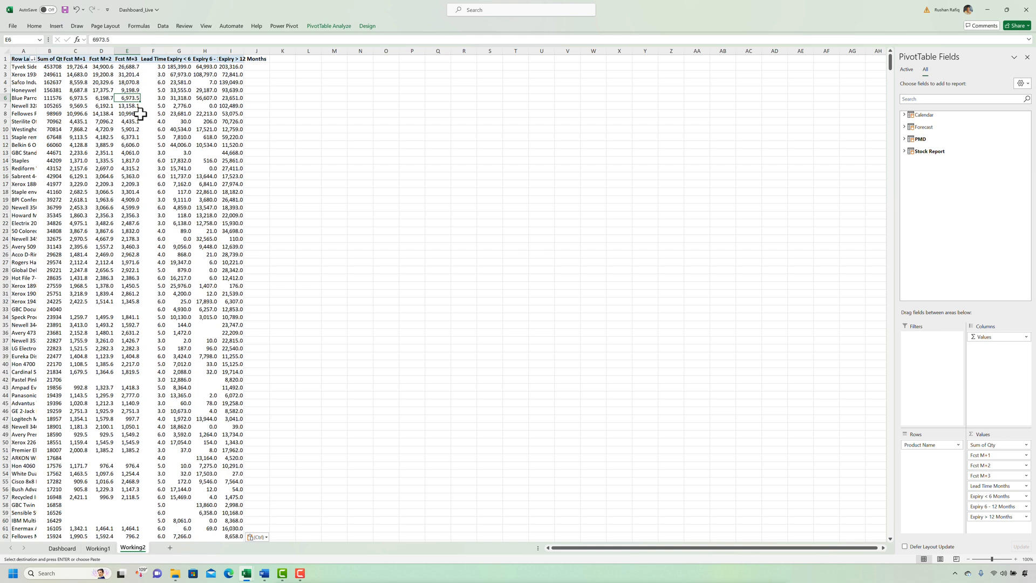
click(78, 144)
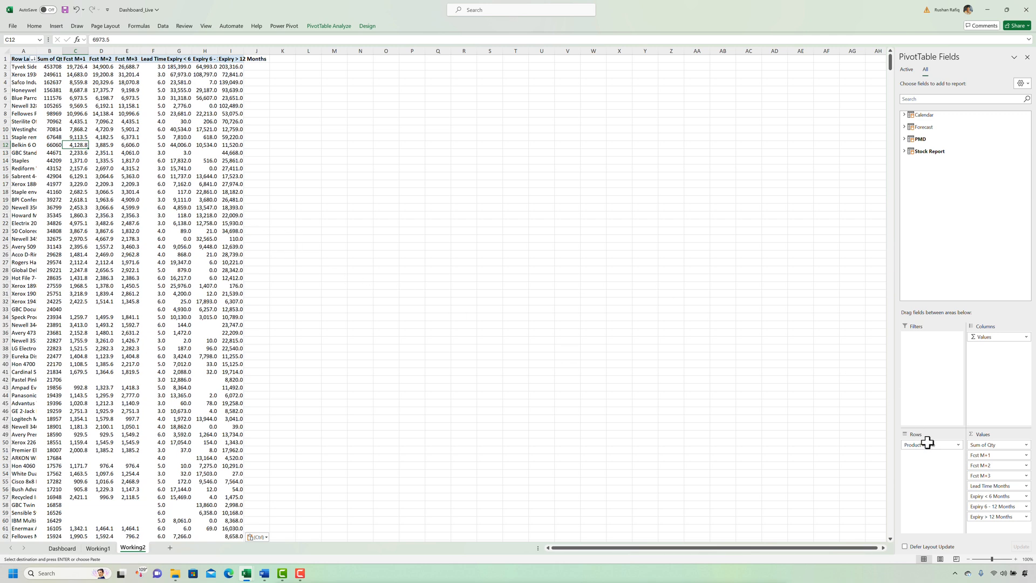
click(231, 230)
drag(948, 447, 936, 294)
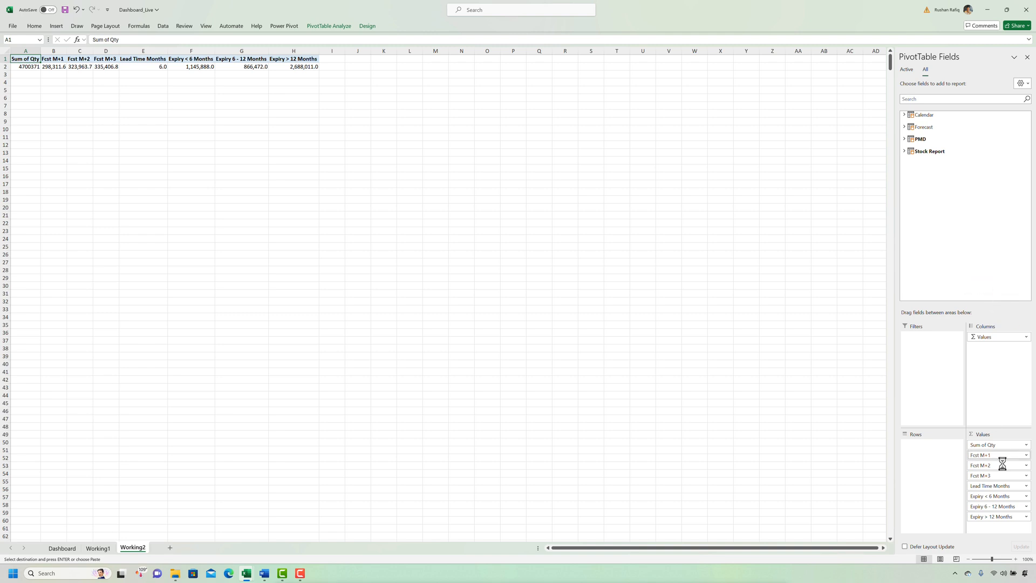
Remove the three Fcst measures, Lead Time Months and the three Expiry measures from the values of the Working2 pivot table
drag(998, 460, 909, 138)
click(904, 138)
click(918, 208)
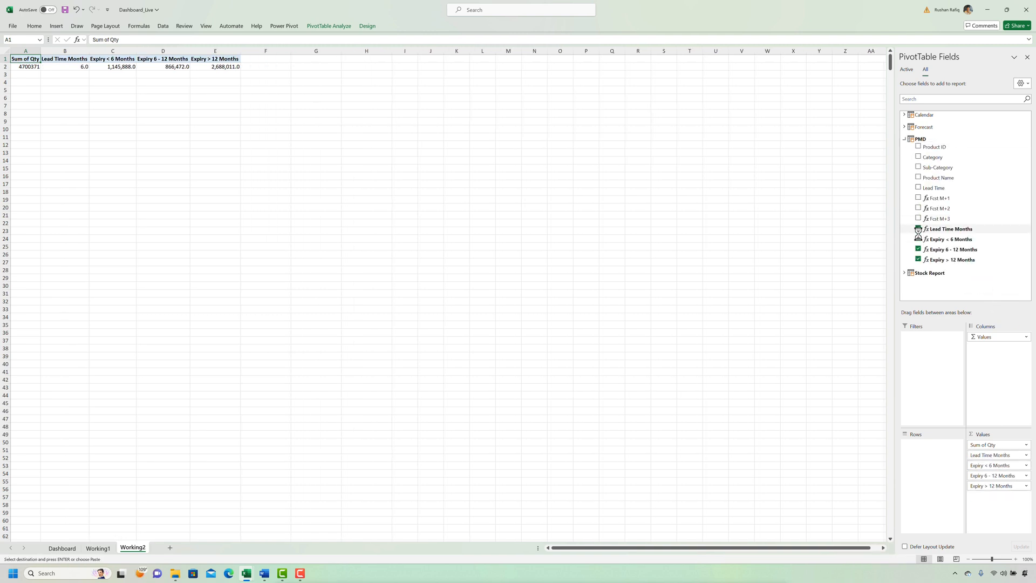
click(919, 229)
click(918, 239)
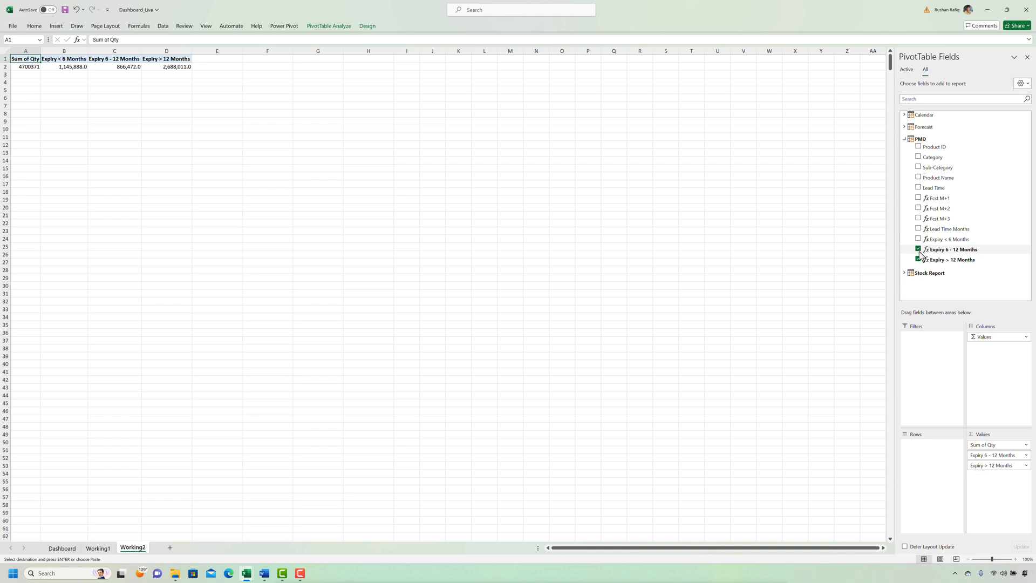
click(917, 249)
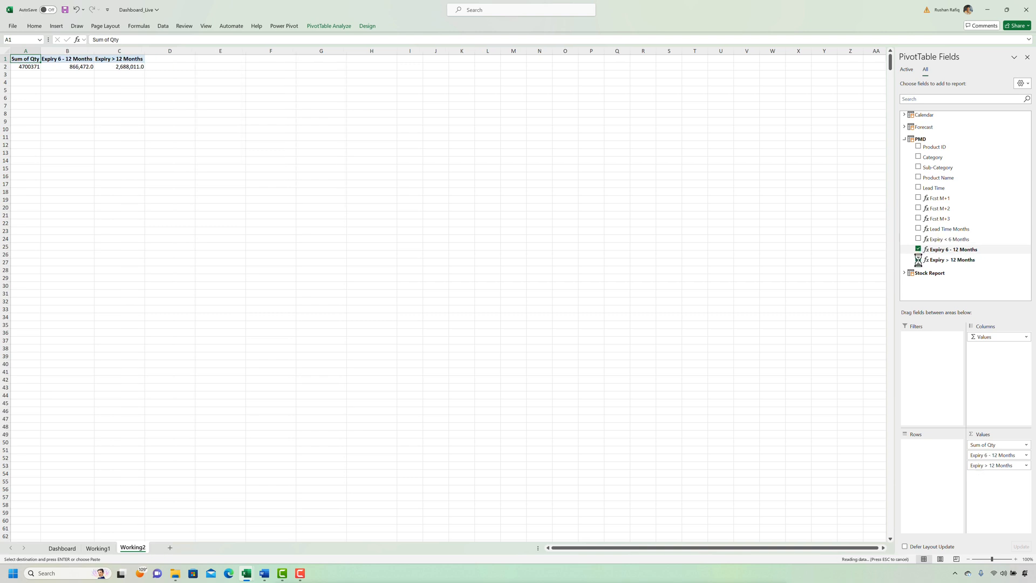
Replace Sum of Qty with the Forecast table's Value field and add Calendar Month to the pivot table's rows
click(904, 127)
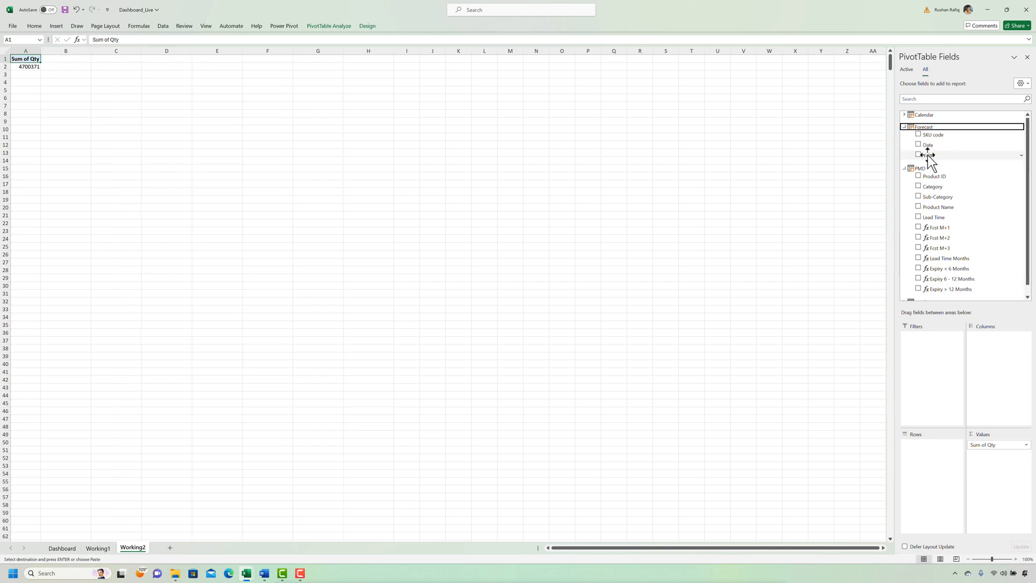
drag(929, 161, 949, 122)
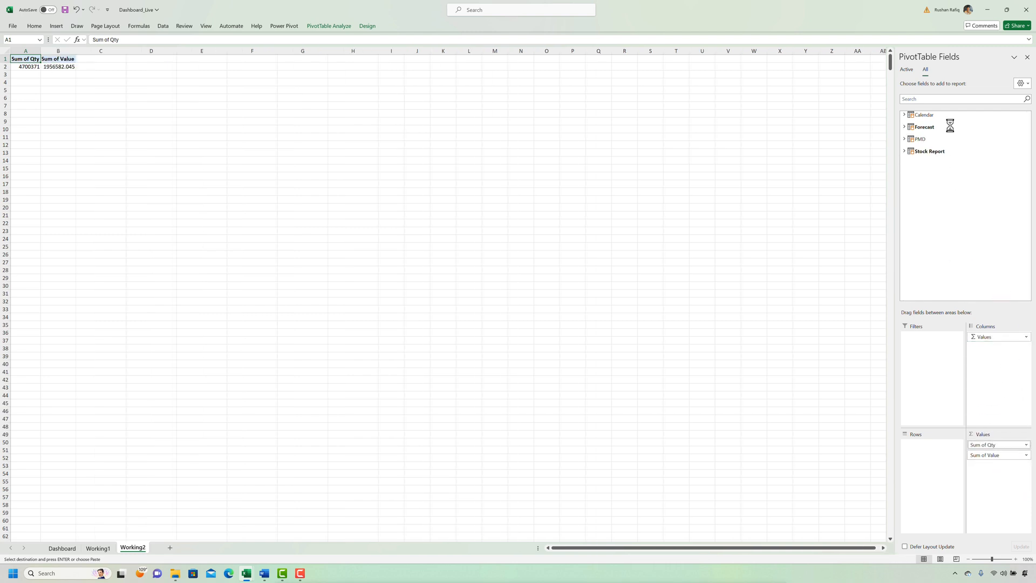
click(904, 114)
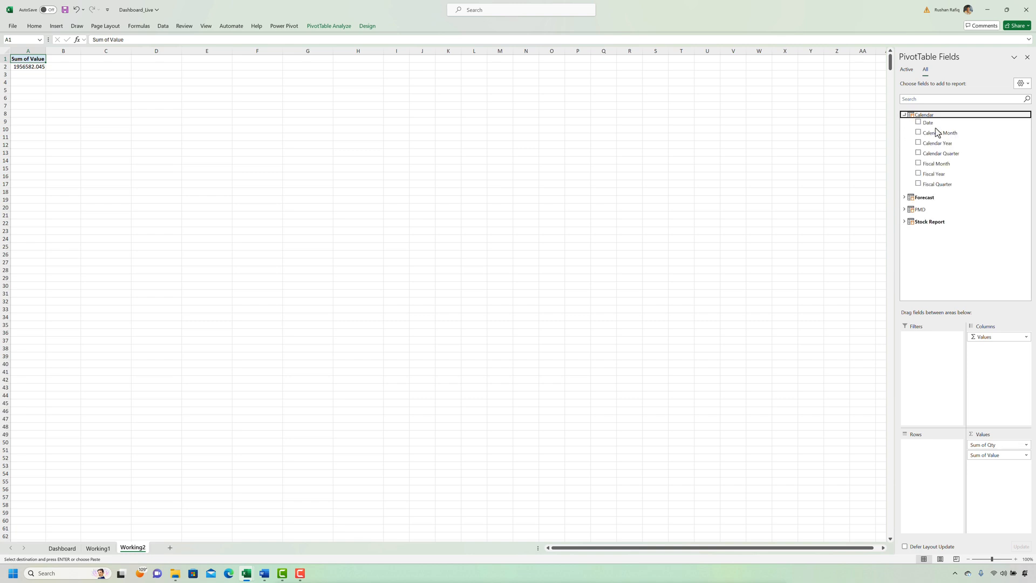
drag(944, 133, 951, 461)
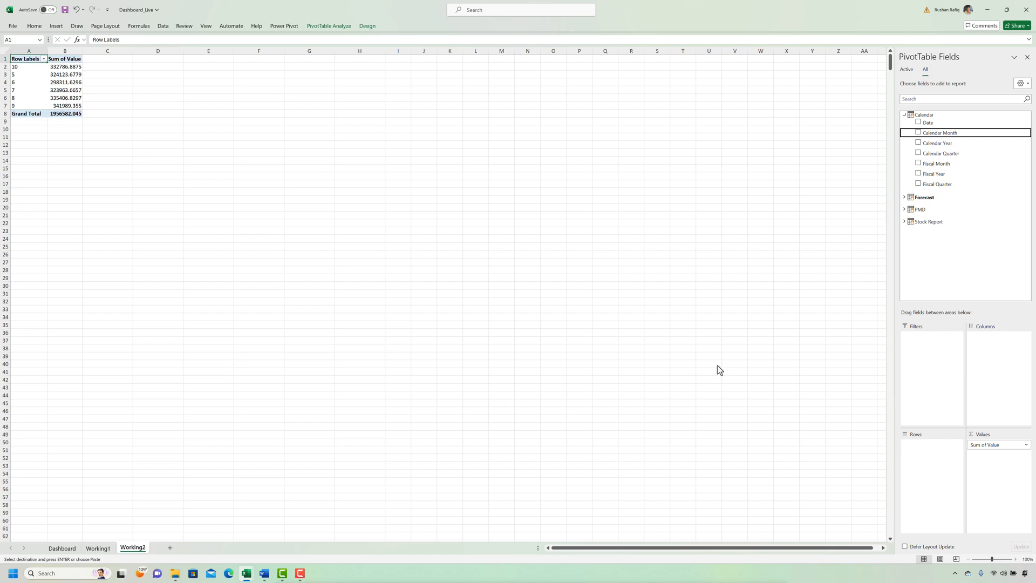
Sort the Calendar Month row labels from A to Z
click(39, 74)
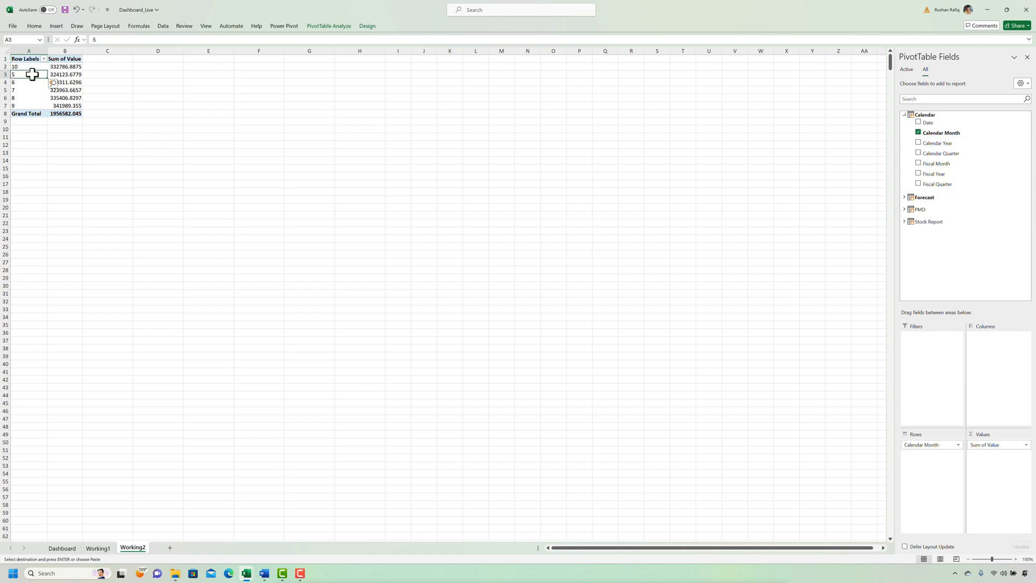
right_click(32, 75)
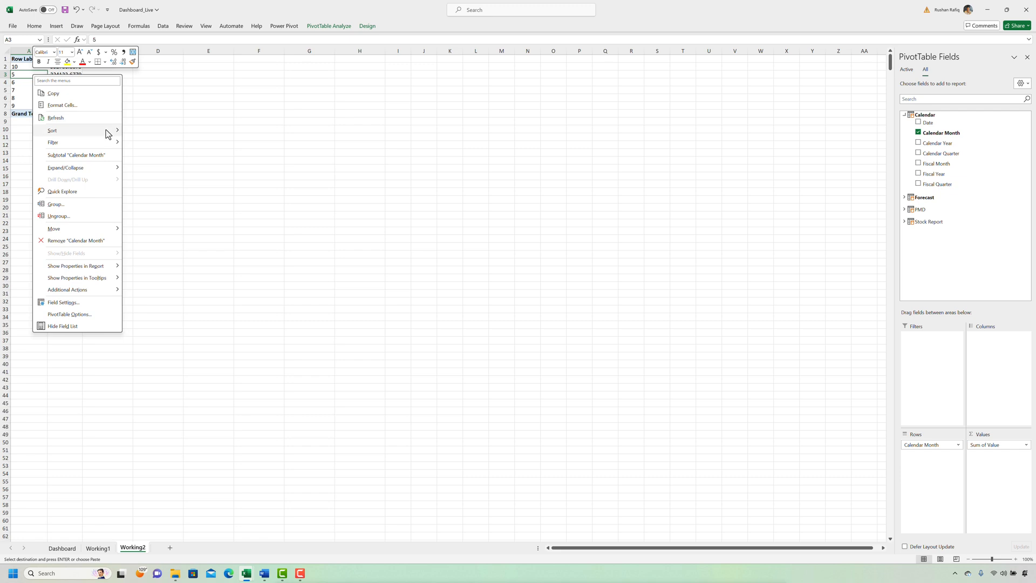
mouse_move(108, 134)
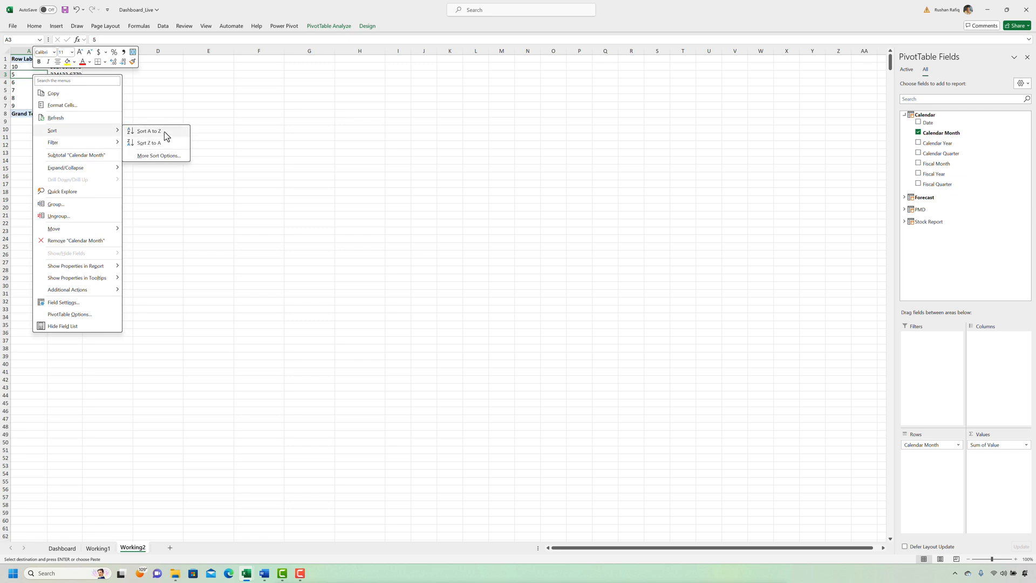
click(166, 135)
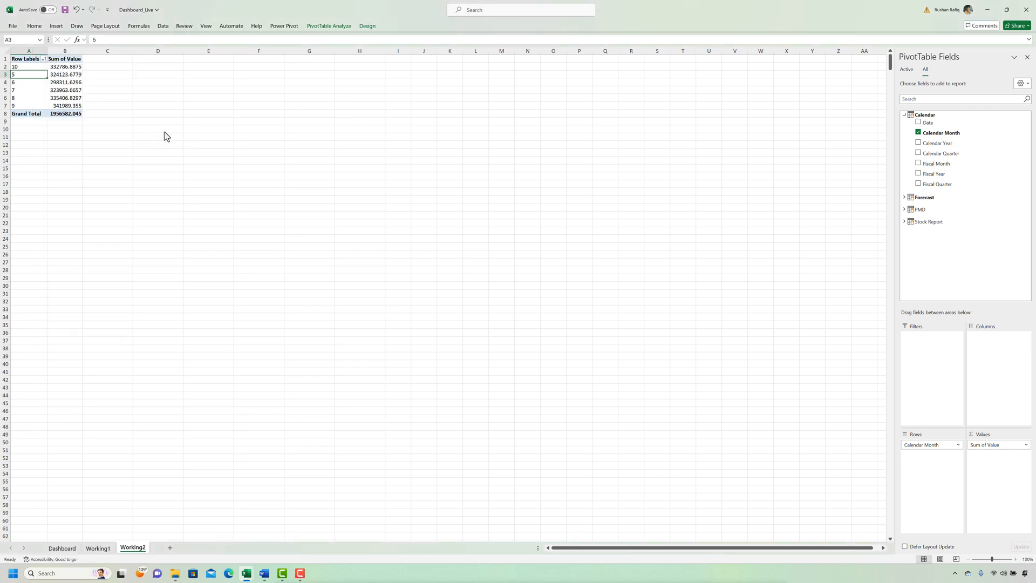
Move month 10 below month 9 in the pivot table so the months run from 5 to 10
click(25, 67)
drag(27, 71, 35, 113)
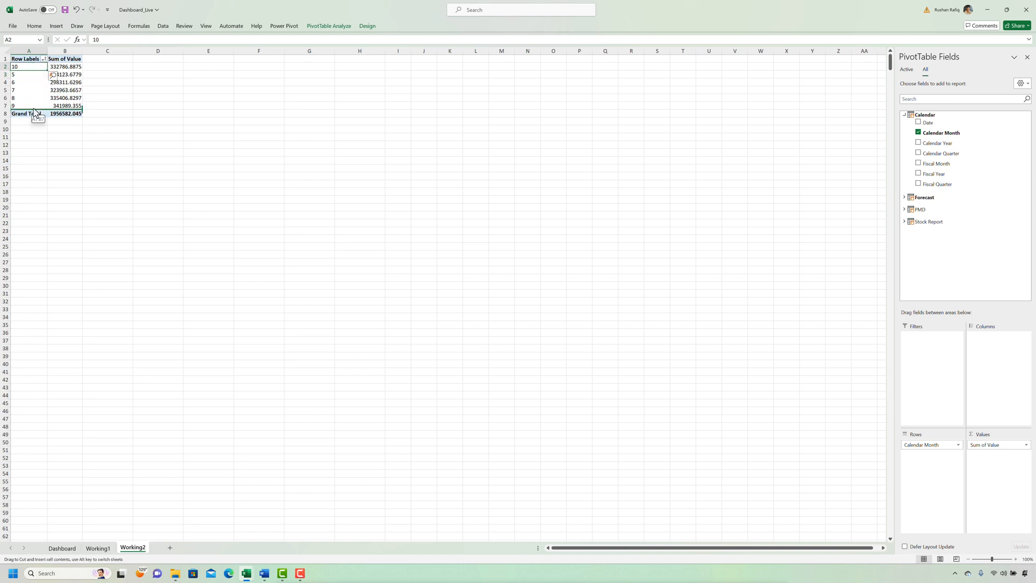
click(58, 98)
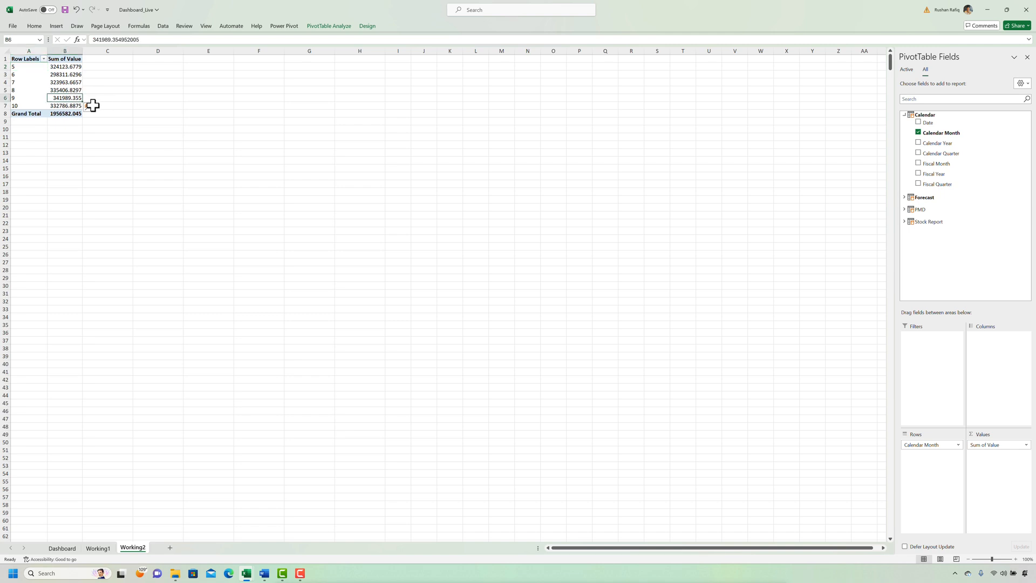
Copy the entire monthly forecast pivot table and paste it starting at cell G1
click(75, 90)
key(Left)
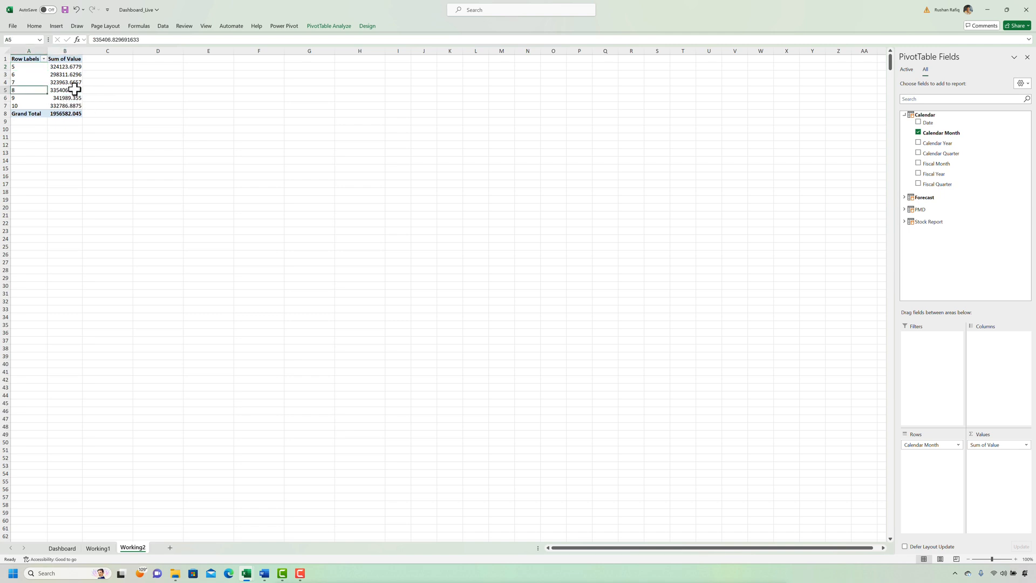
key(Down)
key(Down)
key(Down)
key(ctrl+a)
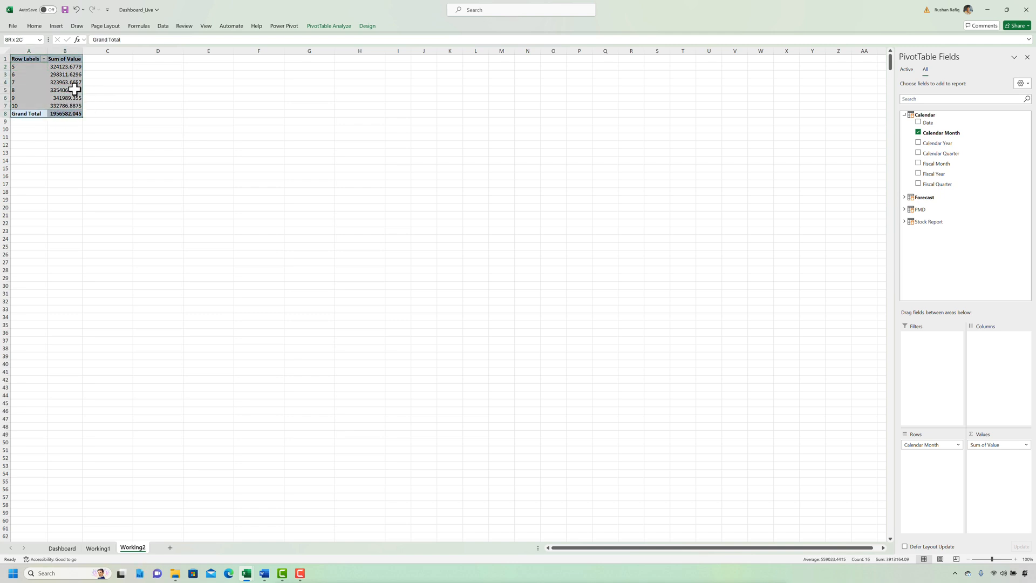
key(ctrl+c)
click(303, 58)
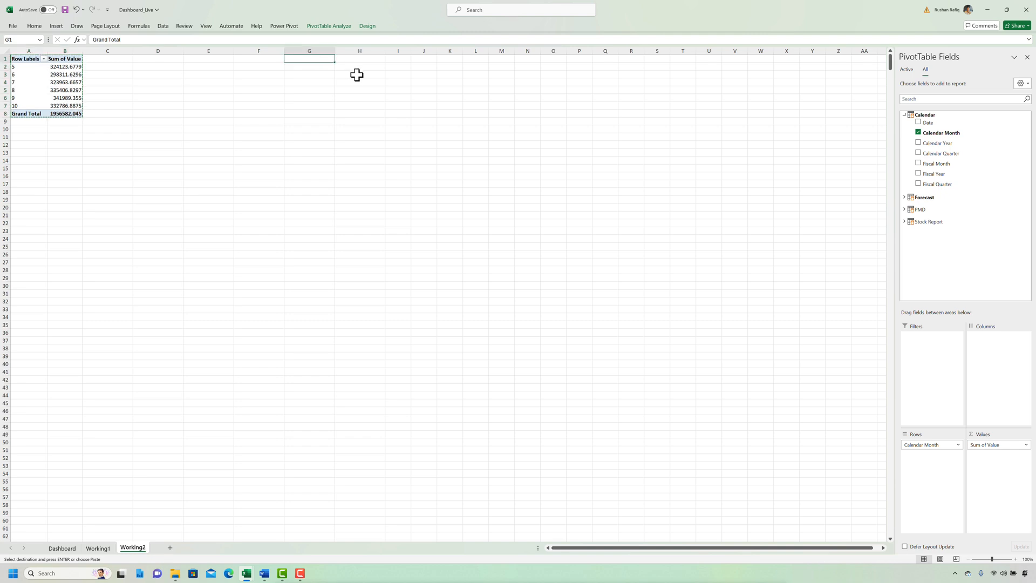
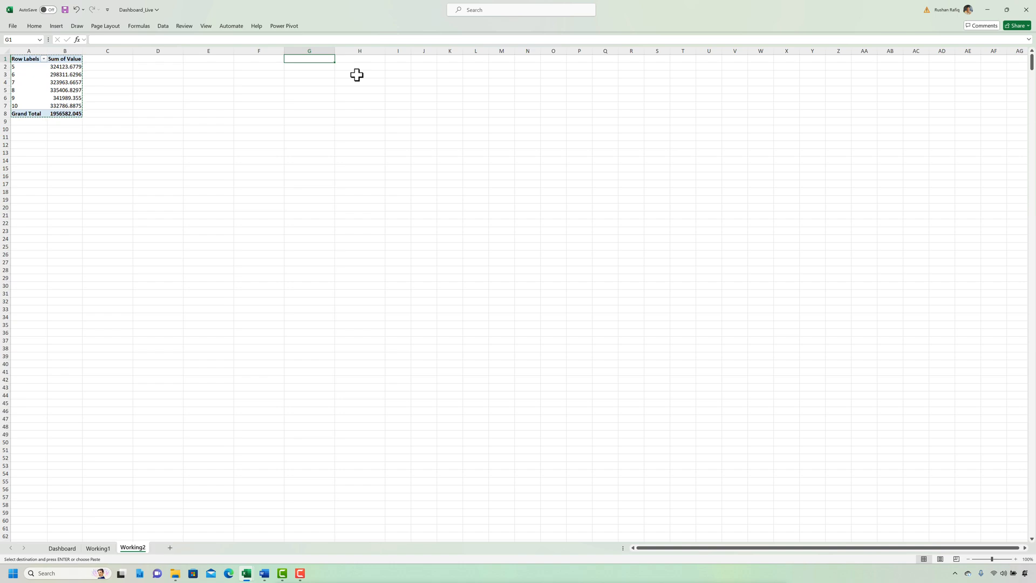
text(Row Labels	Sum of Value 5	324123.6779 6	298311.6296 7	323963.6657 8	335406.8297 9	341989.355 10	332786.8875 Grand Total	1956582.045)
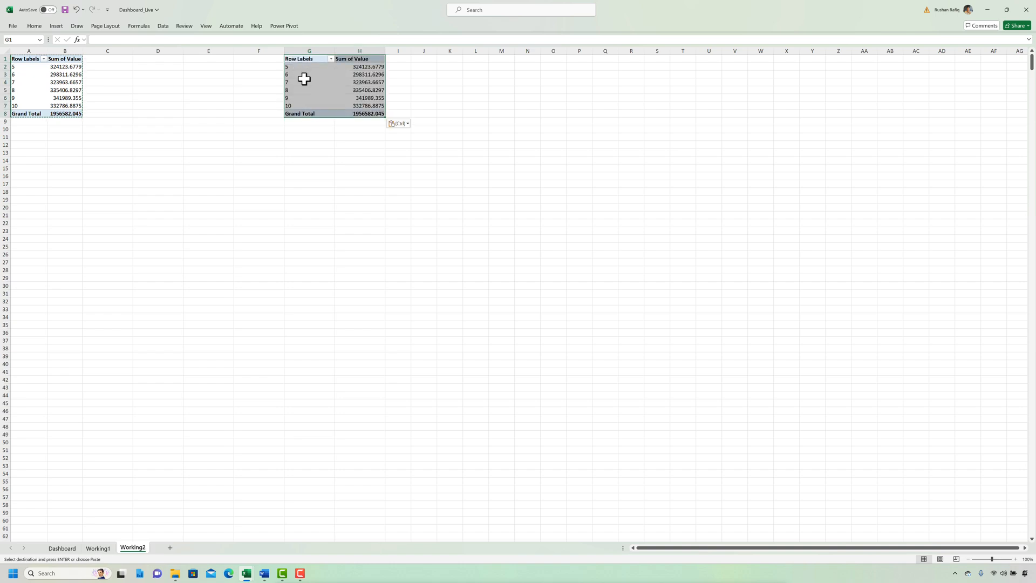
Replace Calendar Month with the PMD table's Category field in the rows of the pivot table at G1
click(300, 81)
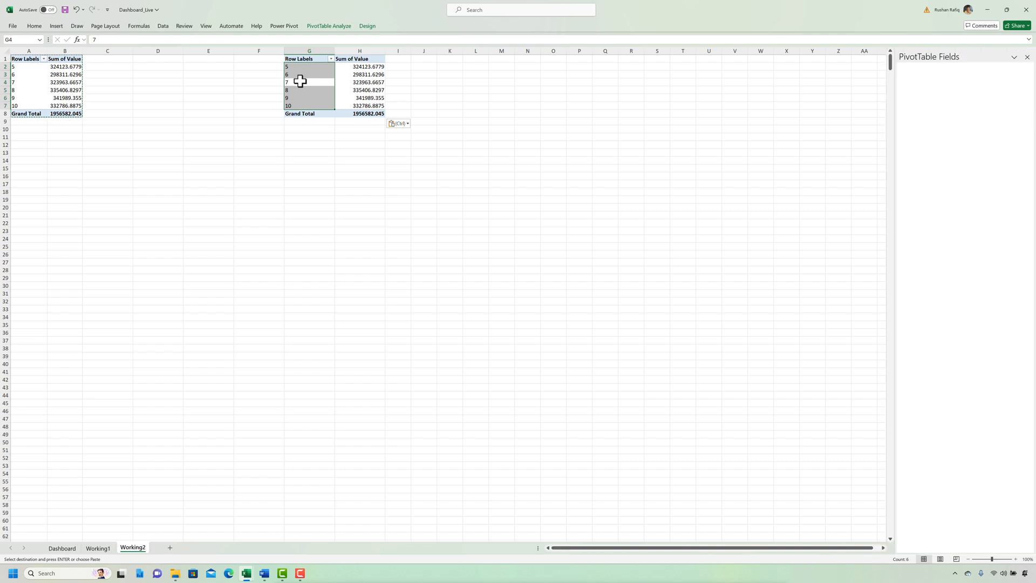
click(301, 82)
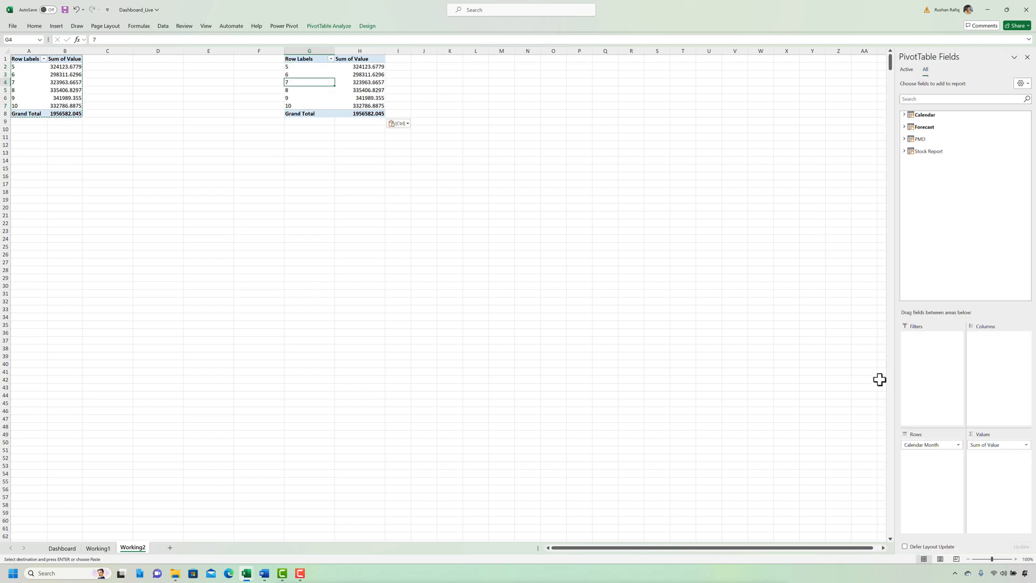
drag(916, 446, 914, 152)
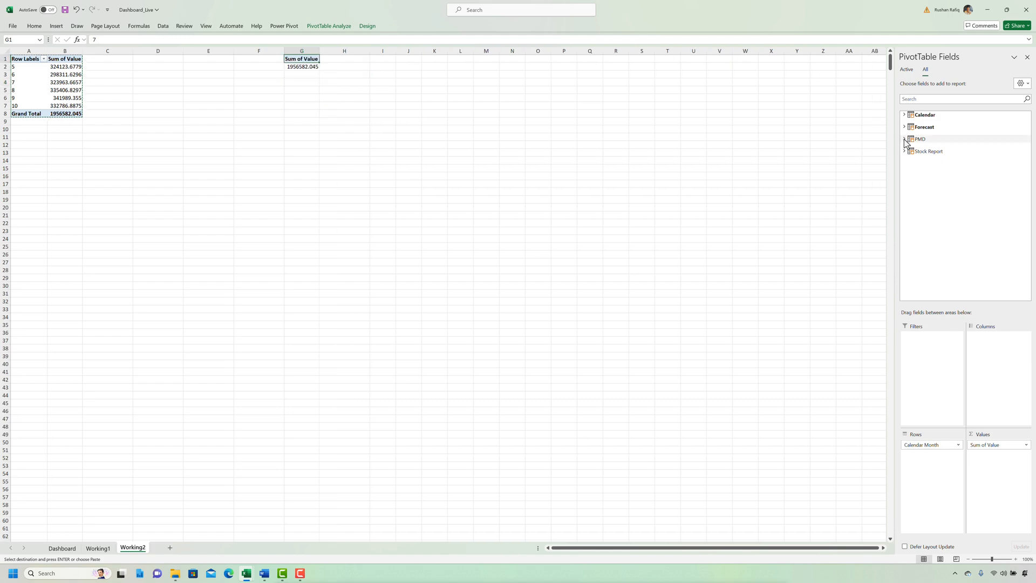
click(905, 139)
drag(933, 157, 905, 138)
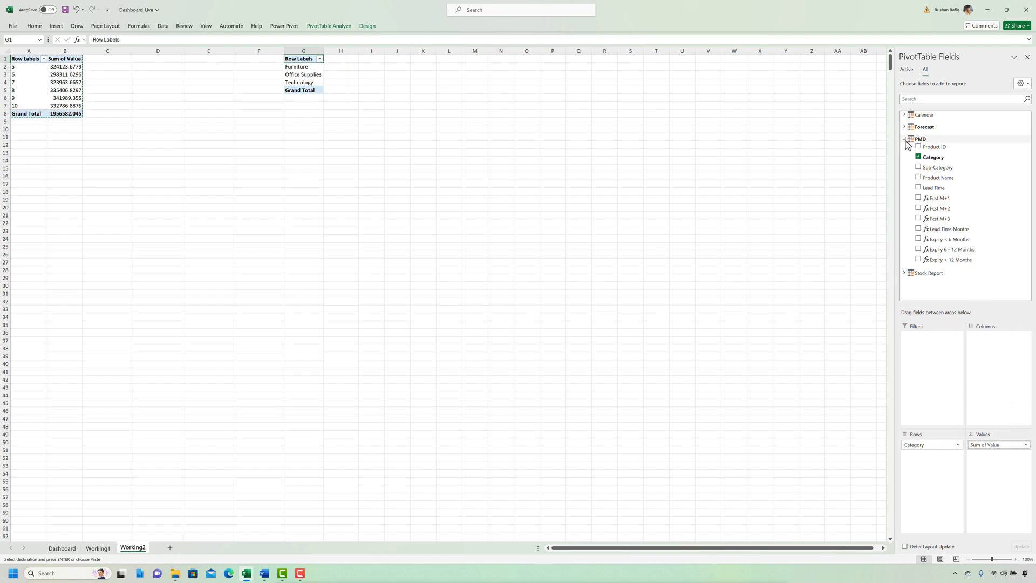
Add the Stock Report's Qty field as the value of the category pivot table, in place of Sum of Value
click(905, 139)
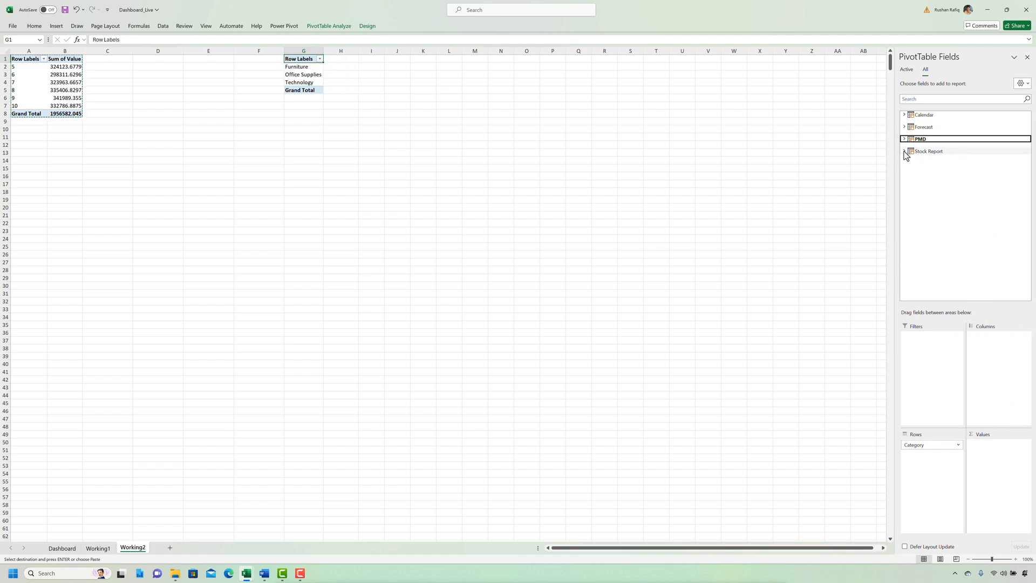
click(905, 152)
drag(923, 179, 979, 465)
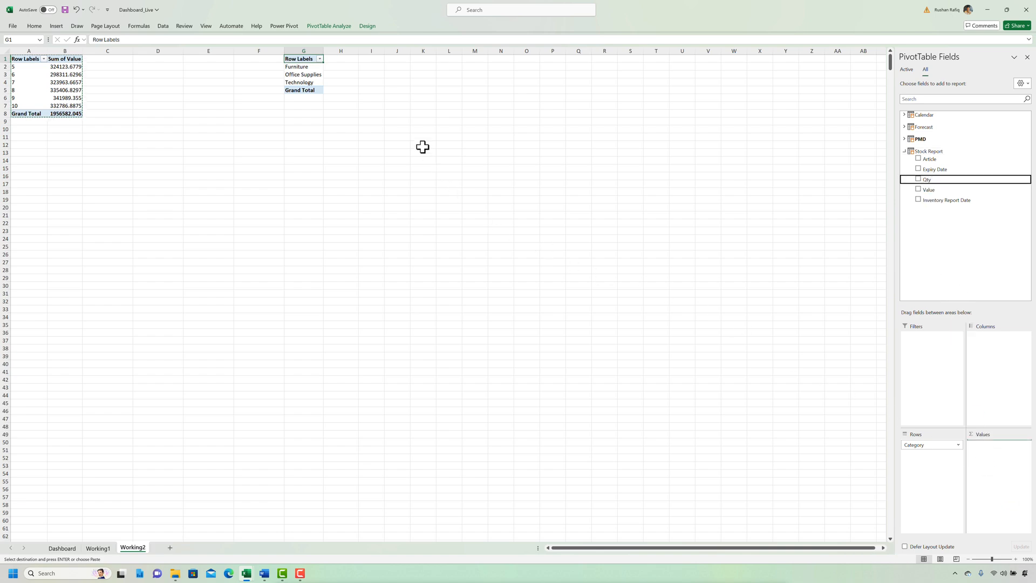
Copy the entire category stock pivot table and paste it starting at cell N1
click(309, 89)
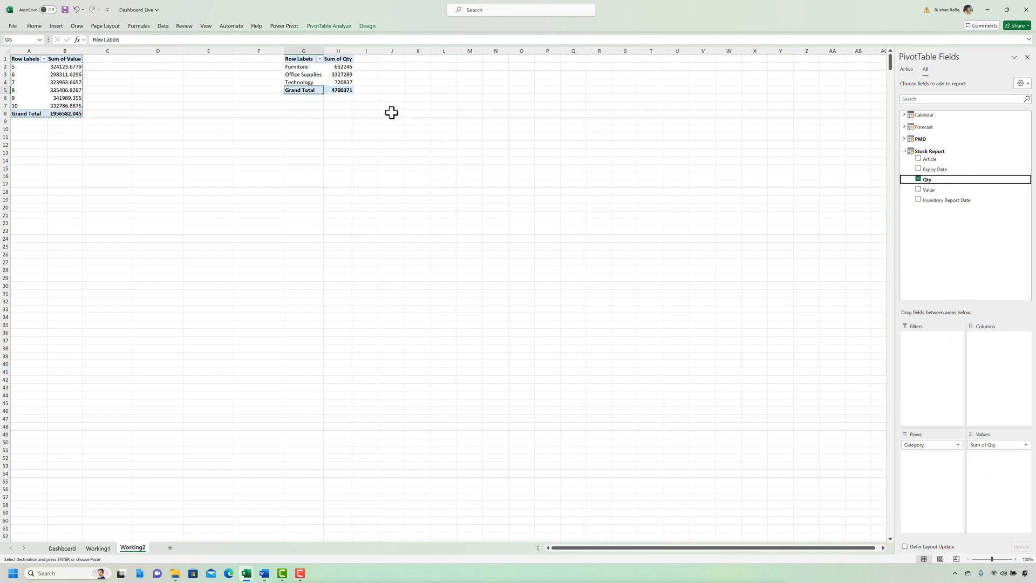
key(ctrl+a)
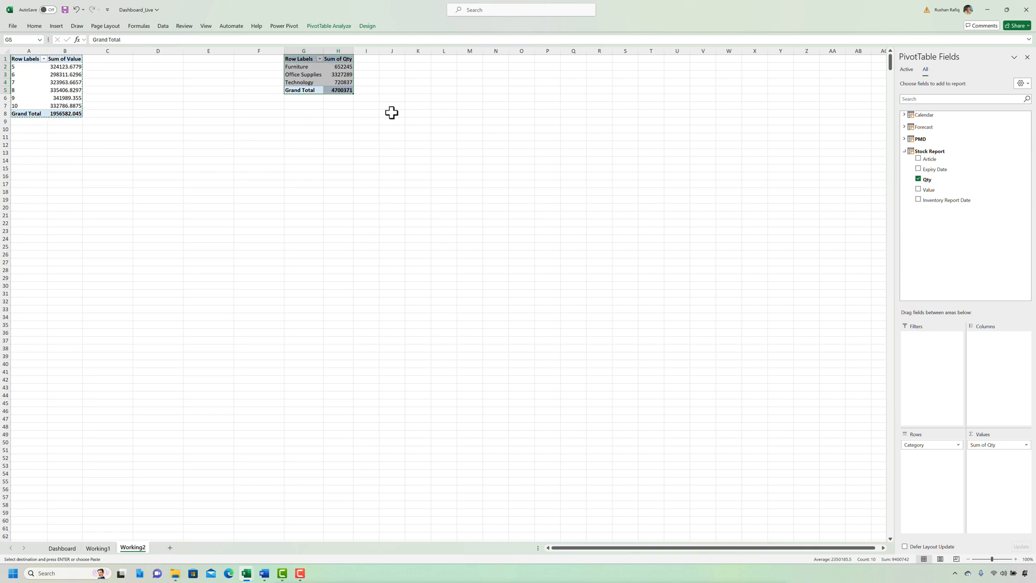
key(ctrl+c)
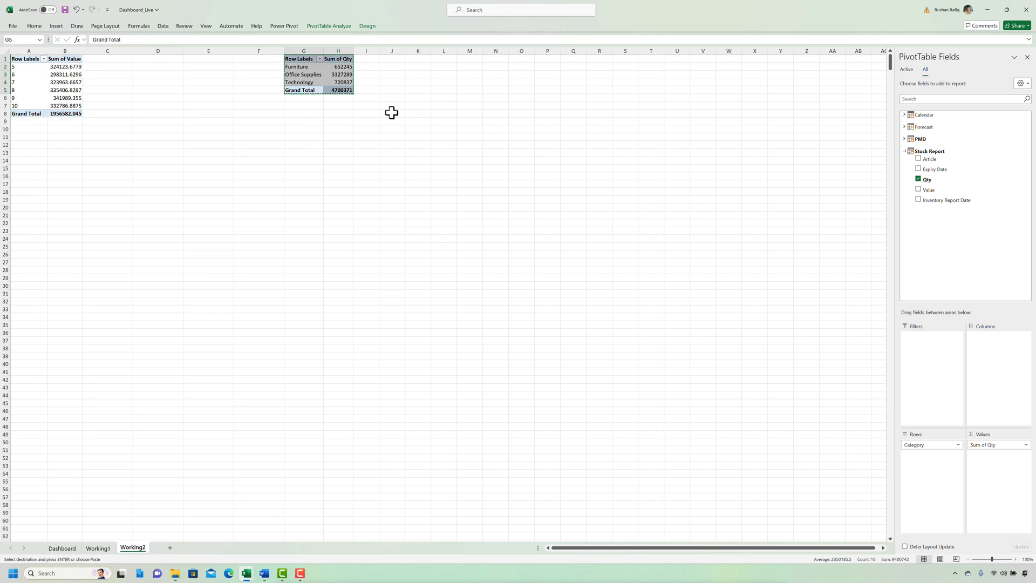
click(495, 58)
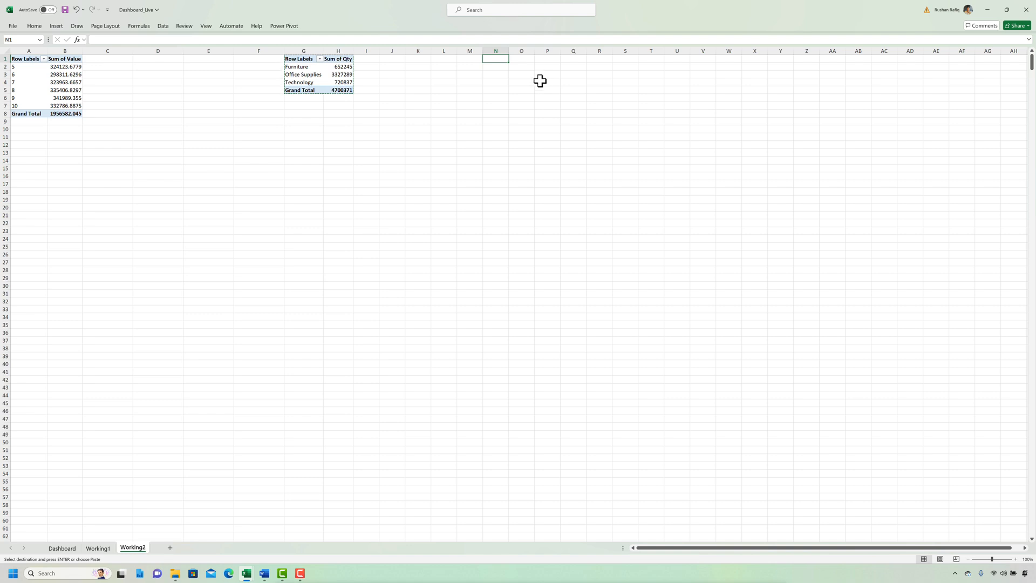
key(ctrl+v)
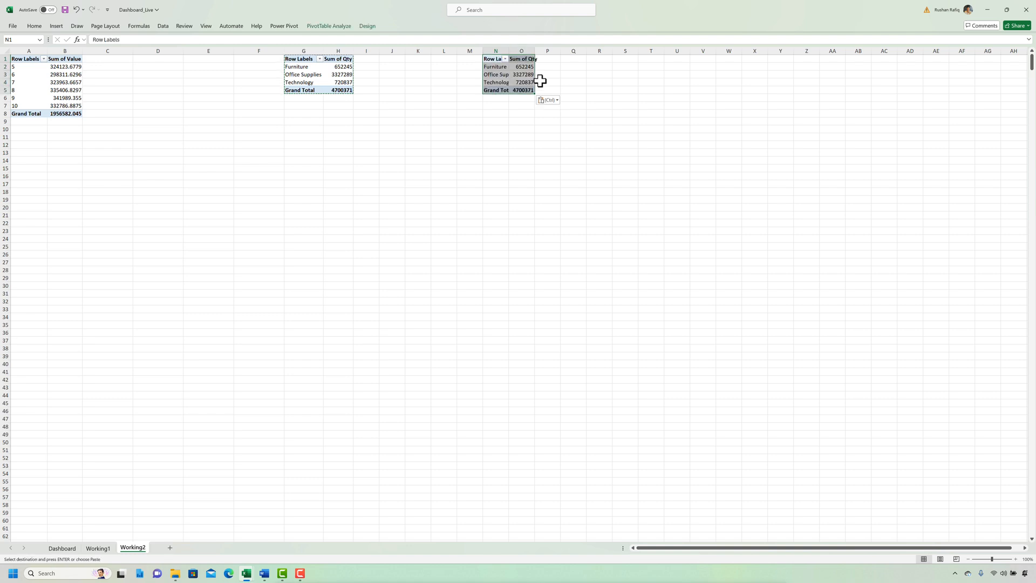
Remove Sum of Qty and Category from the pivot table at N1, leaving it empty
click(522, 74)
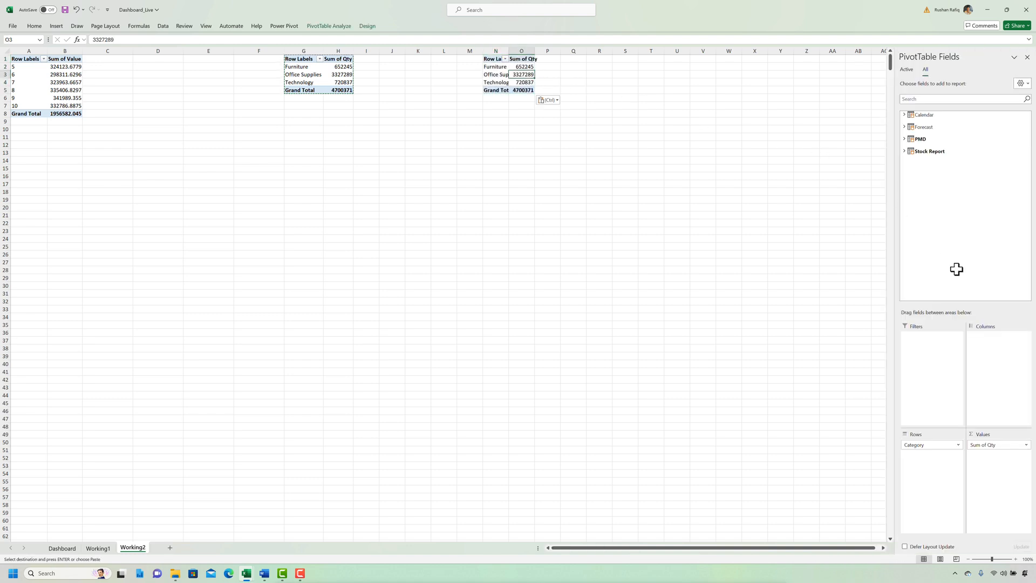
drag(1001, 445, 973, 265)
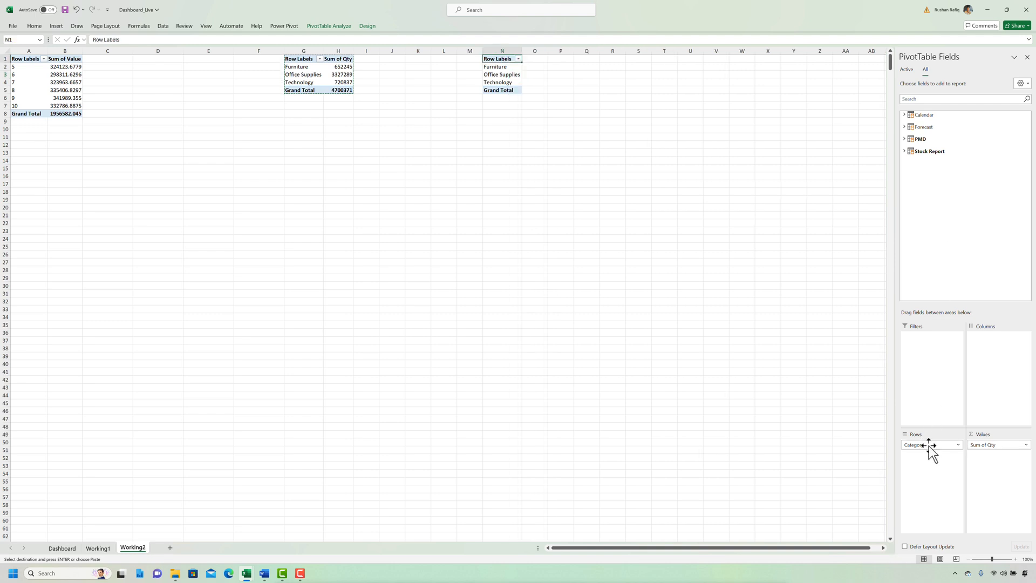
drag(932, 453, 974, 263)
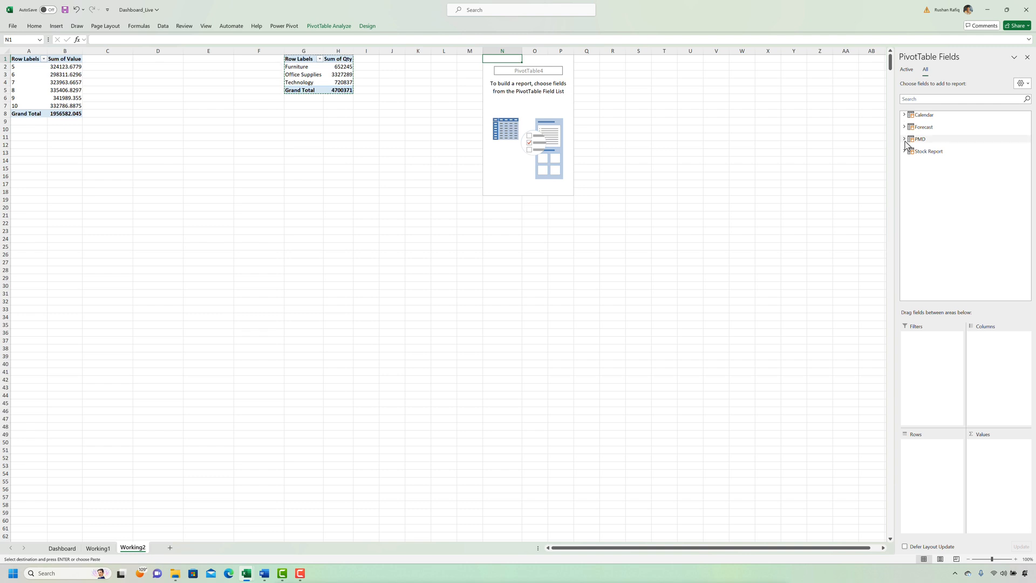
Add PMD's Expiry < 6 Months, Expiry 6 - 12 Months and Expiry > 12 Months as values of the N1 pivot table, with Values in the rows
click(904, 139)
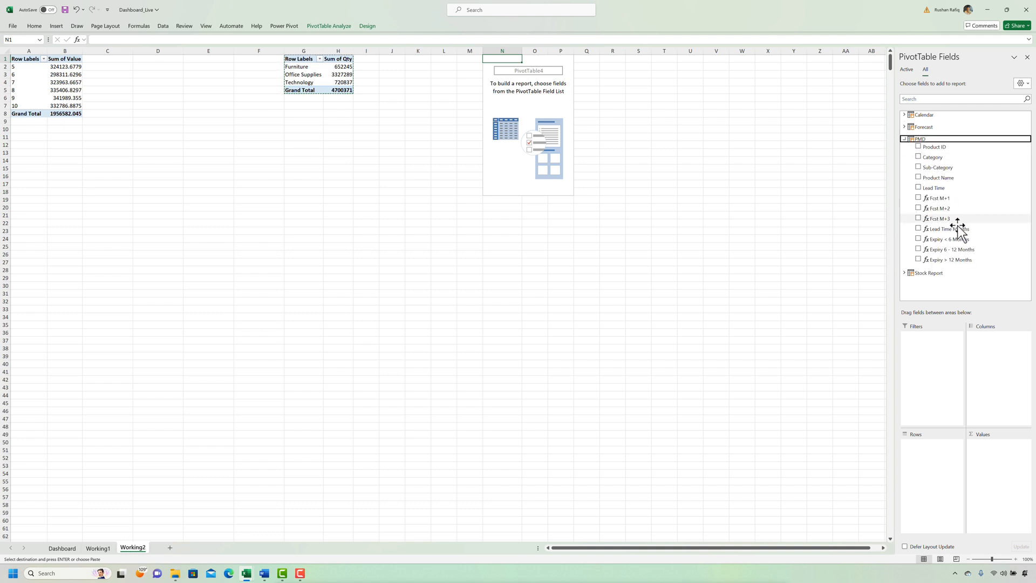
drag(961, 243, 994, 442)
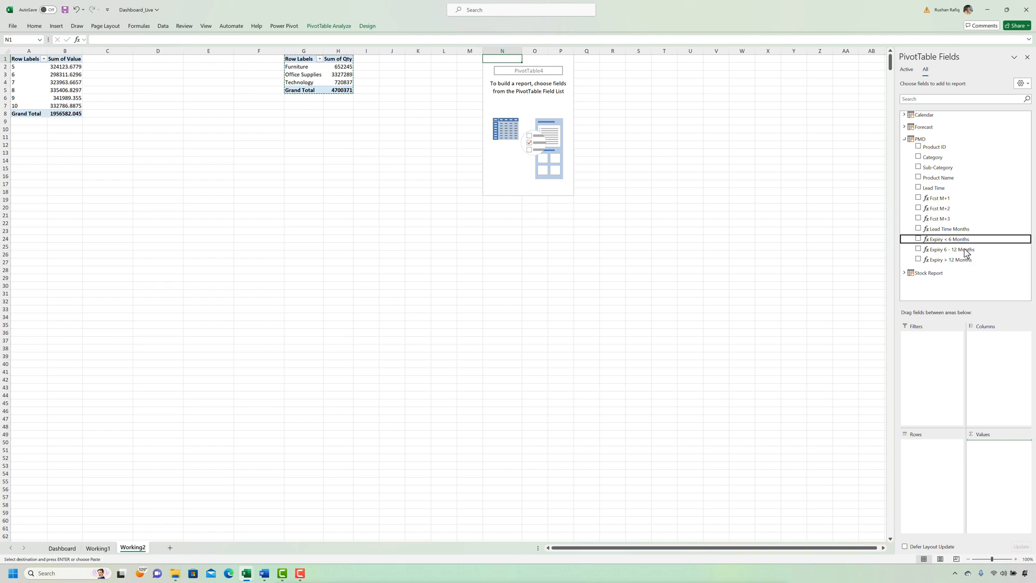
drag(961, 249, 1017, 478)
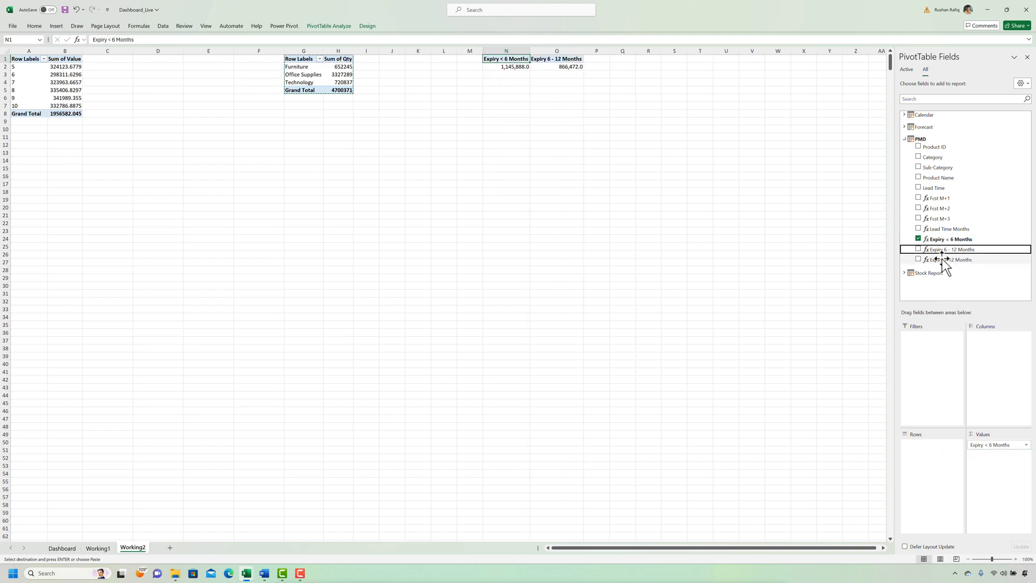
drag(942, 260, 1010, 480)
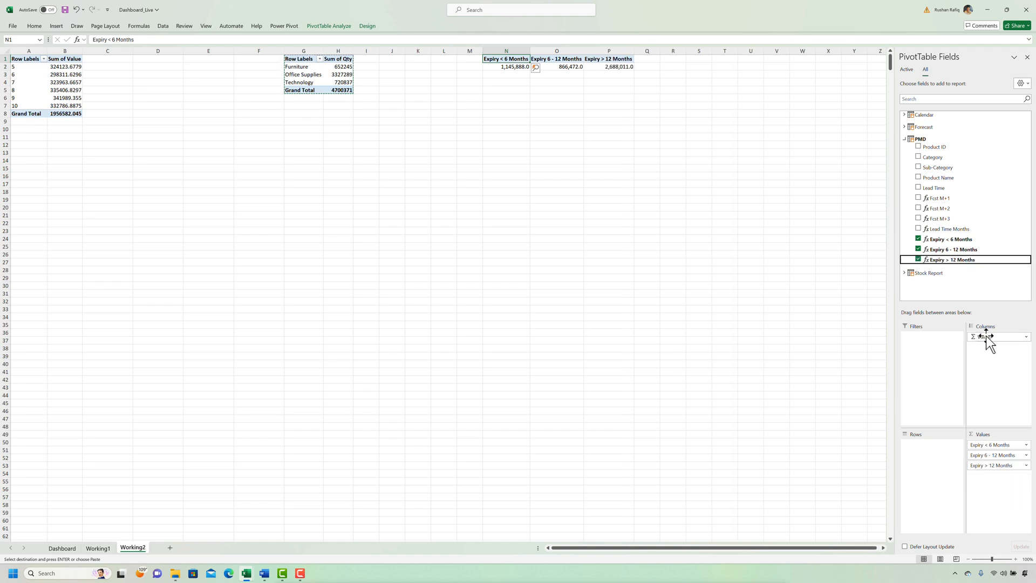
drag(986, 336, 791, 329)
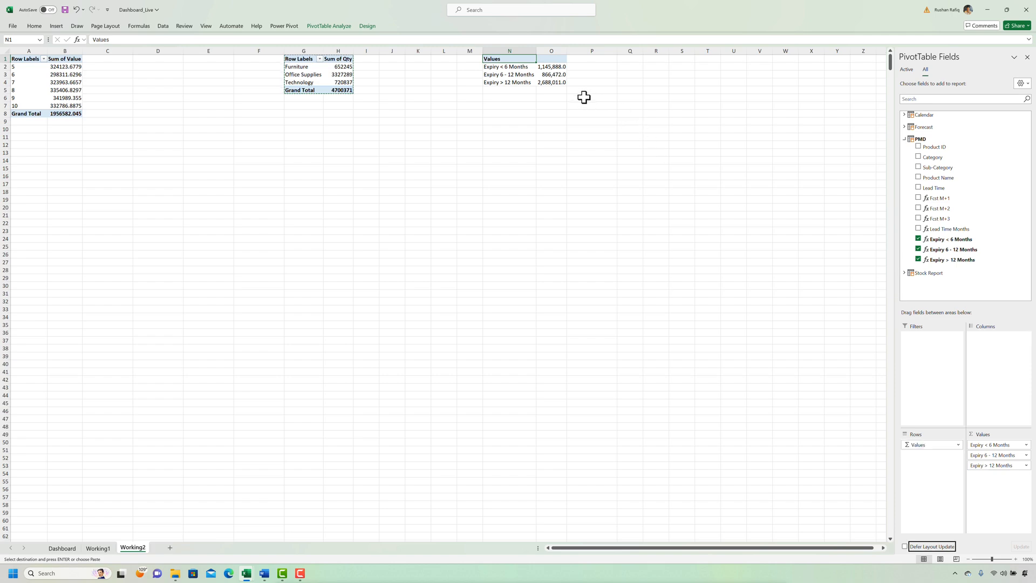
click(515, 105)
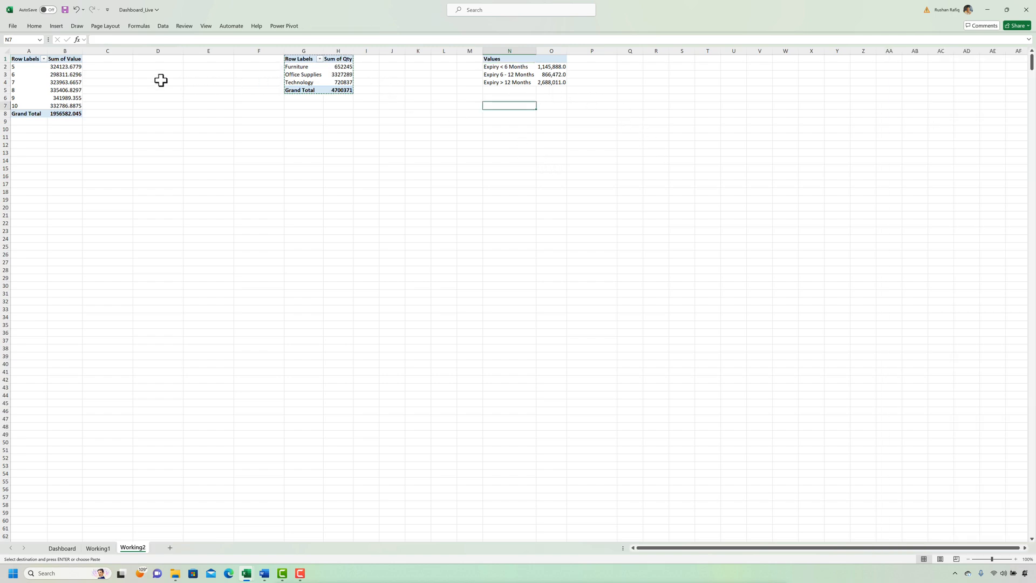
Link D2:E7 to the months and forecast values of the first pivot table with formulas starting from =A2
click(160, 81)
click(151, 69)
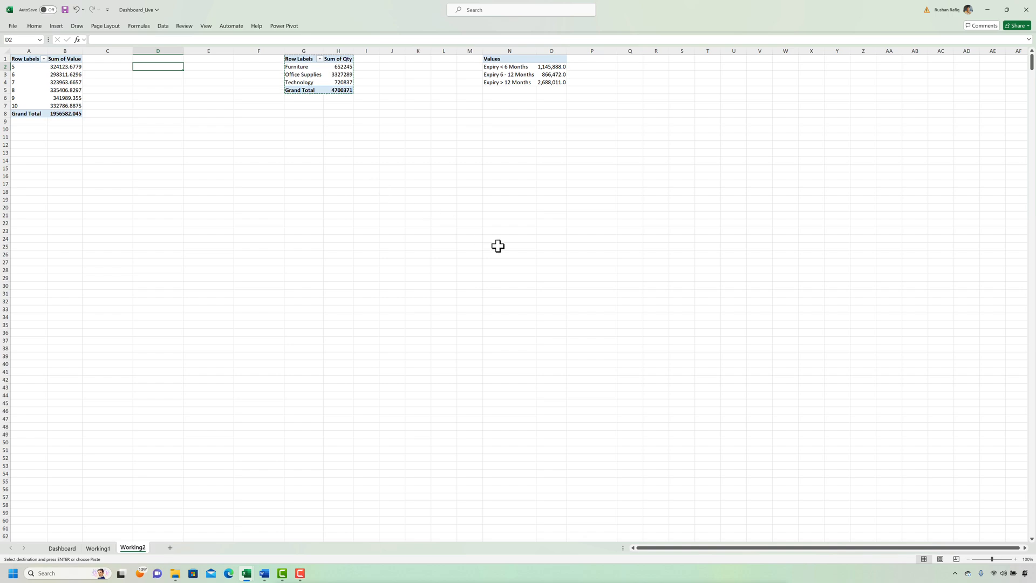
key(Escape)
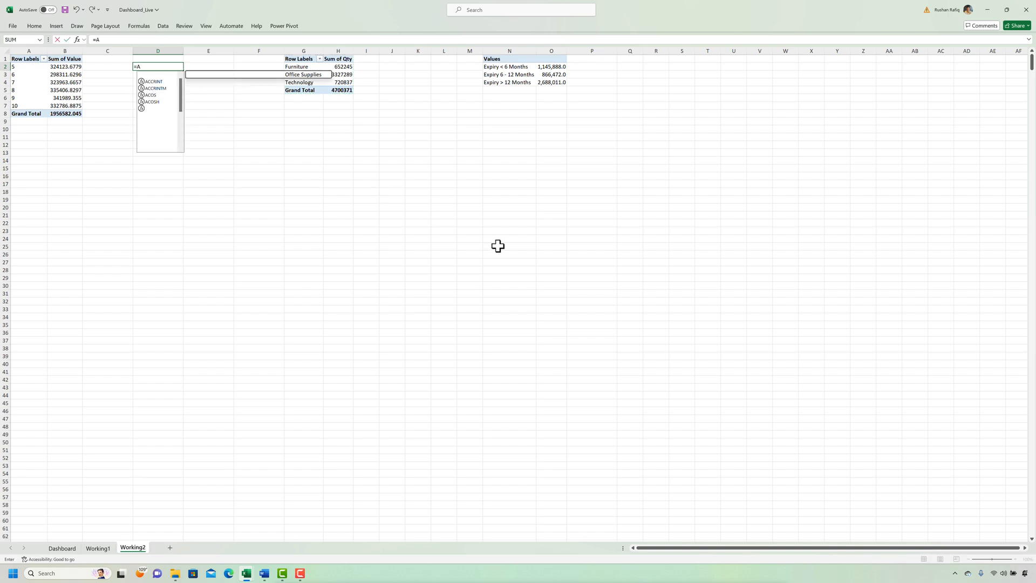
text(2)
key(Return)
key(Up)
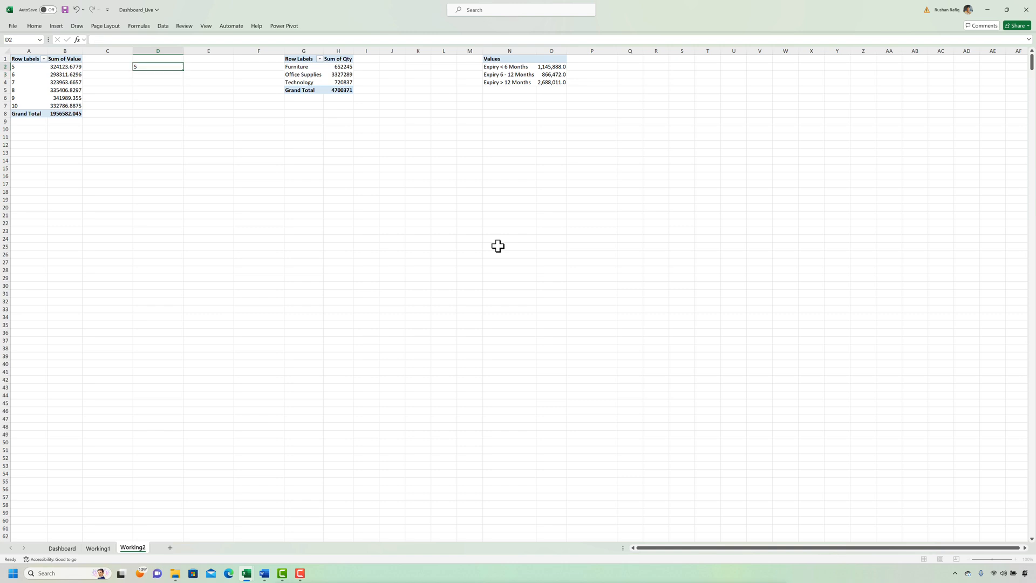
key(shift+Right)
key(shift+Down)
key(shift+Down)
key(shift+Down)
key(shift+Down)
key(shift+Down)
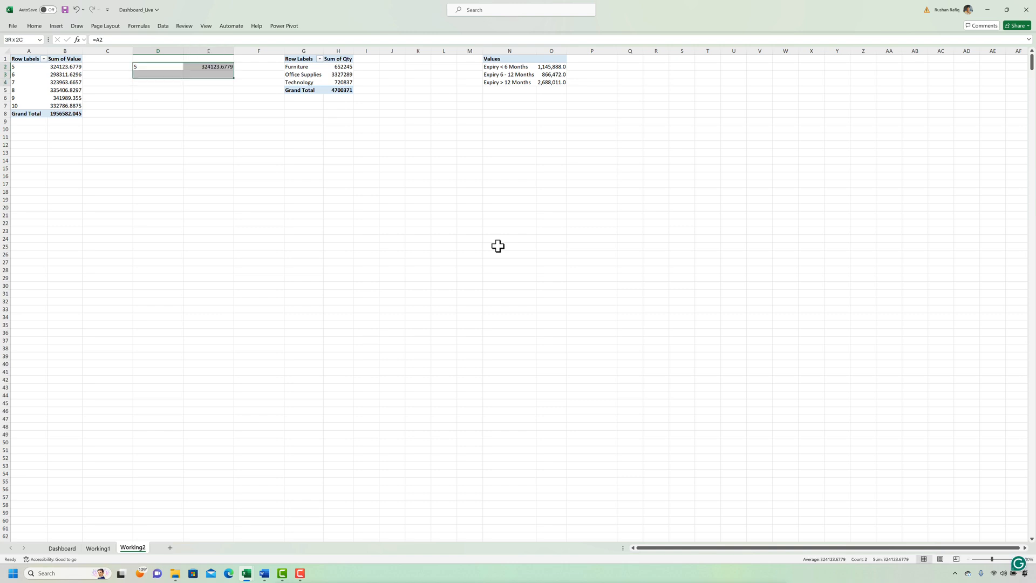
key(ctrl+d)
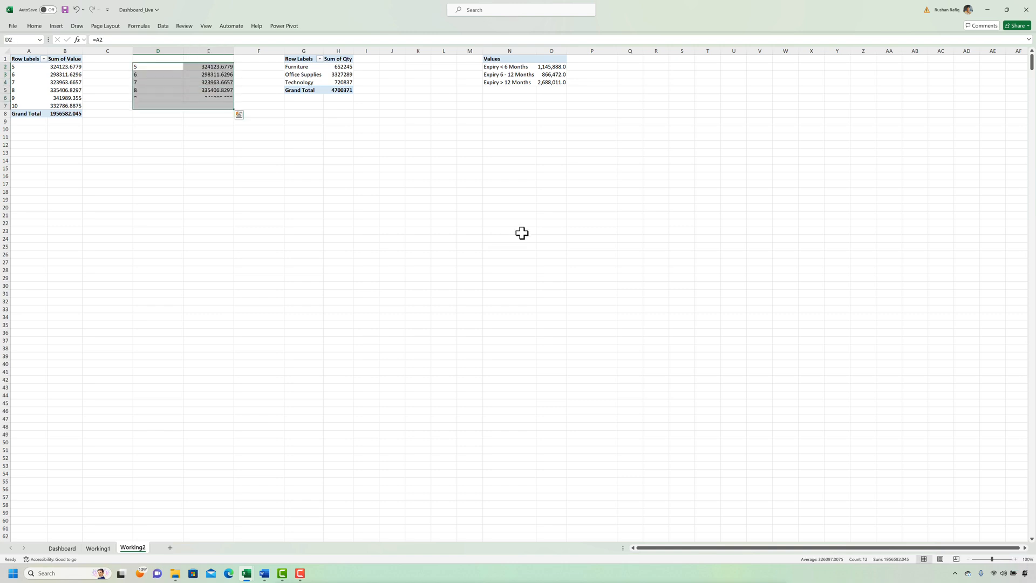
Insert a 2-D column chart from D2:E7 and place it below the monthly forecast data, around row 15
click(208, 176)
drag(140, 67, 192, 103)
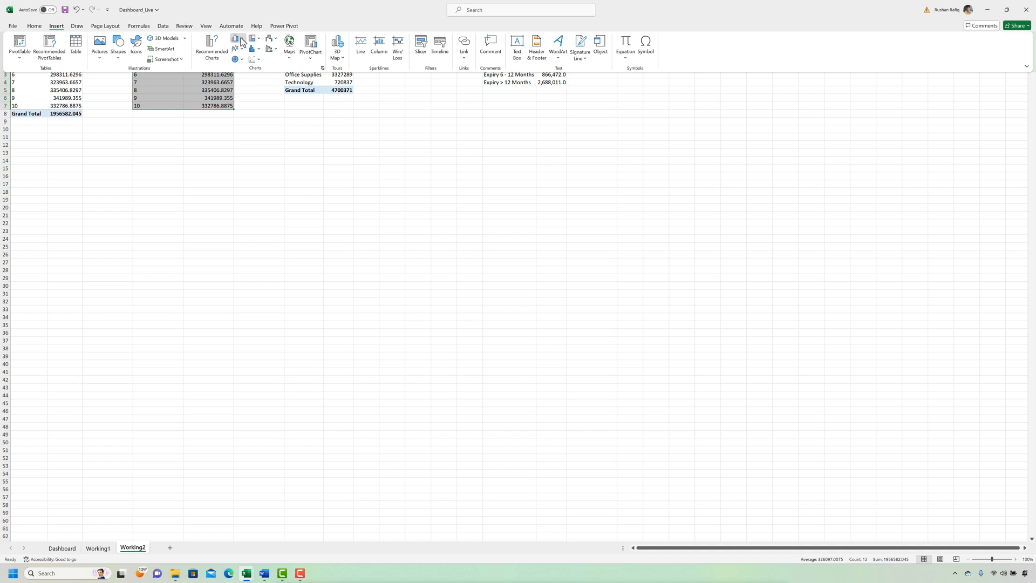
click(240, 39)
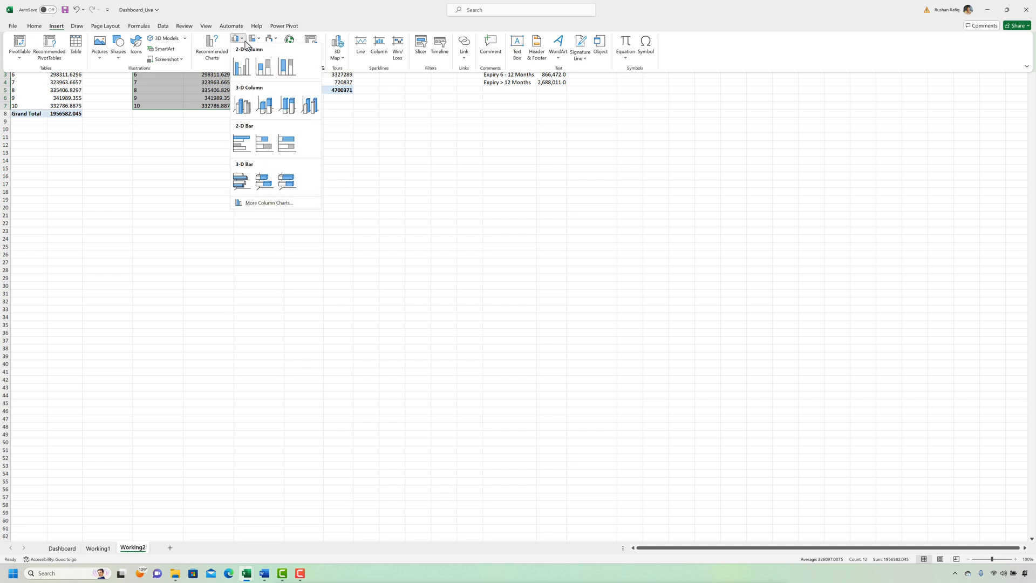
click(264, 67)
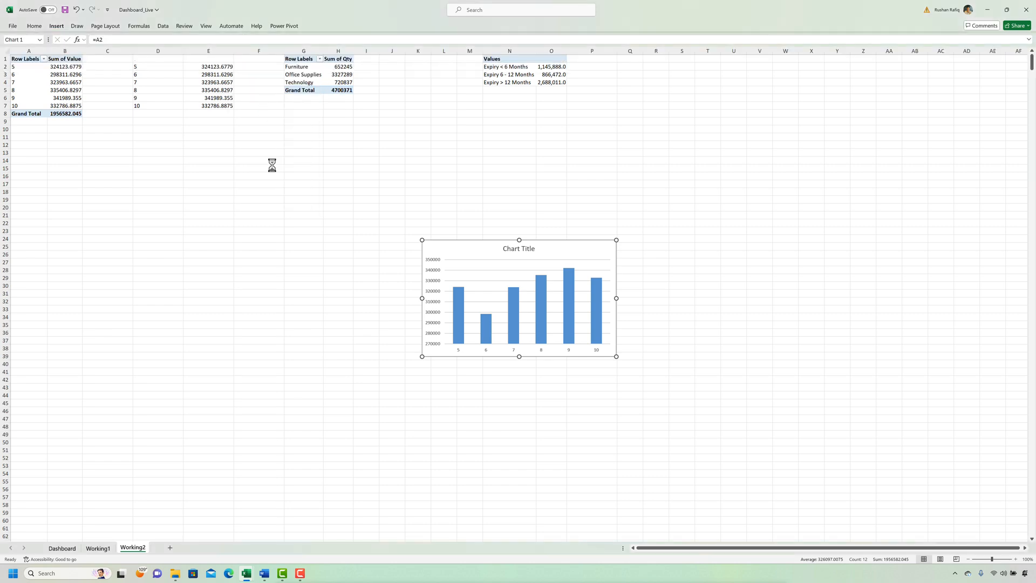
drag(433, 238, 108, 171)
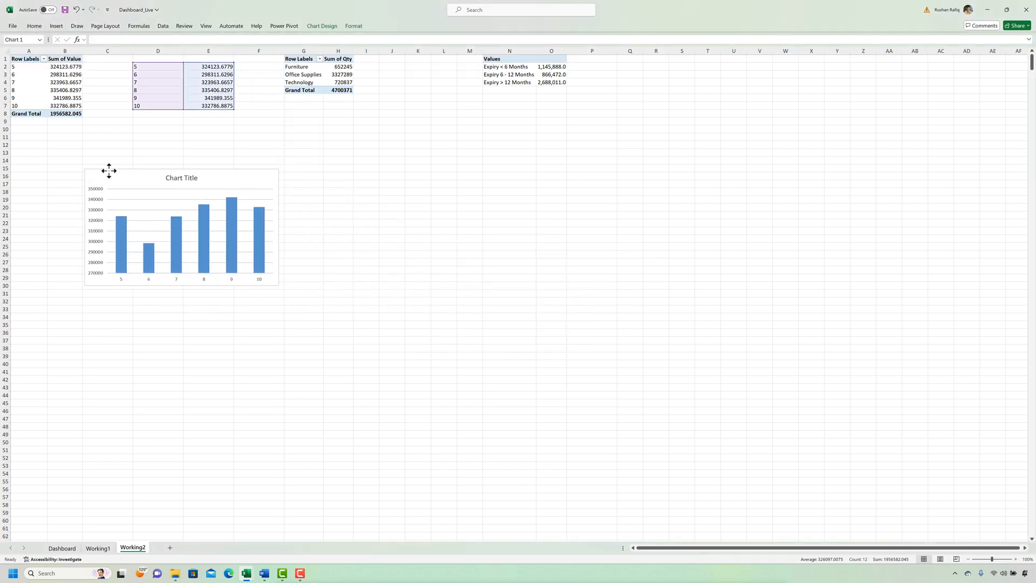
Link J2:K4 to the categories and quantities of the category pivot table with formulas starting from =G2
click(222, 139)
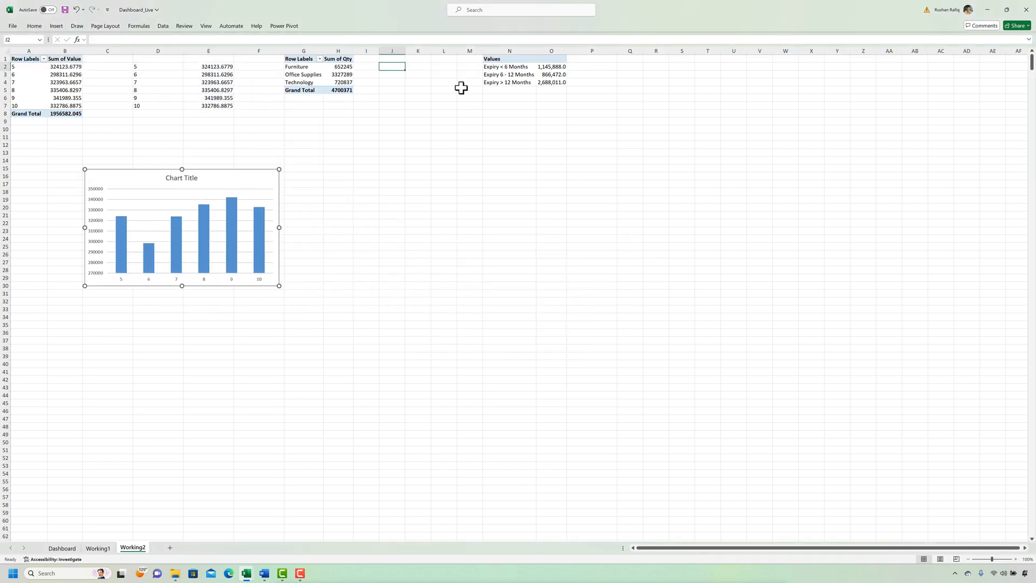
text(=)
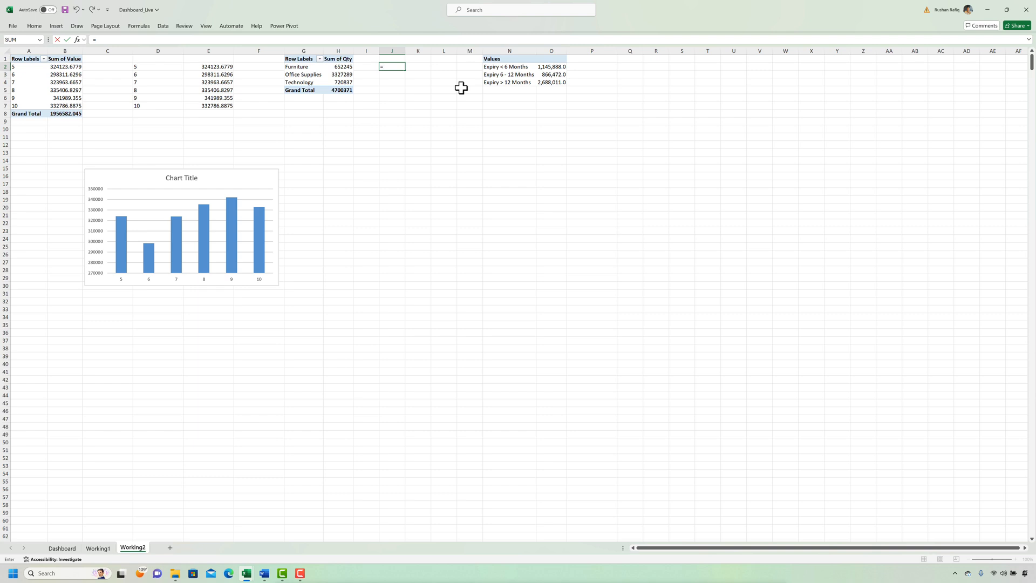
text(G2)
key(ctrl+Return)
key(shift+Right)
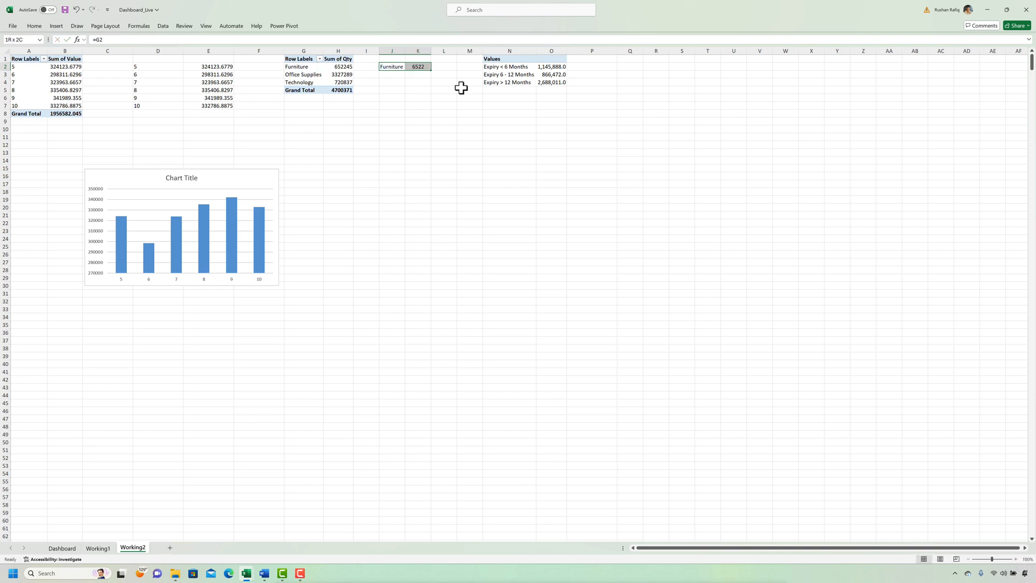
key(shift+Down)
key(shift+Down)
key(ctrl+d)
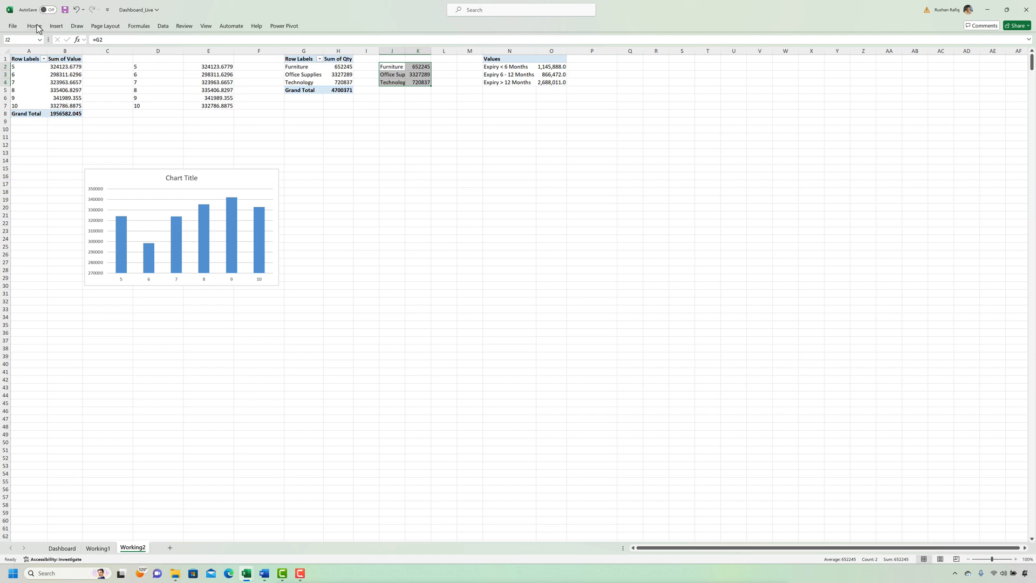
Insert a 2-D pie chart from J2:K4 and place it beside the column chart, below the category data
click(55, 27)
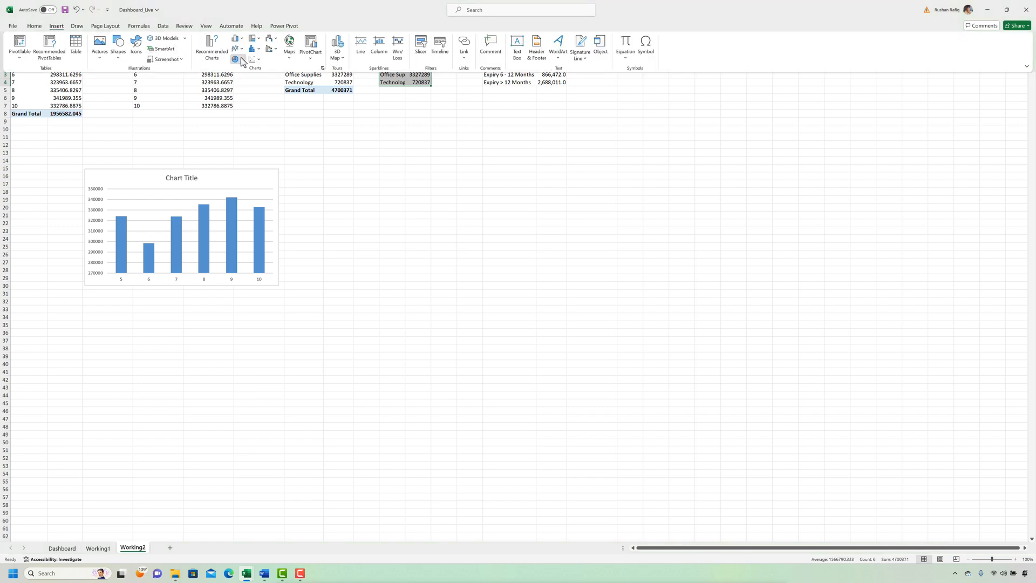
click(241, 59)
click(241, 86)
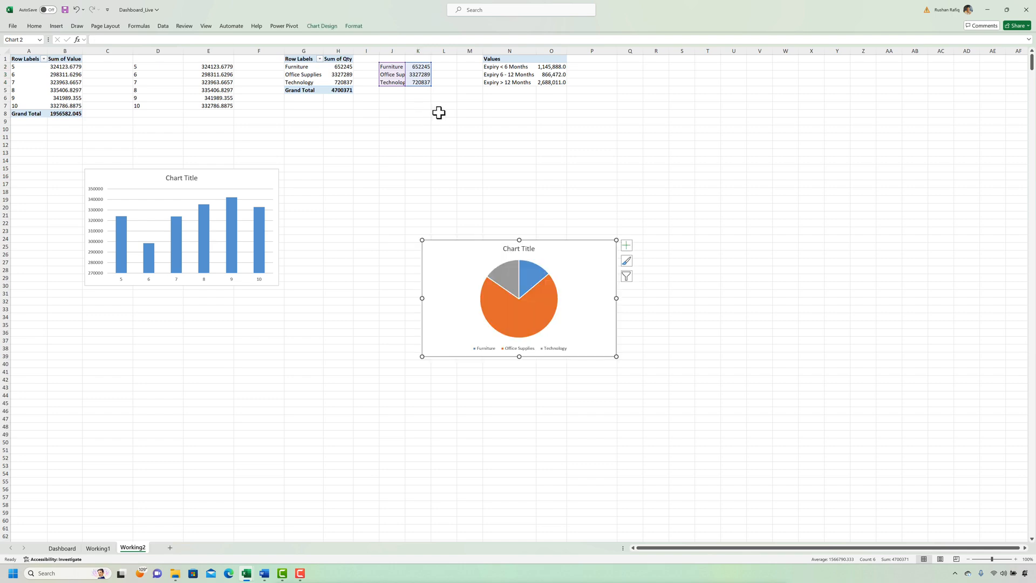
drag(492, 242, 400, 174)
Link Q2:R4 to the expiry ranges and quantities of the expiry pivot table with formulas starting from =N2
click(630, 67)
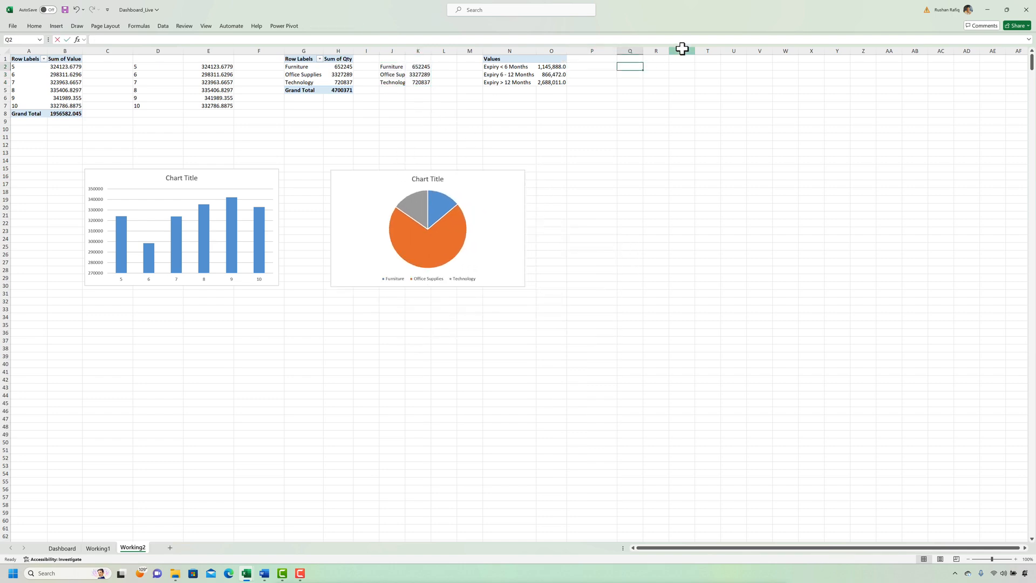
text(=N2)
key(Return)
key(Up)
key(shift+Right)
key(ctrl+r)
key(shift+Down)
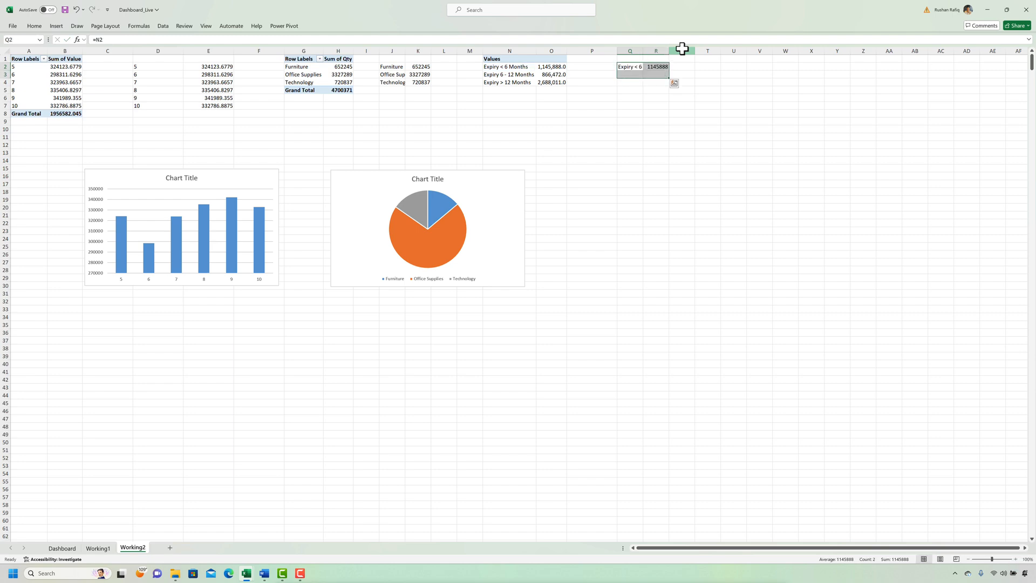
key(shift+Down)
key(ctrl+d)
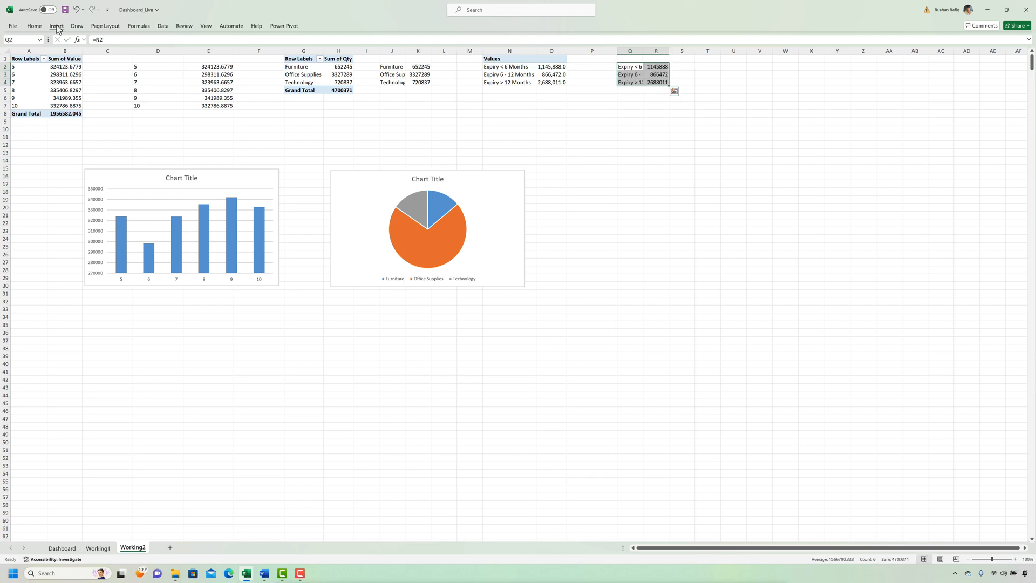
Insert a 2-D pie chart from Q2:R4 and place it beside the category pie chart
click(57, 26)
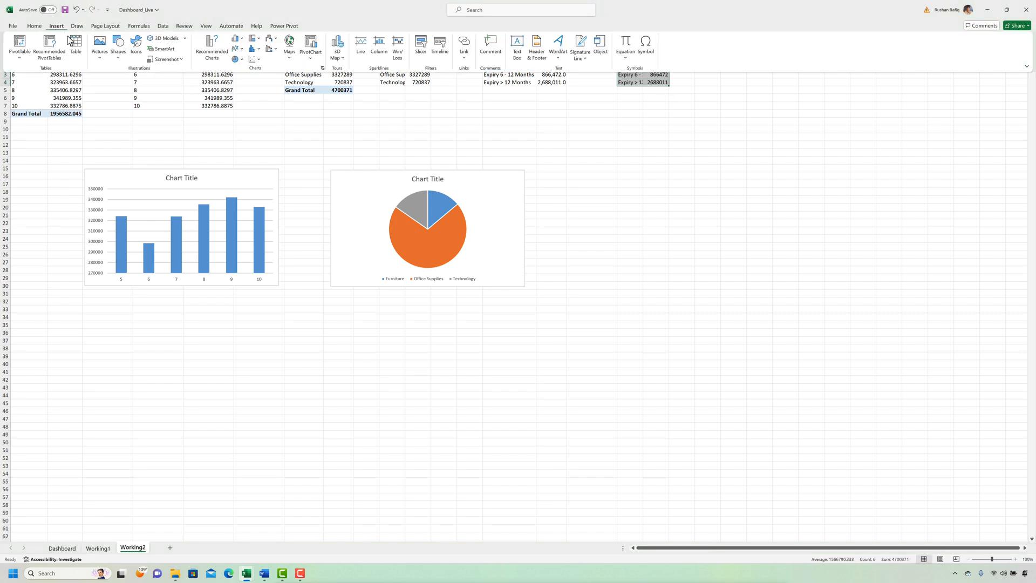
click(243, 60)
click(244, 86)
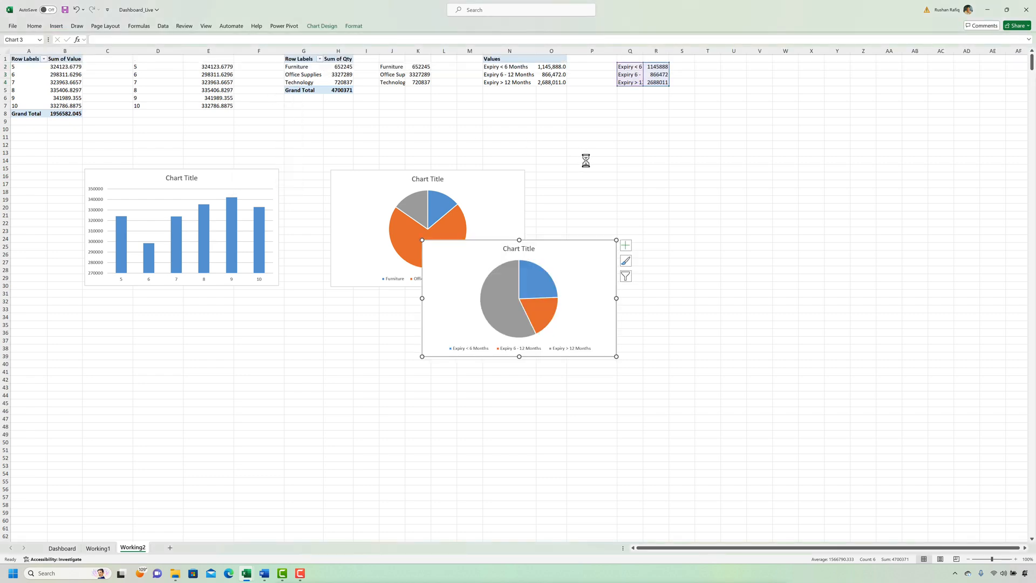
drag(601, 240, 677, 172)
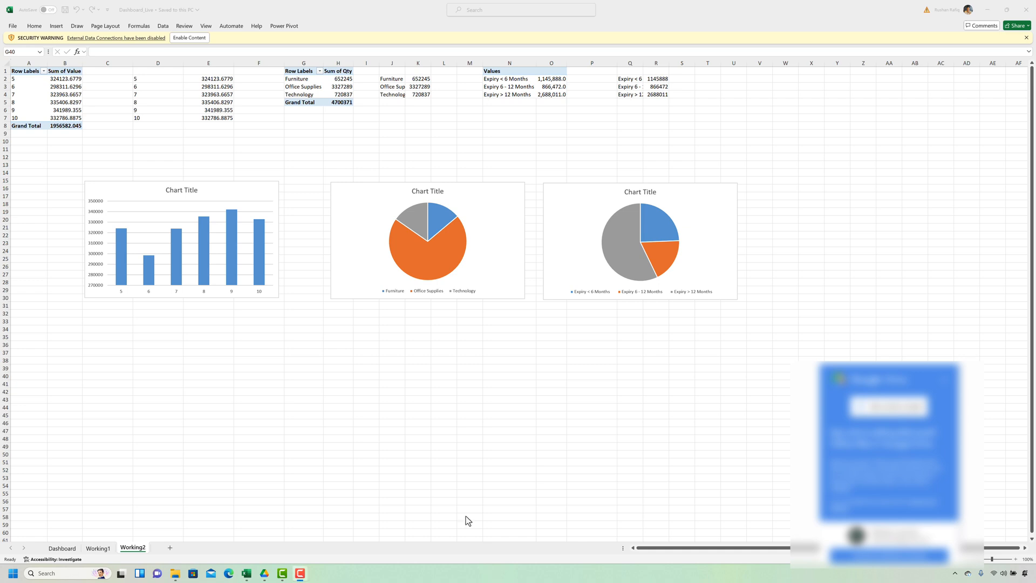
Cut all three charts from Working2 and paste them onto the Dashboard sheet starting at cell S11
click(301, 376)
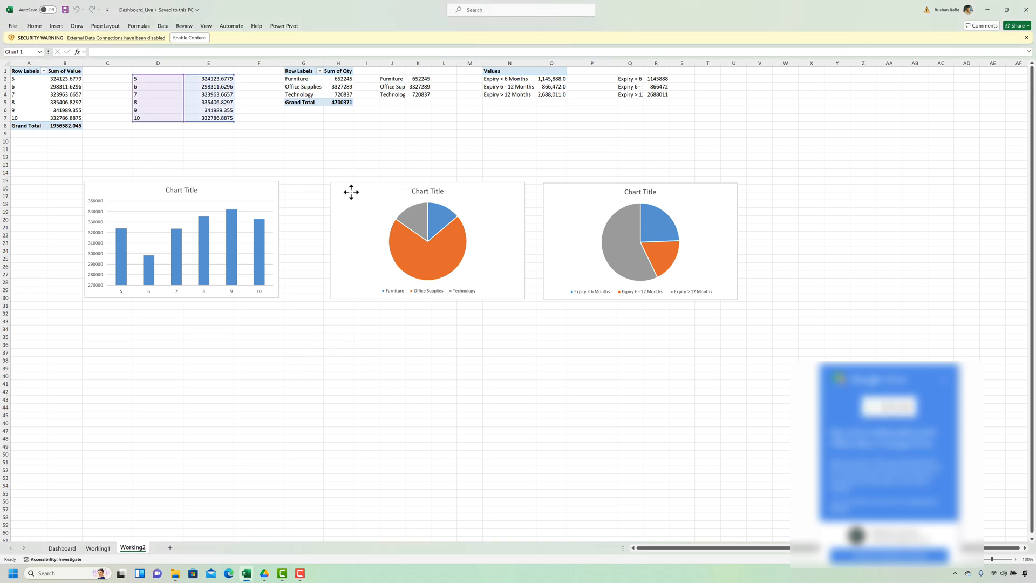
click(231, 189)
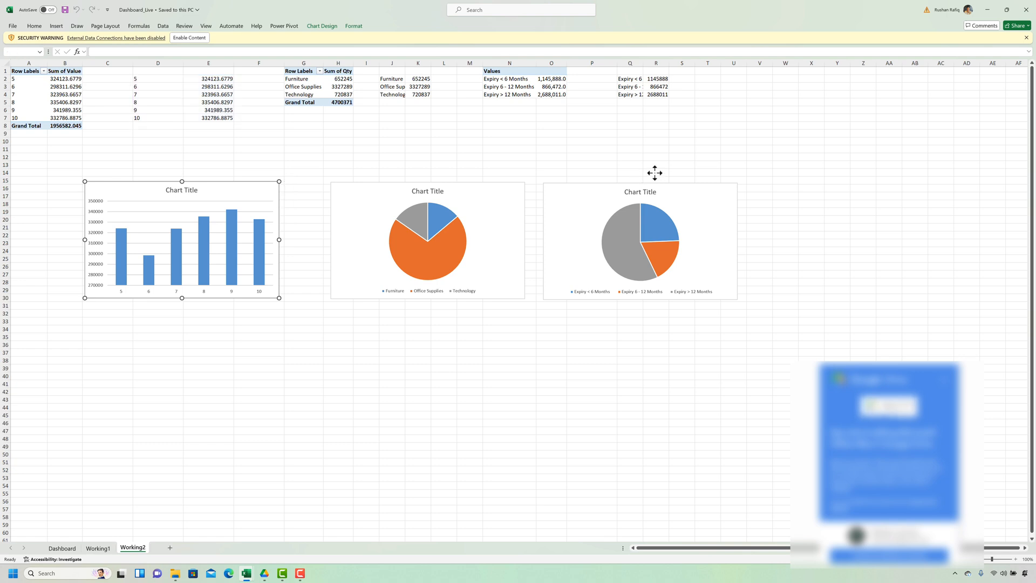
ctrl+click(479, 188)
ctrl+click(653, 182)
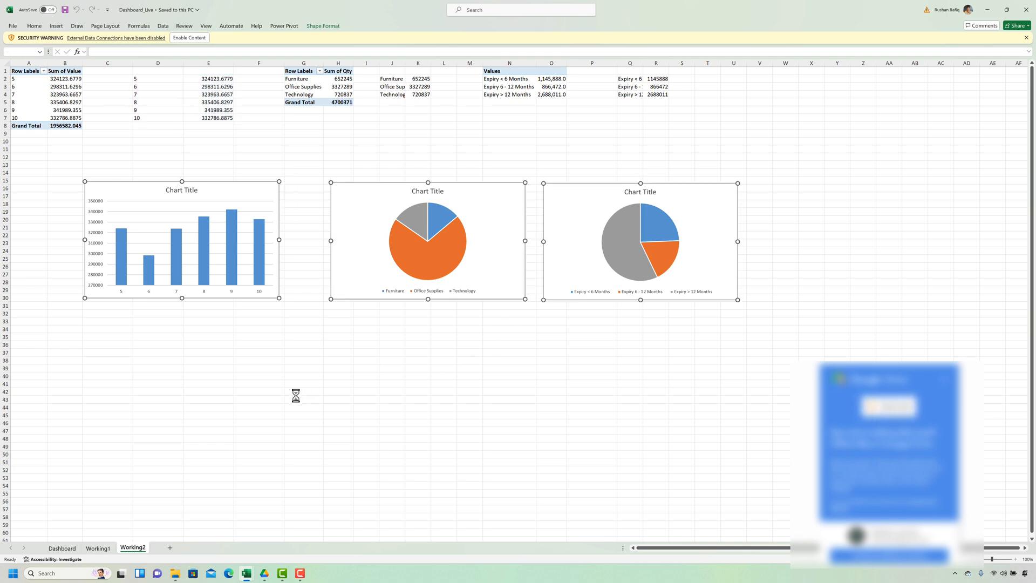
key(Delete)
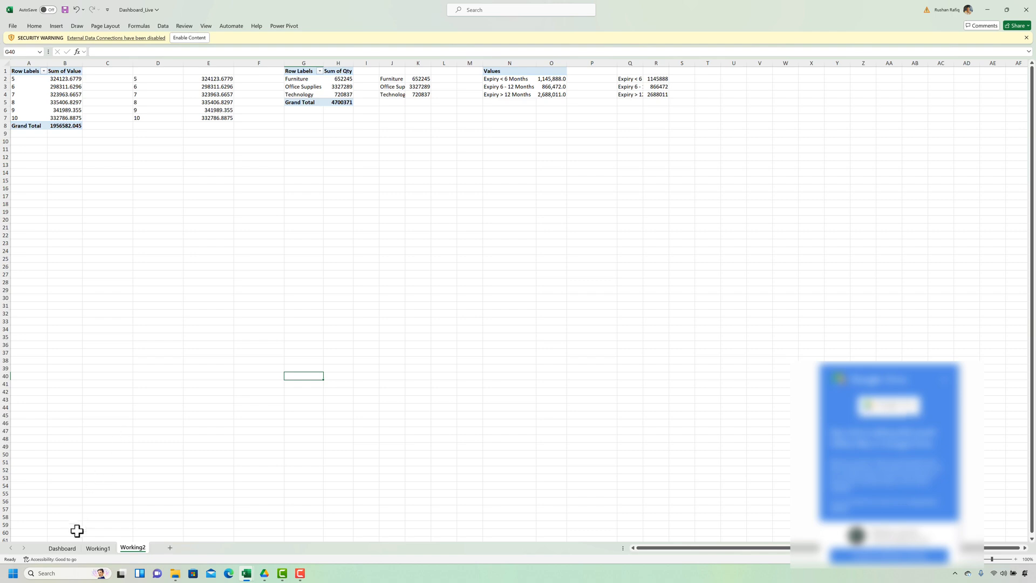
click(64, 549)
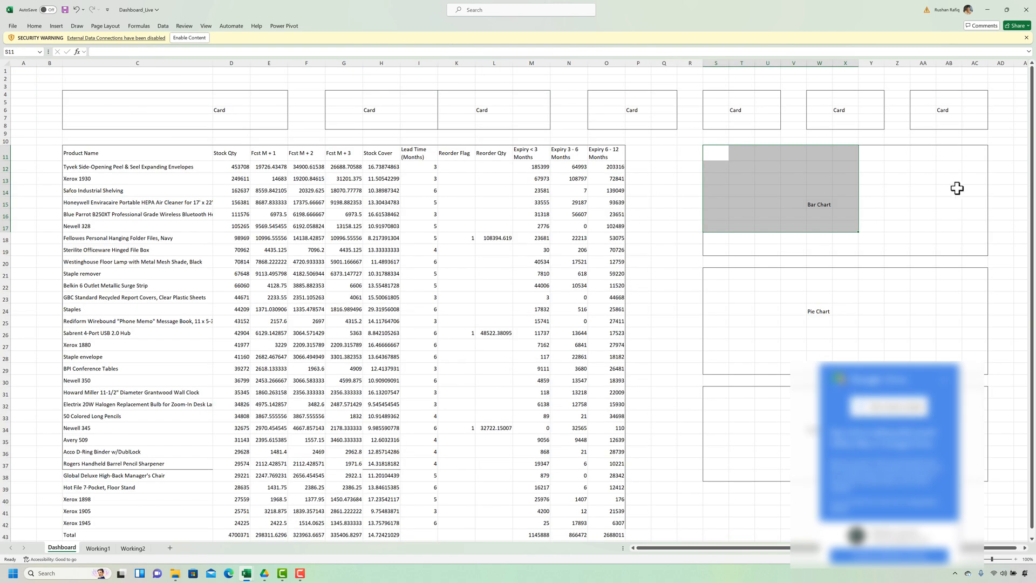
click(721, 154)
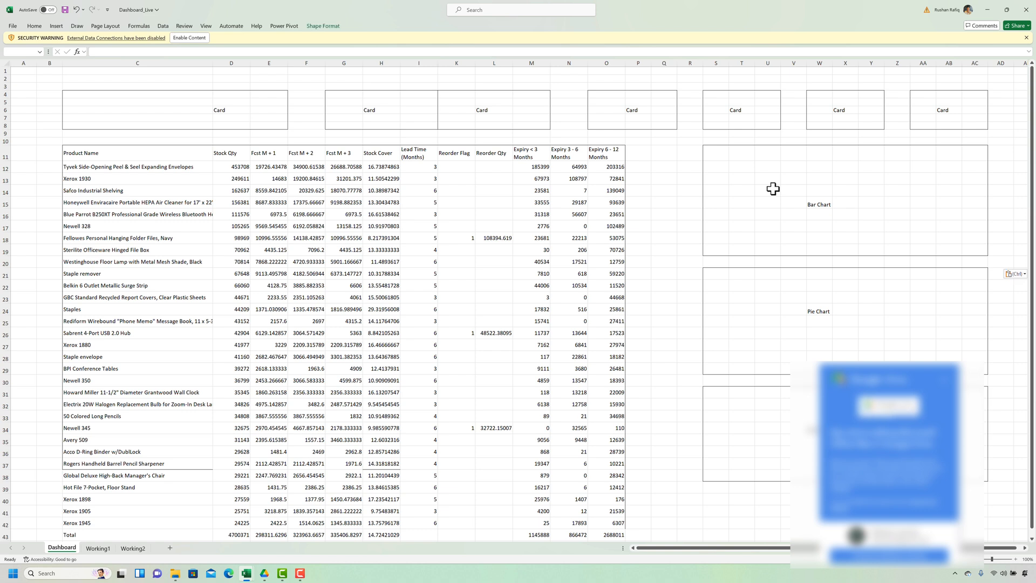
key(ctrl+v)
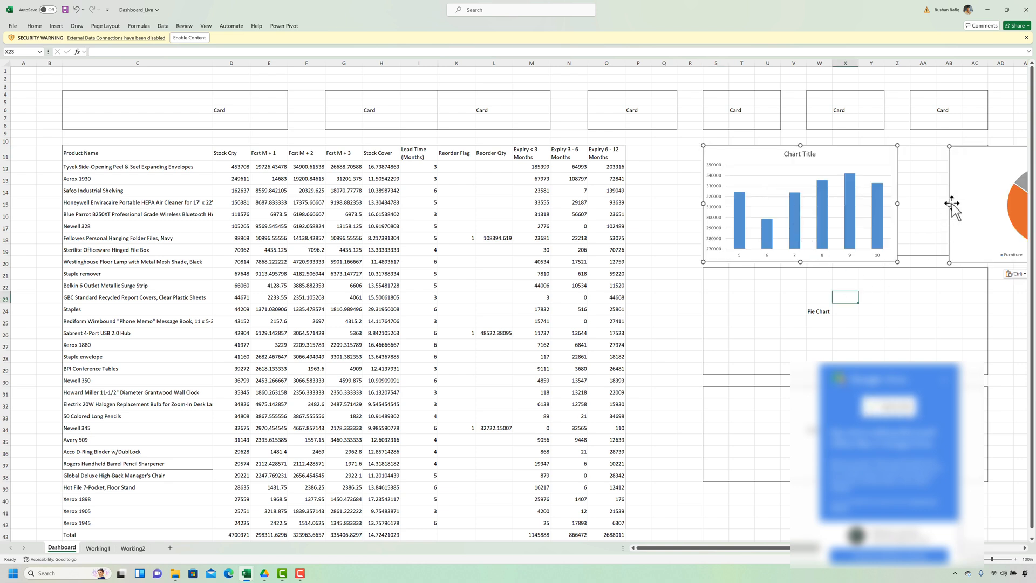
Move the category pie chart into the first Pie Chart placeholder, directly below the column chart
click(963, 166)
drag(965, 159, 720, 279)
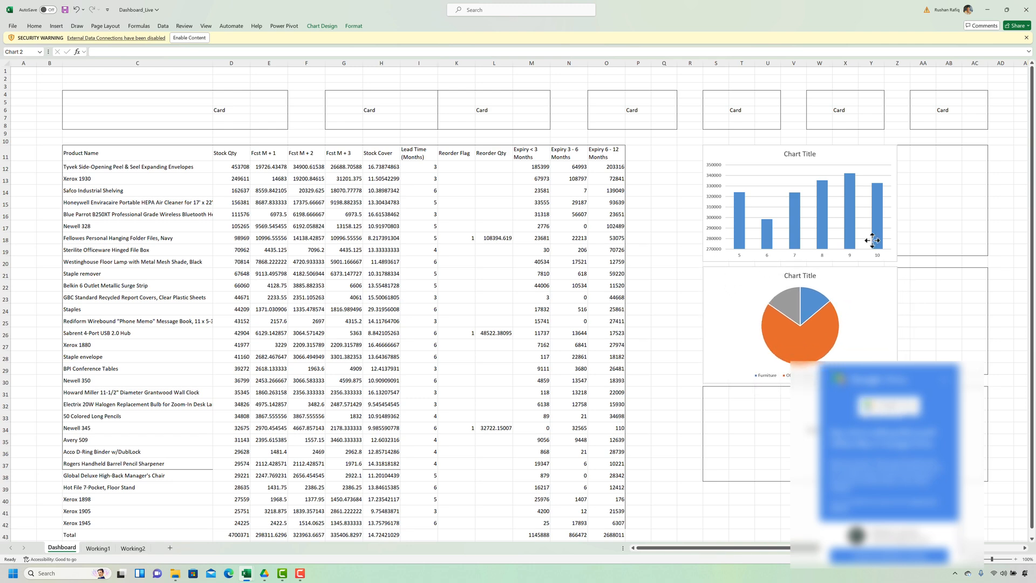
Move the expiry range pie chart into the second Pie Chart placeholder, directly below the category pie chart
scroll(875, 238, right, 3)
scroll(874, 238, right, 1)
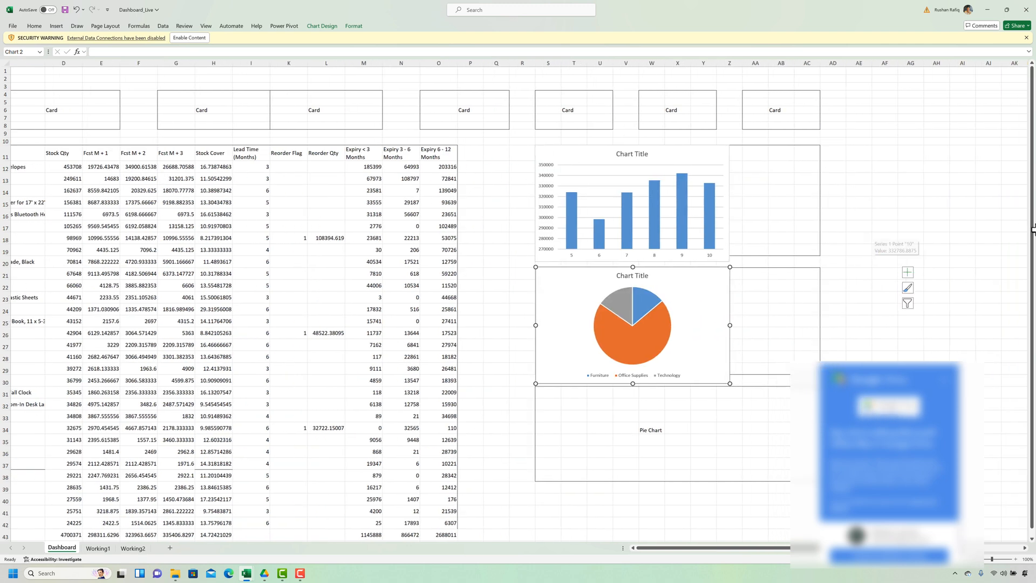
drag(994, 157, 544, 390)
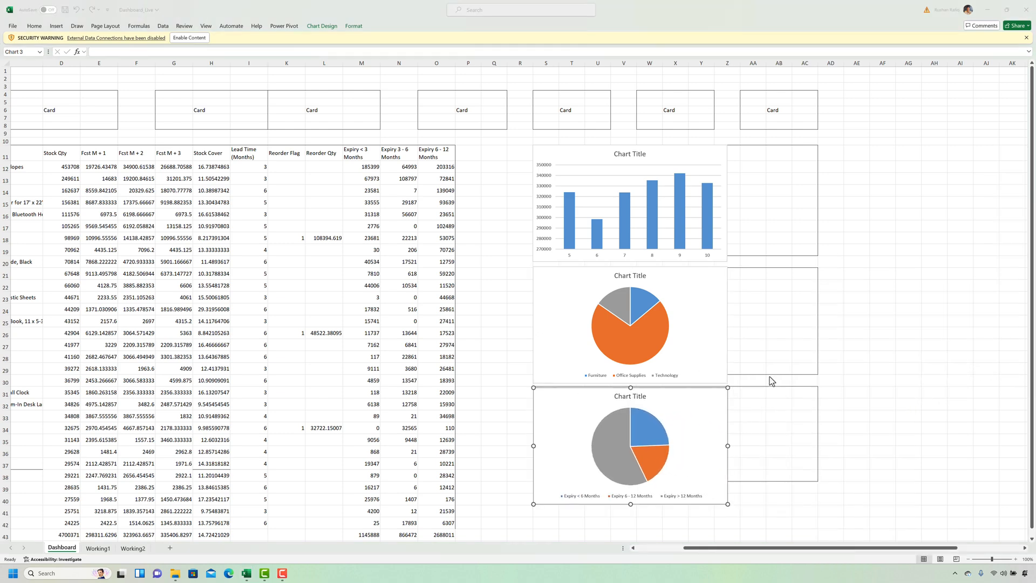
scroll(373, 289, left, 3)
scroll(372, 288, down, 1)
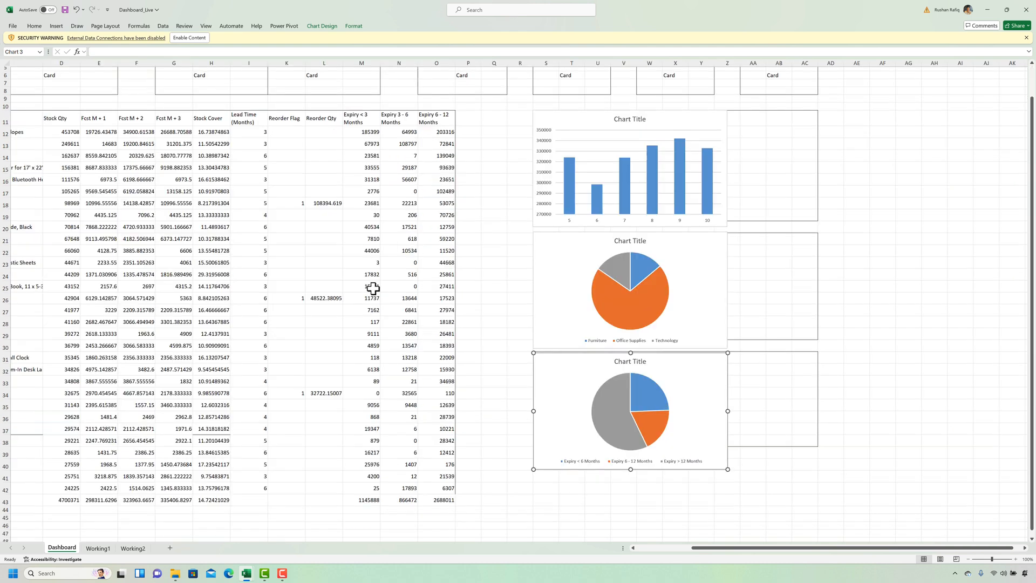
scroll(373, 288, left, 3)
scroll(142, 149, up, 2)
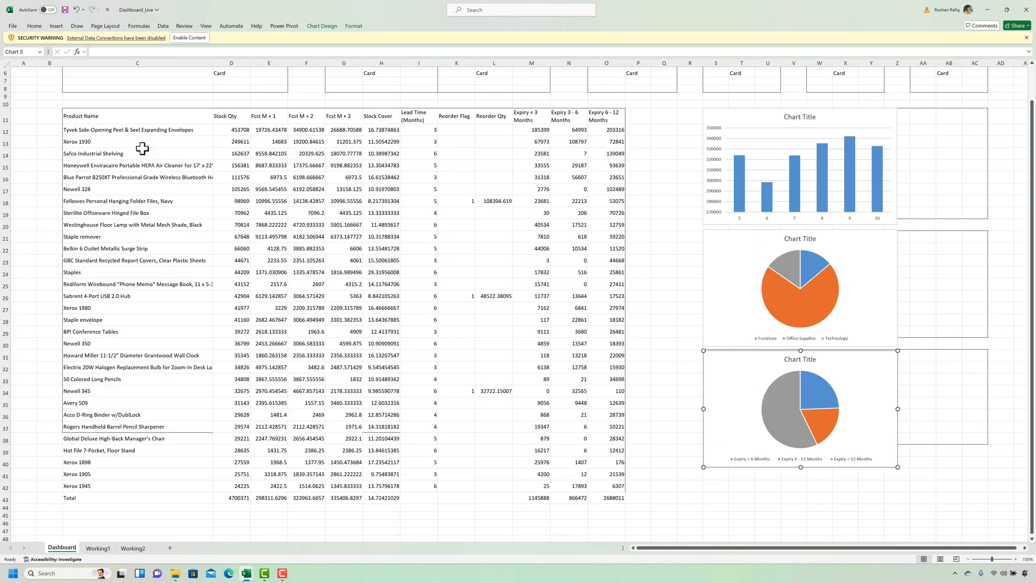
Narrow column B to a thin margin beside the product table
click(270, 191)
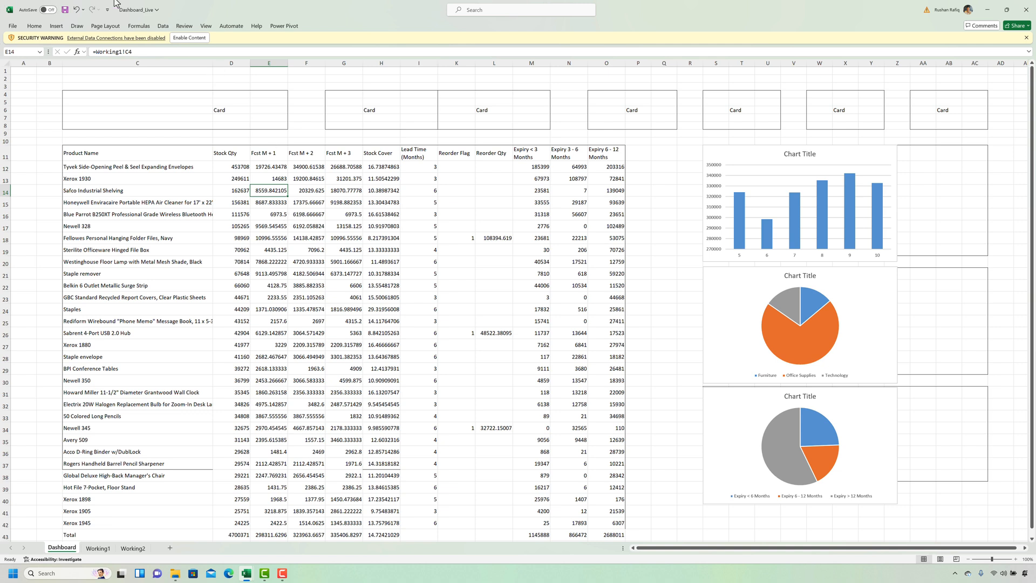
click(216, 250)
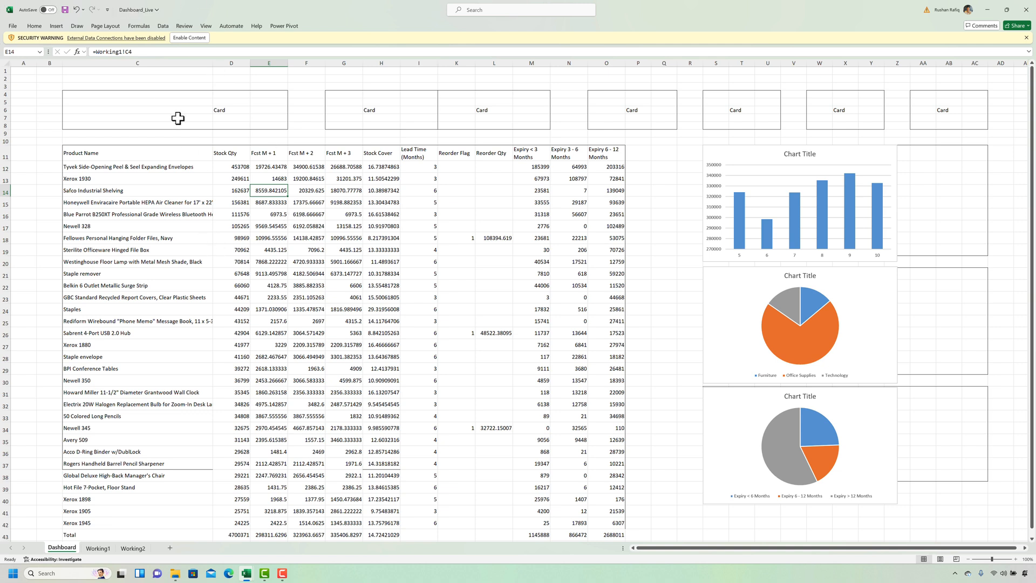
click(174, 72)
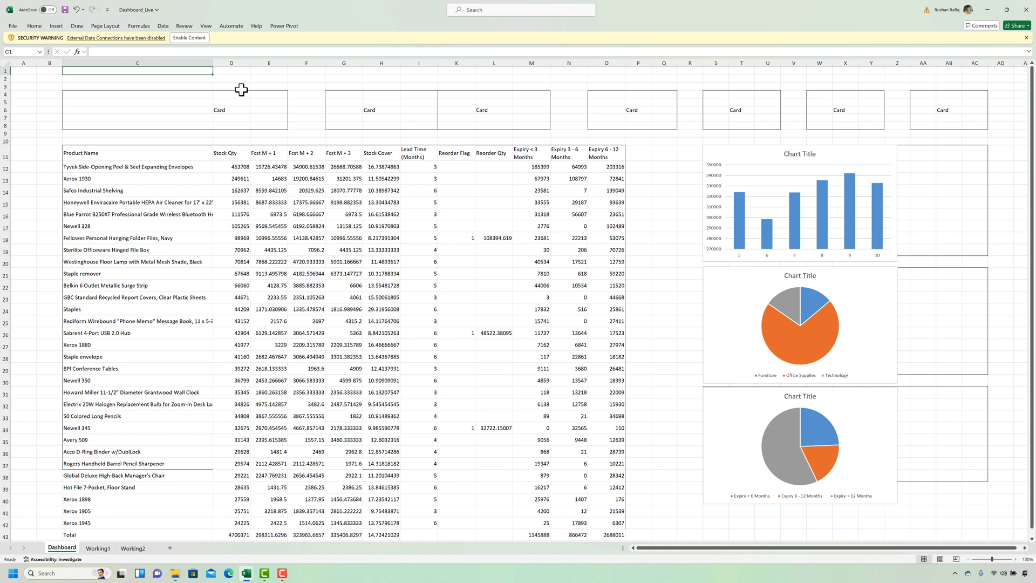
scroll(241, 90, down, 1)
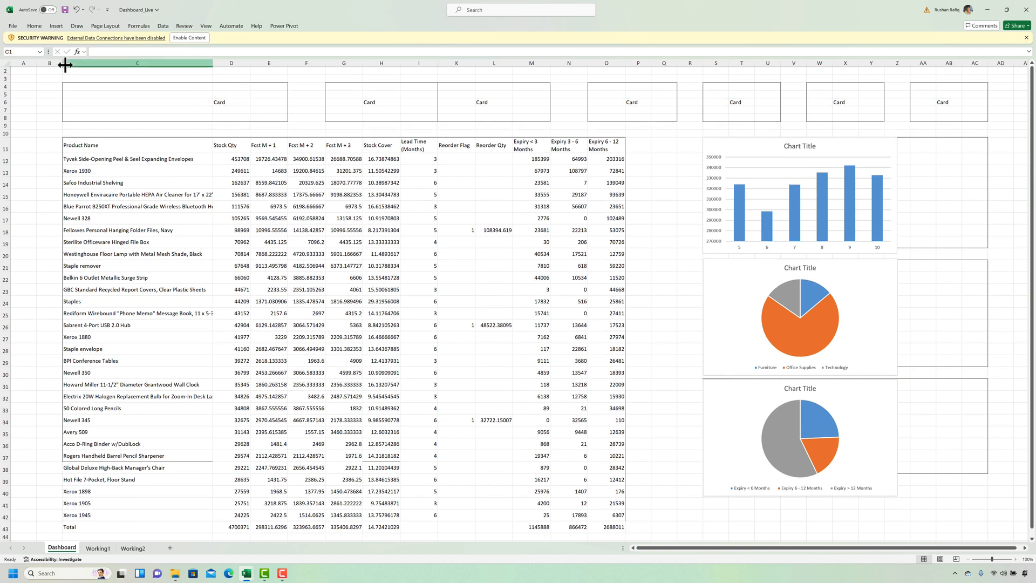
drag(63, 64, 33, 482)
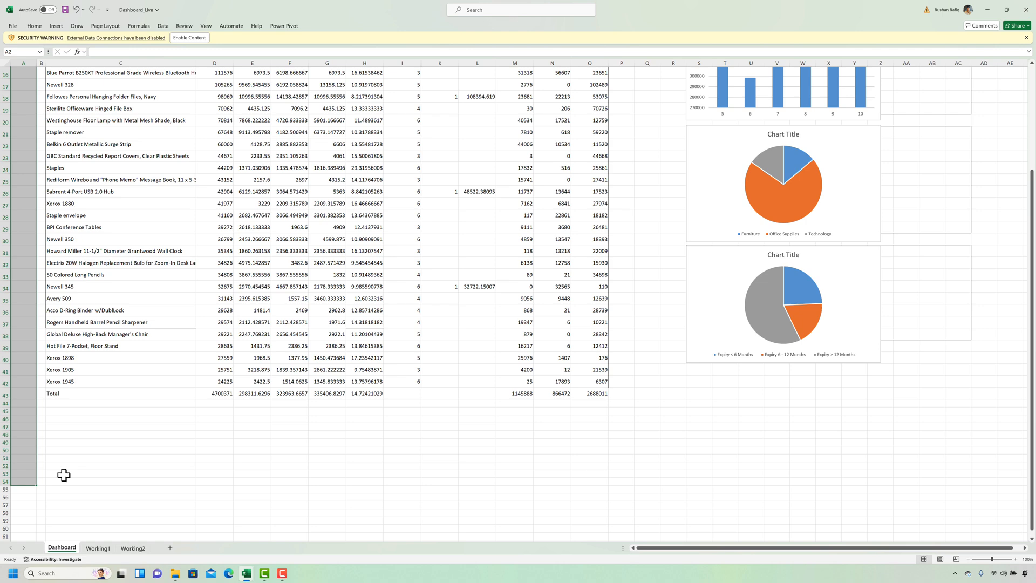
Fill column A down to row 52 and the band below the table, rows 44 to 52, with a custom dark green
scroll(75, 375, up, 1)
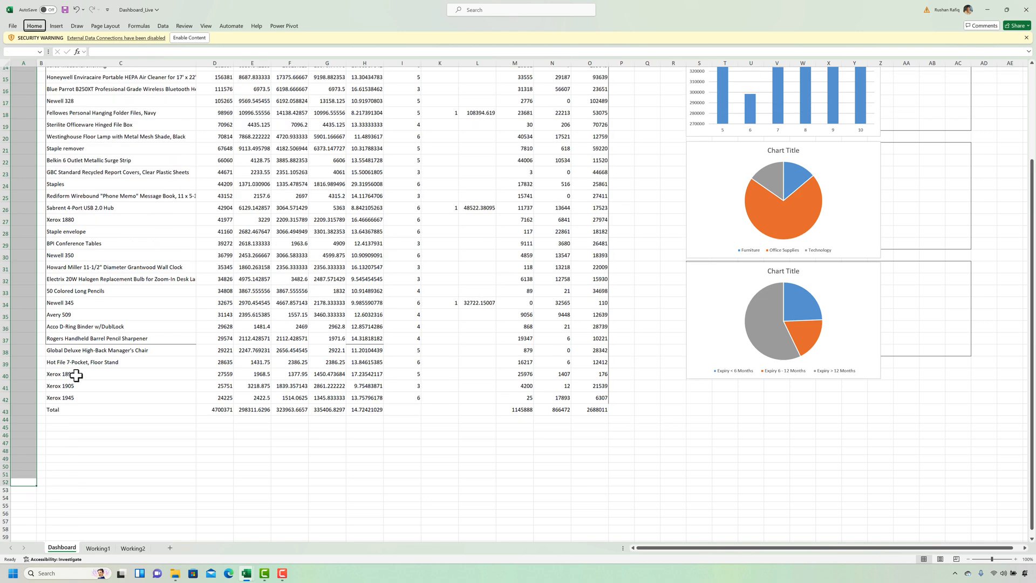
key(alt+h)
key(h)
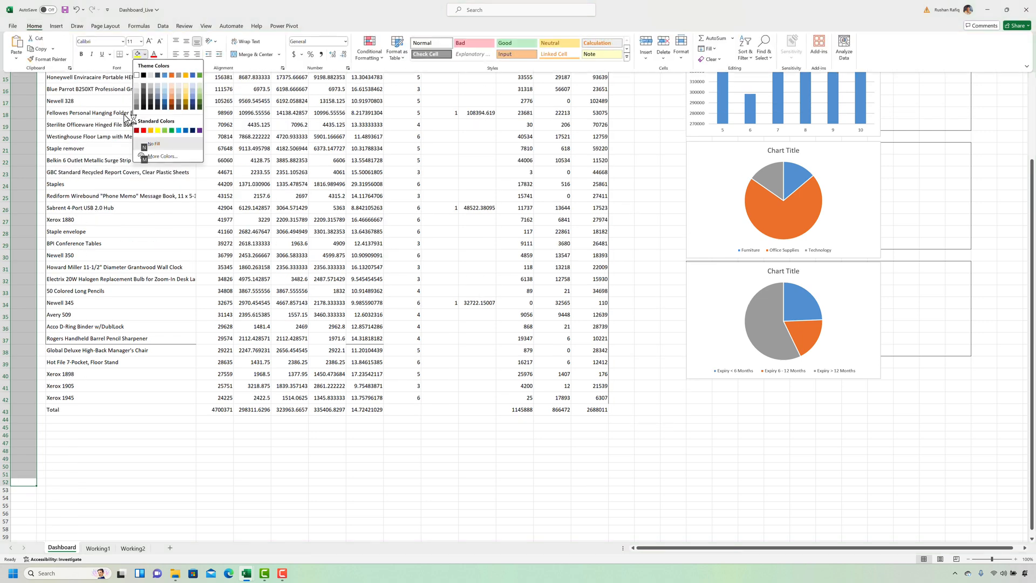
click(158, 156)
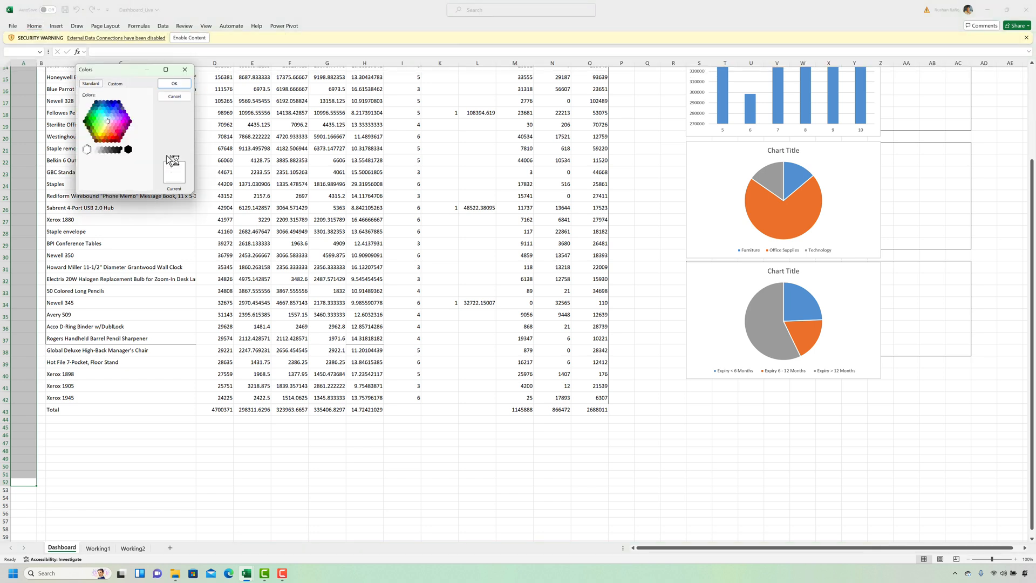
click(116, 84)
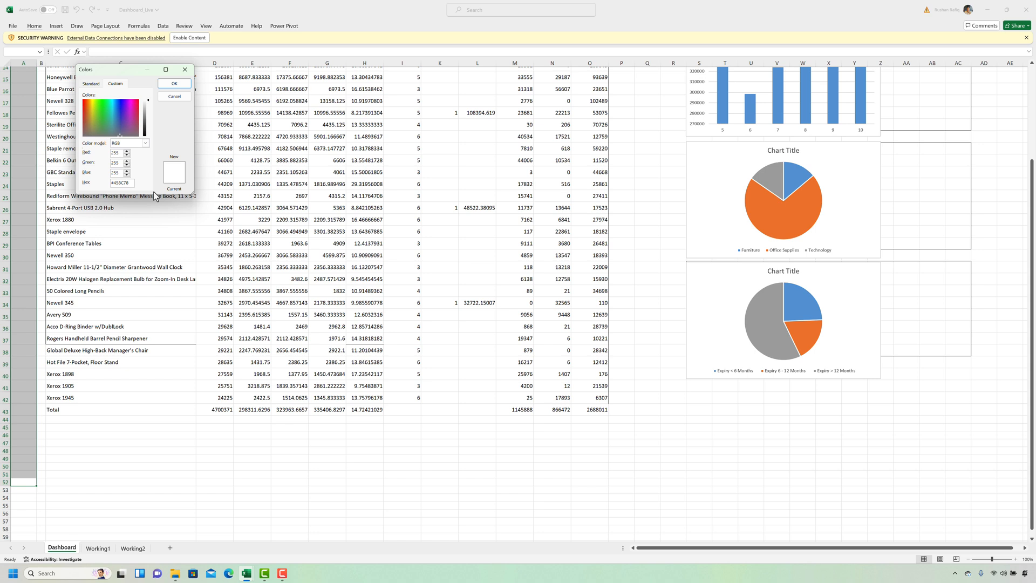
key(Return)
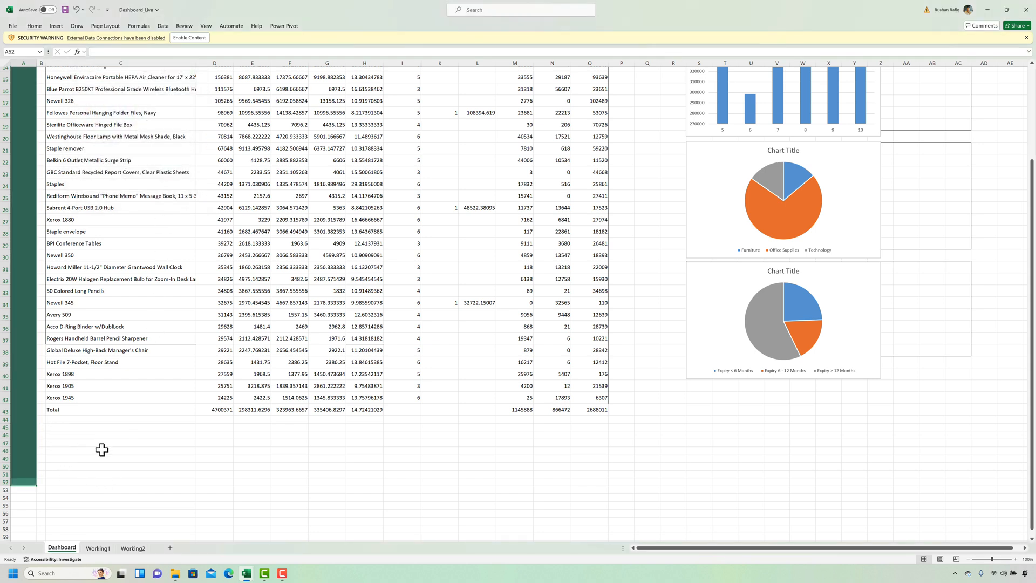
drag(41, 419, 1010, 476)
key(F4)
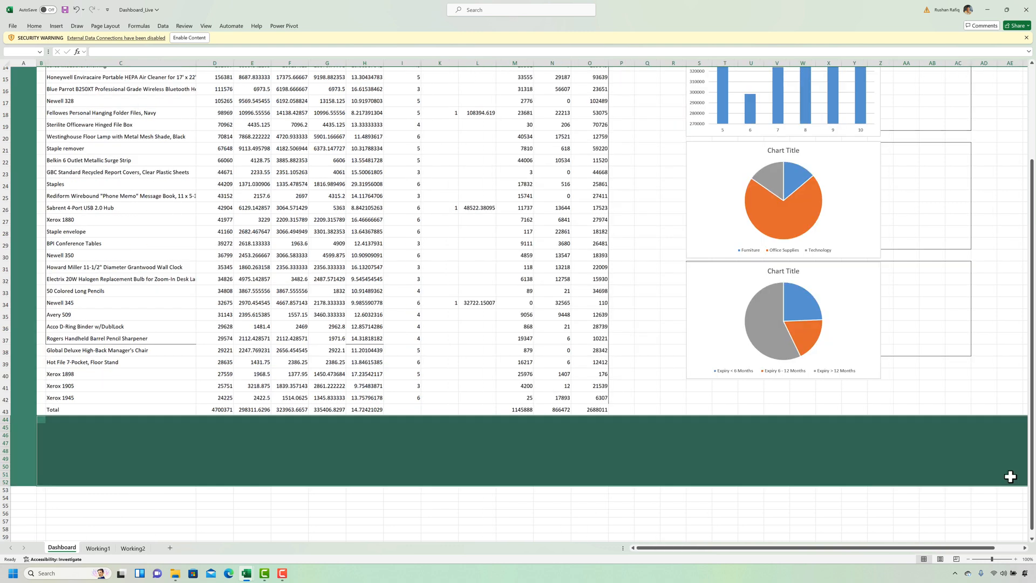
Repeat the green fill in columns AB to AG, from the top of the sheet down to row 43
click(913, 422)
key(ctrl+shift+Up)
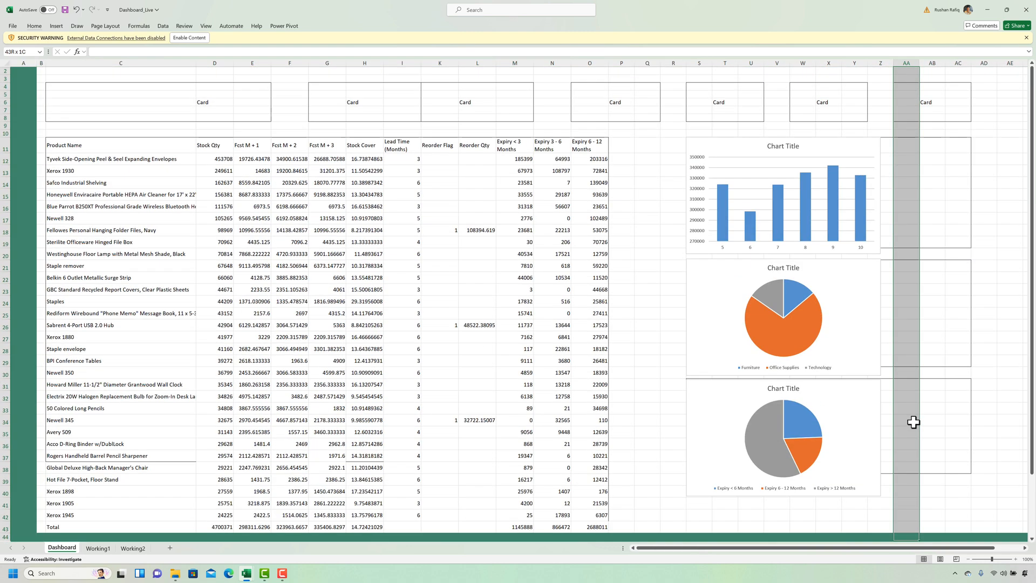
key(shift+Right)
key(shift+Right)
key(shift+Right)
key(Right)
key(Right)
key(Left)
key(Up)
key(ctrl+shift+Up)
key(shift+Right)
key(shift+Right)
key(shift+Right)
key(shift+Right)
key(shift+Right)
key(shift+Right)
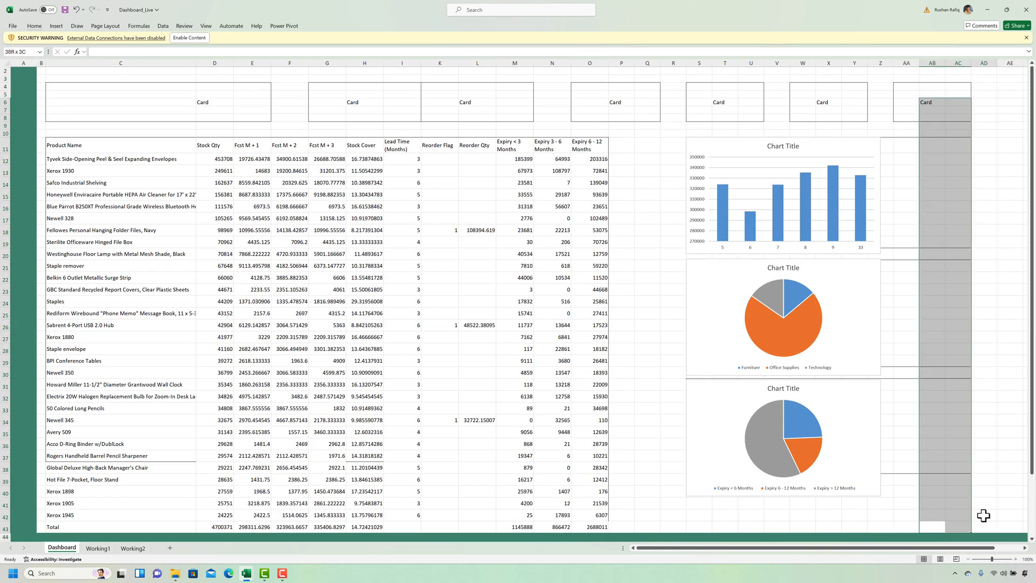
key(shift+Left)
key(F4)
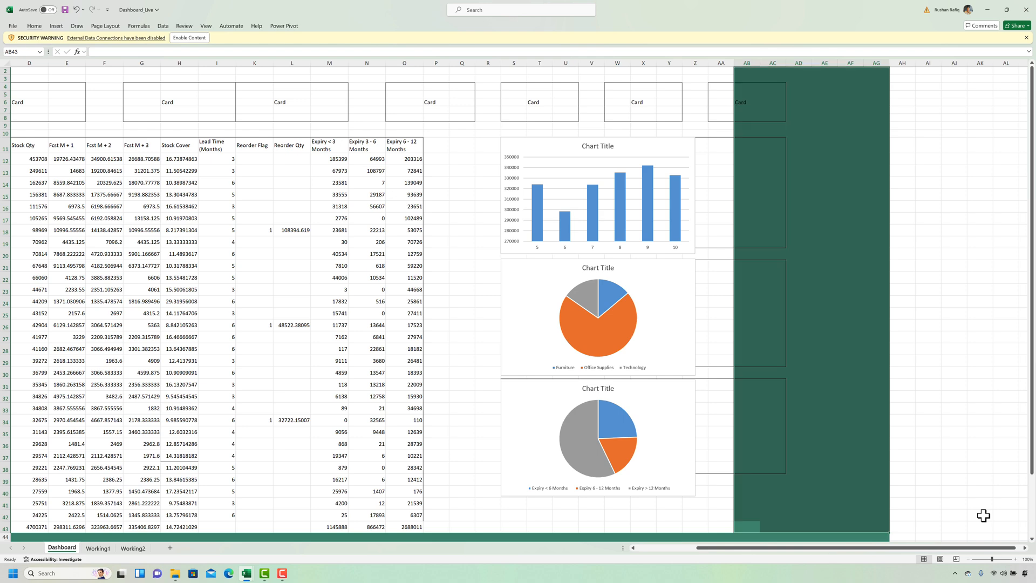
Repeat the green fill along row 2 from column A to column AB, above the cards
key(ctrl+Up)
key(ctrl+Left)
key(ctrl+Left)
key(ctrl+Left)
key(ctrl+Up)
key(ctrl+Left)
key(shift+Right)
key(shift+Right)
key(shift+Right)
key(shift+Right)
key(shift+Right)
key(shift+Right)
key(shift+Right)
key(shift+Right)
key(shift+Right)
key(shift+Right)
key(shift+Right)
key(shift+Right)
key(shift+Right)
key(shift+Right)
key(shift+Right)
key(shift+Right)
key(shift+Right)
key(shift+Right)
key(shift+Right)
key(shift+Right)
key(shift+Right)
key(shift+Right)
key(shift+Right)
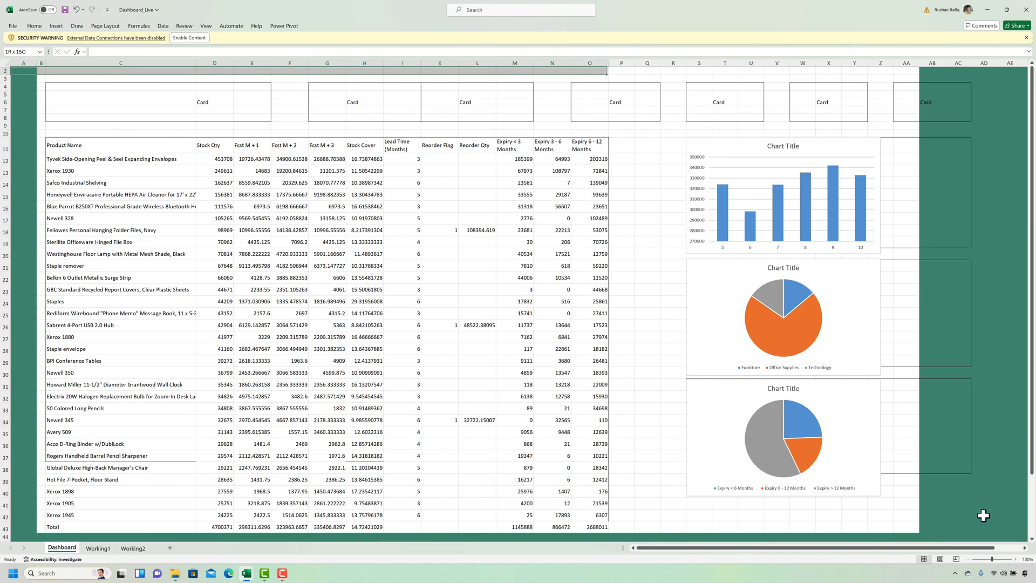
key(F4)
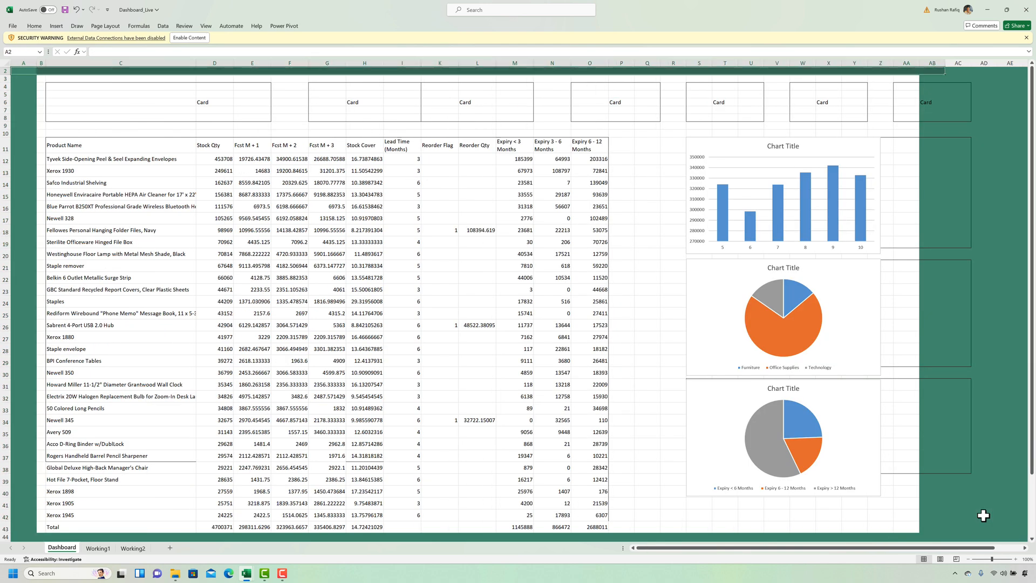
Fill the inner dashboard area B3:AA43 inside the green frame with white
click(41, 79)
shift+click(922, 527)
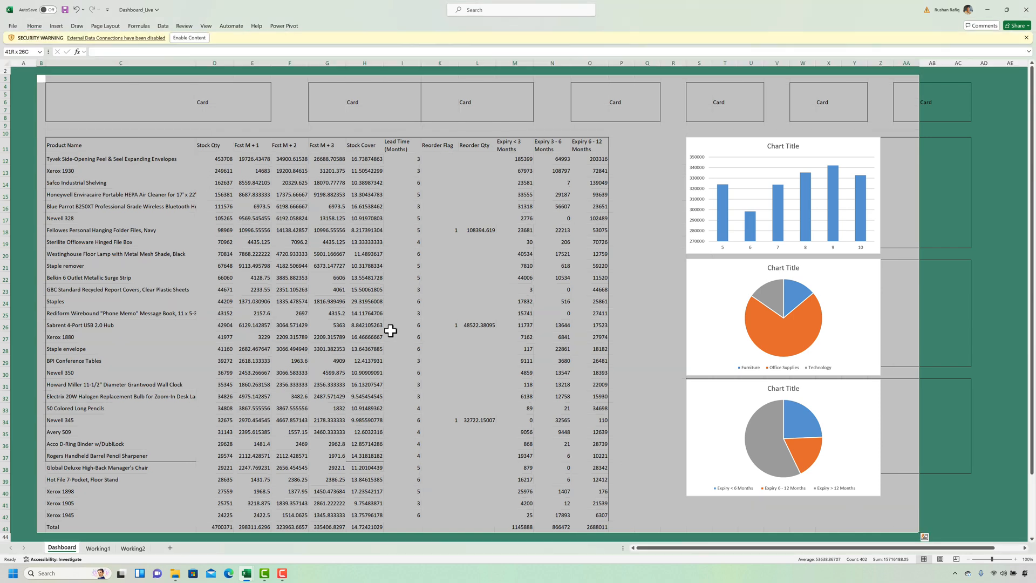
click(187, 159)
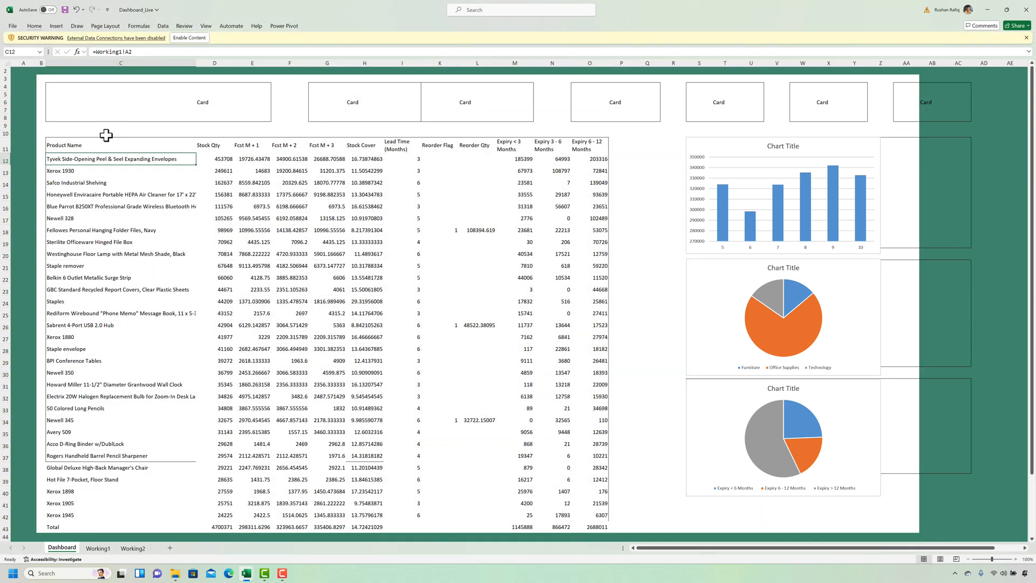
Remove all borders from the product table in C11:O43
drag(106, 141, 584, 516)
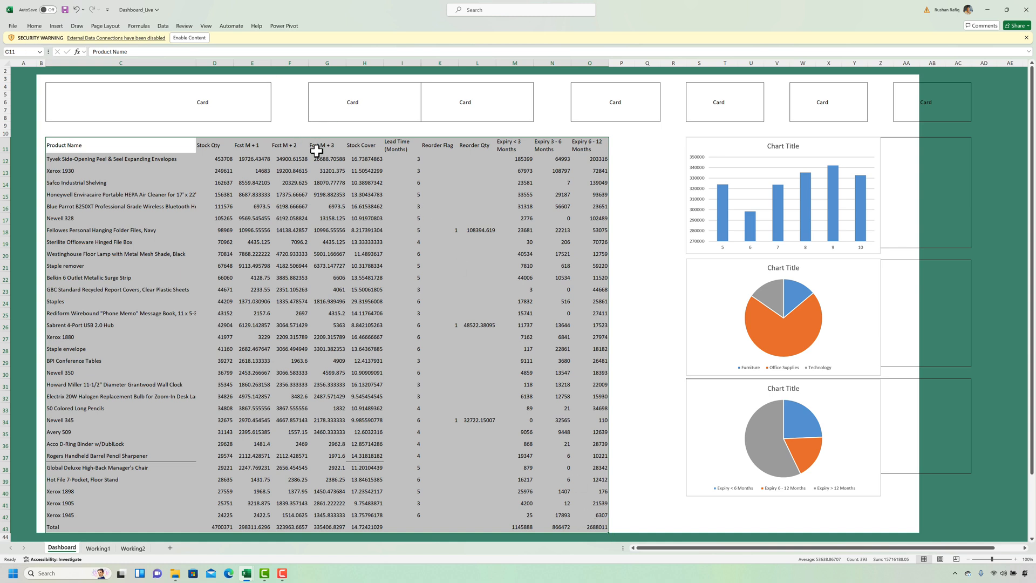
key(ctrl+1)
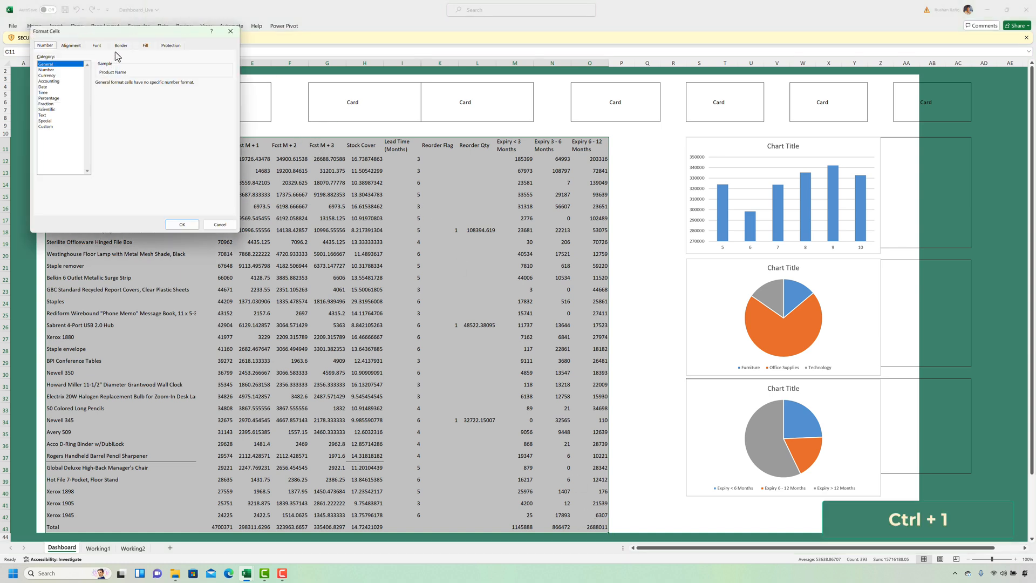
click(119, 47)
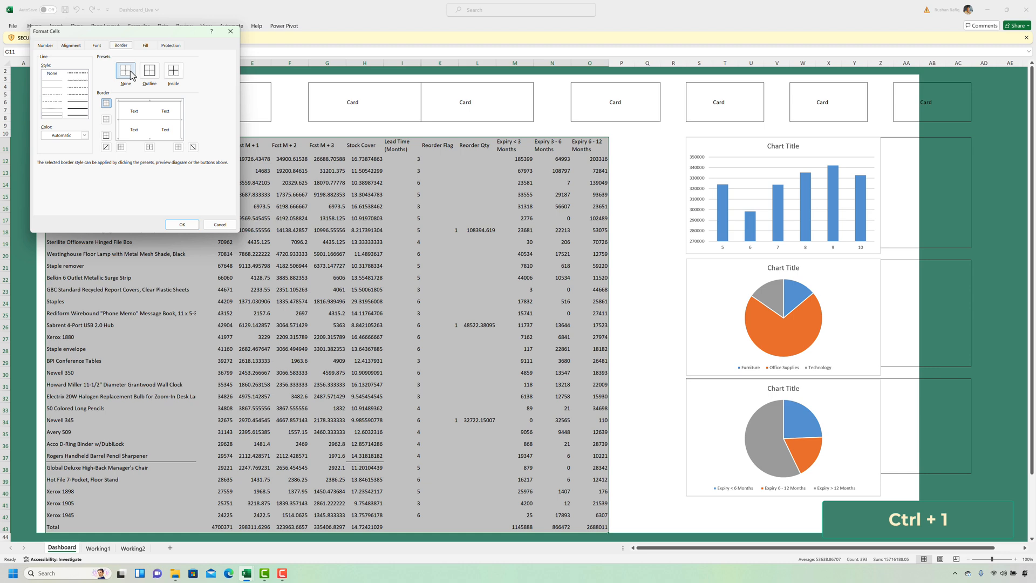
click(126, 72)
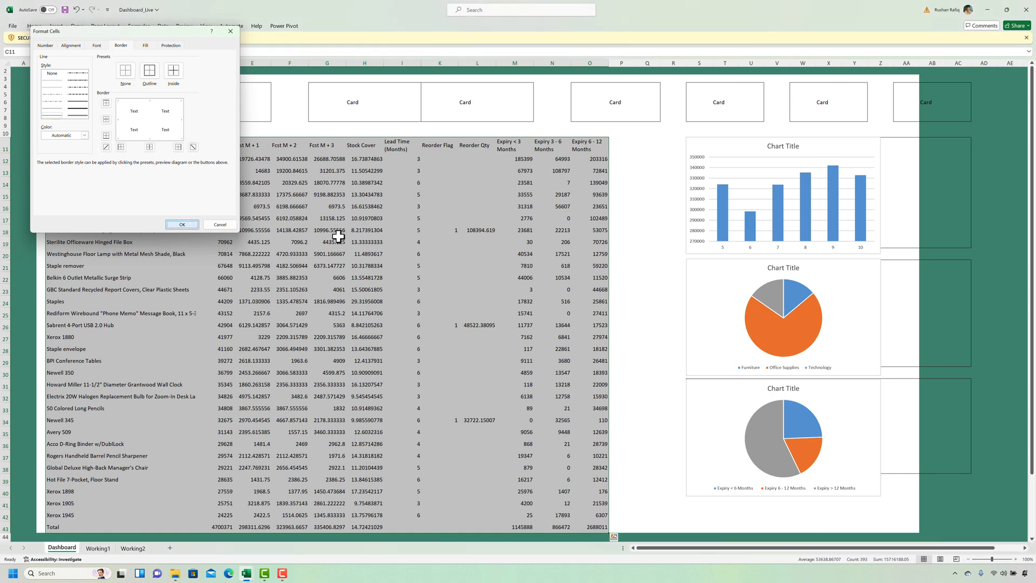
key(Return)
click(252, 229)
Make the table's header row C11:O11 bold
click(152, 145)
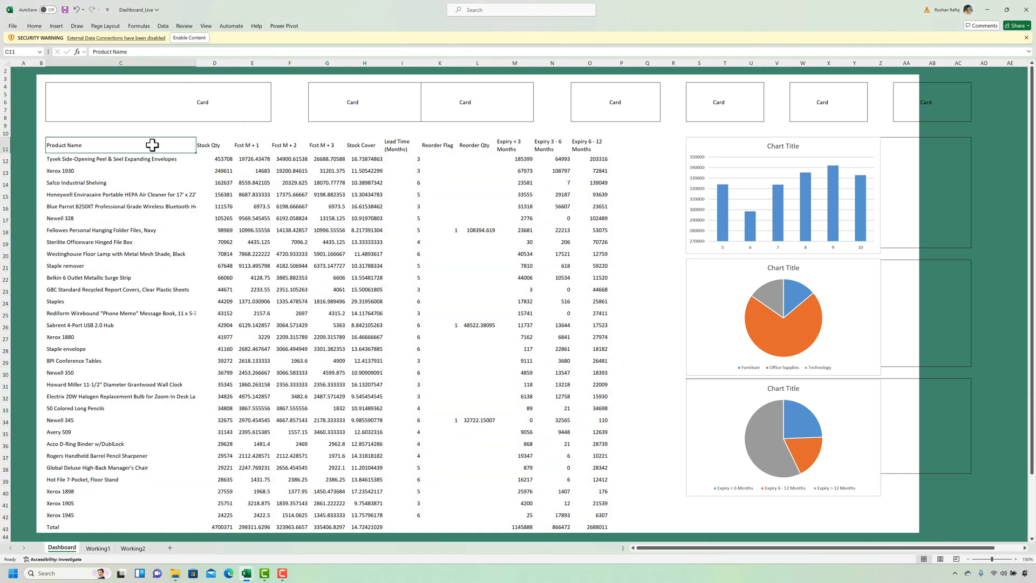
key(ctrl+shift+Right)
key(ctrl+b)
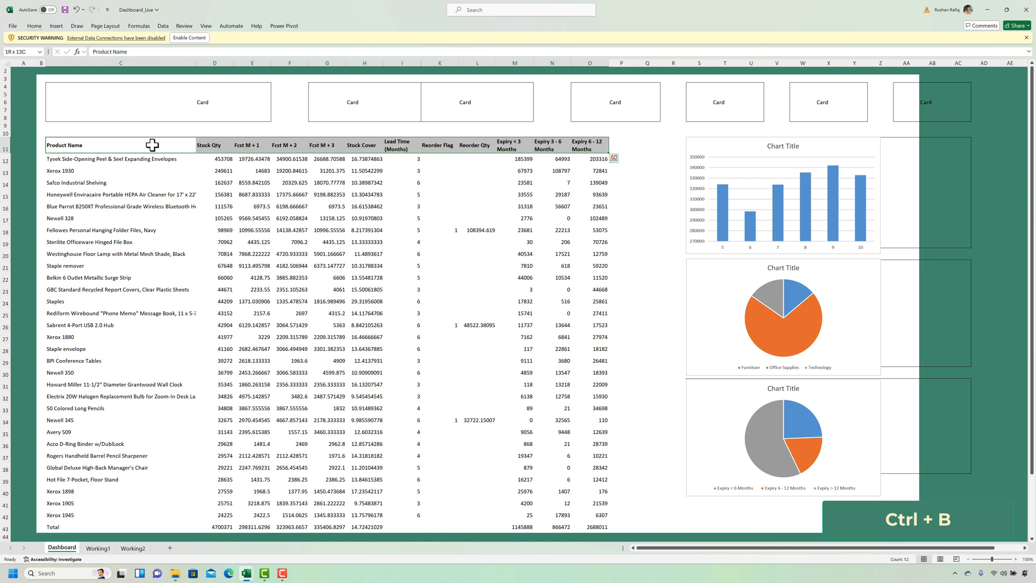
Right-align the table headers from Stock Qty to Expiry 6 - 12 Months in D11:O11
click(215, 145)
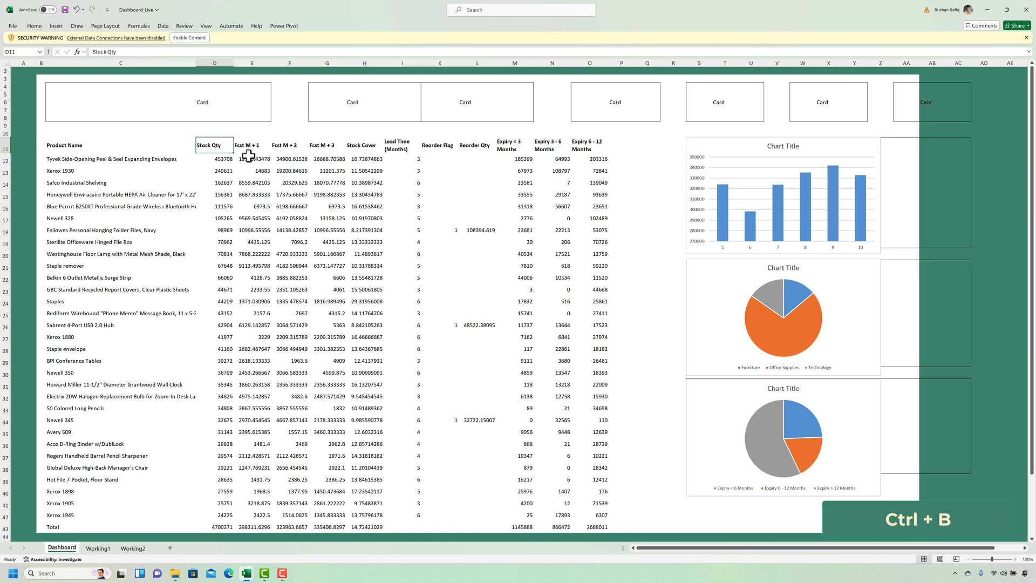
key(ctrl+shift+Right)
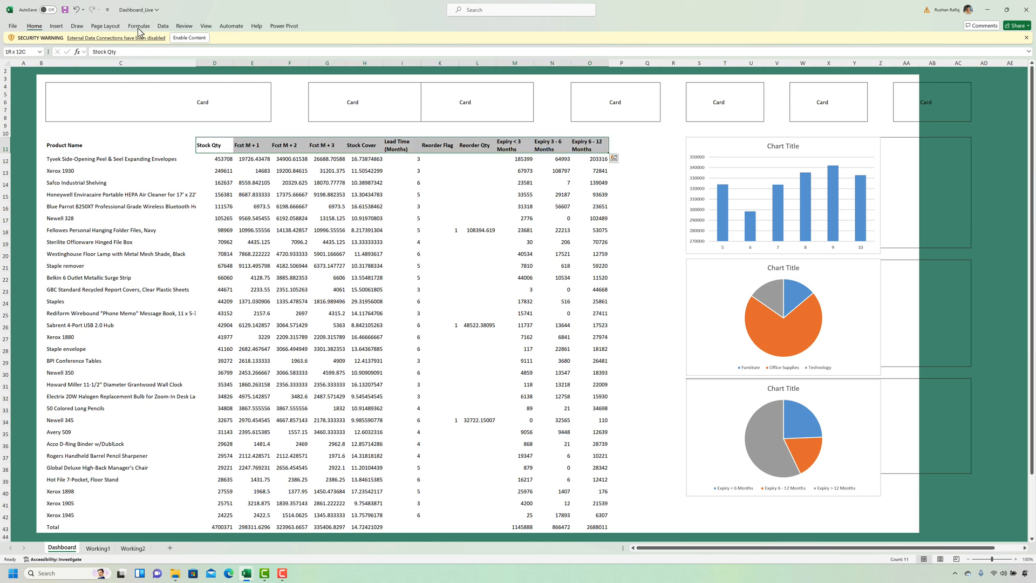
click(181, 37)
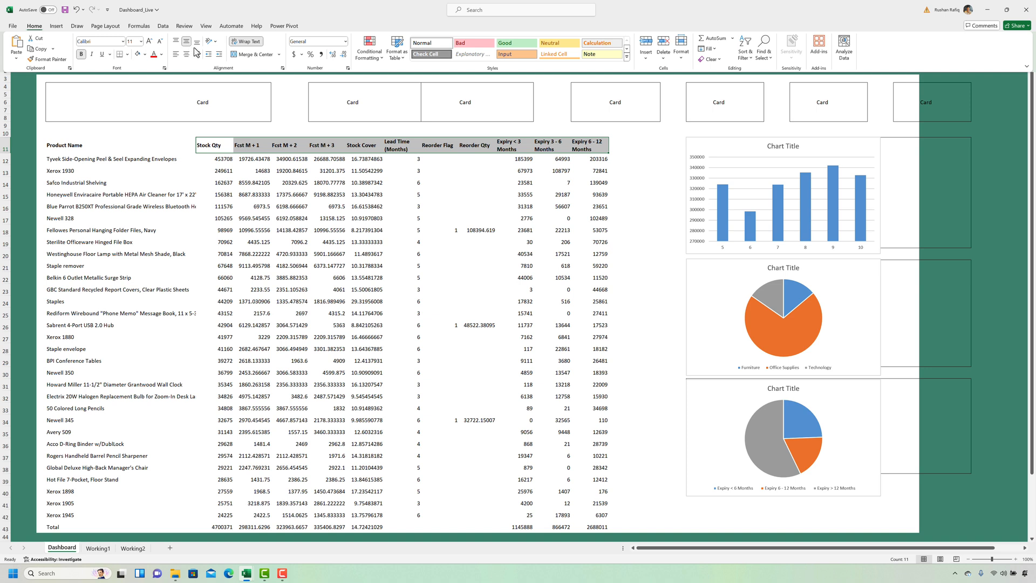
click(227, 162)
click(227, 162)
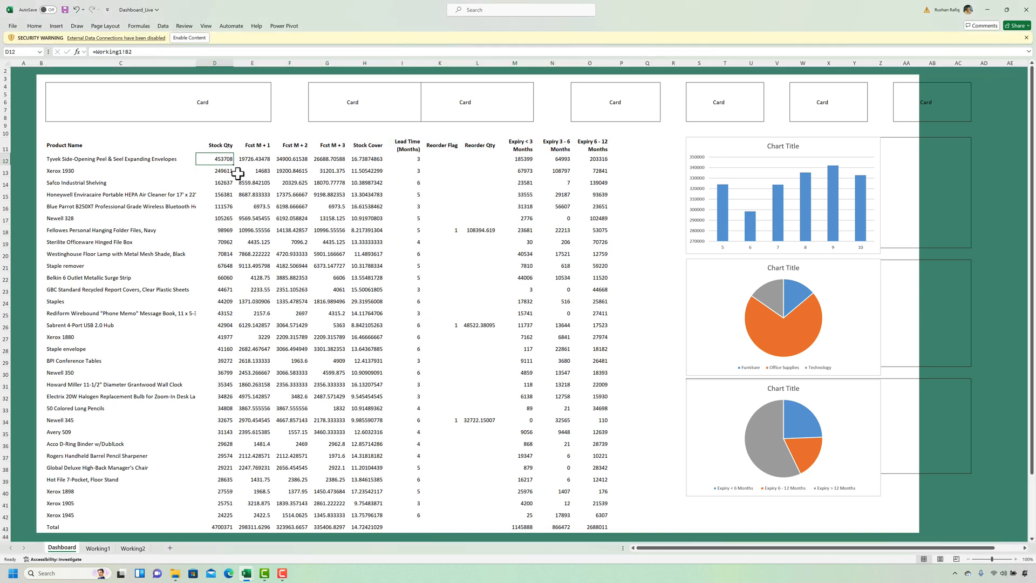
Apply the custom number format #,##0,.0;(#,##0,.0);0 to the Stock Qty and forecast columns in D12:G43
drag(227, 161, 307, 423)
key(ctrl+shift+Down)
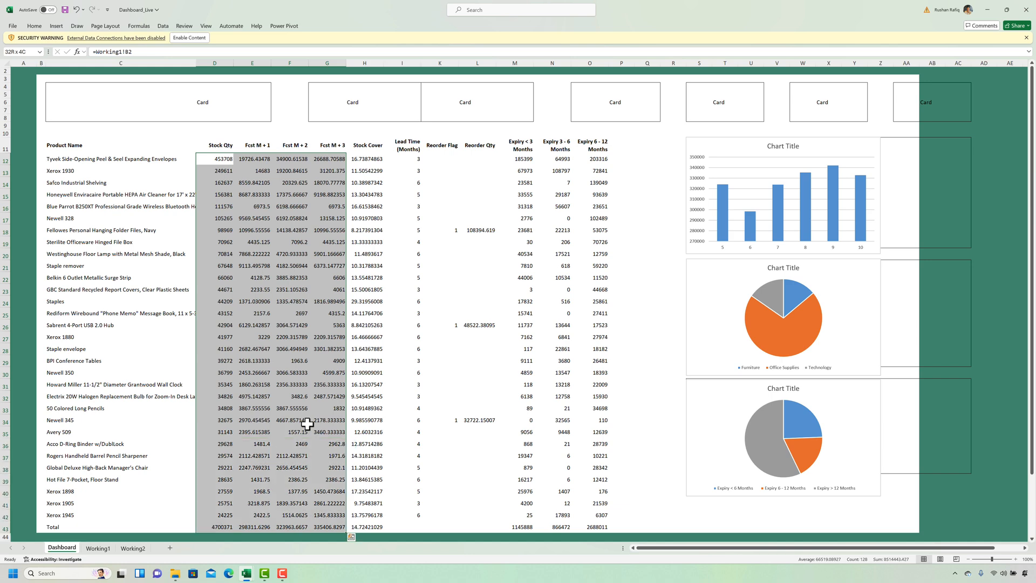
key(ctrl+1)
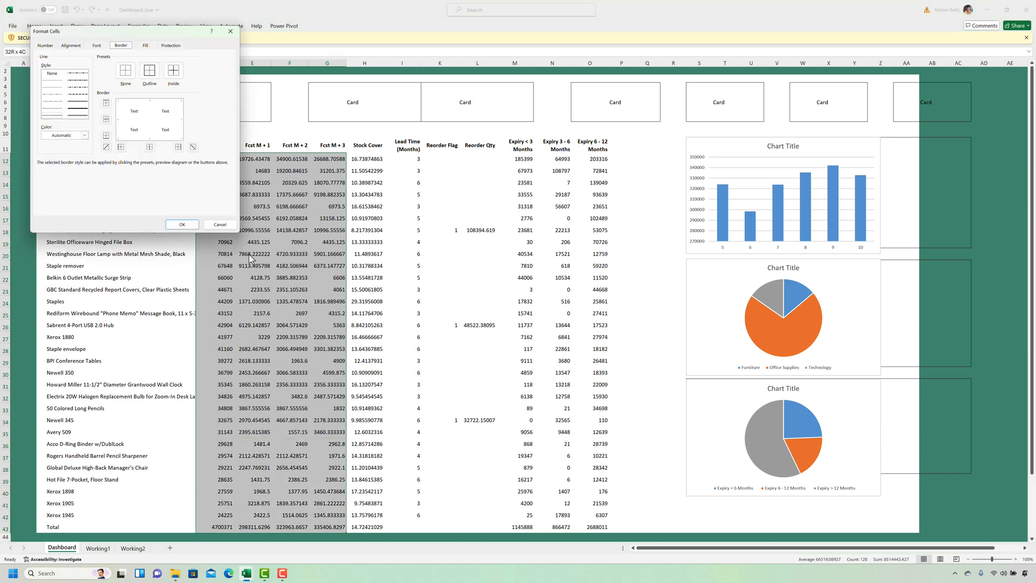
click(46, 46)
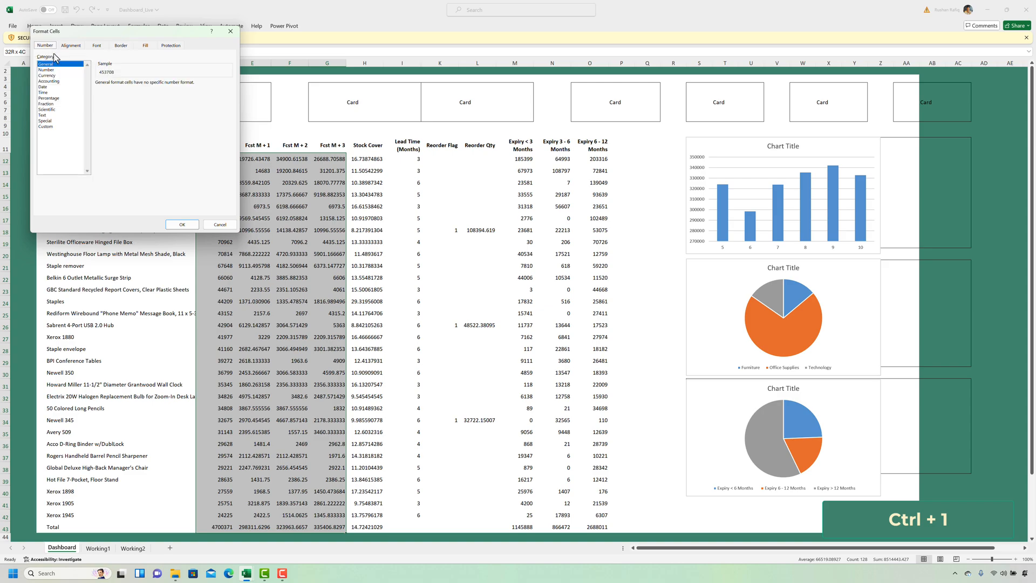
click(56, 126)
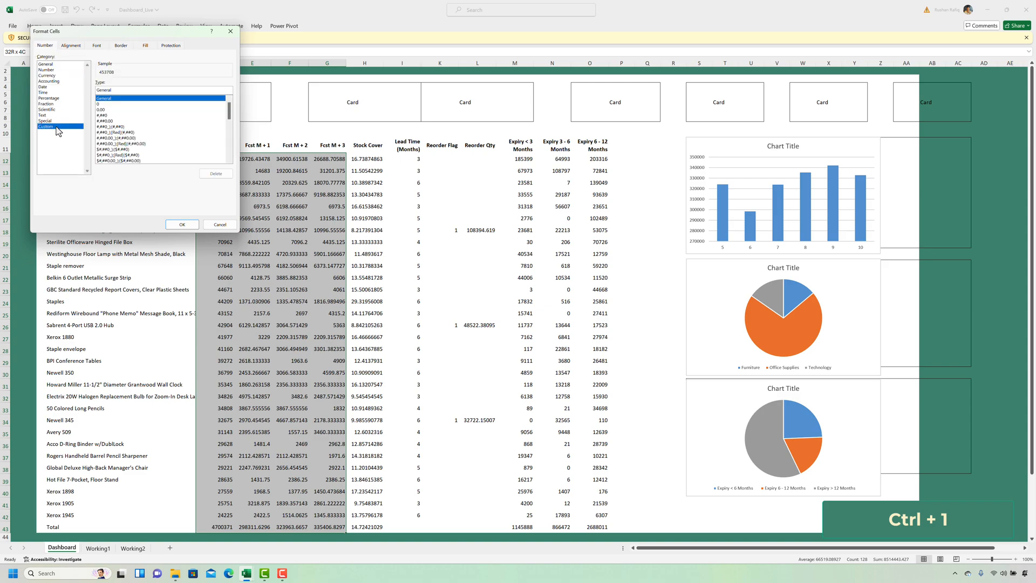
click(116, 121)
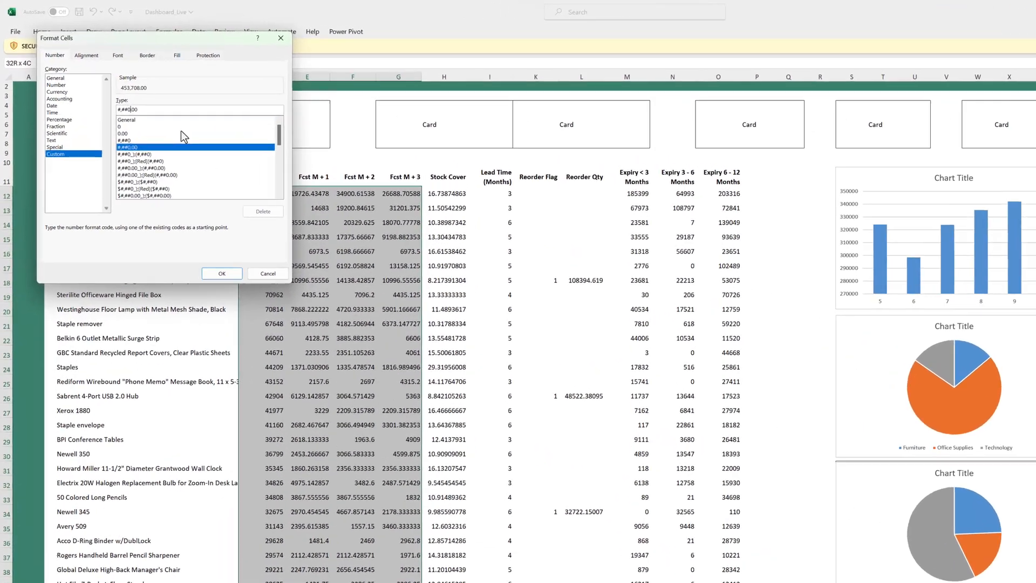
text(,)
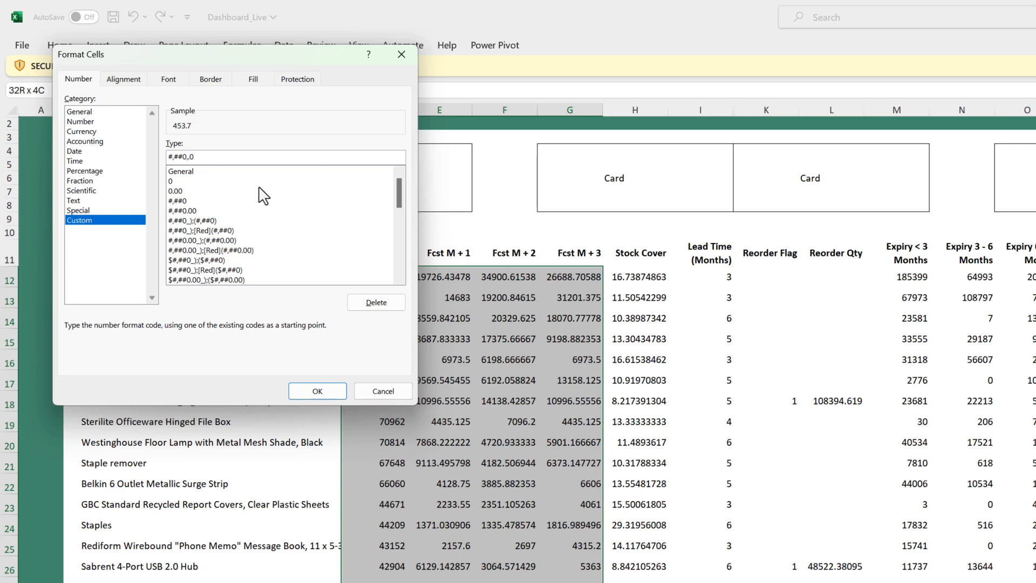
key(shift+Home)
key(Left)
key(Right)
text(0)
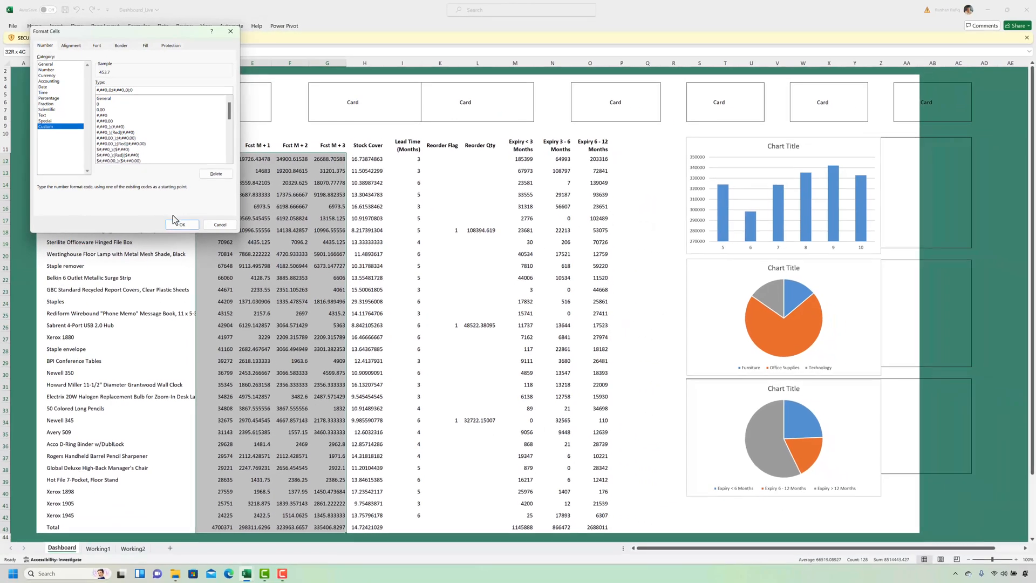
click(178, 223)
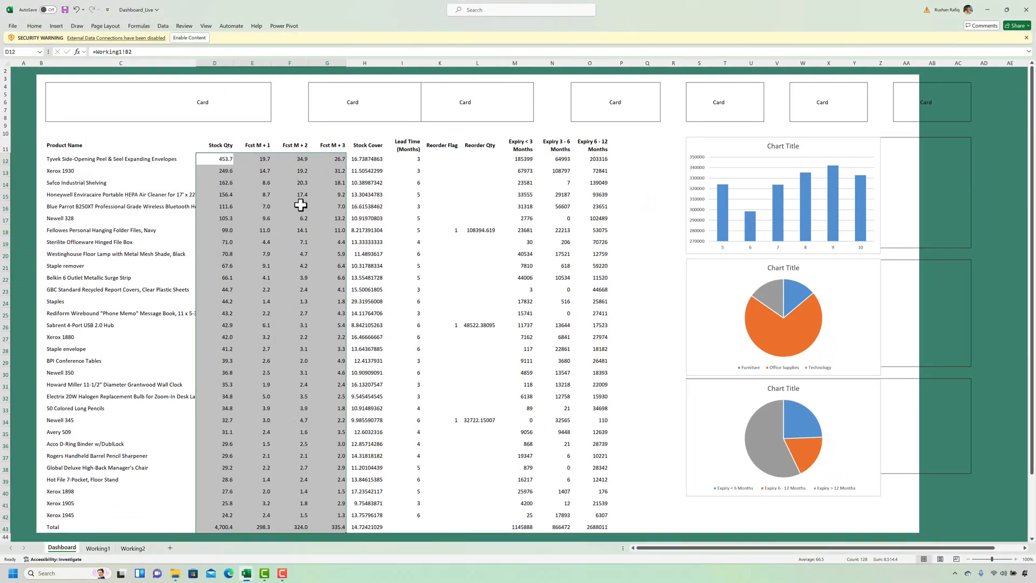
Repeat the same thousands number format on the Reorder Qty and expiry columns in L12:O43
click(517, 159)
click(486, 158)
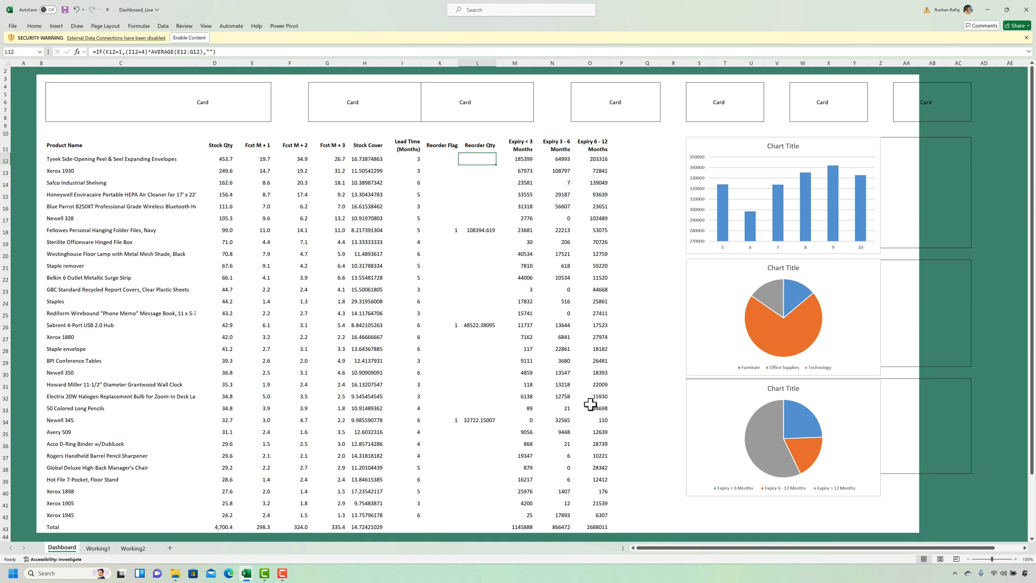
key(Right)
key(Right)
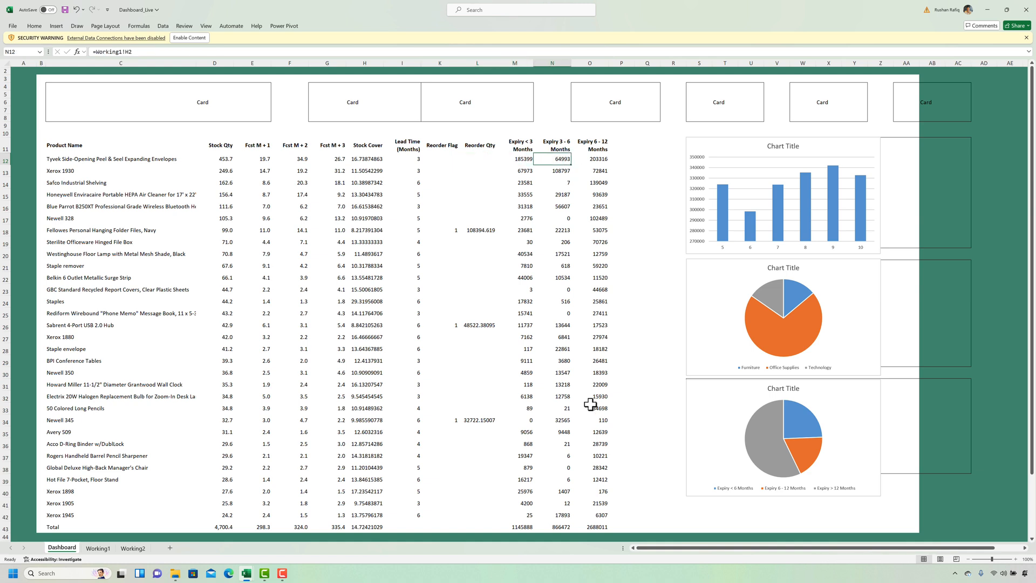
key(Right)
key(ctrl+shift+Down)
key(shift+Left)
key(shift+Left)
key(shift+Left)
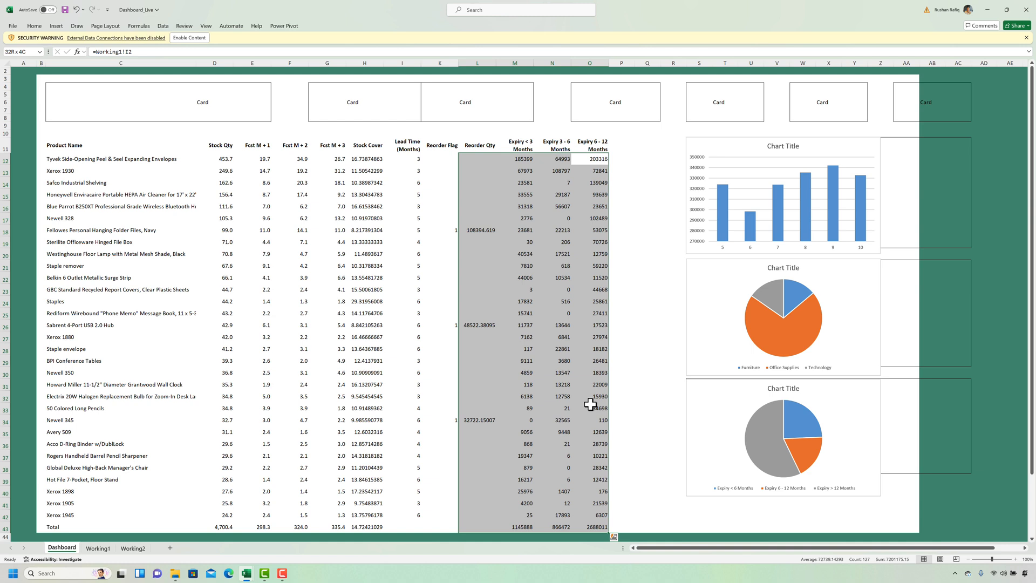
key(ctrl+y)
Format the Stock Cover values in H12:H43 in comma style with one decimal place
click(372, 159)
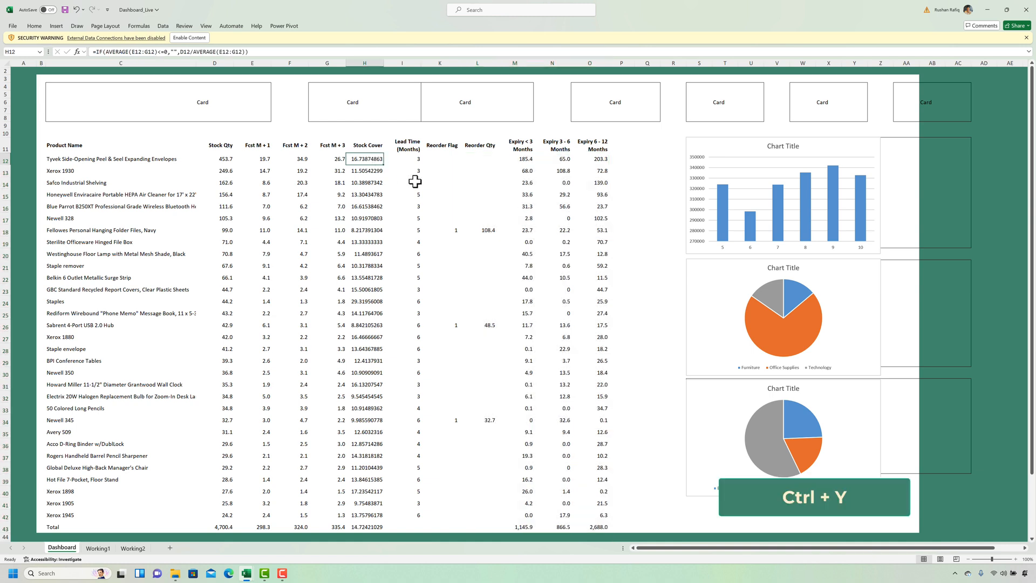
key(ctrl+shift+Down)
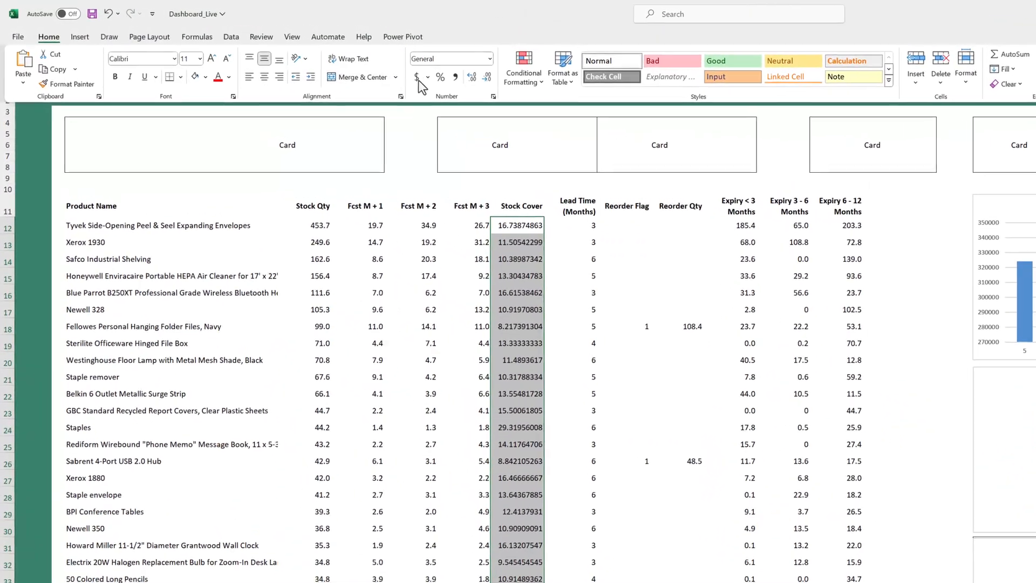
click(455, 77)
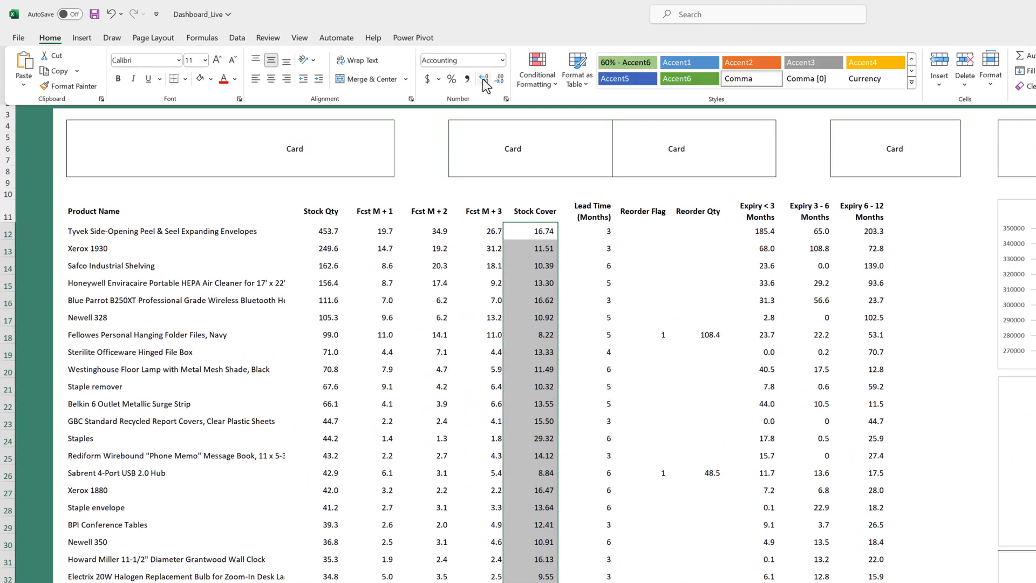
click(499, 81)
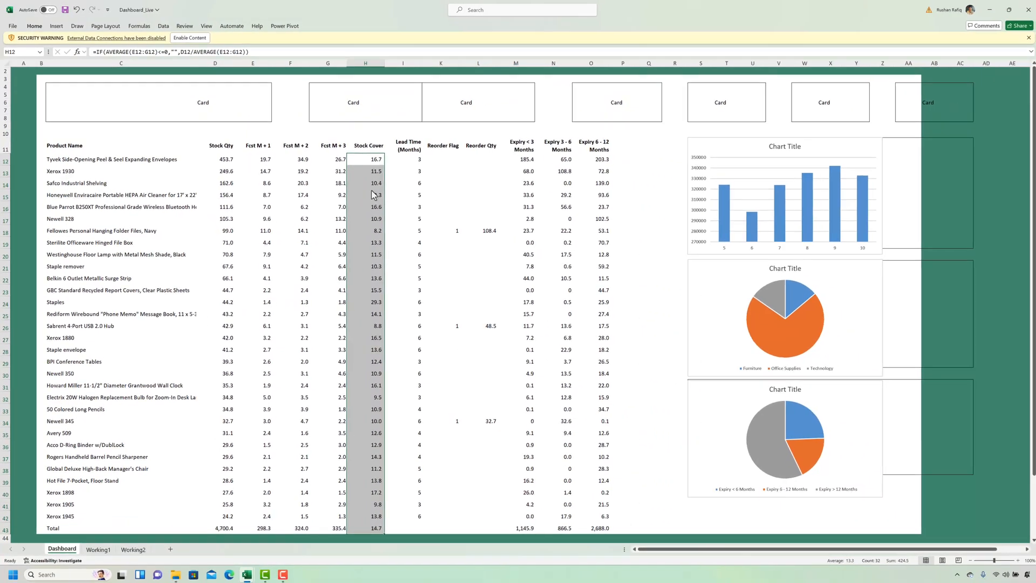
click(372, 183)
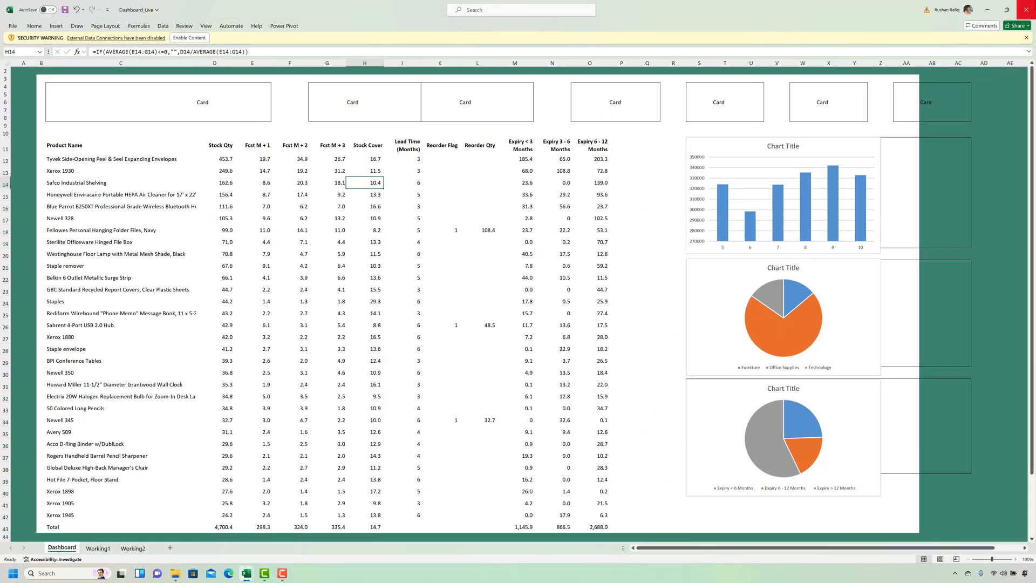
Dismiss the security warning about disabled external data connections
click(1027, 38)
click(329, 229)
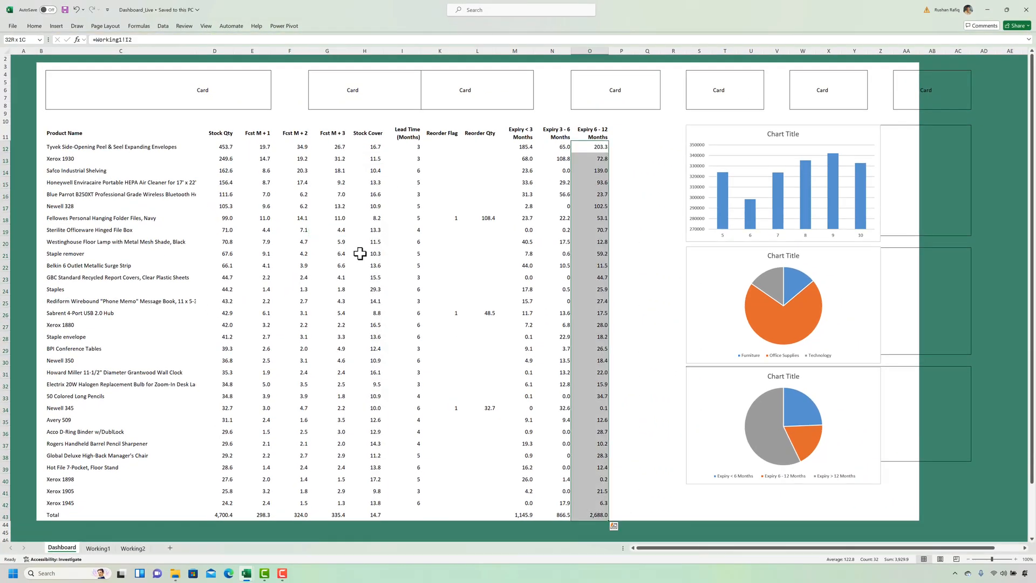
Make the table's Total row C43:O43 bold
click(95, 444)
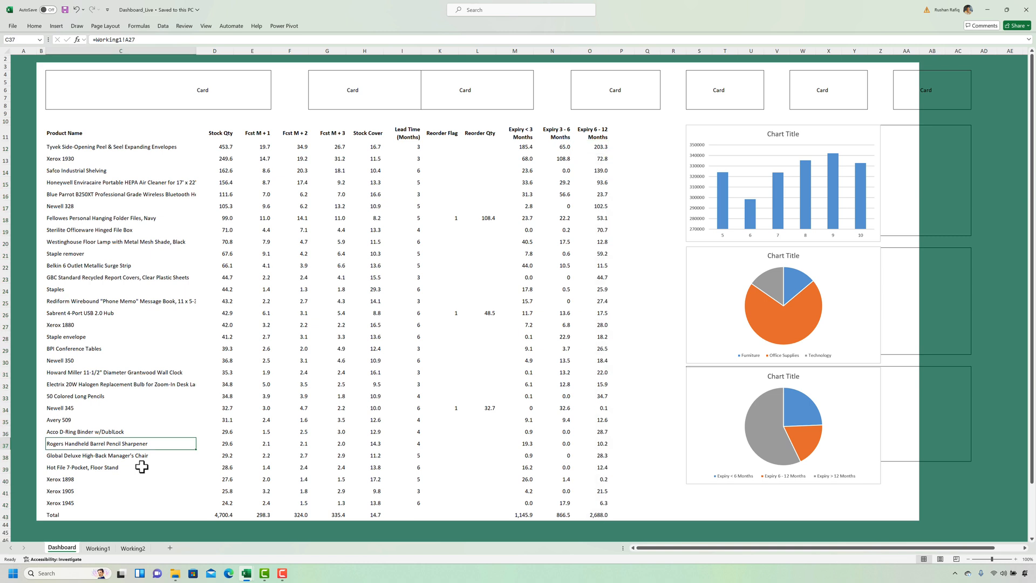
key(Down)
key(Down)
key(Down)
key(Down)
key(Down)
key(Down)
key(shift+Right)
key(shift+Right)
key(shift+Right)
key(shift+Right)
key(shift+Right)
key(shift+Right)
key(shift+Right)
key(shift+Right)
key(shift+Right)
key(shift+Right)
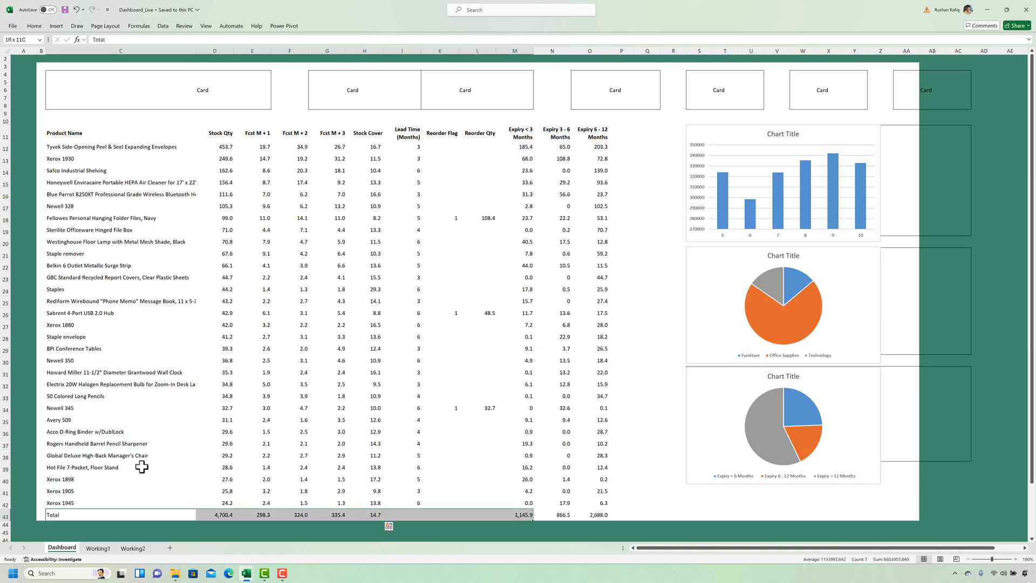
key(shift+Right)
key(shift+Right)
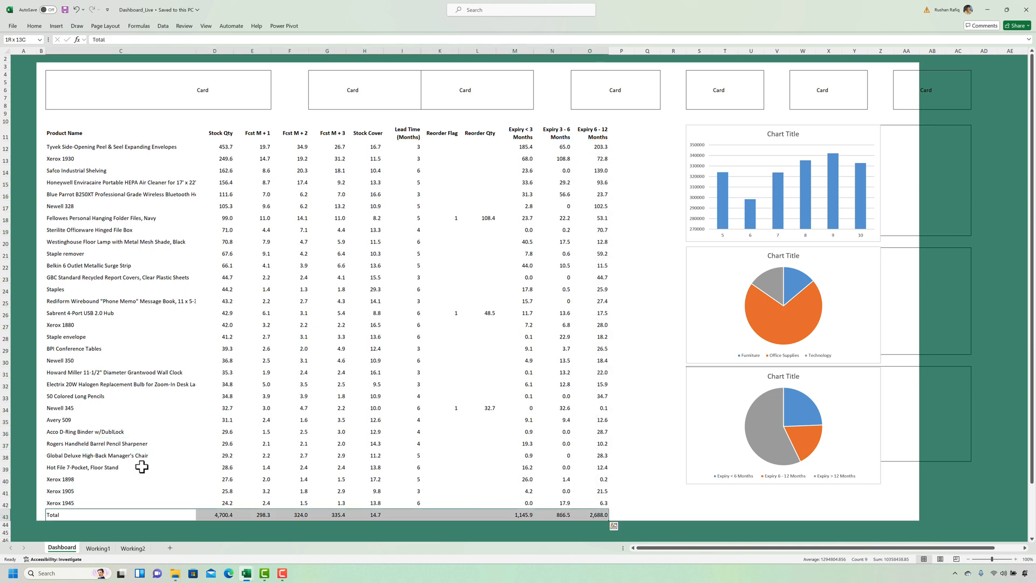
key(ctrl+b)
Add a top and double bottom border to the Total row C43:O43
key(alt)
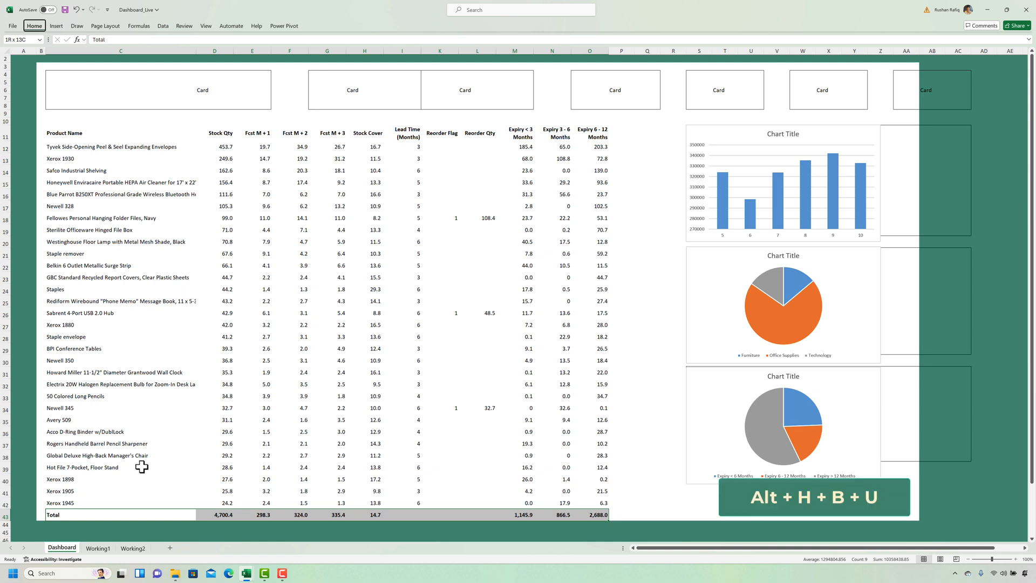
key(h)
key(b)
key(u)
Fill B44:AA44 below the Total row with white to extend the inner dashboard area by one row
key(Down)
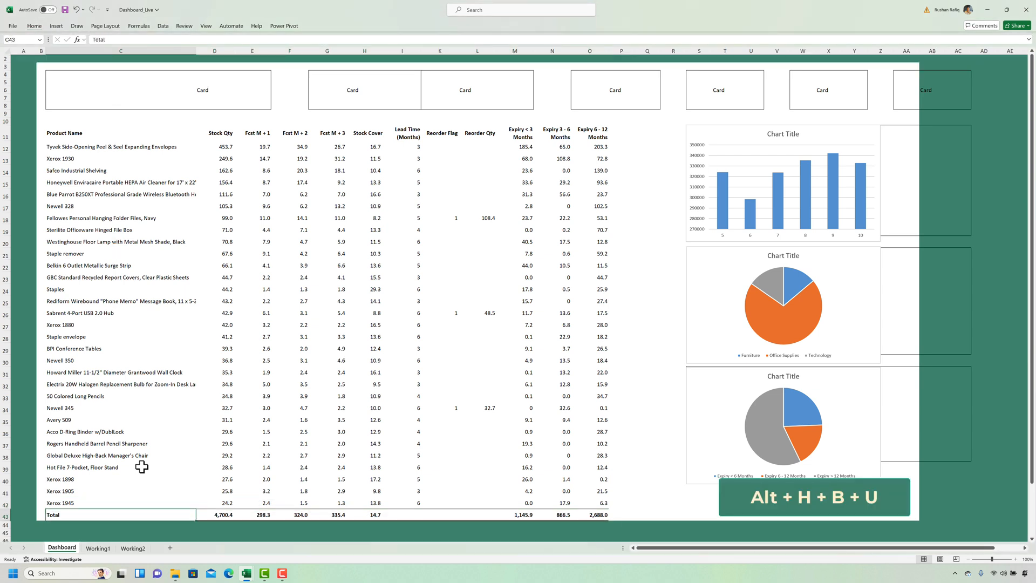
key(Left)
key(shift+Right)
key(shift+Right)
key(shift+Right)
key(shift+Right)
key(shift+Right)
key(shift+Right)
key(shift+Right)
key(shift+Right)
key(shift+Right)
key(shift+Right)
key(shift+Right)
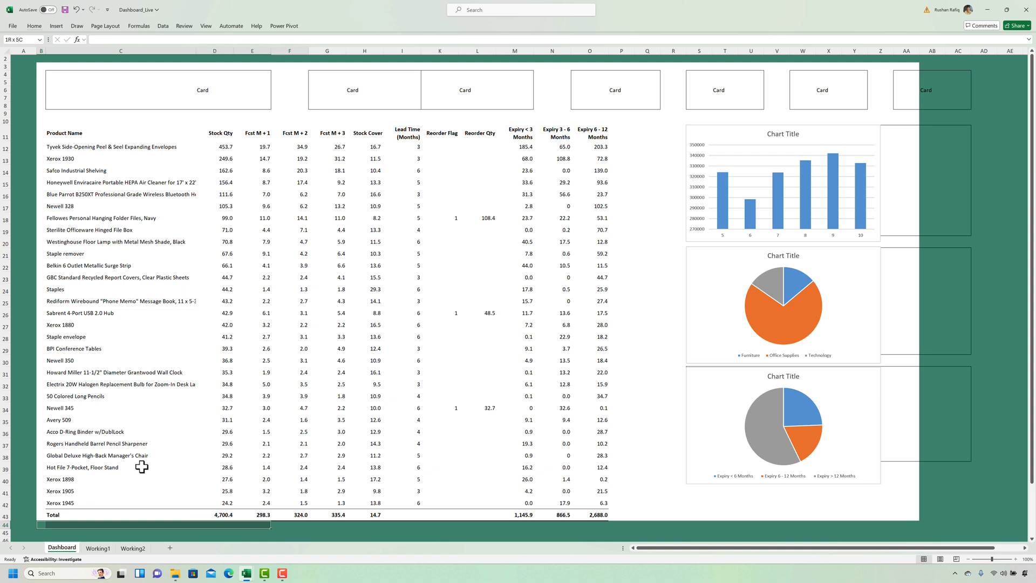
key(shift+Right)
key(shift+Right)
key(shift+Right)
key(shift+Right)
key(shift+Right)
key(shift+Right)
key(shift+Right)
key(shift+Right)
key(shift+Right)
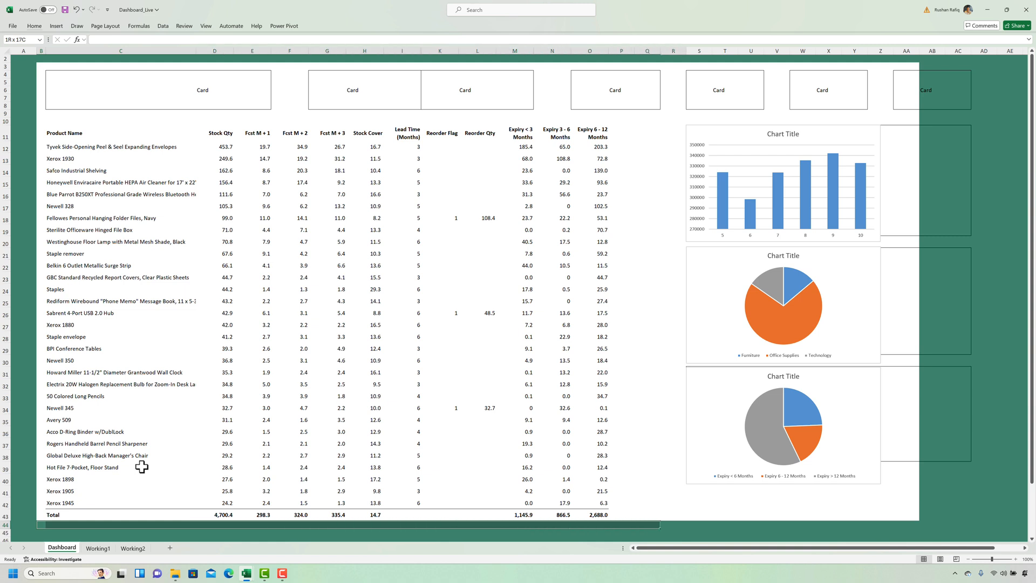
key(shift+Right)
key(shift+Right)
key(shift+Right)
key(shift+Right)
key(shift+Right)
key(shift+Right)
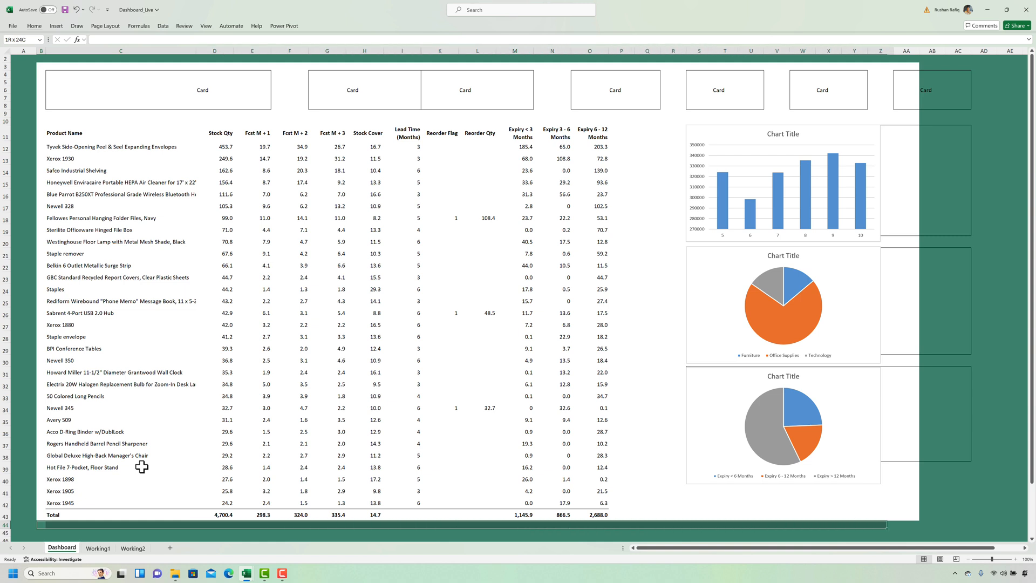
key(shift+Left)
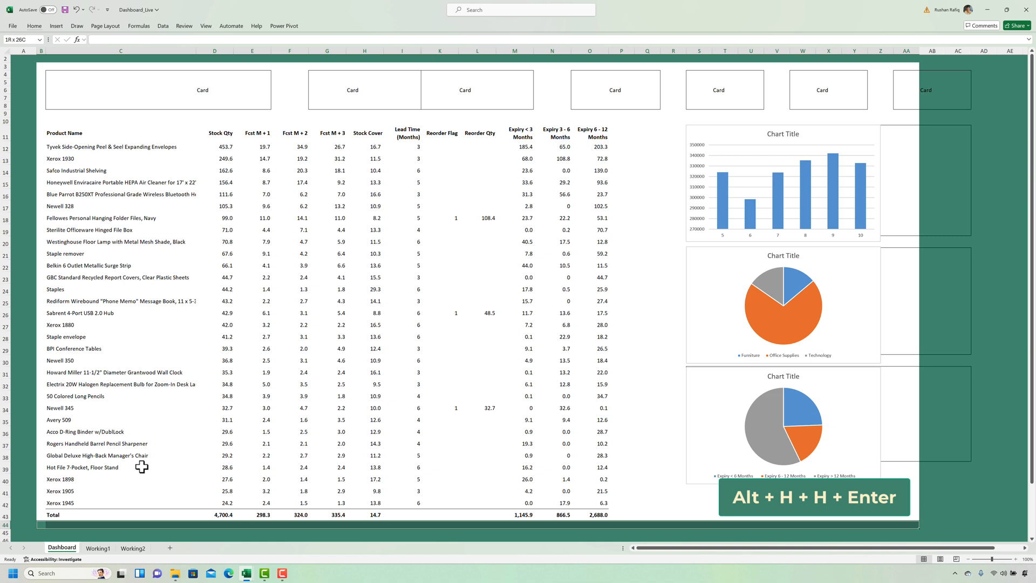
key(h)
key(h)
key(Return)
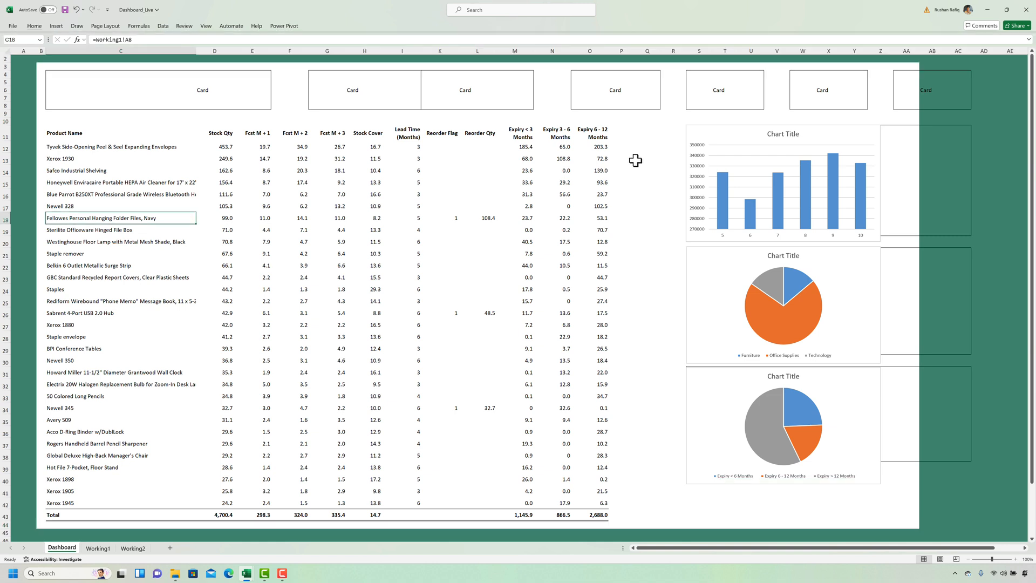
Draw a straight vertical line in column P between the product table and the charts, from row 11 down to row 43
click(600, 265)
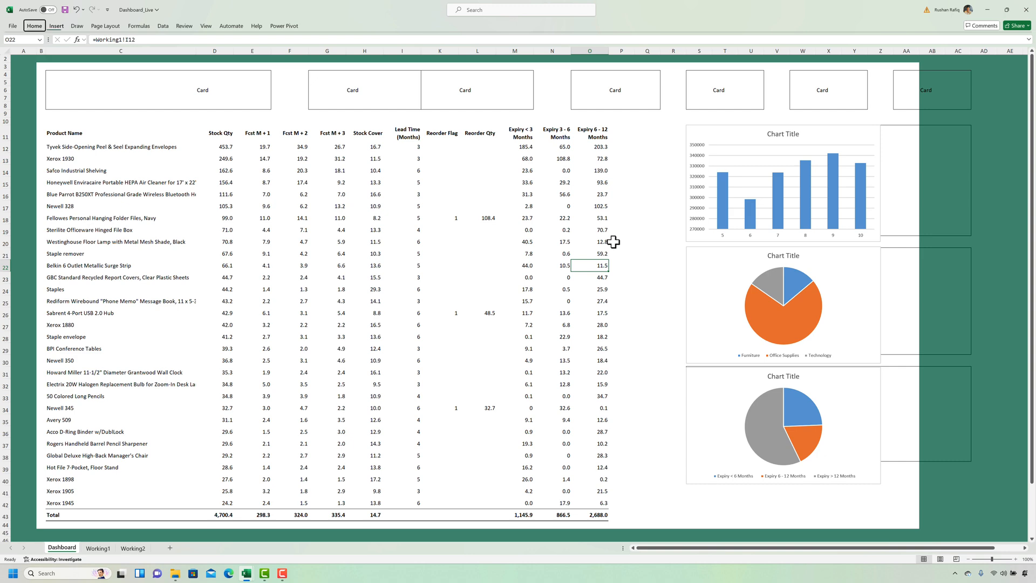
key(alt+n)
key(s)
key(h)
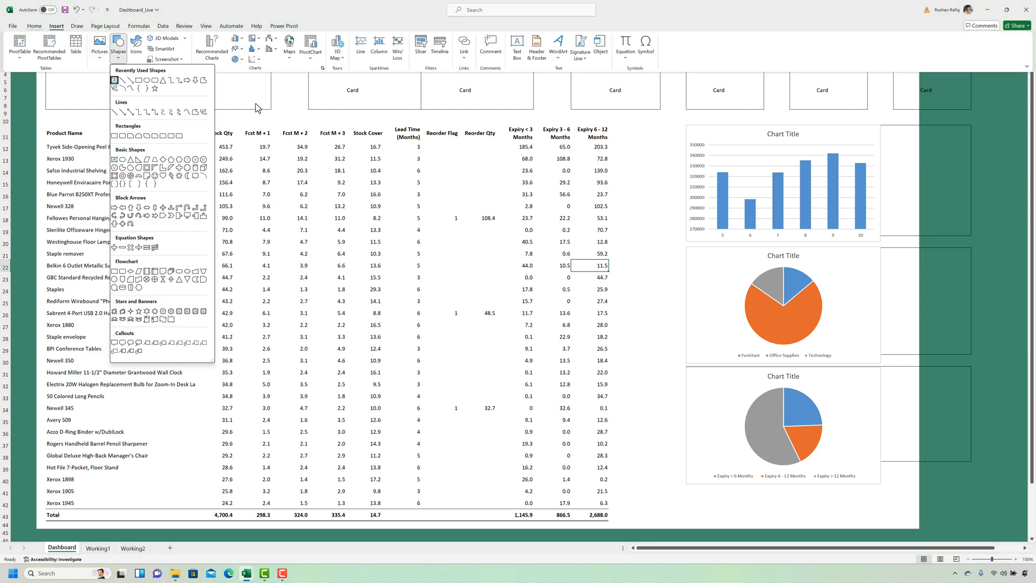
click(124, 80)
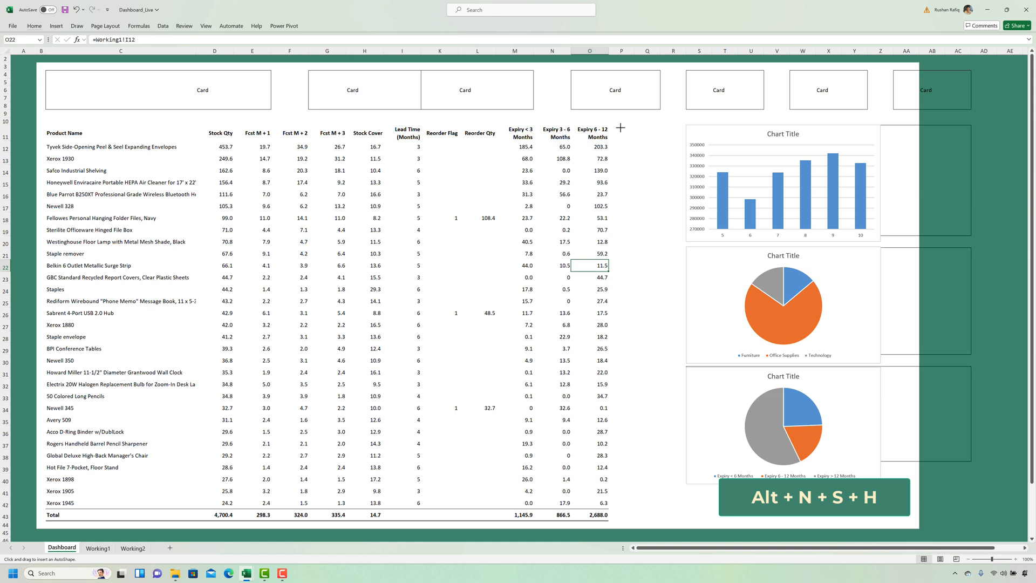
drag(620, 127, 623, 518)
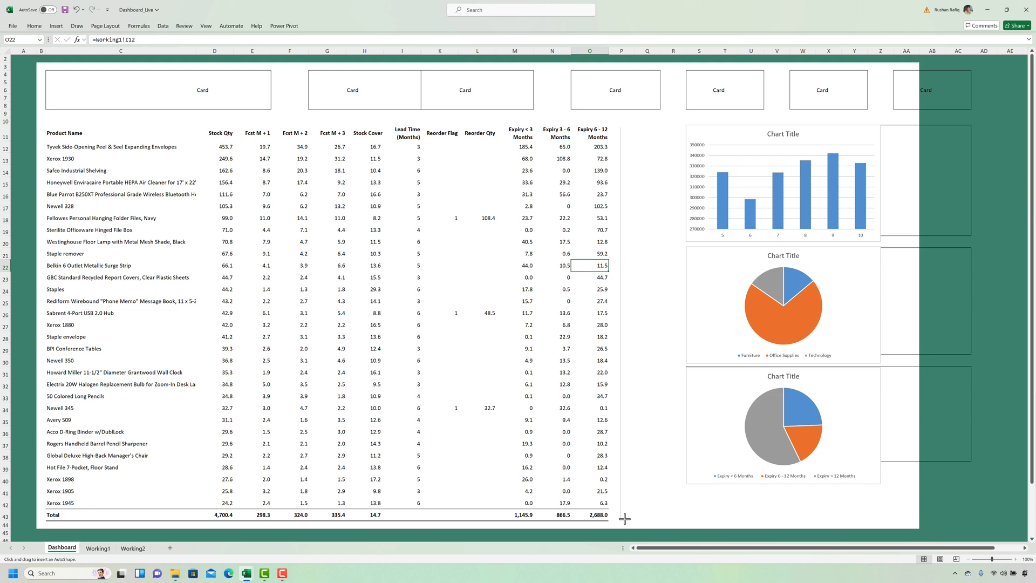
drag(624, 520, 625, 520)
Format the vertical line with the recent green colour, a 1.75 pt width and about 46% transparency
key(ctrl+1)
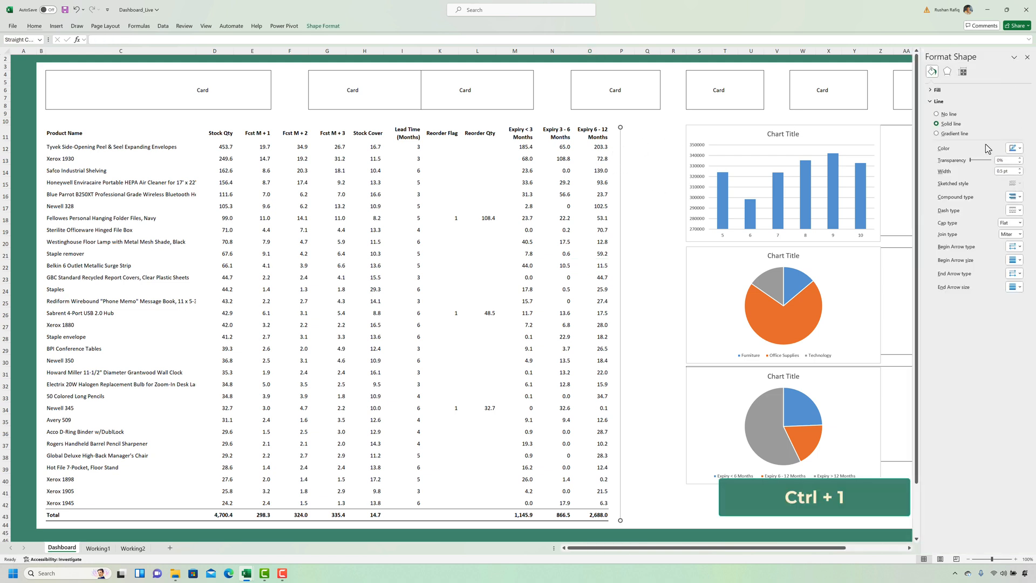
click(1018, 148)
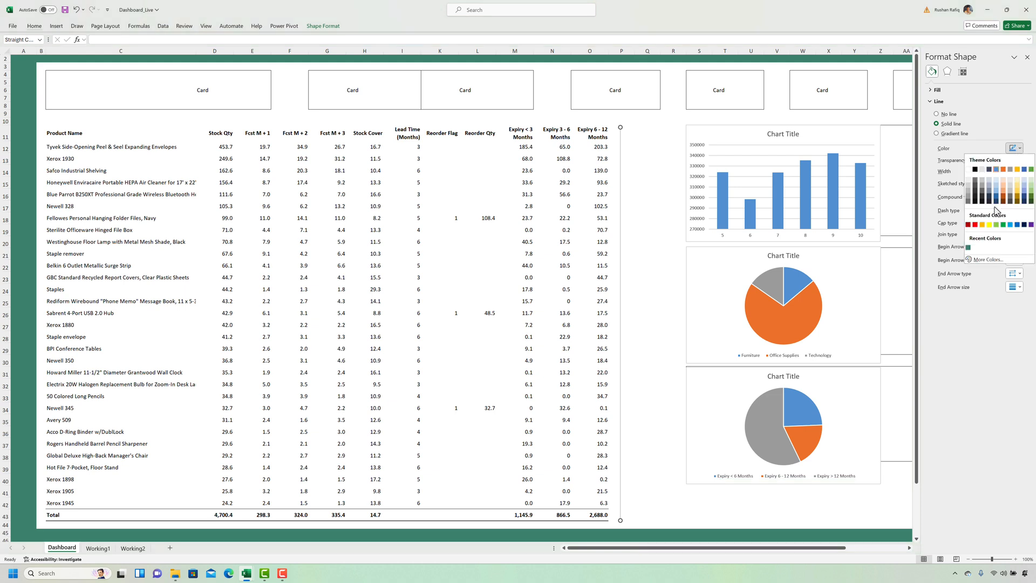
click(969, 248)
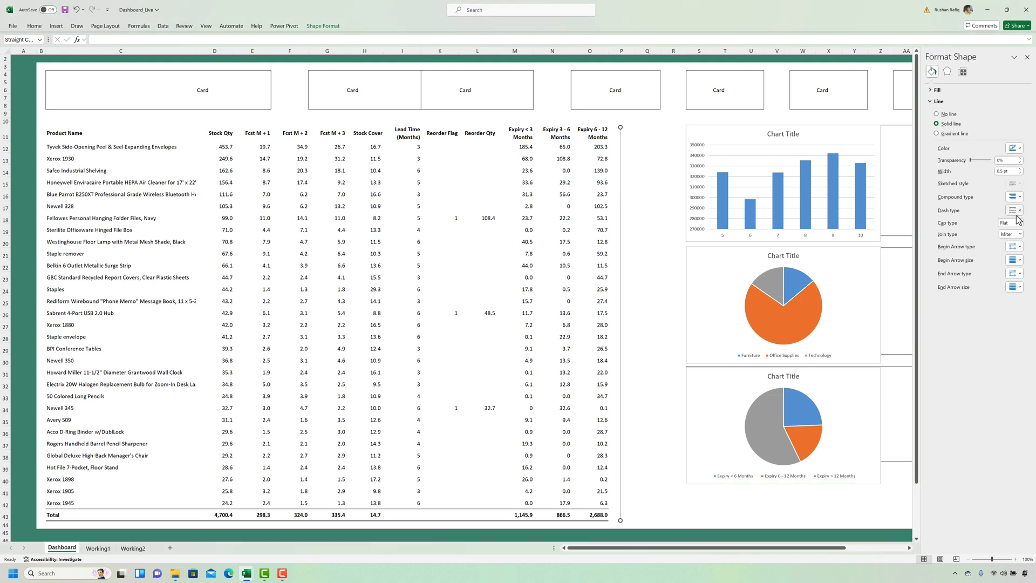
click(1020, 170)
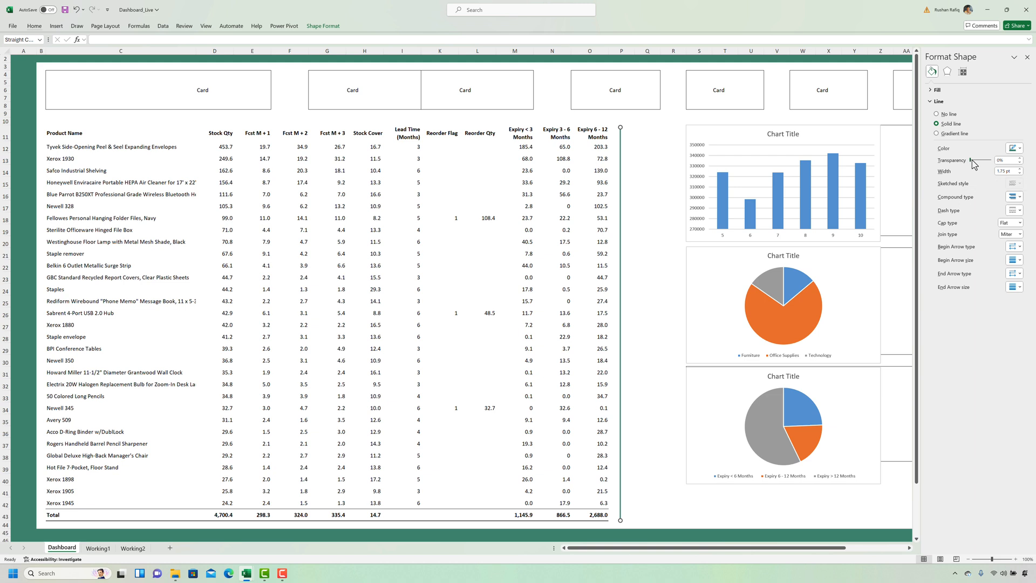
drag(976, 160, 979, 161)
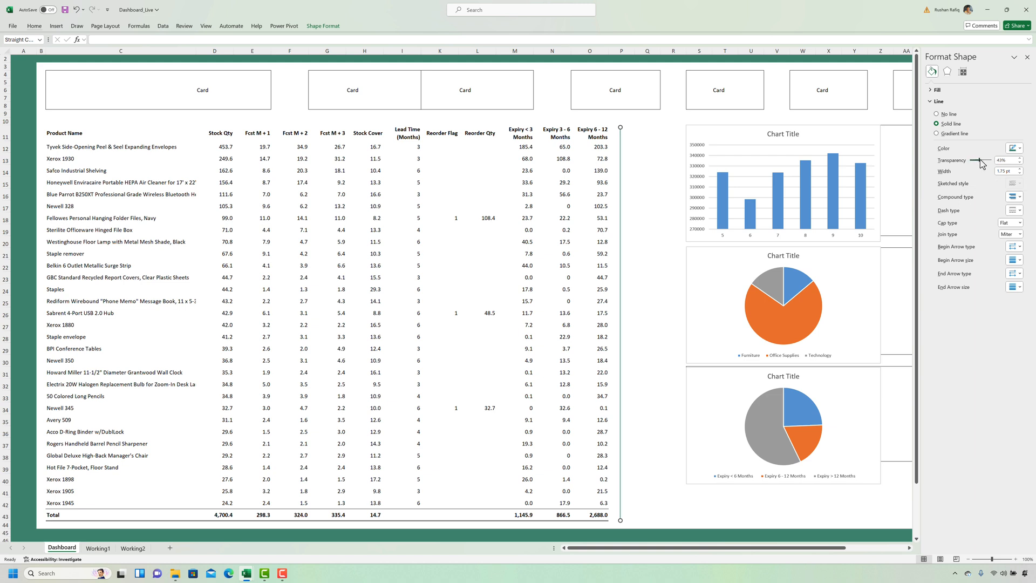
Duplicate the vertical line and reshape the copy into a horizontal divider below the cards, spanning columns B to Z in row 10
click(647, 158)
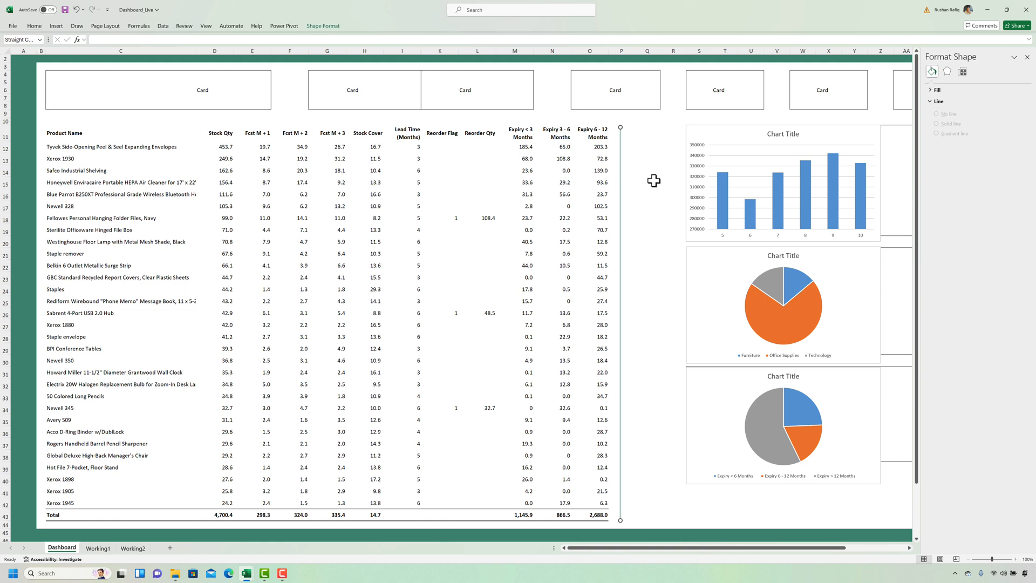
key(ctrl+d)
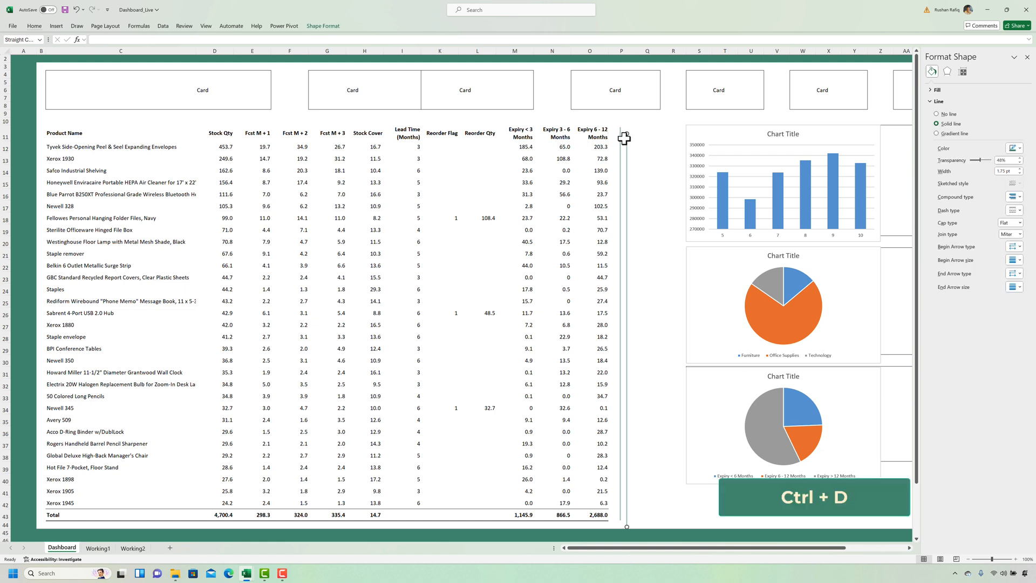
drag(625, 134, 42, 118)
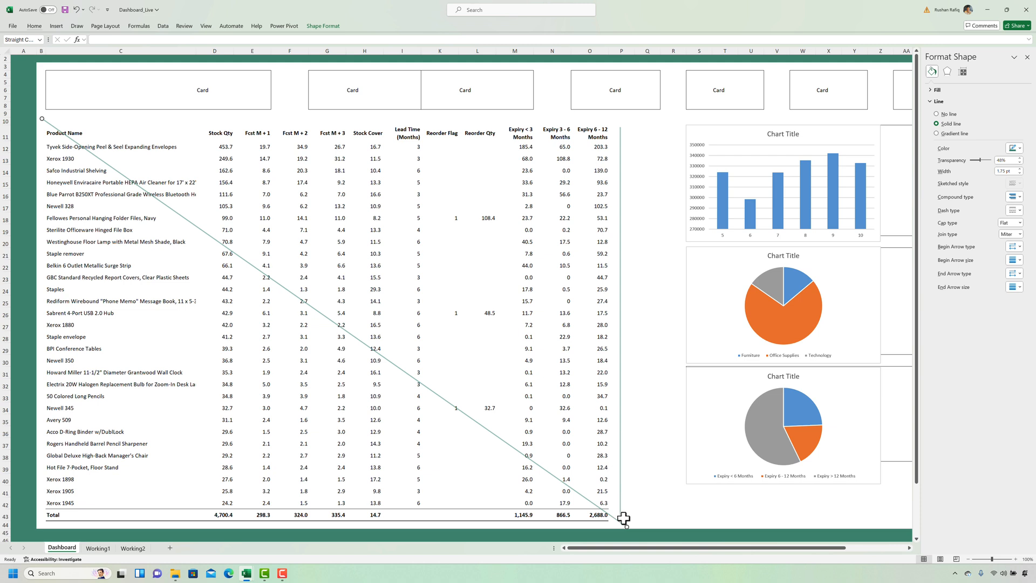
drag(626, 526, 888, 119)
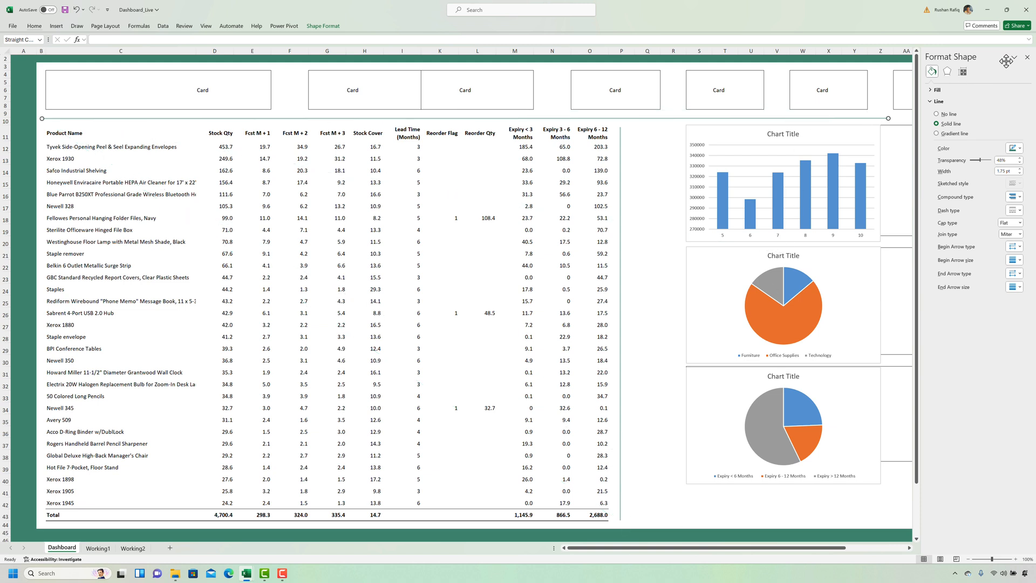
Move the three charts together sideways so they sit close to the vertical divider beside the product table
click(1026, 58)
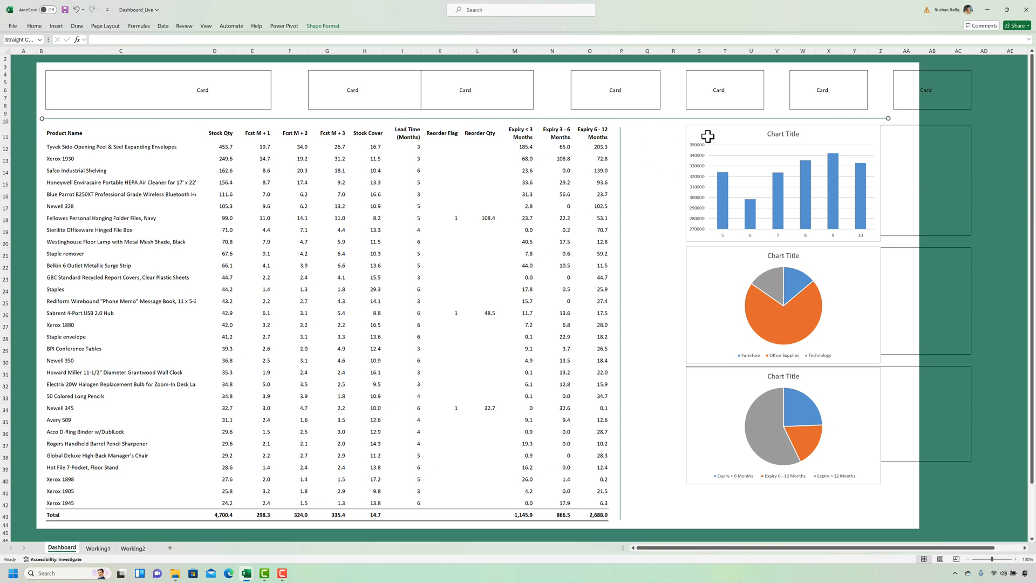
click(723, 236)
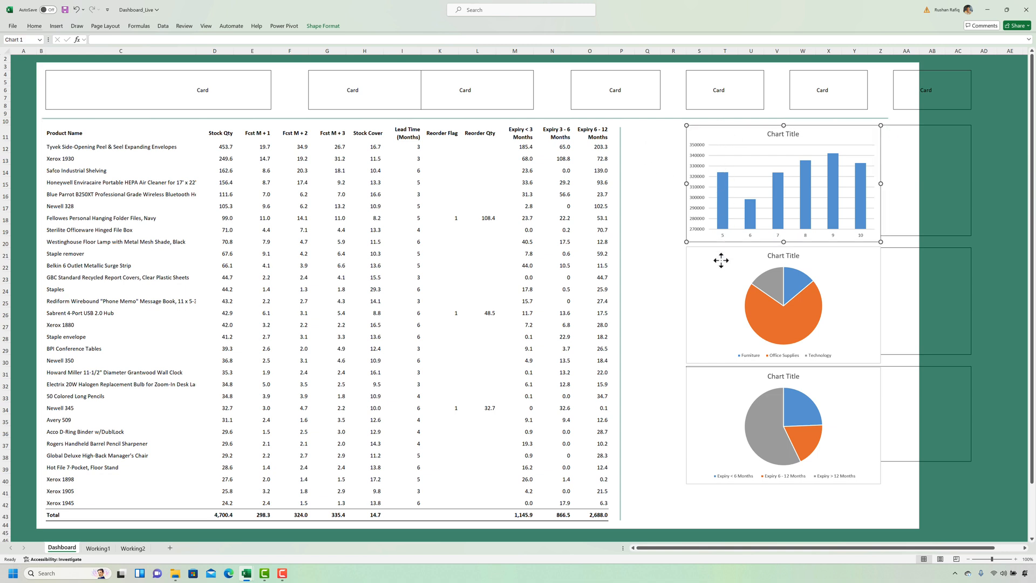
ctrl+click(723, 338)
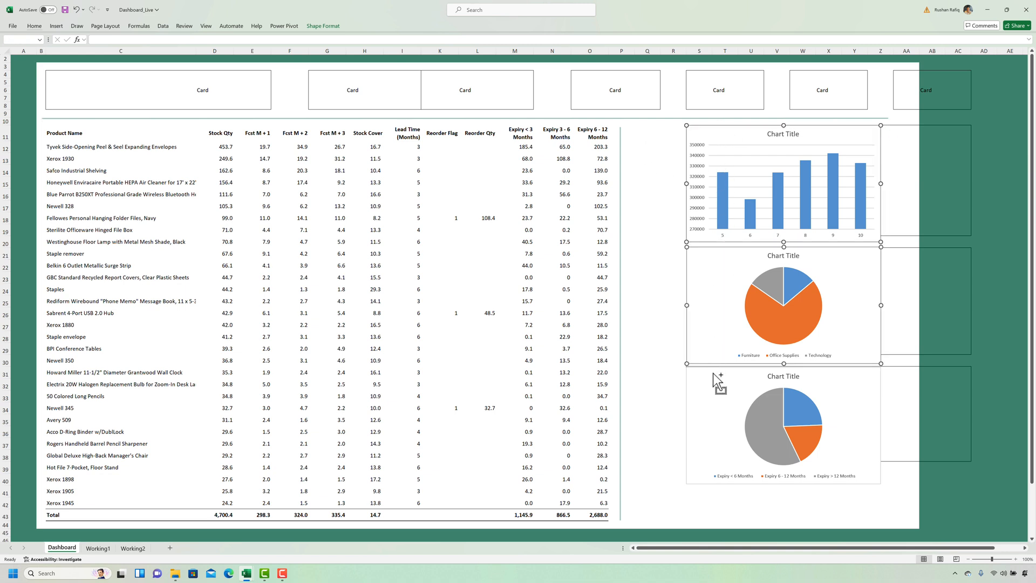
ctrl+click(754, 378)
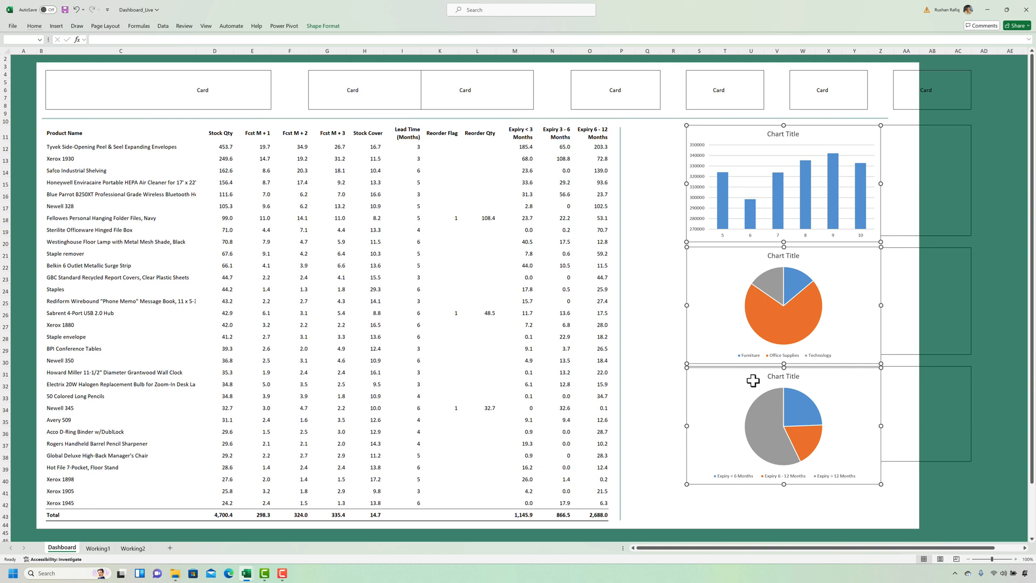
key(Left)
key(Left)
key(Left)
key(Left)
key(Left)
key(Left)
key(Left)
key(Left)
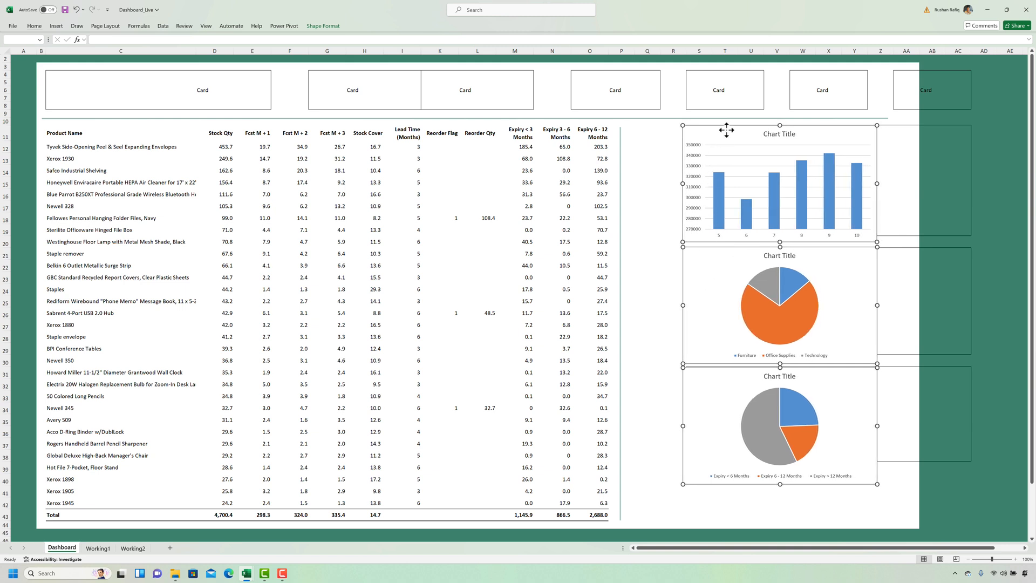
drag(726, 130, 697, 129)
click(930, 322)
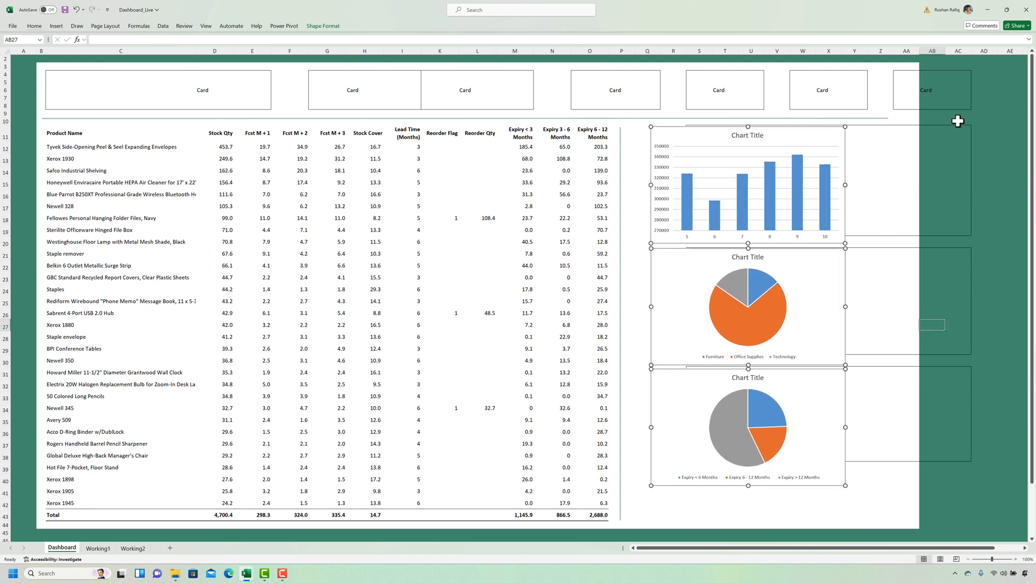
Remove all cell borders from the placeholder range behind and beside the three charts, R11:AC41
mouse_move(958, 132)
mouse_down()
mouse_move(915, 463)
mouse_move(849, 499)
mouse_move(779, 515)
mouse_move(671, 499)
mouse_up()
key(ctrl+1)
click(359, 185)
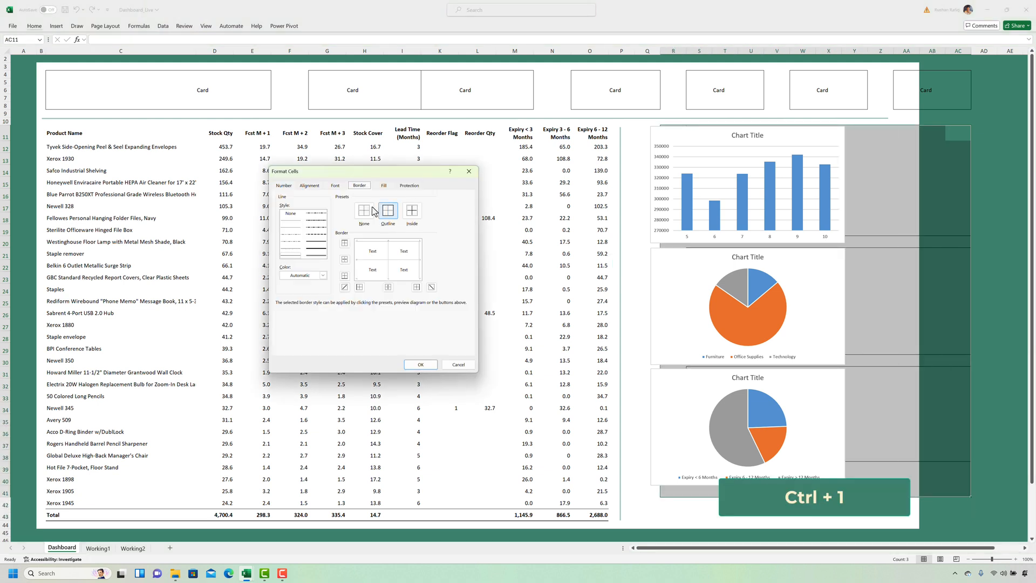
click(423, 364)
click(936, 194)
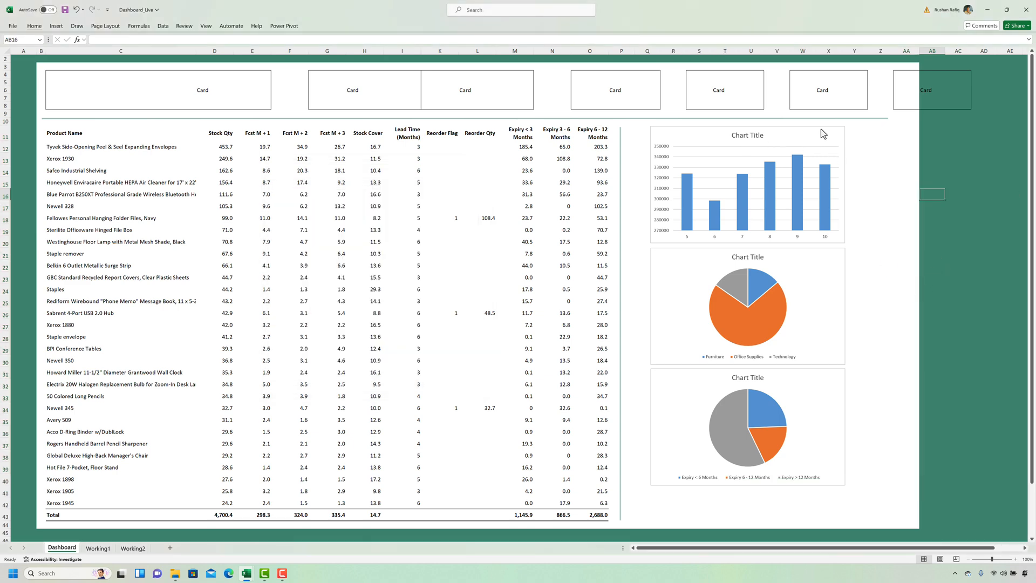
Widen the column chart to about 6.04" and show its size settings
click(845, 185)
drag(845, 185, 885, 185)
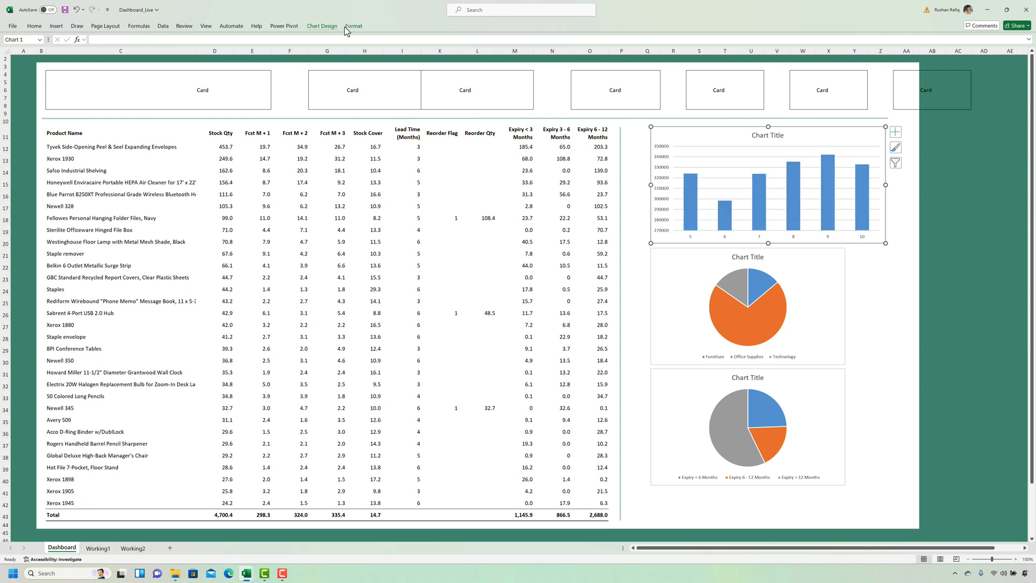
key(ctrl+F1)
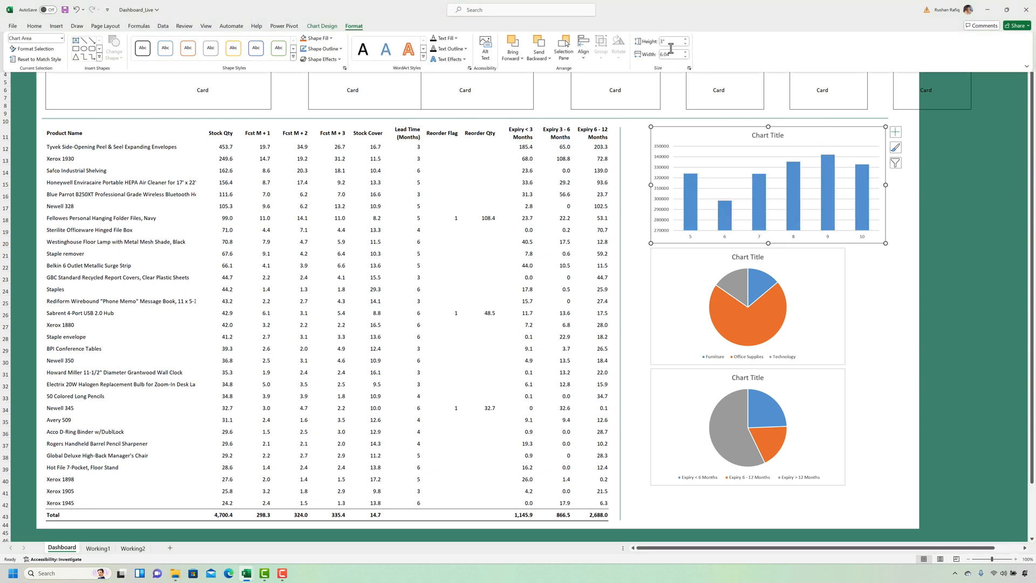
Set the width of the product-category pie chart to 6.04"
click(808, 251)
click(806, 250)
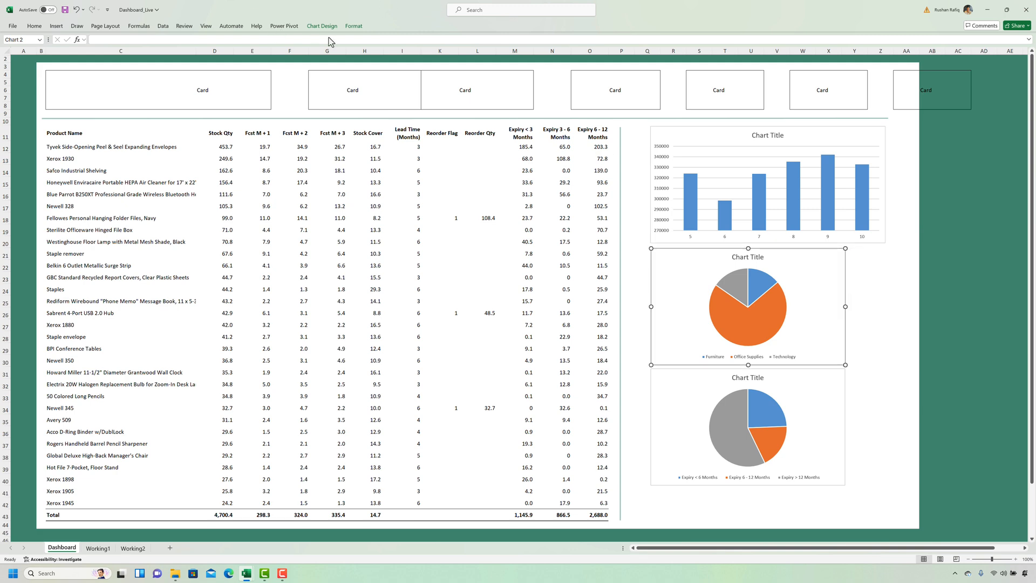
double_click(347, 28)
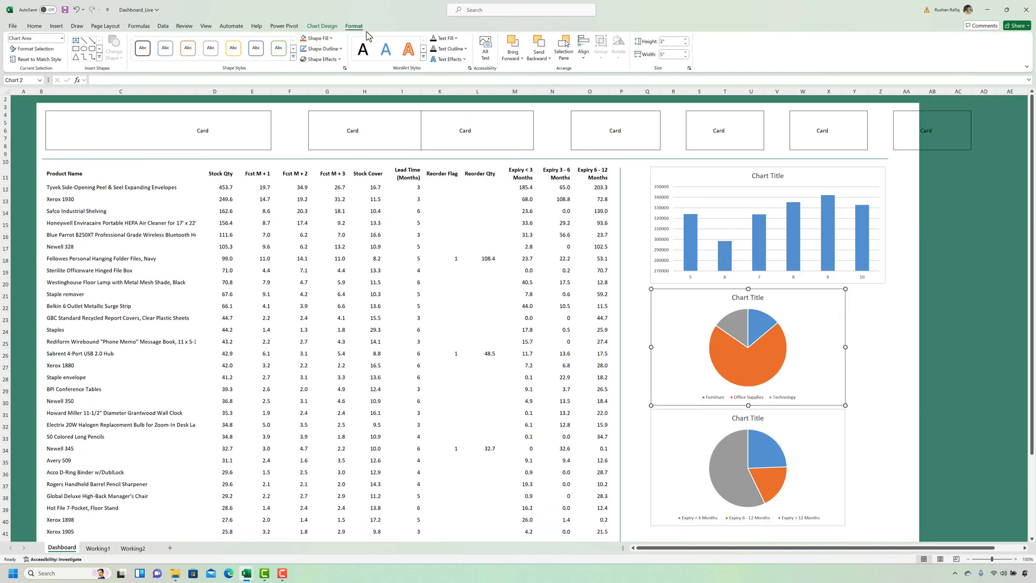
text(6.04)
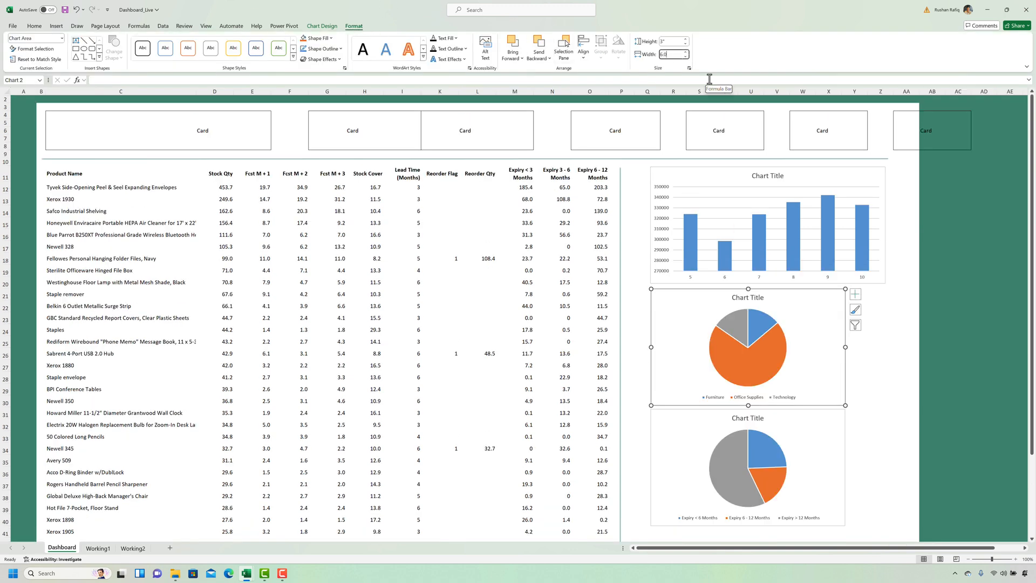
key(Return)
Set the width of the expiry pie chart to 6.04" and deselect it
click(808, 434)
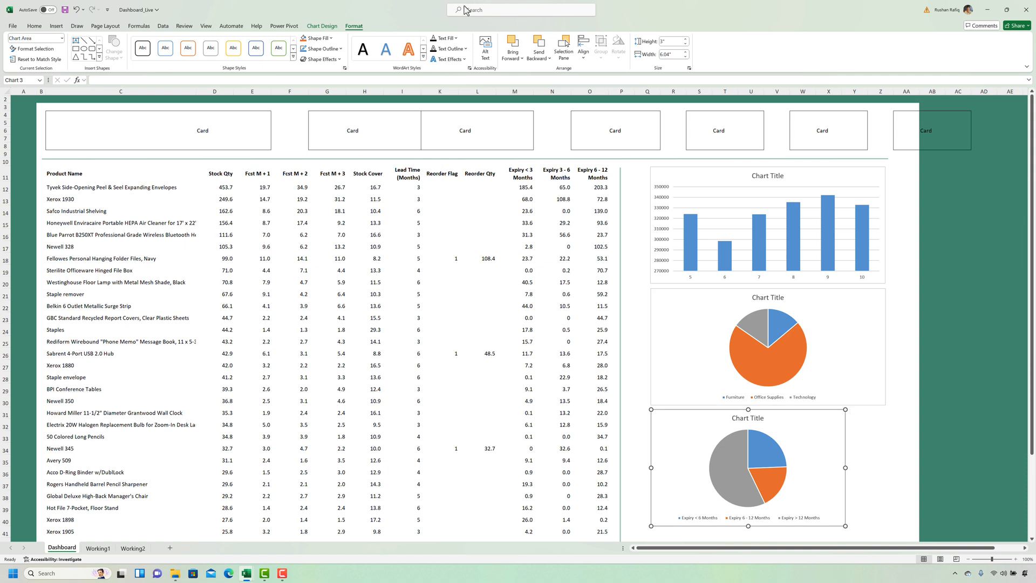
click(668, 54)
text(6.04)
key(Return)
click(898, 233)
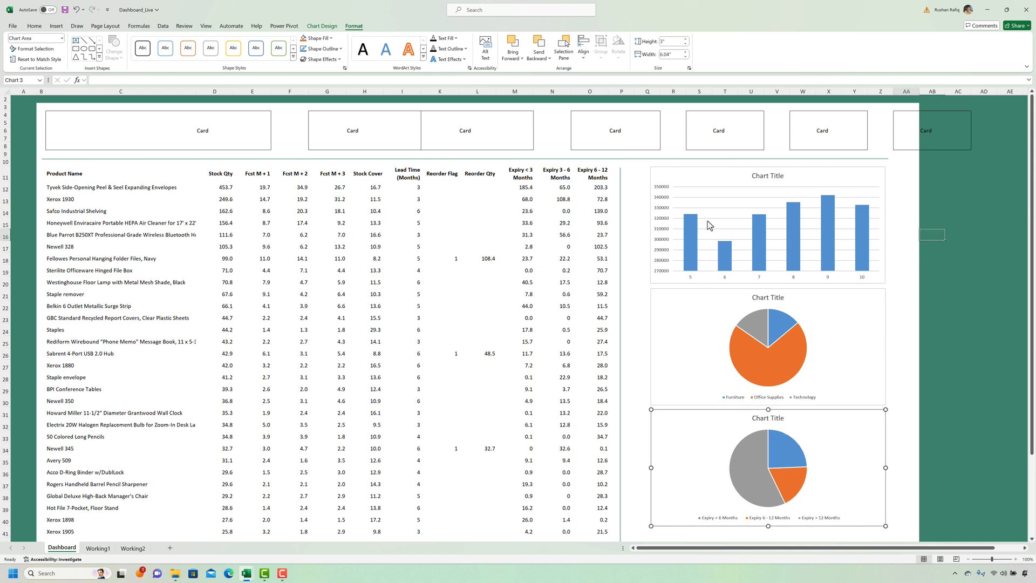
Select all three charts and distribute them vertically
ctrl+click(885, 421)
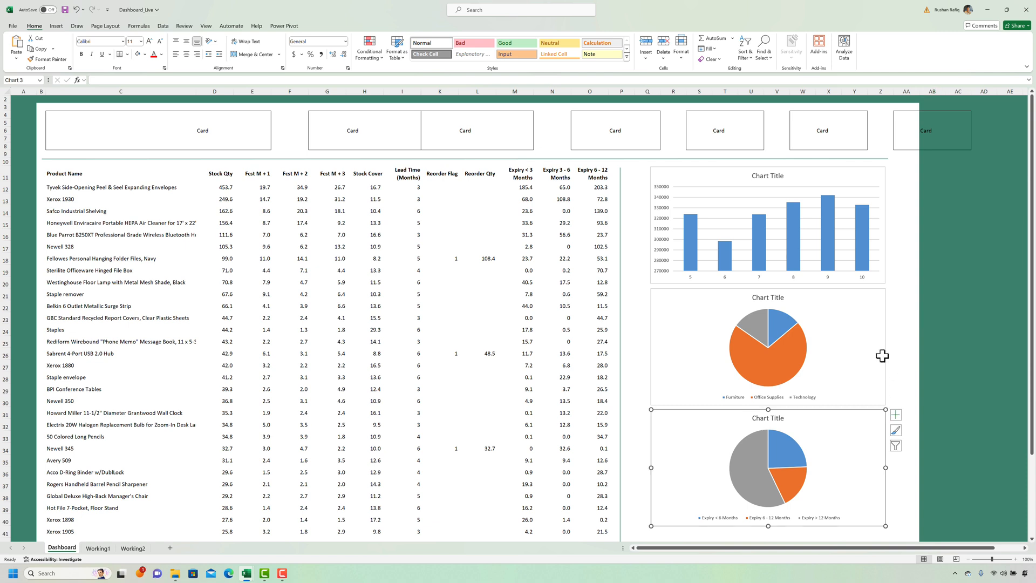
ctrl+click(881, 355)
ctrl+click(885, 199)
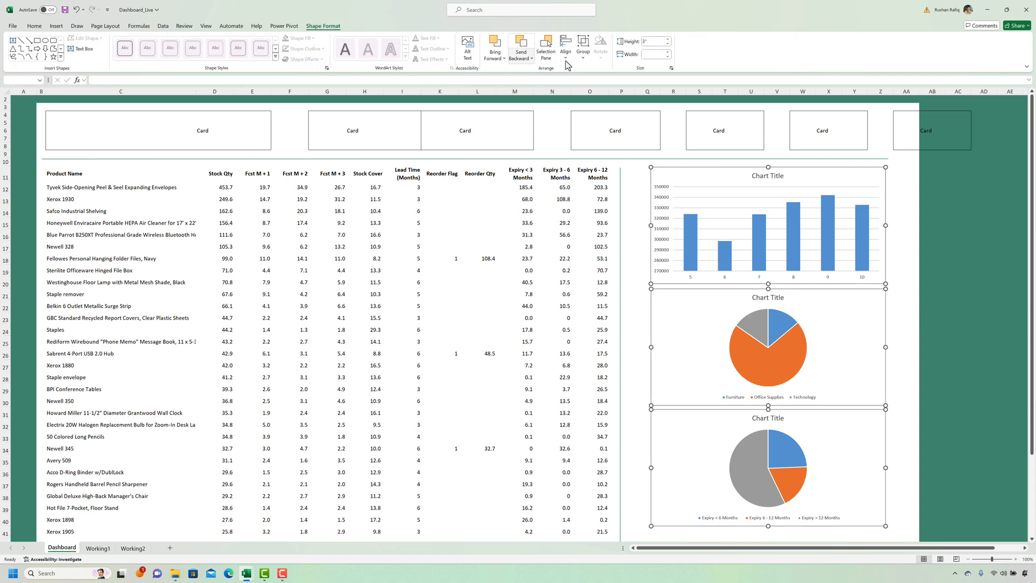
click(567, 61)
click(592, 156)
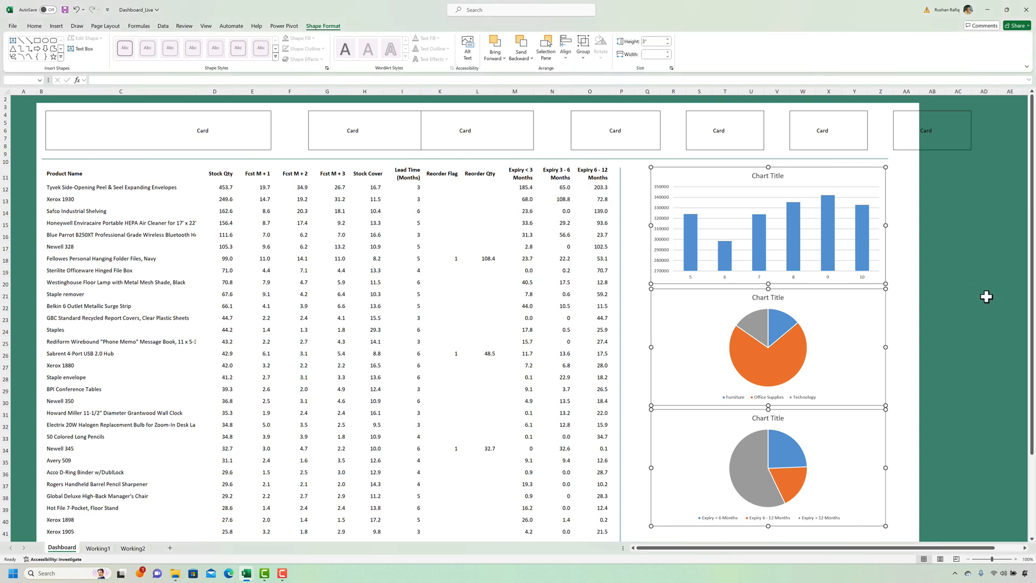
Delete the gridlines and the vertical axis from the column chart
click(735, 212)
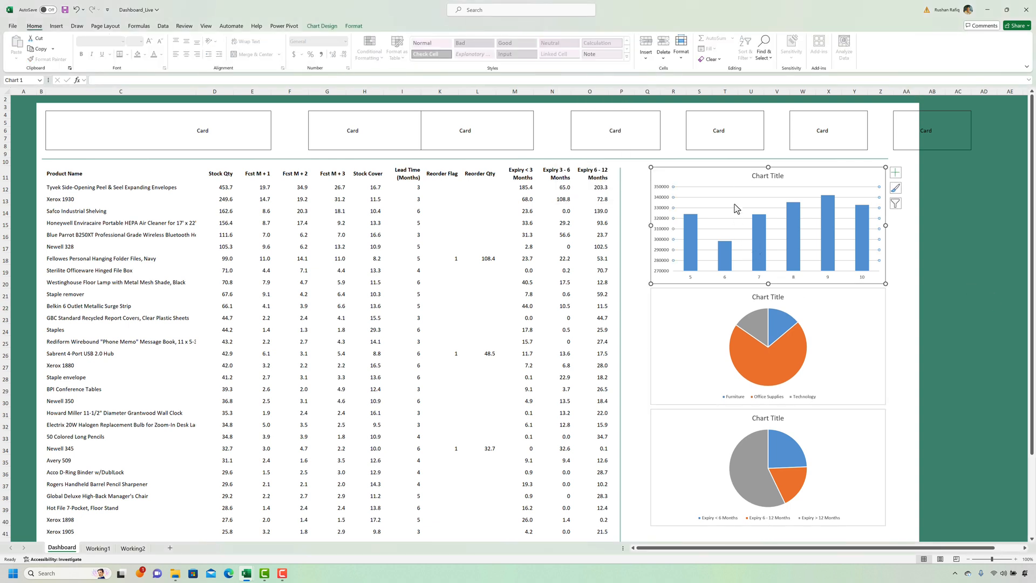
key(Delete)
click(666, 201)
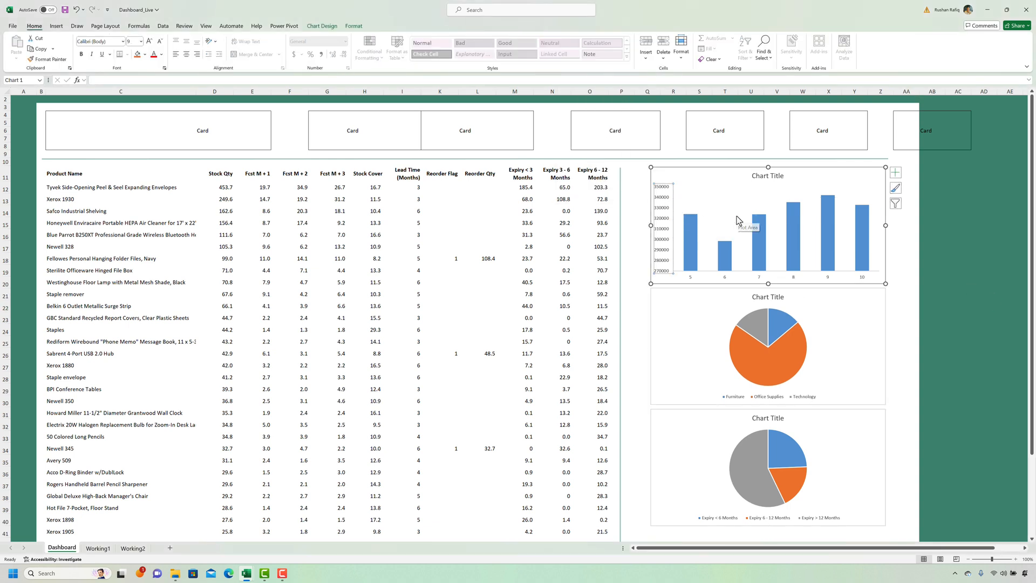
key(Delete)
Fill the column chart's data series with the recently used dark green
click(784, 252)
key(ctrl+1)
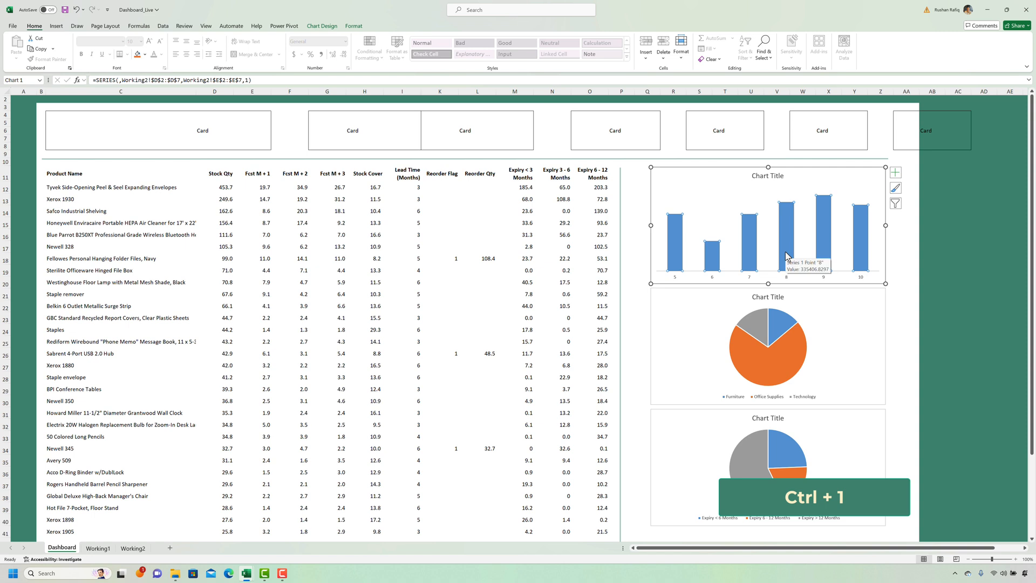
click(932, 123)
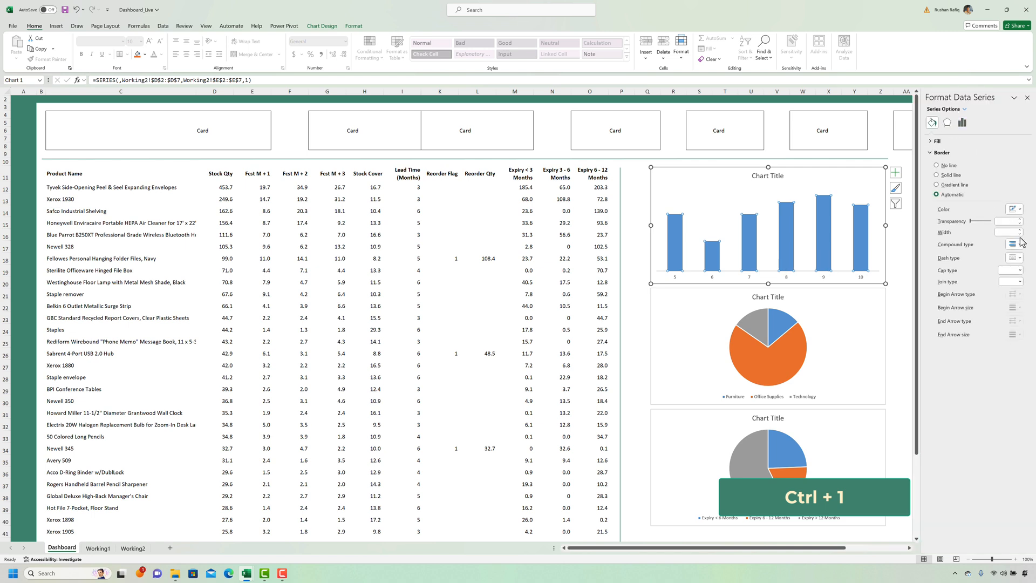
click(937, 141)
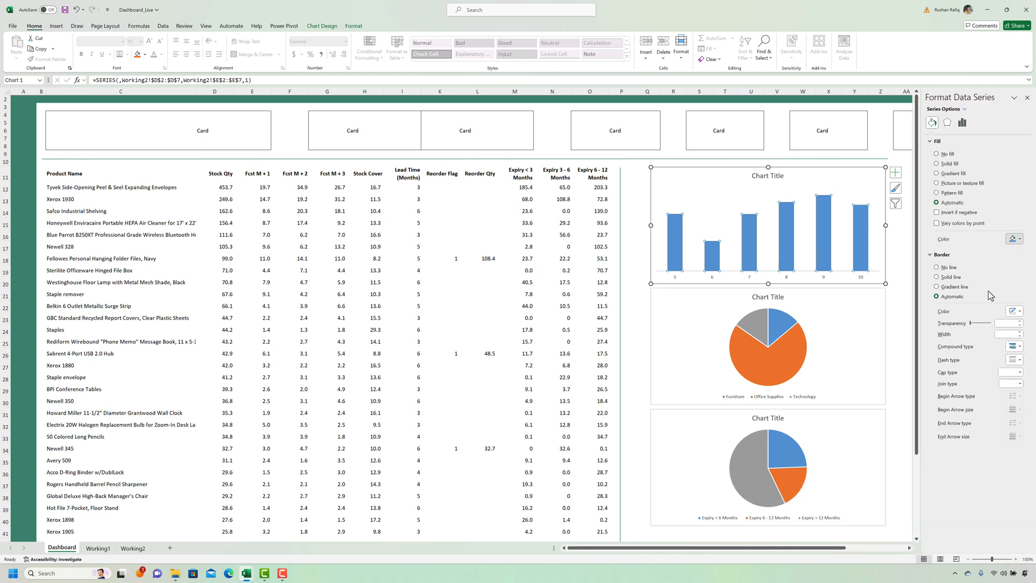
click(1013, 239)
click(969, 339)
click(890, 249)
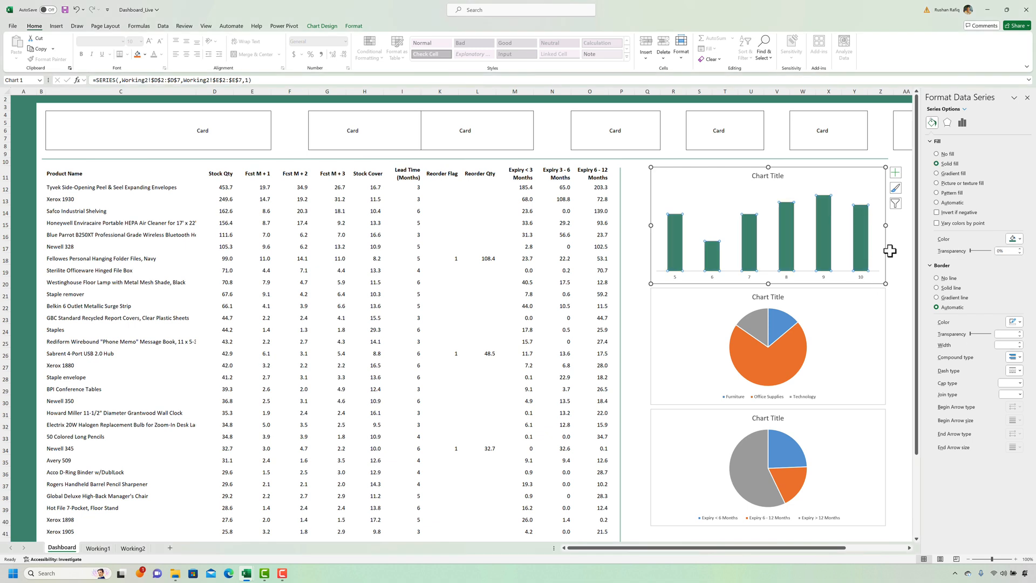
Set the chart area borders of the column chart and the product-category pie chart to No line
click(875, 173)
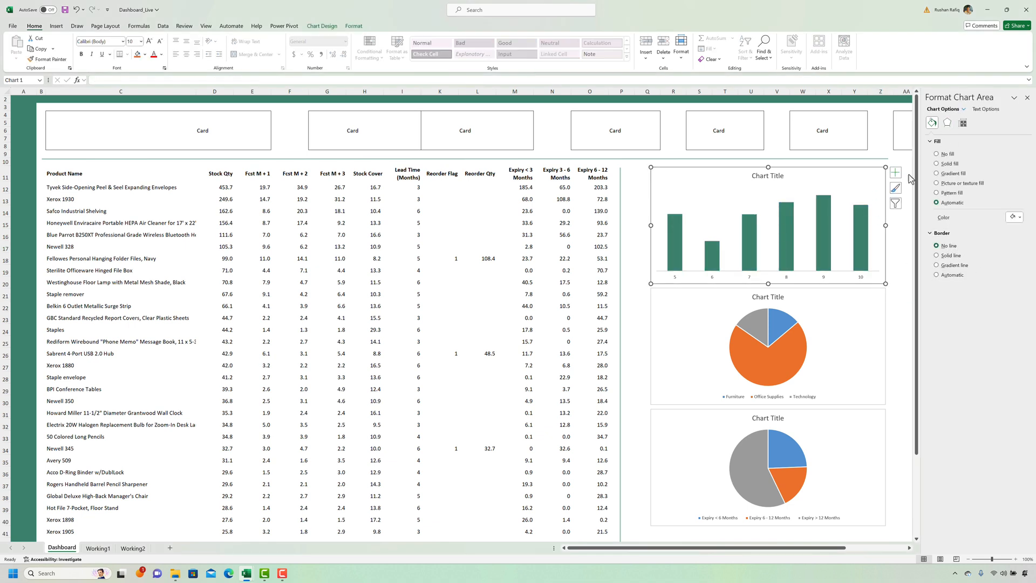
click(902, 234)
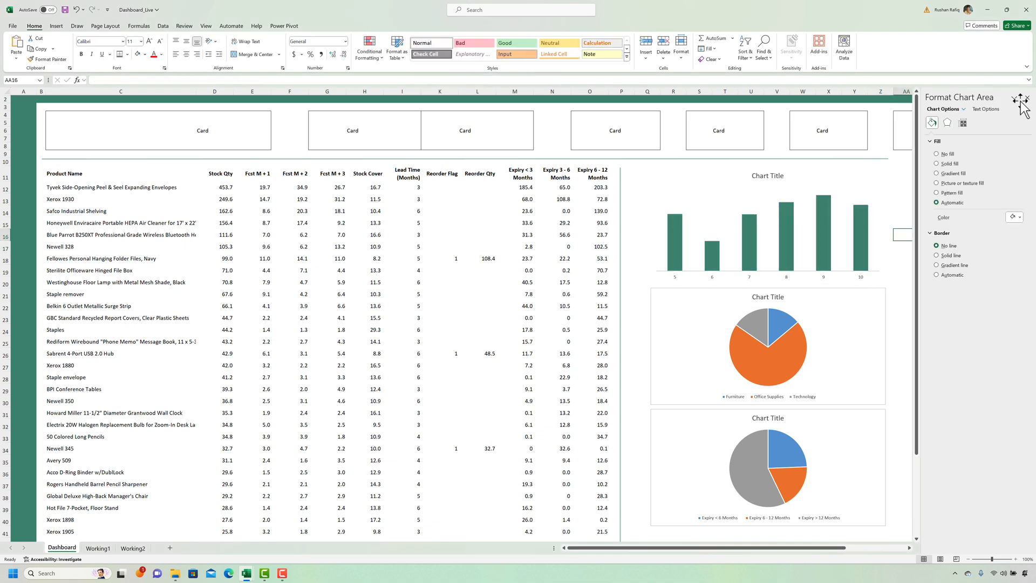
click(883, 315)
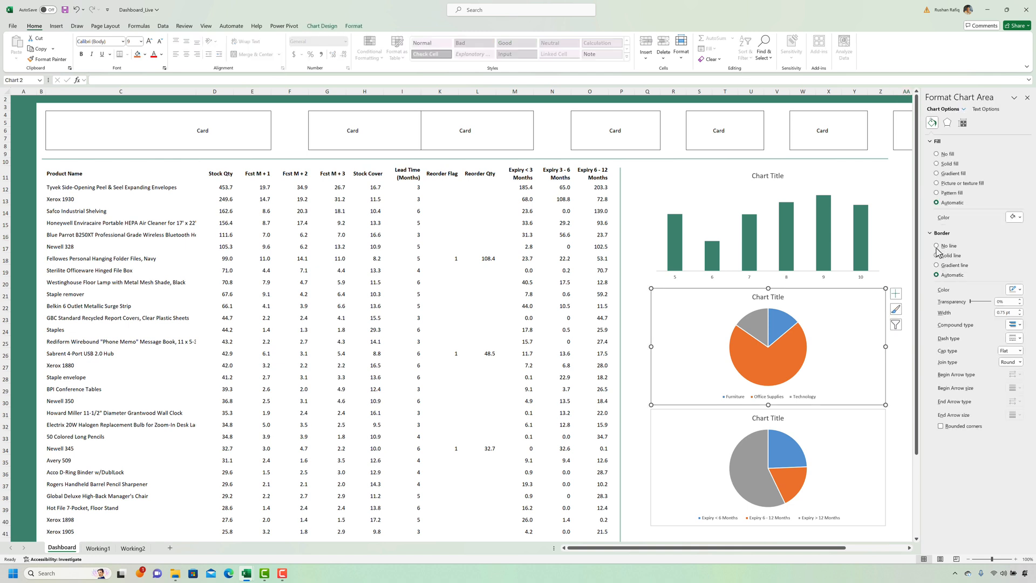
click(936, 246)
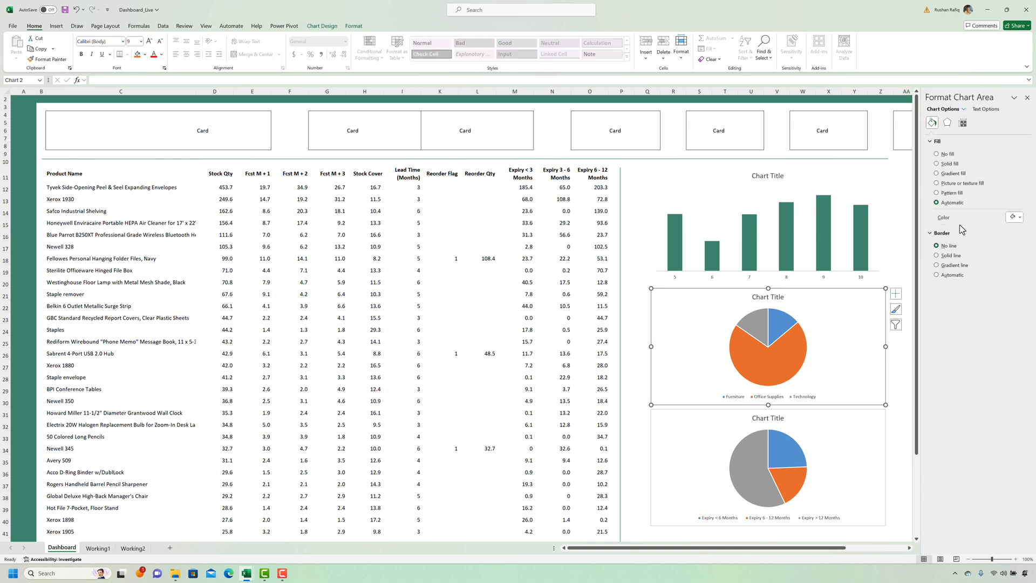
Fill the Office Supplies slice of the product-category pie chart with the recent dark green
click(774, 326)
click(774, 326)
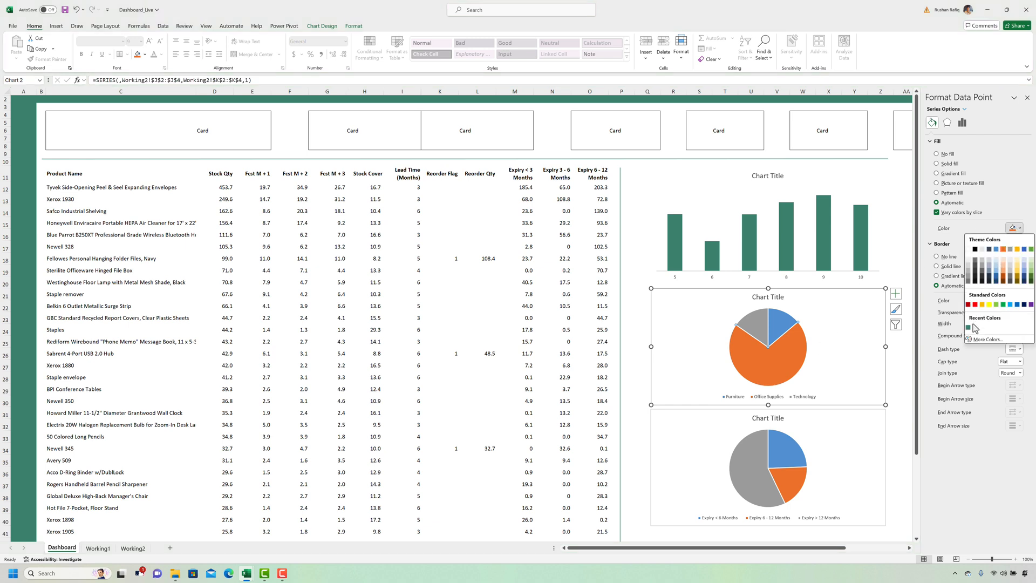
click(967, 327)
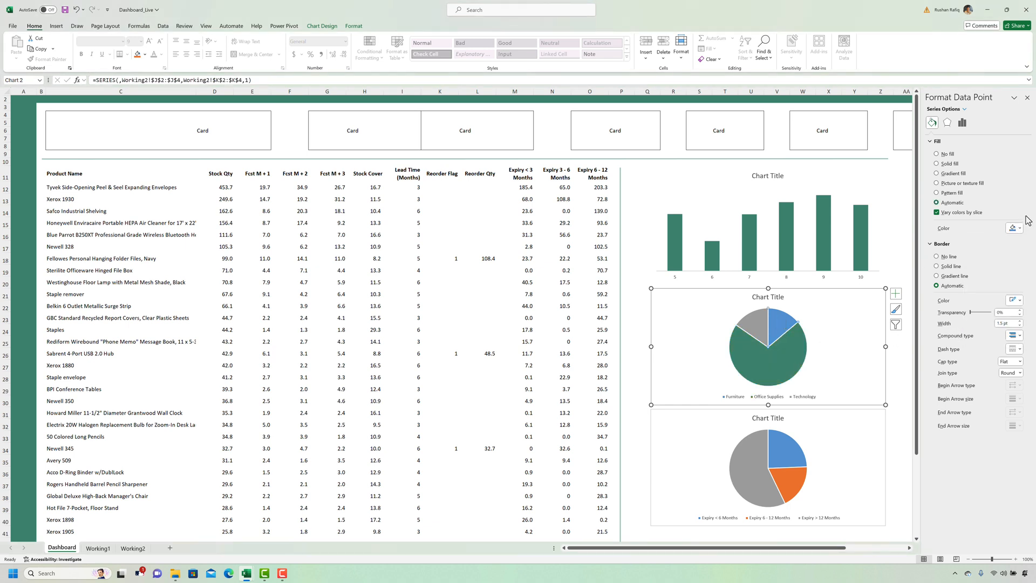
Fill the Furniture slice with the same dark green and set its transparency to about 26%
click(1016, 229)
click(969, 329)
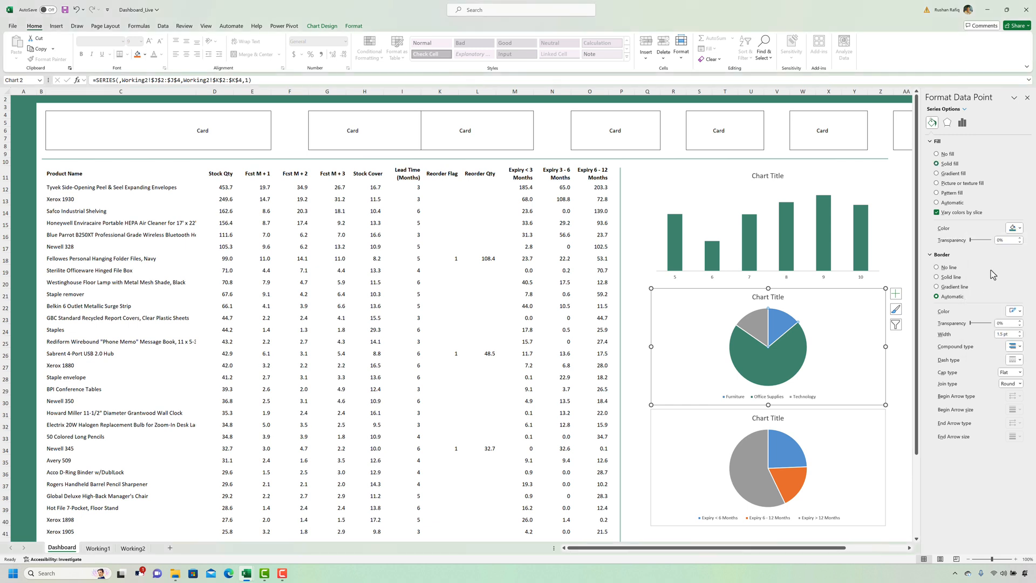
click(1019, 229)
click(979, 227)
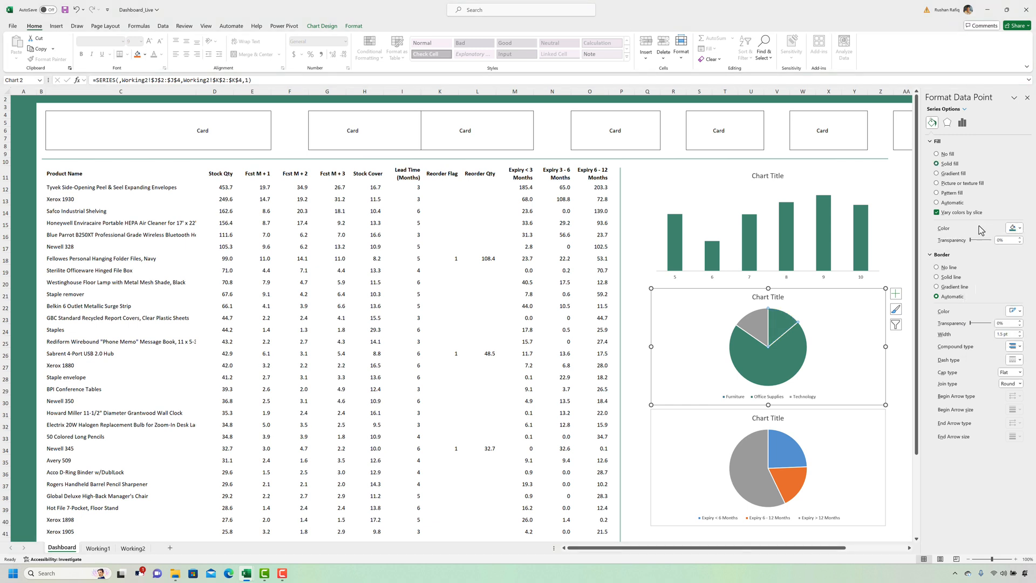
drag(975, 240, 977, 241)
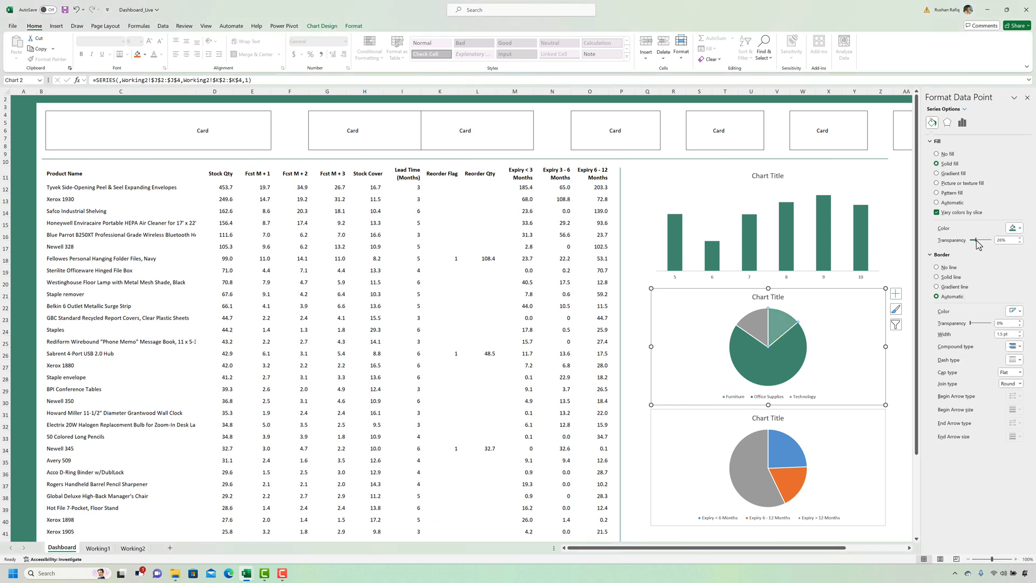
Fill the Technology slice of the product-category pie chart with the recent dark green and set its transparency to about 65%
click(765, 338)
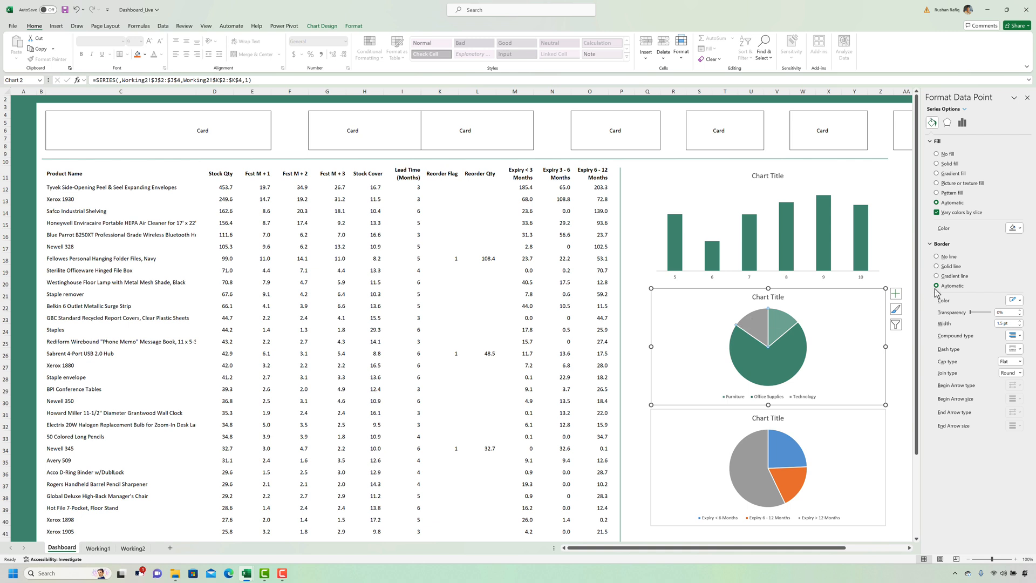
click(1014, 228)
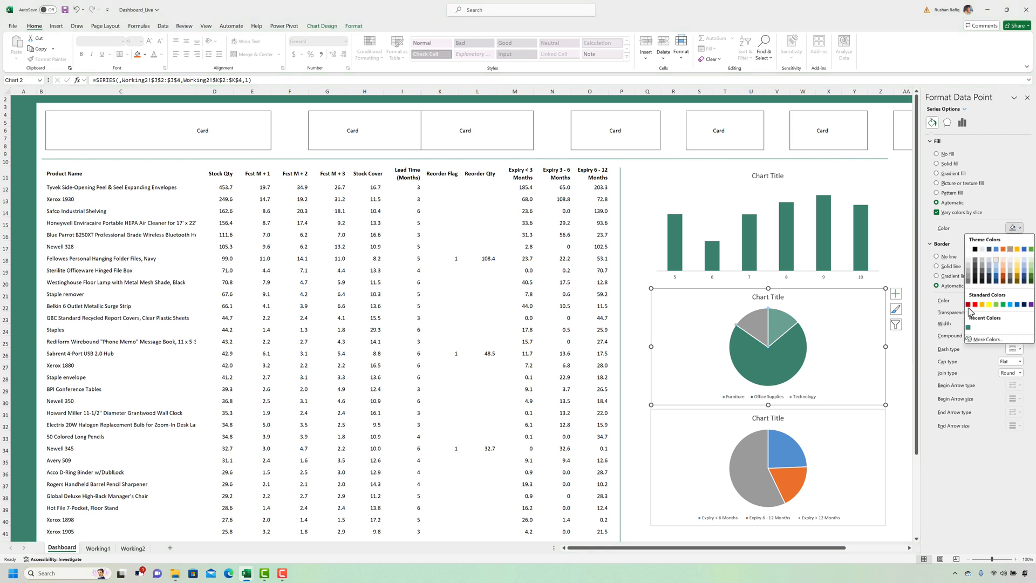
click(968, 327)
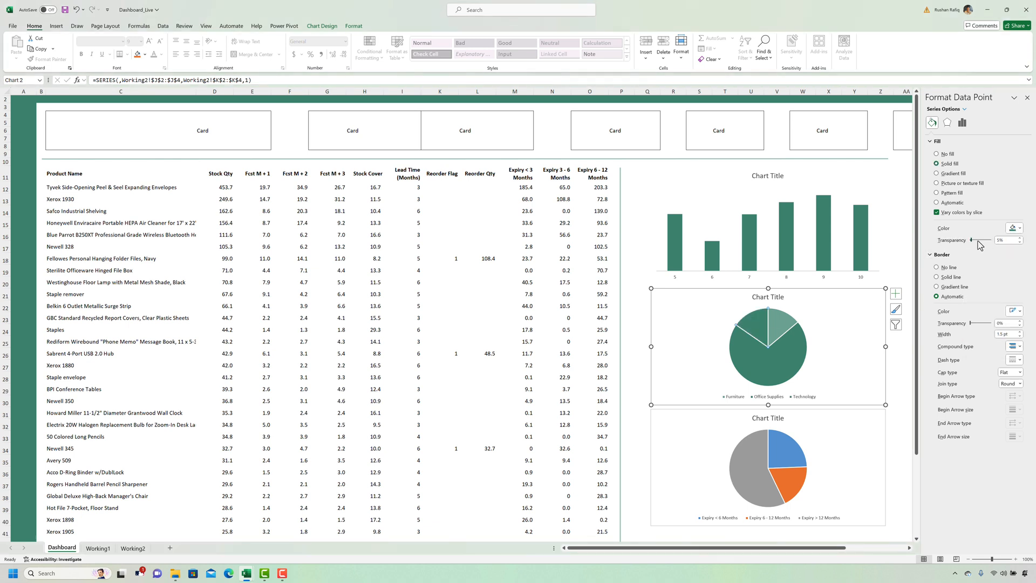
drag(977, 241, 984, 245)
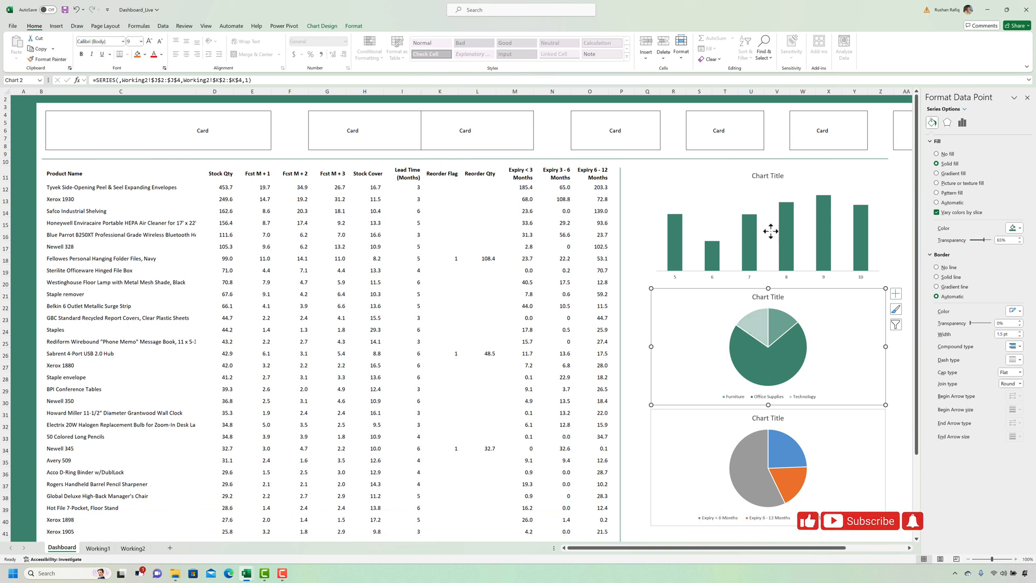
Add data labels to the slices of the product-category pie chart
click(824, 334)
right_click(783, 351)
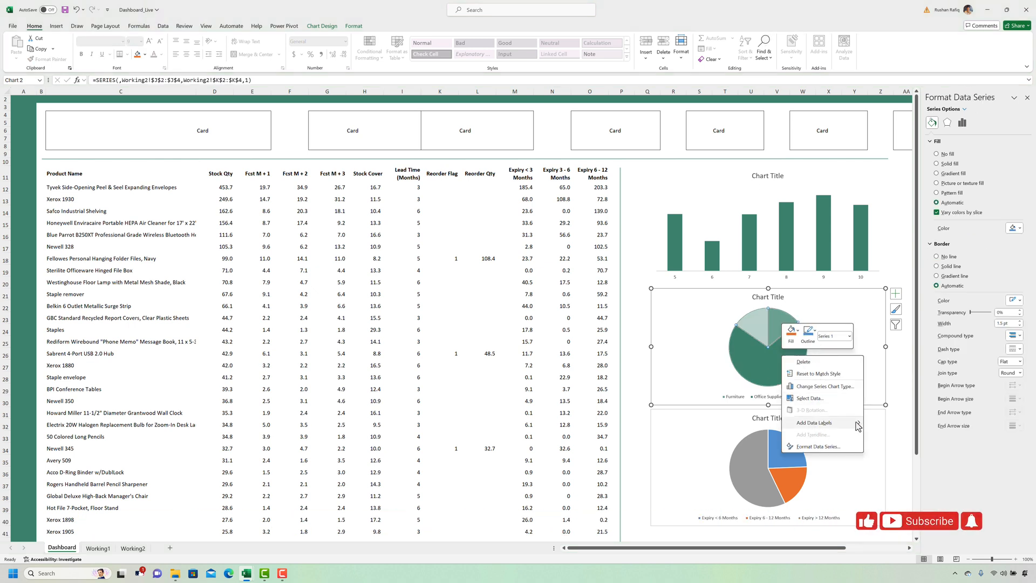
click(874, 336)
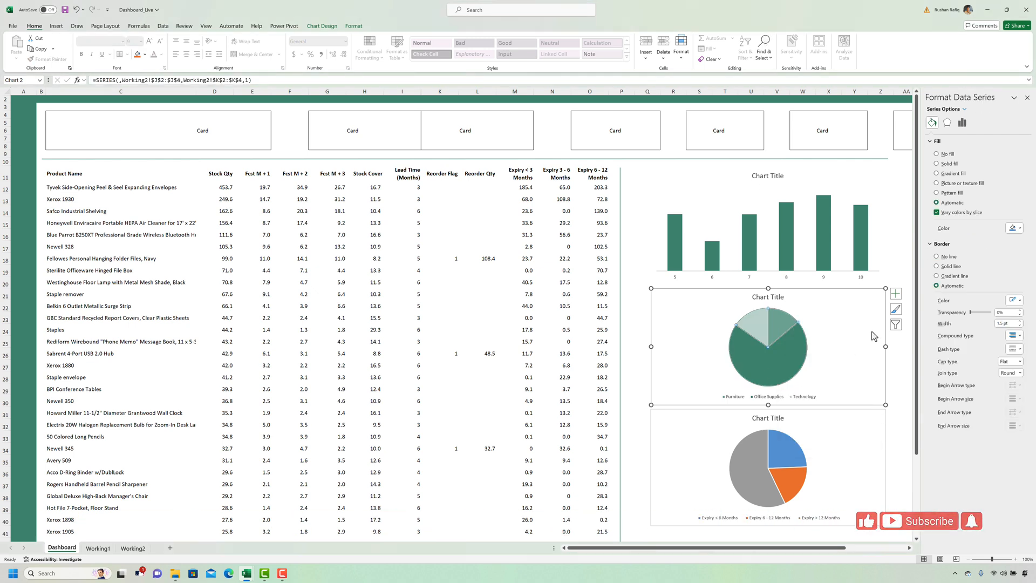
click(641, 296)
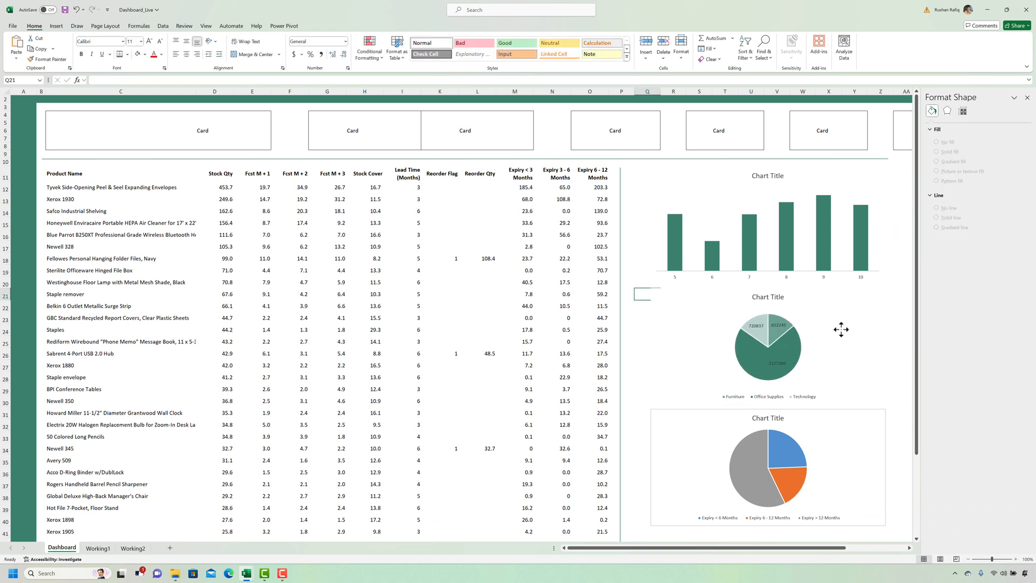
click(793, 334)
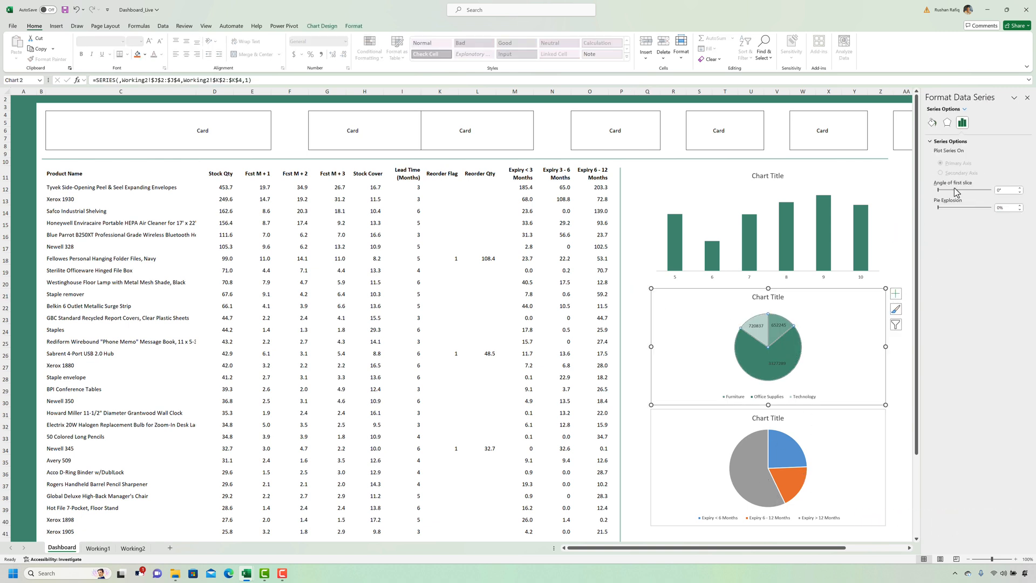
click(932, 122)
click(1020, 228)
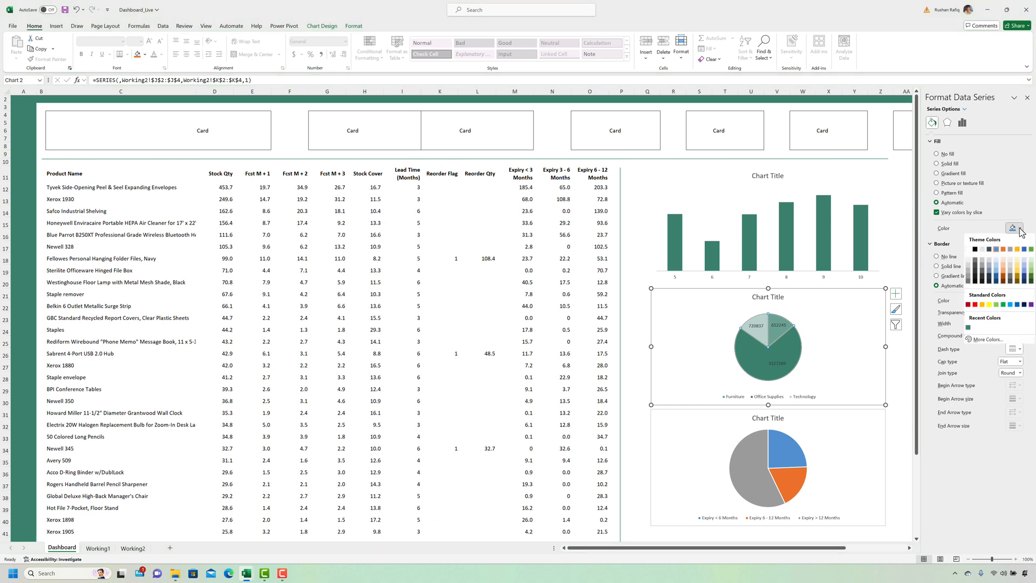
click(903, 363)
Set the borders of the expiry pie chart's chart area and slices to No line
click(840, 448)
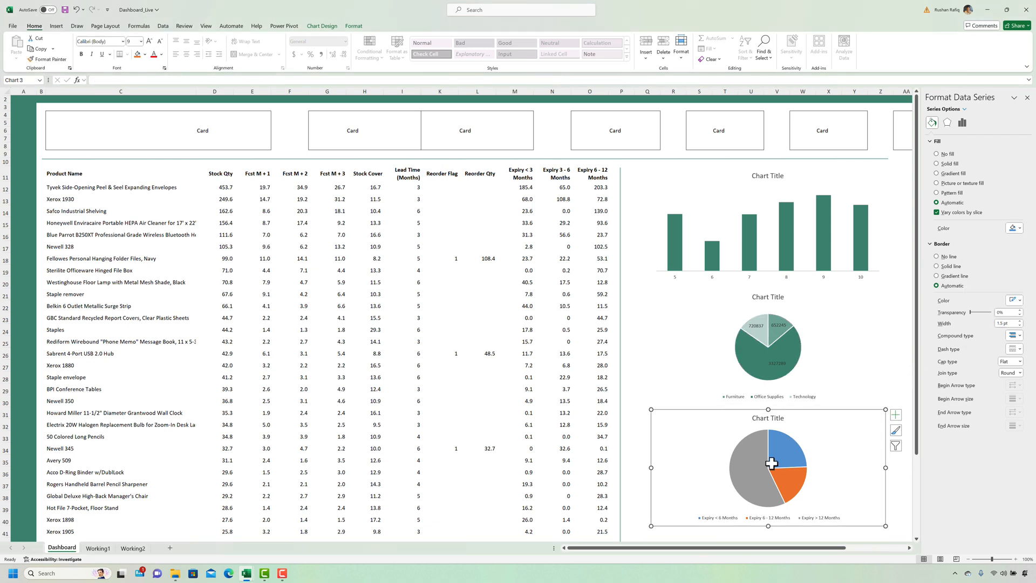
click(750, 480)
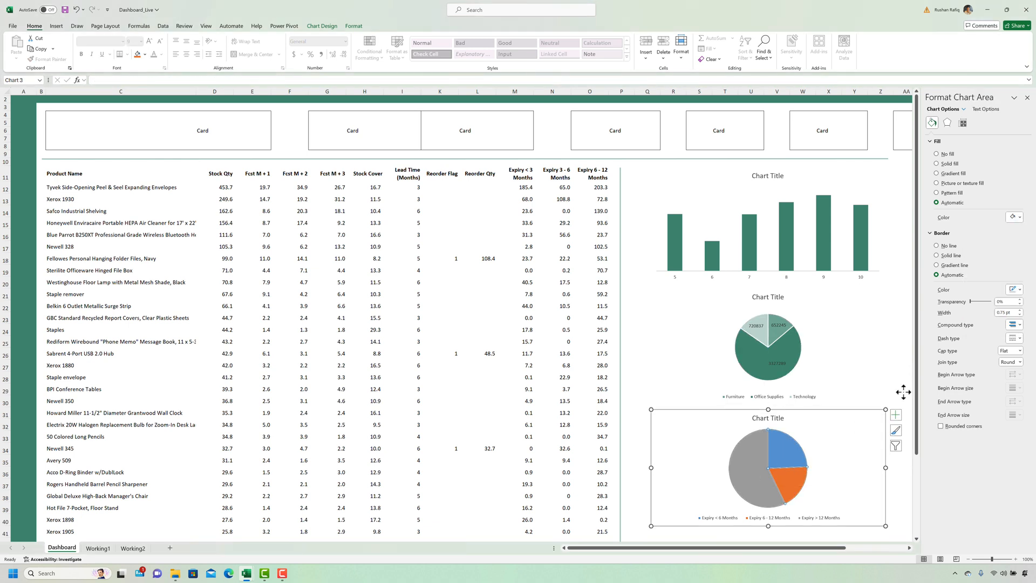
click(947, 257)
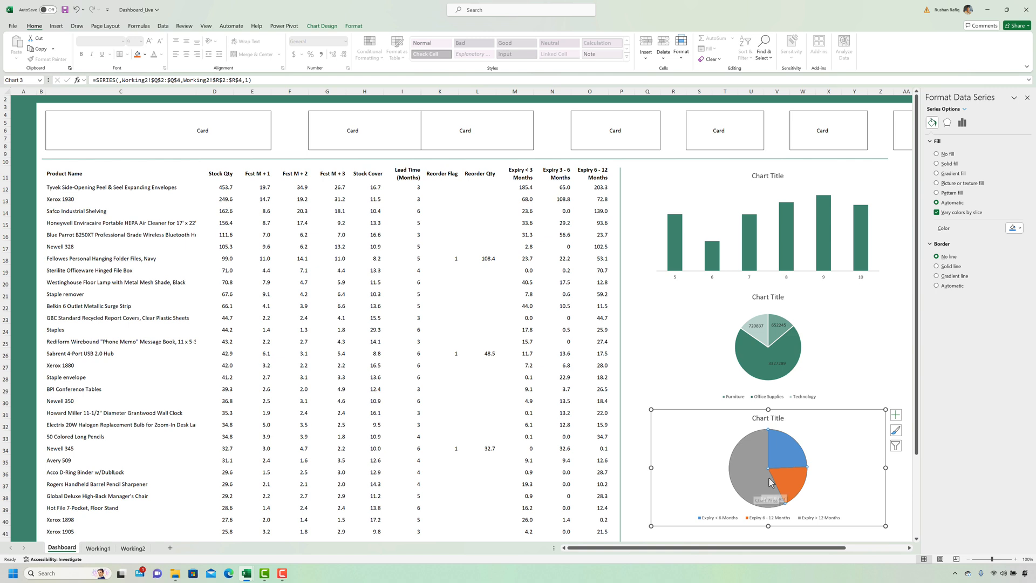
Fill the expiry pie's > 12 Months and < 6 Months slices with the recent dark green, setting the < 6 Months slice to 25% transparency
click(1014, 228)
click(970, 329)
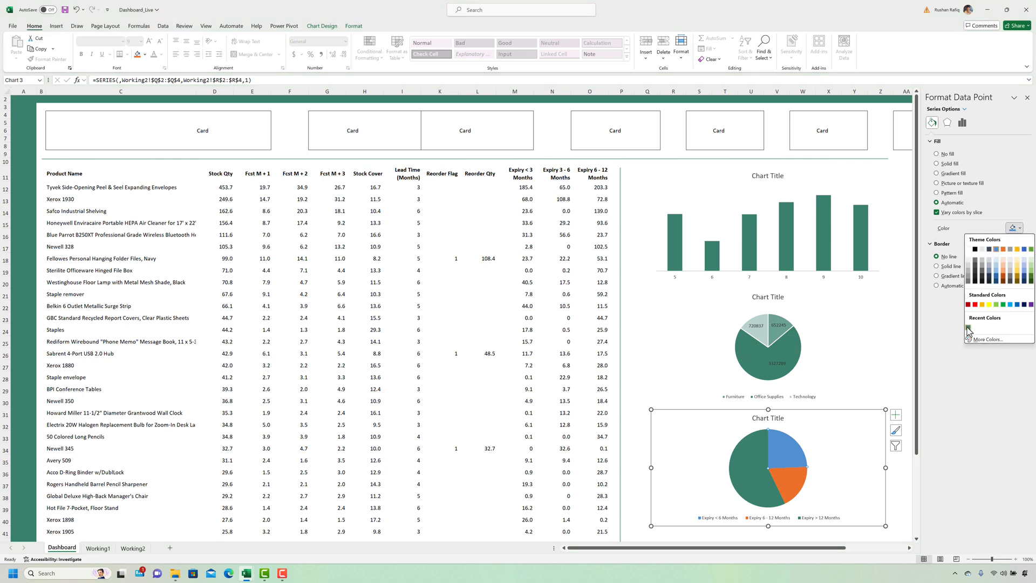
click(969, 328)
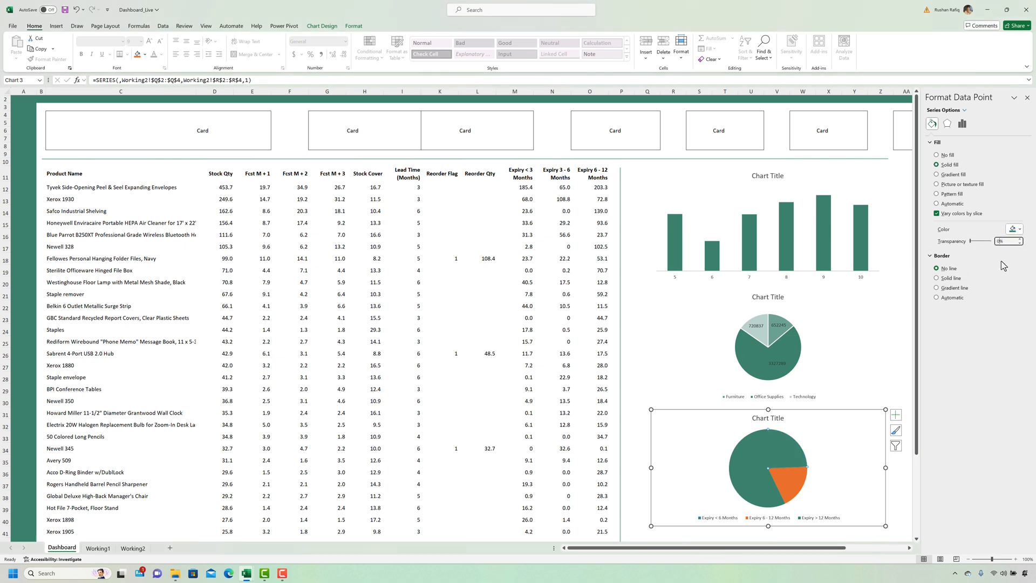
key(Return)
Fill the Expiry 6 - 12 Months slice with the same dark green and set its transparency to 50%
click(794, 475)
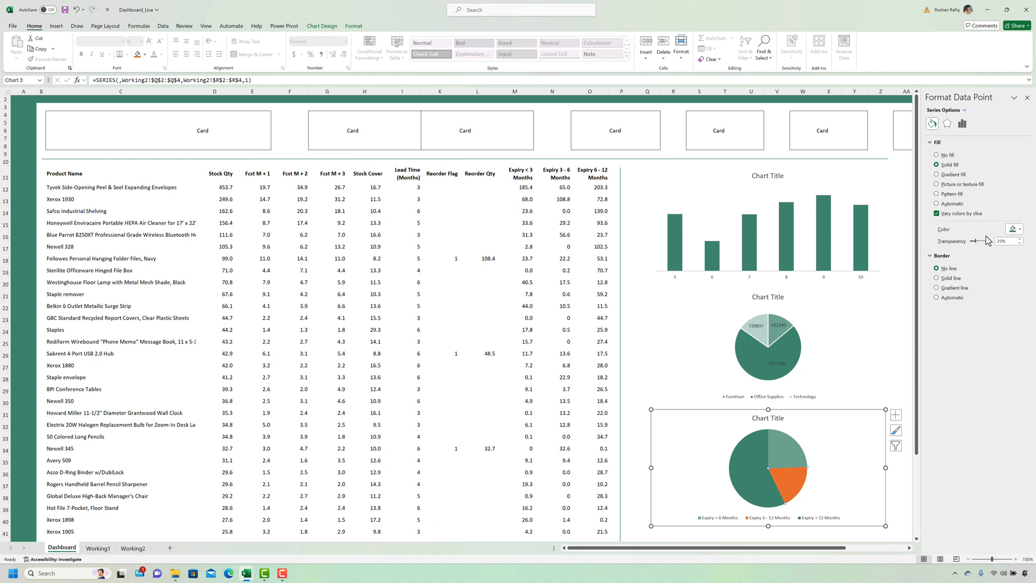
click(1015, 229)
click(968, 328)
text(50)
key(Return)
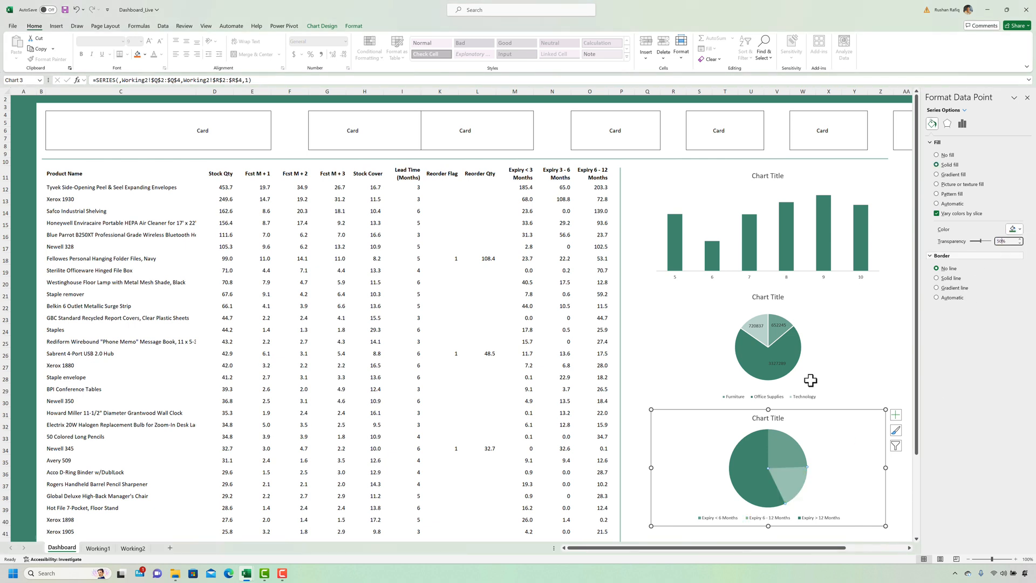
click(643, 355)
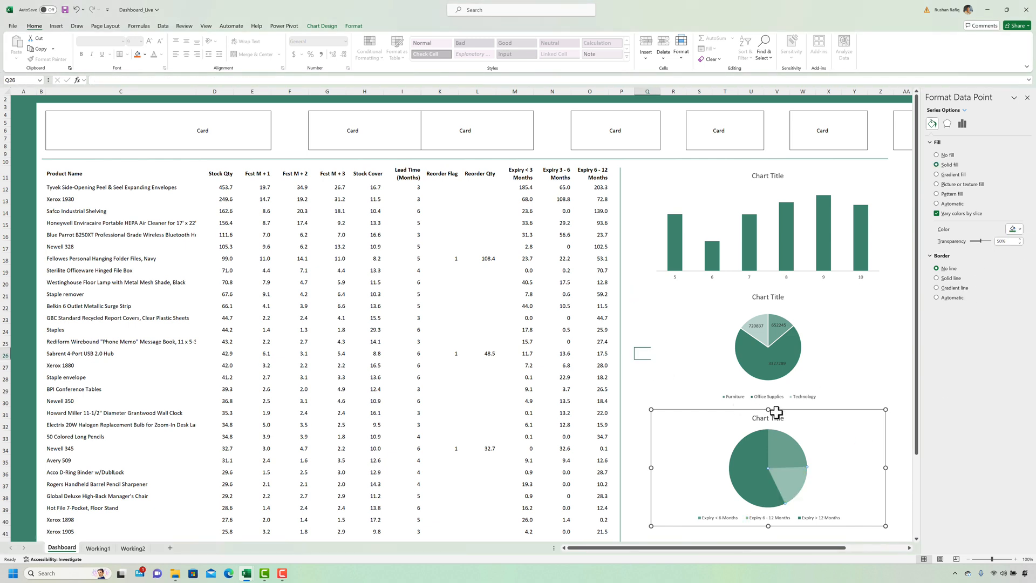
Add data labels to the slices of the expiry pie chart
click(685, 430)
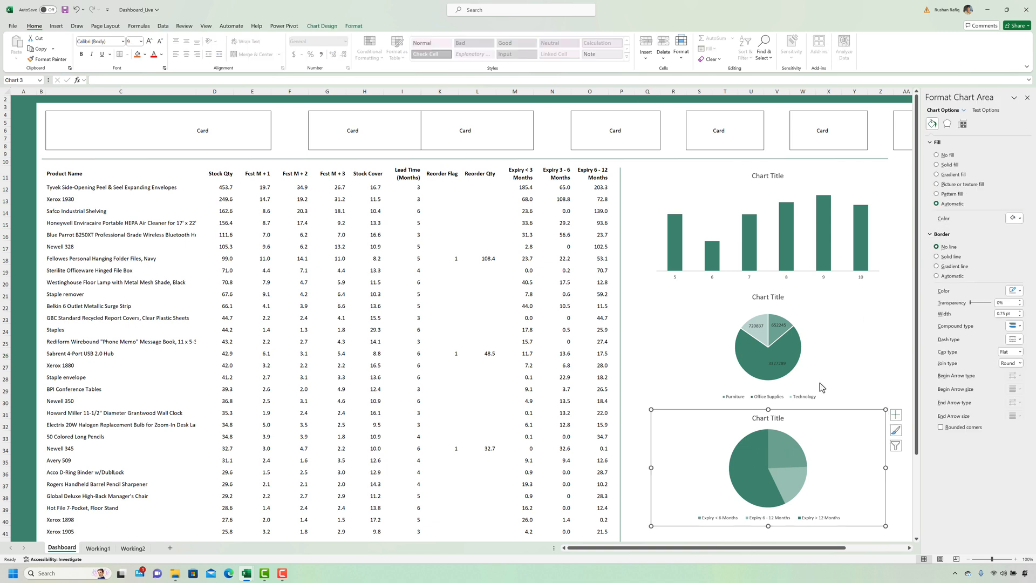
right_click(765, 455)
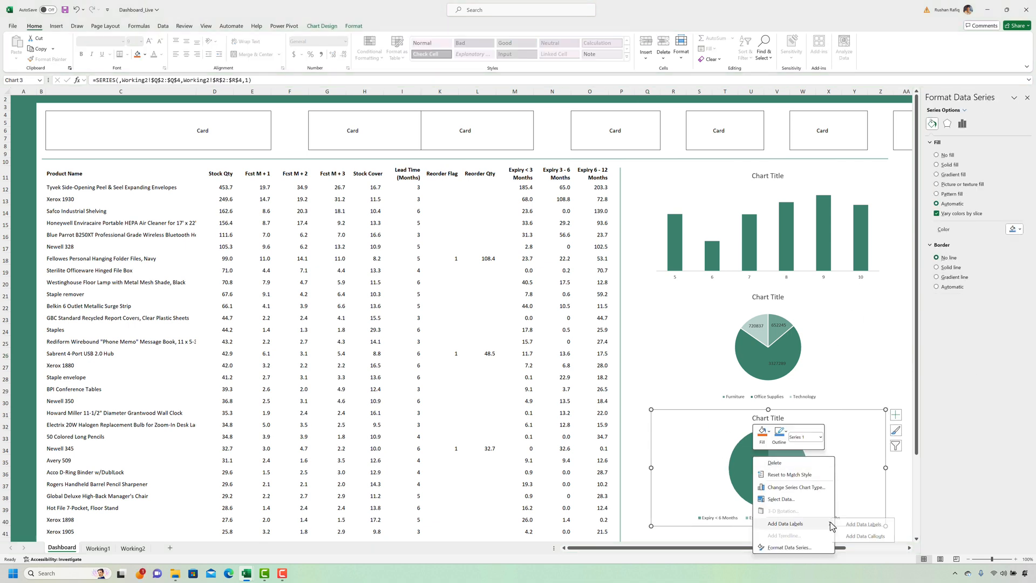
click(784, 524)
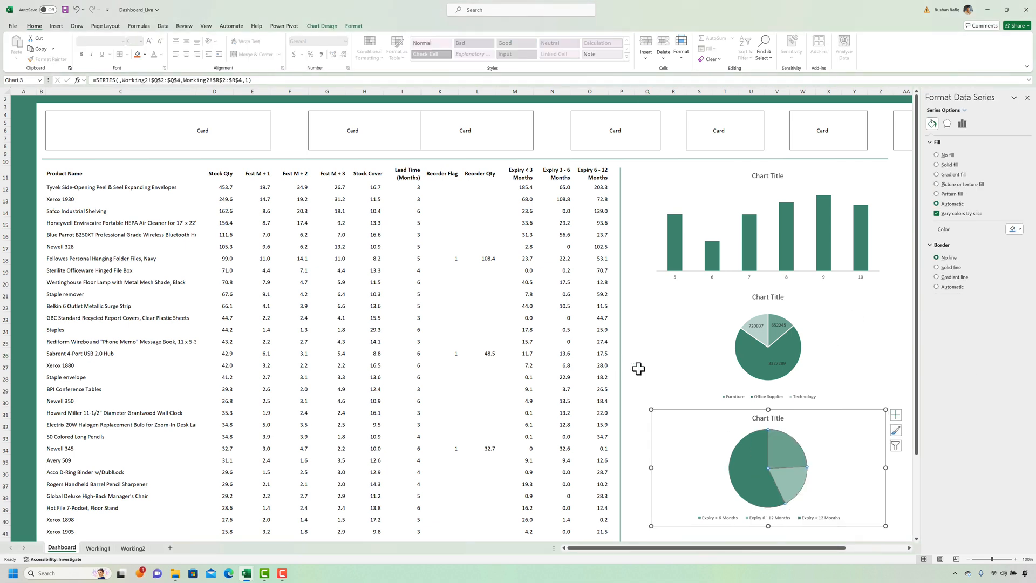
click(902, 342)
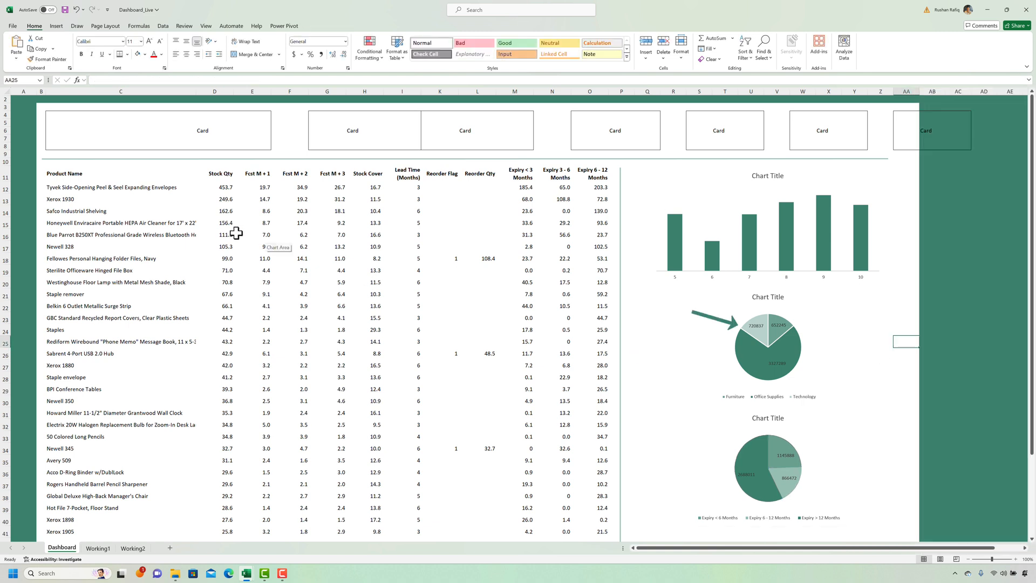
Copy stock quantity cell D16 in the Dashboard sheet and paste only its formats onto E2:E7 in the Working2 sheet
click(233, 234)
key(ctrl+c)
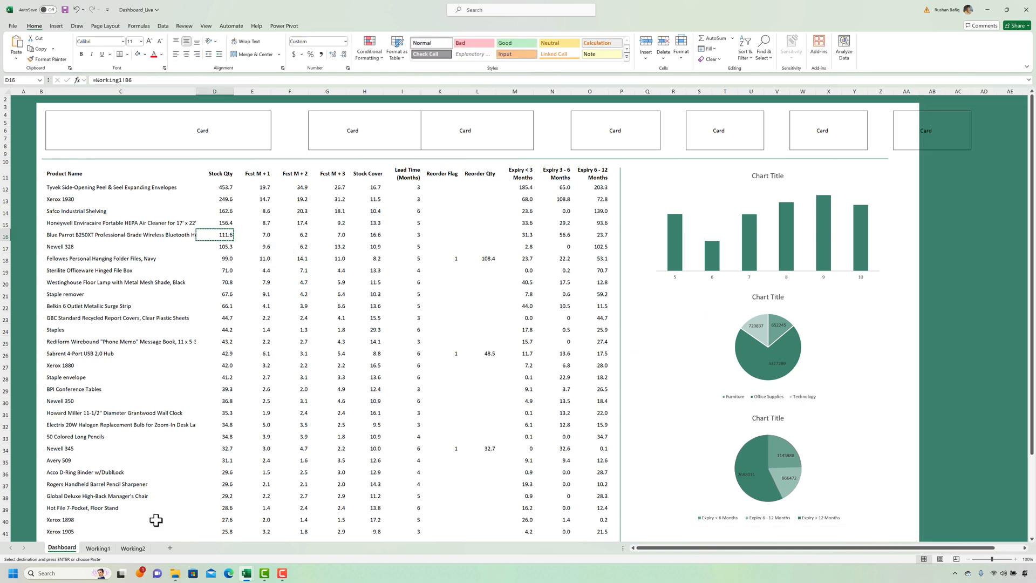
click(132, 548)
click(215, 108)
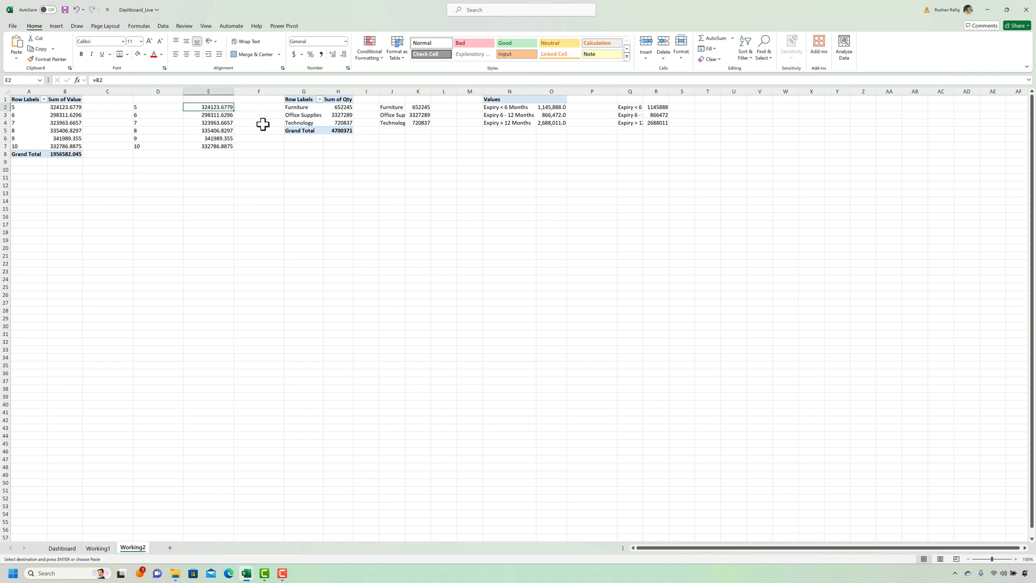
key(shift+Down)
key(shift+Down)
key(shift+Down)
key(shift+Down)
key(shift+Down)
key(ctrl+alt+v)
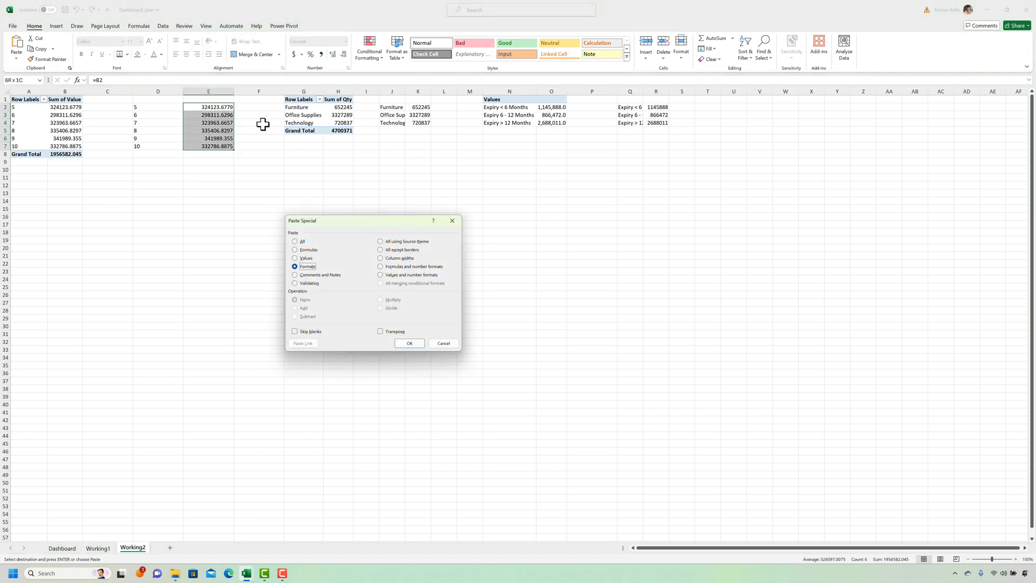
key(t)
key(Return)
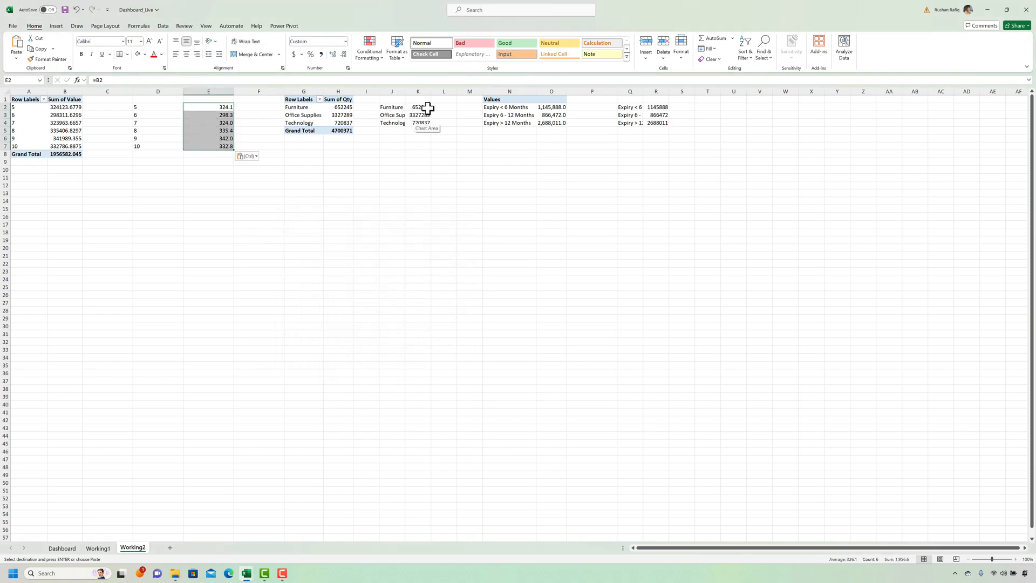
Repeat the format paste on the pie chart source values in K2:K4 and R2:R4
click(426, 109)
key(ctrl+shift+Down)
key(F4)
drag(662, 109, 663, 124)
key(F4)
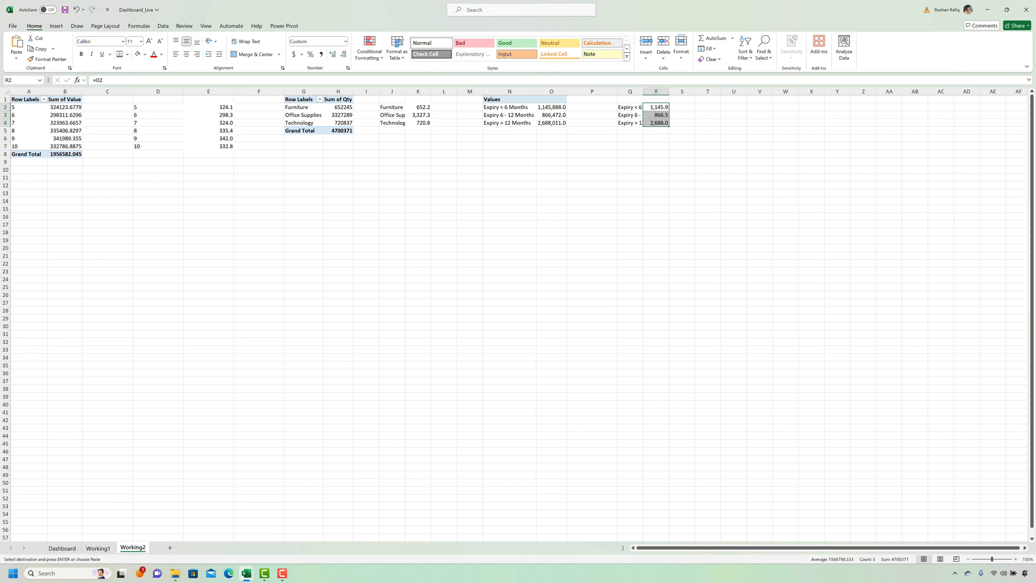
Return to the Dashboard sheet and add data labels to the column chart's series
click(69, 548)
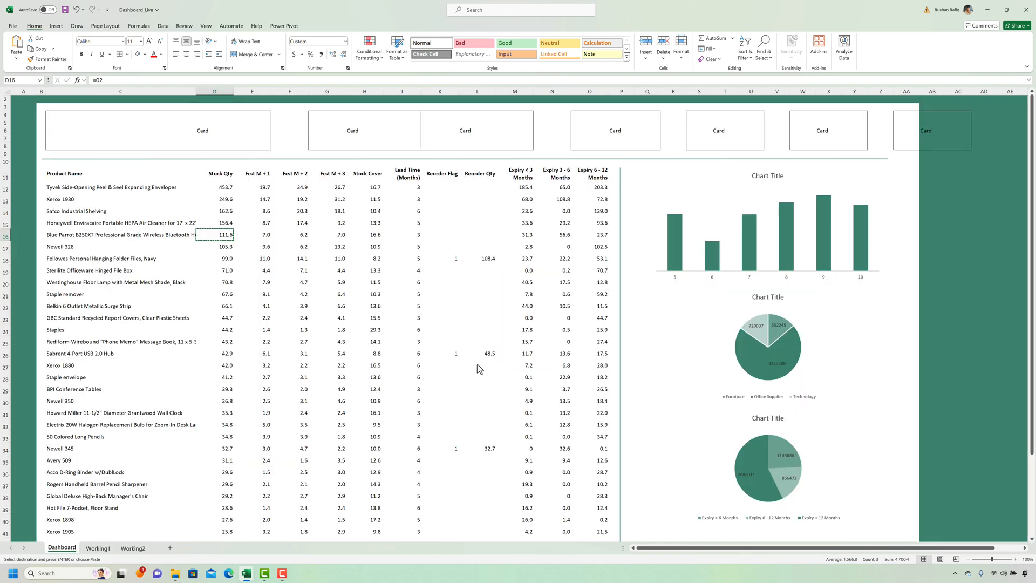
click(743, 236)
right_click(744, 235)
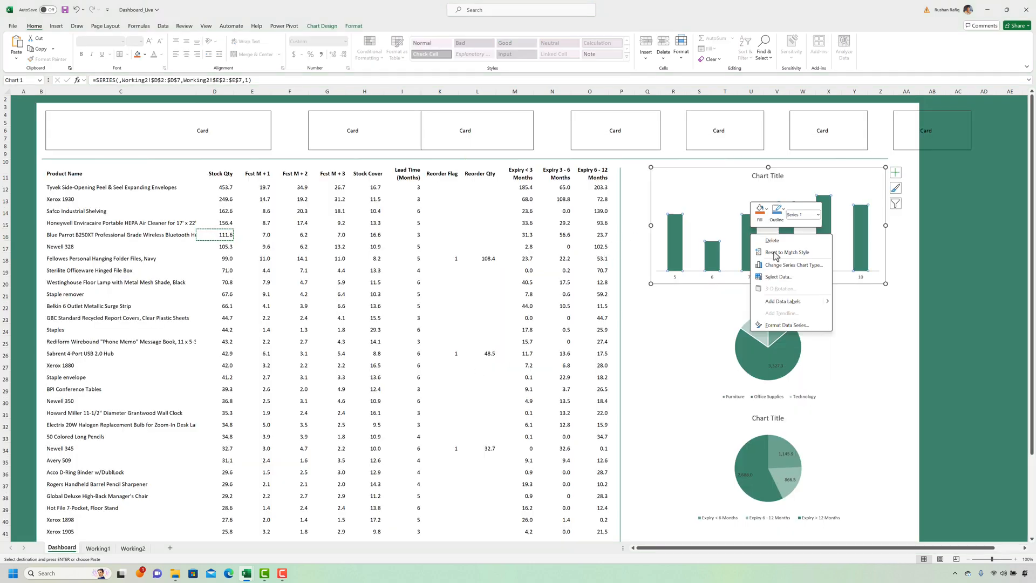
mouse_move(809, 301)
click(856, 302)
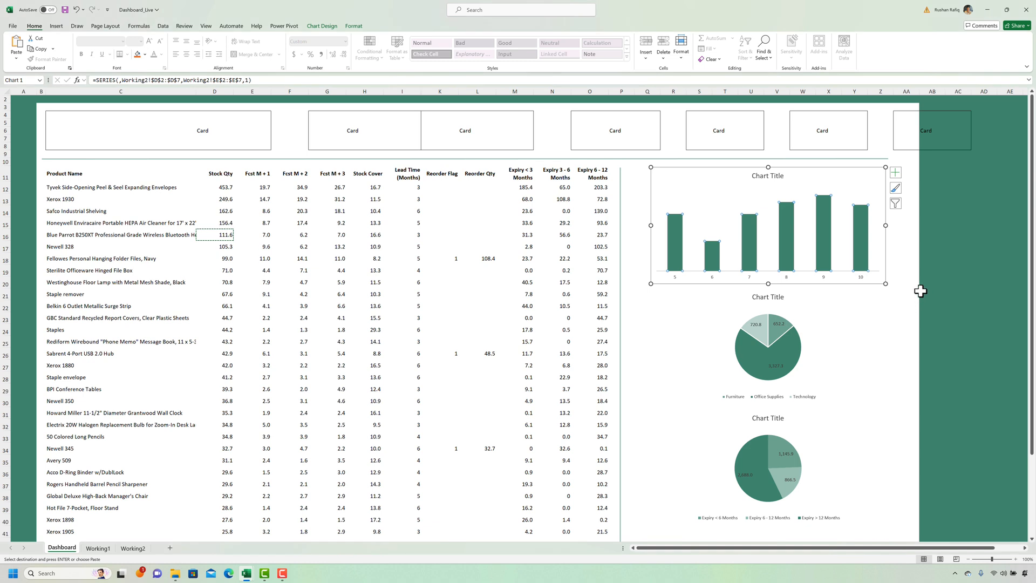
Change the font color of the column chart's data labels to white
click(749, 243)
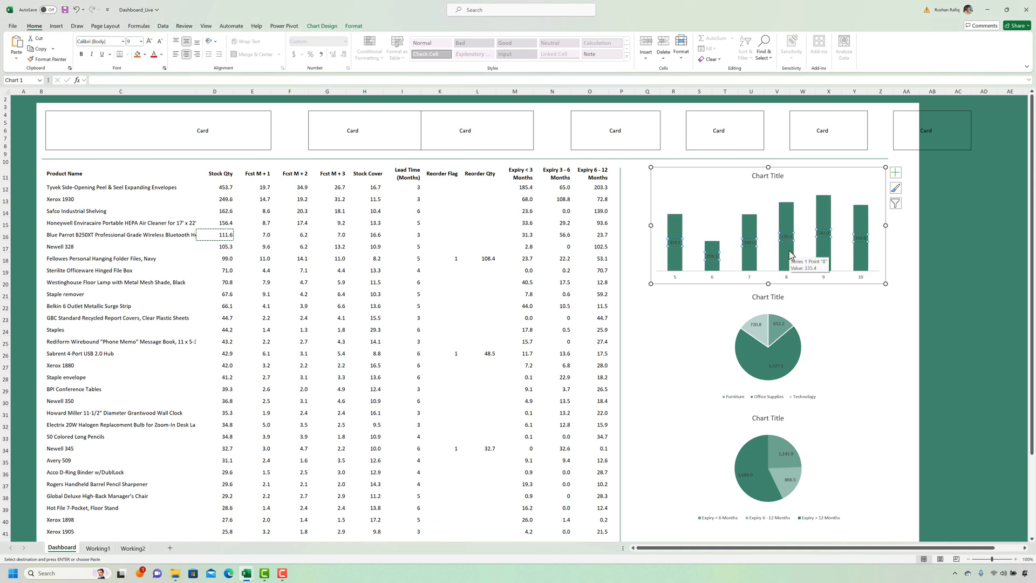
key(ctrl+1)
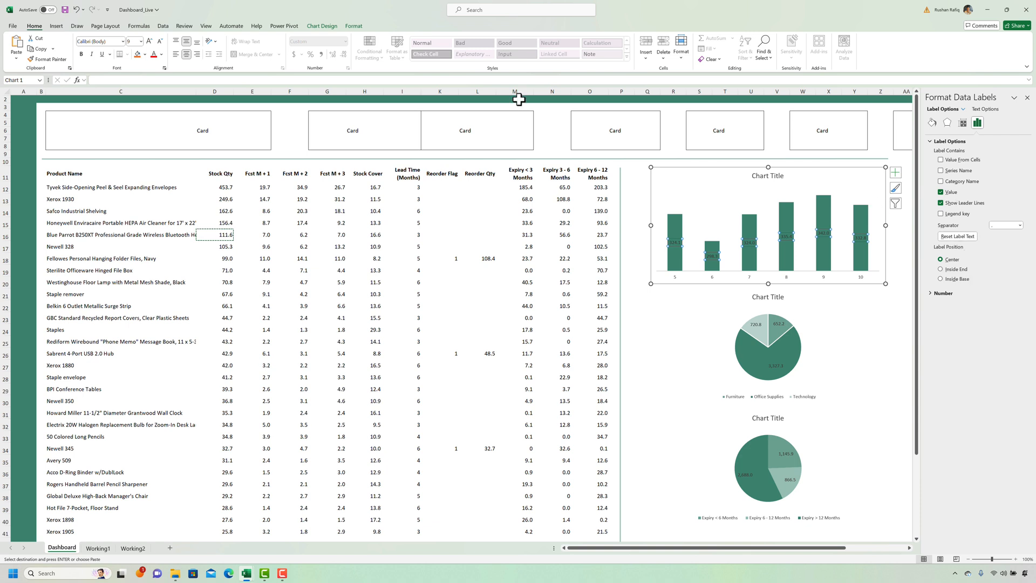
click(162, 54)
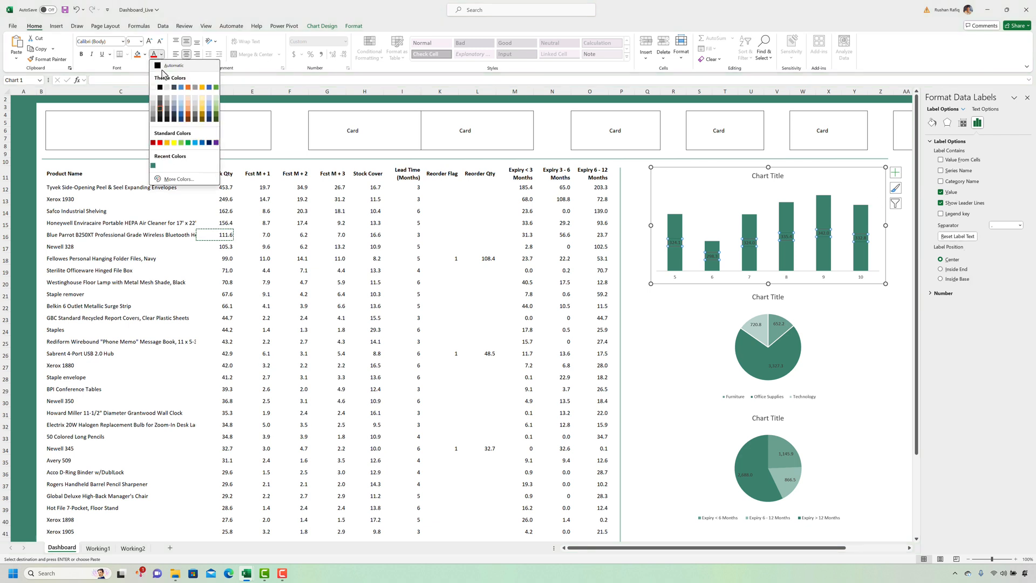
click(157, 80)
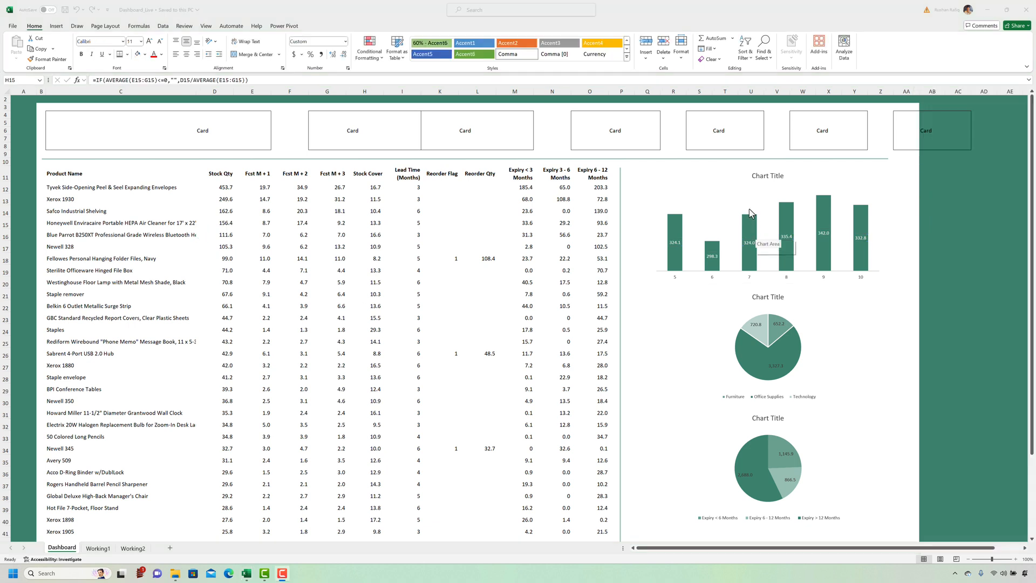
Replace the column chart's title with "Forecast by Month"
click(765, 177)
triple_click(785, 179)
text(Forecast b)
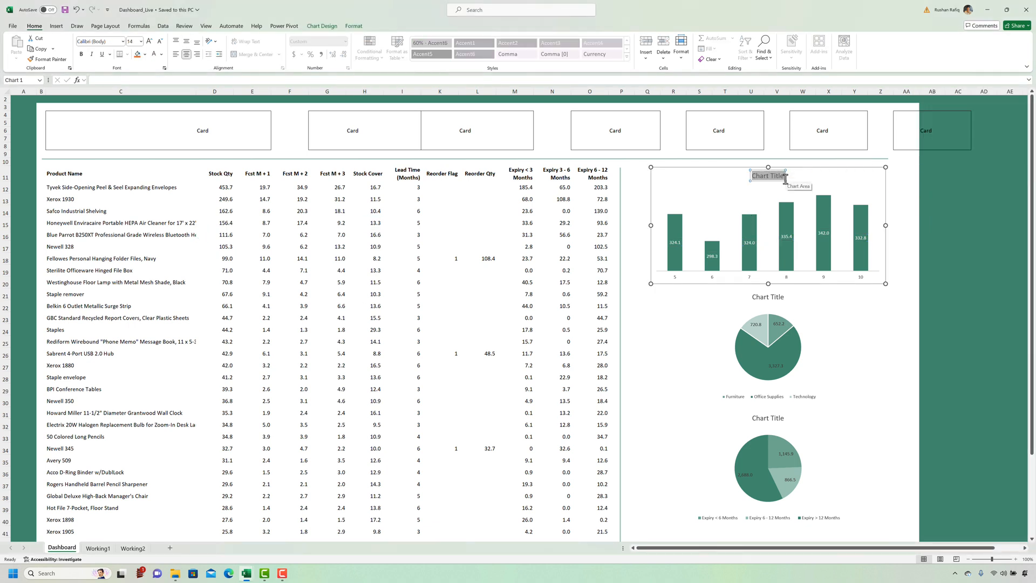
text(y Month)
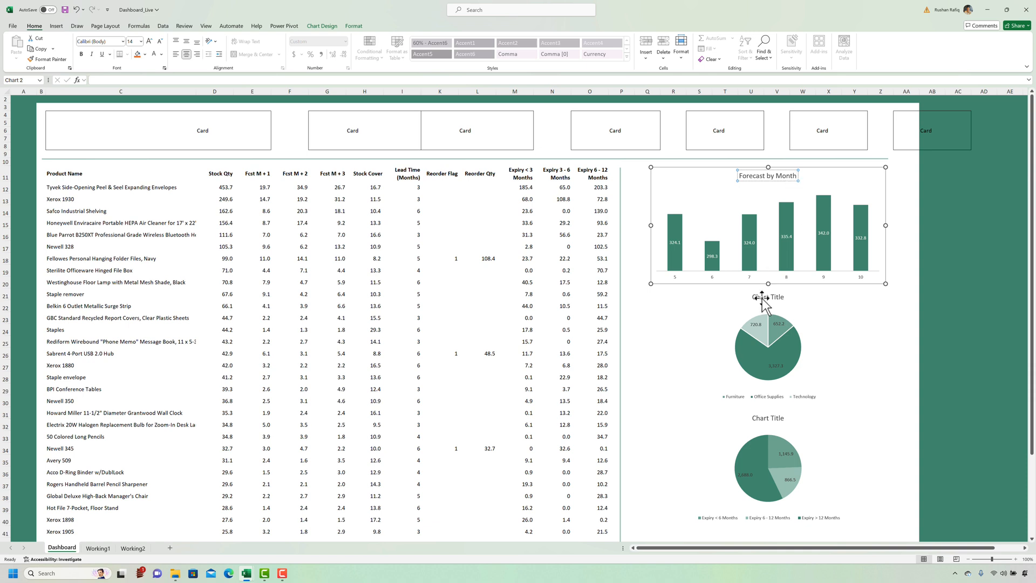
Replace the title of the category pie chart with "Stock Qty by Category"
click(763, 297)
key(ctrl+a)
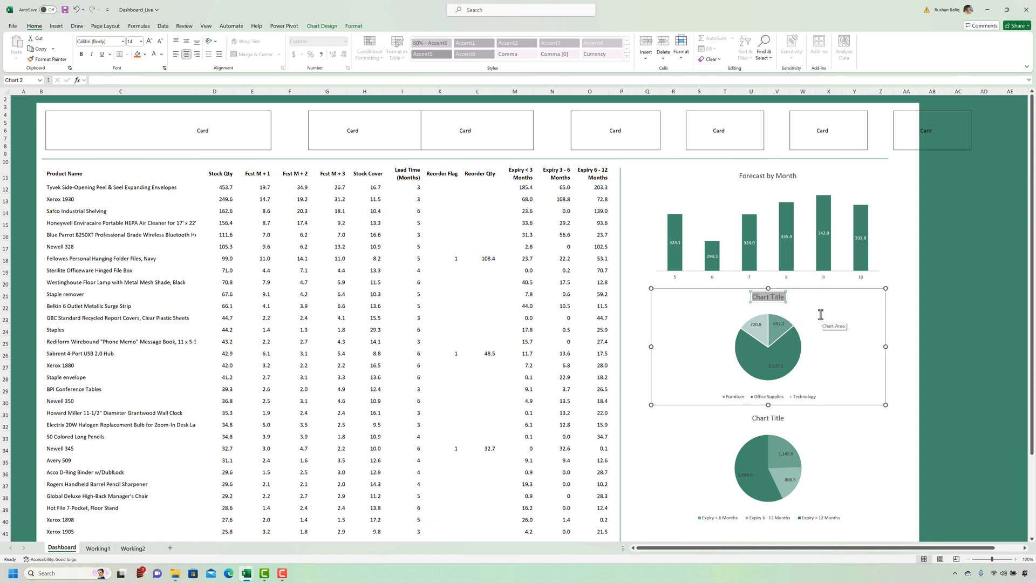
text(Stock Qty by Category)
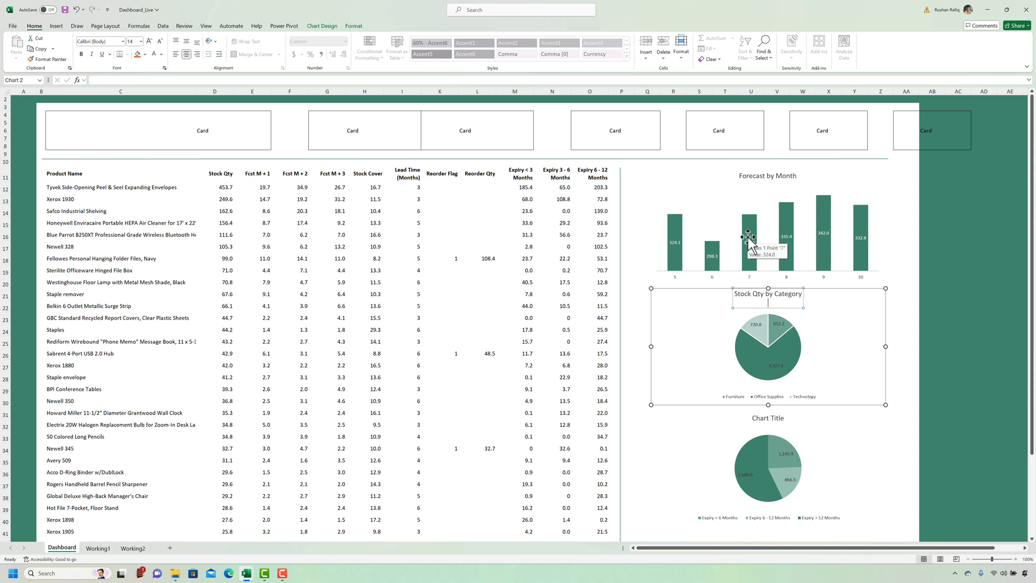
Replace the title of the expiry pie chart with "Stock by Expiry Bucket"
click(771, 418)
key(ctrl+a)
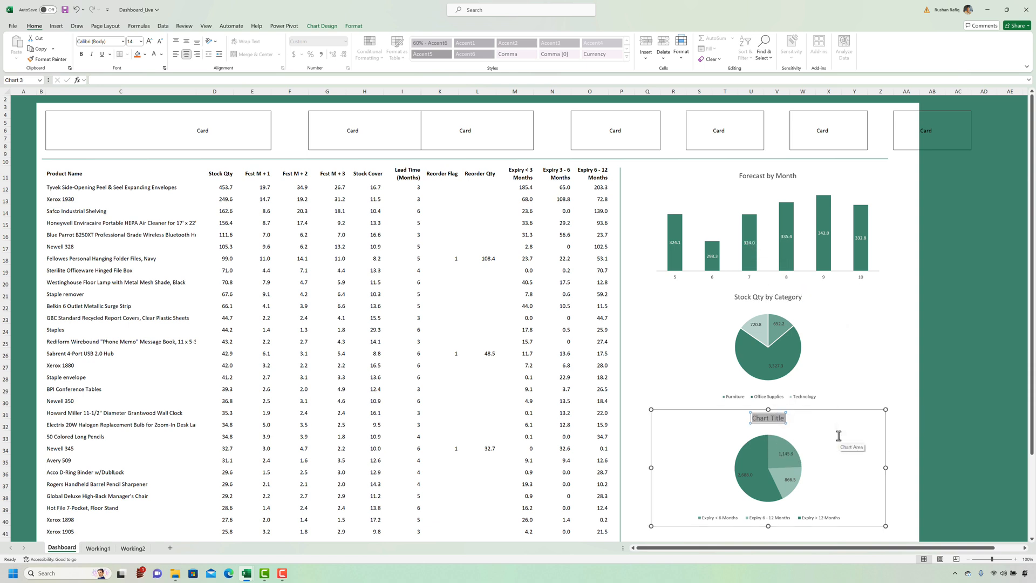
text(Stock by Expiry Bucket)
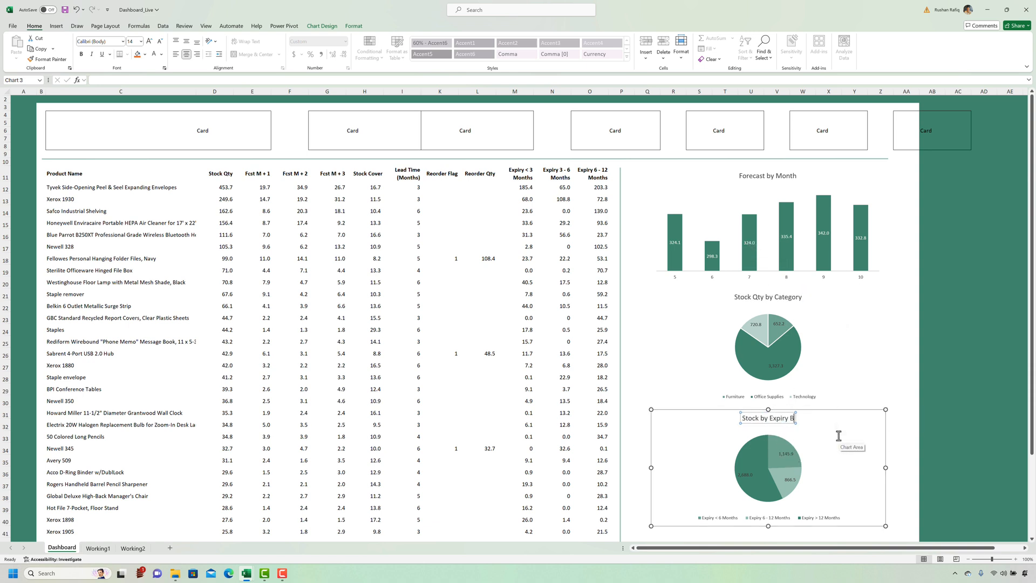
click(925, 355)
Remove all borders from the card placeholder cells in rows 4 to 8 above the product table
click(92, 113)
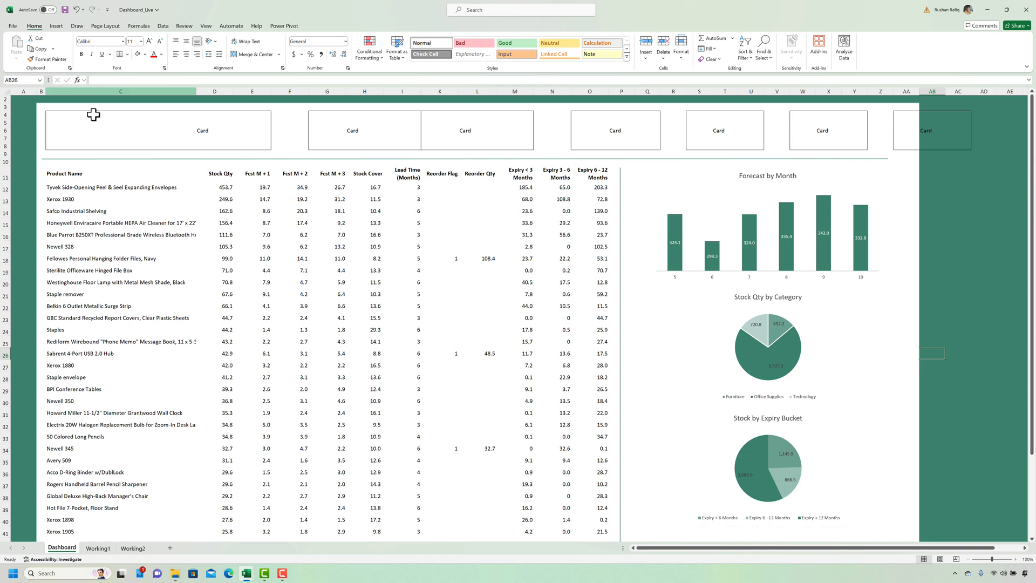
drag(112, 124, 955, 146)
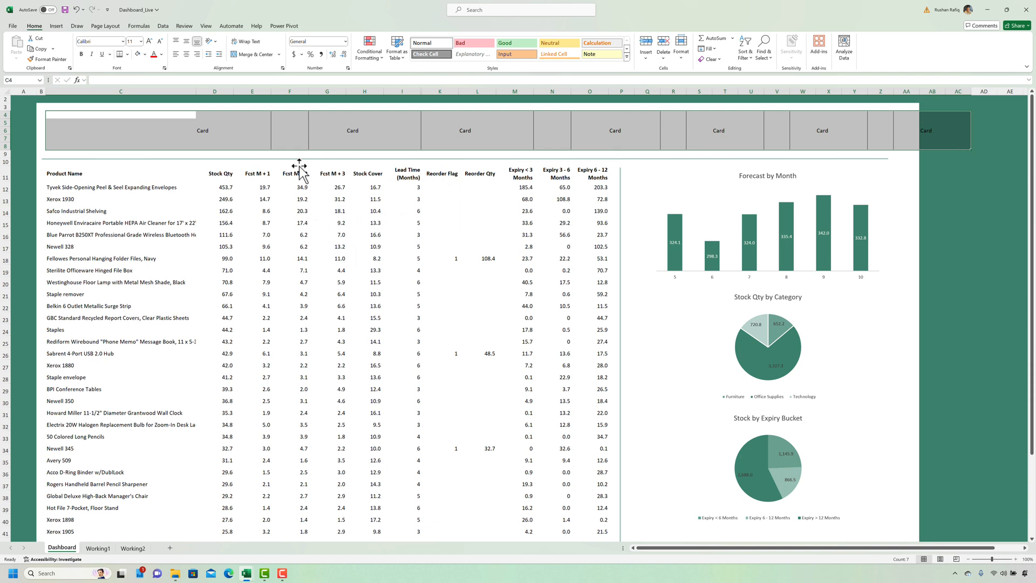
key(ctrl+1)
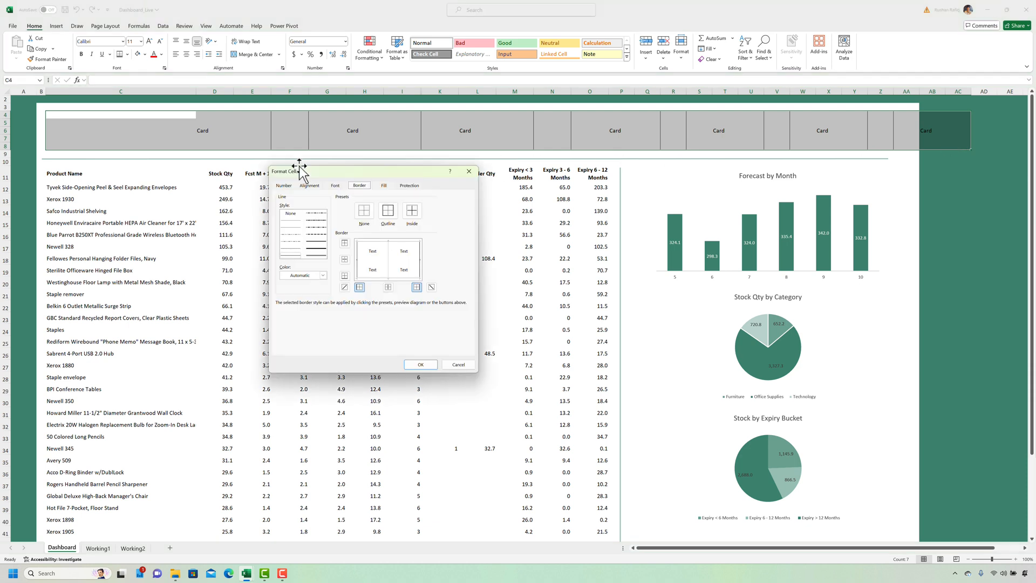
click(364, 210)
click(420, 364)
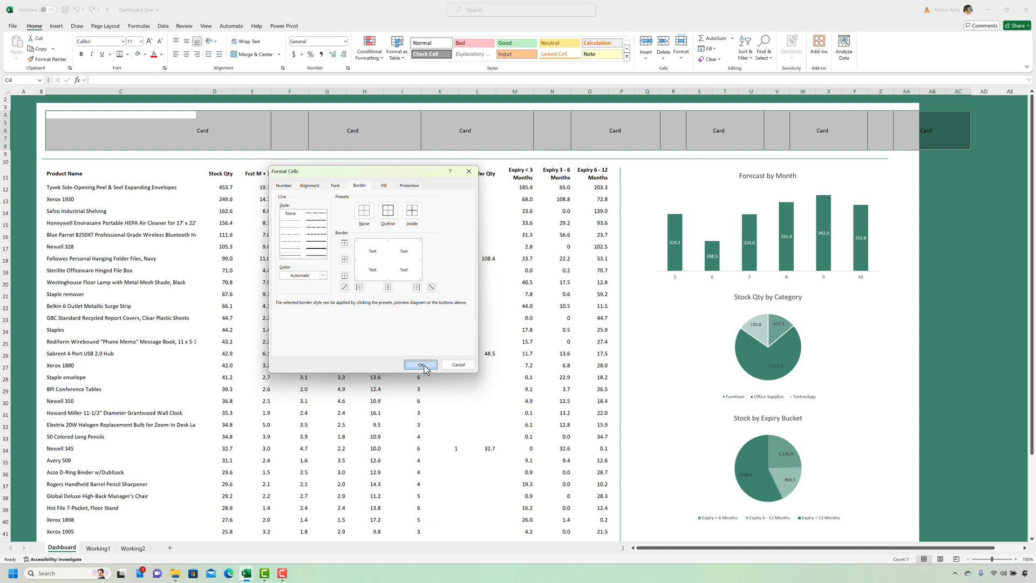
Delete the "Card" placeholder texts from row 6, columns C through AB
click(60, 122)
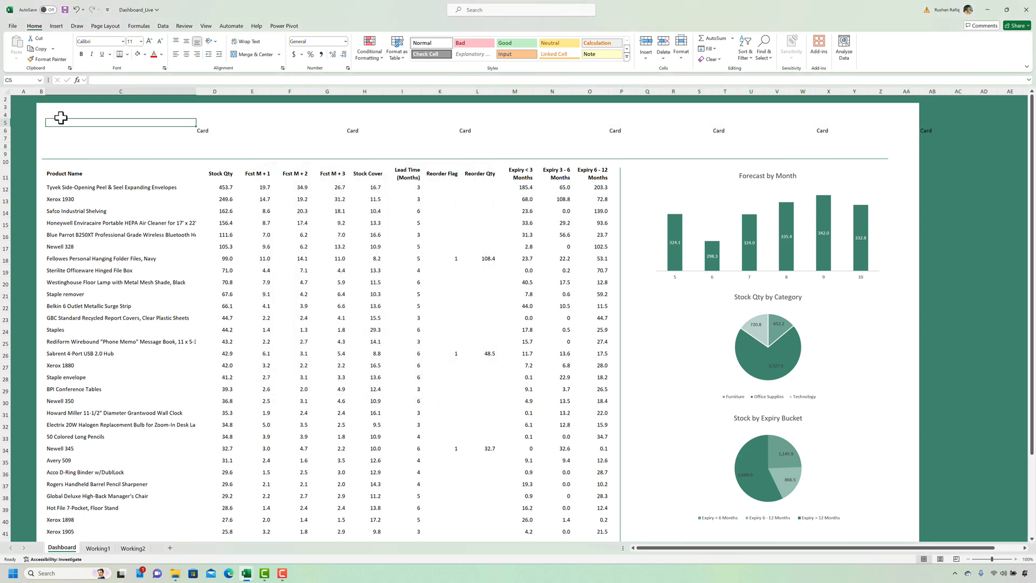
drag(64, 128, 925, 129)
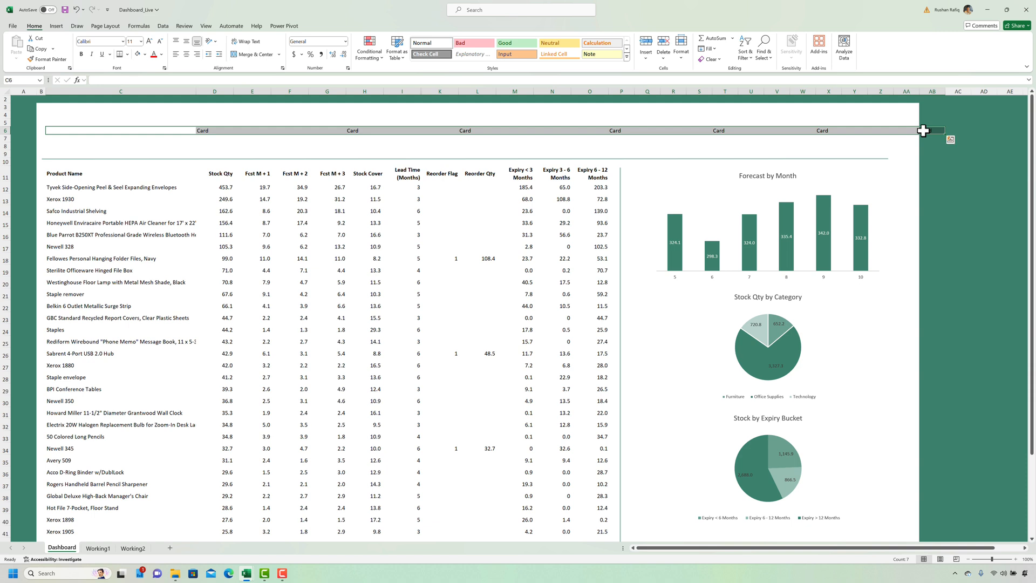
key(Delete)
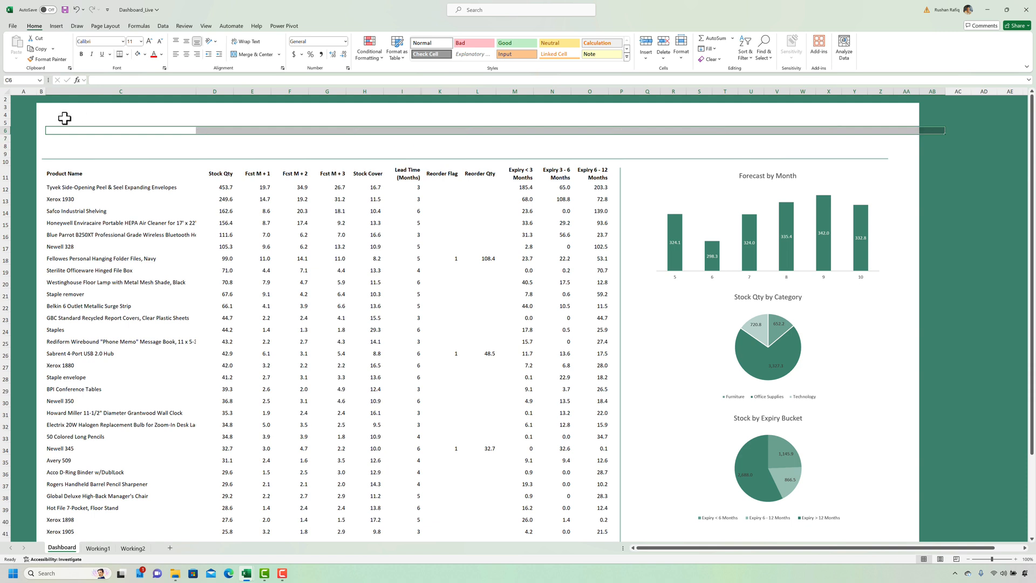
Draw a rounded rectangle about 1.04" high and 2.02" wide above the Product Name column, starting at cell C4
click(60, 119)
key(Down)
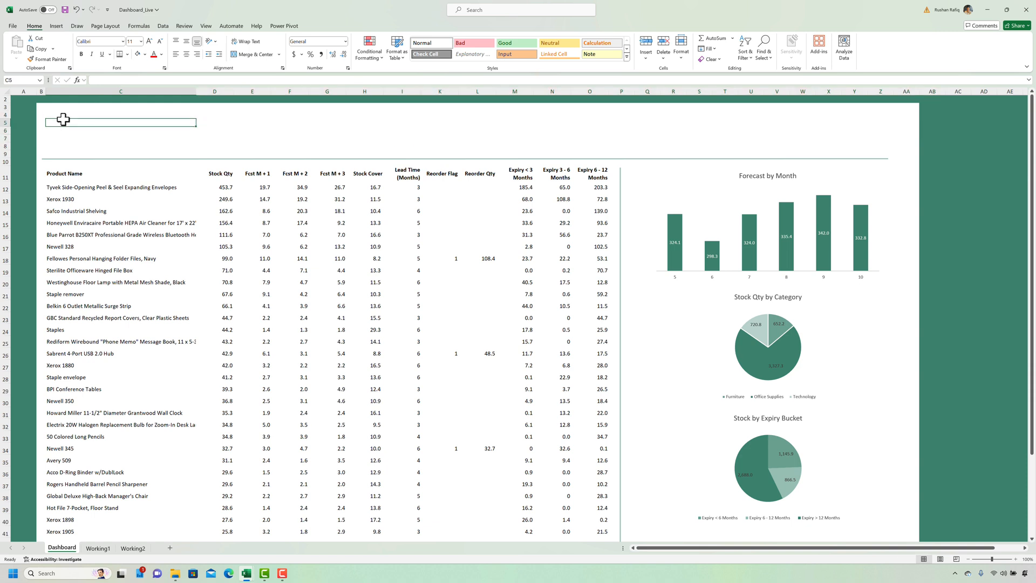
key(Up)
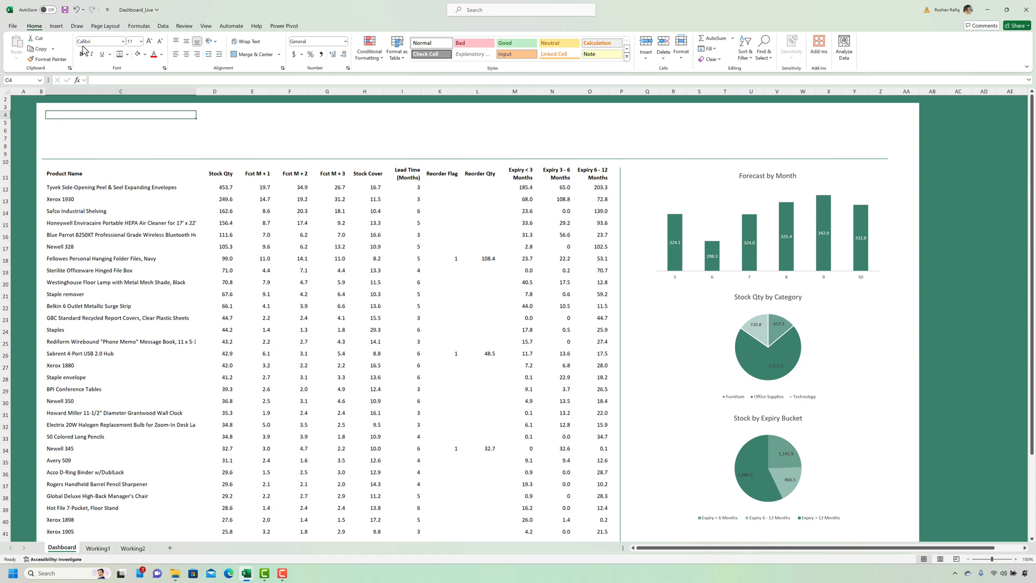
click(56, 26)
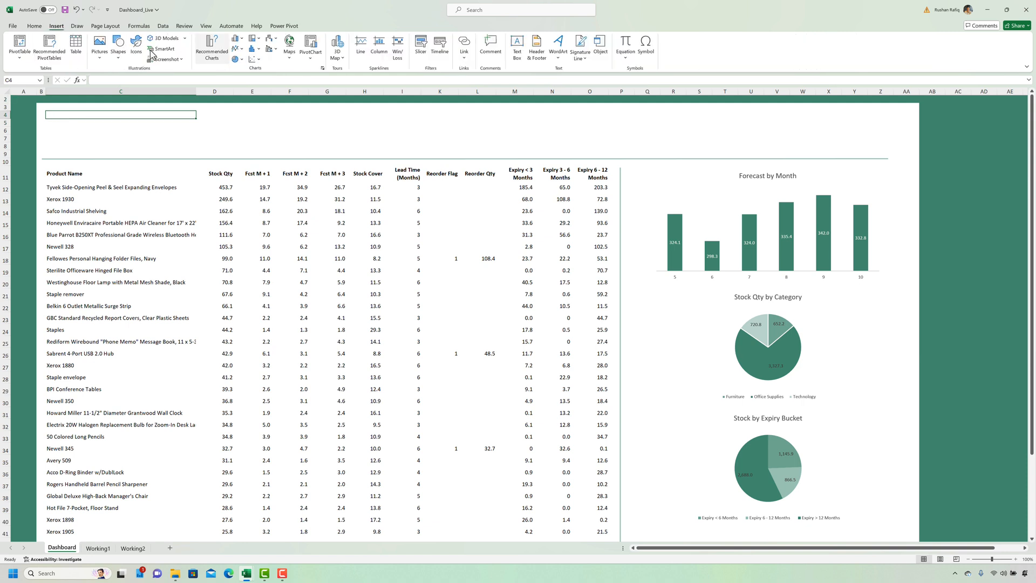
click(118, 57)
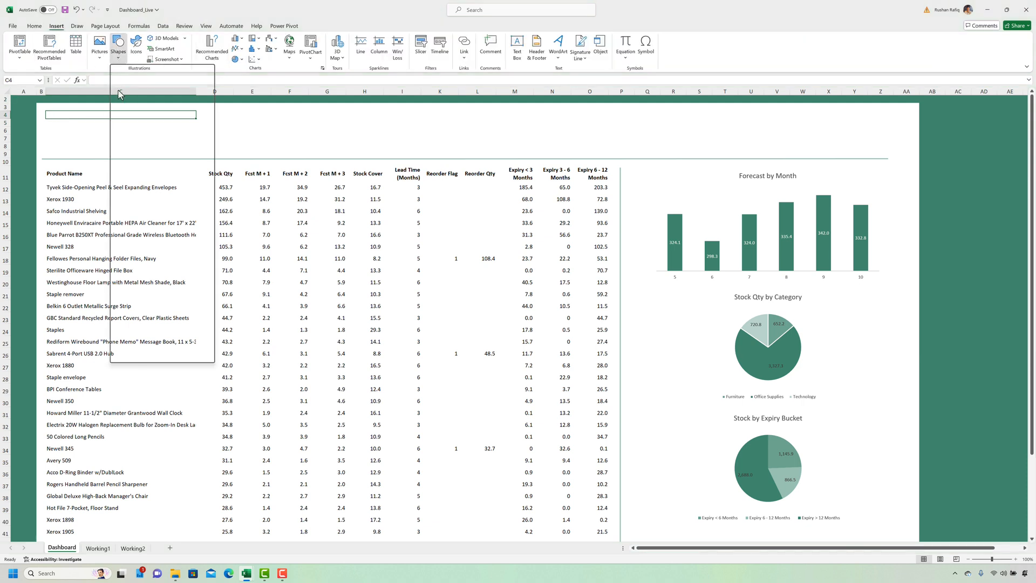
click(155, 81)
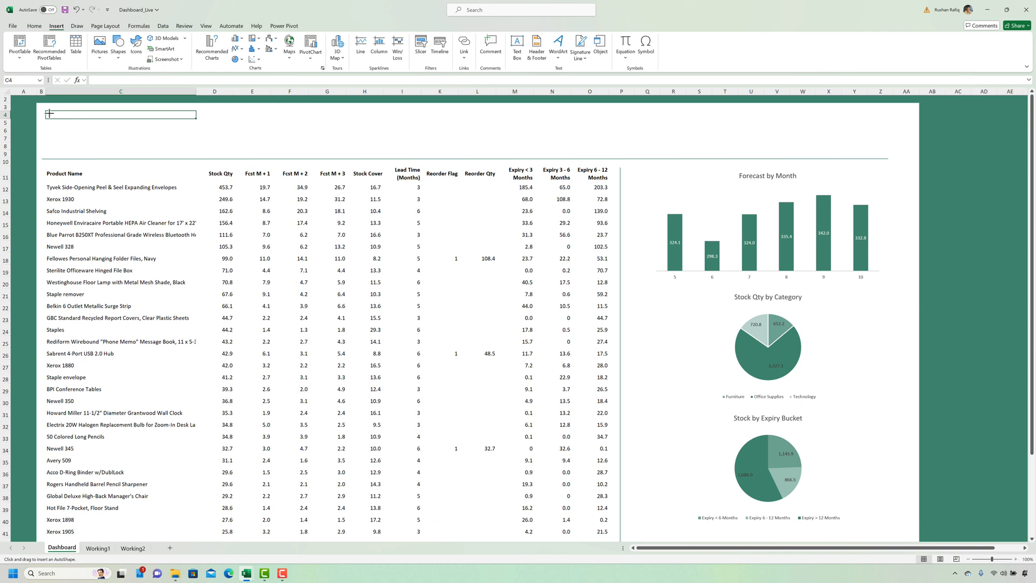
mouse_move(43, 113)
mouse_down()
mouse_move(138, 151)
mouse_move(122, 151)
mouse_up()
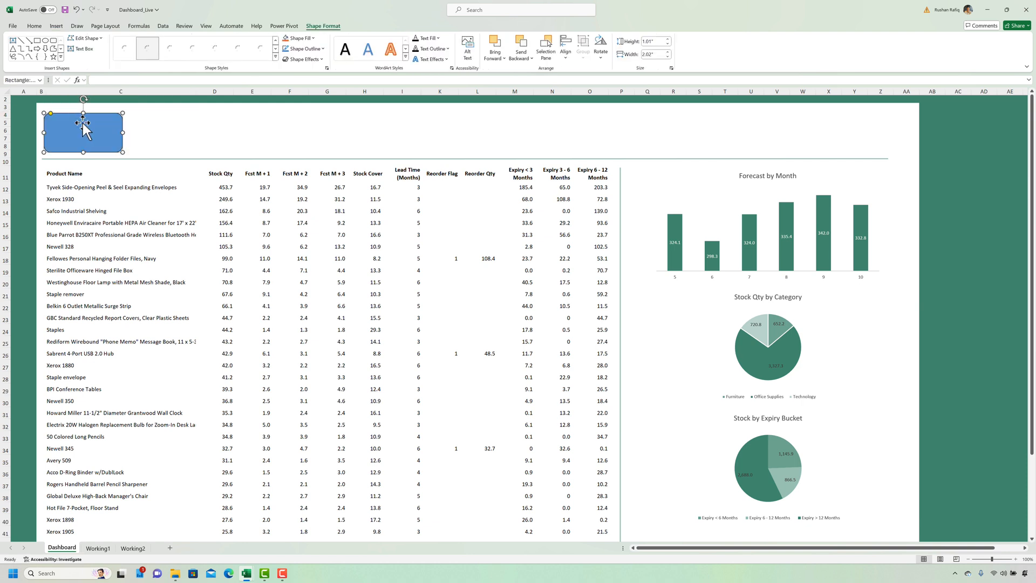
drag(82, 112, 82, 111)
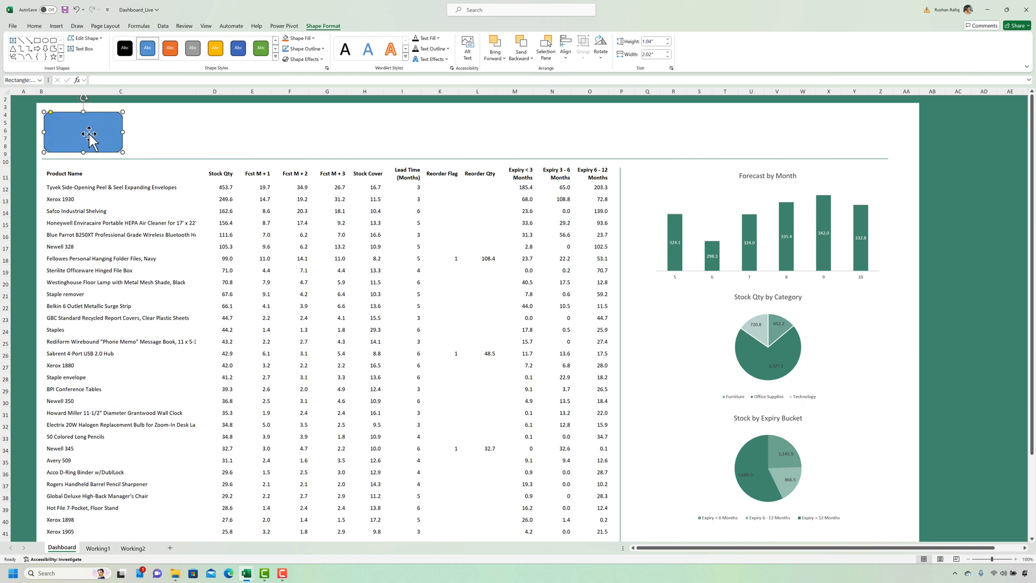
Remove the rounded rectangle's outline and fill it with the recently used dashboard green
click(306, 49)
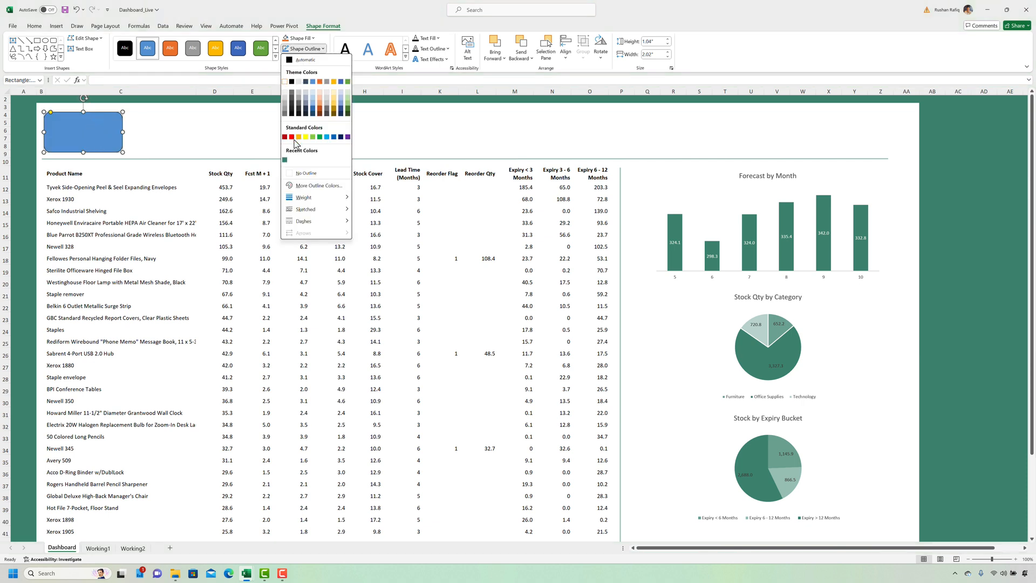
click(304, 173)
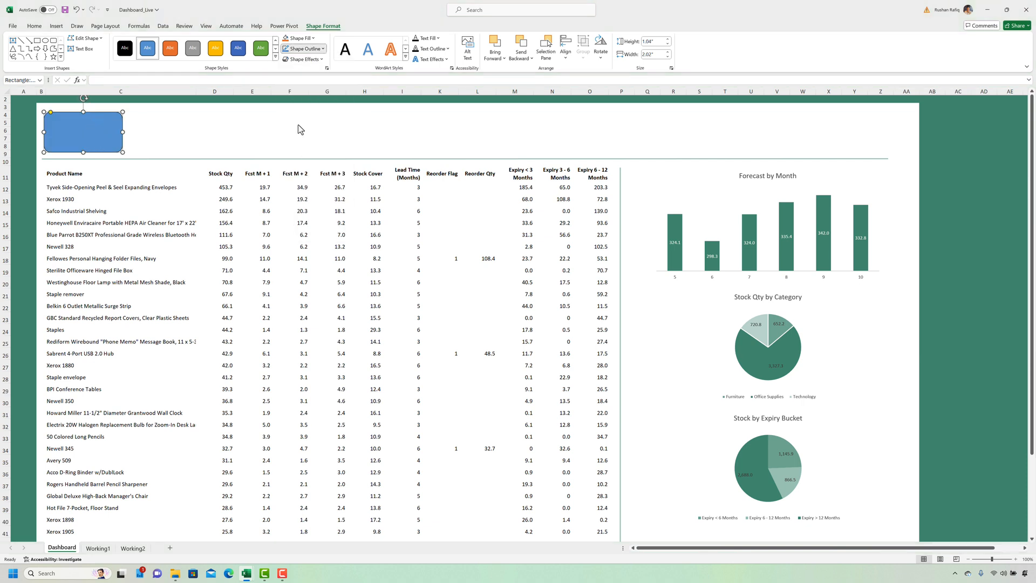
click(305, 39)
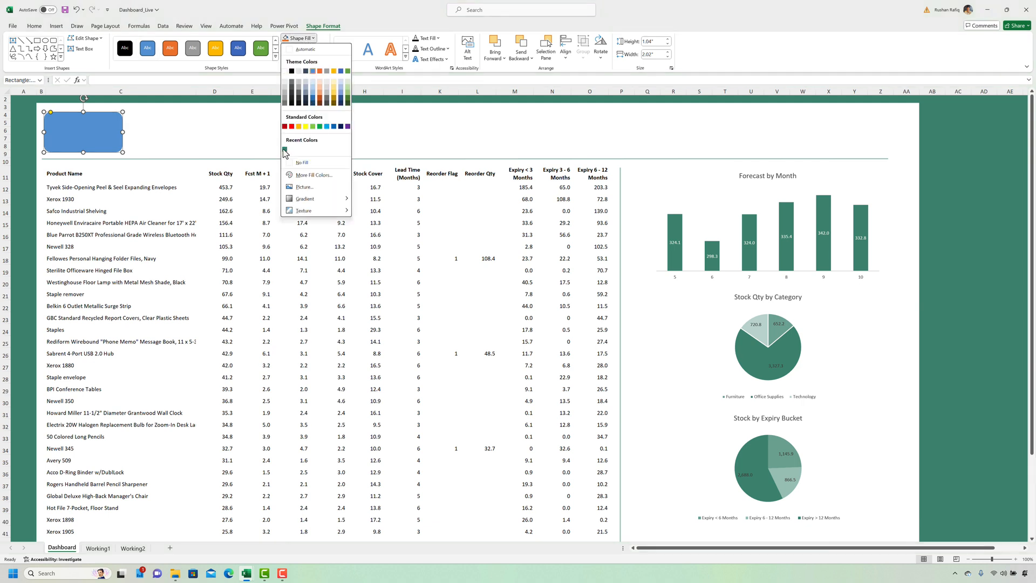
click(286, 146)
Apply an outer drop shadow to the green rounded rectangle
click(316, 60)
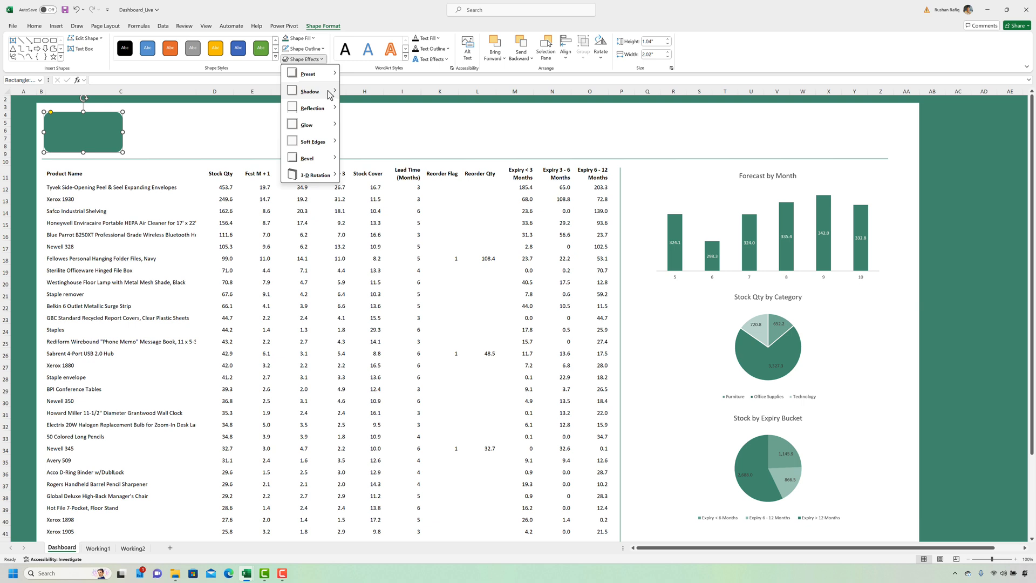
click(330, 95)
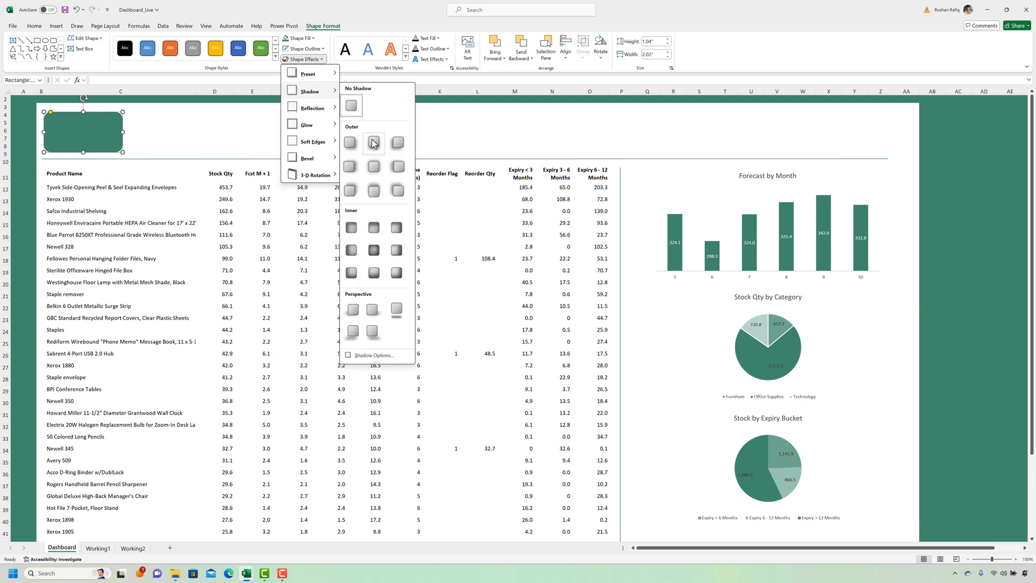
click(179, 137)
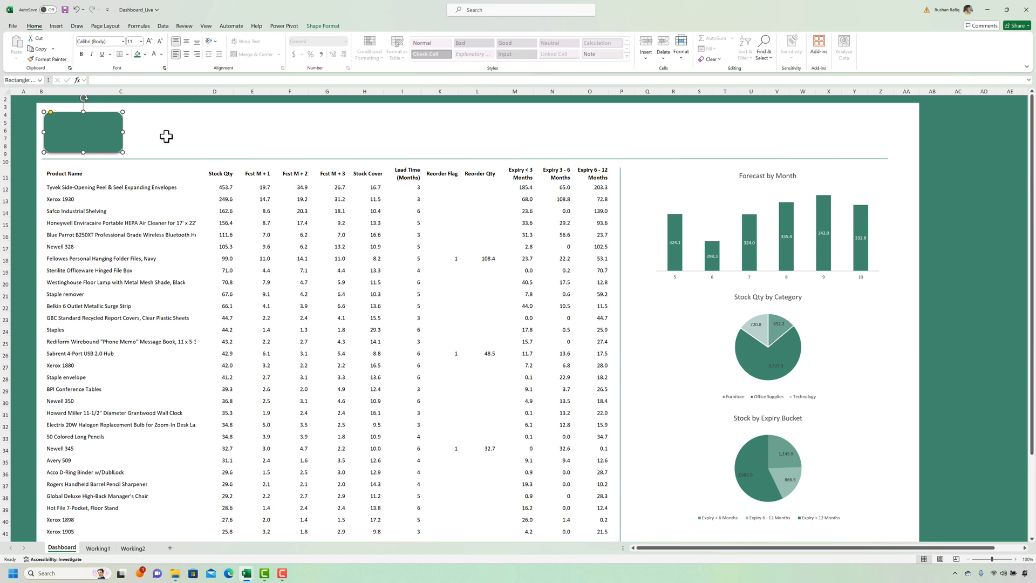
Duplicate the green card at equal spacing to the right until there are seven cards in the row
click(97, 135)
drag(98, 131, 170, 126)
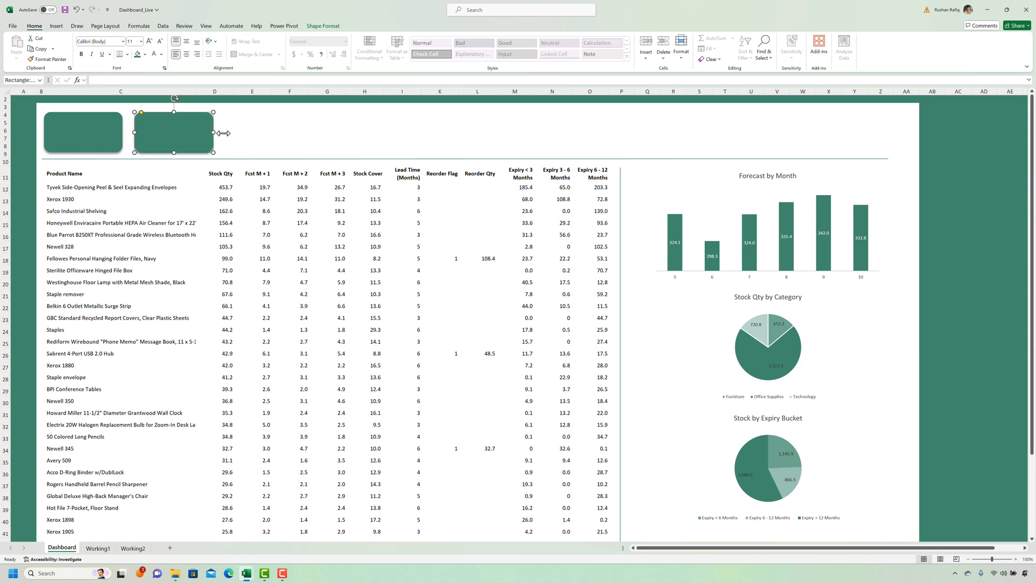
key(ctrl+d)
key(ctrl+d)
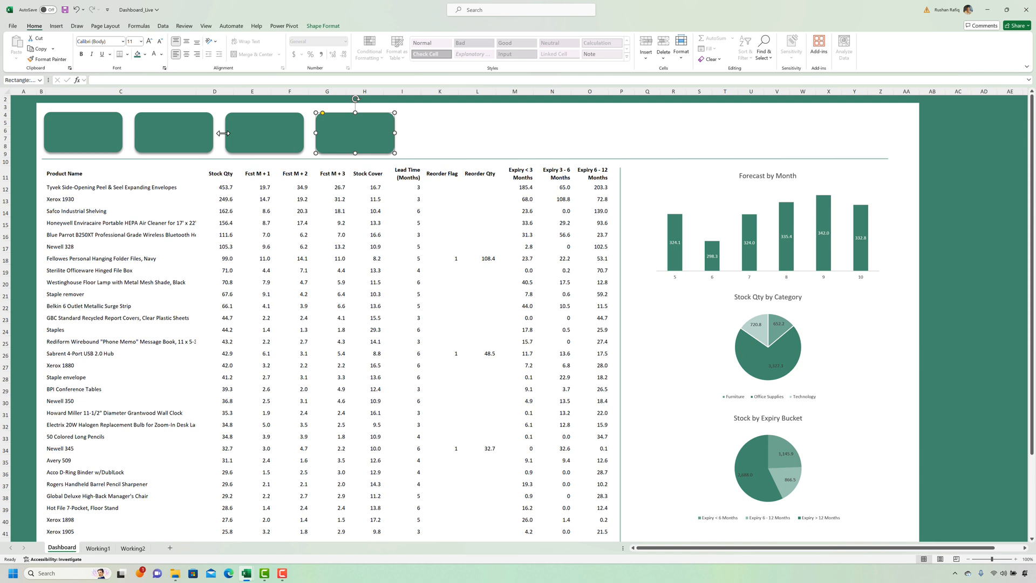
key(ctrl+d)
key(ctrl+d)
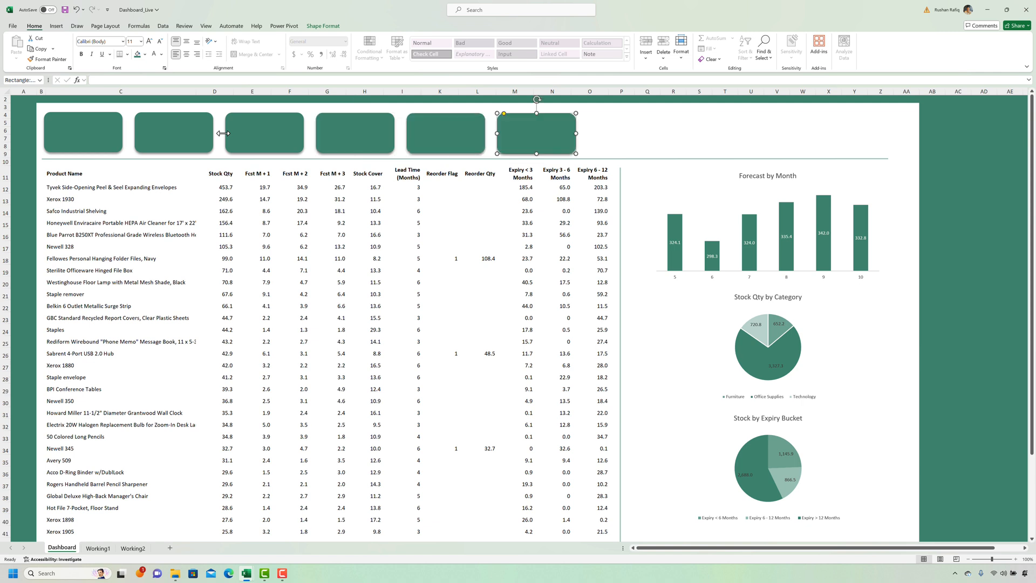
key(ctrl+d)
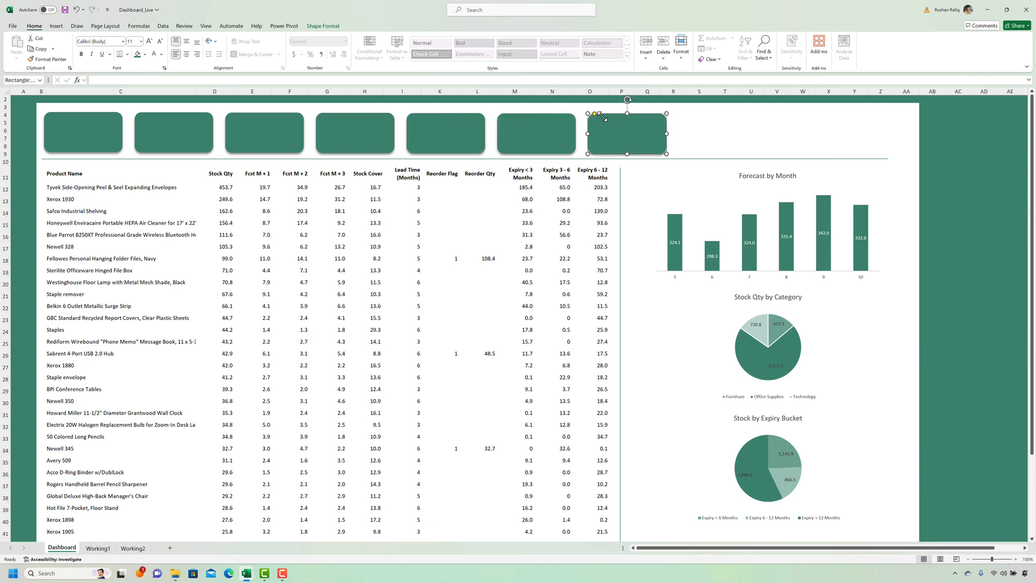
Move the last card to the dashboard's right edge above the charts and distribute all seven cards horizontally
drag(624, 131, 864, 131)
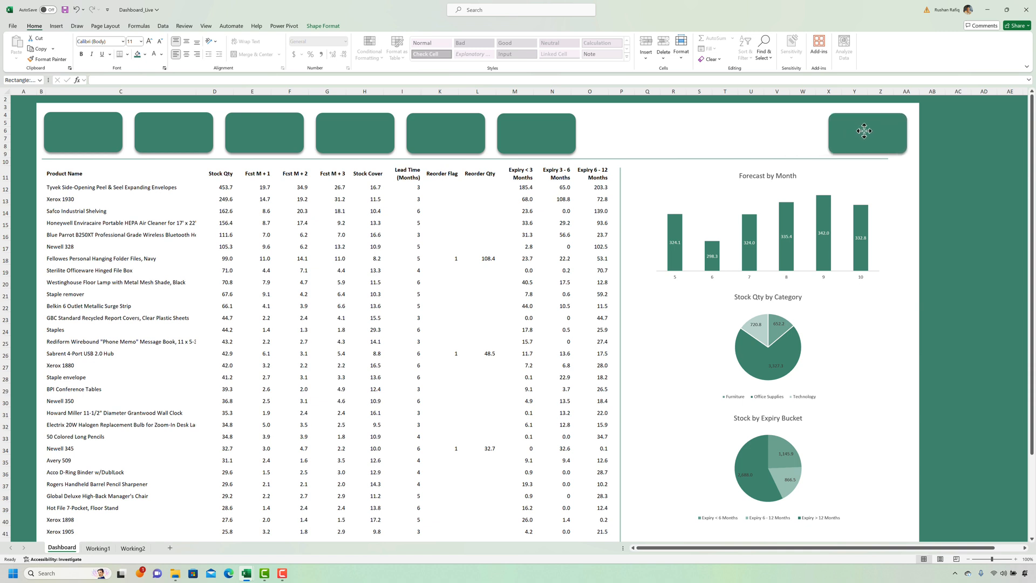
shift+click(515, 126)
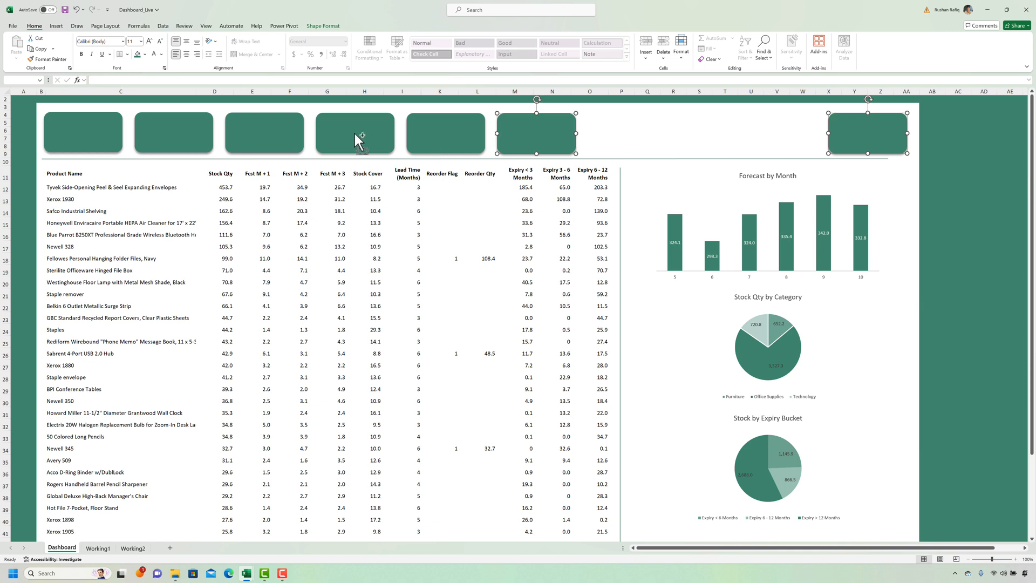
ctrl+click(442, 131)
ctrl+click(175, 135)
ctrl+click(65, 130)
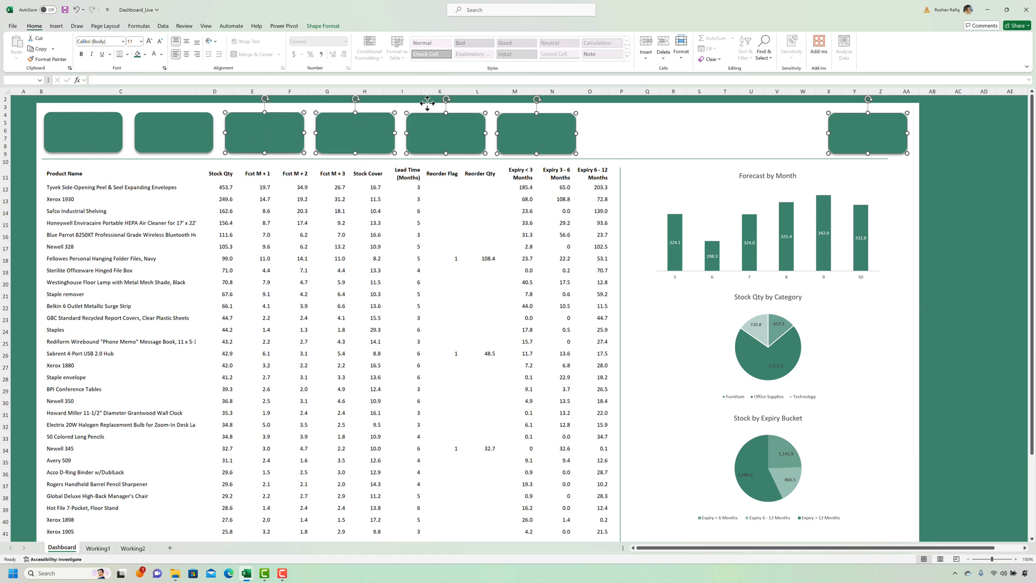
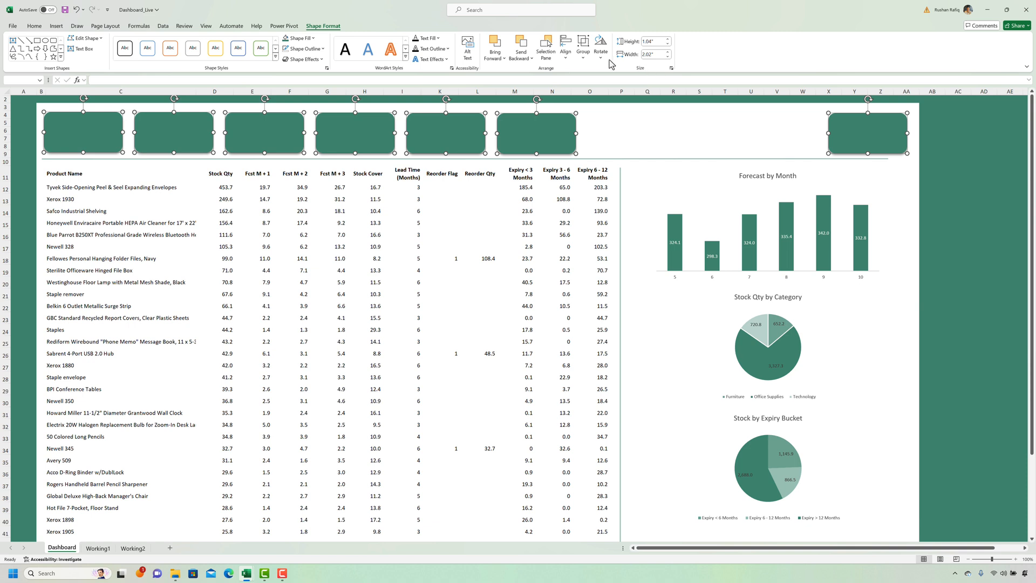
click(565, 51)
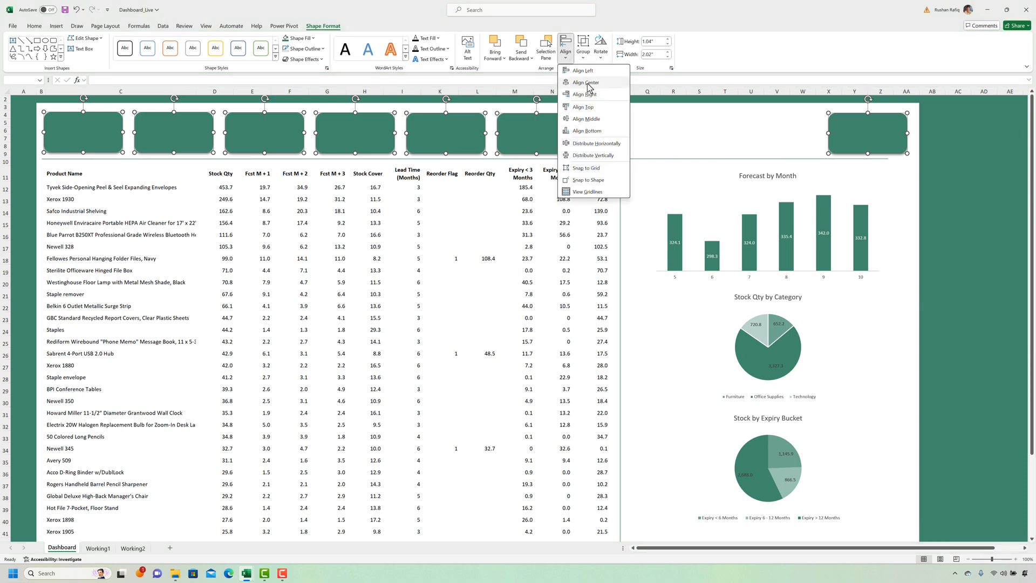
click(598, 145)
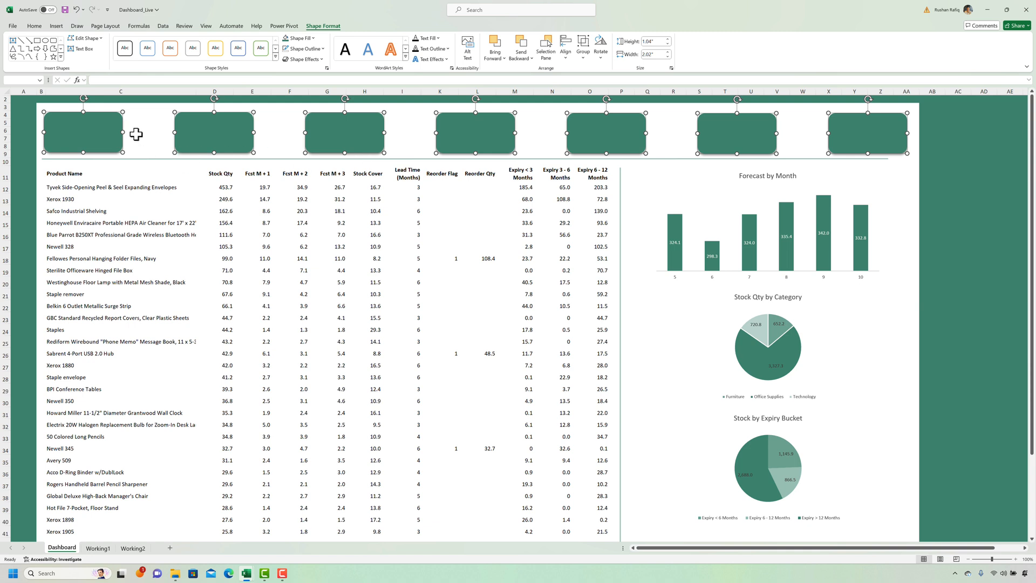
click(146, 142)
click(80, 138)
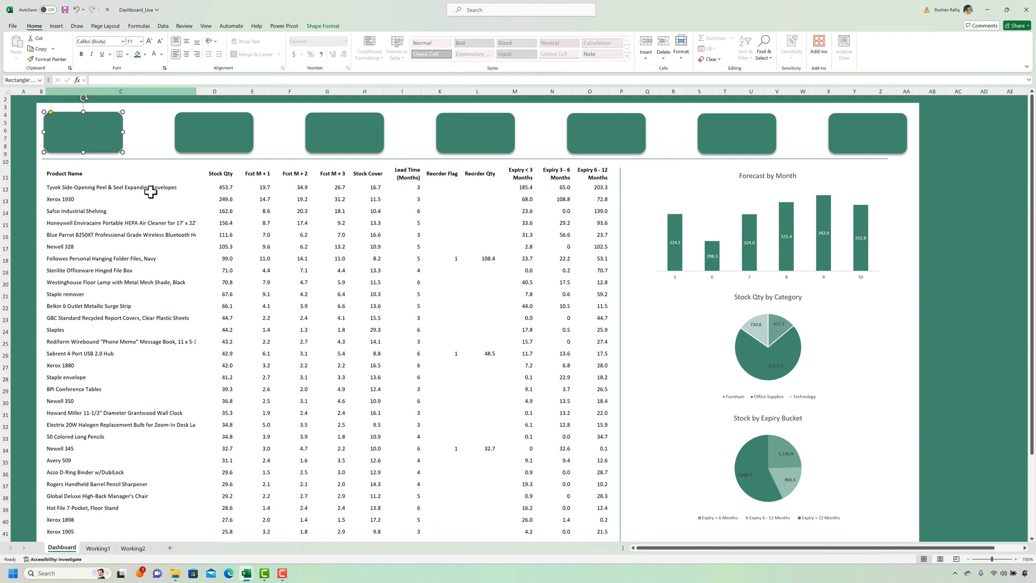
Collapse the ribbon and link the first KPI card to the Stock Qty total with =$D$43
click(148, 214)
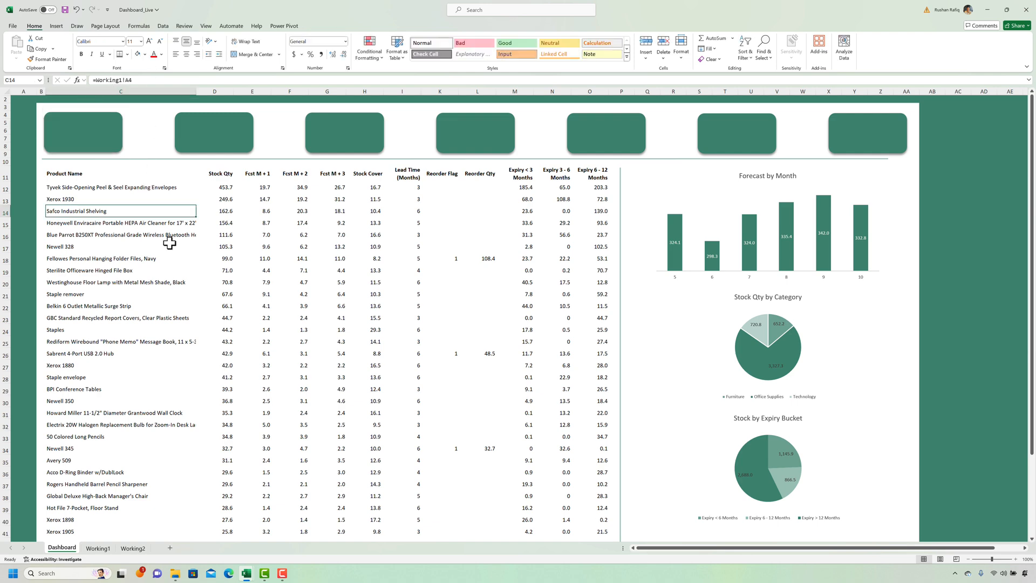
key(ctrl+F1)
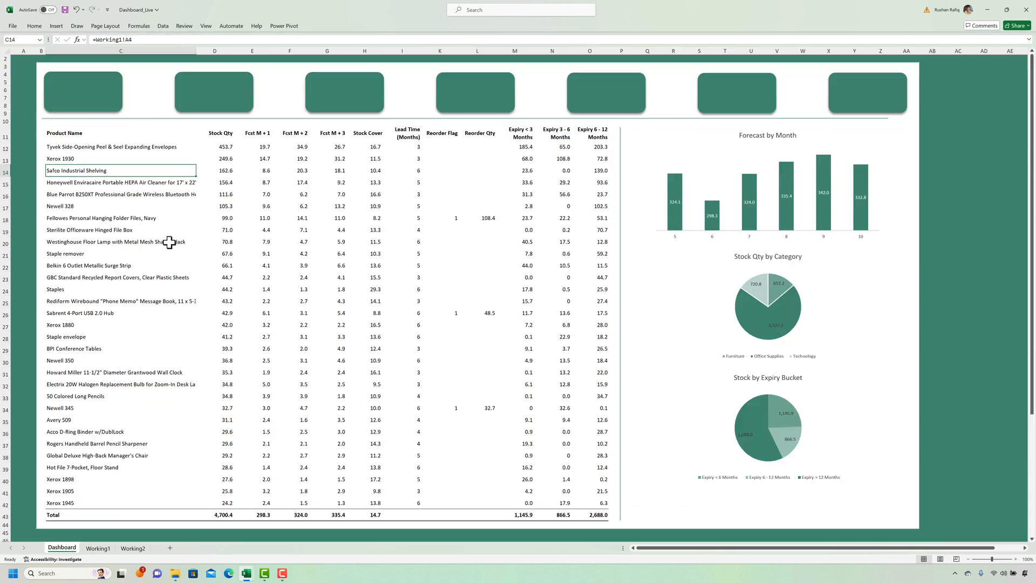
click(86, 100)
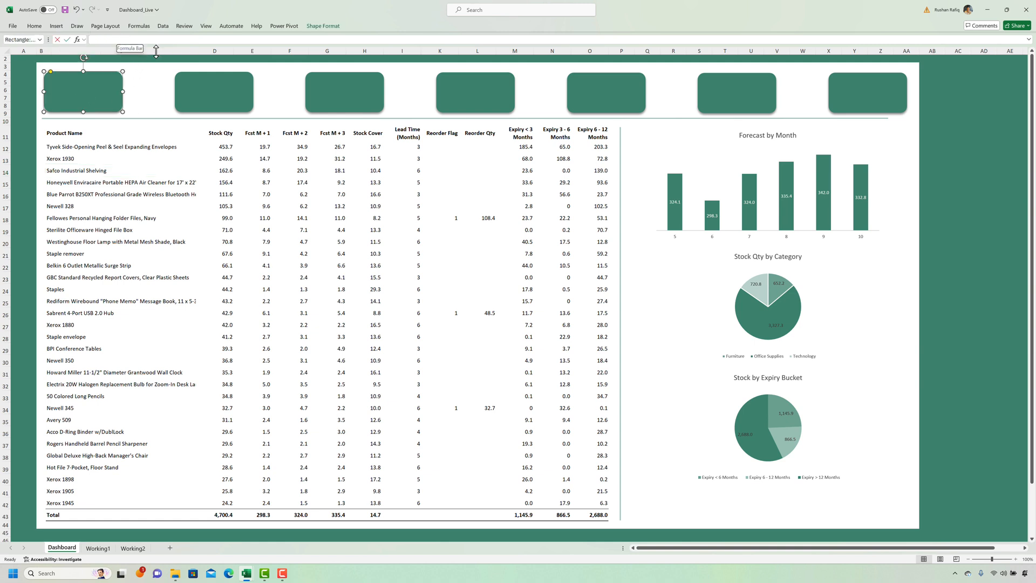
click(155, 51)
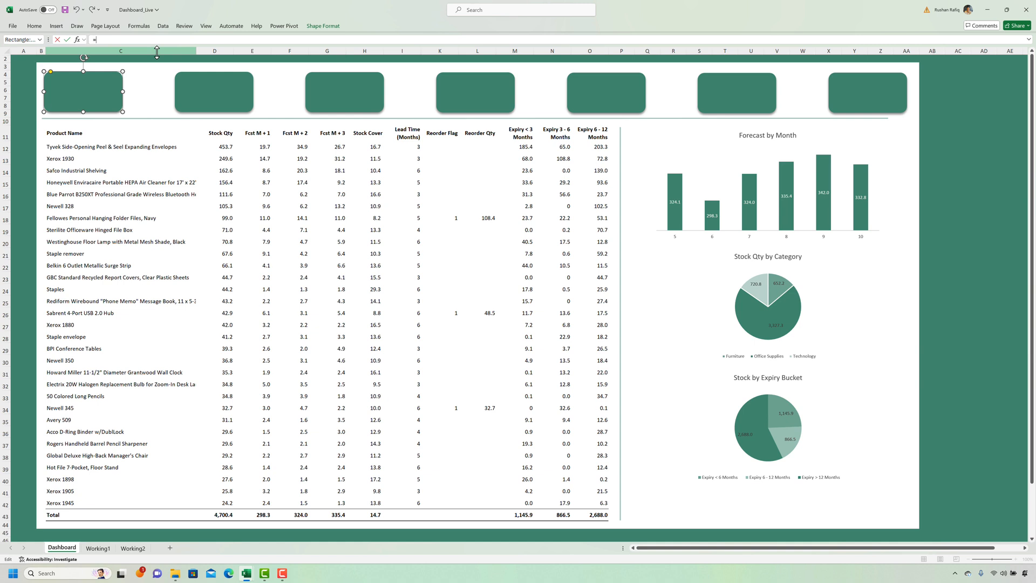
click(223, 513)
key(F4)
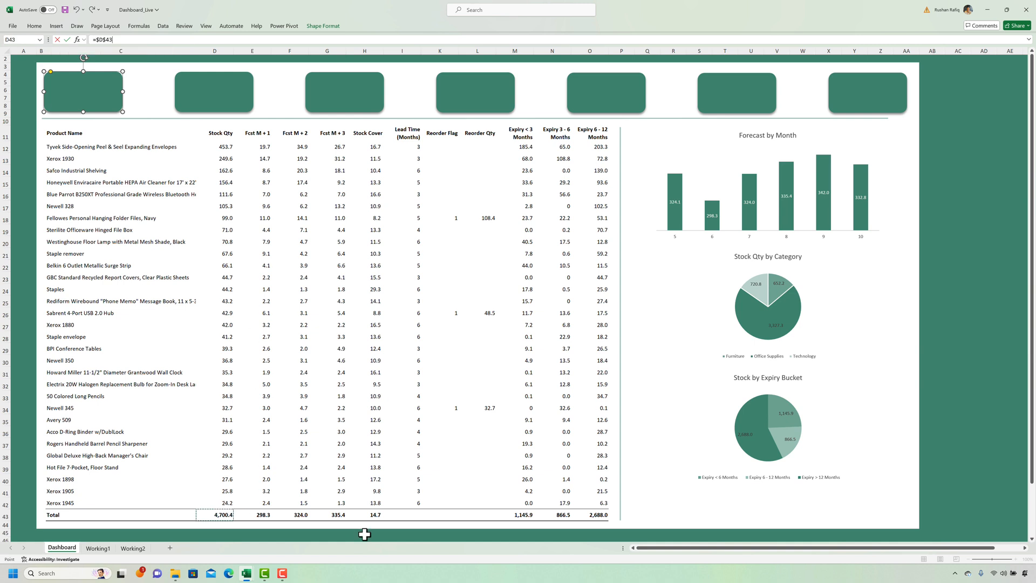
key(Return)
click(345, 95)
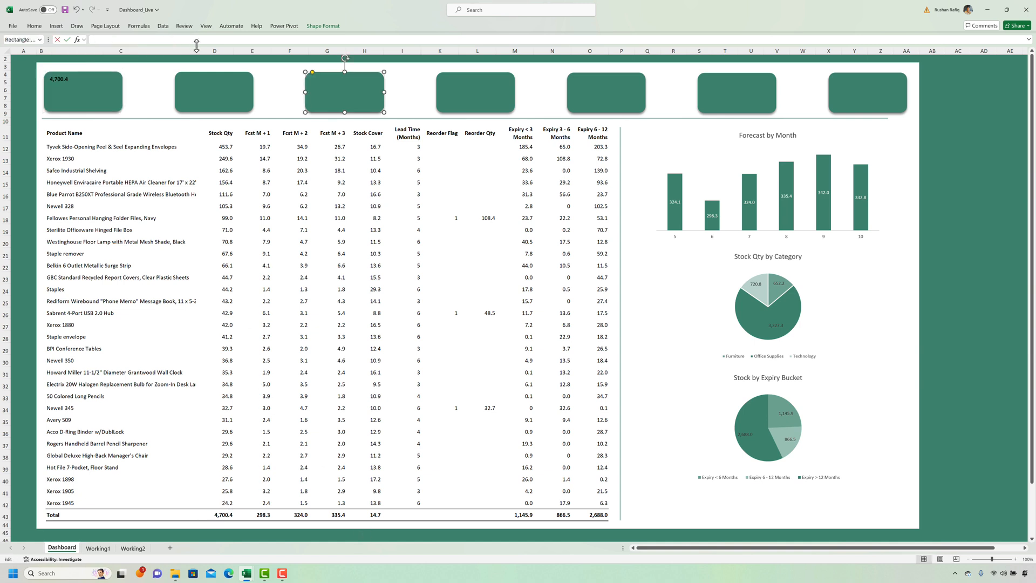
click(192, 87)
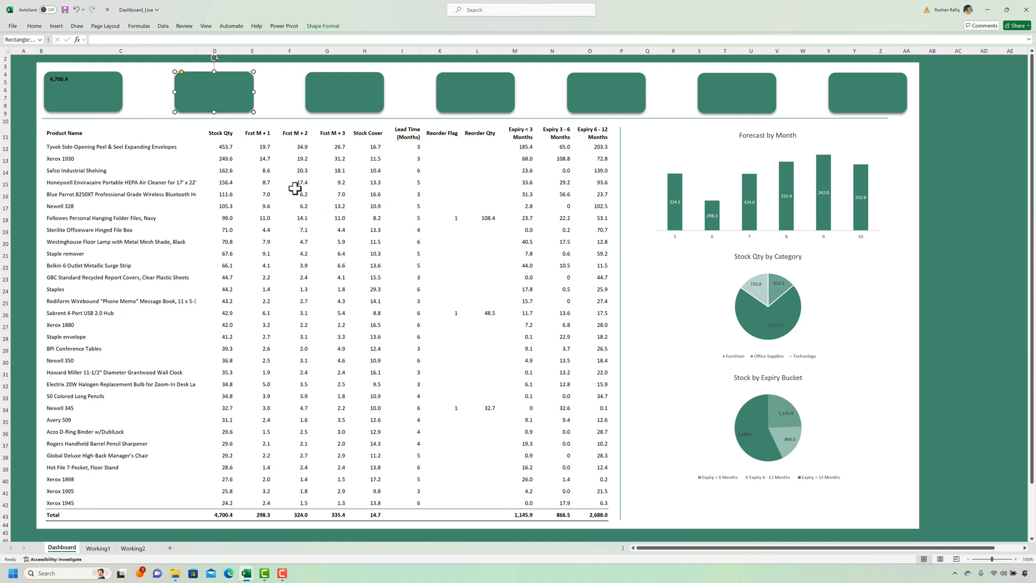
click(301, 171)
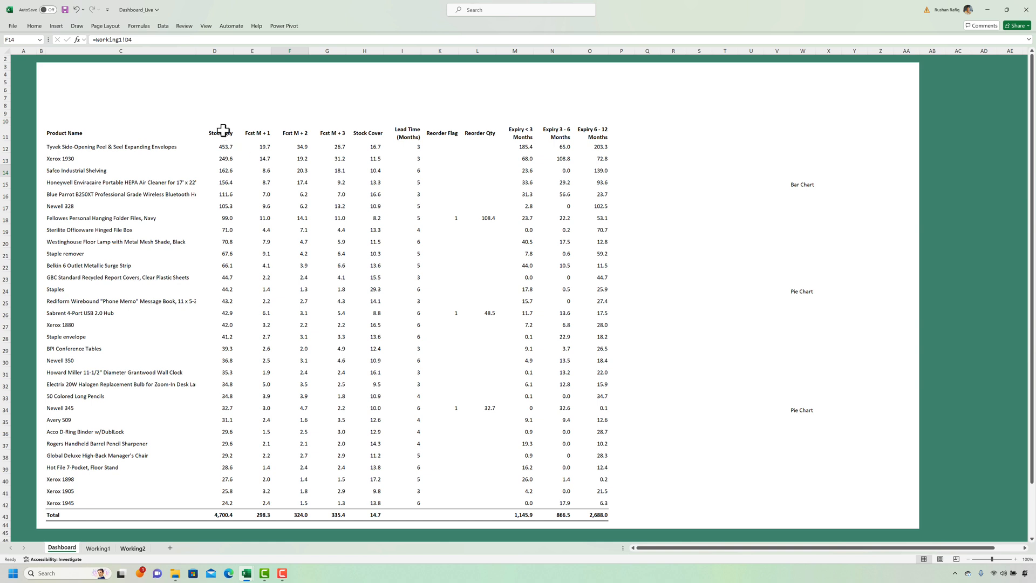
In cell U2 of the Working2 sheet, average the three forecast totals with =AVERAGE(Dashboard!E43:G43)
key(ctrl+Page_Down)
key(ctrl+Page_Down)
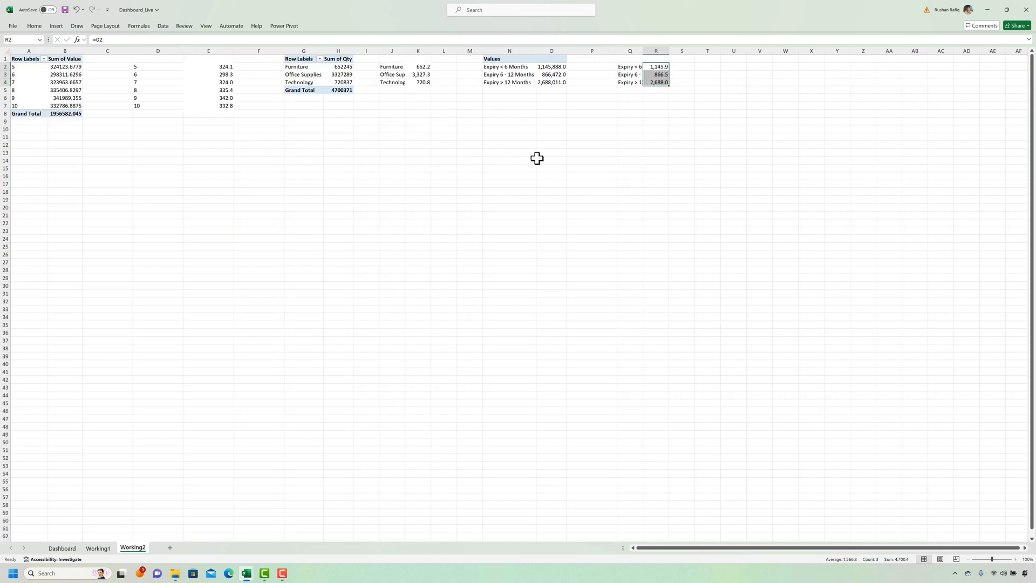
click(733, 65)
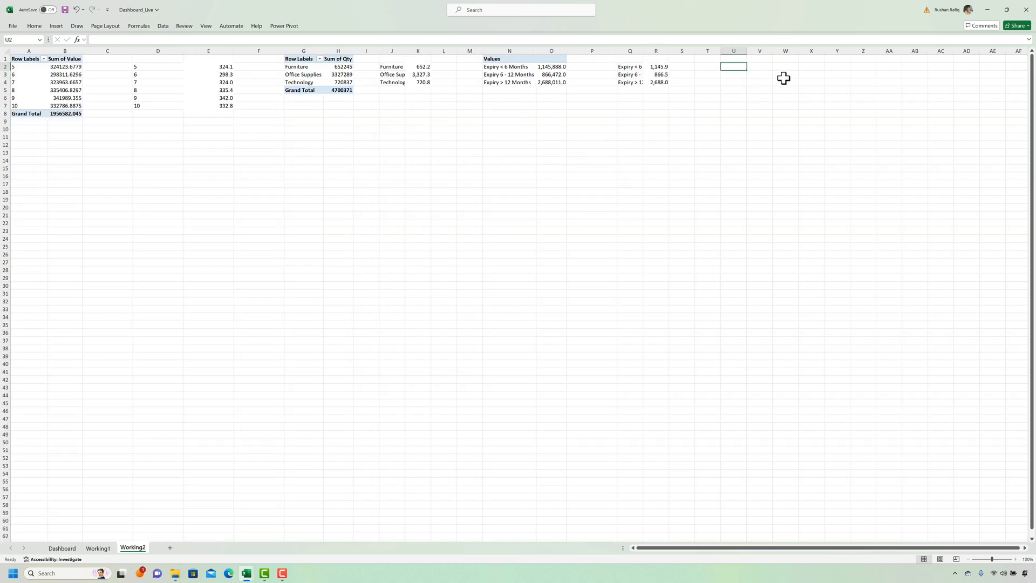
text(=avera)
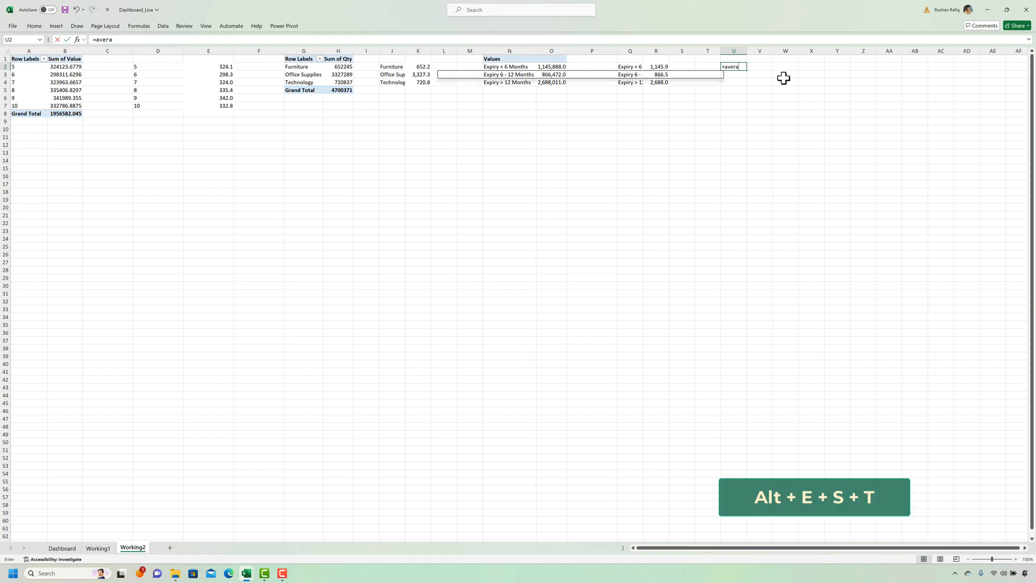
key(Tab)
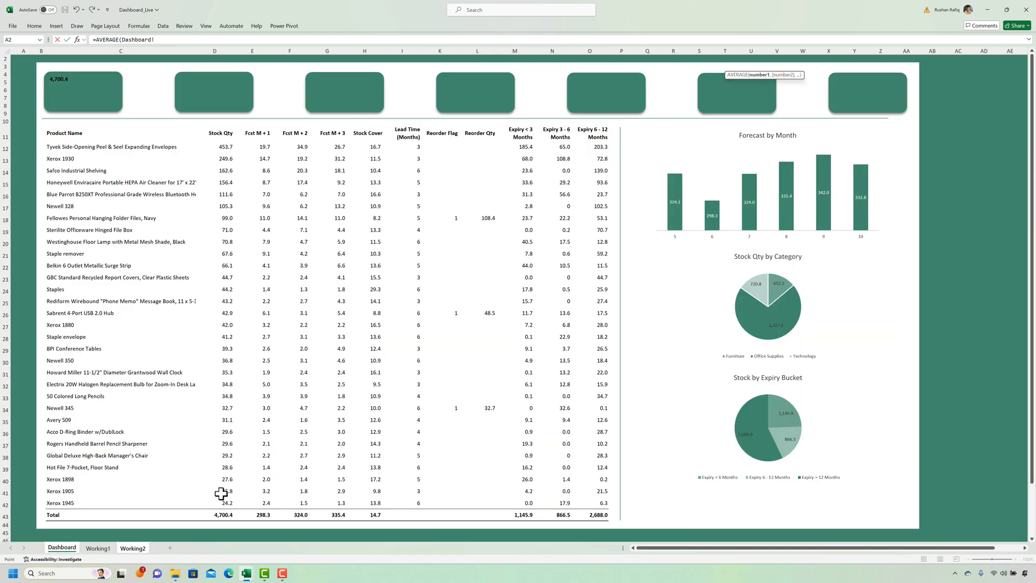
click(258, 514)
key(shift+Right)
key(shift+Right)
key(shift+Left)
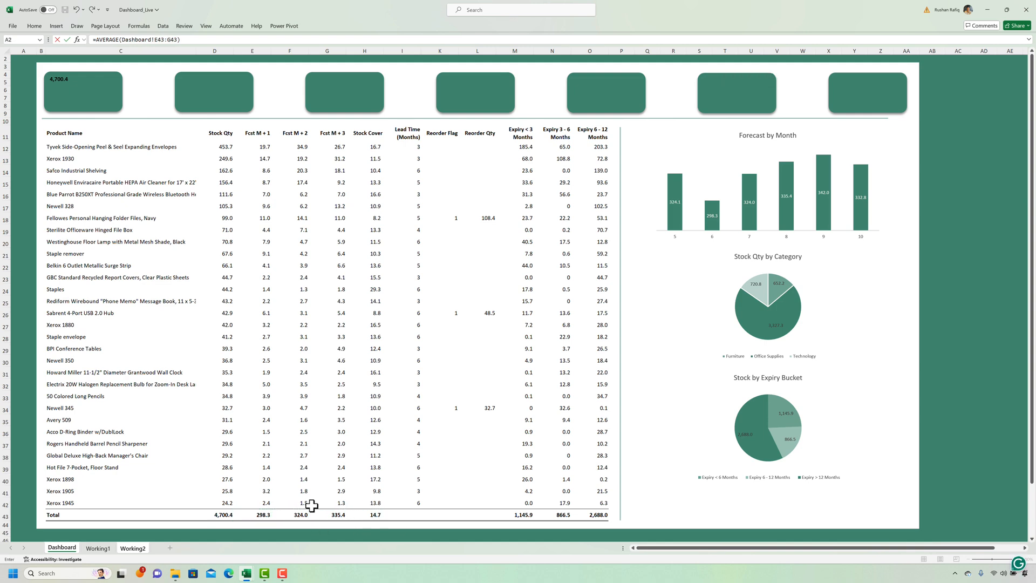
key(Return)
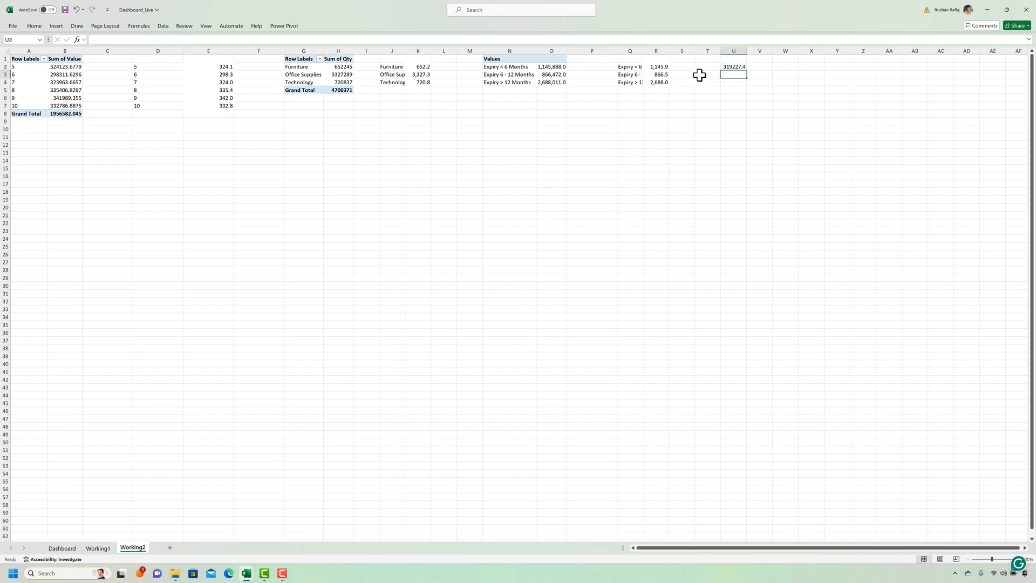
Copy only the formatting of cell R2 onto the forecast average in U2
click(658, 67)
key(ctrl+c)
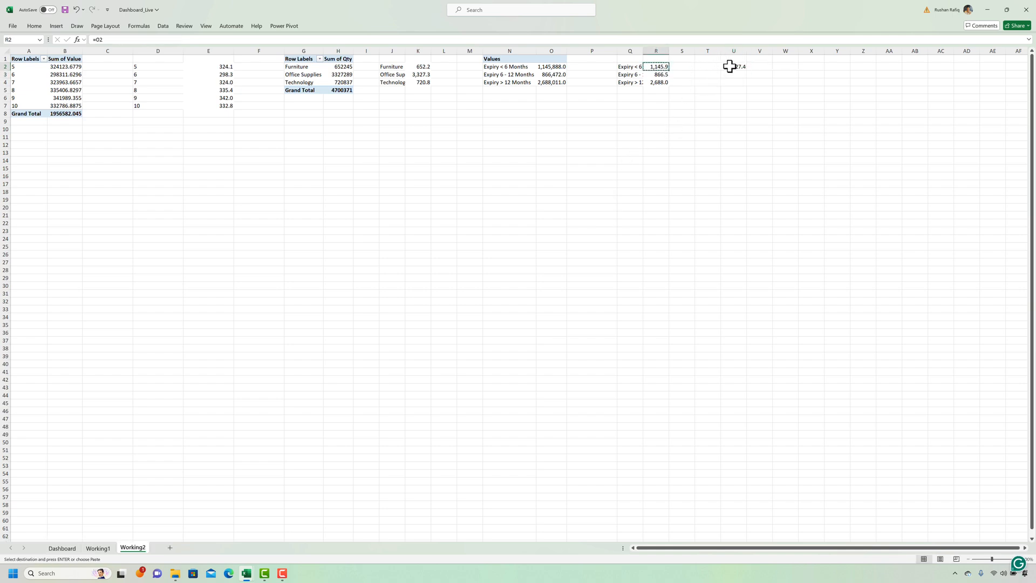
click(731, 66)
key(alt)
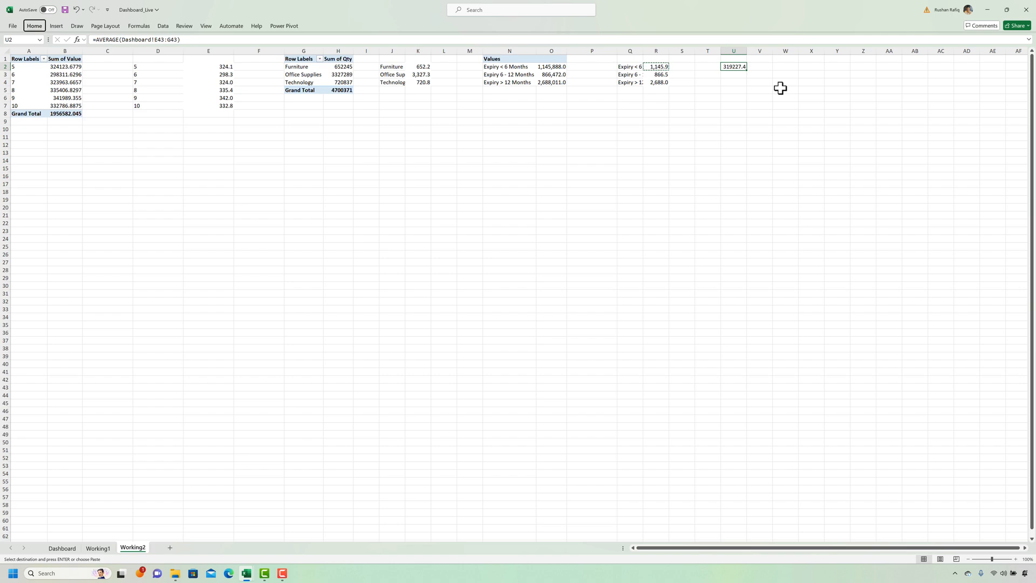
key(e)
key(s)
key(t)
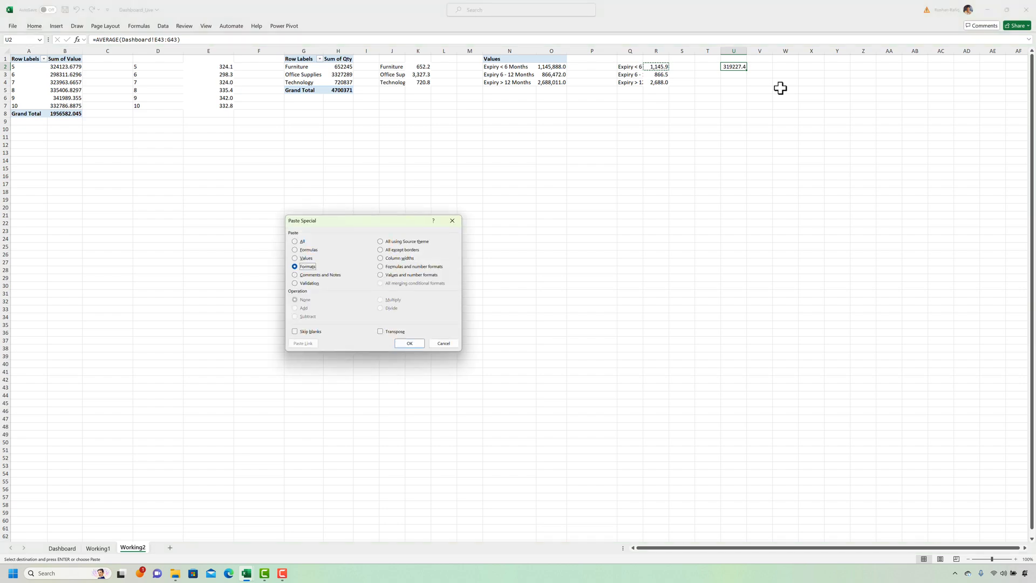
key(Return)
click(631, 135)
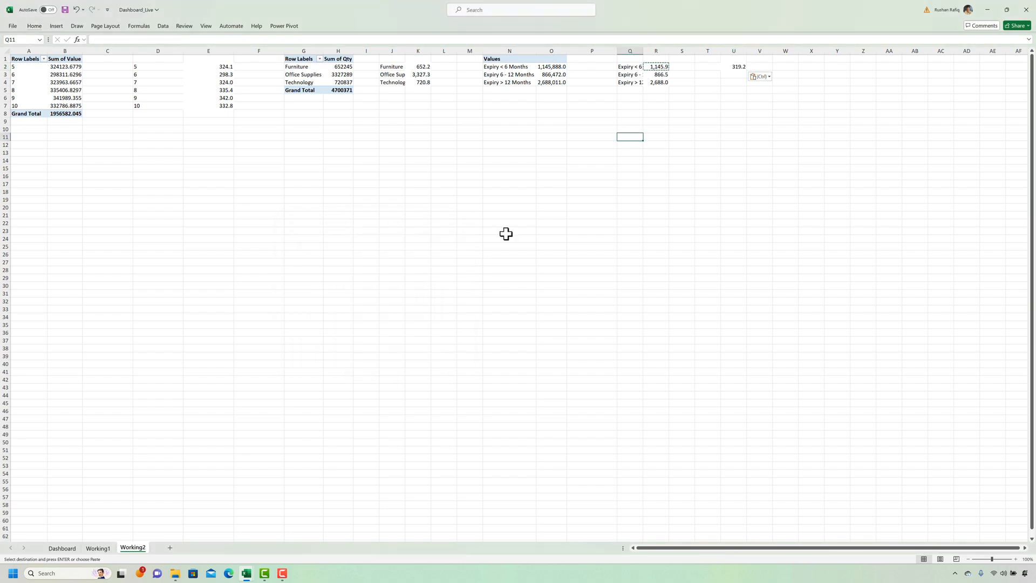
Link the second KPI card on the Dashboard sheet to the forecast average with =Working2!U2
click(54, 549)
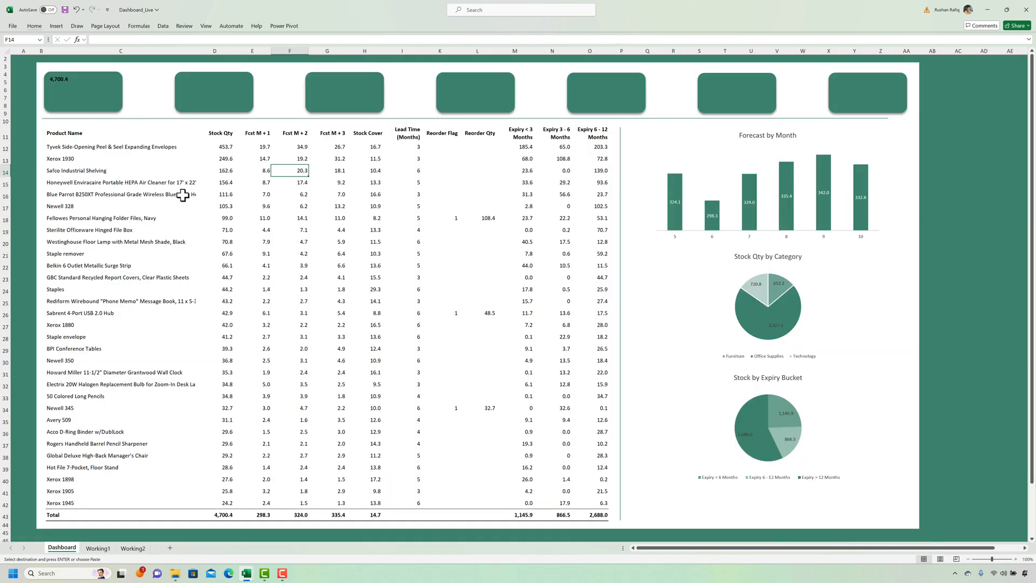
click(193, 98)
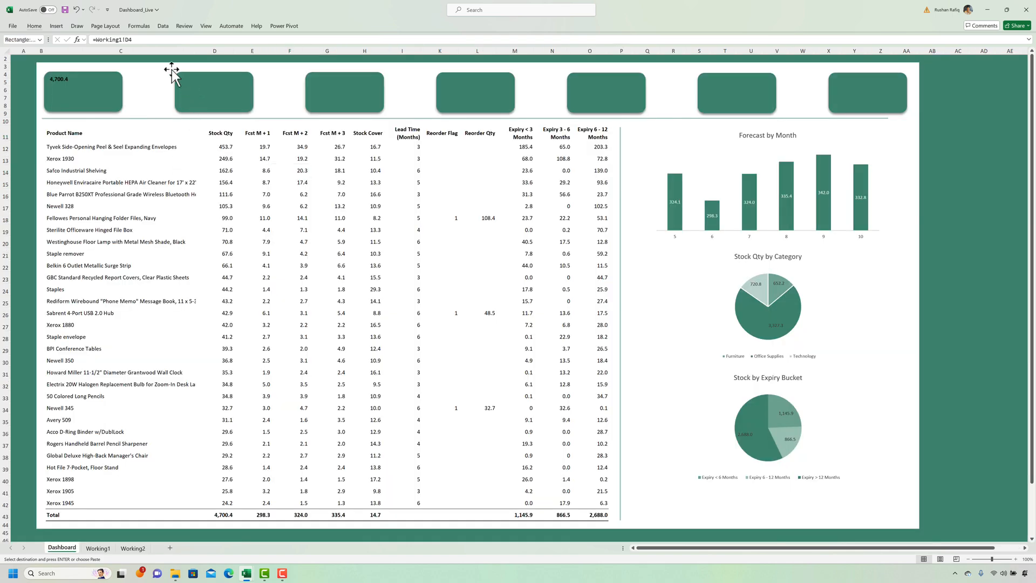
click(156, 41)
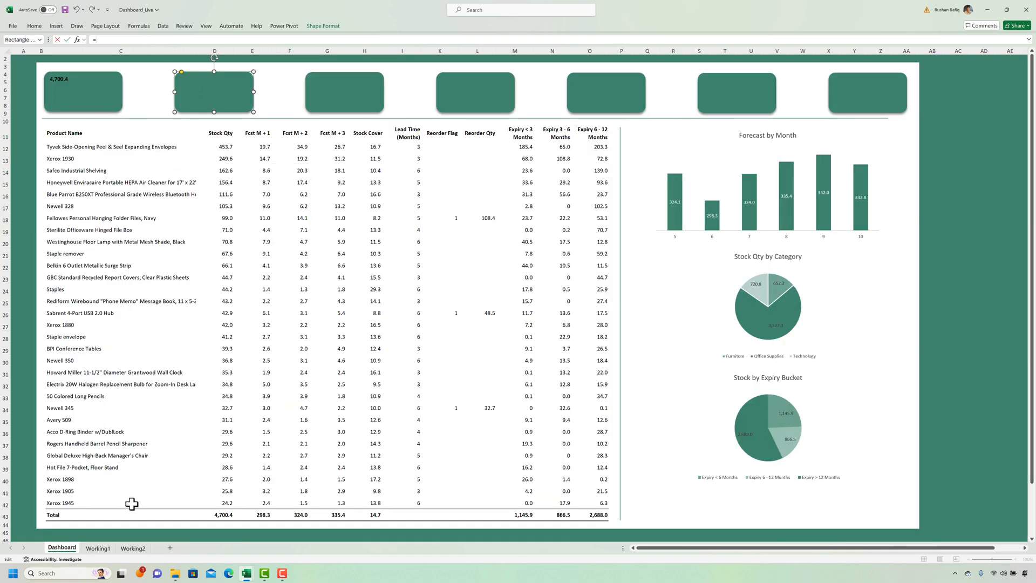
key(ctrl+Page_Down)
key(ctrl+Page_Down)
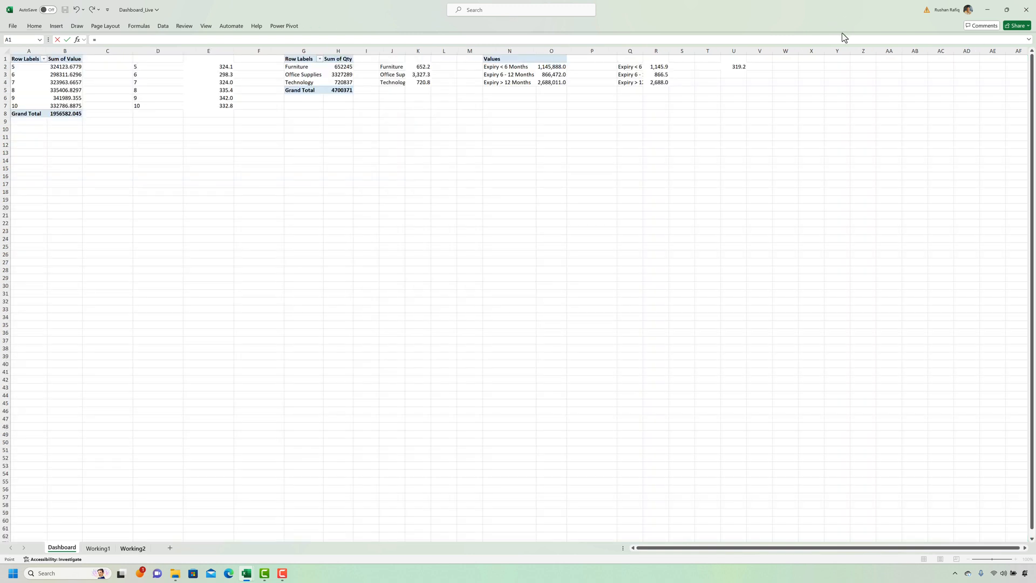
click(735, 66)
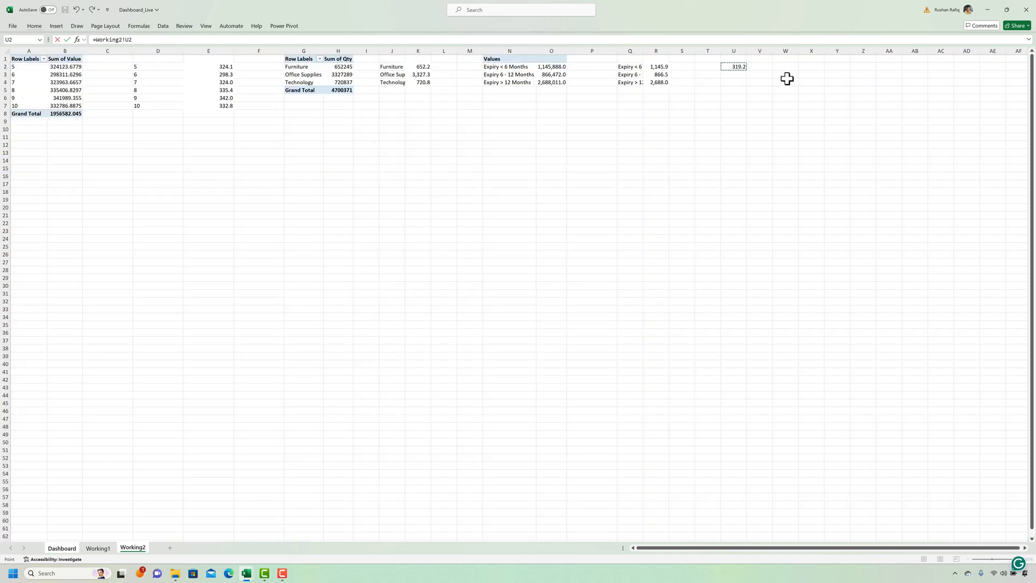
key(Return)
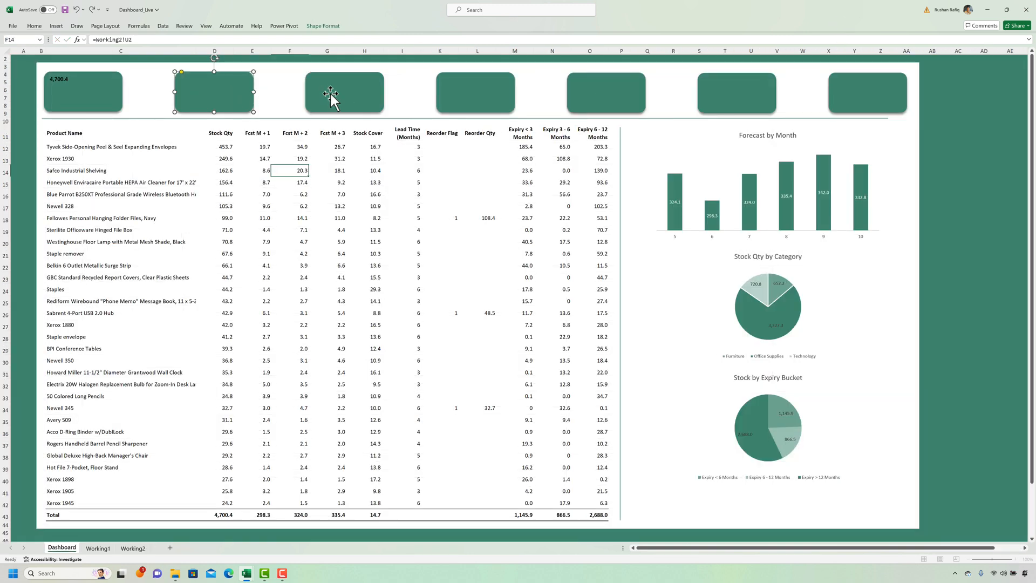
Link the third KPI card to the Stock Cover total with =$H$43
click(331, 96)
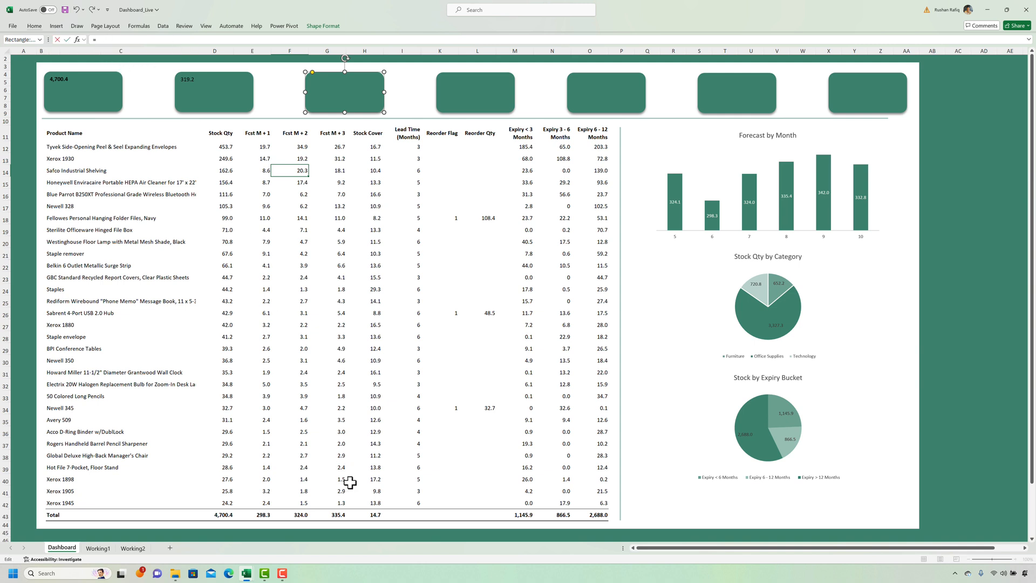
text(=)
click(389, 516)
key(Return)
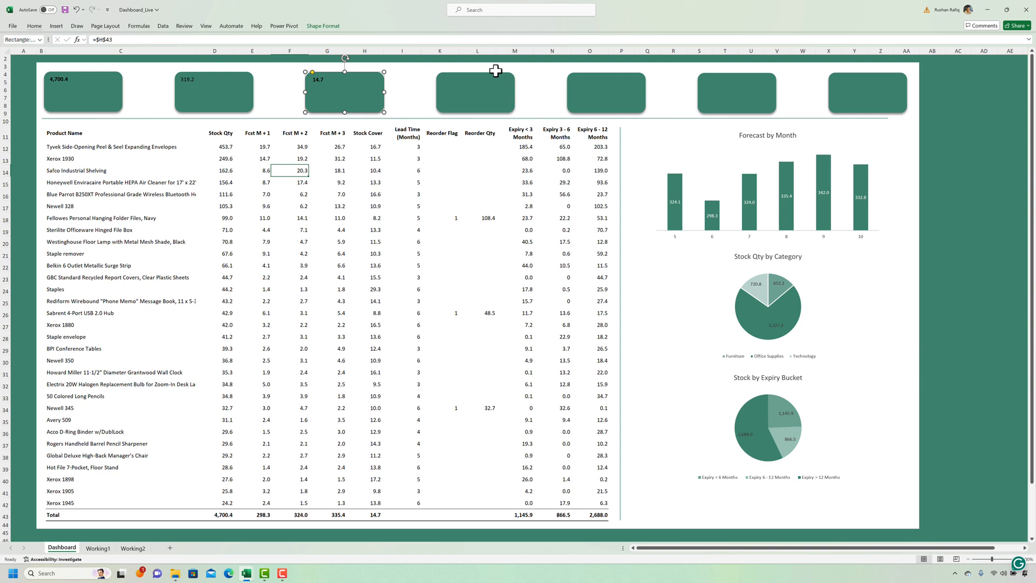
Link the fourth KPI card to the total of the first expiry column in cell M43
click(482, 98)
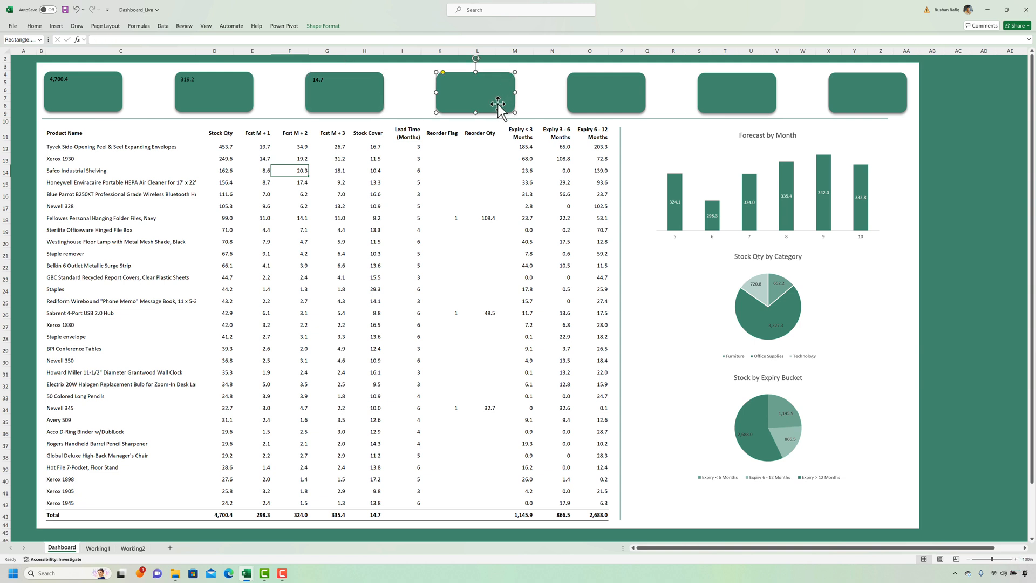
text(=)
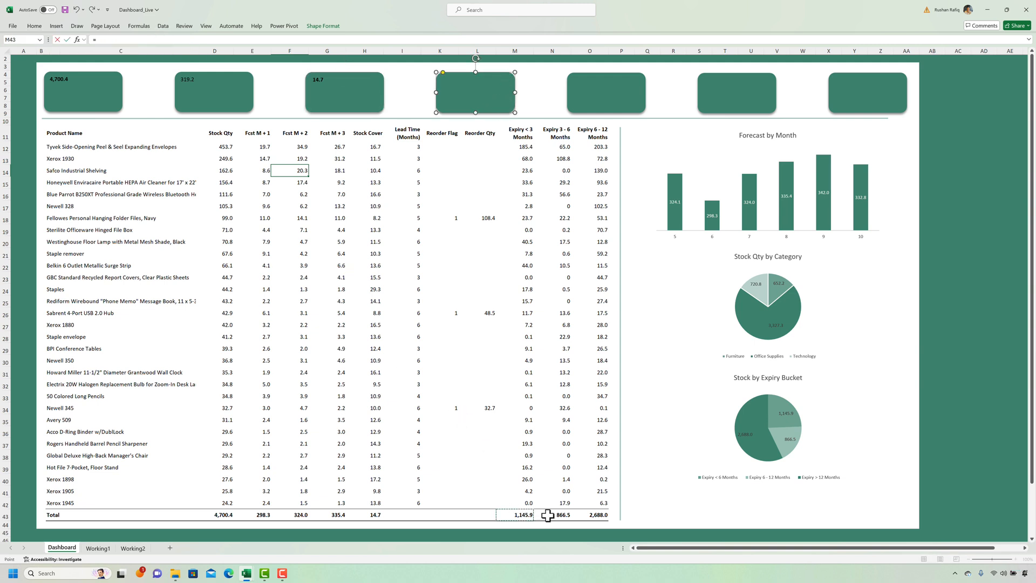
click(522, 515)
key(Return)
Rename the three expiry column headers to Expiry < 6 Months, Expiry 6 - 12 Months and Expiry > 12 Months
double_click(530, 133)
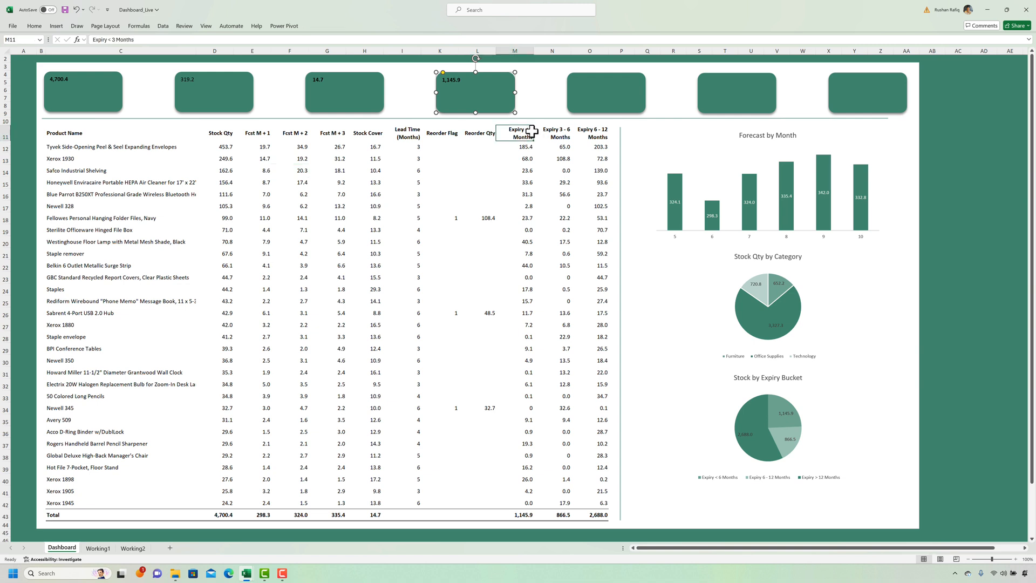
key(BackSpace)
text(6)
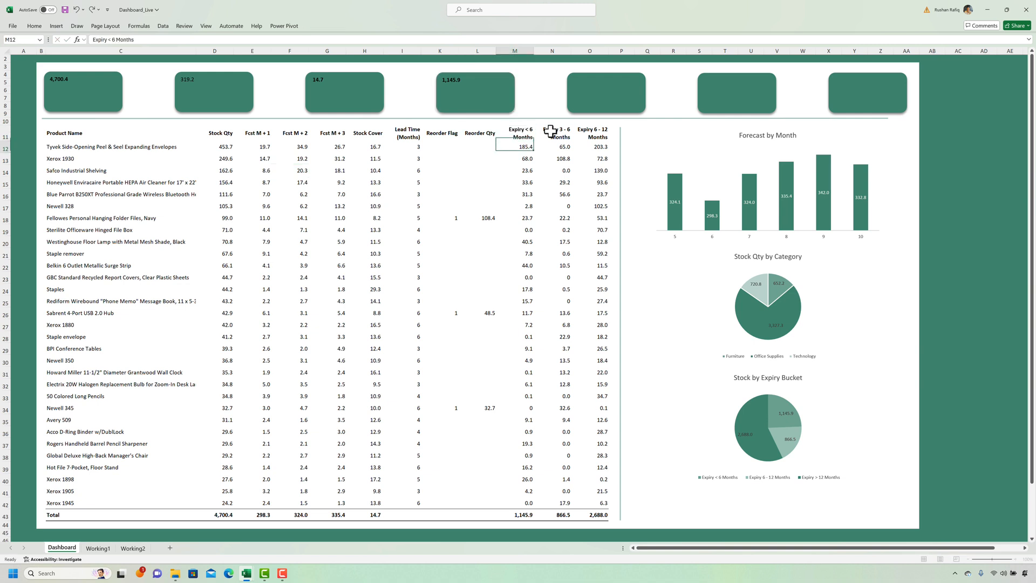
double_click(550, 131)
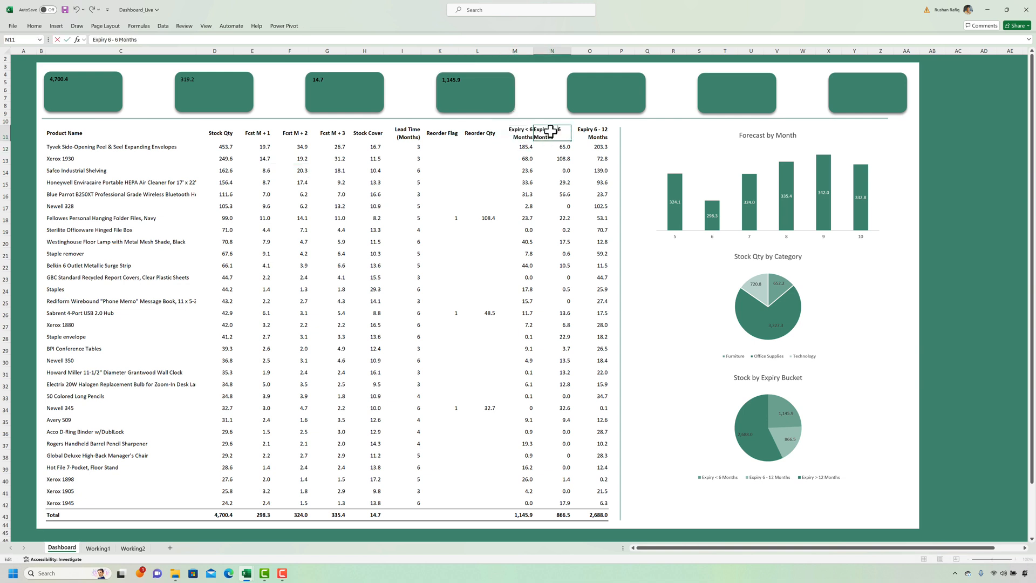
key(Tab)
key(F2)
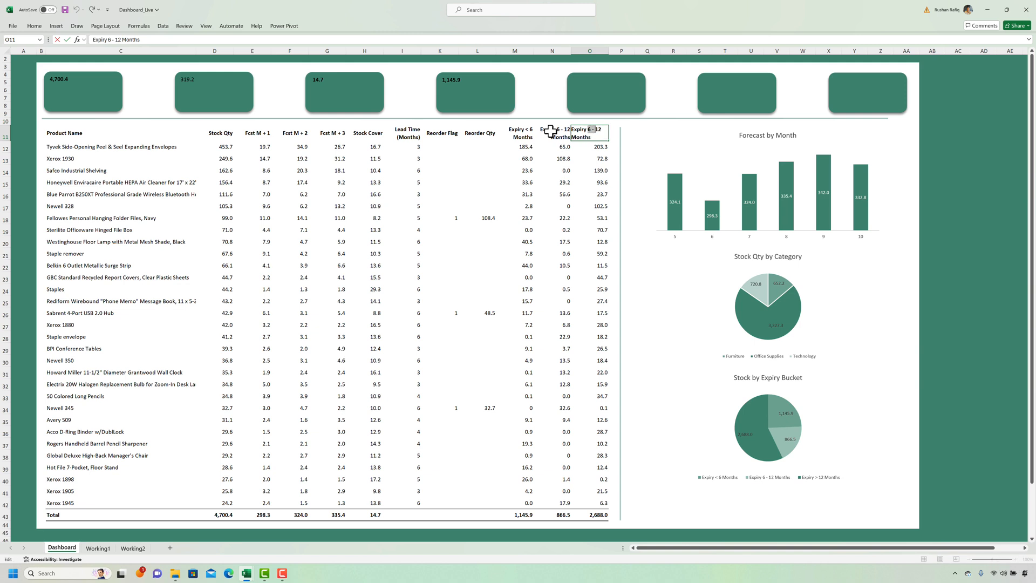
text(>)
key(Return)
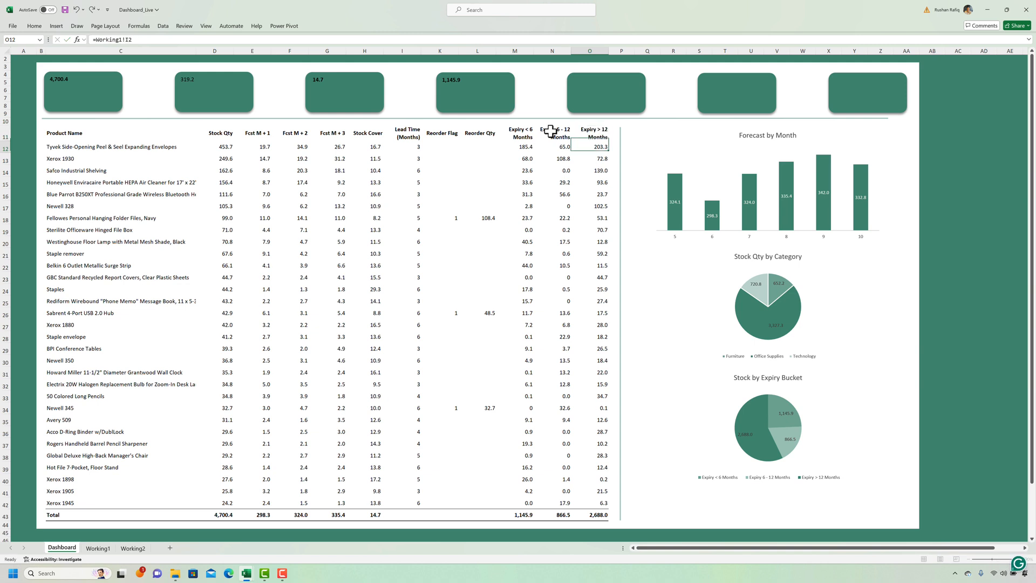
Link the fifth KPI card to the total of the Expiry 6 - 12 Months column in cell N43
click(578, 102)
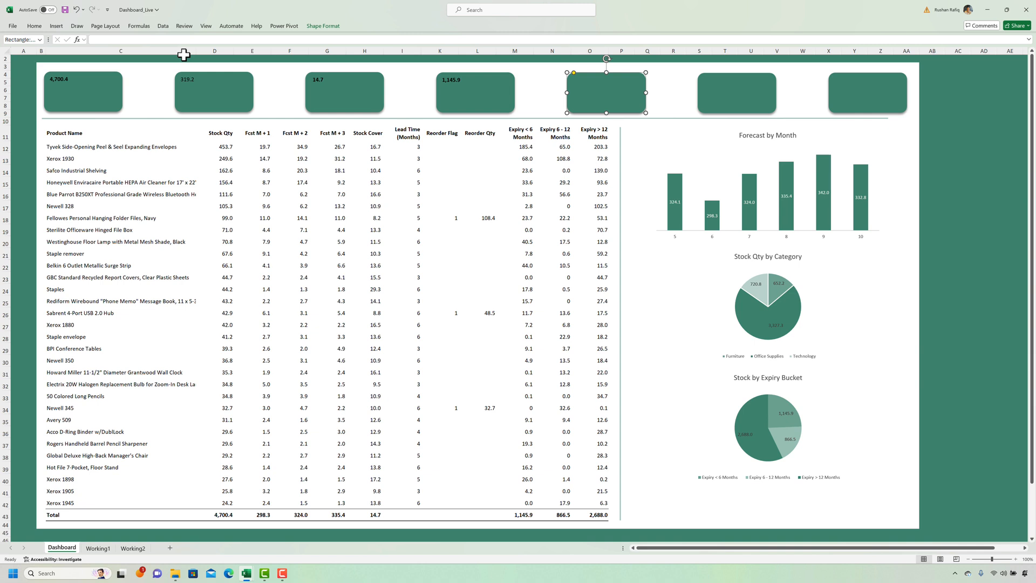
click(95, 37)
text(=)
click(559, 514)
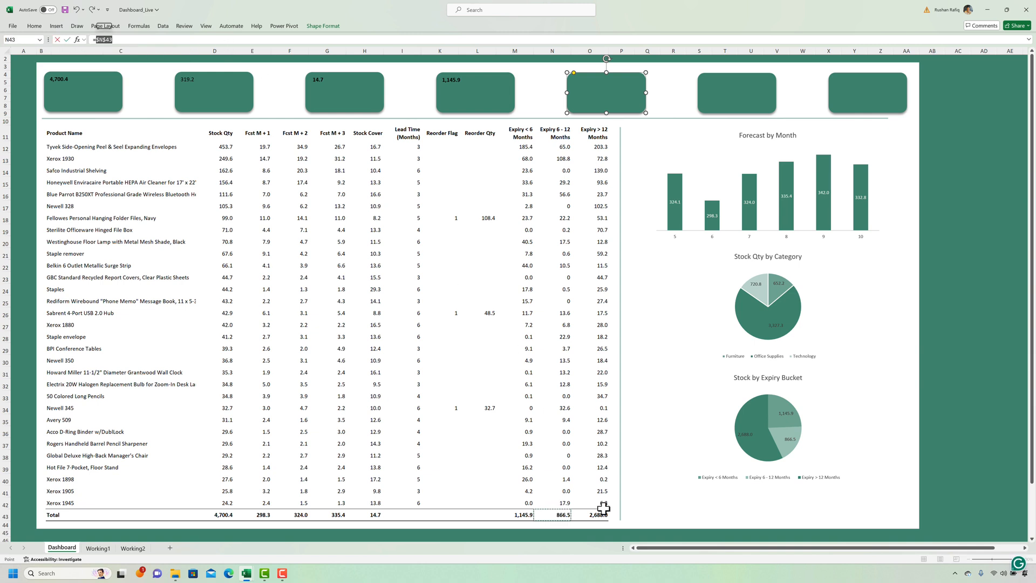
key(Return)
Link the sixth KPI card to the total of the Expiry > 12 Months column in cell O43
click(785, 102)
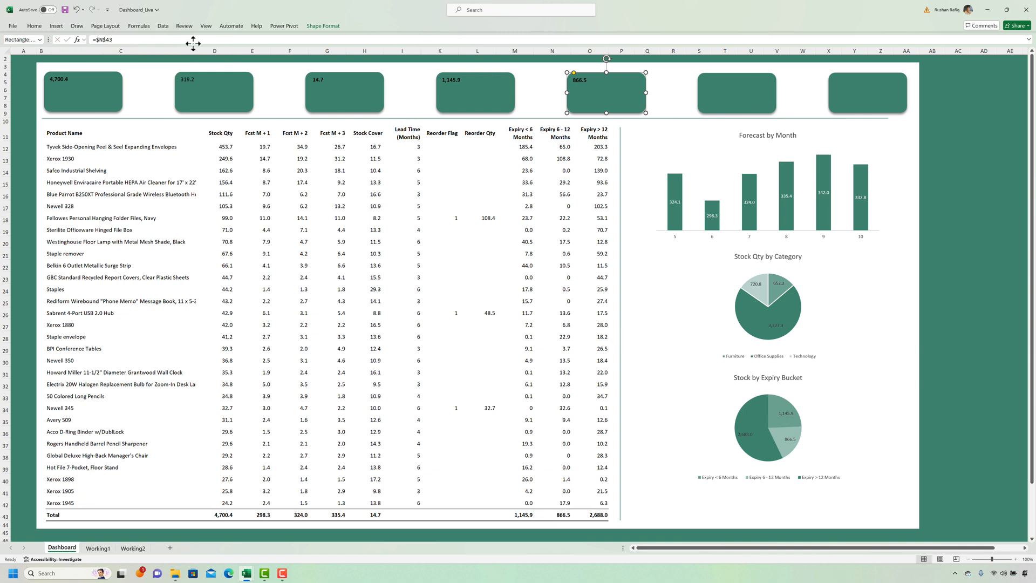
click(103, 39)
text(=)
click(596, 514)
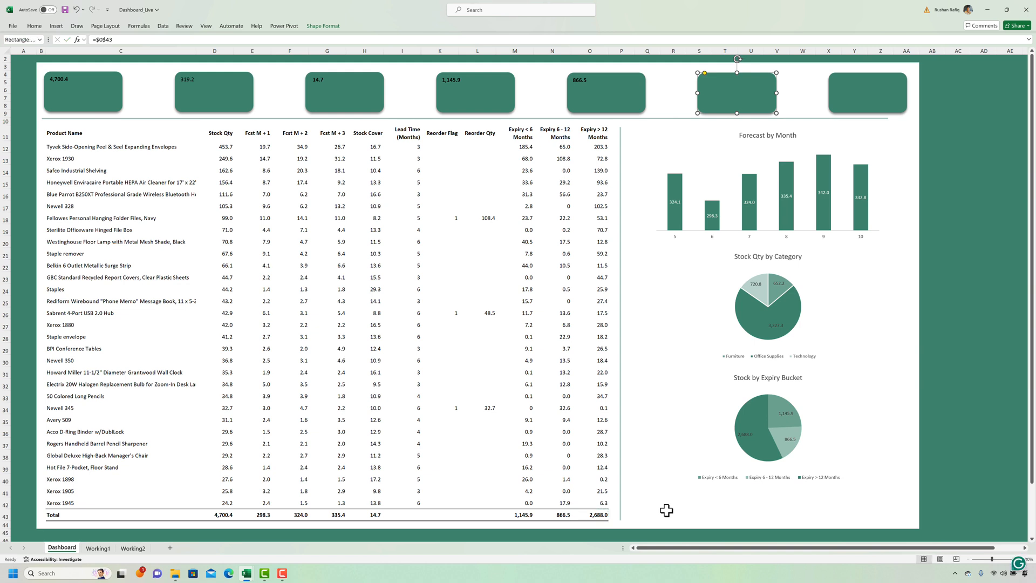
key(Return)
Link the seventh KPI card to the Expiry > 12 Months total in cell O43
click(854, 90)
click(115, 39)
text(=)
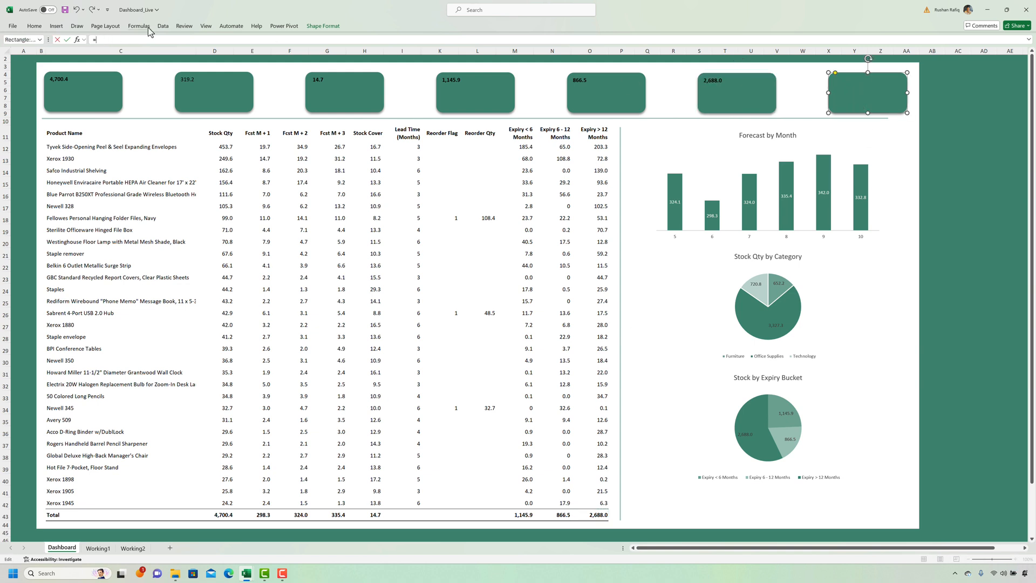
click(597, 514)
key(Return)
Delete the redundant sixth KPI card and distribute the remaining six cards evenly in a horizontal row
click(764, 98)
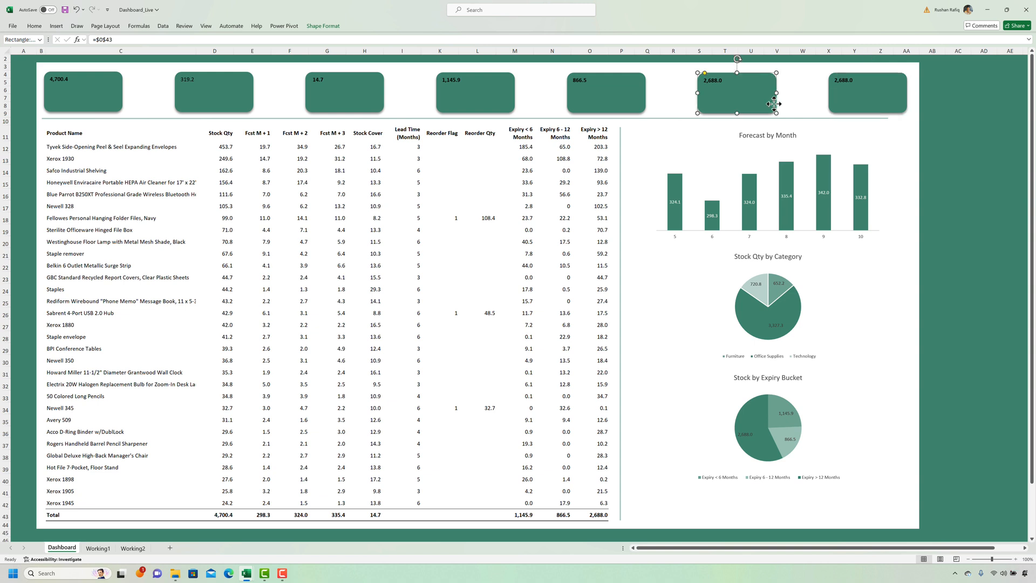
key(Delete)
click(869, 94)
shift+click(590, 100)
shift+click(475, 96)
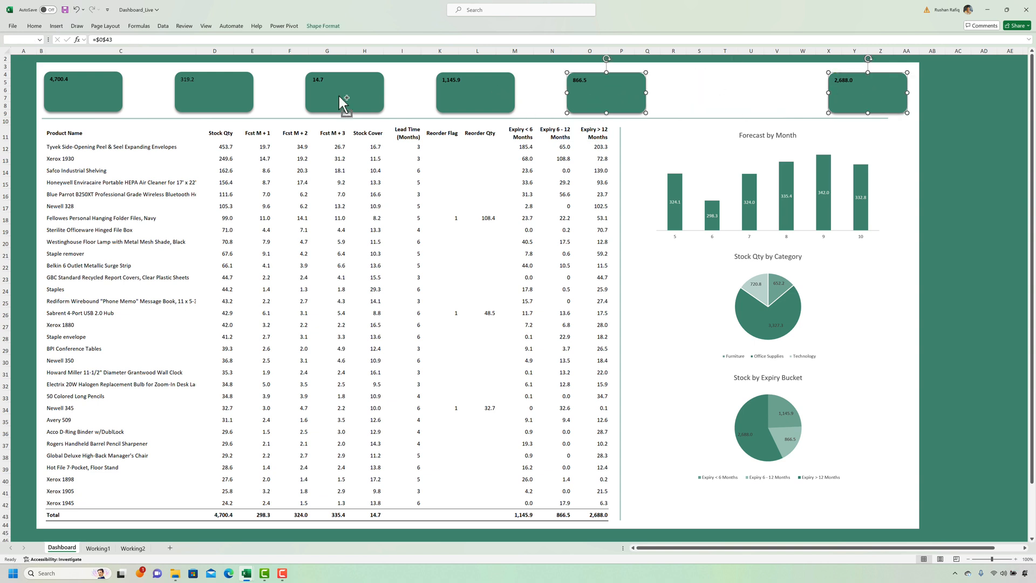
shift+click(342, 98)
shift+click(215, 93)
shift+click(76, 97)
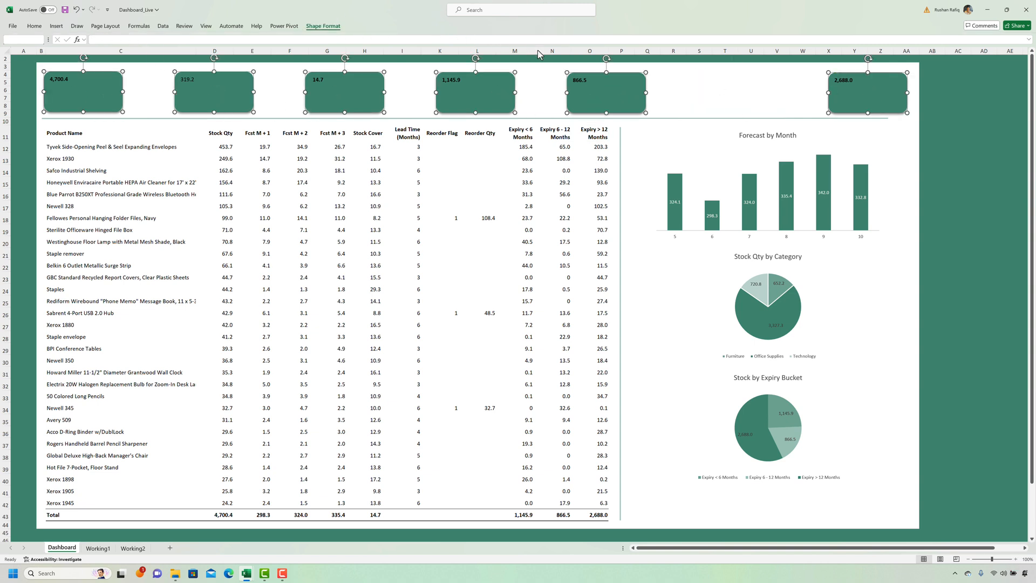
click(324, 25)
click(565, 48)
click(596, 145)
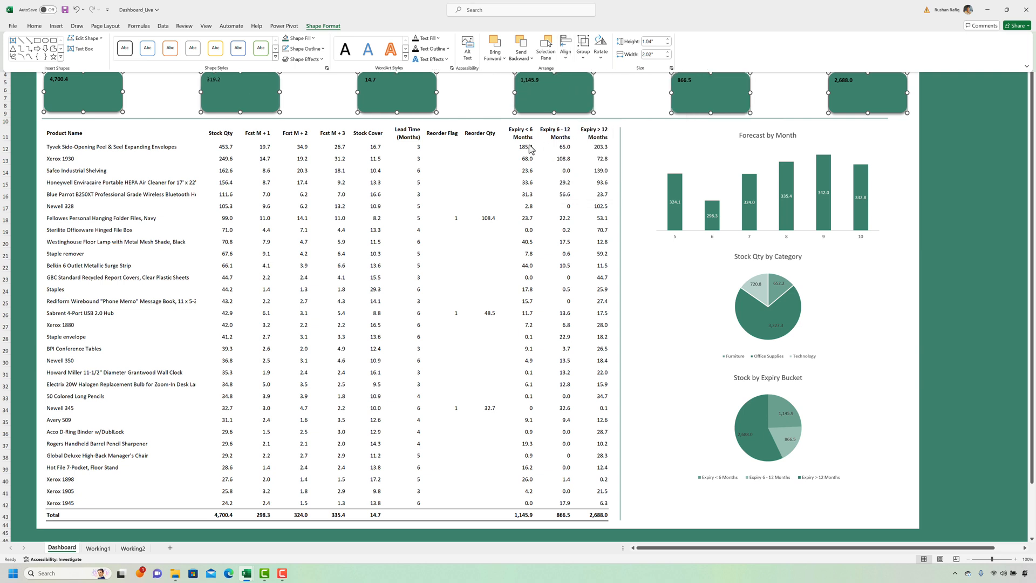
click(542, 205)
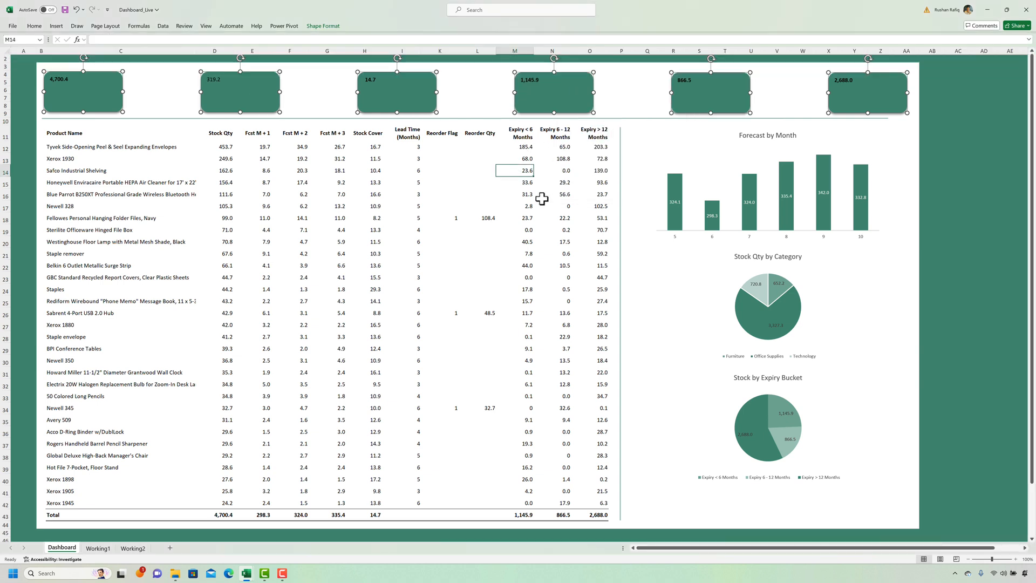
Align the first KPI card's value to the bottom centre and set its font size to 28
click(96, 89)
click(34, 28)
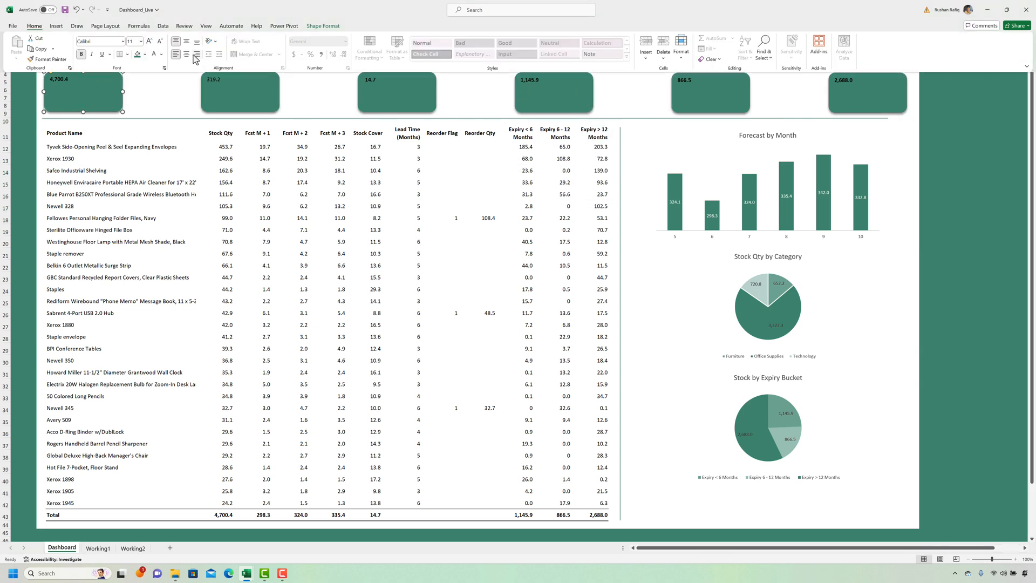
click(196, 42)
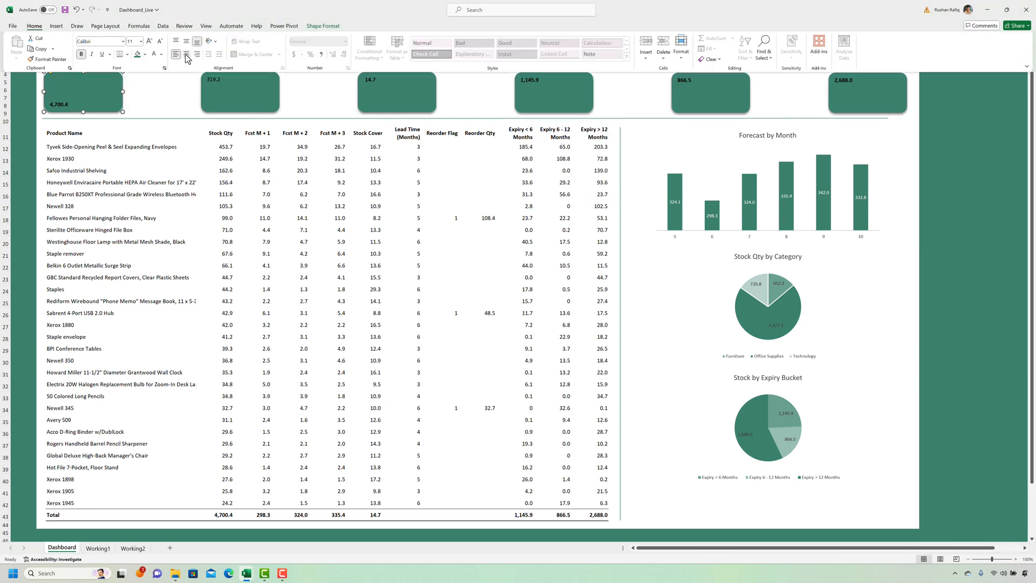
click(133, 41)
text(28)
key(Return)
Set the first KPI card's font colour to the custom cream hex value FFF2CF
click(161, 54)
click(176, 178)
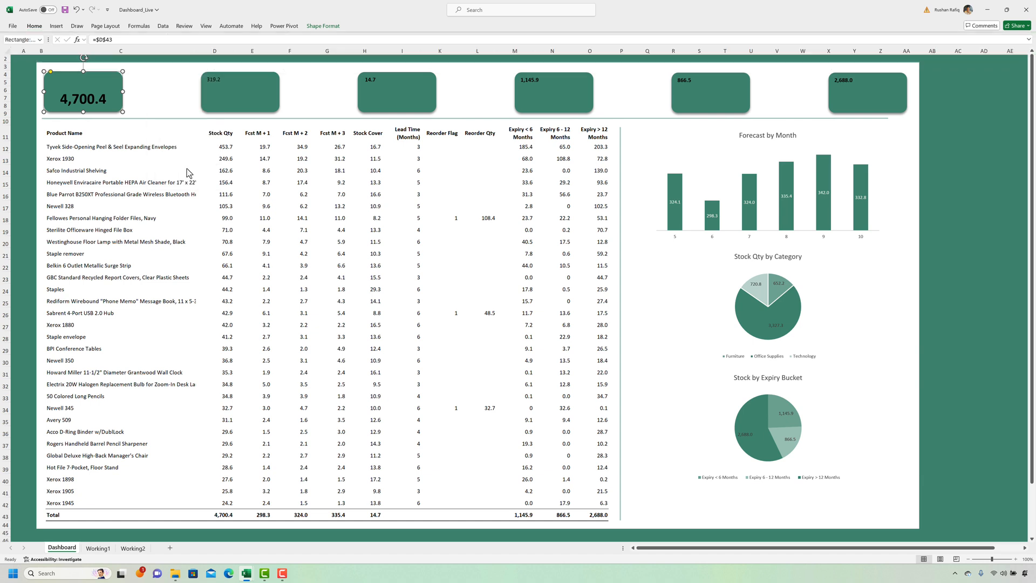
drag(352, 323, 408, 331)
text(FFF2CF)
click(412, 223)
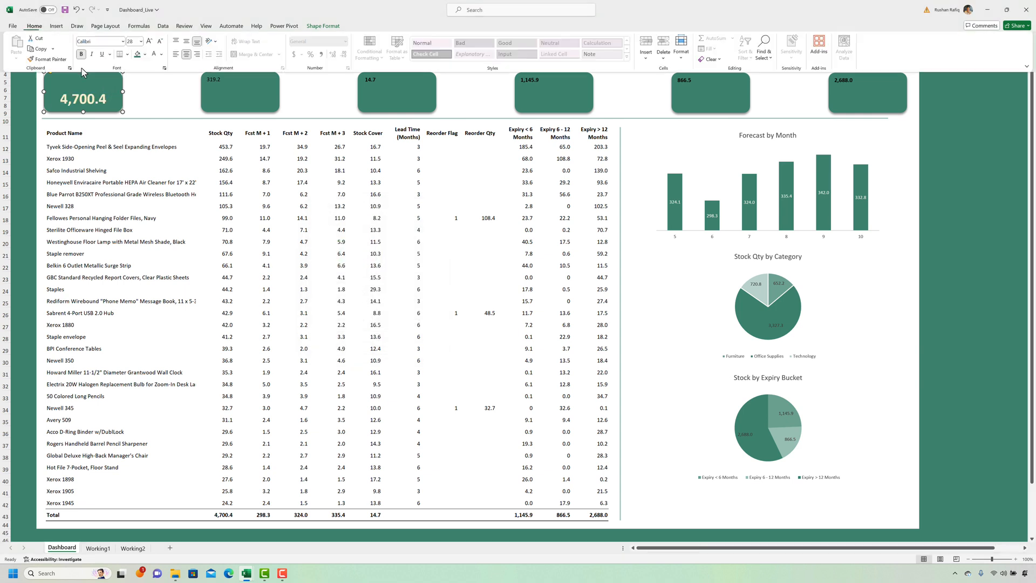
Copy the first KPI card's formatting to the other five cards with the Format Painter
click(61, 60)
click(251, 96)
click(397, 96)
click(562, 100)
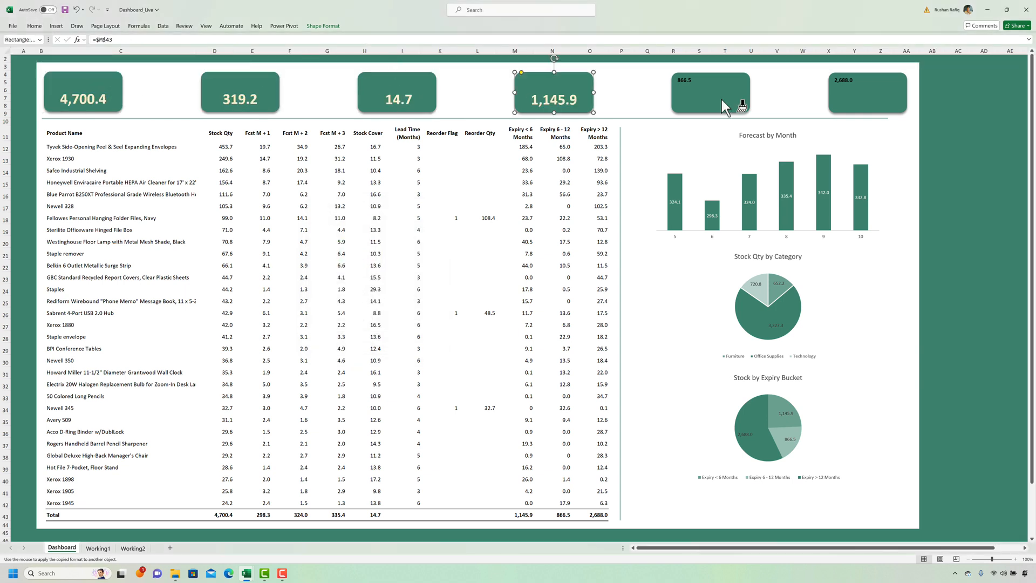
click(721, 99)
click(866, 96)
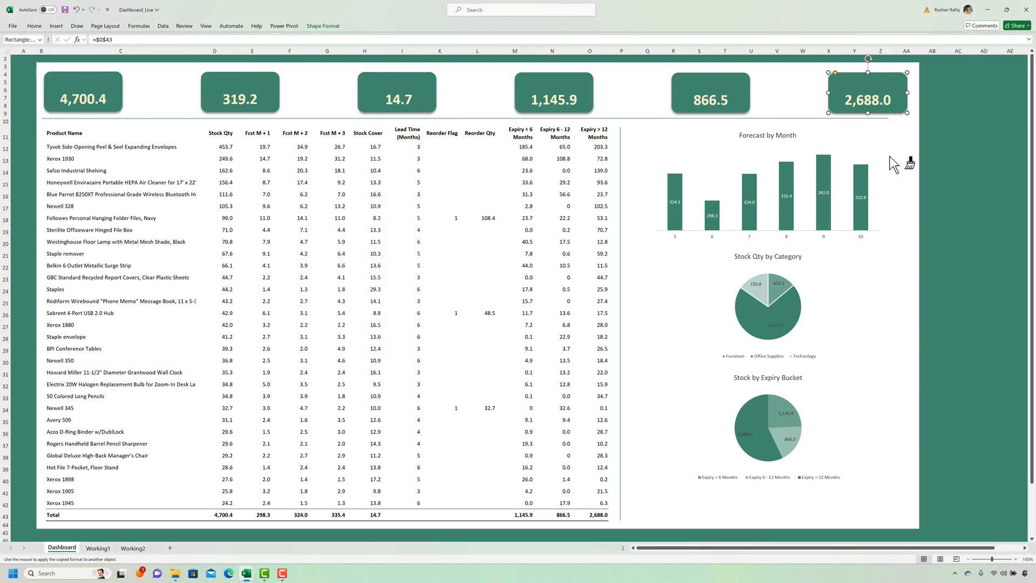
click(372, 157)
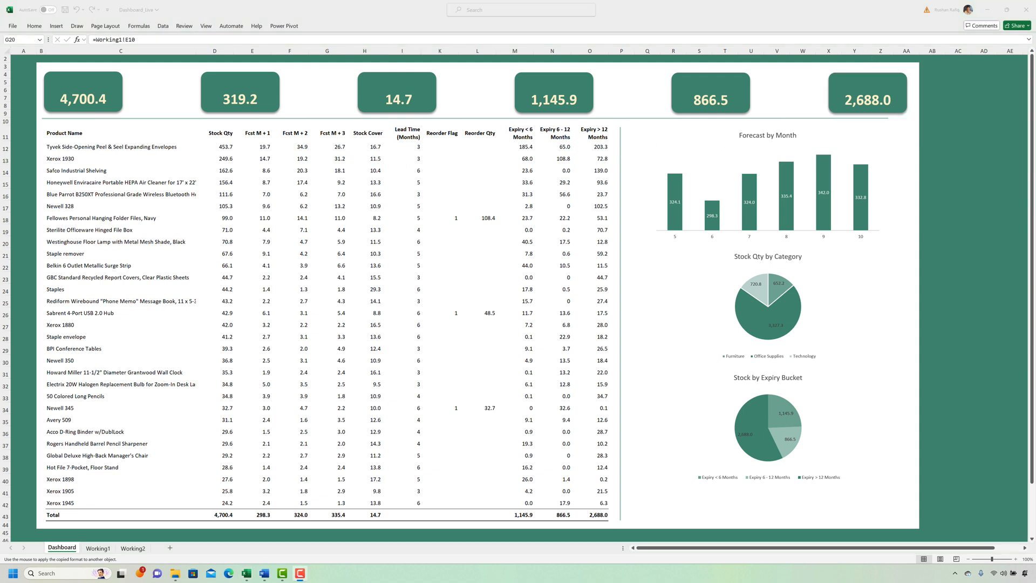
click(140, 150)
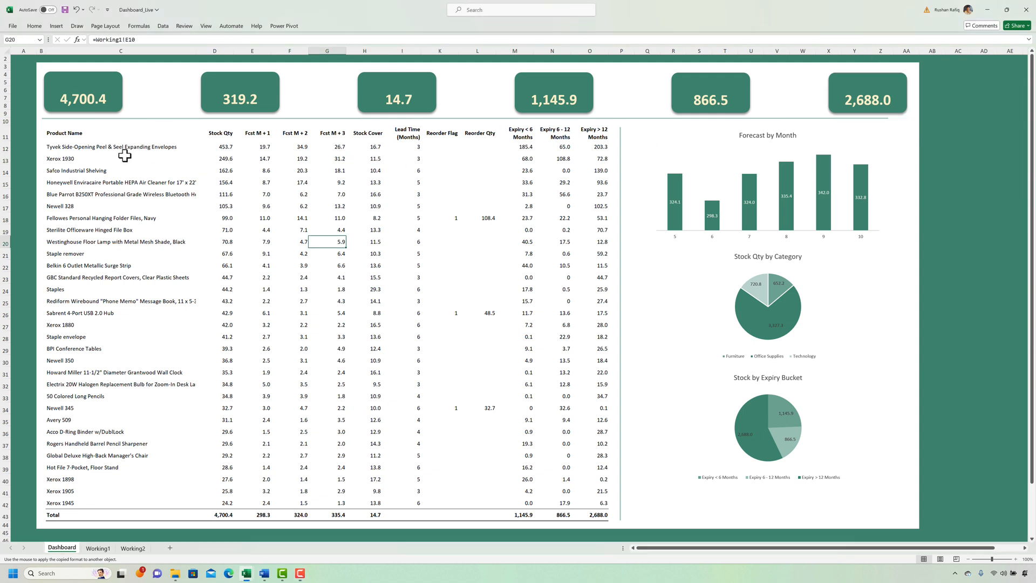
click(119, 170)
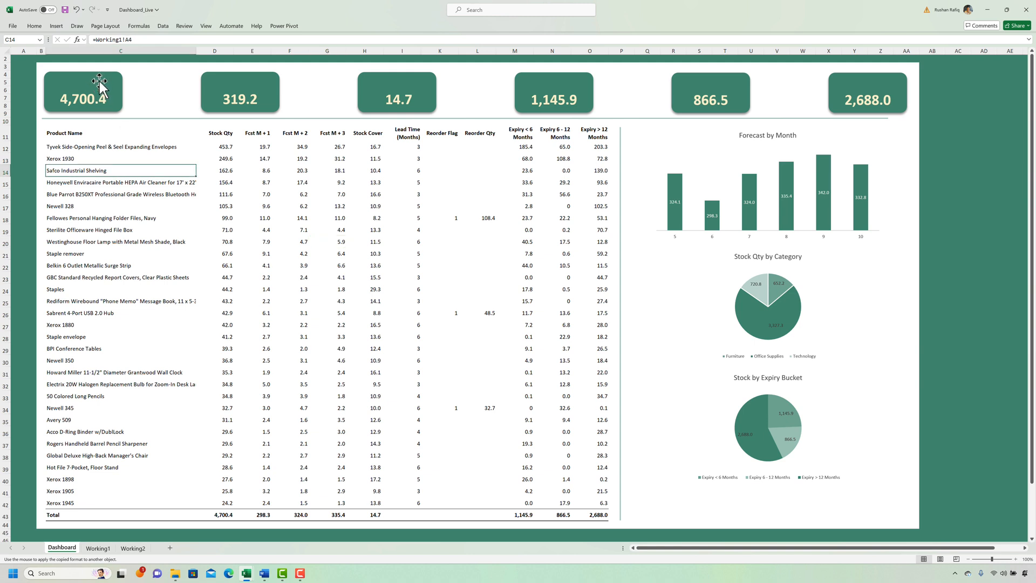
Duplicate the first KPI card and place the copy exactly over the original
click(100, 86)
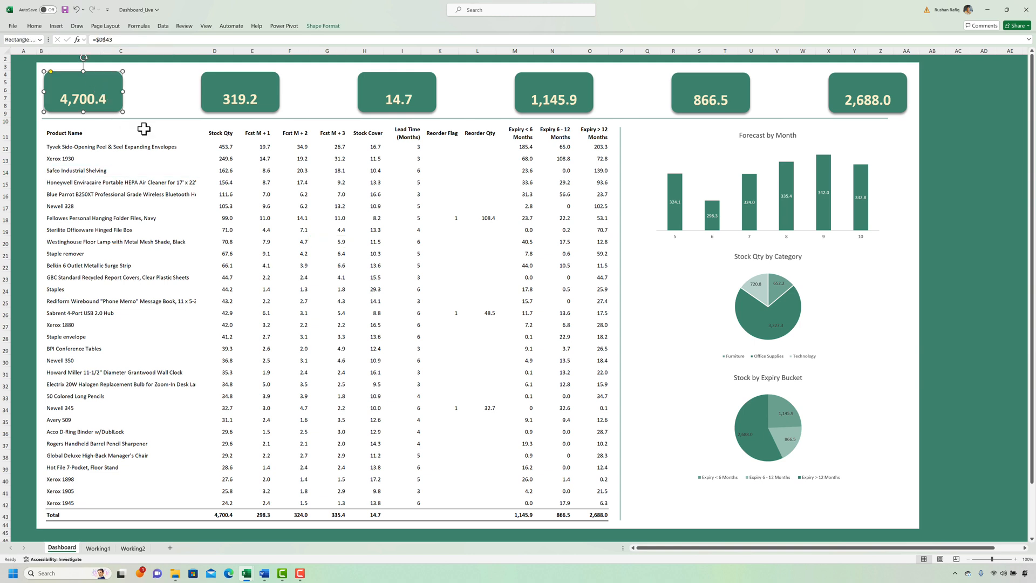
key(ctrl+d)
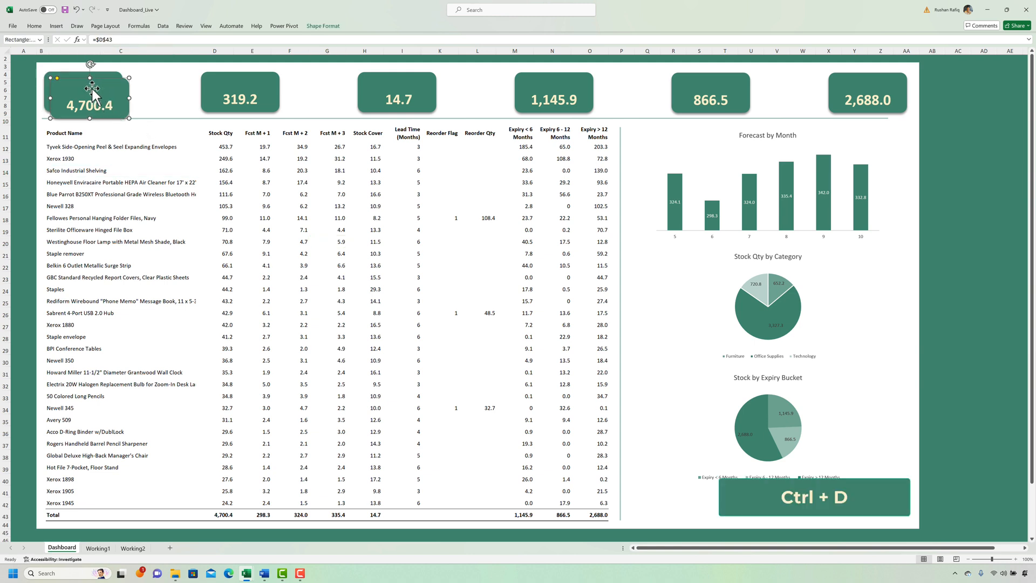
drag(93, 92, 86, 94)
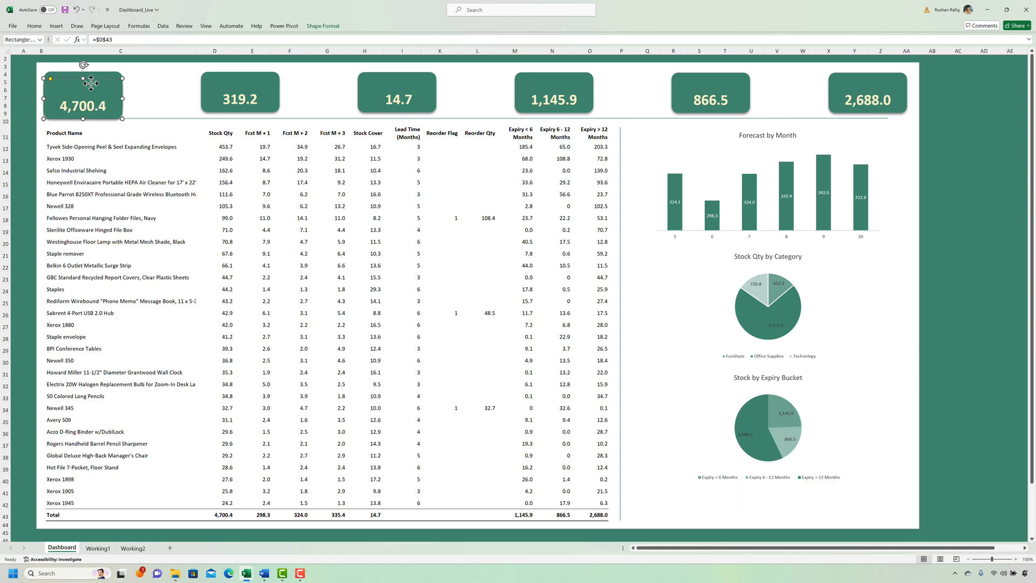
key(Delete)
drag(91, 79, 91, 77)
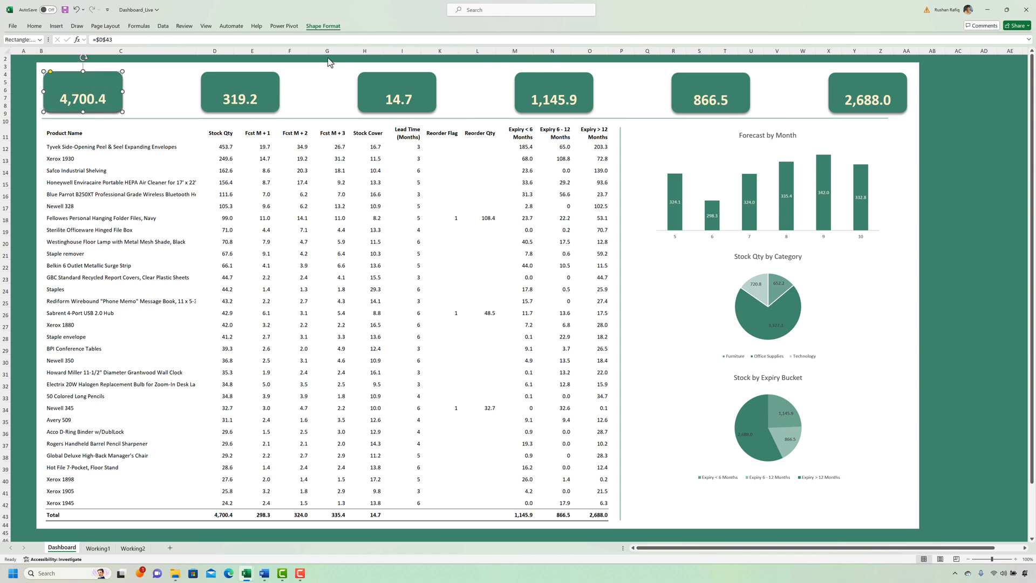
Remove the shadow effect from the duplicated card
click(319, 27)
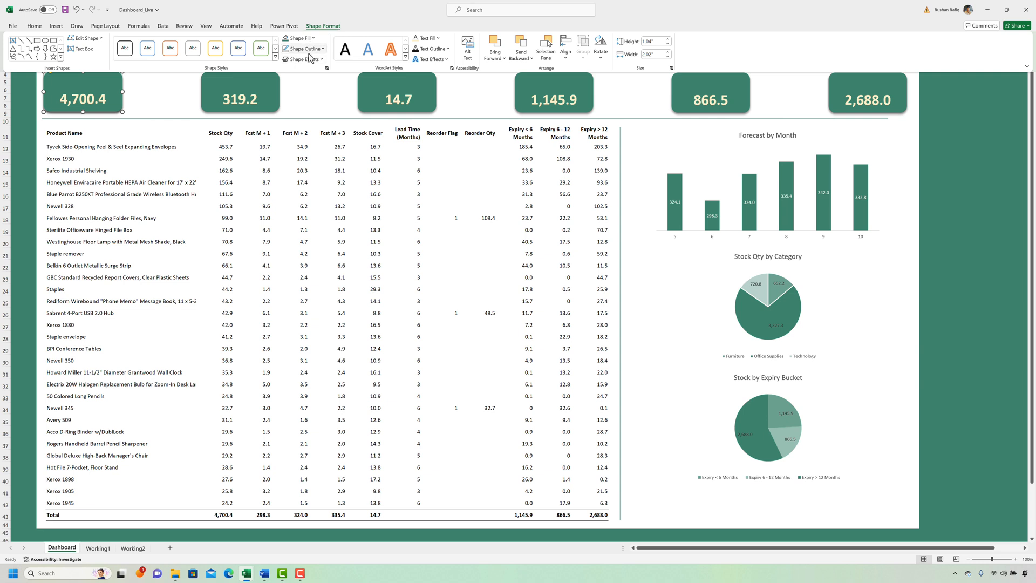
click(313, 60)
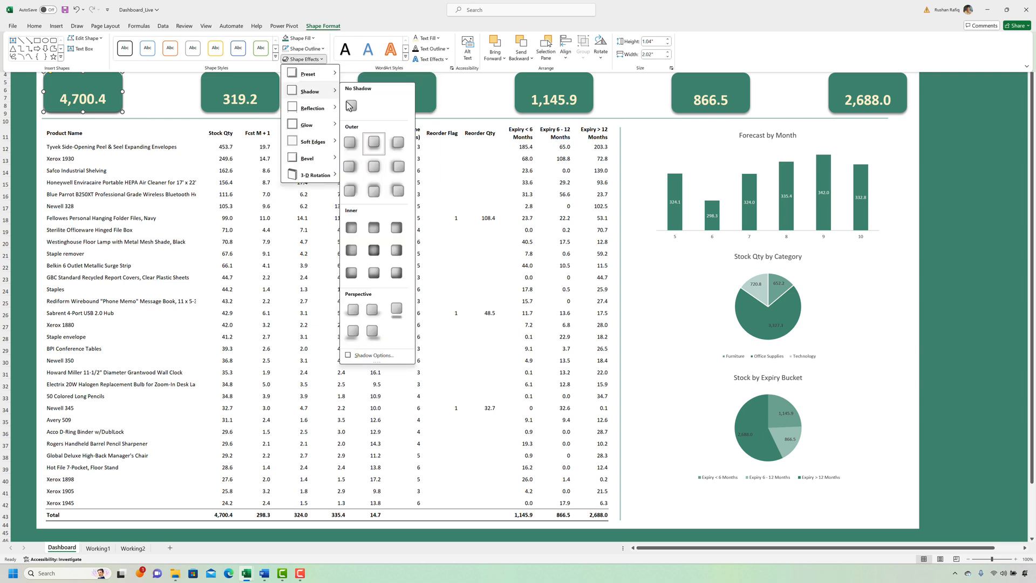
click(350, 106)
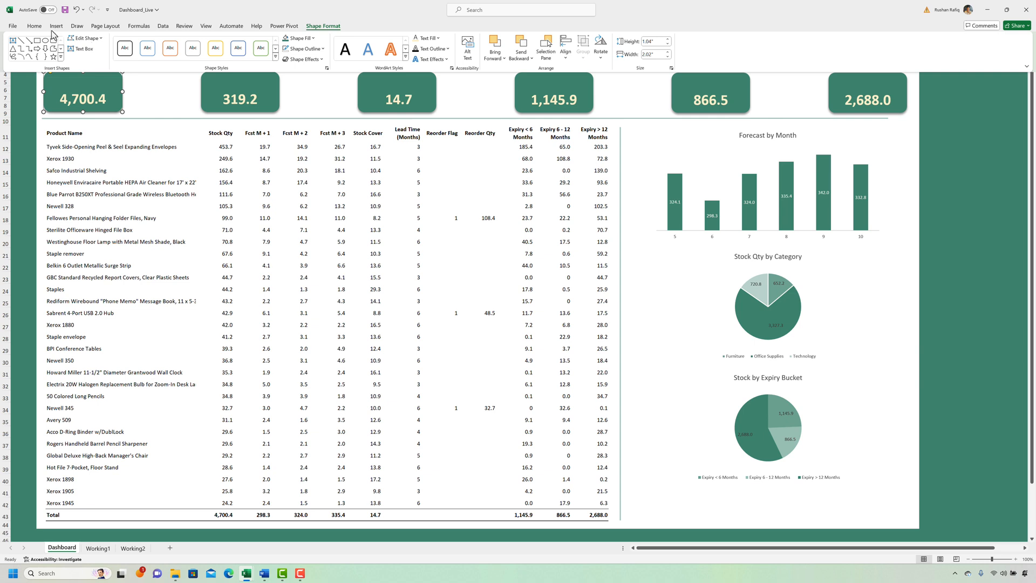
Set the duplicated card's font size to 11 and align its text to the top
click(34, 26)
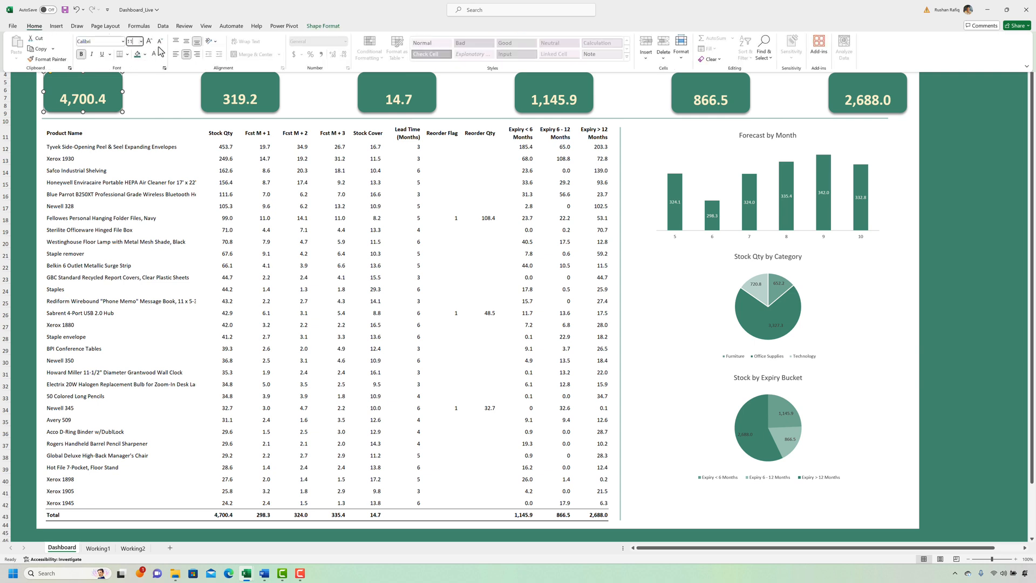
text(11)
key(Return)
click(162, 58)
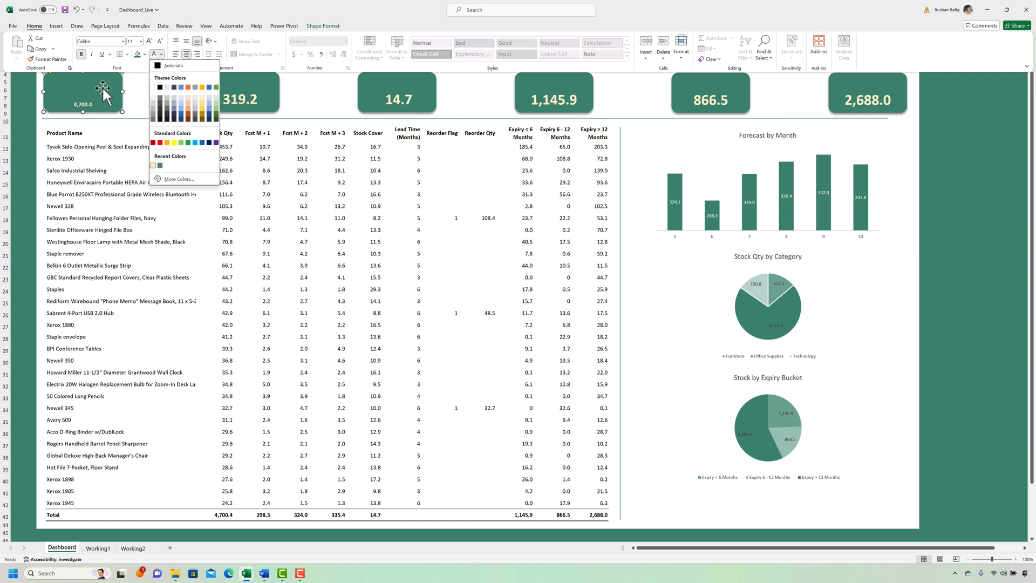
click(102, 86)
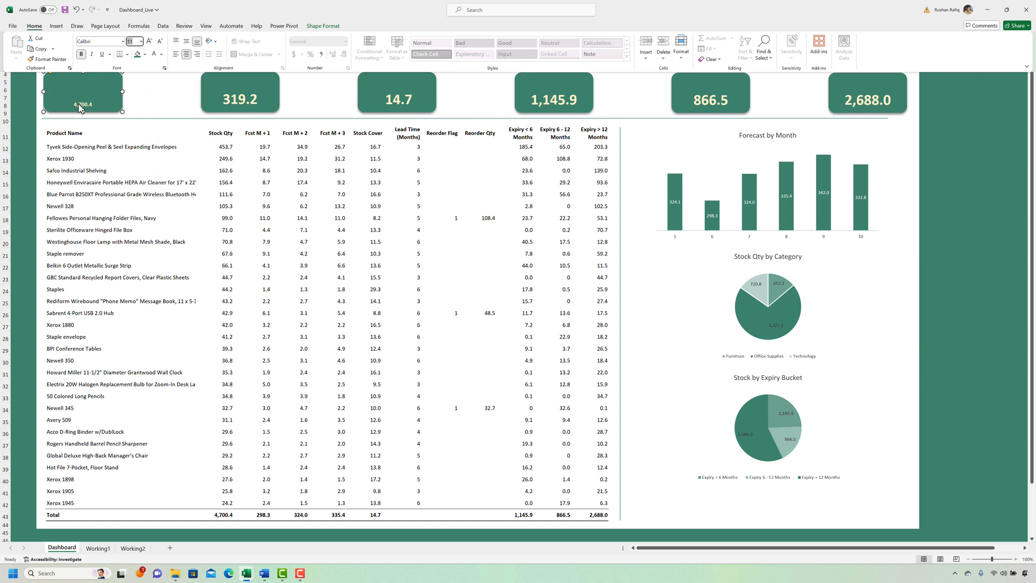
click(176, 41)
Shrink the duplicated card to a narrow label strip inside the first card's upper edge and set its text to Stock Qty
click(82, 110)
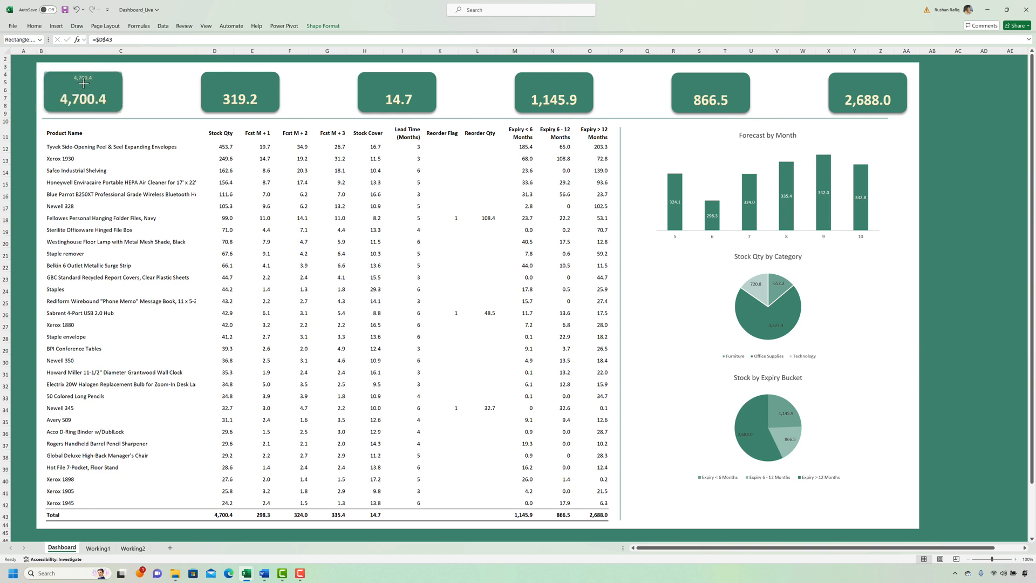
drag(84, 83, 120, 77)
drag(44, 77, 83, 79)
click(130, 150)
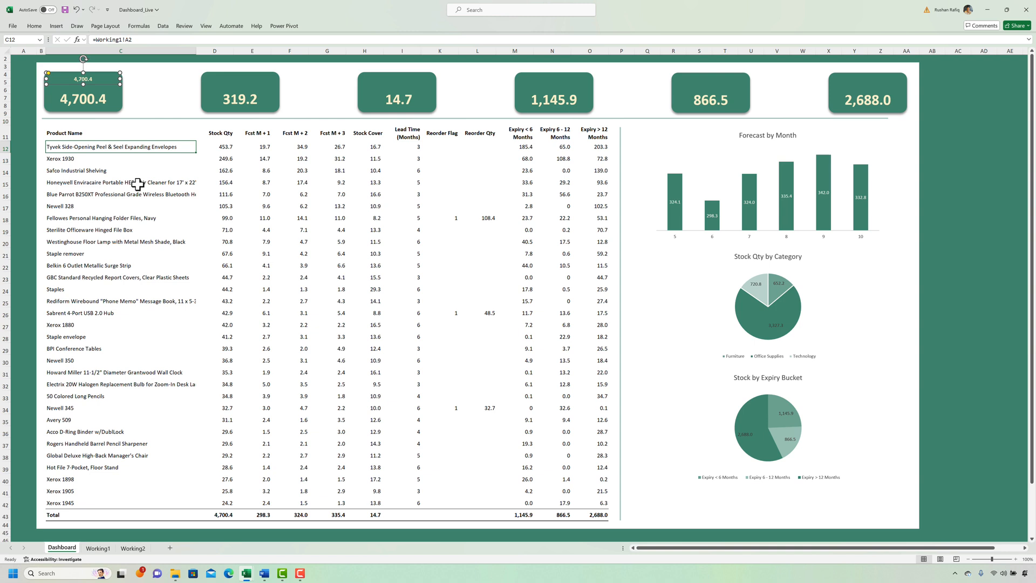
click(87, 78)
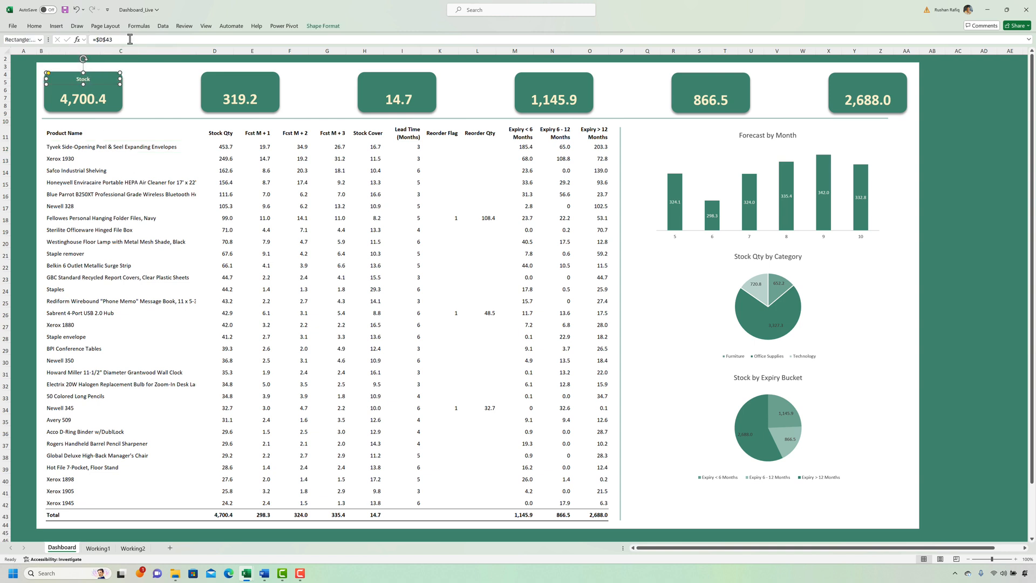
click(135, 146)
Duplicate the Stock Qty label onto the other five KPI cards, placing each copy above the card's value
click(95, 82)
drag(100, 89, 247, 85)
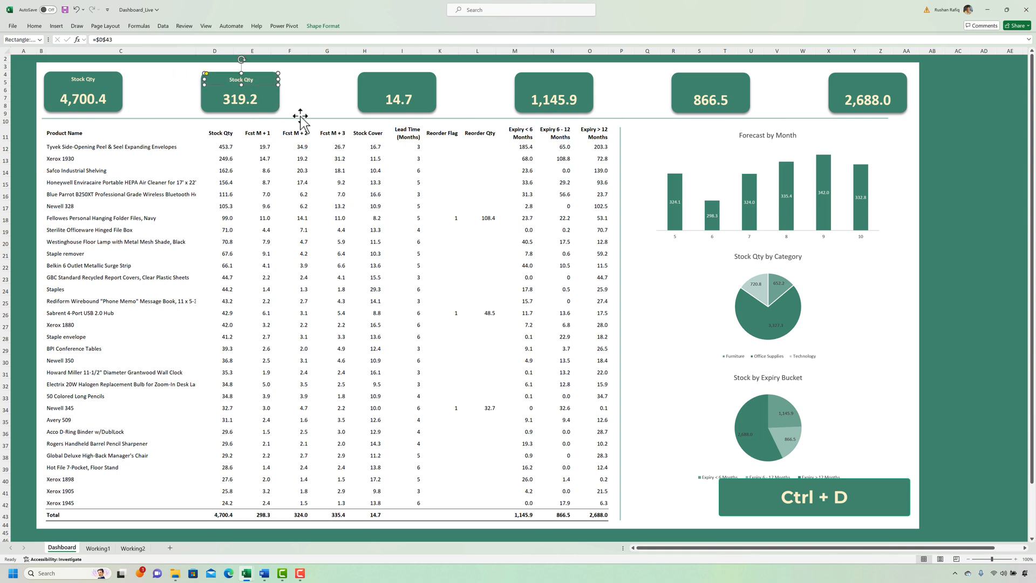
key(ctrl+d)
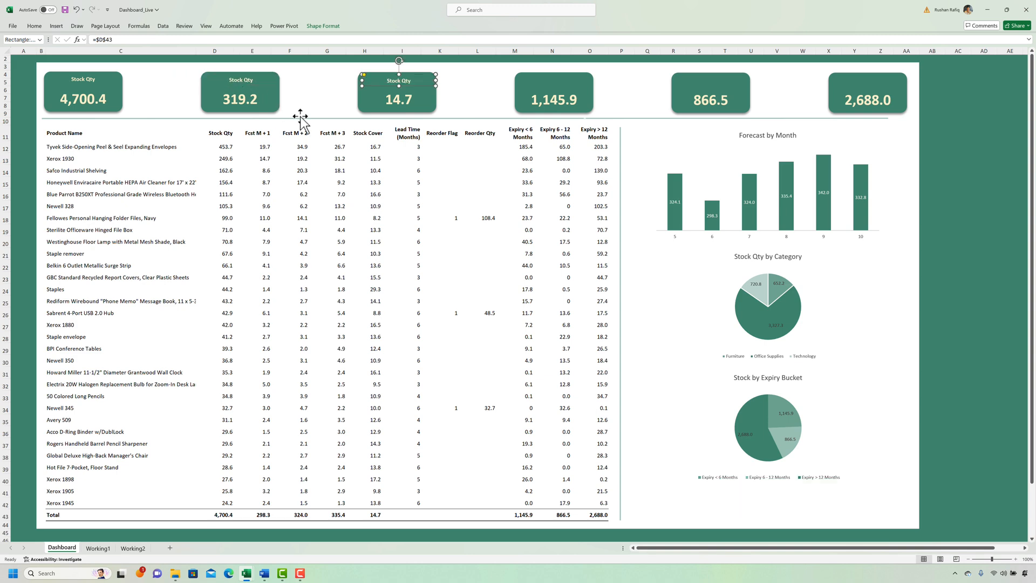
key(Left)
key(ctrl+d)
key(ctrl+d)
key(ctrl+d)
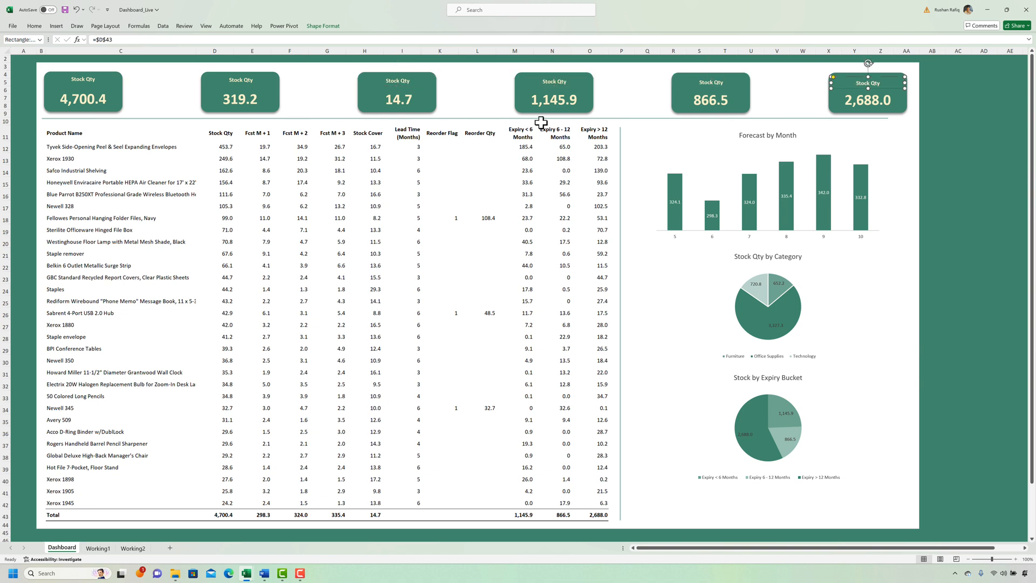
Align the tops of all six KPI card title labels and nudge them slightly downward together
shift+click(710, 82)
shift+click(542, 84)
shift+click(394, 81)
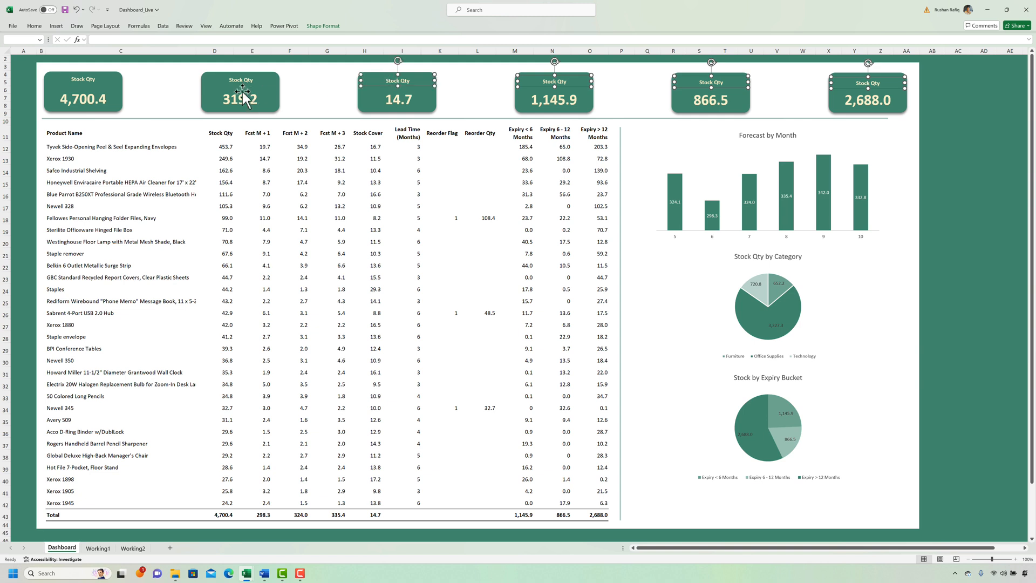
shift+click(240, 81)
click(323, 26)
click(566, 52)
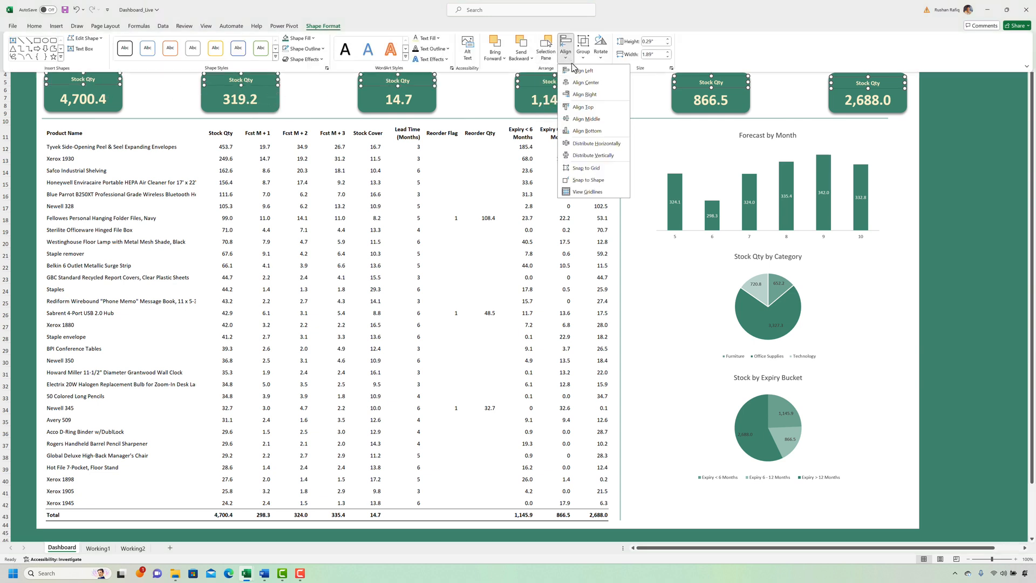
click(580, 105)
click(476, 157)
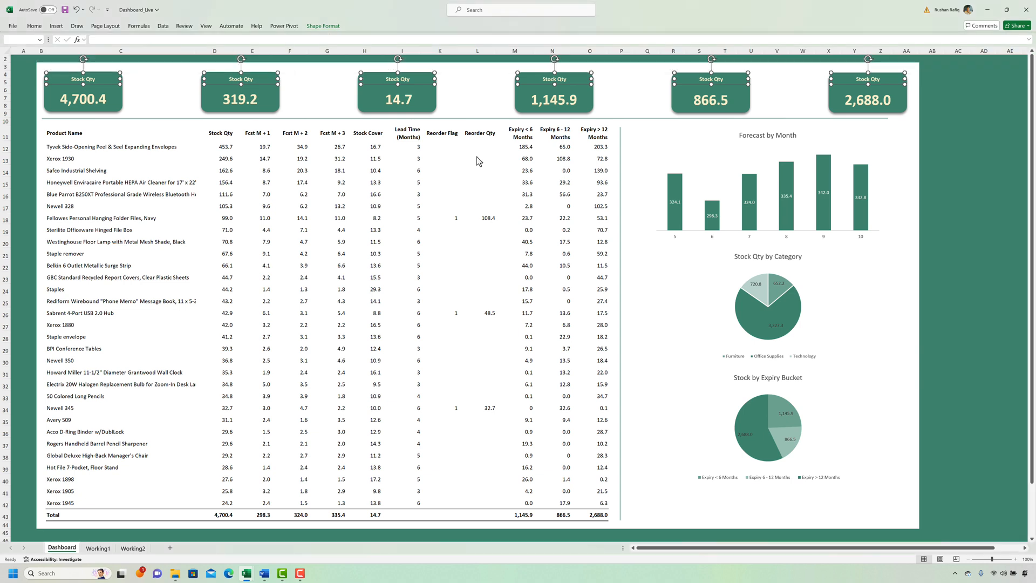
key(Down)
key(Down)
key(Down)
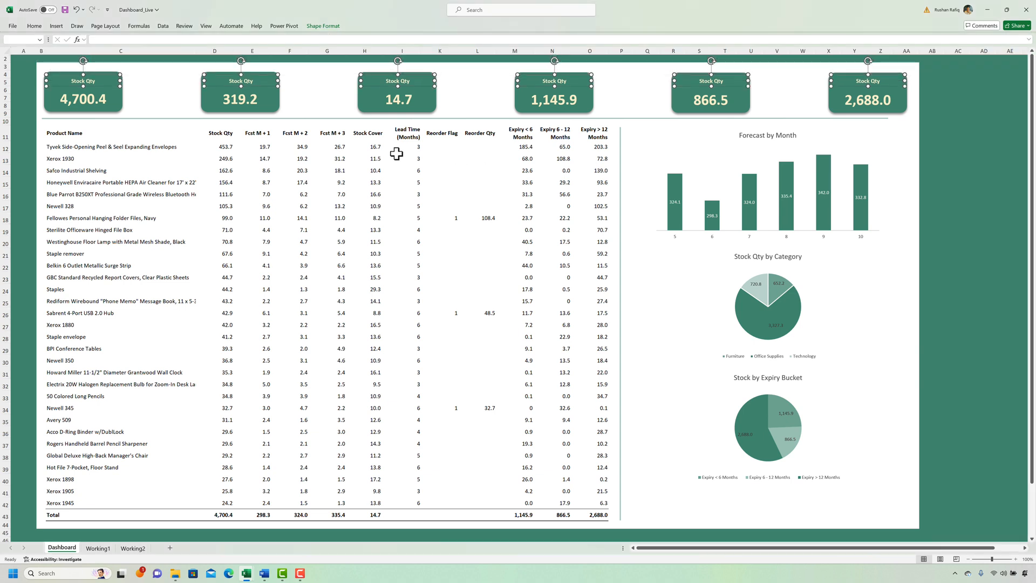
Change the second KPI card's label to Avg Forecast and the third card's label to Stock Cover Months
click(234, 81)
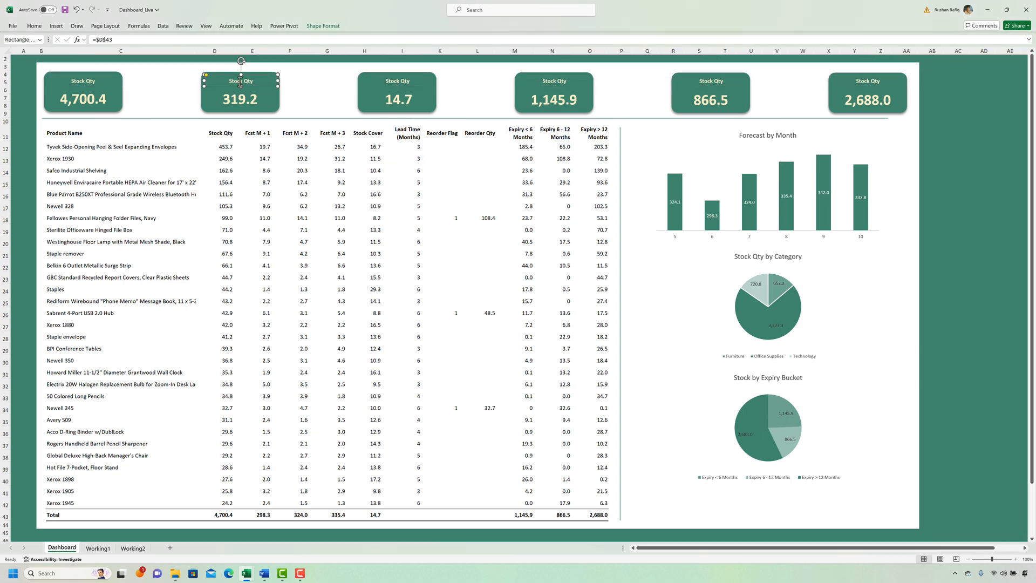
triple_click(240, 82)
text(Avg Forecast)
click(365, 150)
click(404, 82)
Change the last three KPI card labels to Expiring < 6 Mo, Expiring 6 - 12 Mo and Expiring > 12 Mo
click(574, 84)
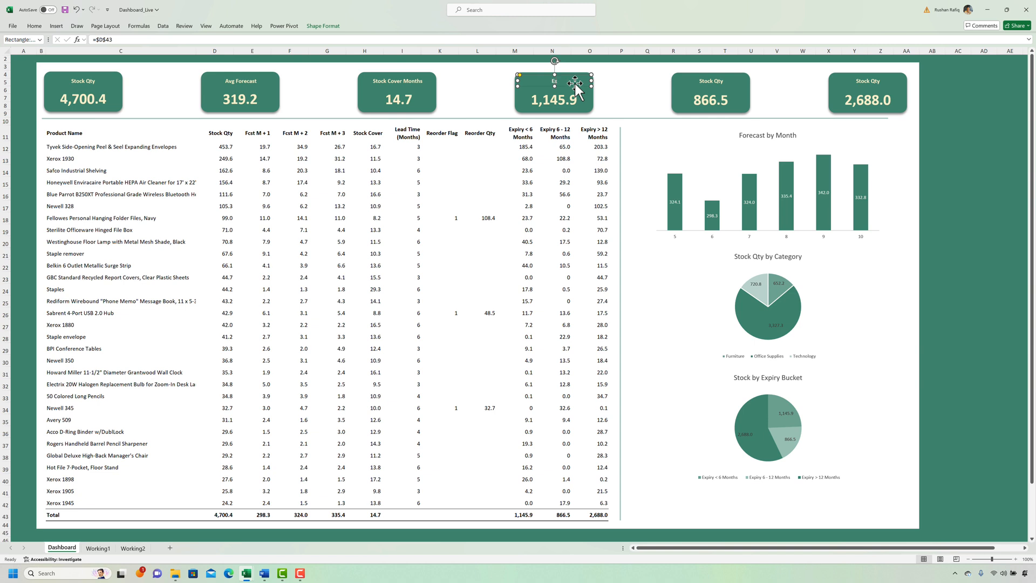
text(Expirying < 6 Mo)
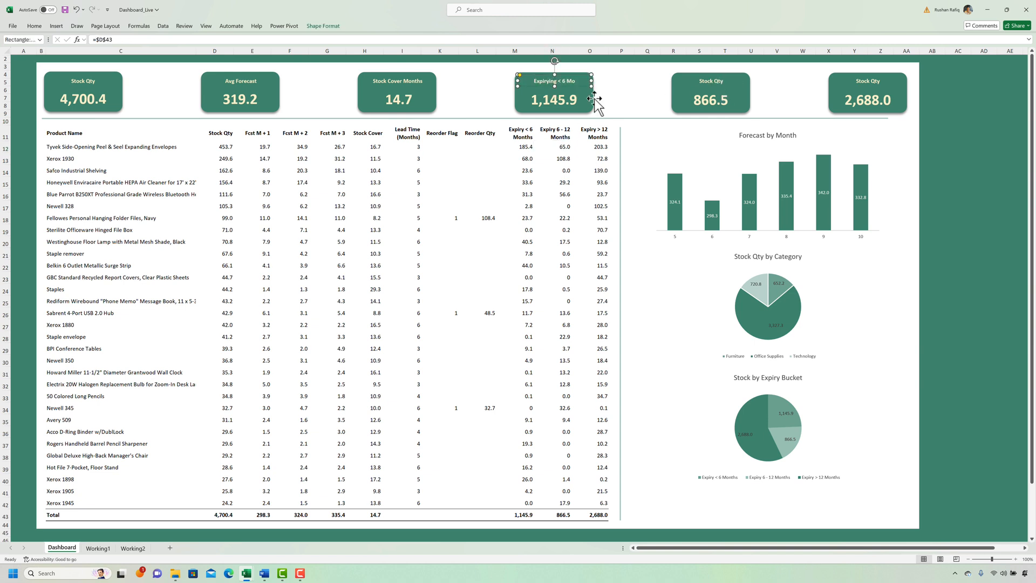
key(BackSpace)
click(707, 81)
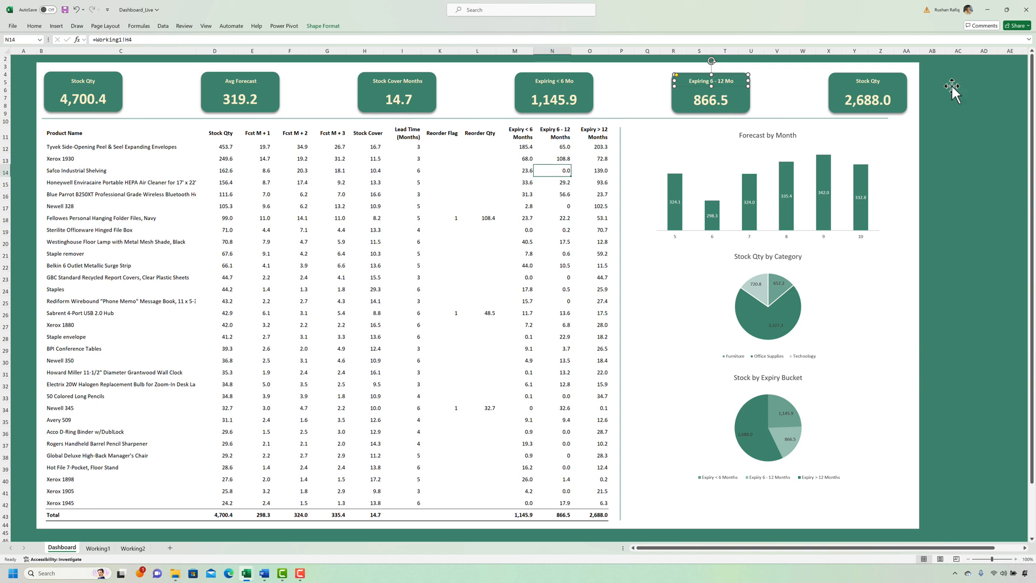
click(863, 81)
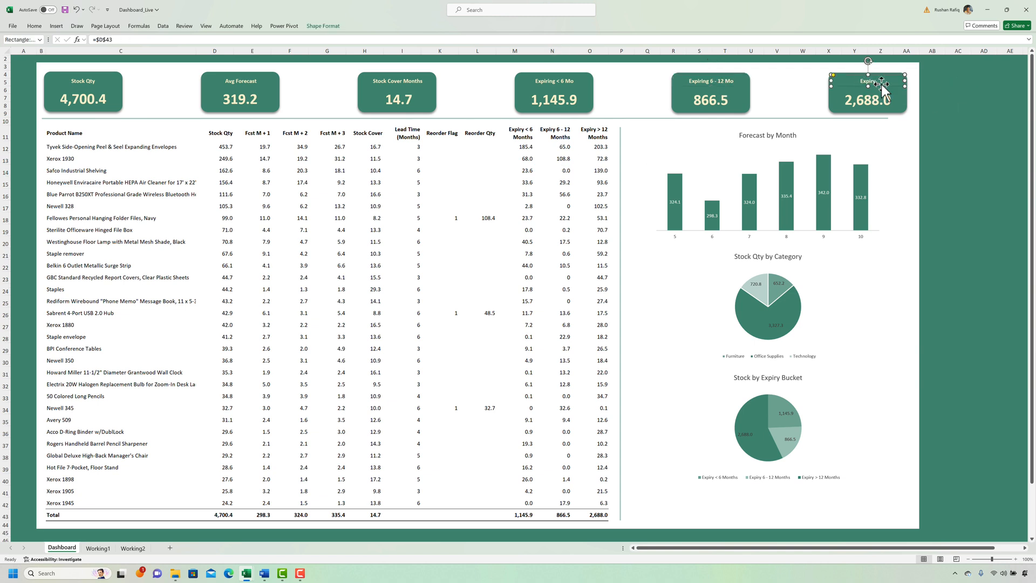
click(442, 241)
Save the workbook with the finished KPI cards
click(330, 198)
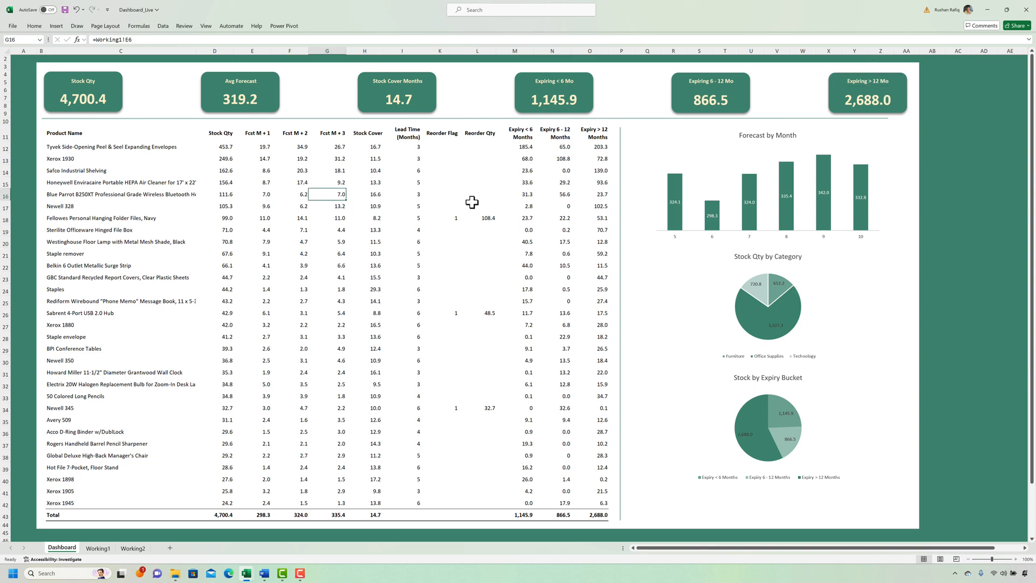
key(ctrl+s)
key(Left)
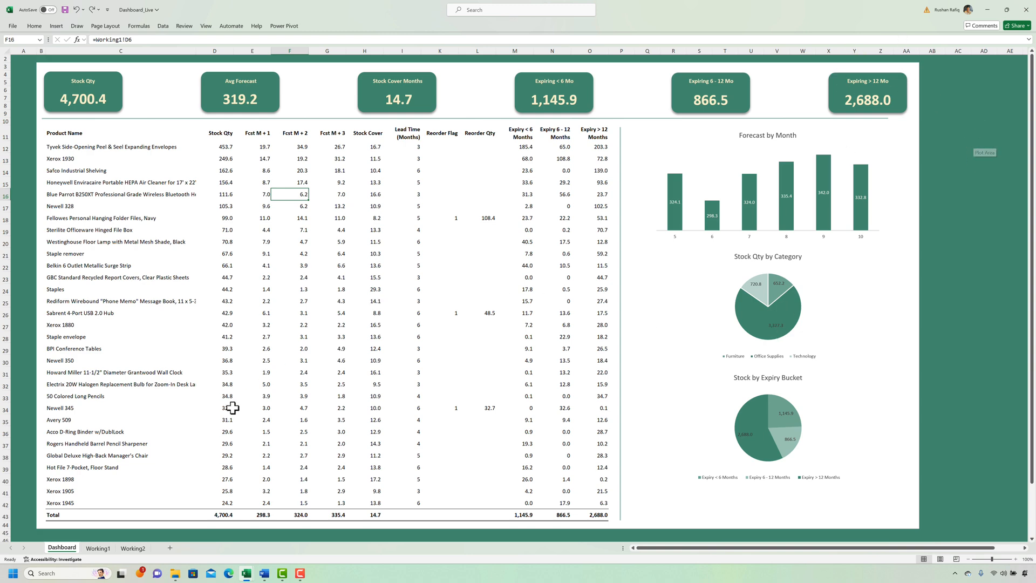
Add a Category slicer to the pivot table on the Working1 sheet and place it in the empty area beside the table
click(102, 548)
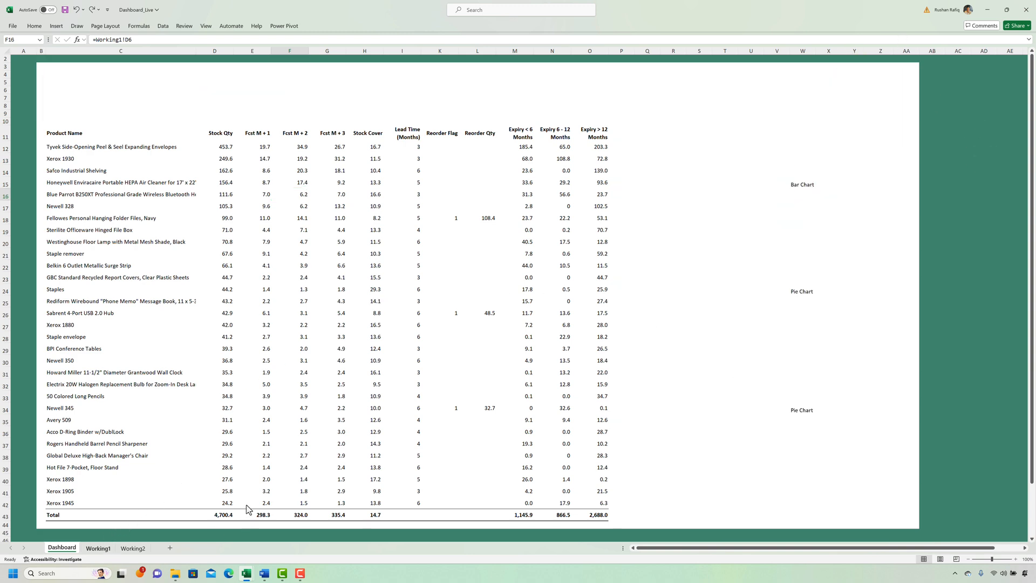
click(196, 136)
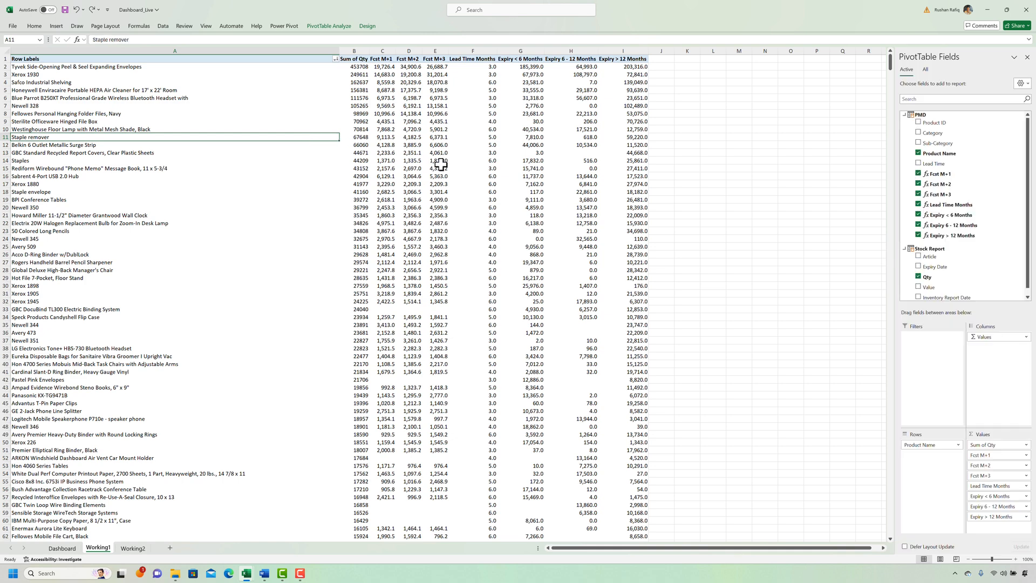
right_click(937, 137)
click(899, 181)
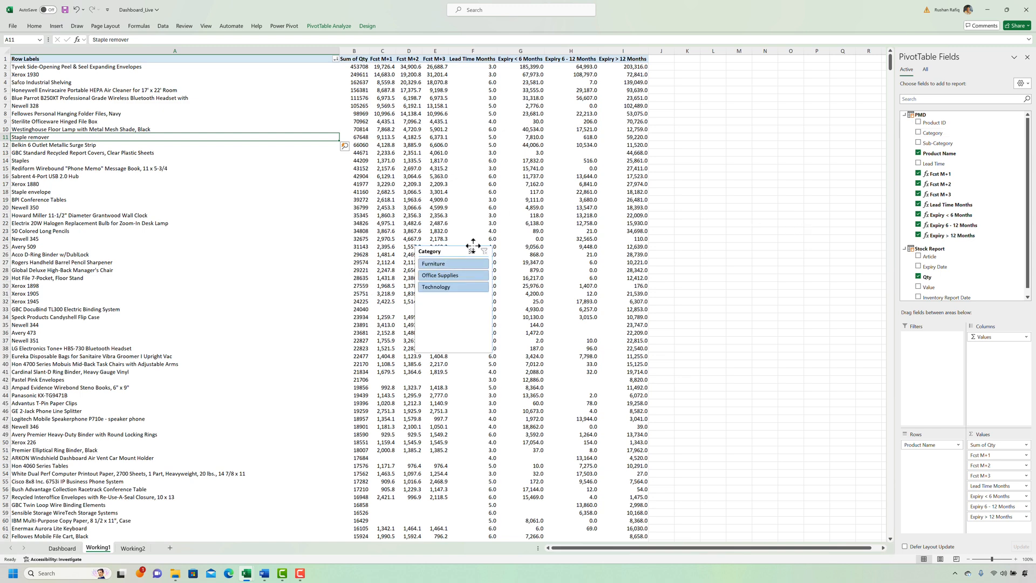
drag(465, 246, 732, 157)
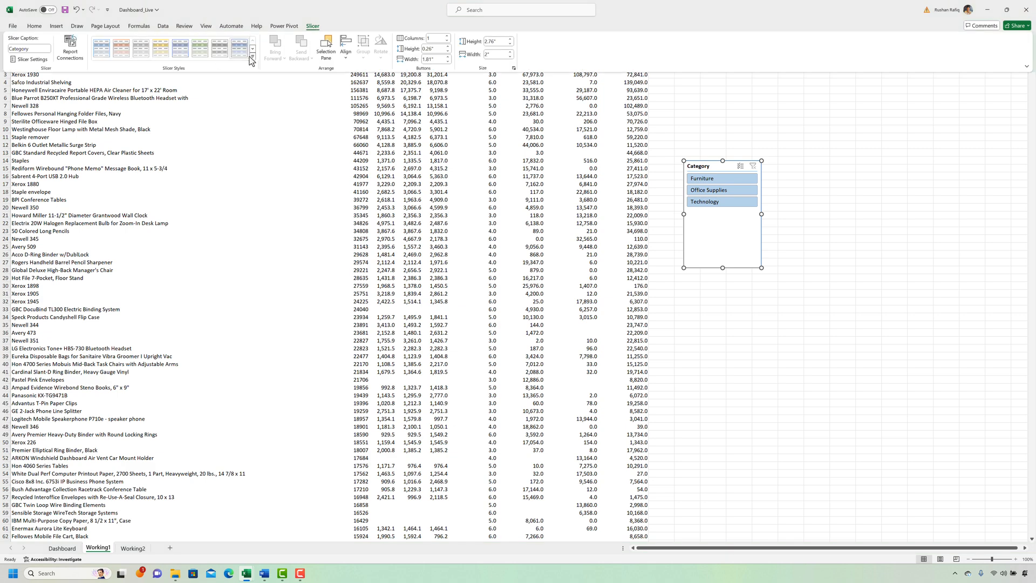
Duplicate the Light Blue, Slicer Style Light 1 style and name the copy SlicerCusotm
click(254, 63)
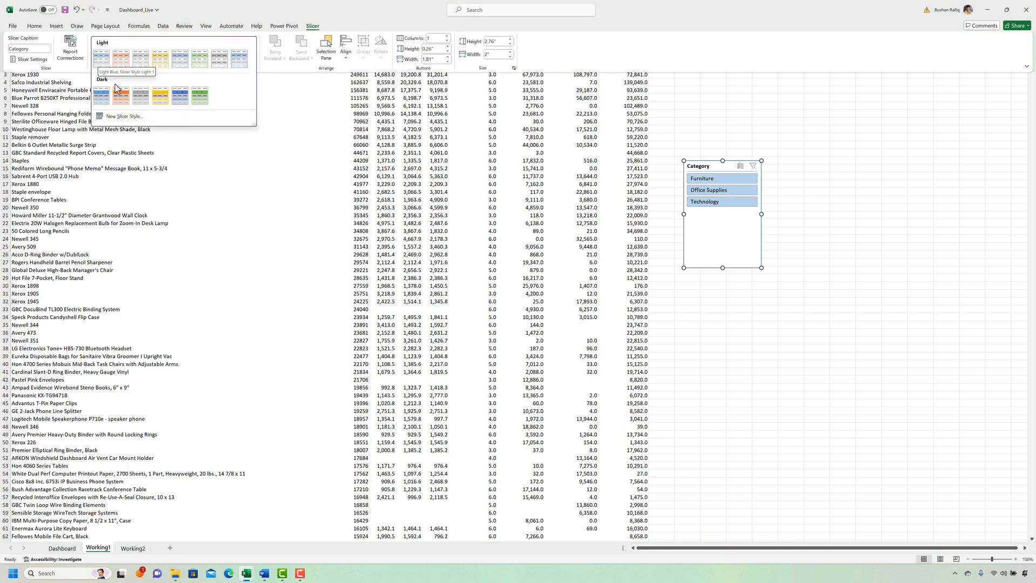
right_click(100, 63)
click(126, 79)
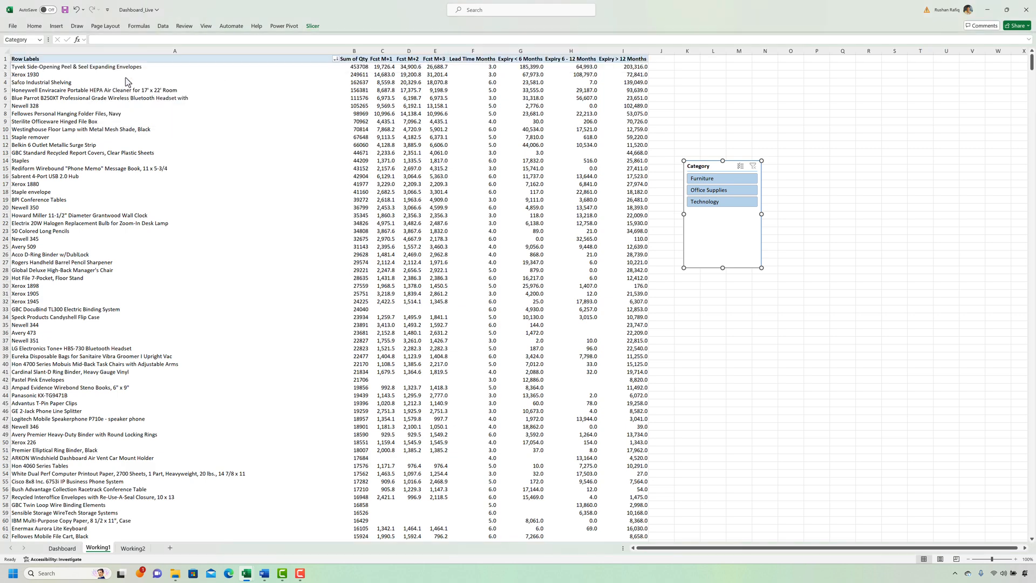
click(320, 212)
text(SlicerCusotm)
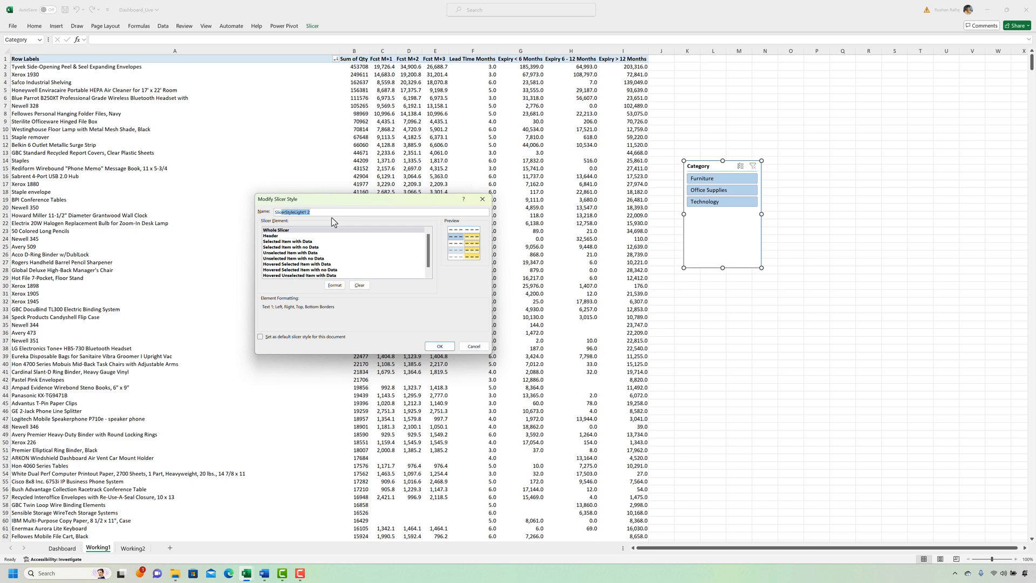
Remove the borders from the Whole Slicer element of the custom style, leaving its fill at No Color
click(276, 230)
click(335, 284)
click(309, 179)
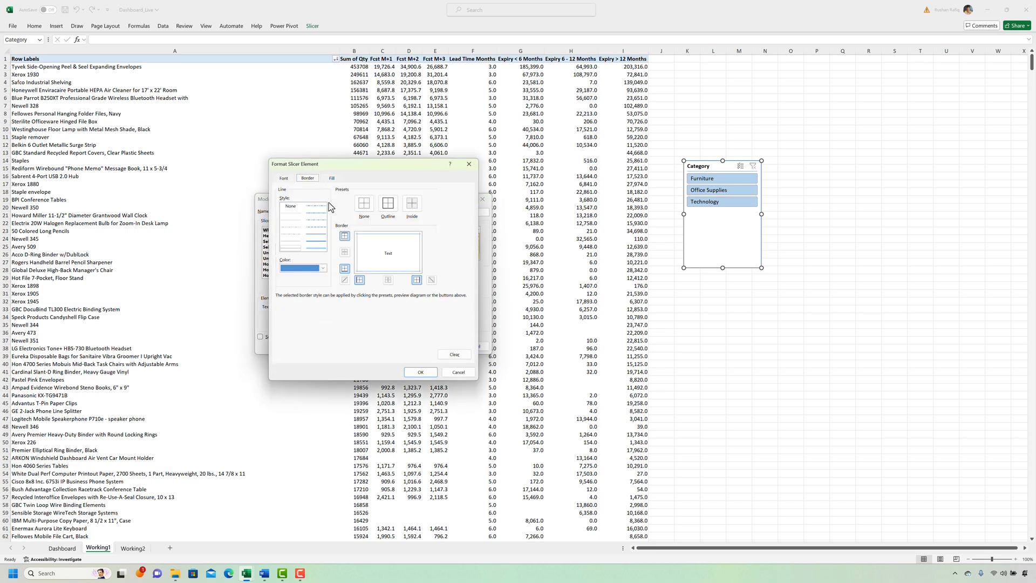
click(331, 178)
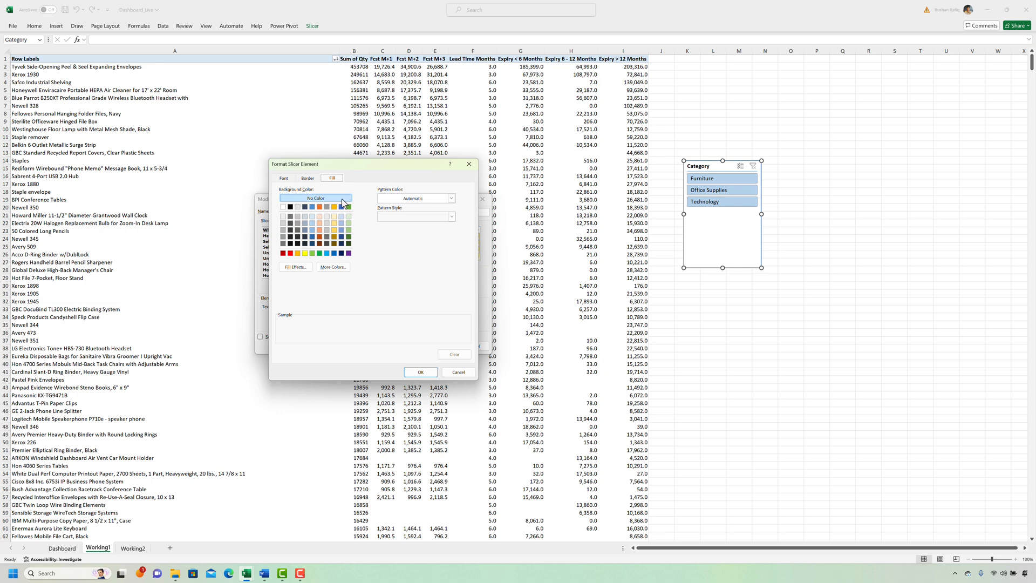
click(298, 180)
click(420, 372)
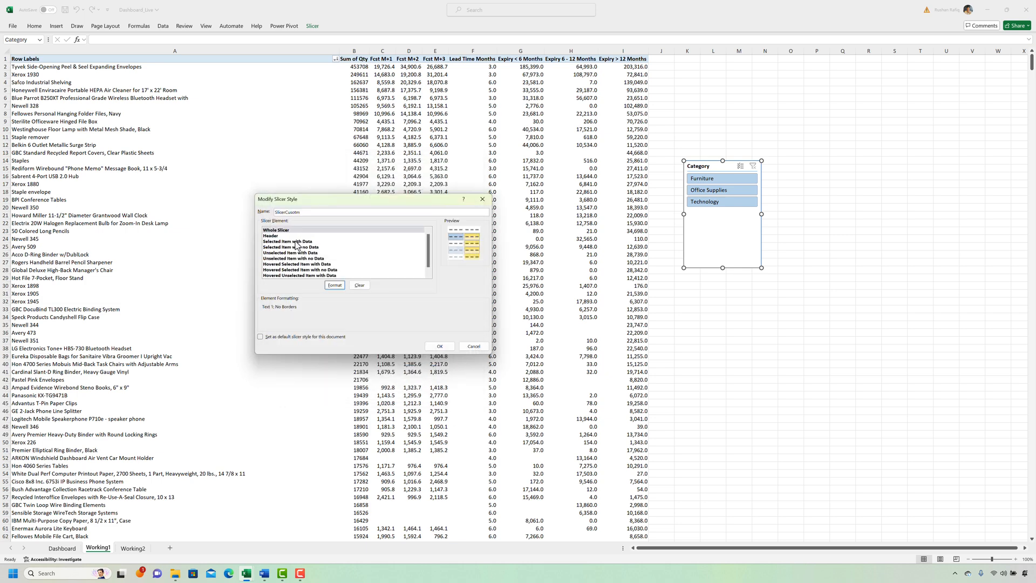
Set the fill of the style's Selected Item with Data element to the custom colour #458B74
click(297, 242)
click(327, 285)
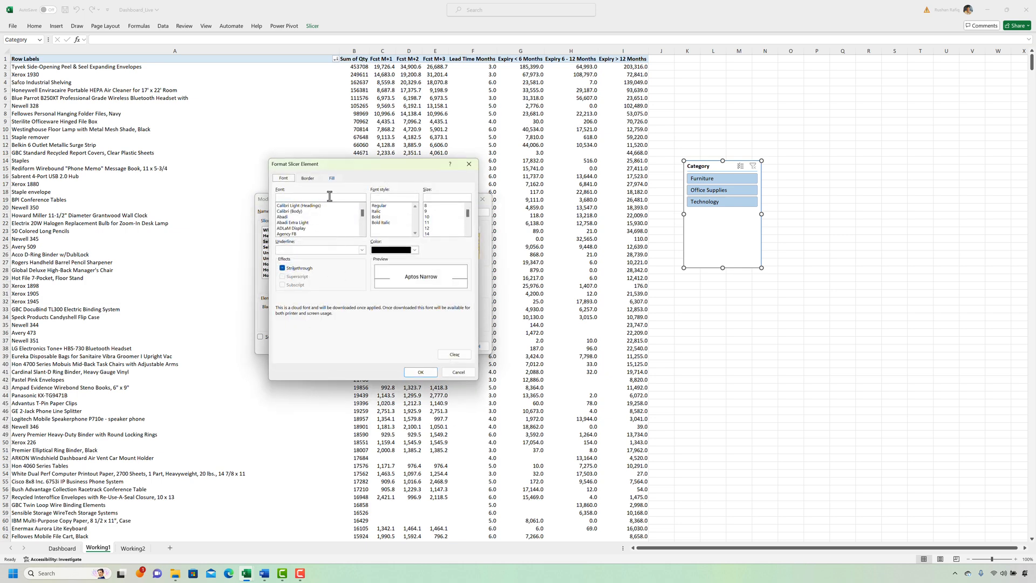
click(332, 178)
click(329, 266)
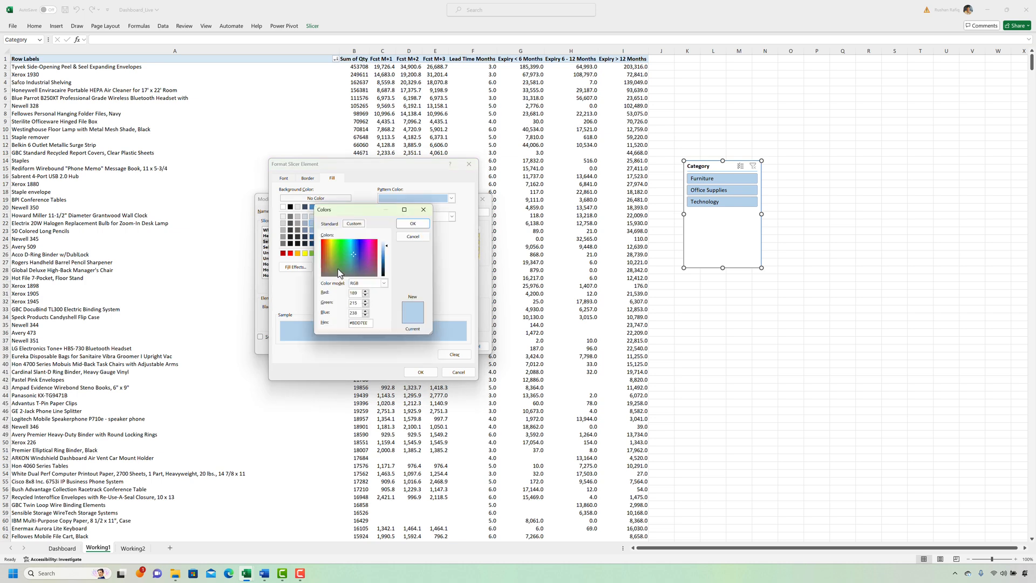
double_click(357, 322)
text(#458B74)
click(414, 224)
click(420, 373)
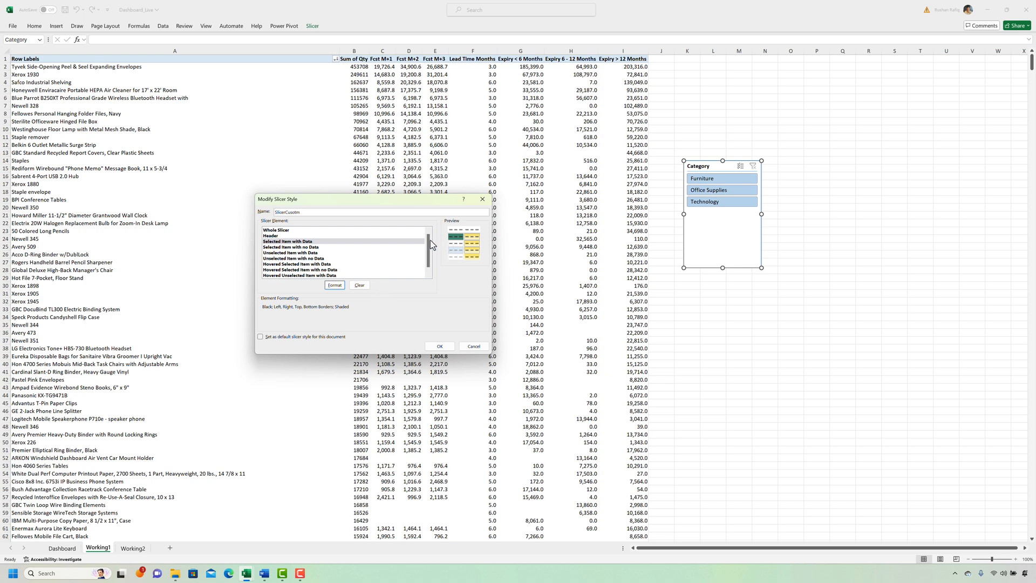
Set the Selected Item with Data font colour to the recently used cream and save the custom slicer style
click(334, 241)
click(335, 284)
click(284, 179)
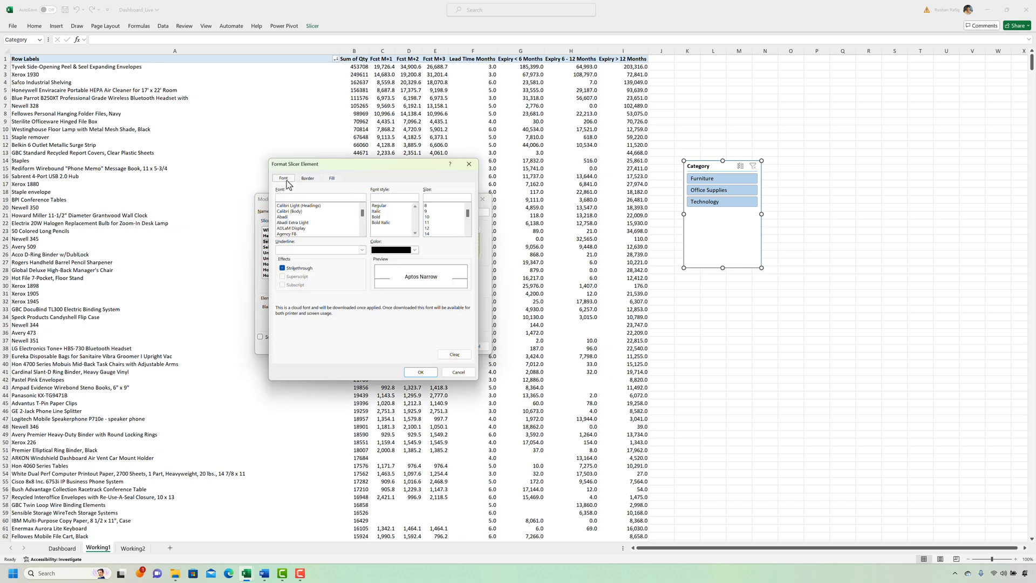
click(413, 249)
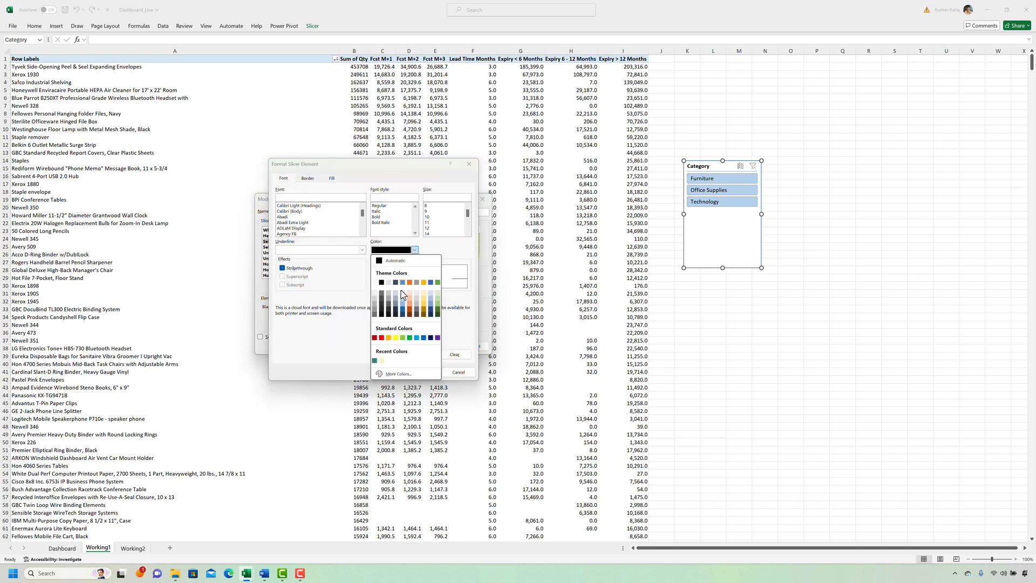
click(383, 360)
click(420, 372)
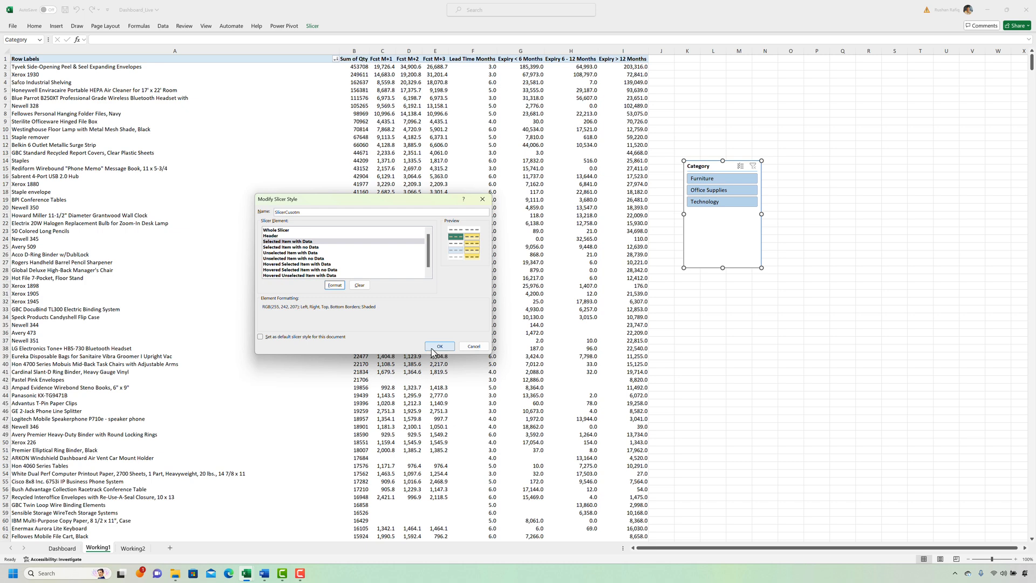
click(438, 346)
Apply the SlicerCusotm style to the Category slicer and try filtering it by Furniture
click(312, 26)
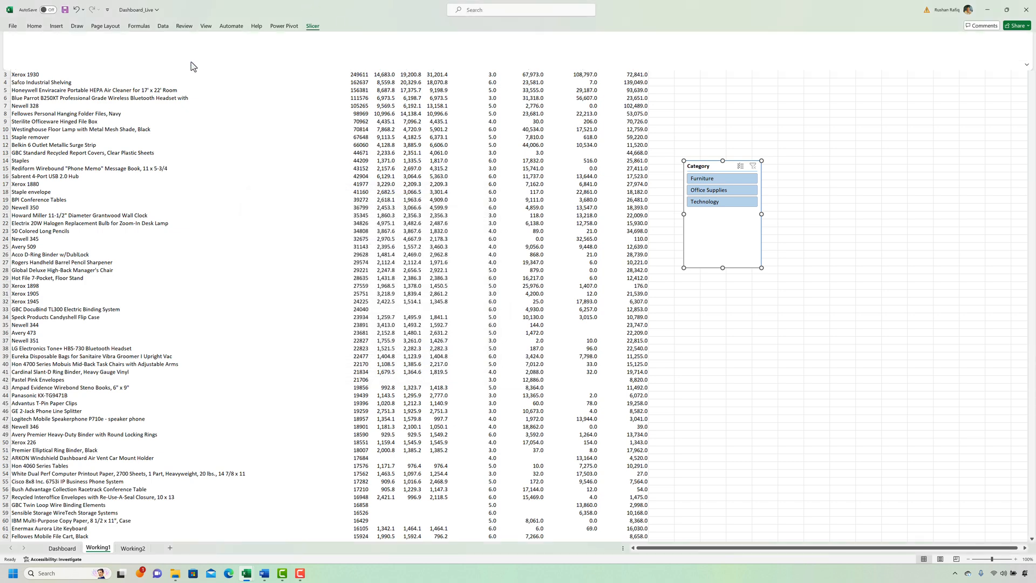
click(102, 48)
click(713, 293)
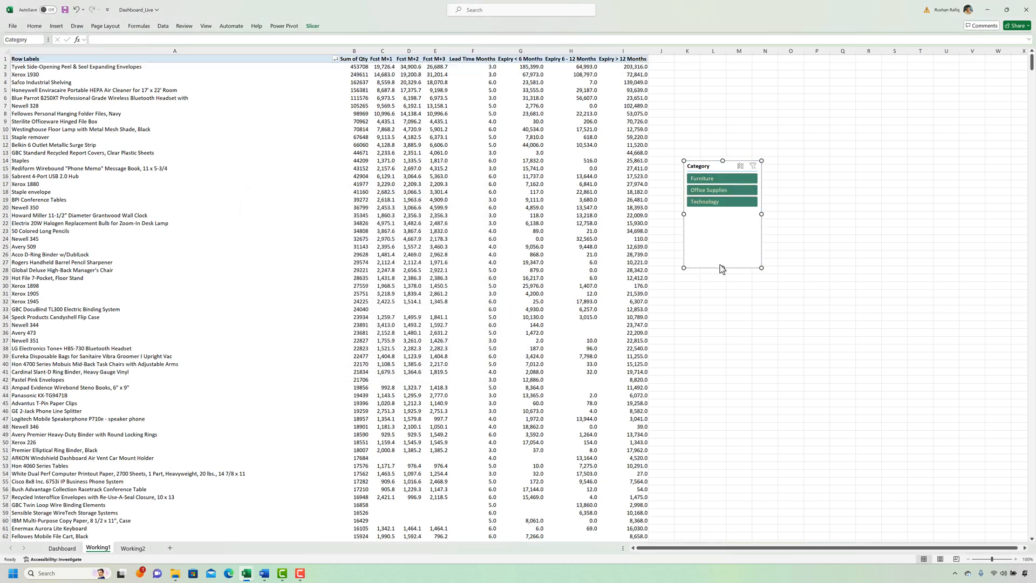
click(714, 179)
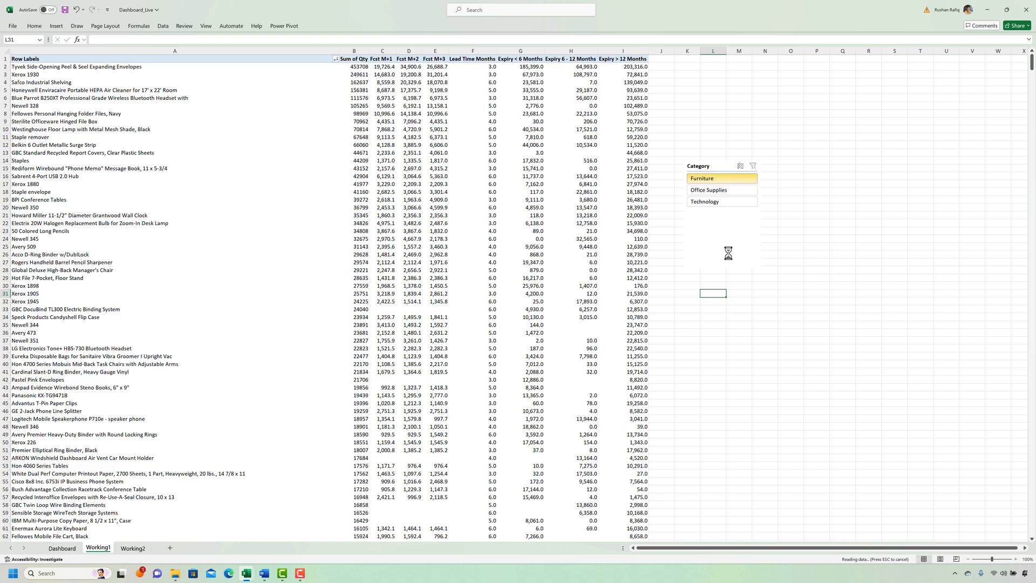
click(628, 249)
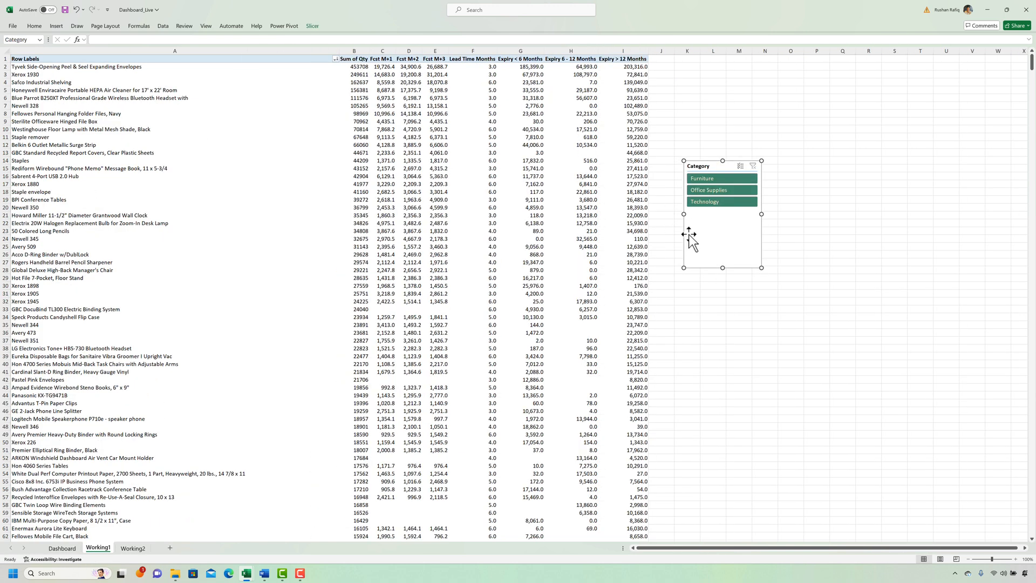
Move the Category slicer from Working1 to the Dashboard sheet at cell AB9, enabling the blocked data connections
click(705, 294)
key(ctrl+x)
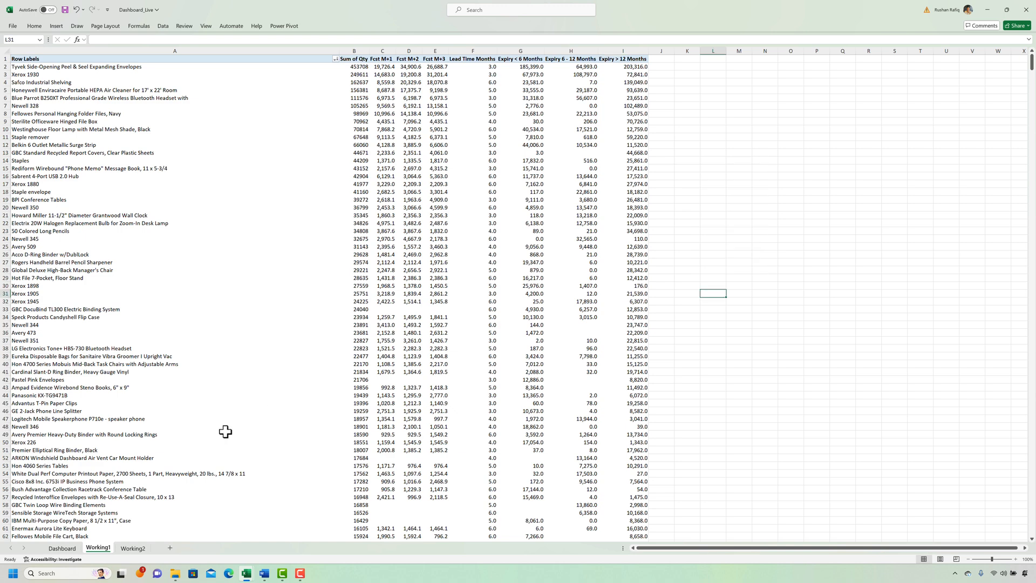
click(60, 548)
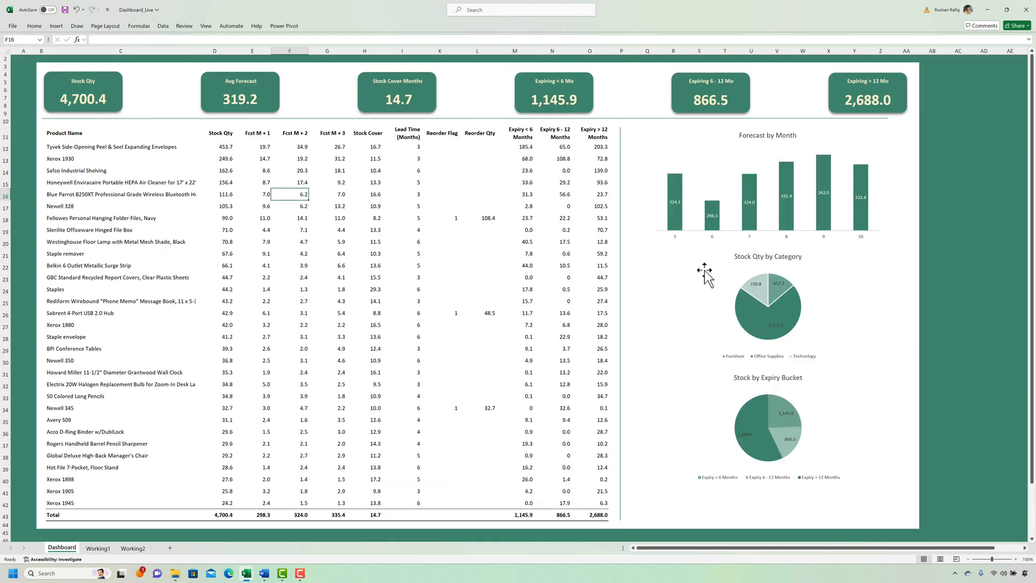
click(932, 115)
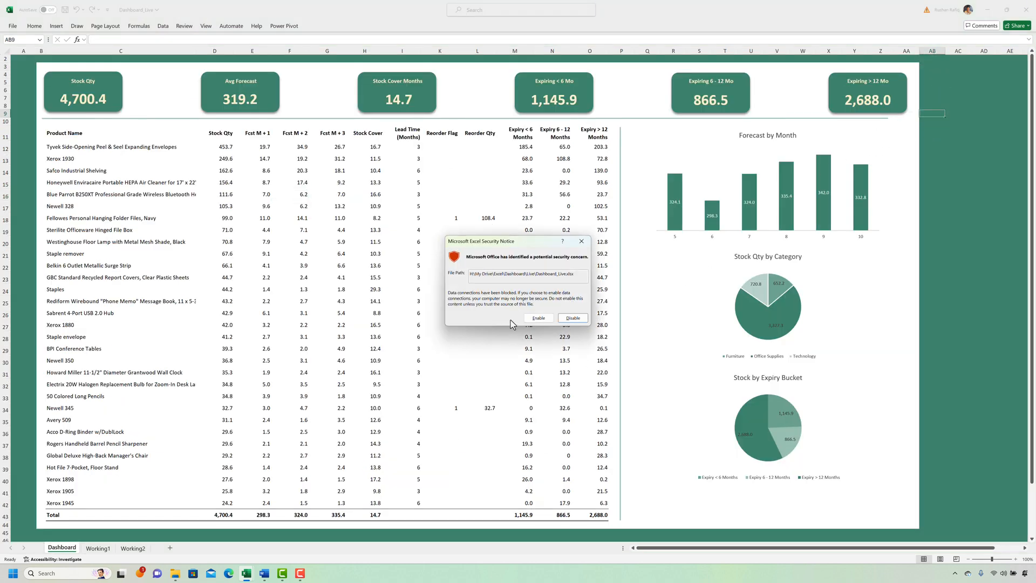
click(537, 317)
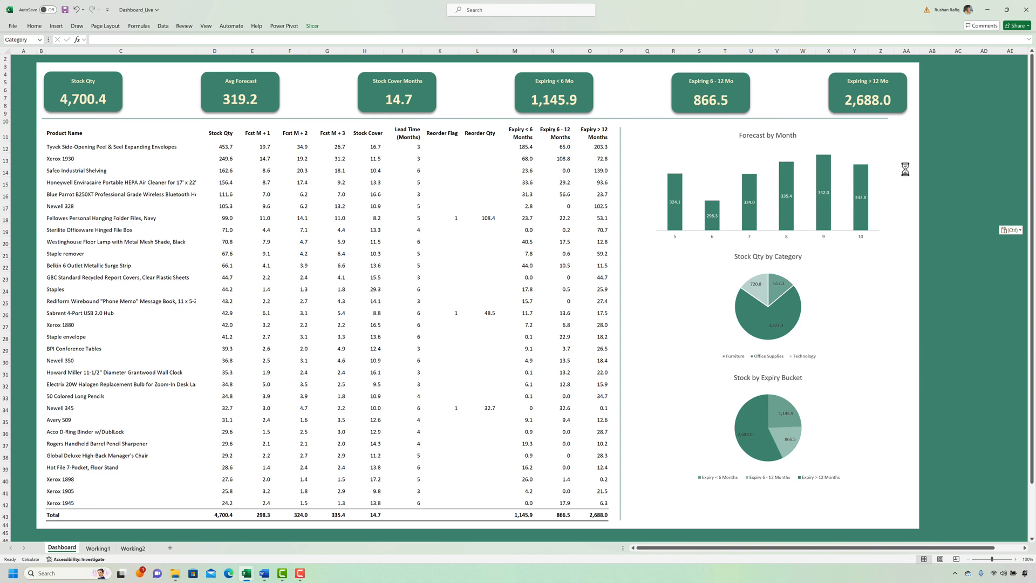
Paste the Category slicer on the Dashboard sheet and place it just beside the white dashboard area, level with the KPI cards
key(ctrl+v)
drag(943, 111, 952, 65)
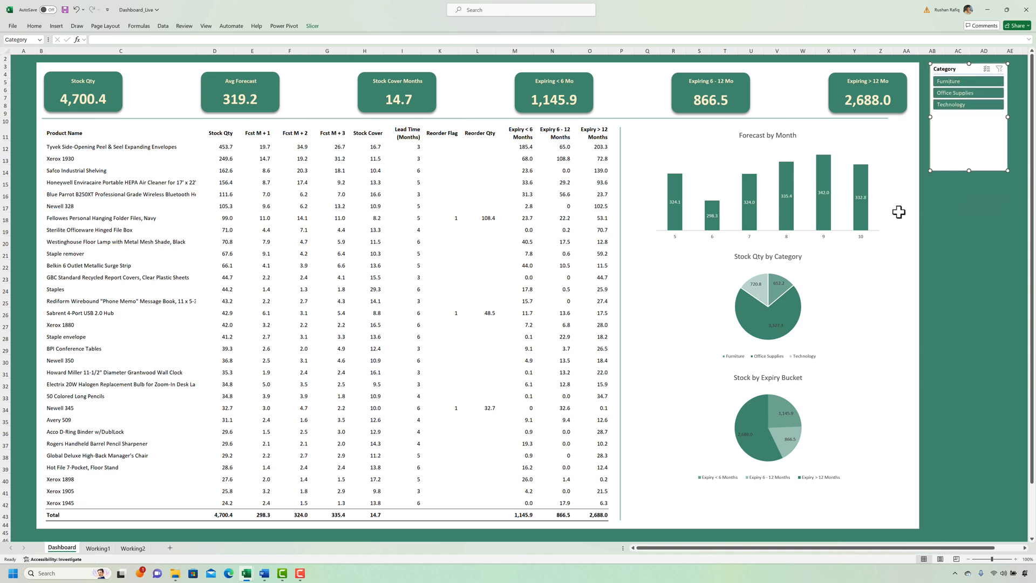
Filter the dashboard by Furniture, Office Supplies and Furniture again, and check whether the table, KPI cards and charts respond
click(963, 80)
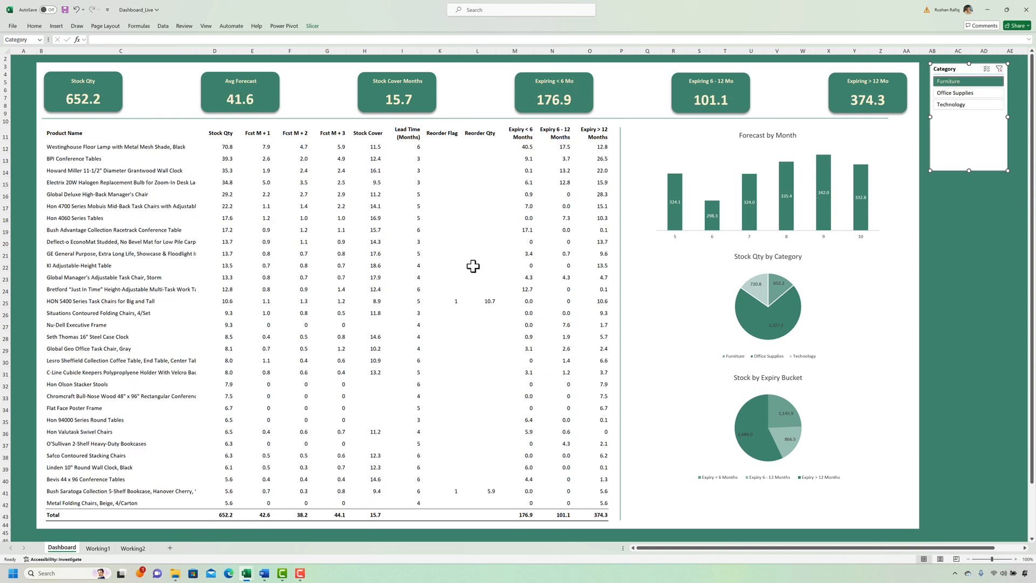
click(967, 93)
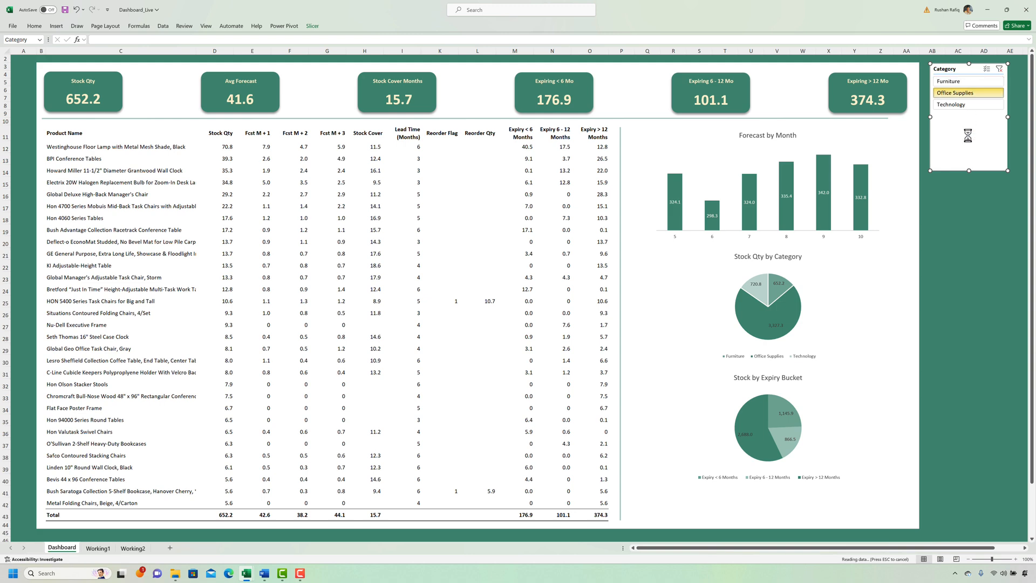
click(965, 84)
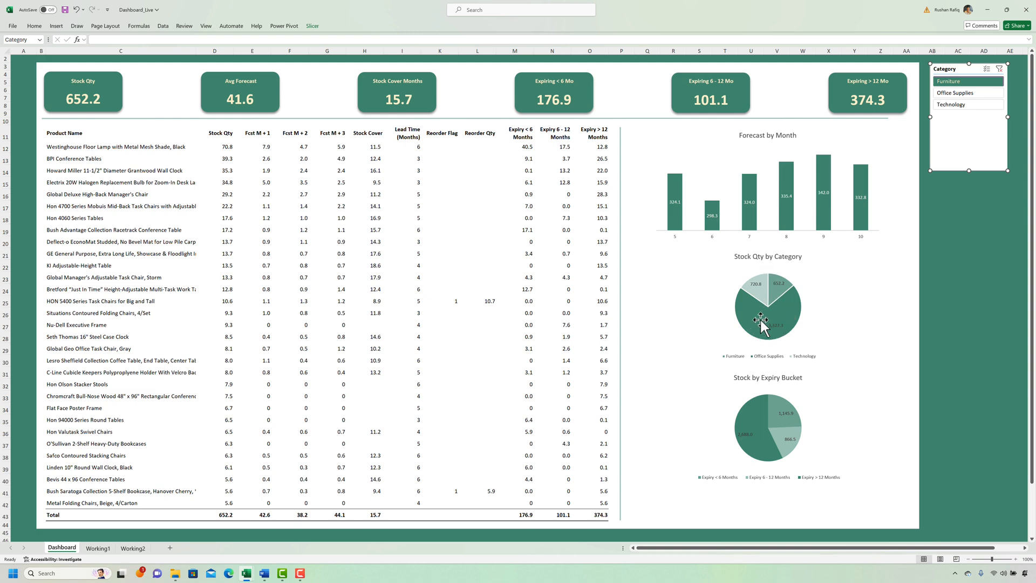
mouse_move(760, 306)
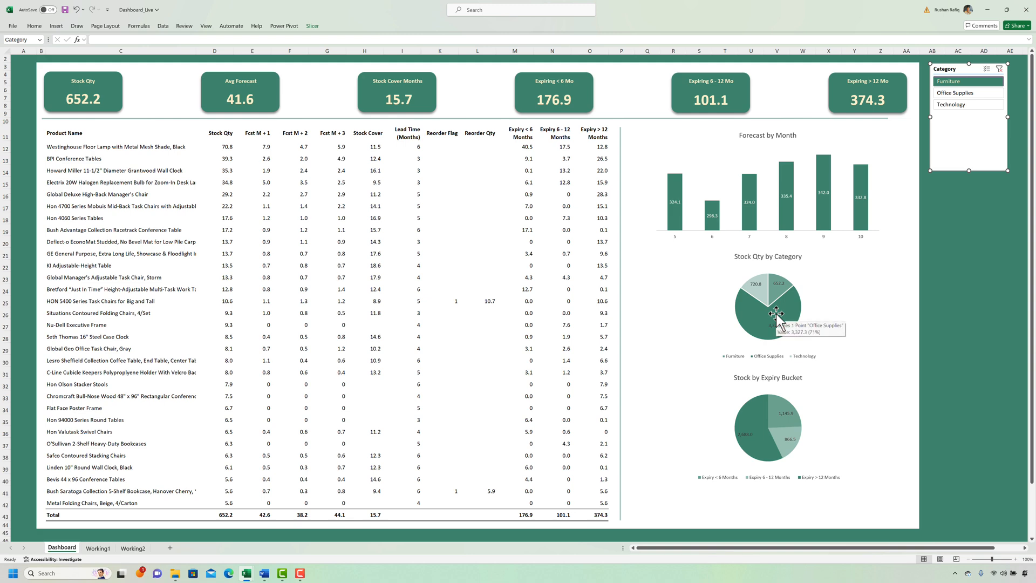
Connect the monthly forecast PivotTable on Working2 to the Category slicer and allow the external data connection
click(132, 549)
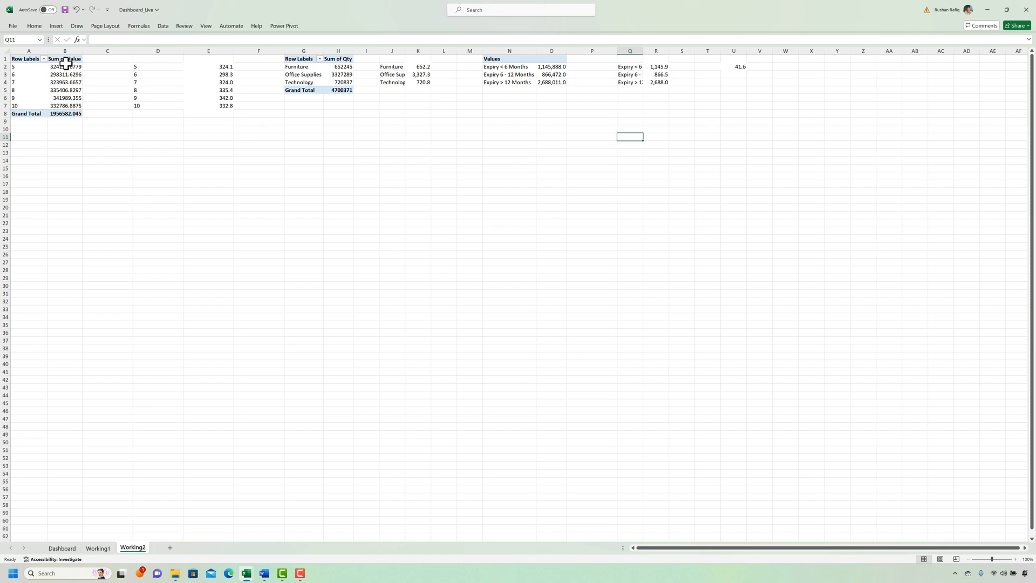
click(63, 80)
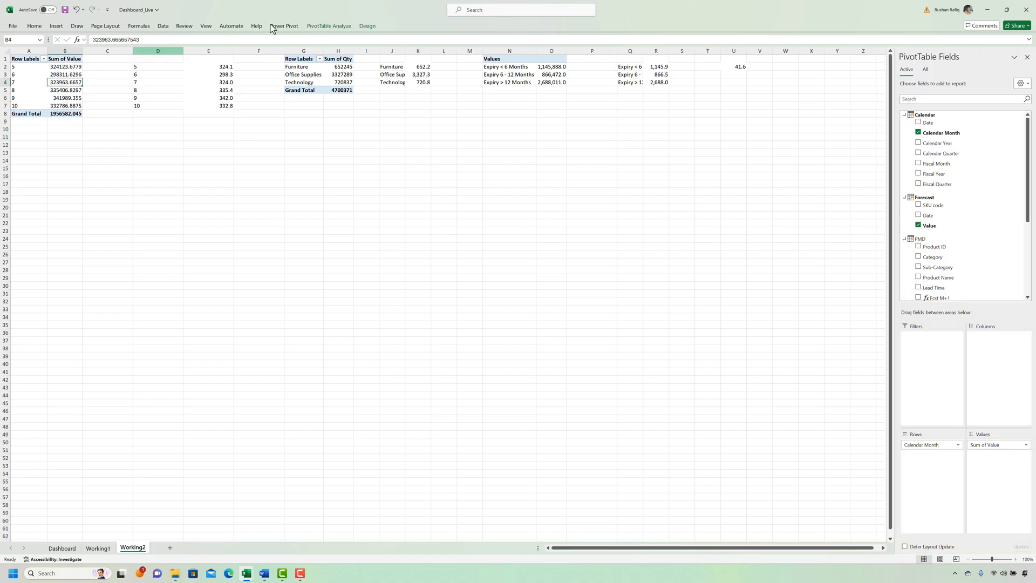
click(323, 27)
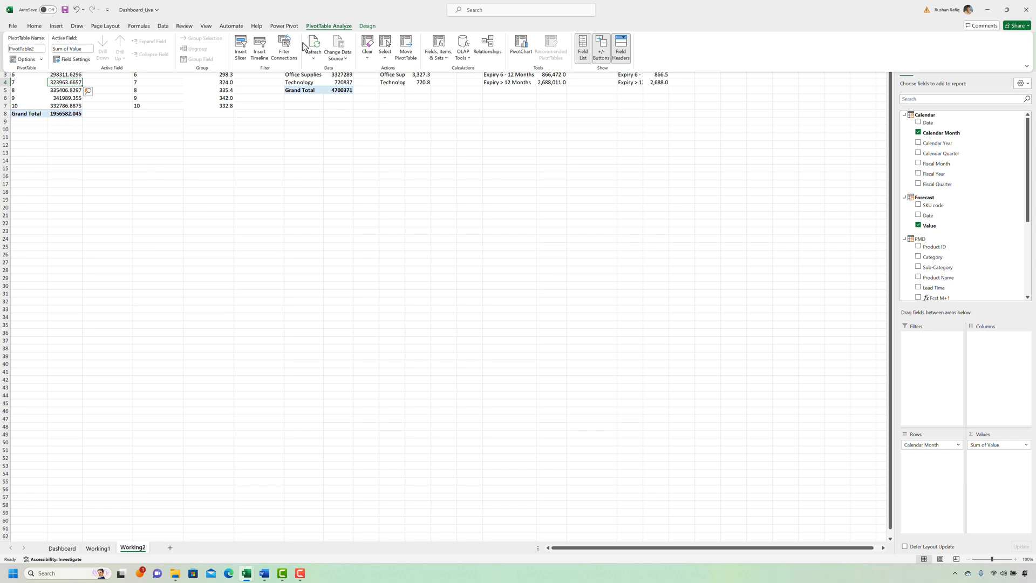
click(284, 49)
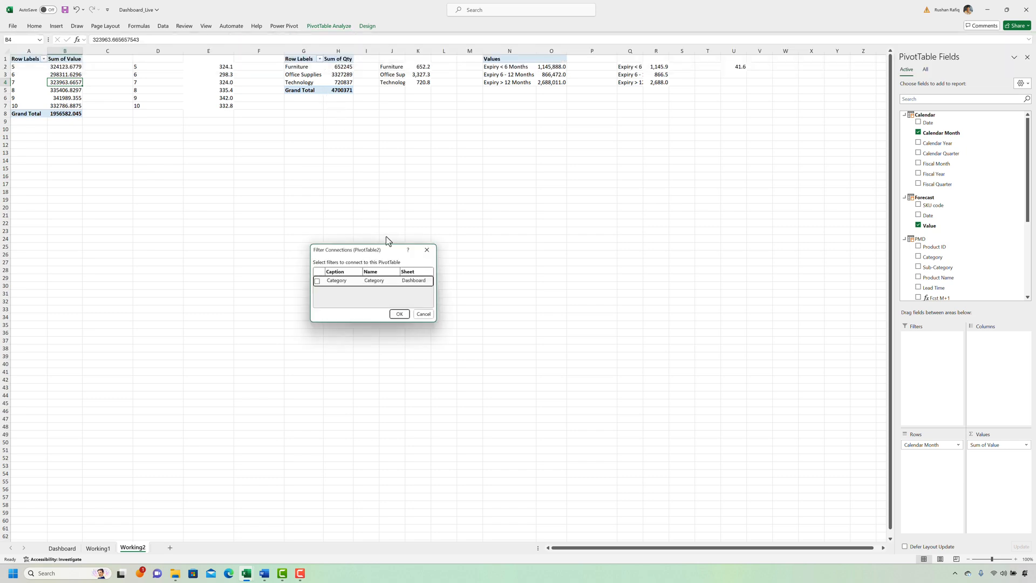
click(396, 317)
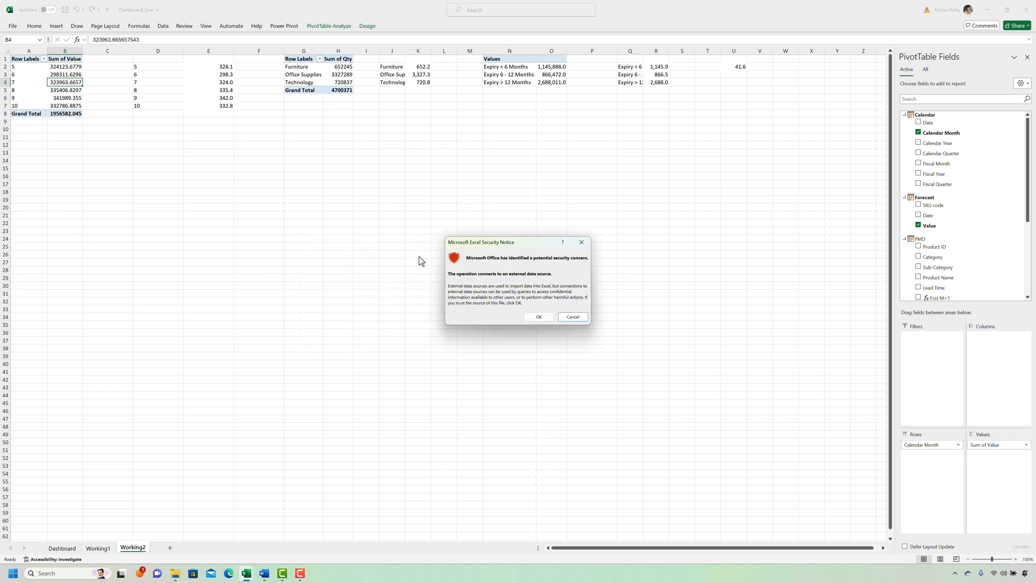
click(542, 319)
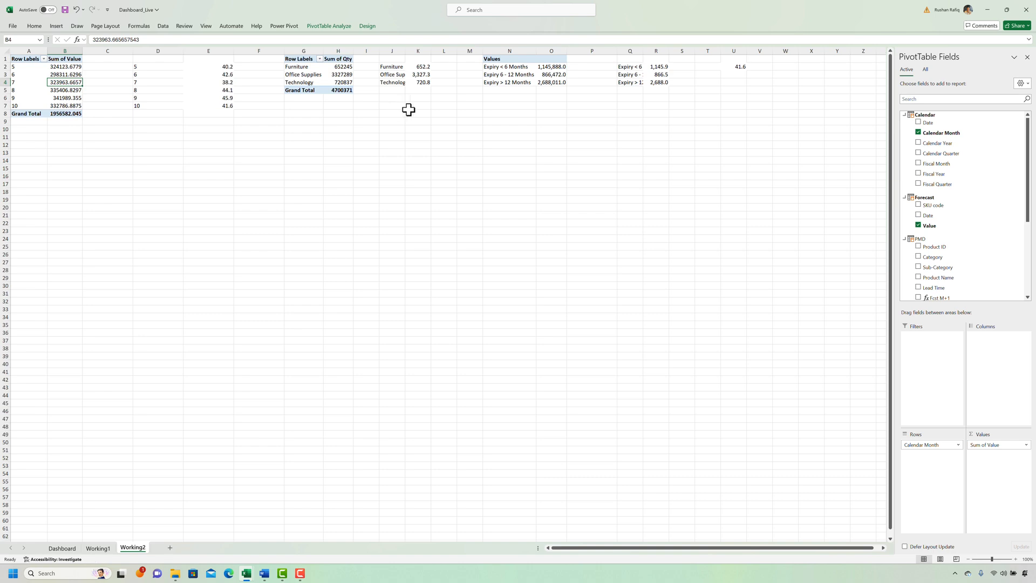
Connect the expiry bucket PivotTable on Working2 to the Category slicer
click(485, 82)
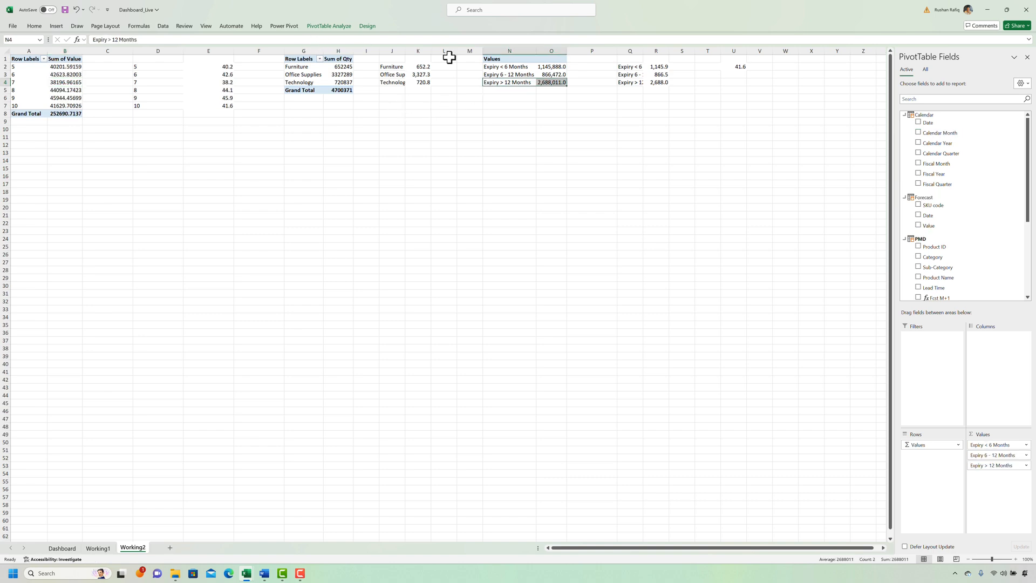
click(328, 26)
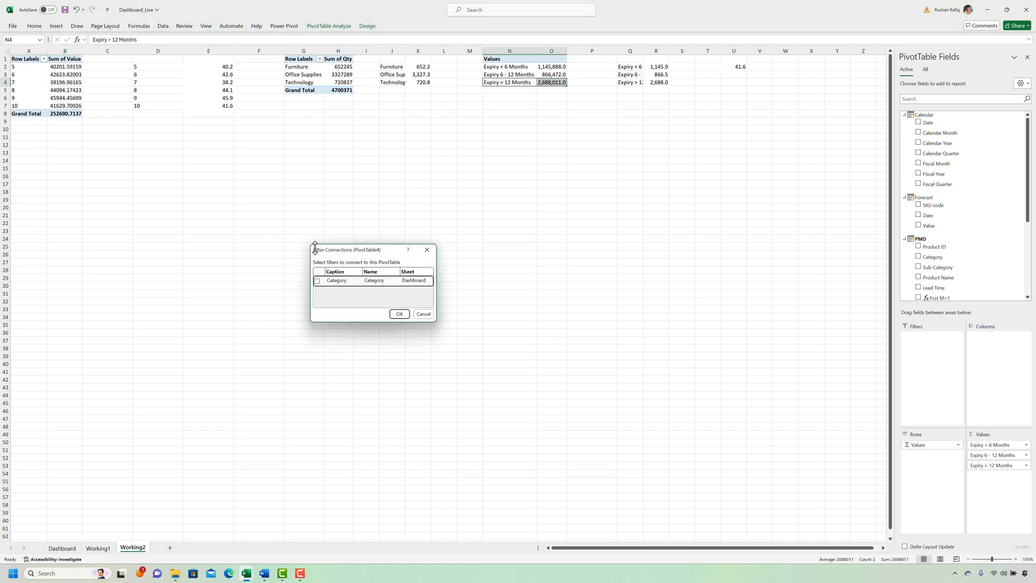
click(398, 314)
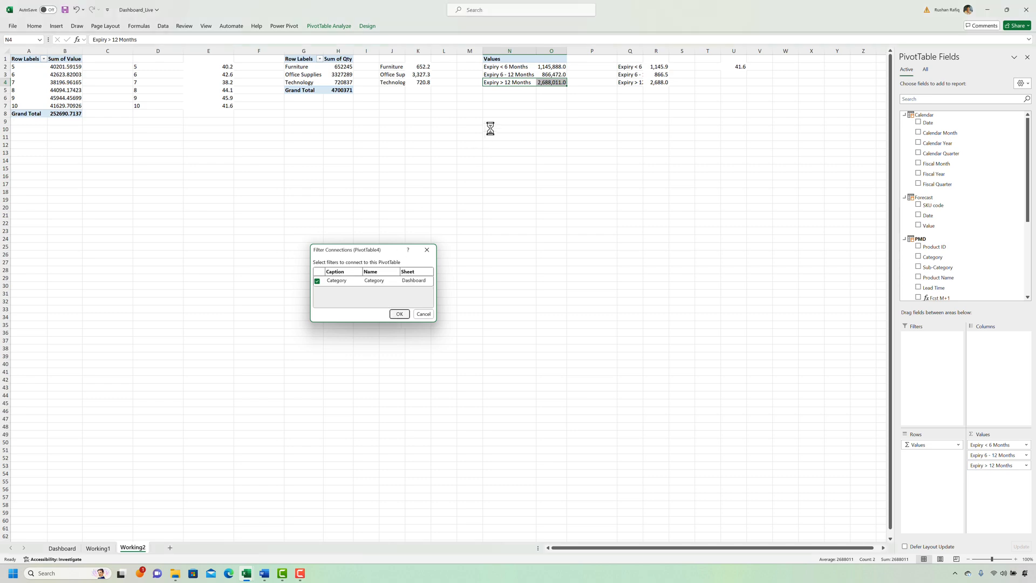
click(515, 112)
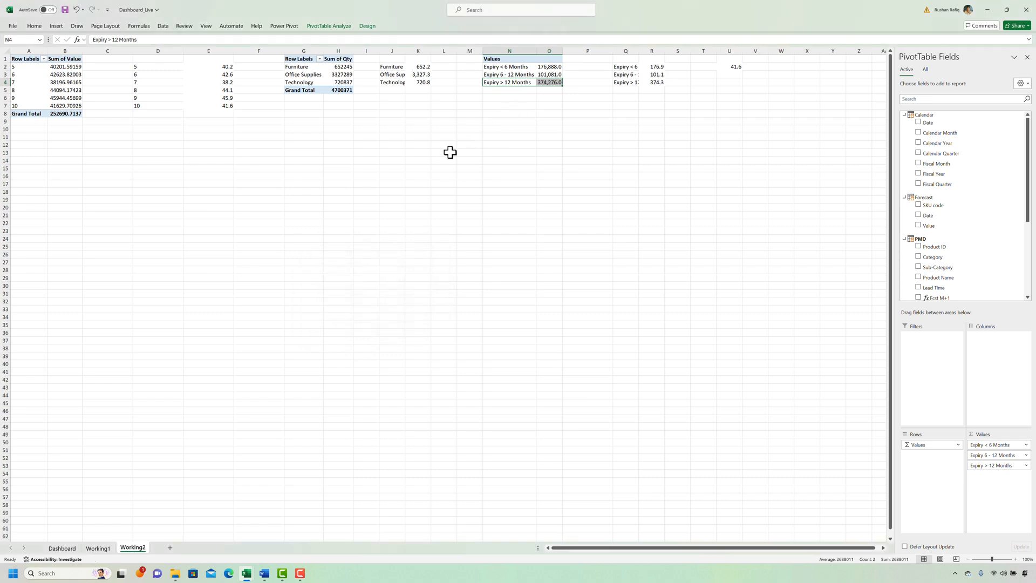
Check the connected charts on the Dashboard sheet by filtering the Category slicer by Office Supplies
click(70, 552)
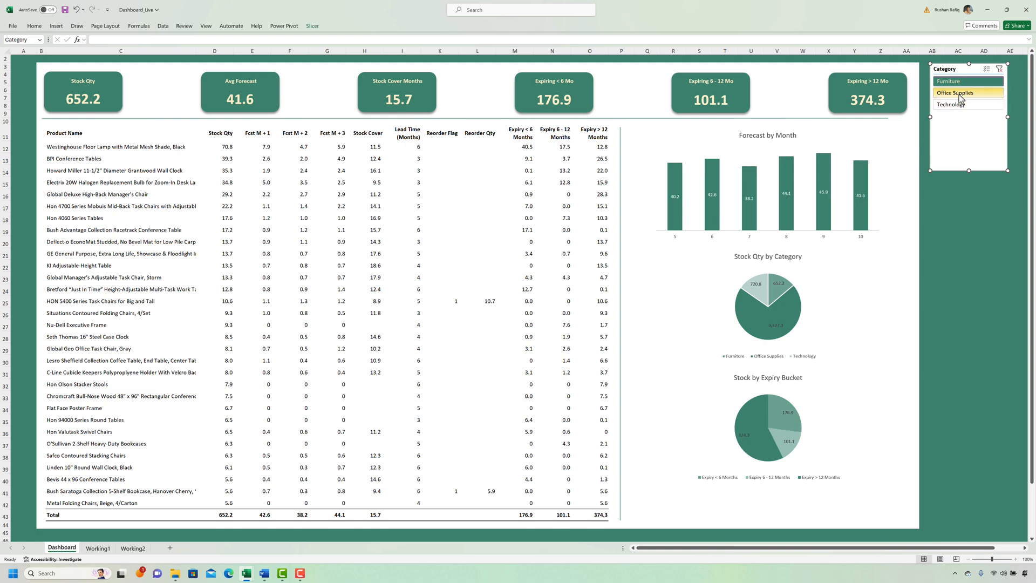
click(960, 93)
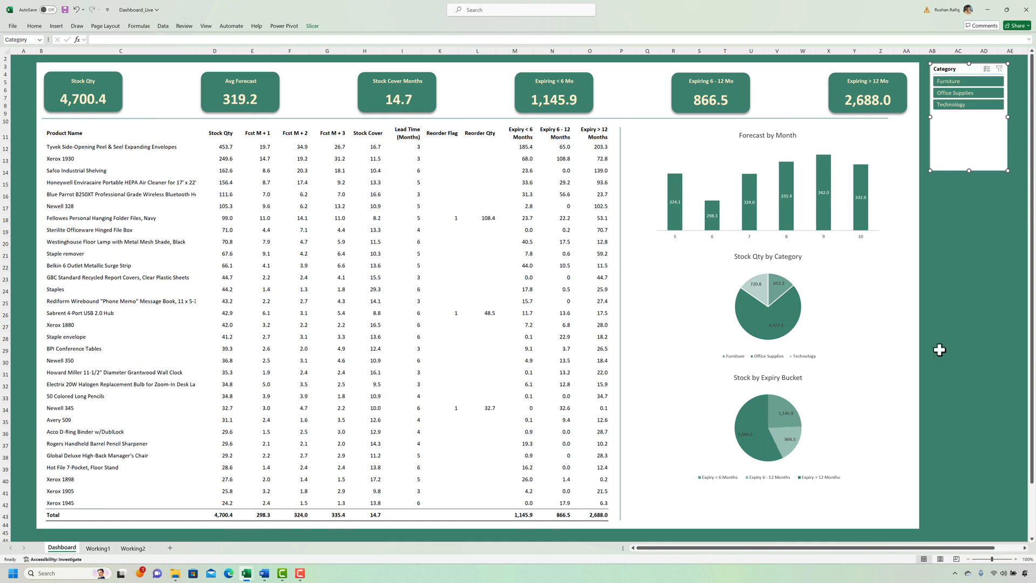
Apply a three-traffic-light icon set as conditional formatting to the Reorder Flag values in K12:K42
drag(441, 147, 441, 504)
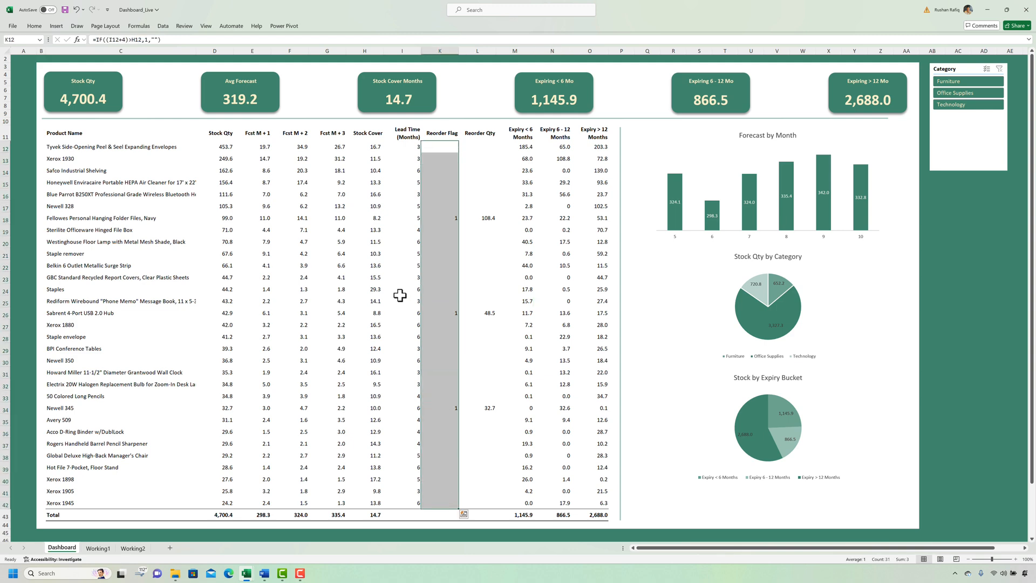
key(alt)
key(h)
key(l)
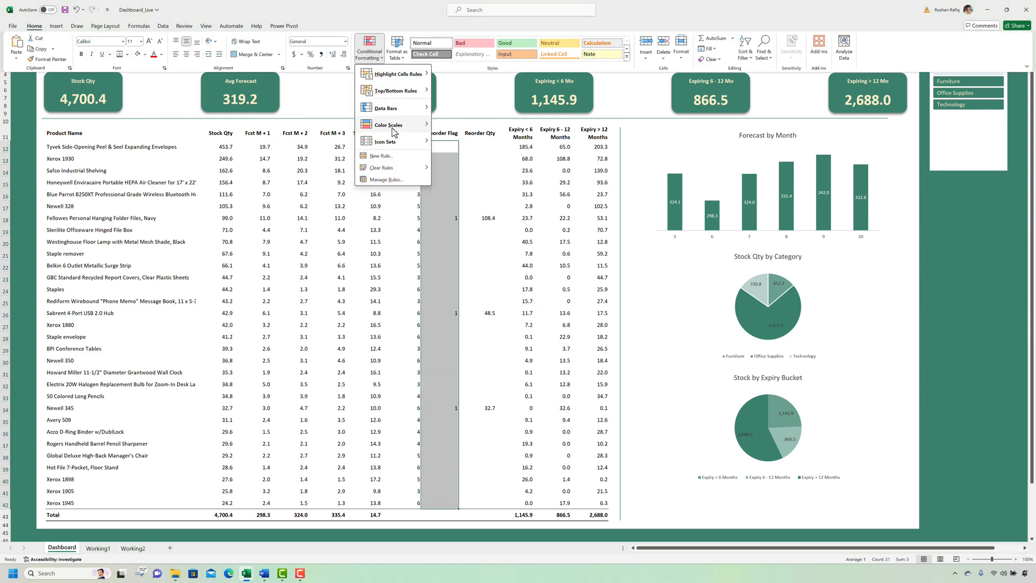
mouse_move(395, 141)
click(449, 197)
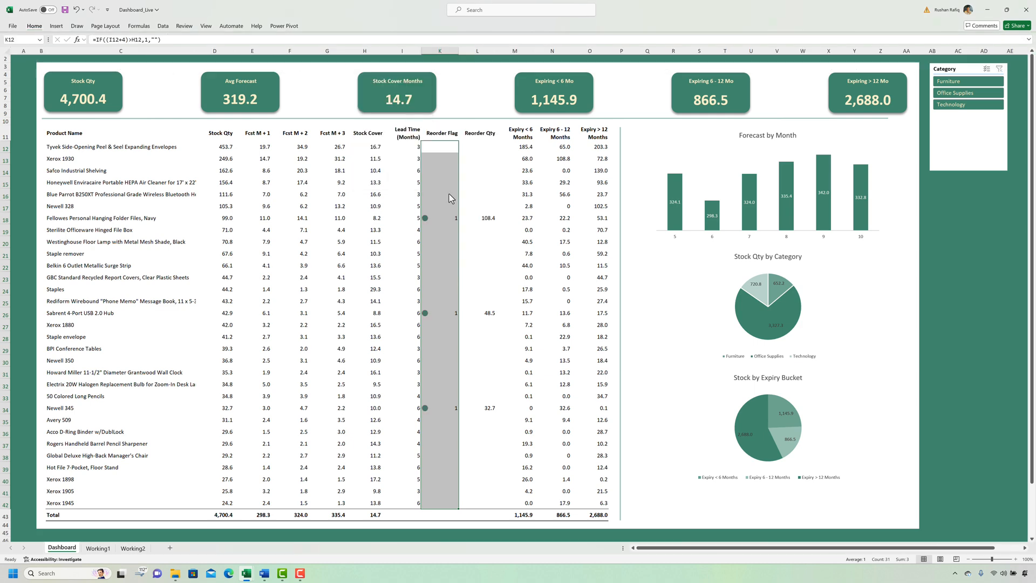
Open the Reorder Flag icon set rule for editing and enable Show Icon Only
key(ctrl+q)
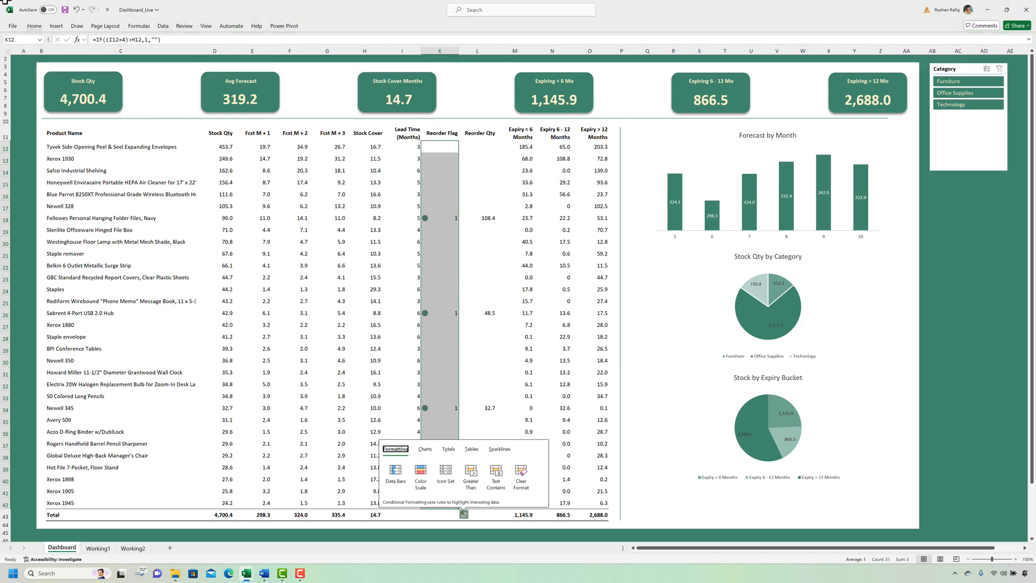
click(35, 29)
click(42, 27)
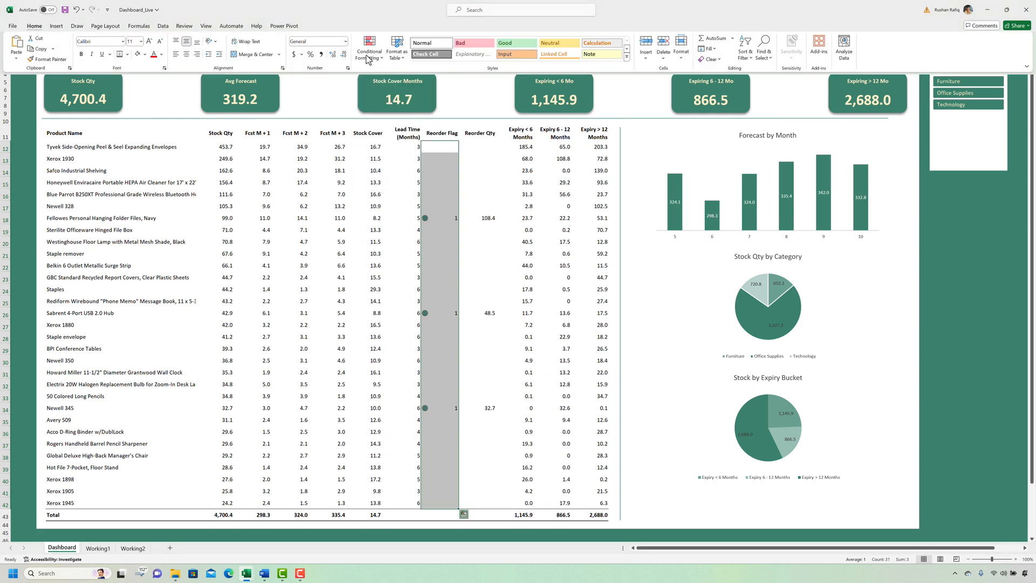
click(35, 27)
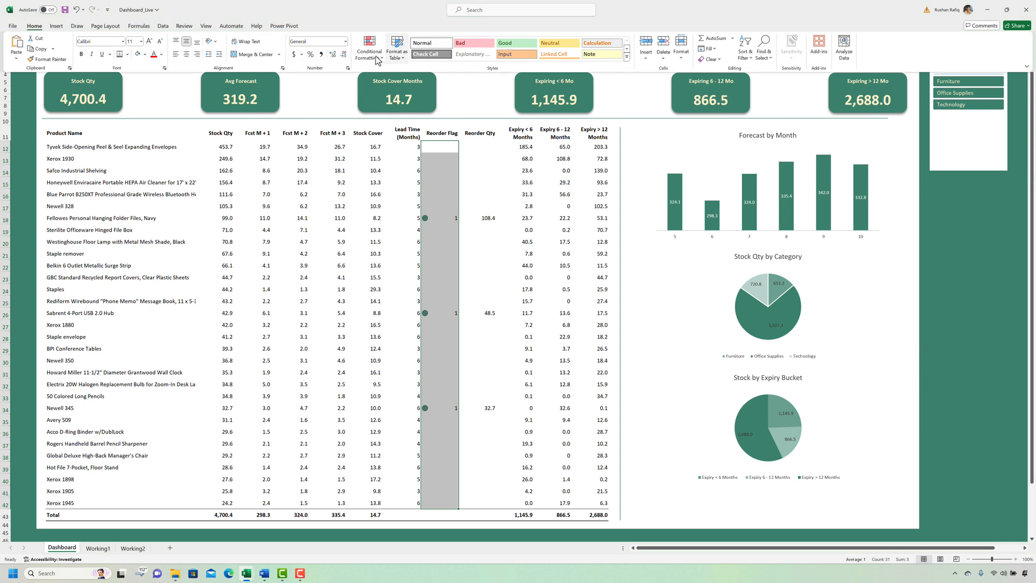
click(370, 51)
click(423, 172)
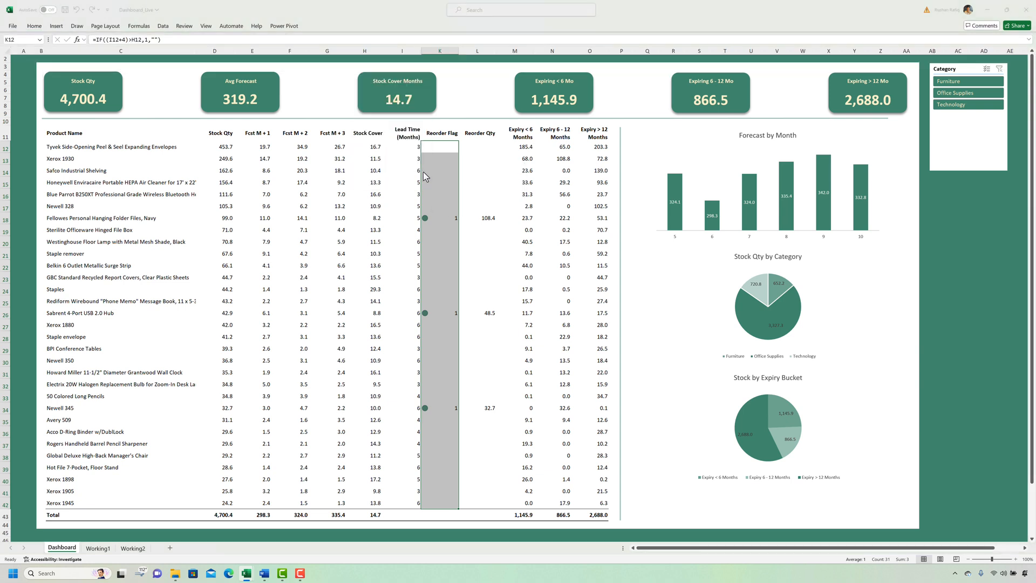
click(361, 169)
click(245, 149)
click(317, 191)
Set the rule's first icon to the red circle for values greater than or equal to 0, with type Number
click(260, 223)
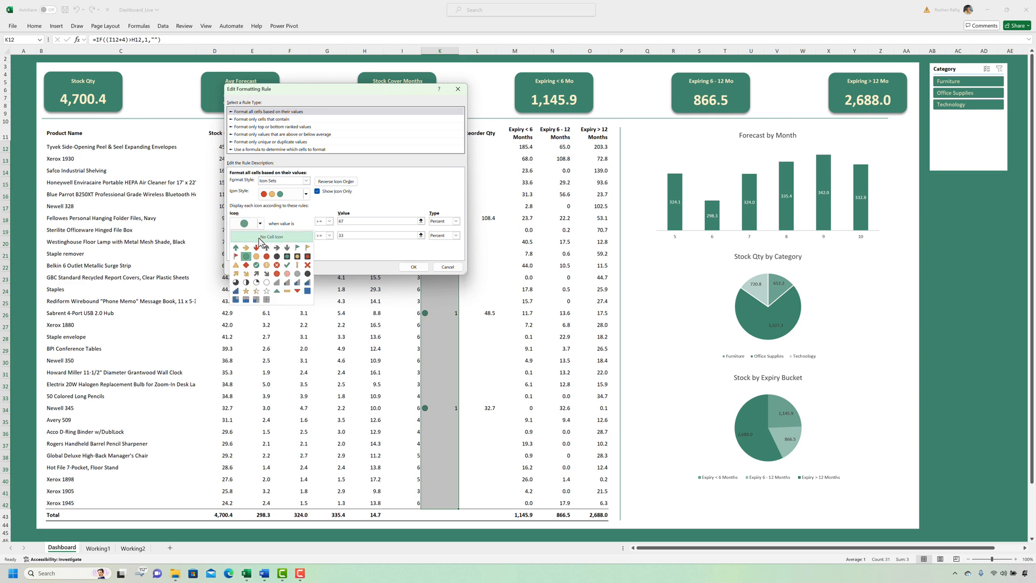
click(267, 257)
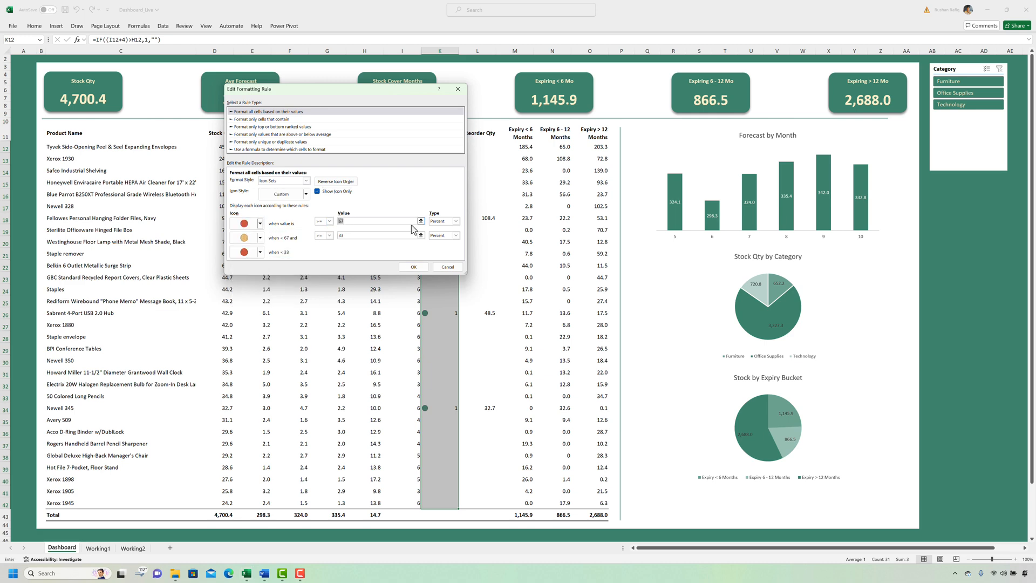
text(1)
key(Tab)
key(Up)
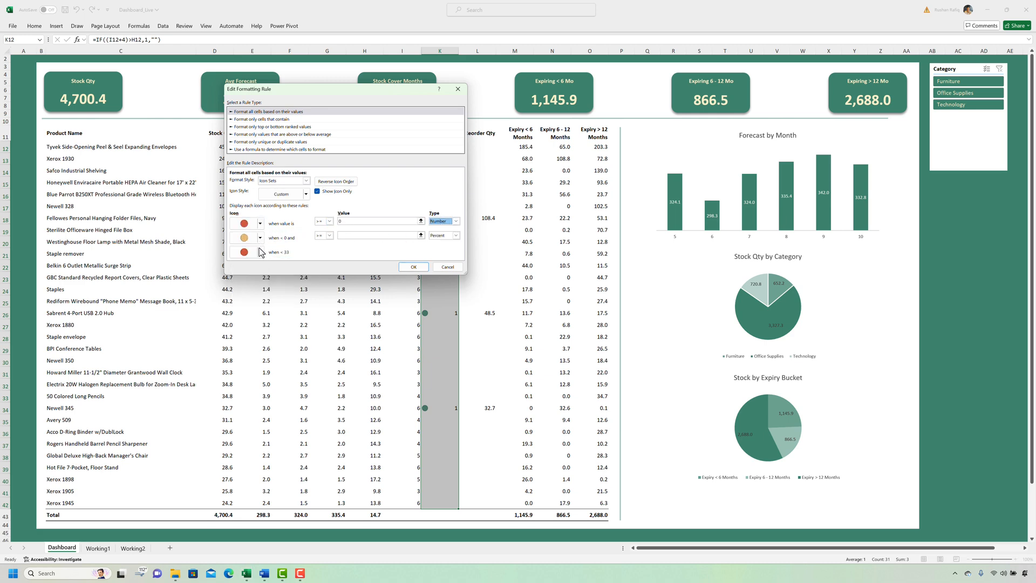
Set the rule's second icon to No Cell Icon with the condition > 0 and type Number
click(260, 238)
click(245, 246)
click(329, 235)
click(322, 249)
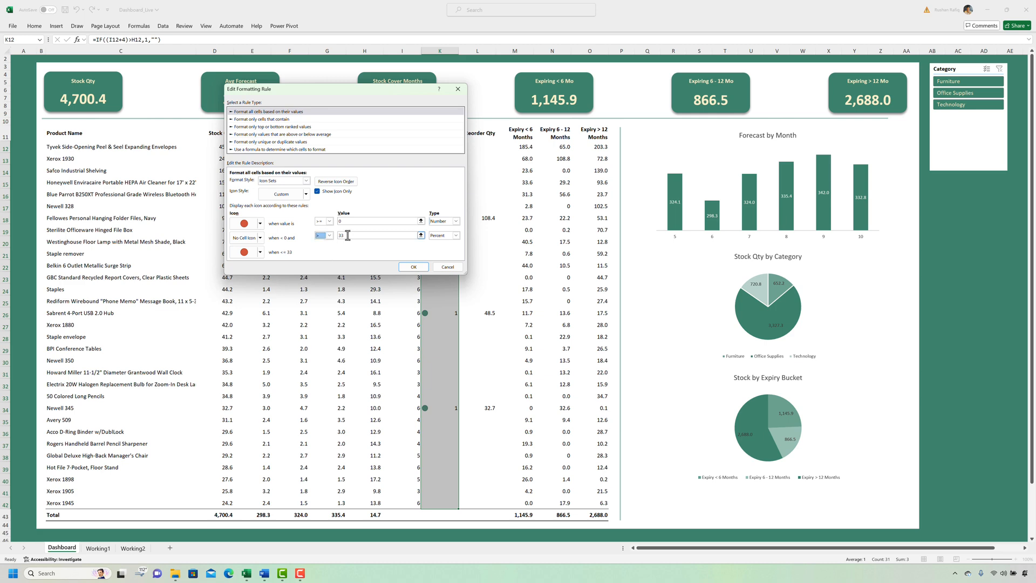
double_click(348, 236)
text(2)
click(438, 243)
Set the rule's third icon to No Cell Icon and apply the edited icon set rule to the Reorder Flag column
click(258, 254)
click(257, 266)
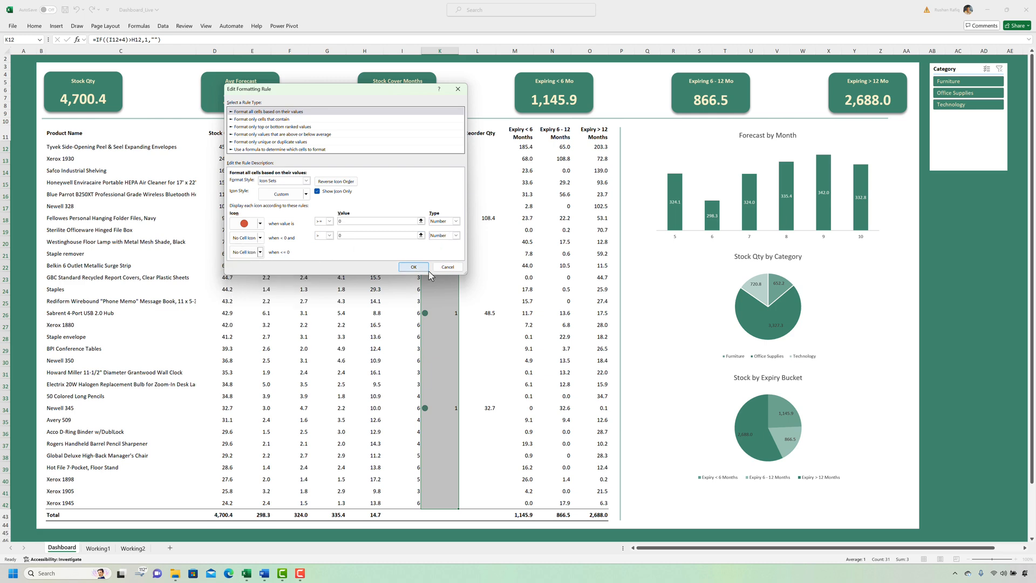
click(414, 267)
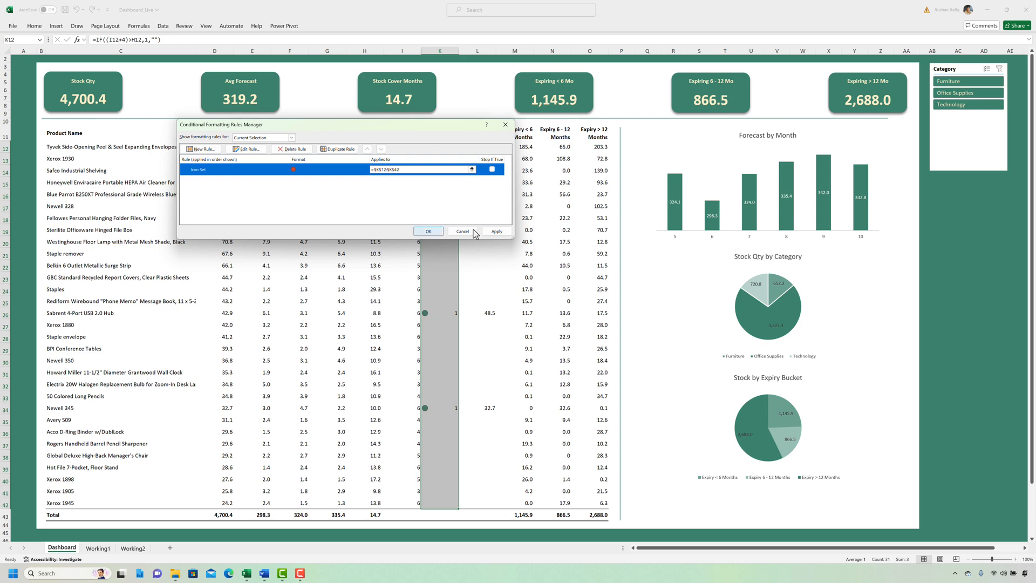
click(496, 231)
click(429, 232)
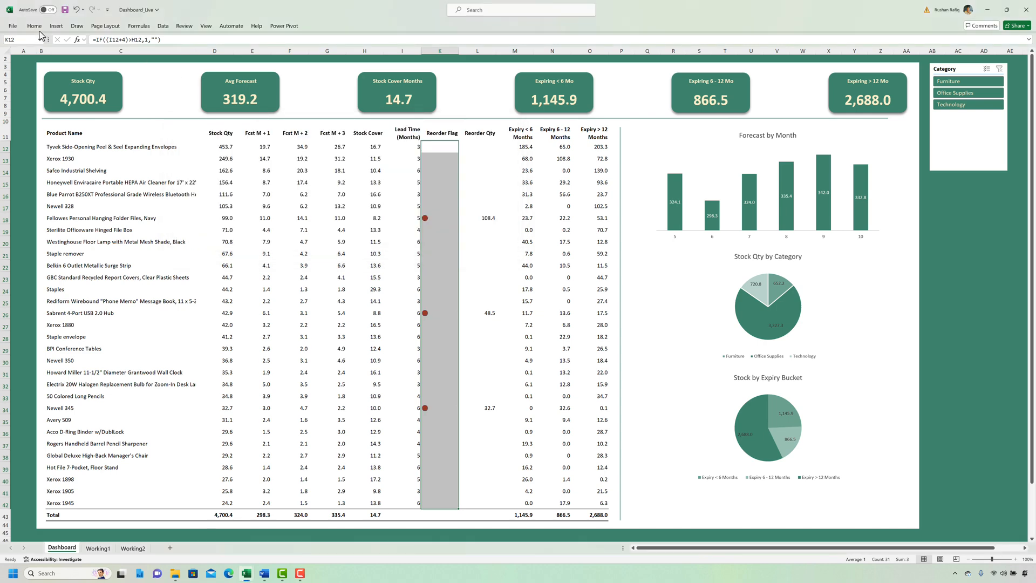
Centre the Reorder Flag icons in K12:K42 and make row 2 above the KPI cards slightly taller
click(186, 54)
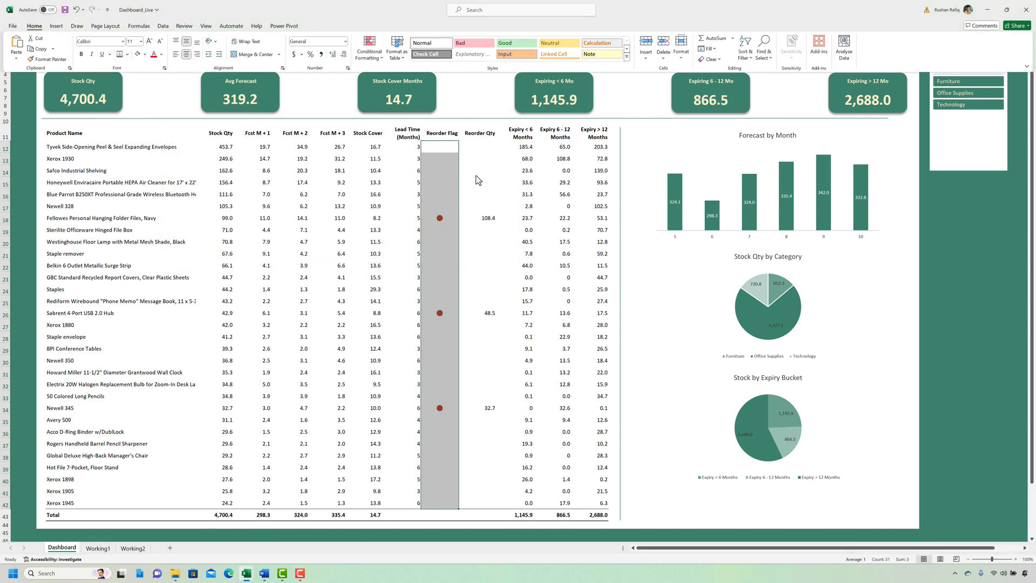
click(448, 181)
drag(6, 62, 5, 66)
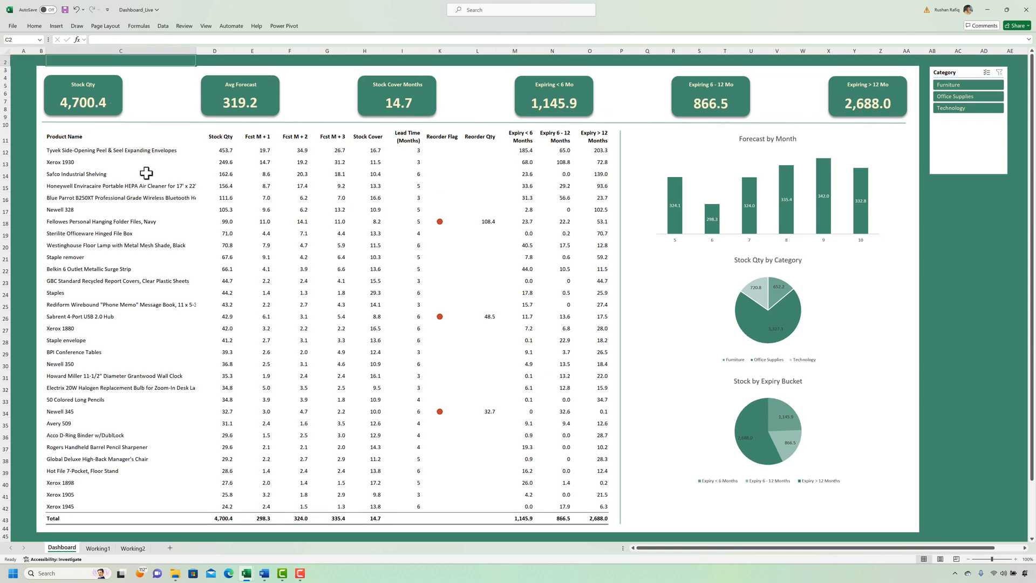
Draw a narrow vertical rounded rectangle about 0.21" wide and 12.24" high along the left edge of the white dashboard area
click(183, 185)
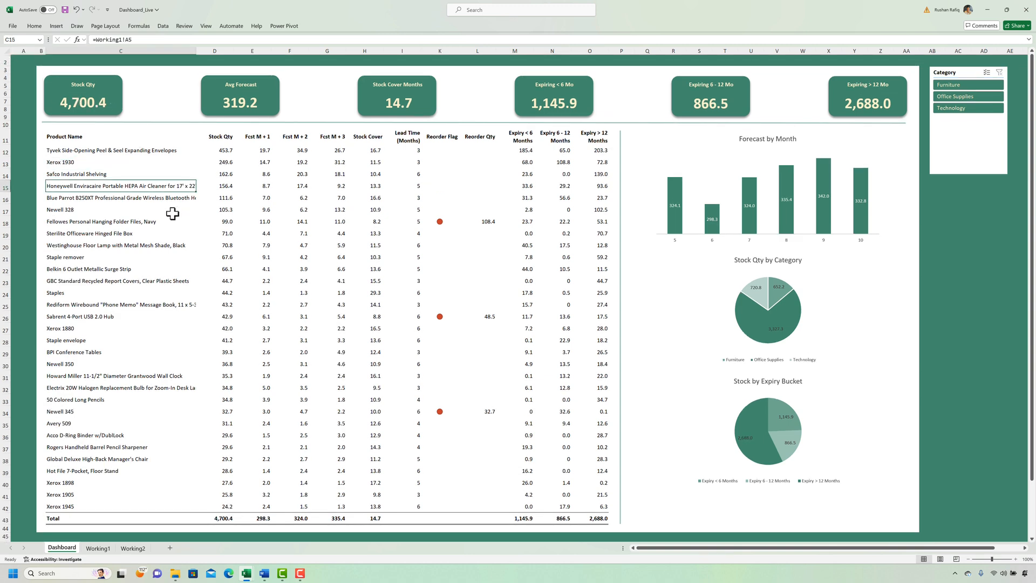
key(n)
key(s)
key(h)
click(152, 80)
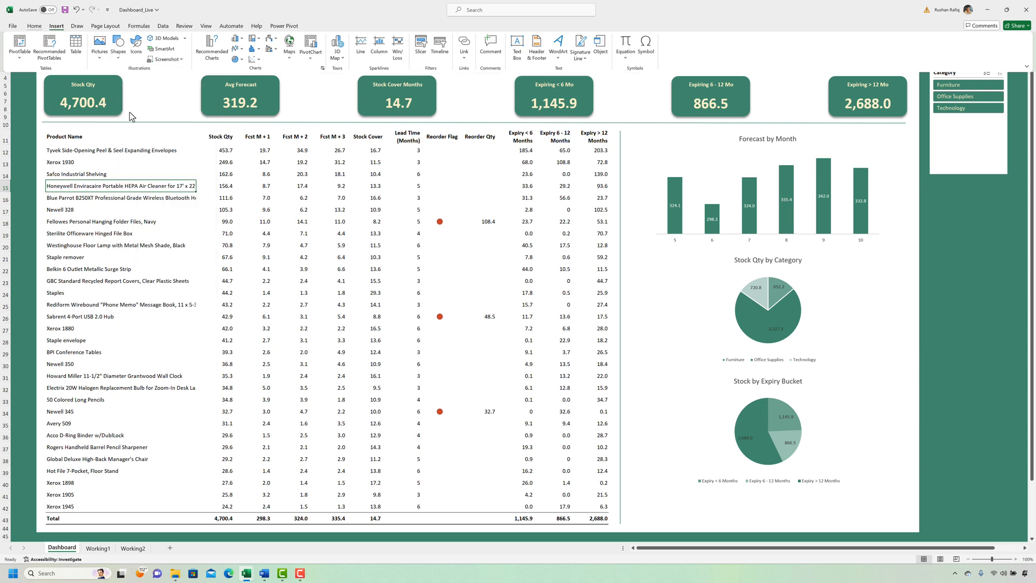
drag(31, 64, 38, 537)
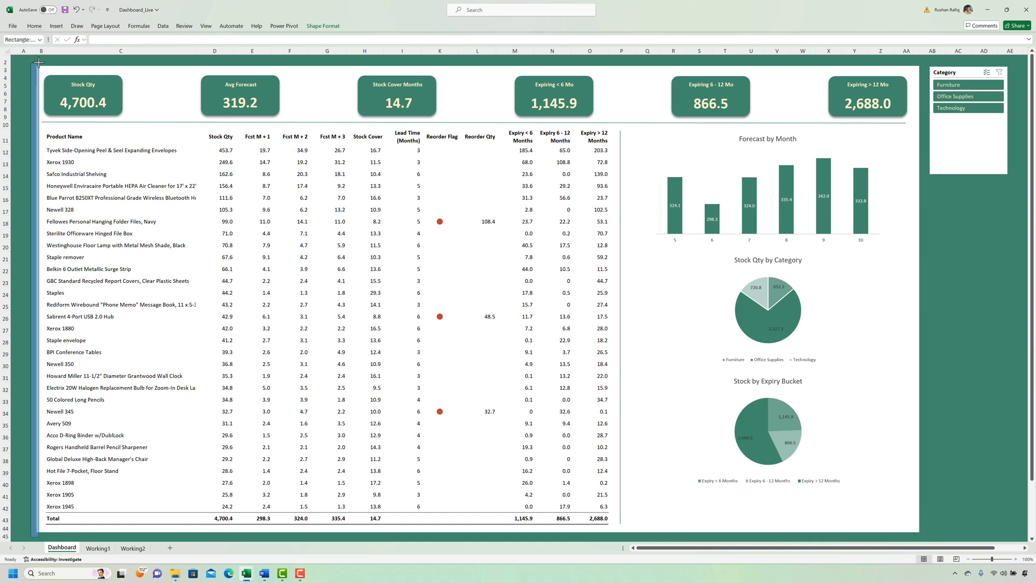
Copy the vertical strip to the right edge of the white dashboard area and align both strips at their tops
drag(39, 62, 920, 90)
ctrl+click(36, 108)
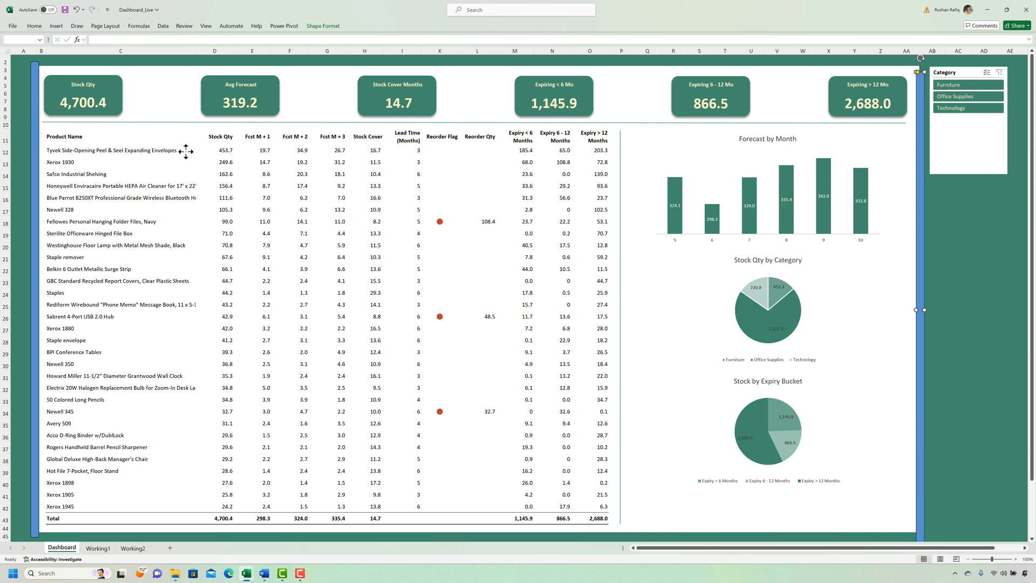
key(ctrl+1)
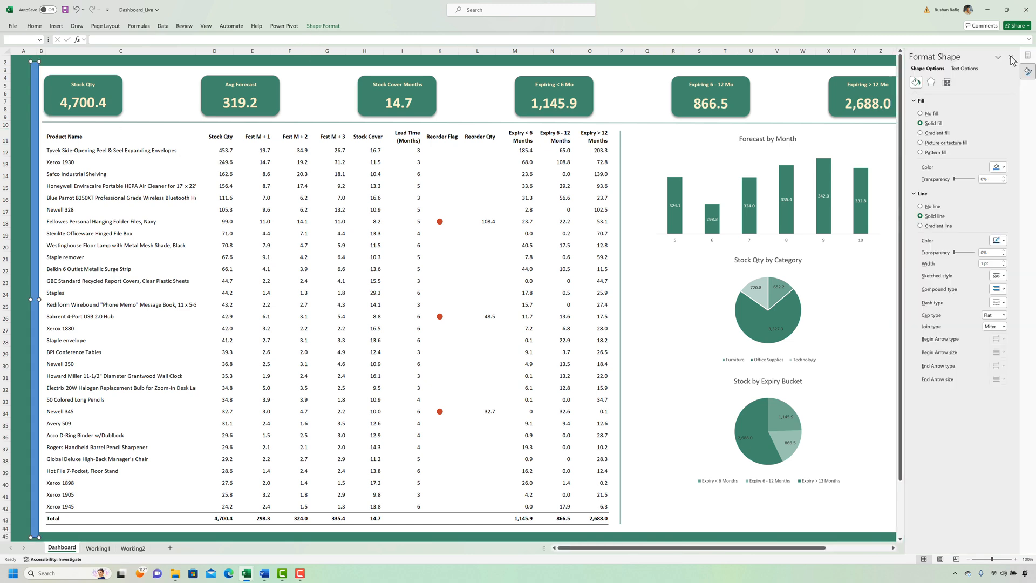
click(1027, 57)
click(322, 26)
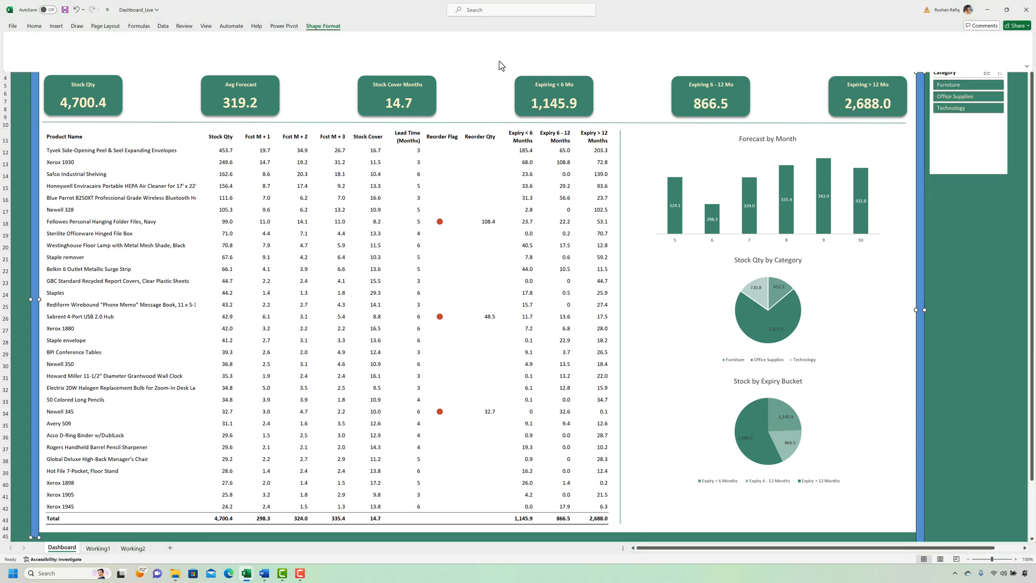
click(565, 46)
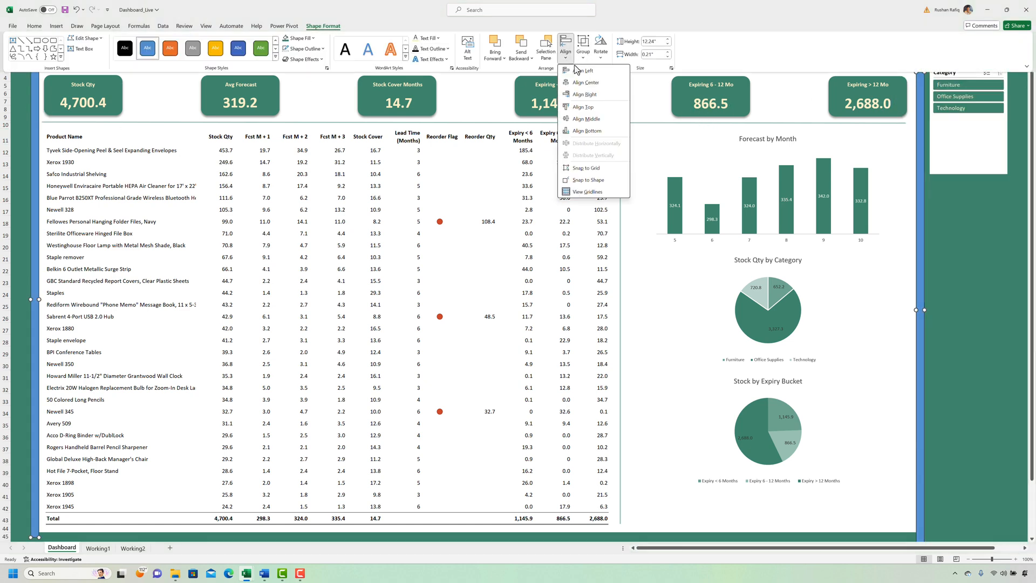
click(584, 107)
click(953, 213)
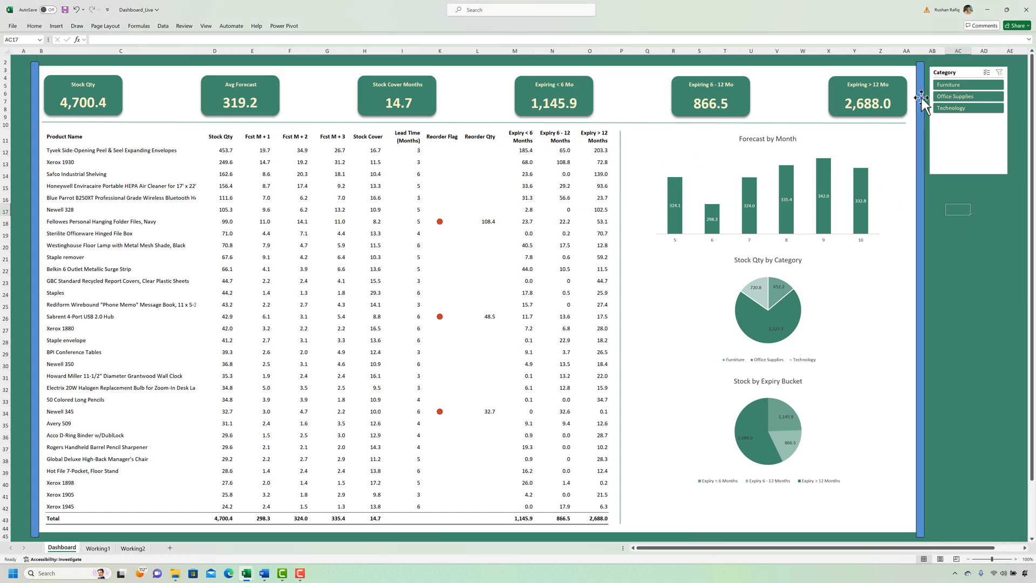
Draw a thin horizontal rounded rectangle about 0.16" high and 22.88" wide above the KPI cards, spanning the two vertical strips
click(54, 64)
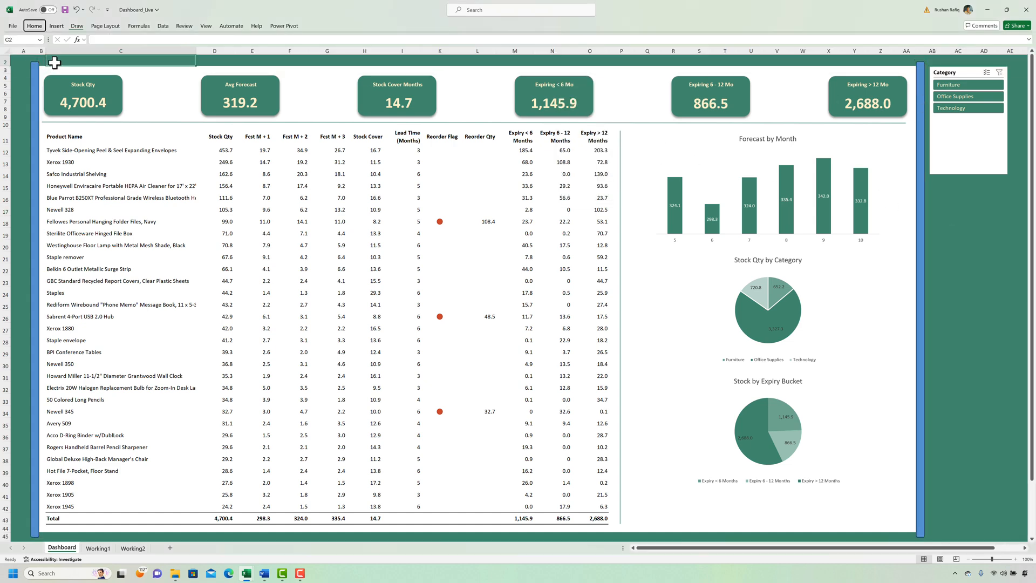
click(56, 25)
click(117, 46)
click(155, 81)
drag(34, 63, 920, 67)
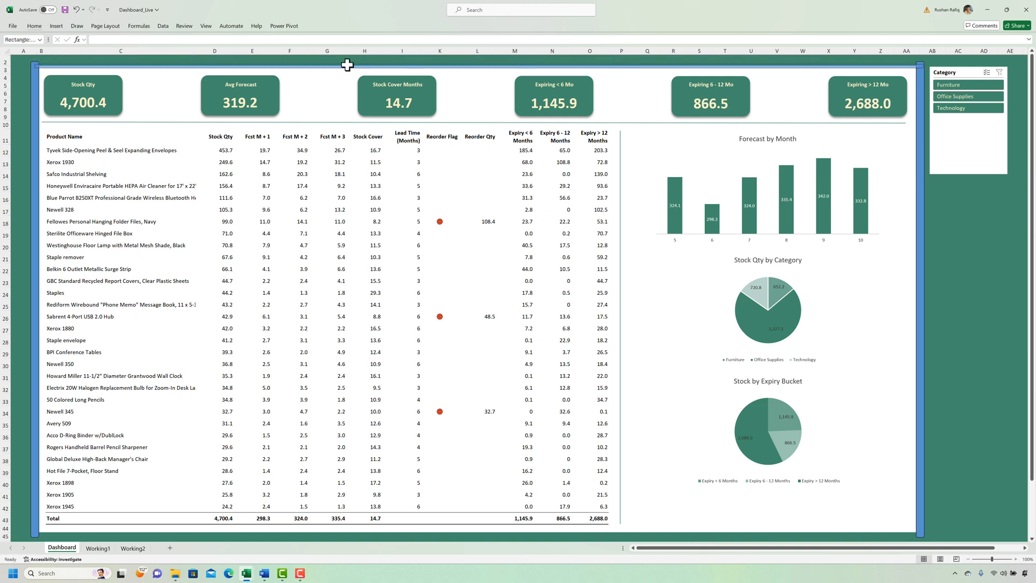
drag(479, 63, 479, 61)
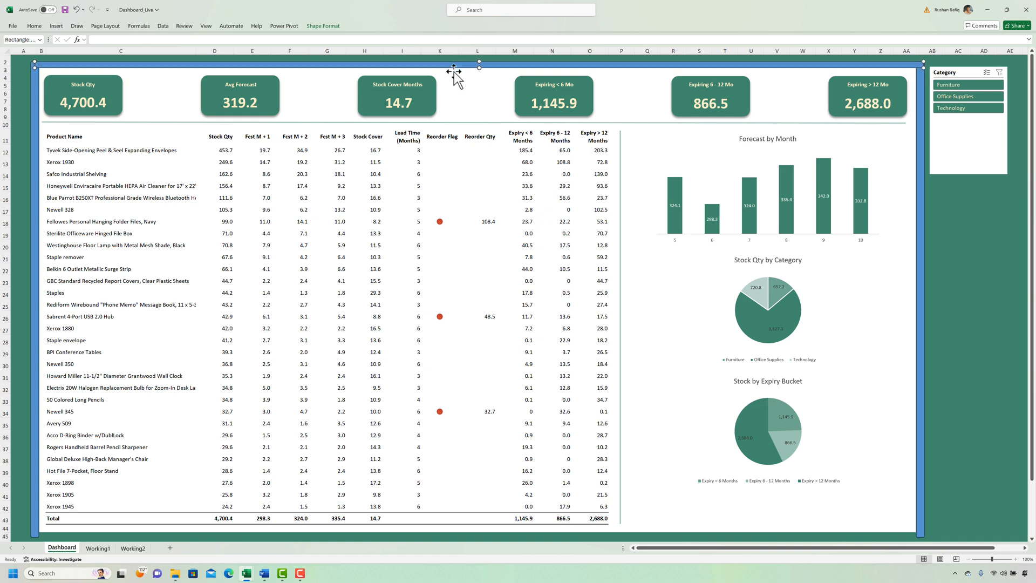
click(106, 59)
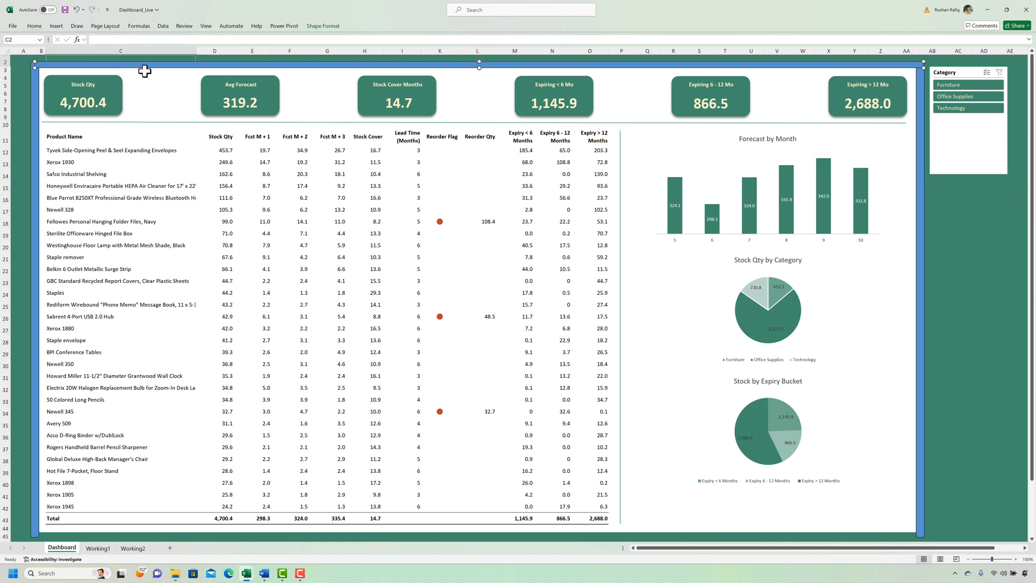
click(382, 77)
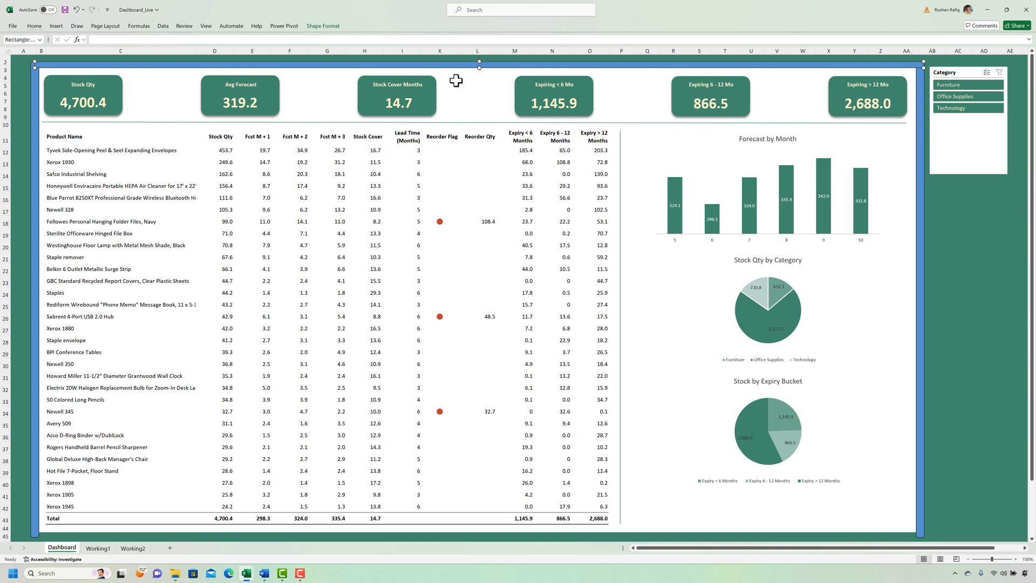
Copy the horizontal strip to the bottom edge of the white dashboard area and nudge it slightly down
drag(340, 71, 393, 537)
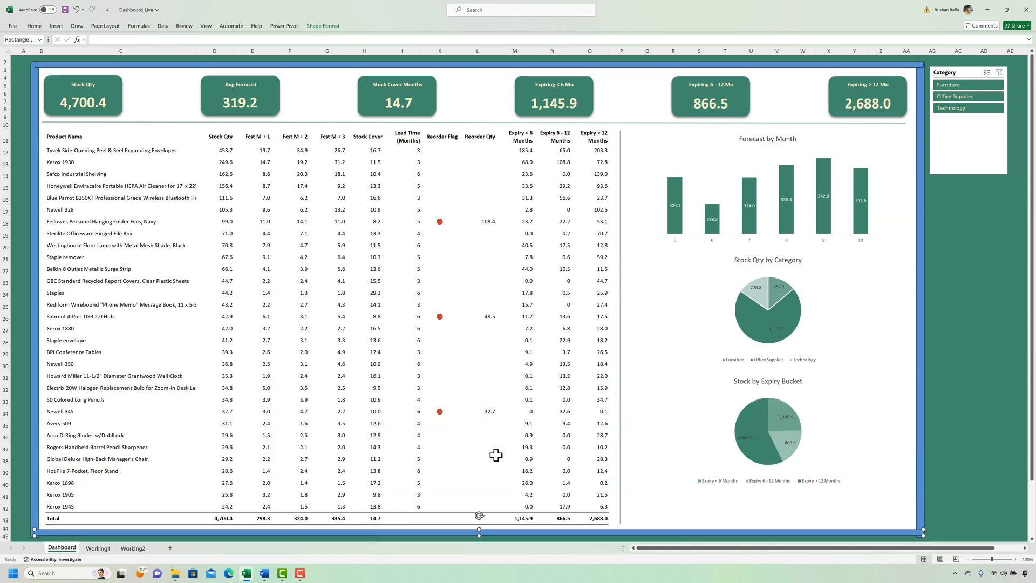
key(Down)
key(Down)
key(Down)
key(Down)
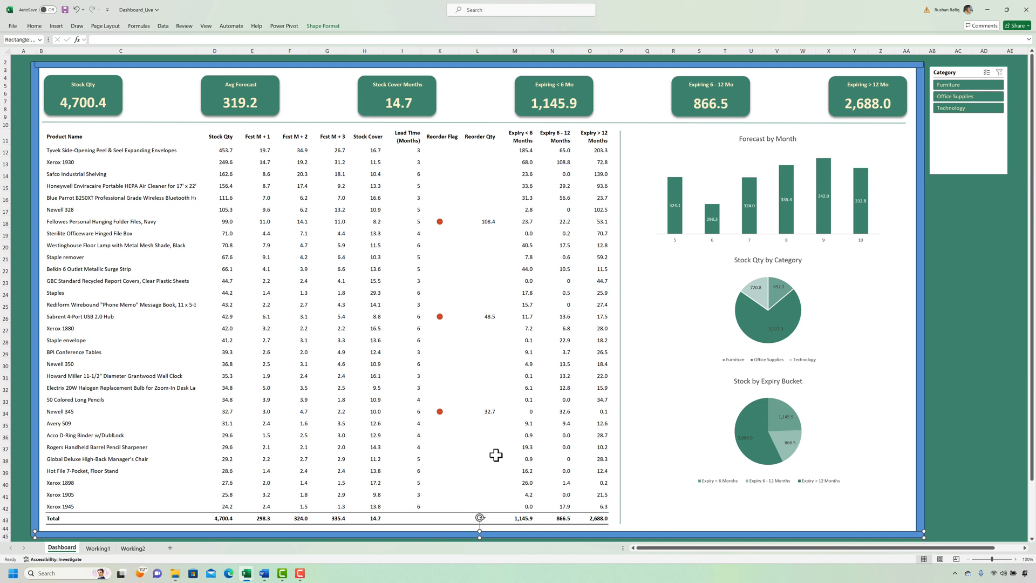
click(959, 495)
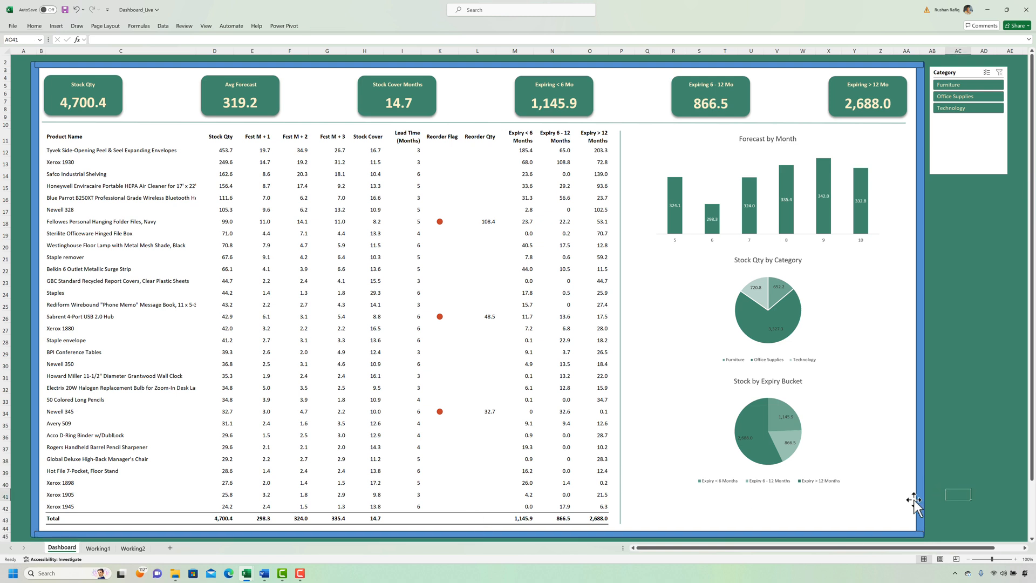
Align the top and bottom horizontal strips with each other at their left edges
click(865, 533)
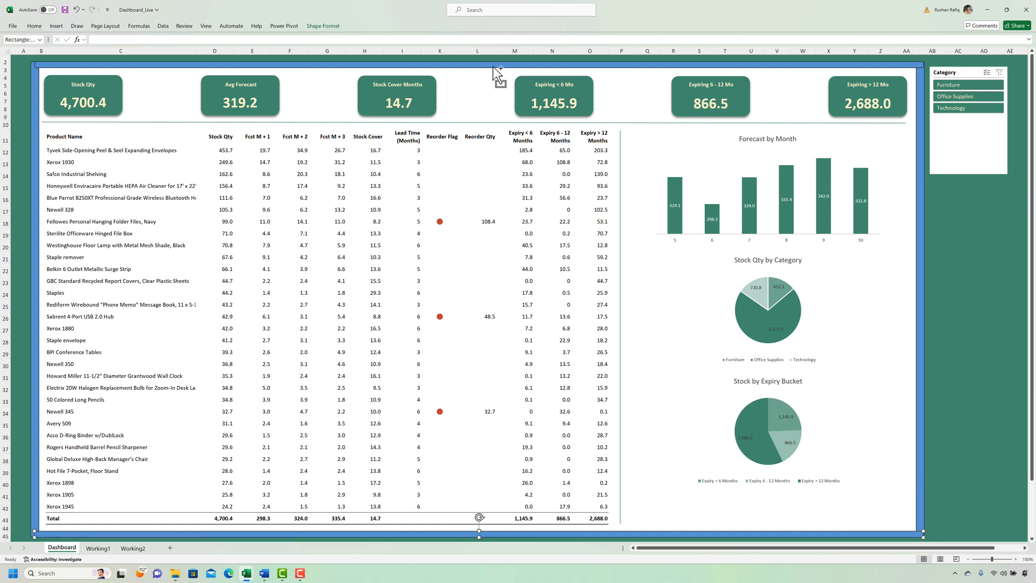
ctrl+click(496, 69)
click(338, 27)
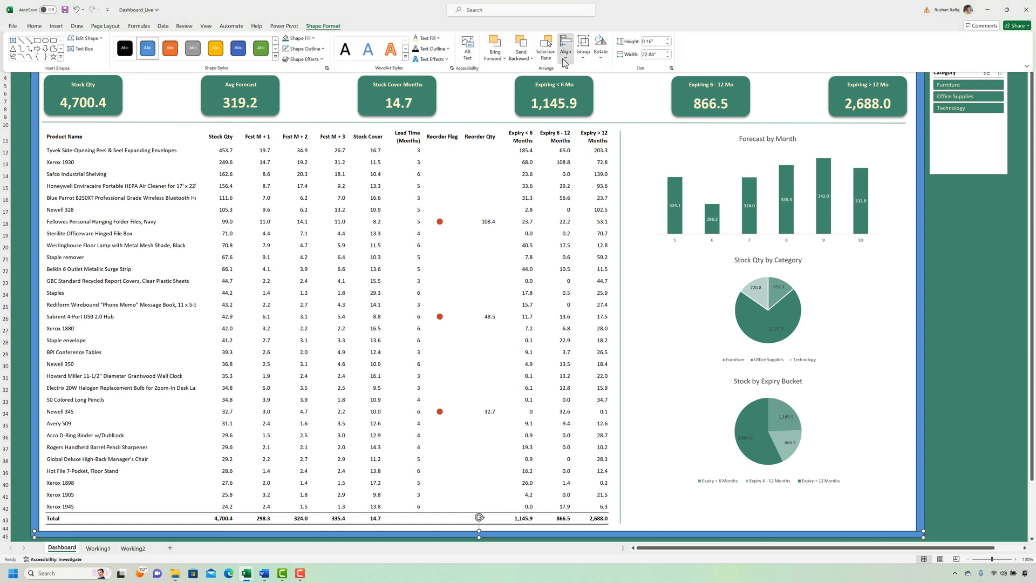
click(565, 46)
click(579, 73)
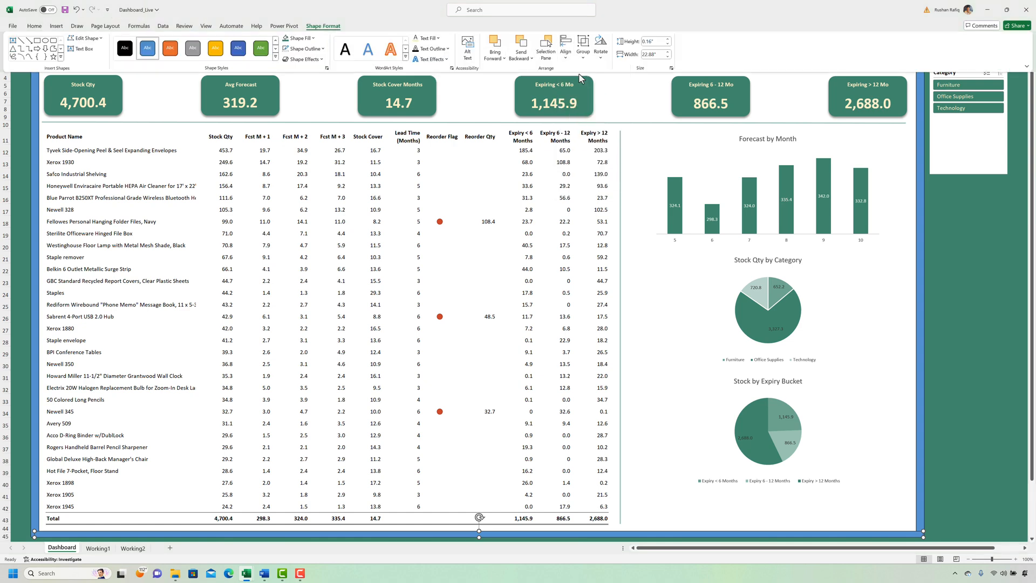
click(935, 293)
Remove the outline from all four border strips and fill them with white
click(919, 324)
ctrl+click(862, 534)
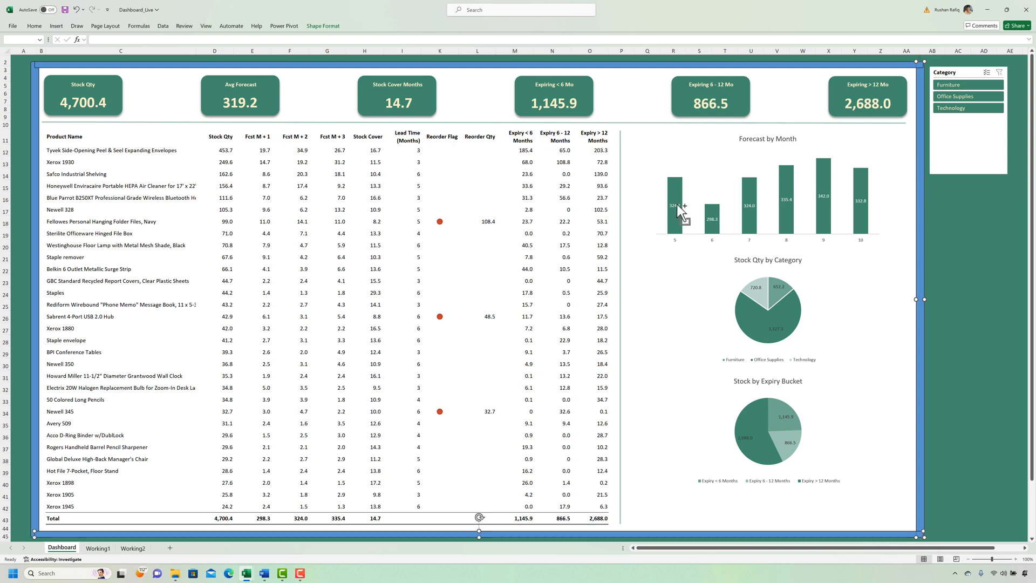
ctrl+click(35, 254)
ctrl+click(157, 62)
click(321, 26)
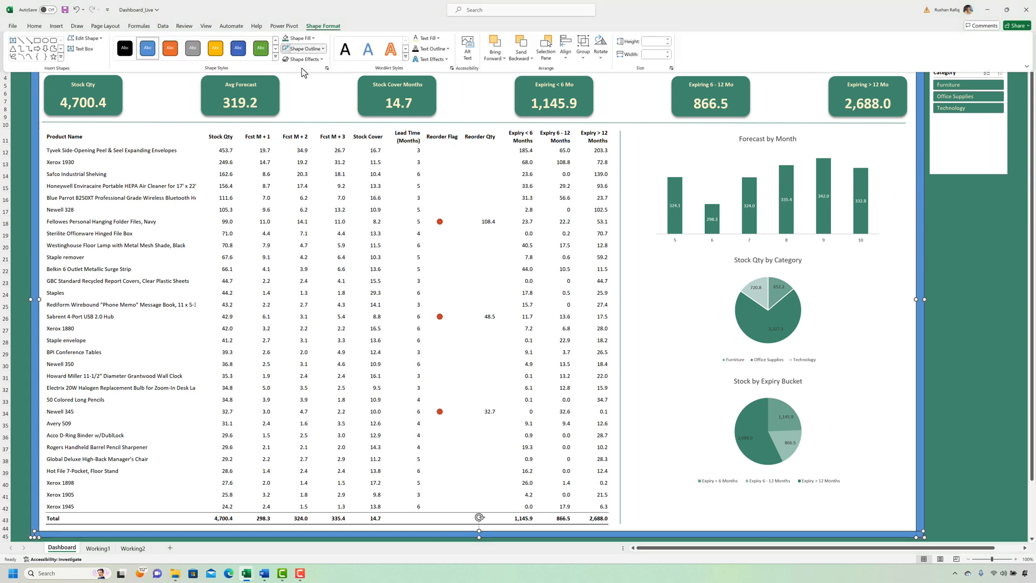
click(305, 49)
click(299, 174)
click(301, 39)
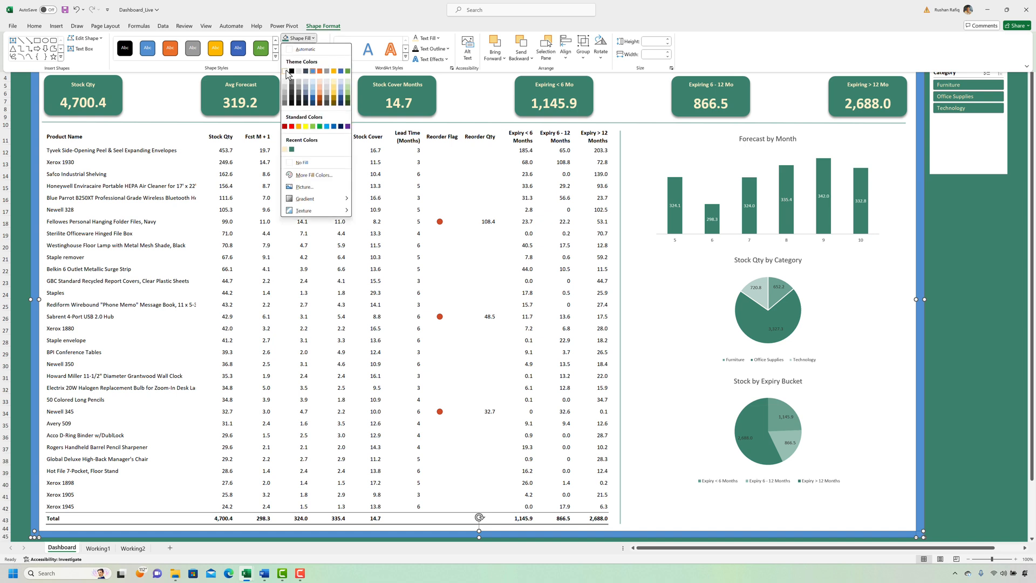
click(285, 70)
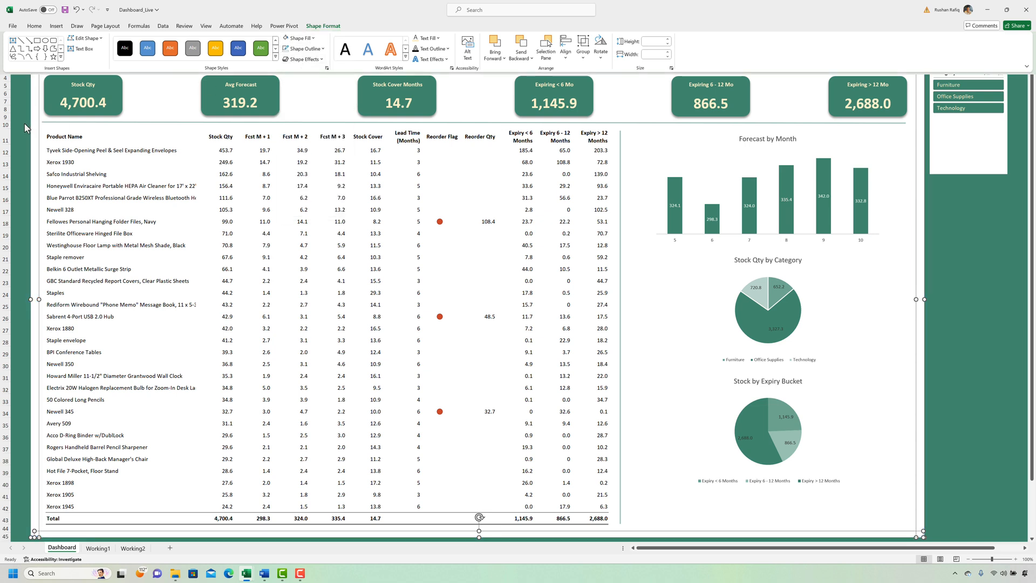
Group the four white border strips around the dashboard into one object
click(34, 112)
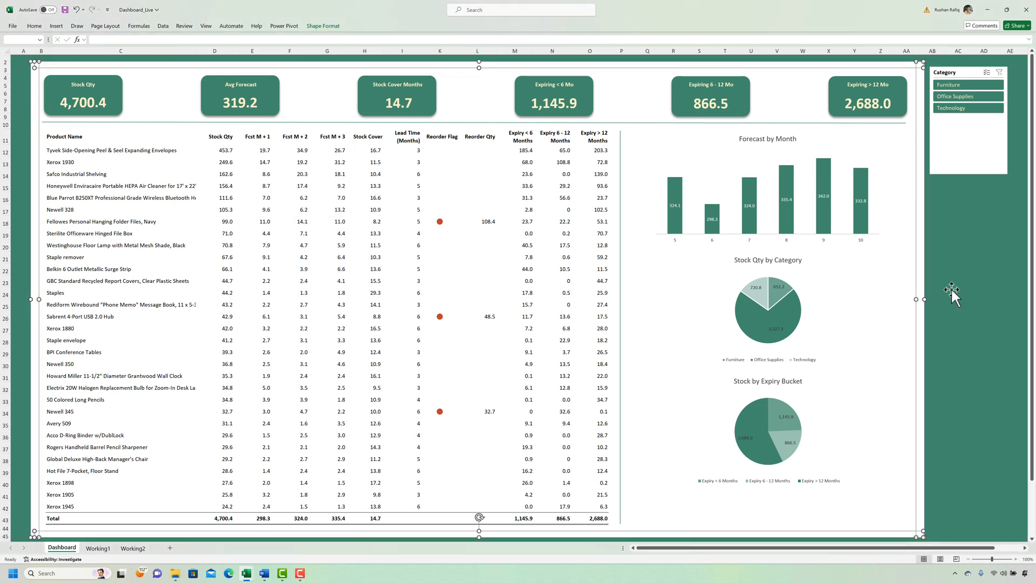
right_click(924, 248)
click(896, 318)
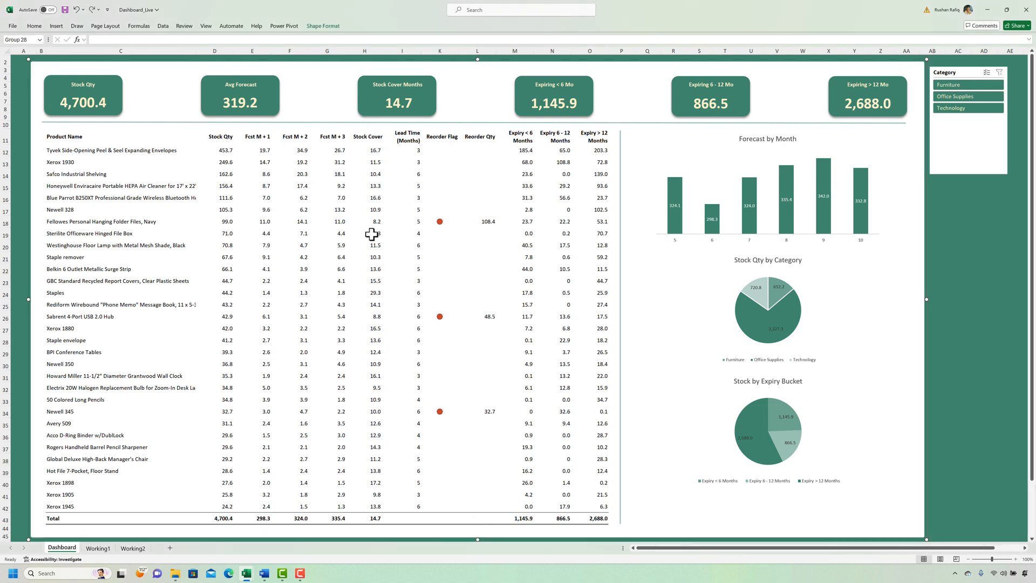
key(Escape)
Make row 3 above the KPI cards slightly shorter and save the workbook
drag(8, 74, 8, 69)
click(465, 204)
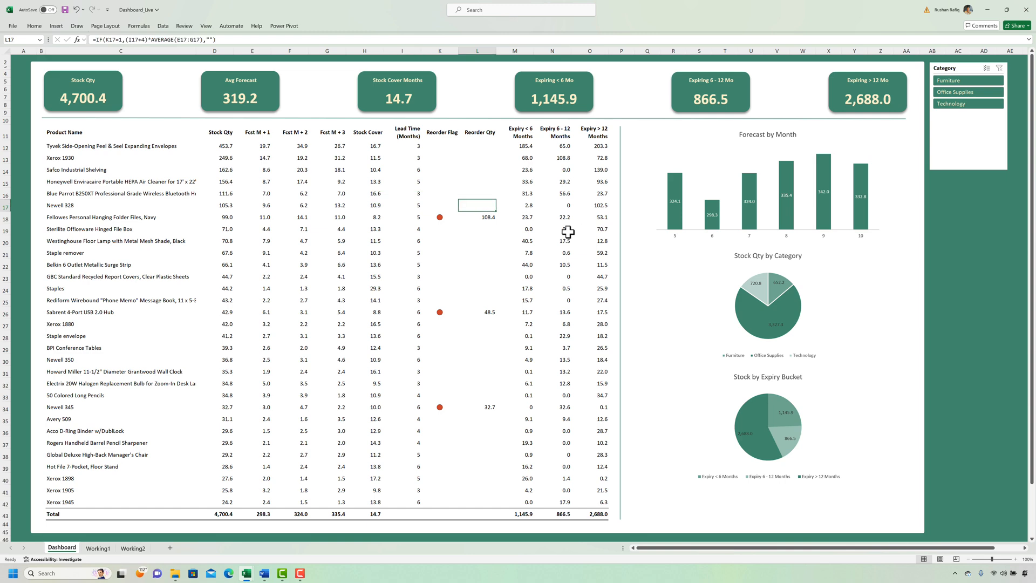
key(ctrl+s)
Check the dashboard's response to the Category slicer by filtering to Furniture, Office Supplies and Technology in turn
click(447, 183)
click(996, 81)
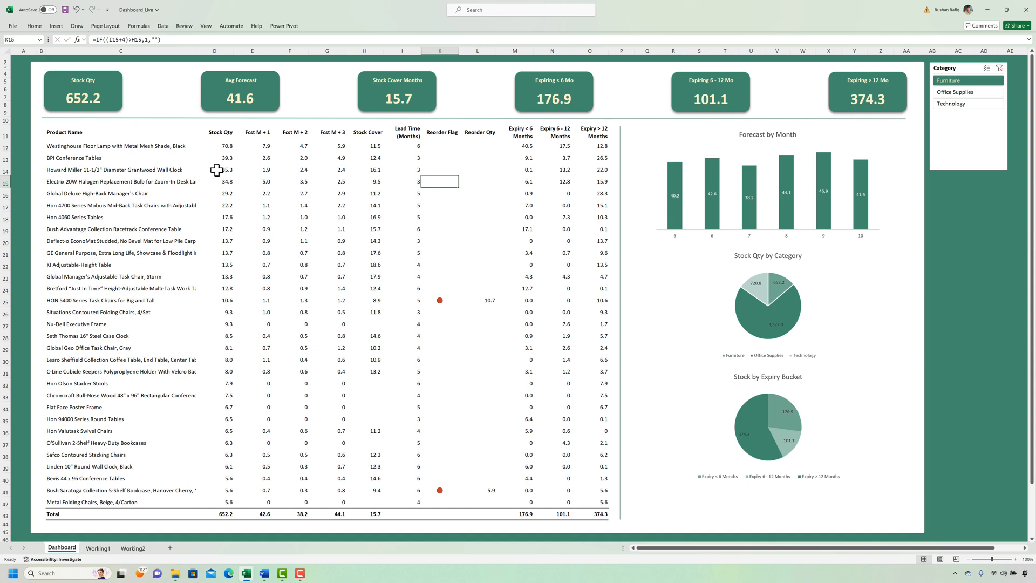
click(954, 93)
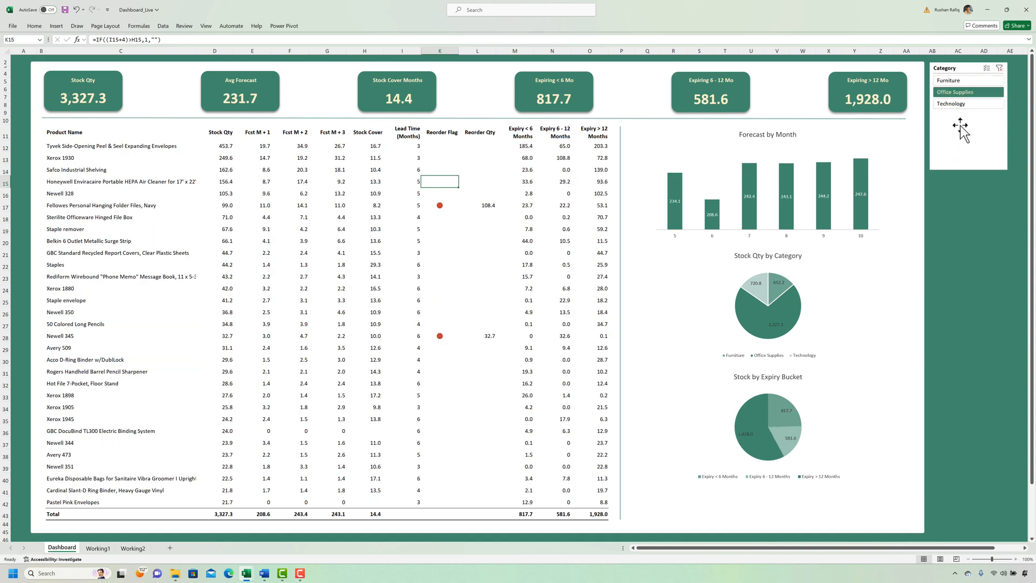
click(962, 104)
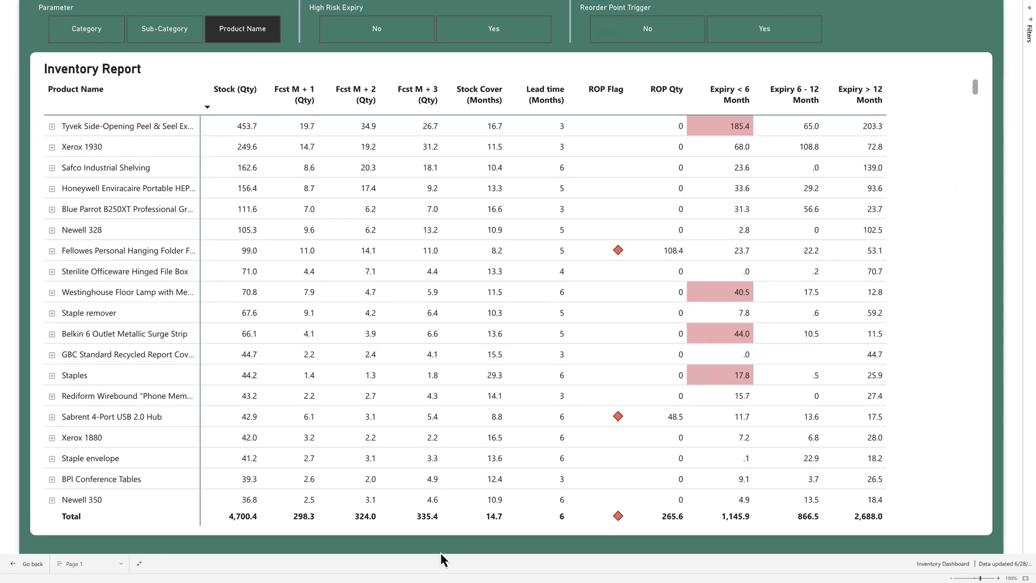
In the Power BI Inventory Report, view the table by Sub-Category and Category, and return the Parameter to Product Name
click(161, 34)
click(99, 34)
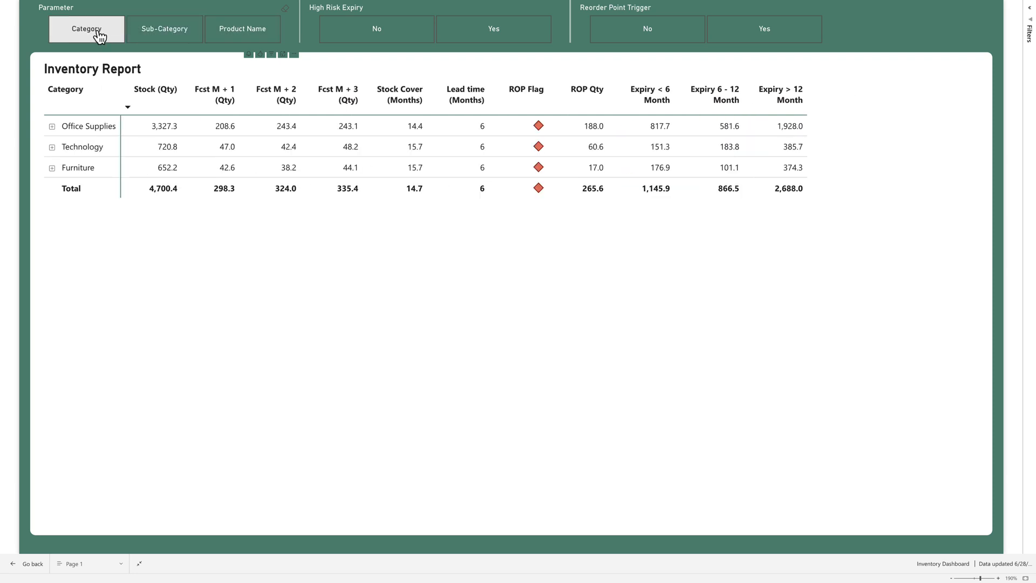
click(152, 37)
click(215, 35)
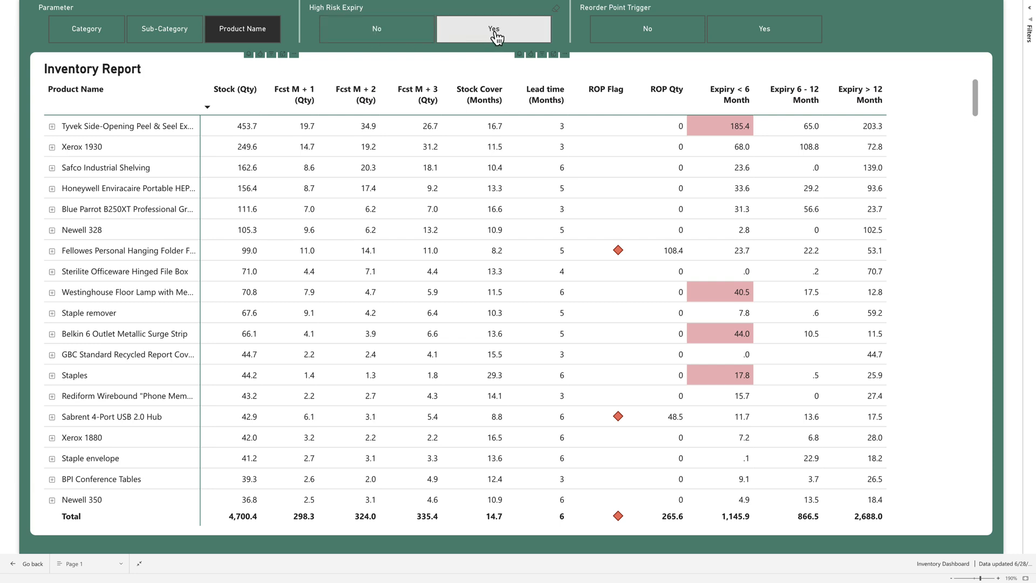
View the report filtered to High Risk Expiry Yes, clear that filter, and filter Reorder Point Trigger to Yes
click(524, 34)
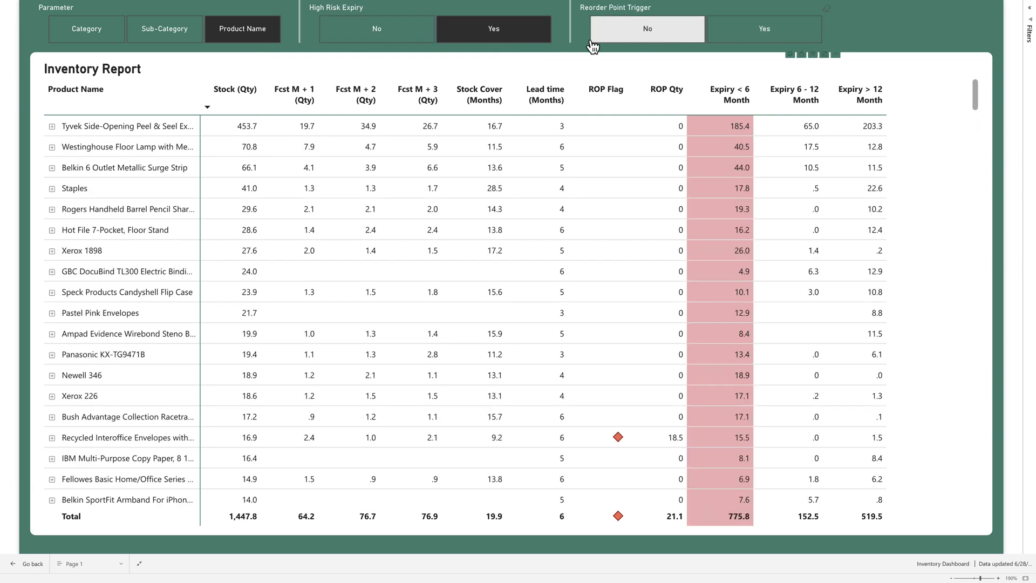
click(513, 36)
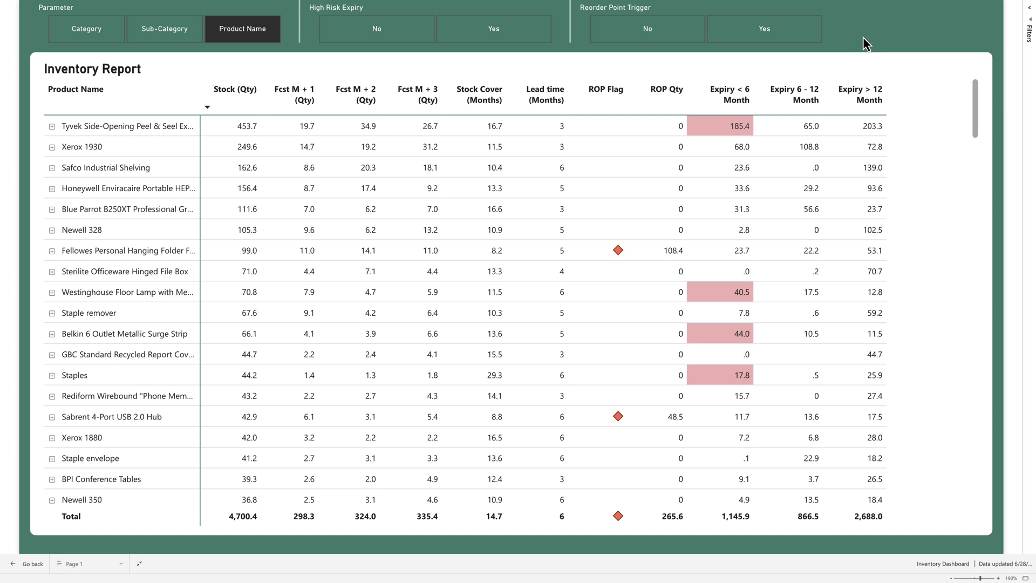
click(809, 33)
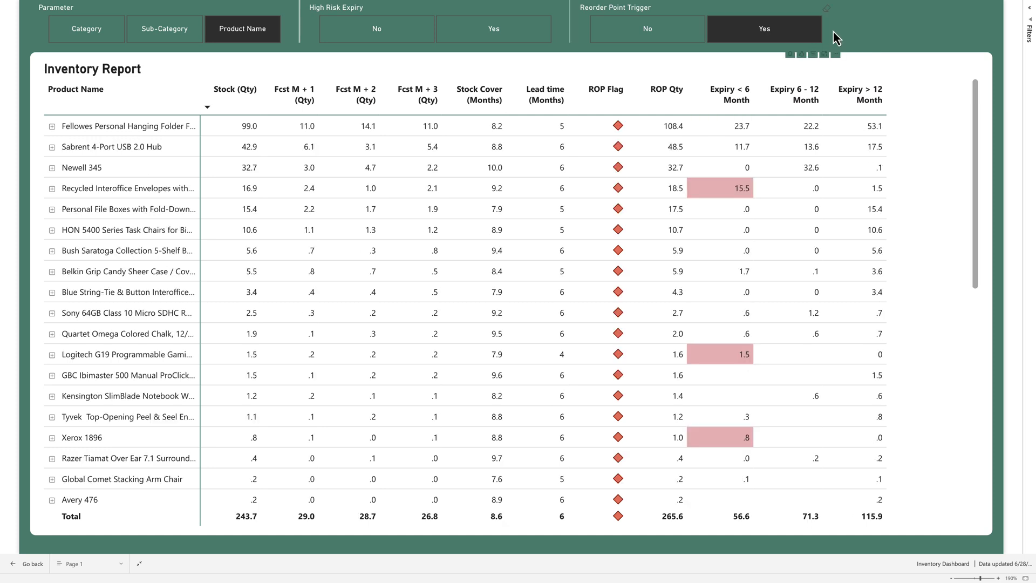